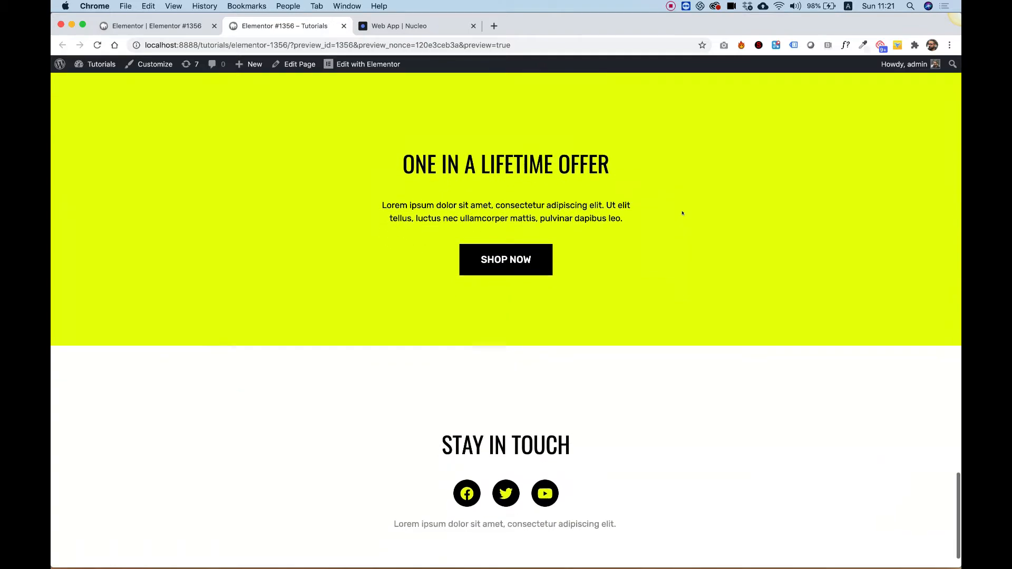
- Scroll through the finished landing page preview to examine its sections
scroll(683, 213, "up", 5)
scroll(683, 213, "up", 10)
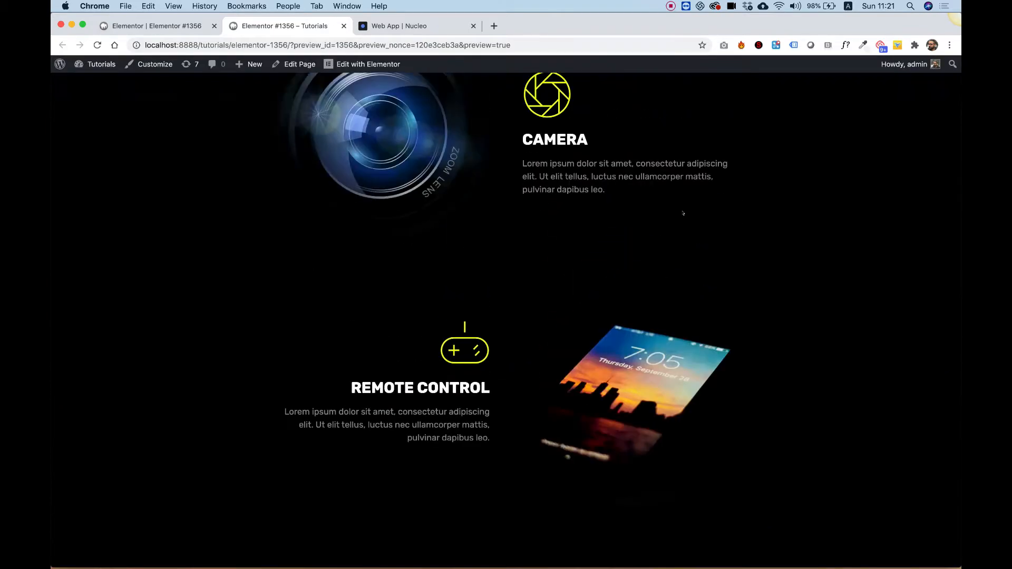
scroll(498, 248, "up", 8)
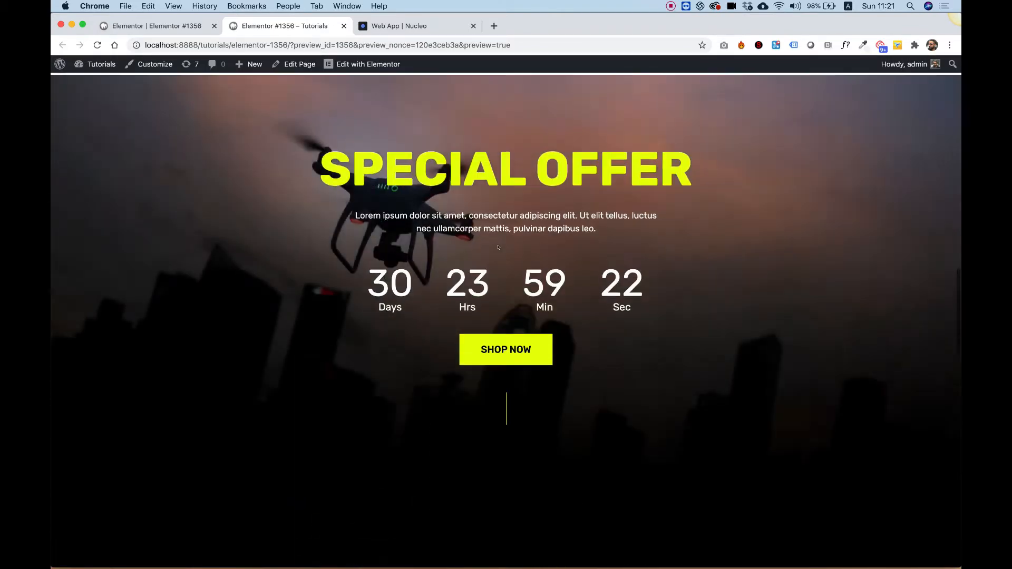
scroll(239, 171, "down", 3)
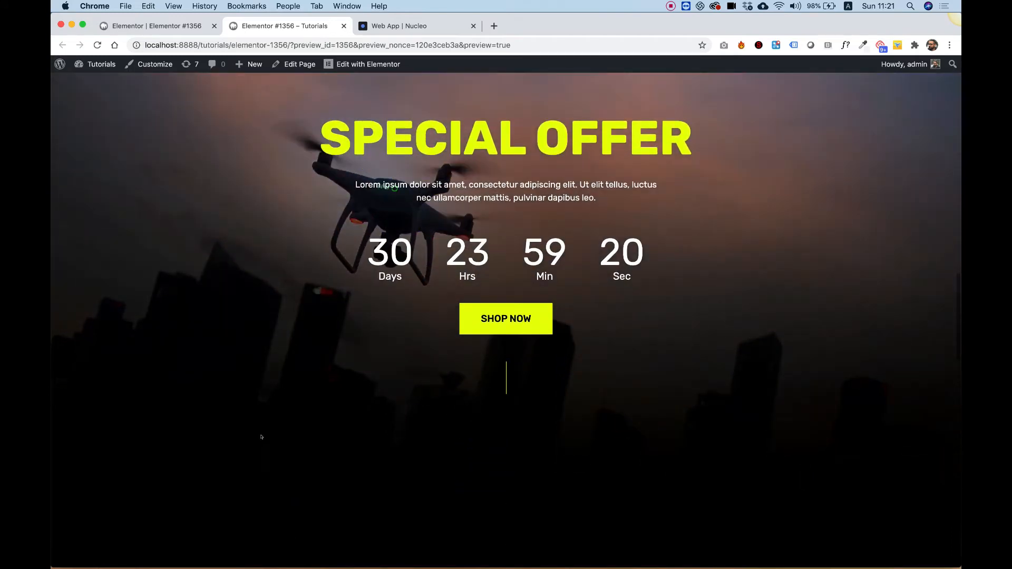
scroll(261, 437, "down", 6)
scroll(262, 188, "up", 14)
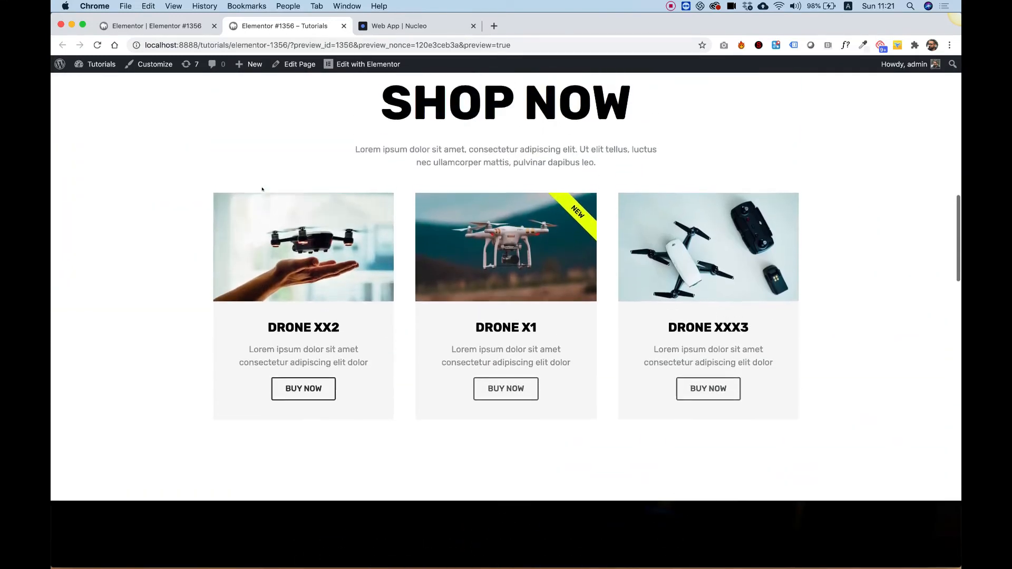
scroll(262, 188, "up", 2)
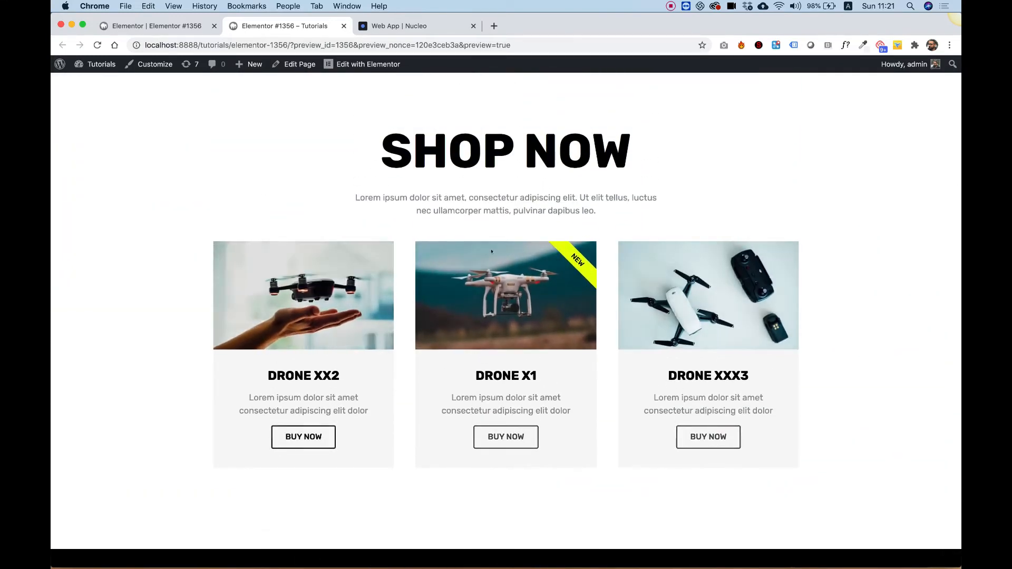
scroll(491, 252, "up", 11)
scroll(403, 373, "down", 2)
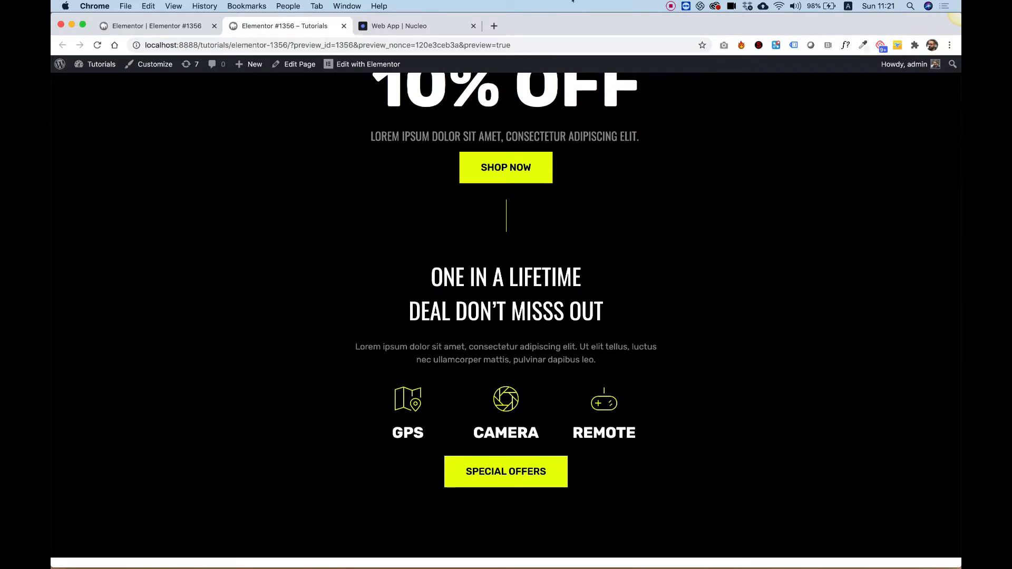
scroll(585, 281, "up", 5)
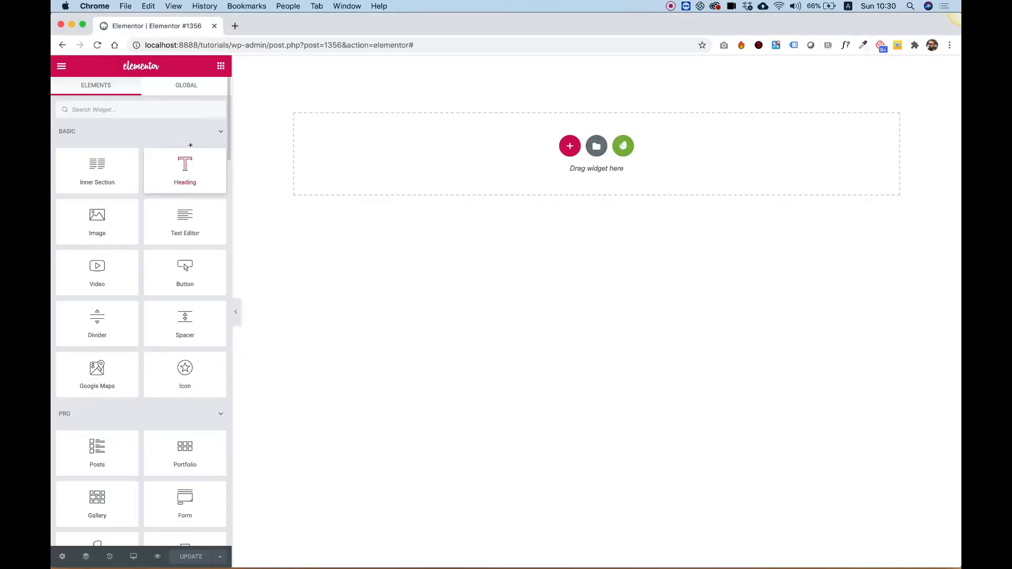
- Add an Image widget to the empty section and insert drone.jpg from the media library
left_click_drag(82, 226, 637, 165)
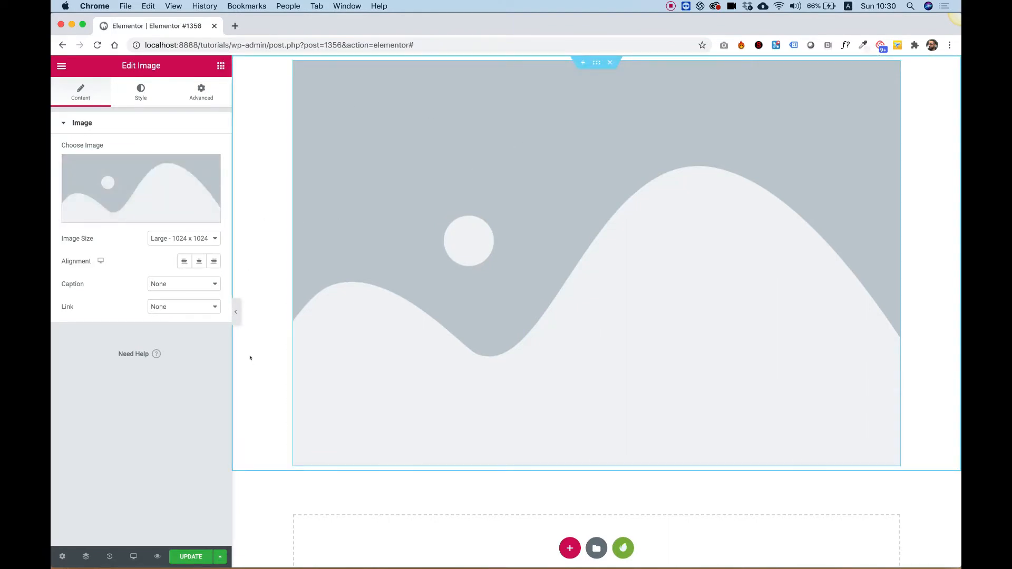
left_click(113, 177)
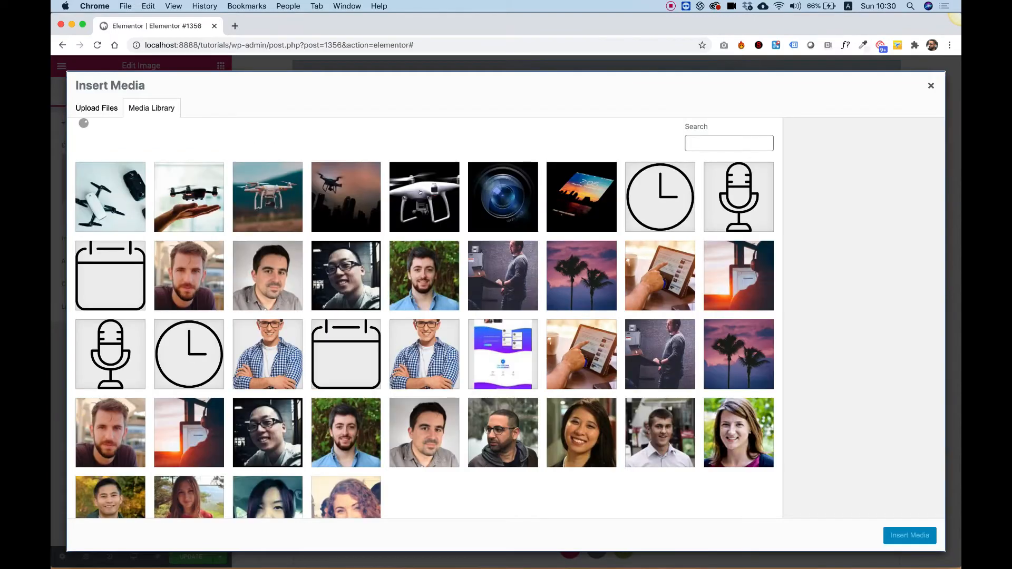
left_click(424, 197)
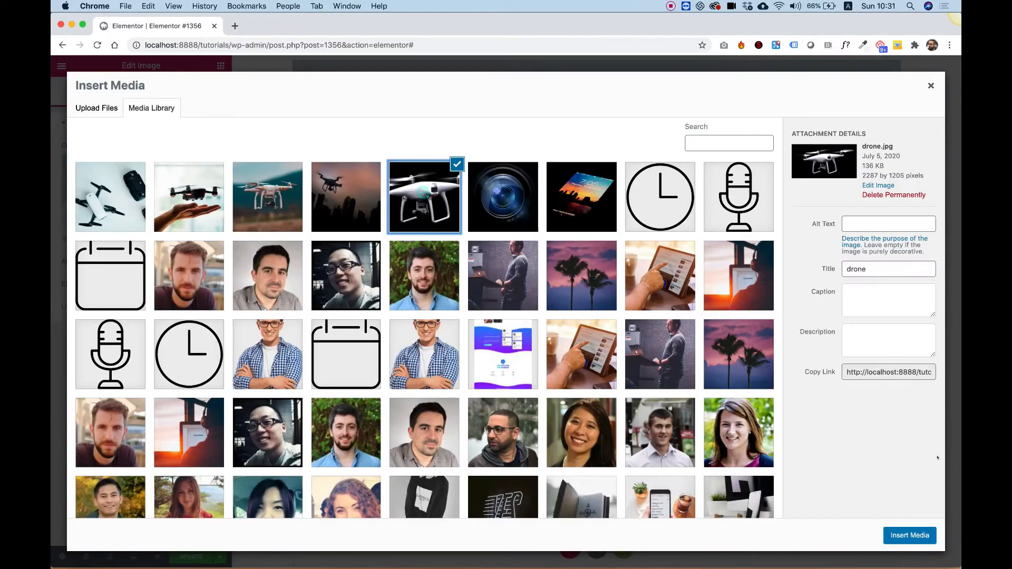
left_click(907, 536)
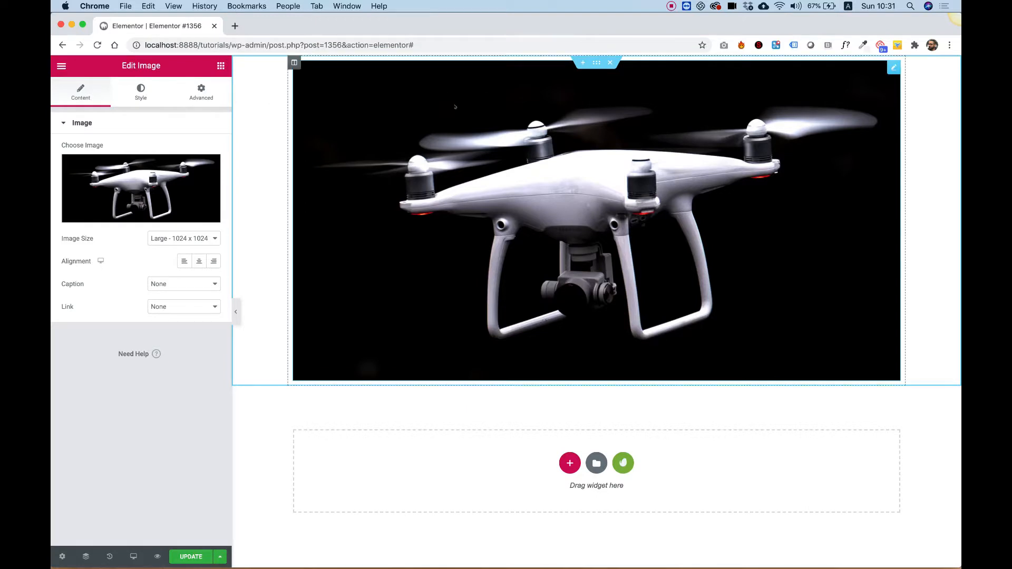
- Set the section's background to a classic solid black color
right_click(248, 114)
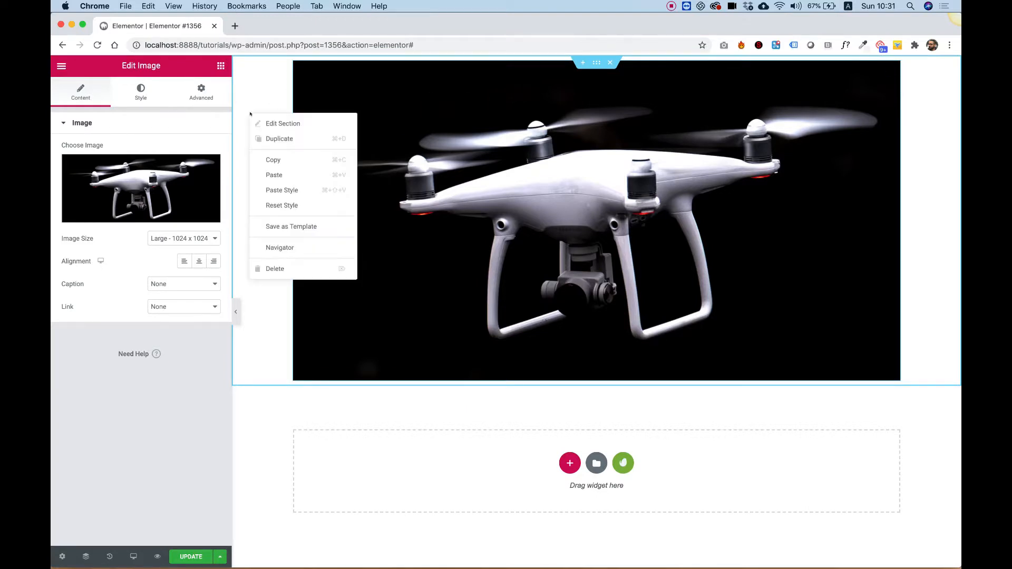
left_click(271, 121)
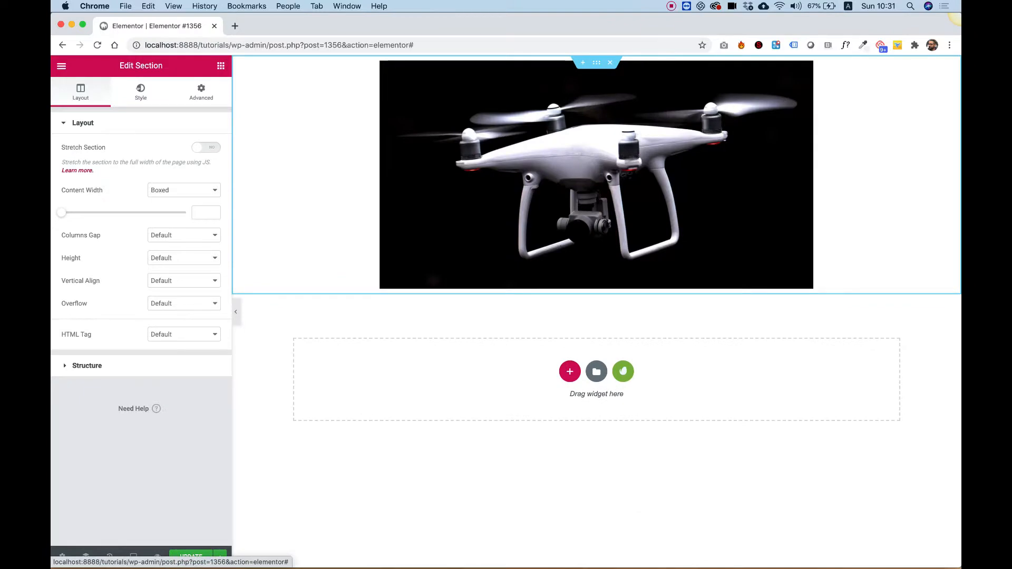
left_click(140, 88)
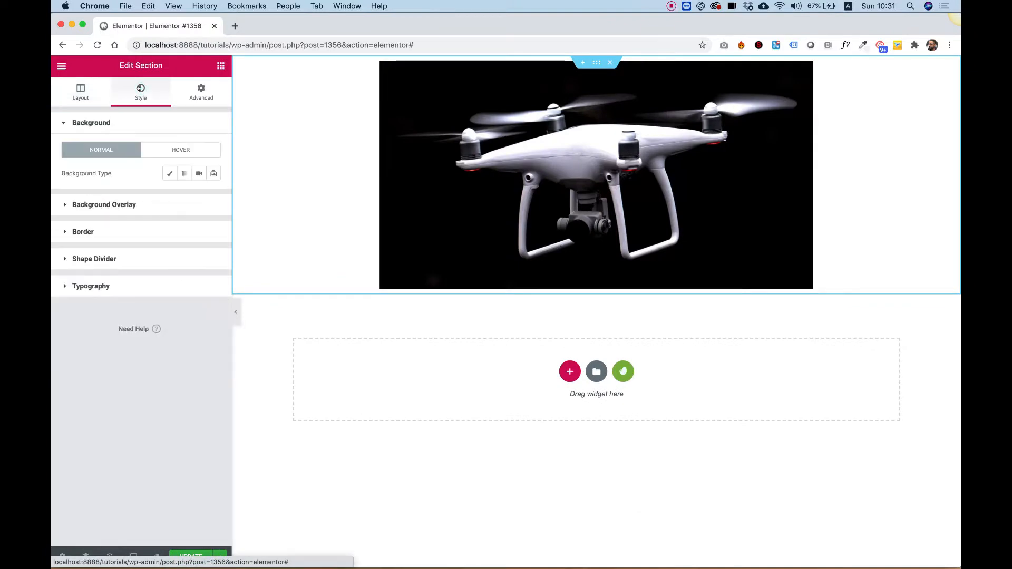
left_click(166, 174)
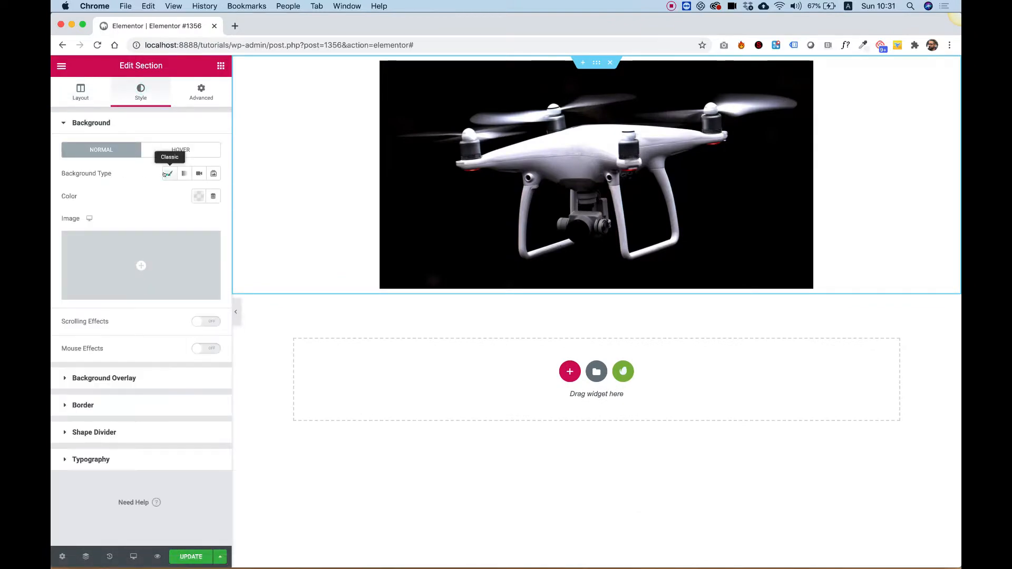
left_click(198, 196)
left_click(107, 235)
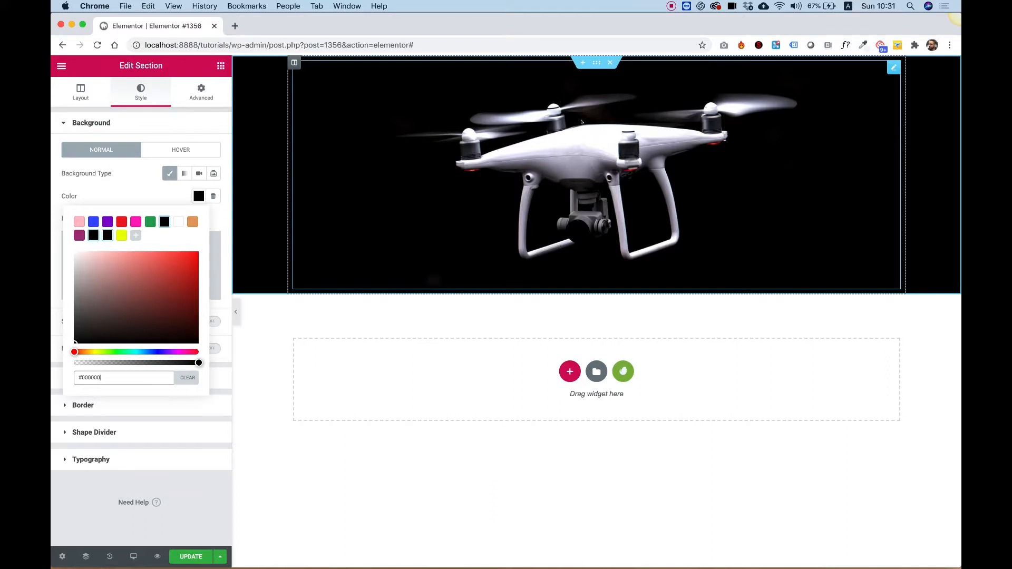
- Set the drone image's width to 100%
left_click(625, 145)
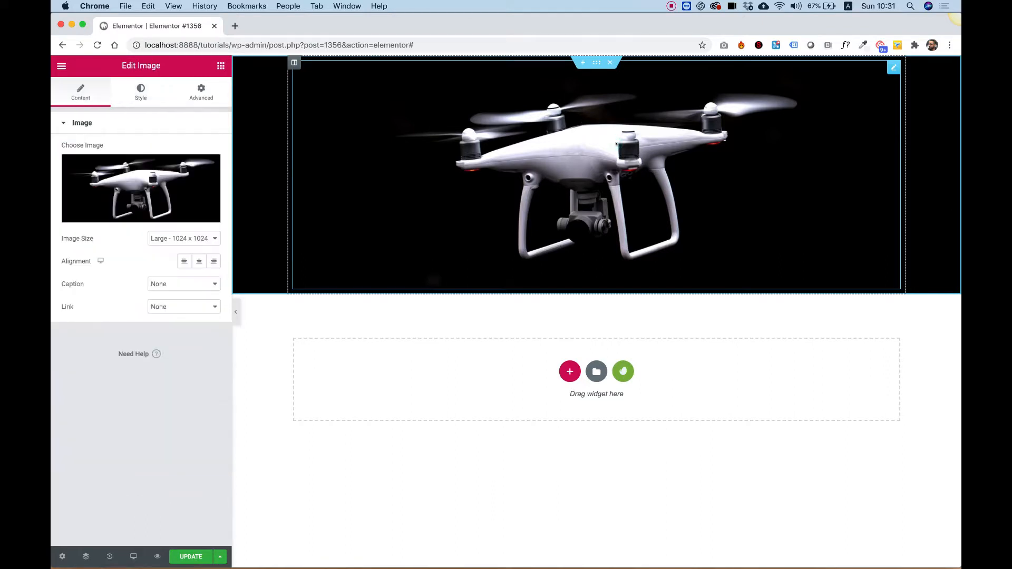
left_click(149, 98)
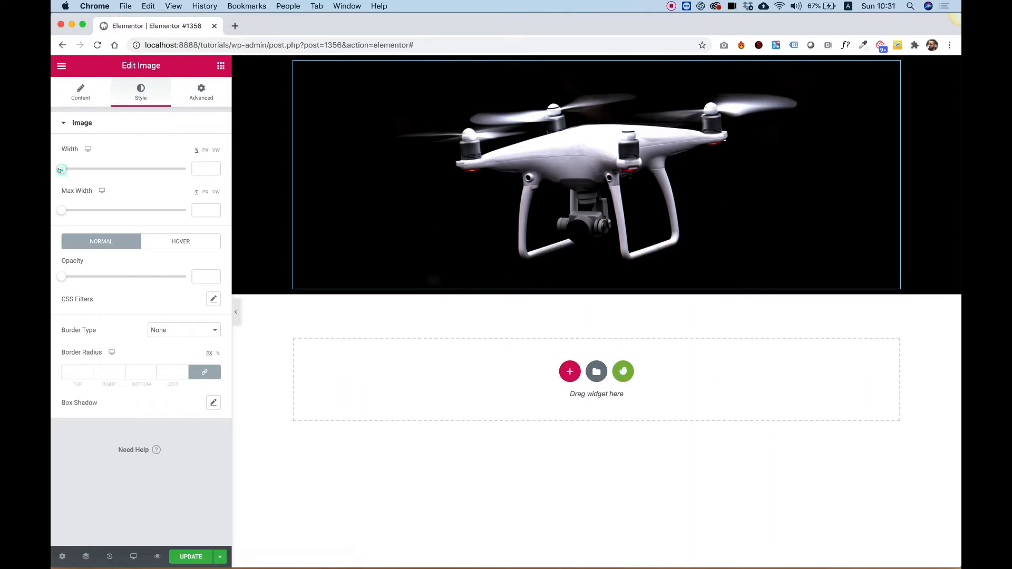
left_click_drag(60, 169, 193, 163)
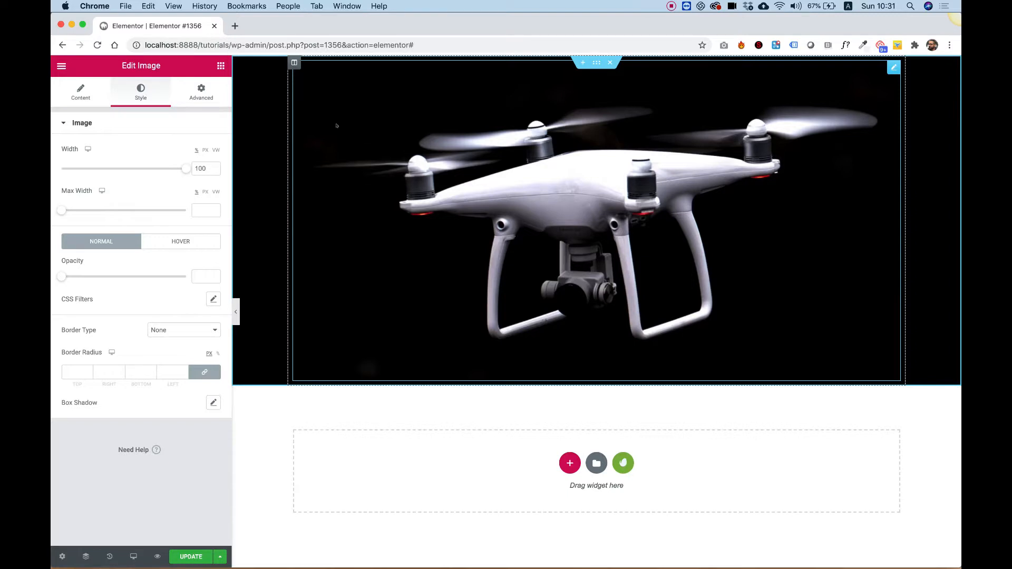
- Set the section's boxed content width to 873
right_click(252, 75)
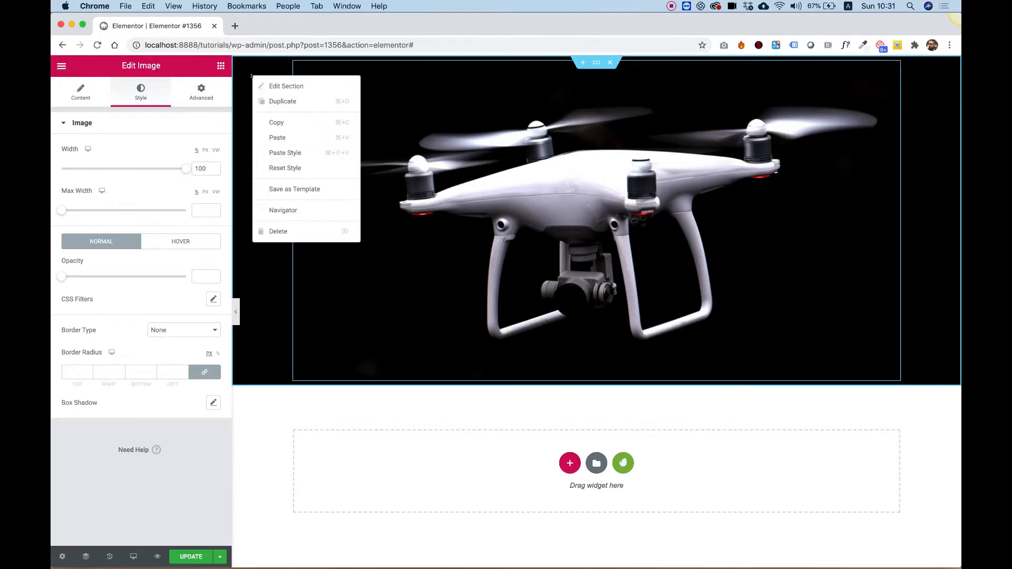
left_click(278, 85)
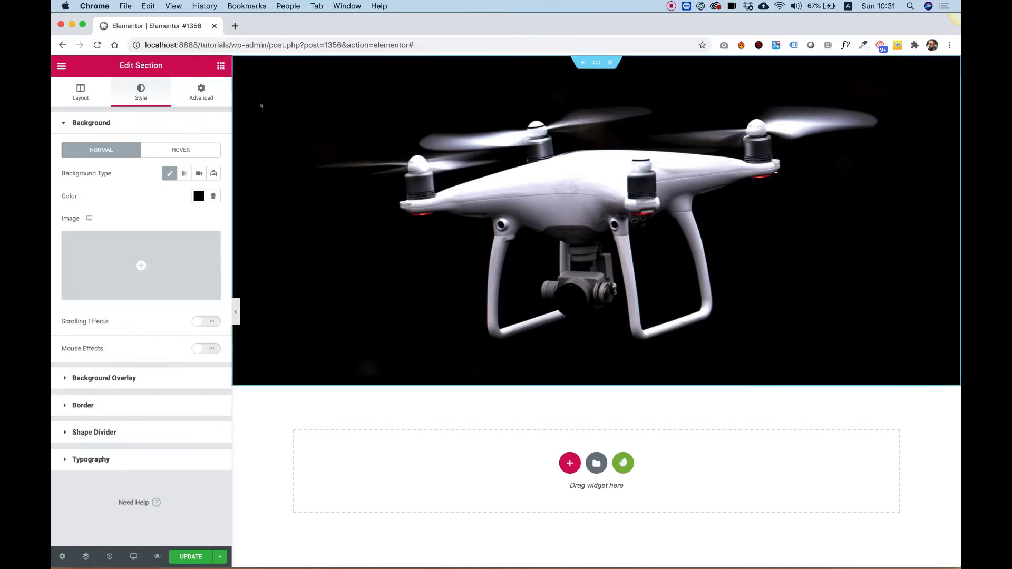
left_click(72, 86)
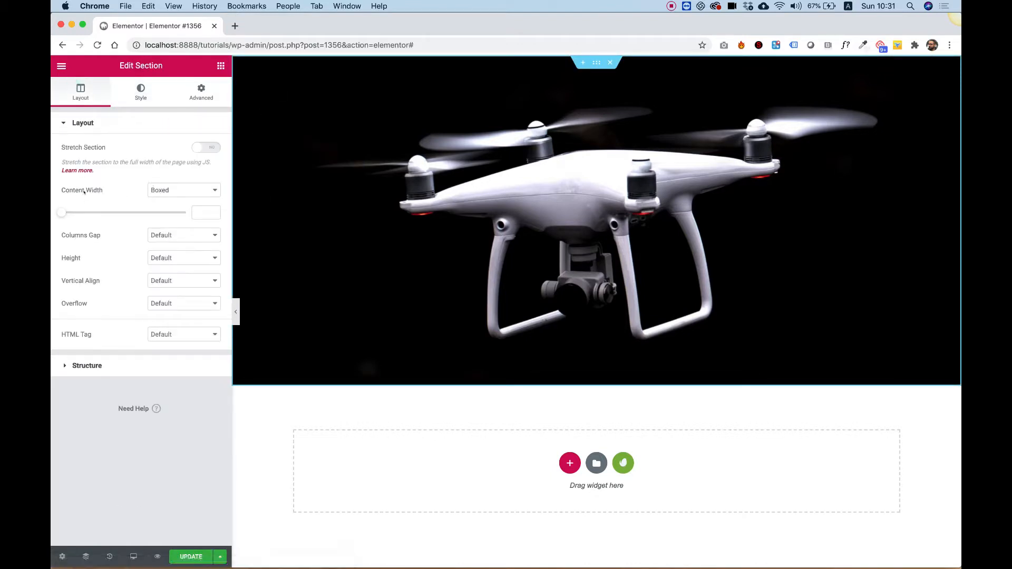
left_click_drag(60, 213, 102, 214)
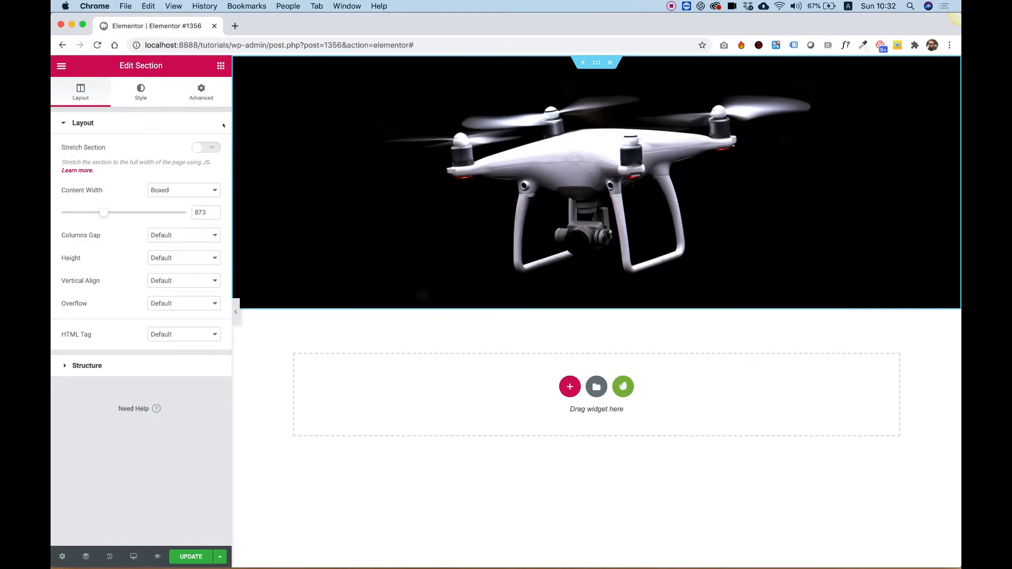
- Add a Heading widget below the drone image and set its text color to the yellow swatch
left_click(221, 66)
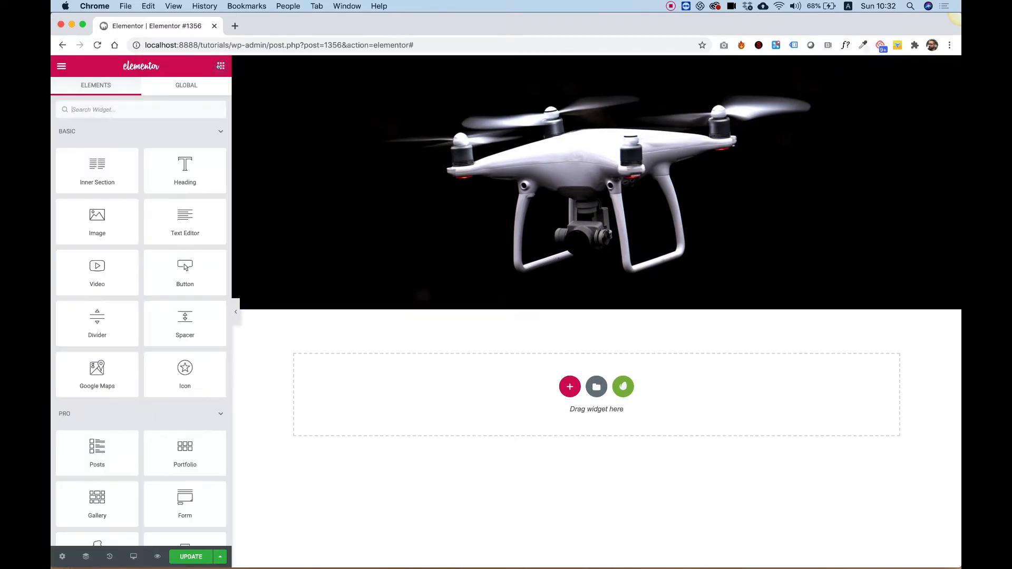
left_click_drag(180, 180, 521, 260)
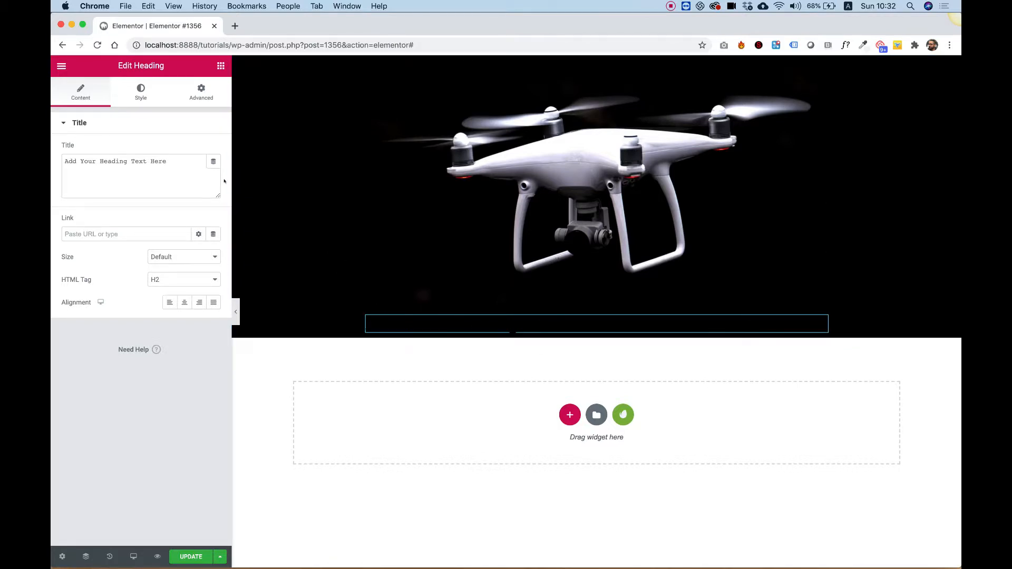
left_click(140, 94)
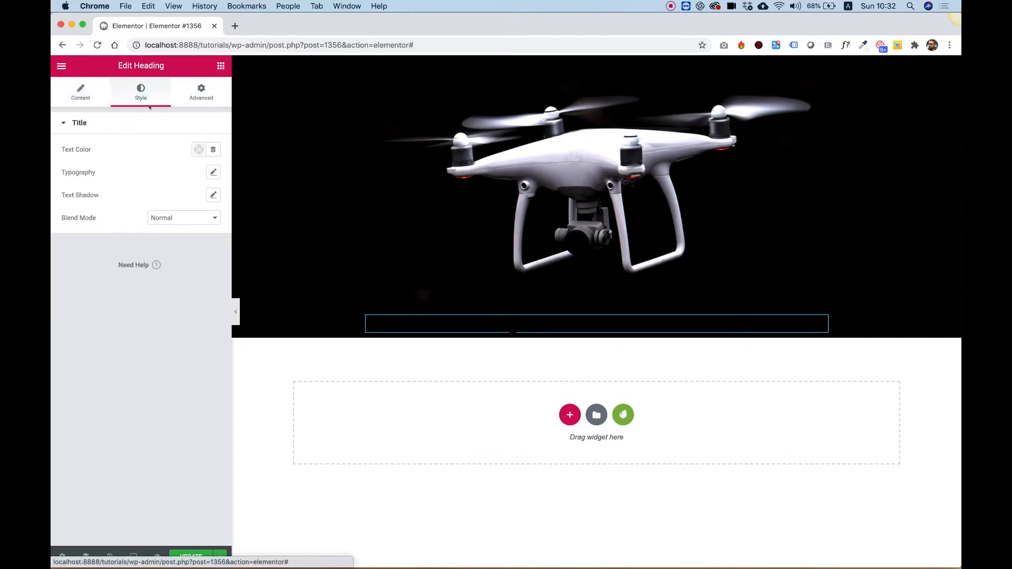
left_click(198, 149)
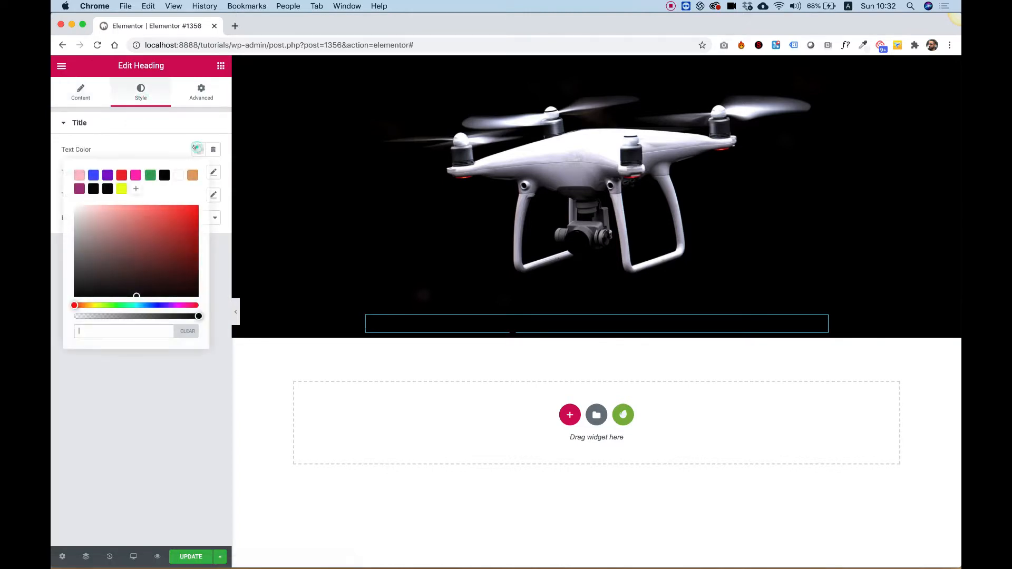
left_click(120, 188)
left_click(150, 384)
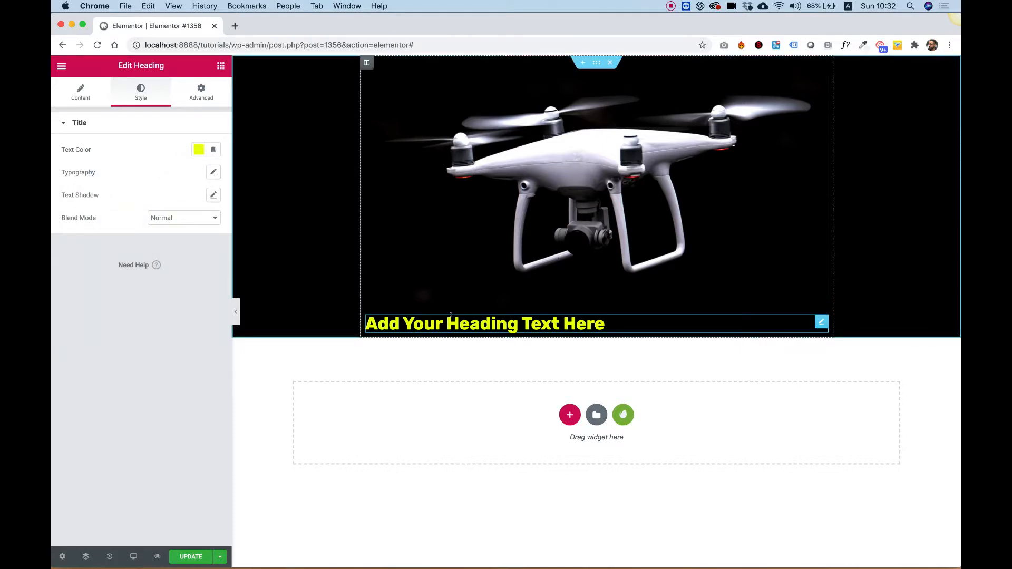
- Center-align the heading and change its text to SPECIAL OFFER
left_click(78, 91)
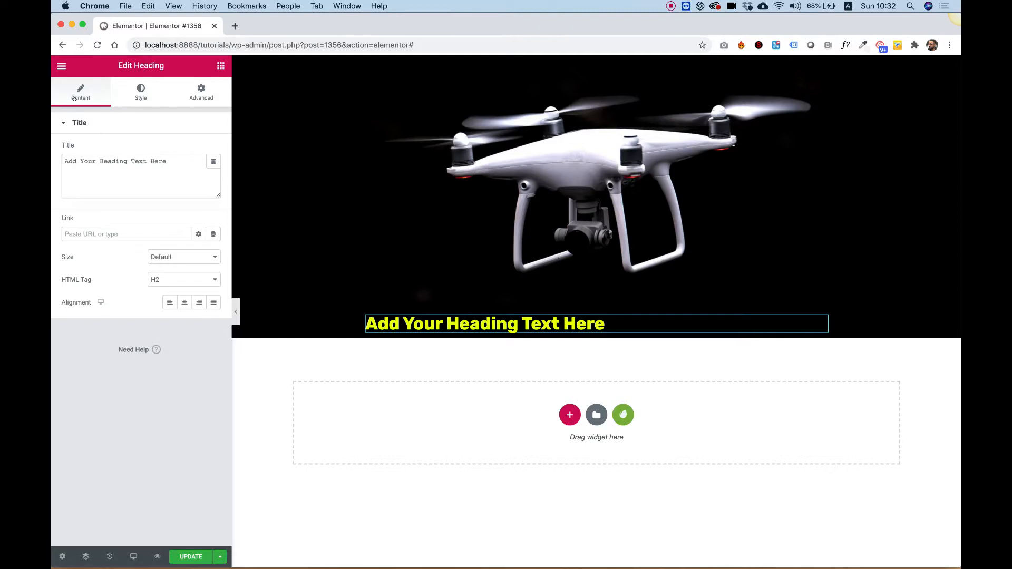
left_click(184, 303)
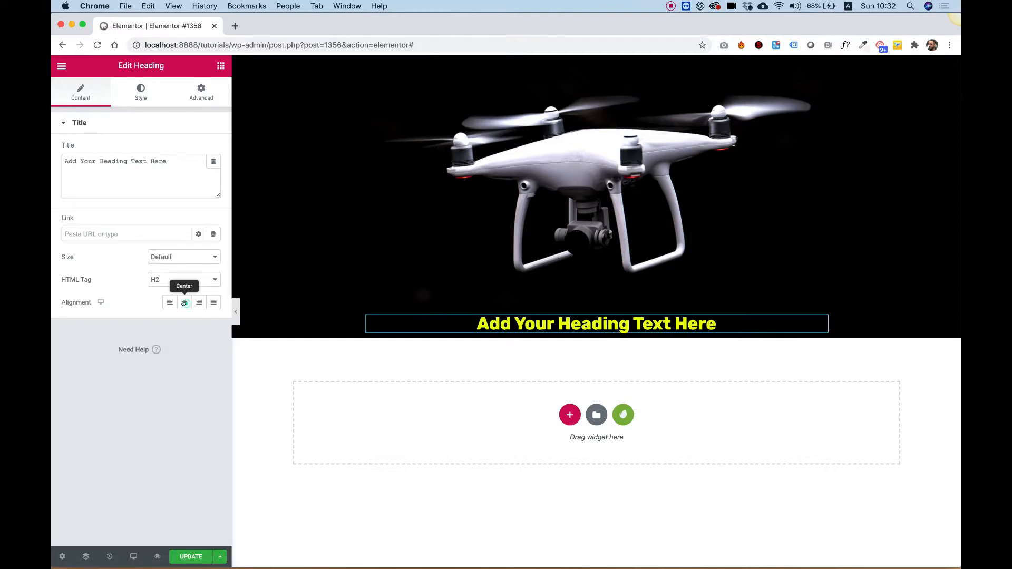
triple_click(588, 324)
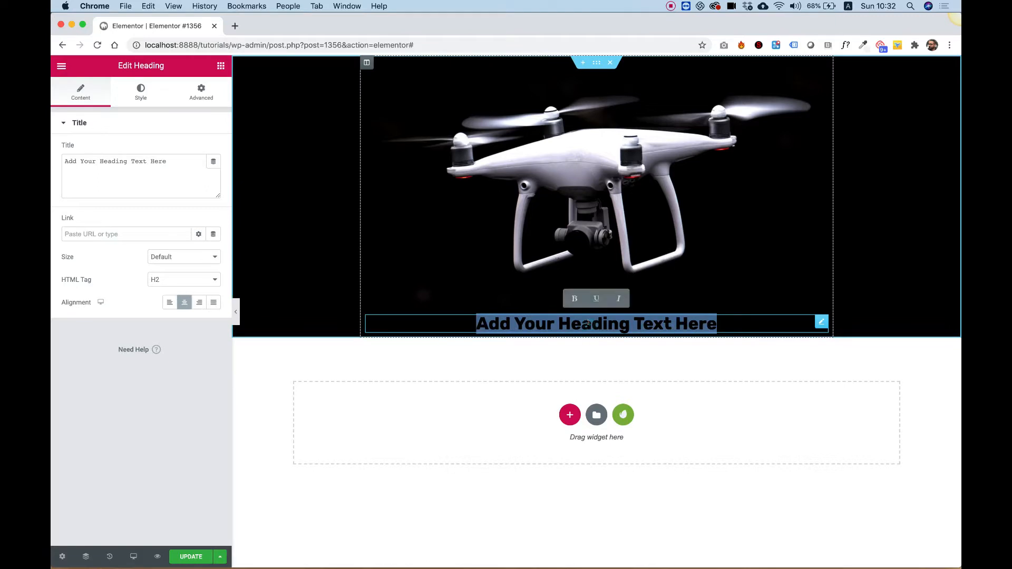
type("SP")
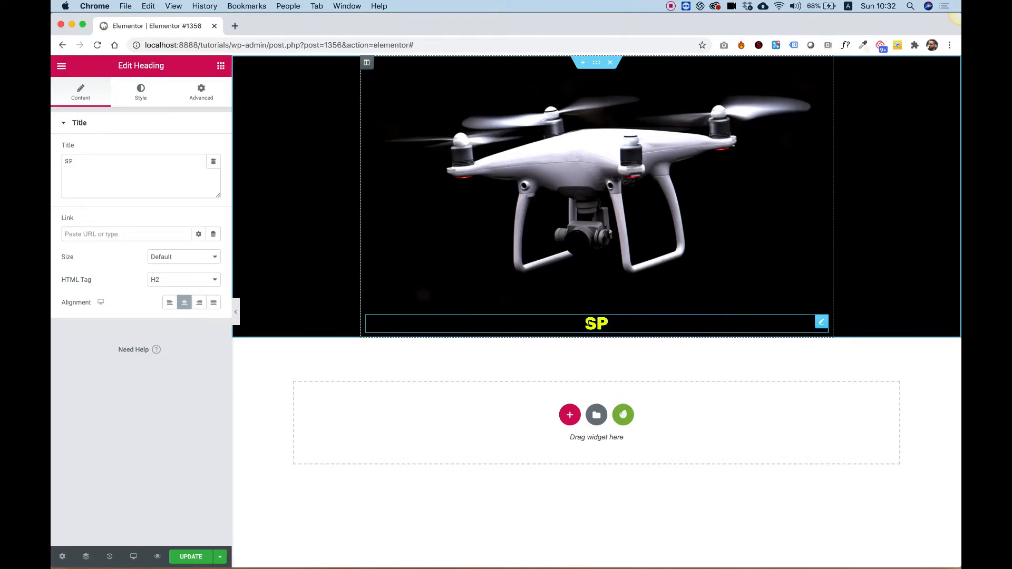
type("ECIAL OFFER")
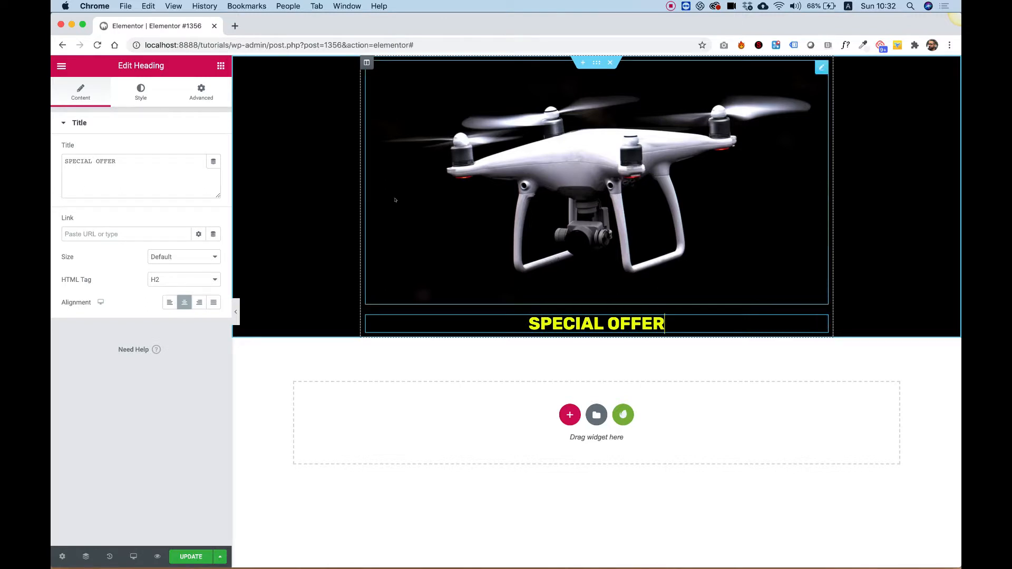
- Set the SPECIAL OFFER heading's typography size to 90
left_click(133, 88)
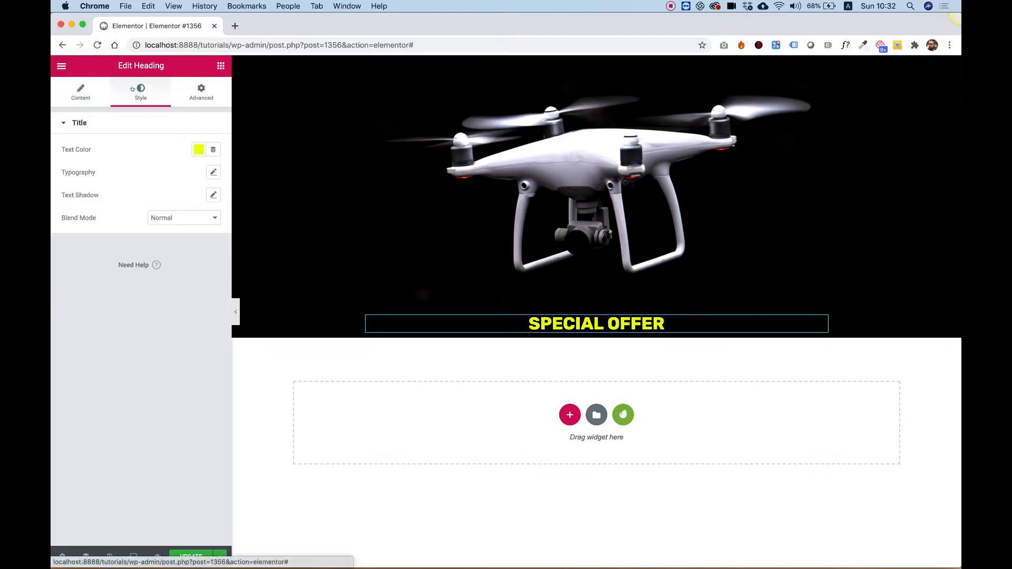
left_click(213, 172)
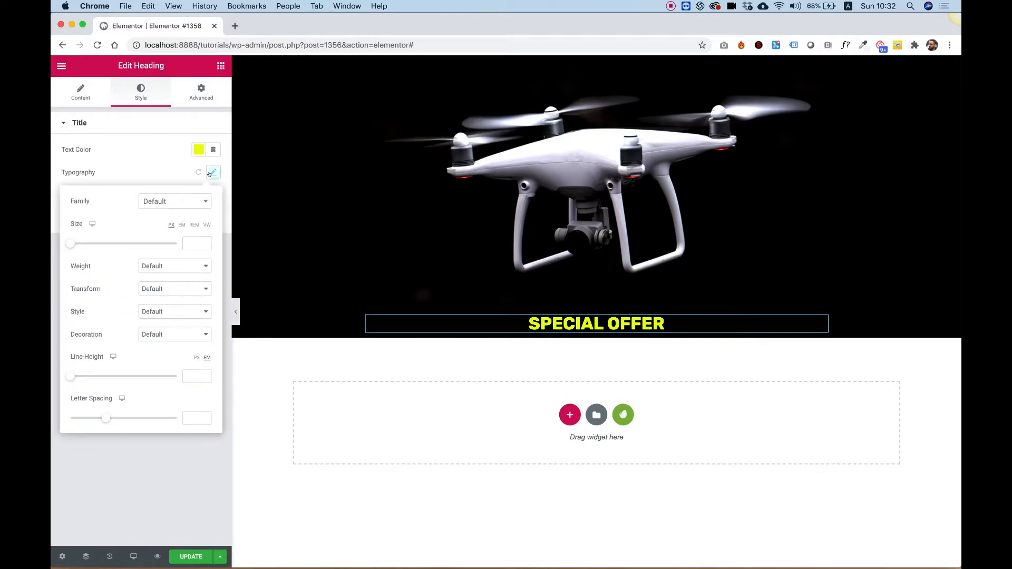
left_click_drag(70, 243, 116, 249)
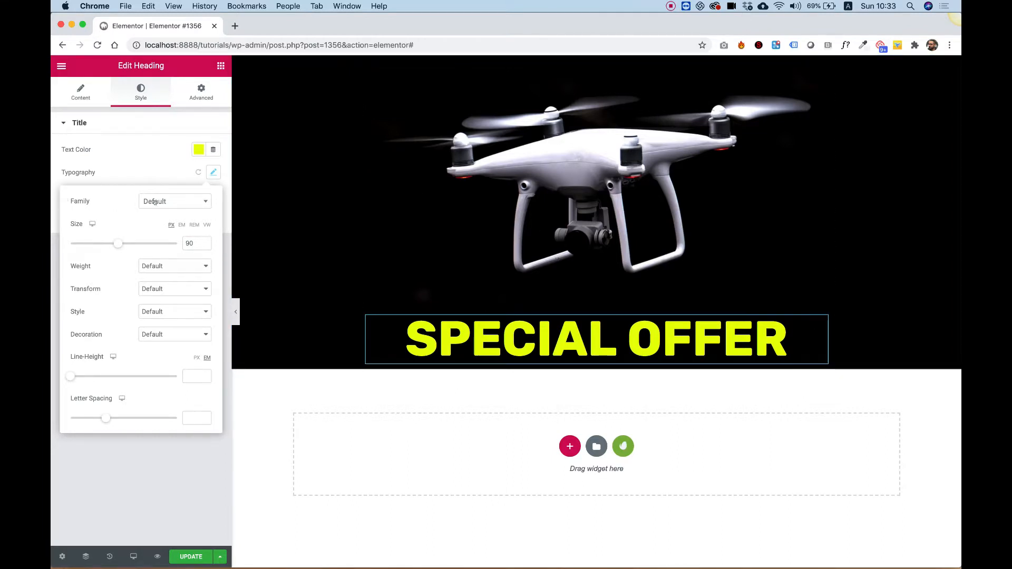
left_click(182, 451)
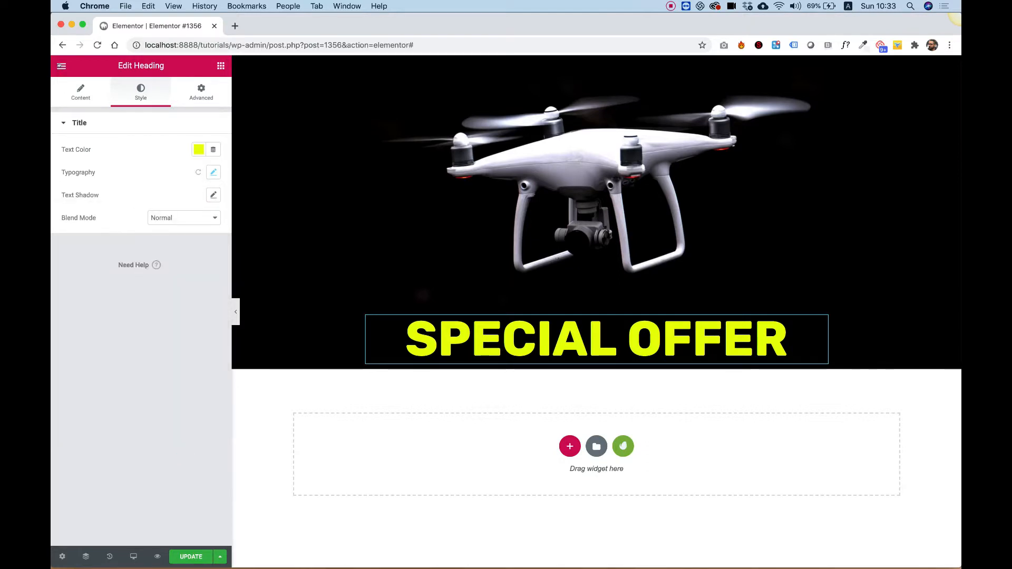
- Change the site's default Primary Headline font family to Oswald
left_click(62, 65)
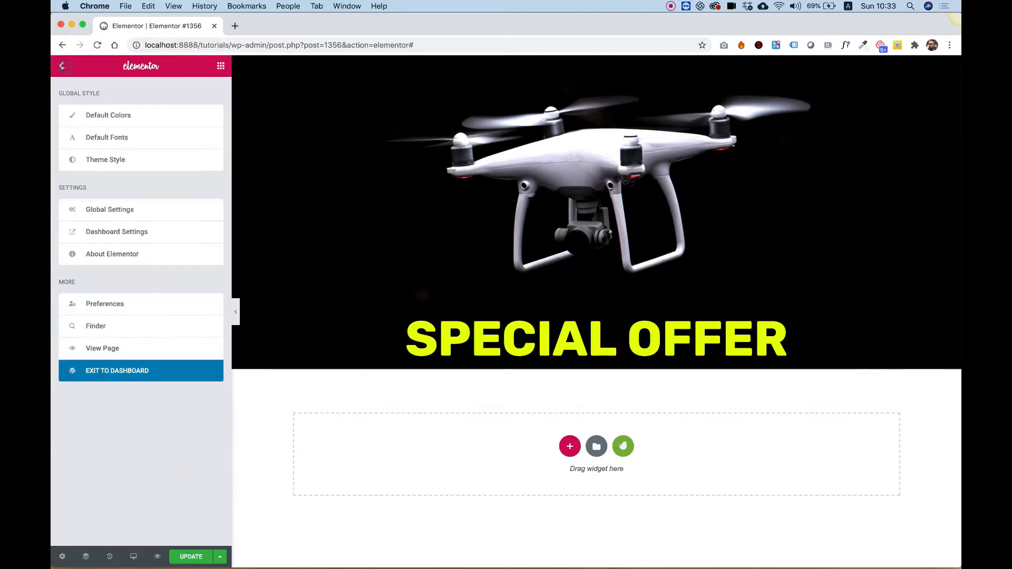
left_click(108, 139)
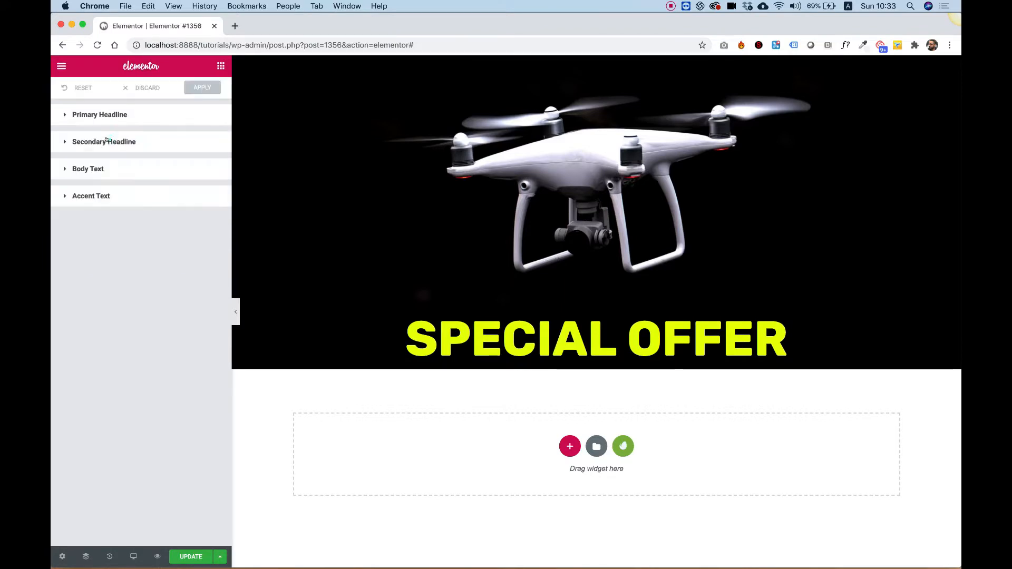
left_click(104, 115)
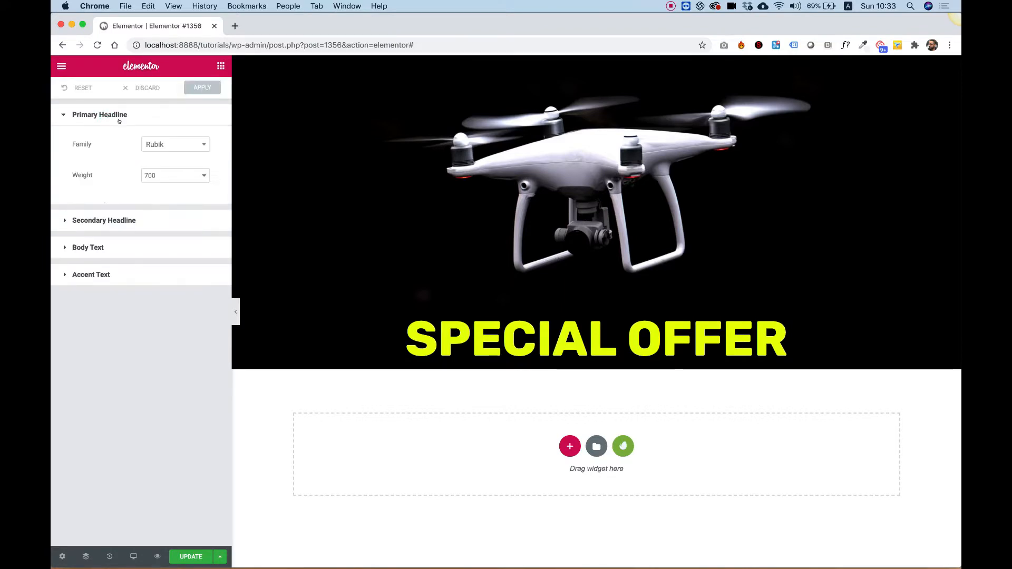
left_click(148, 144)
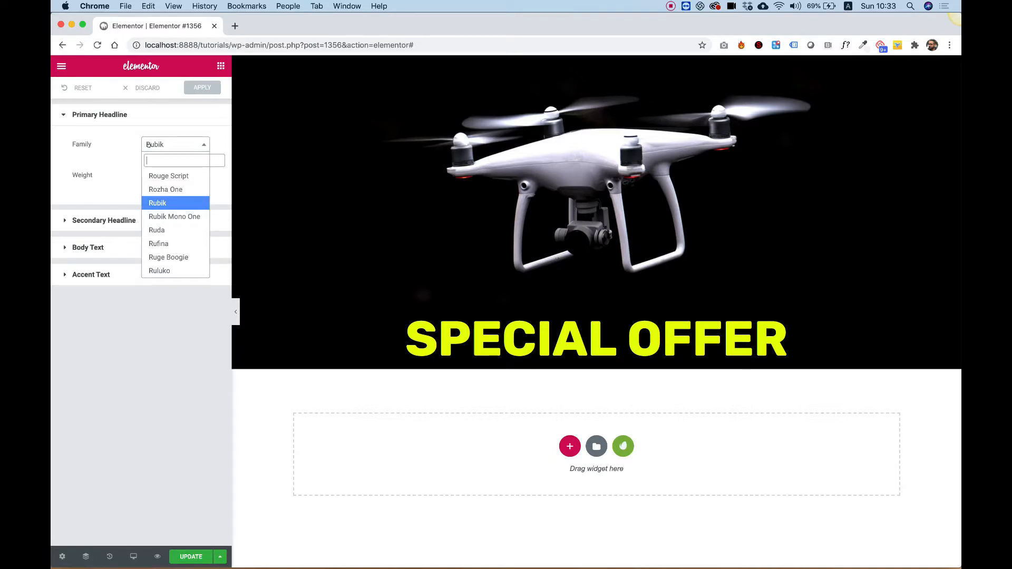
type("os")
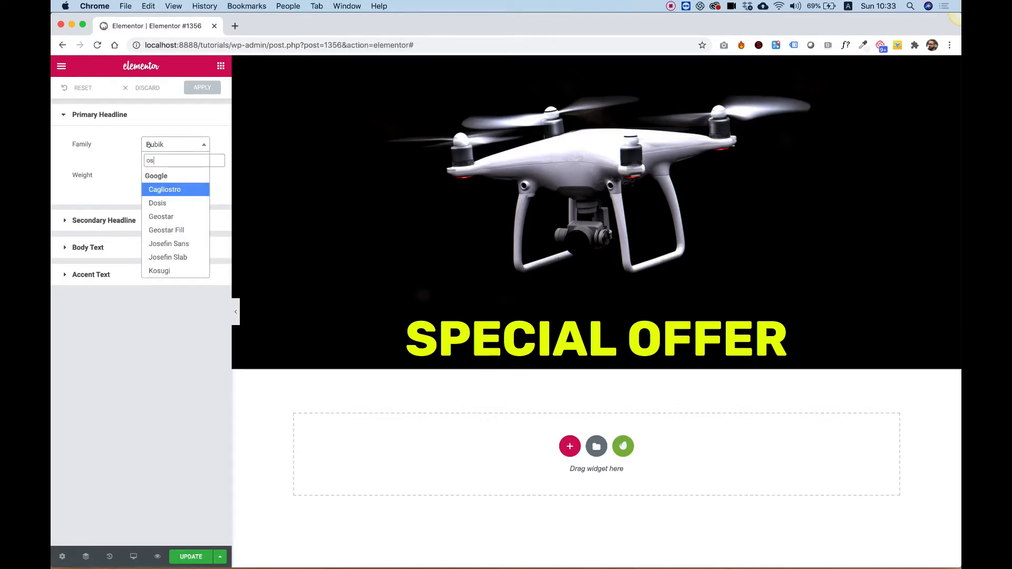
type("w")
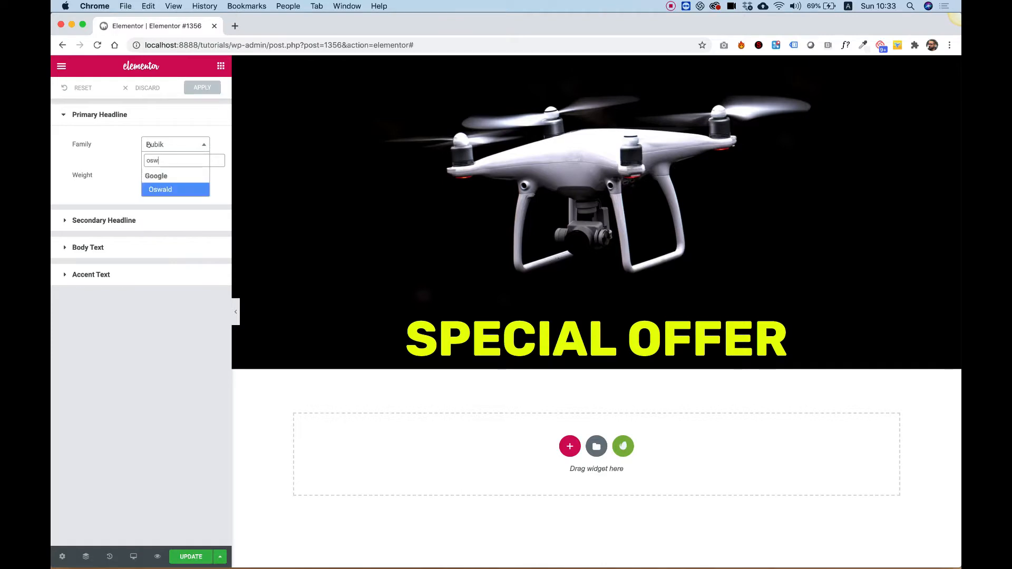
left_click(153, 189)
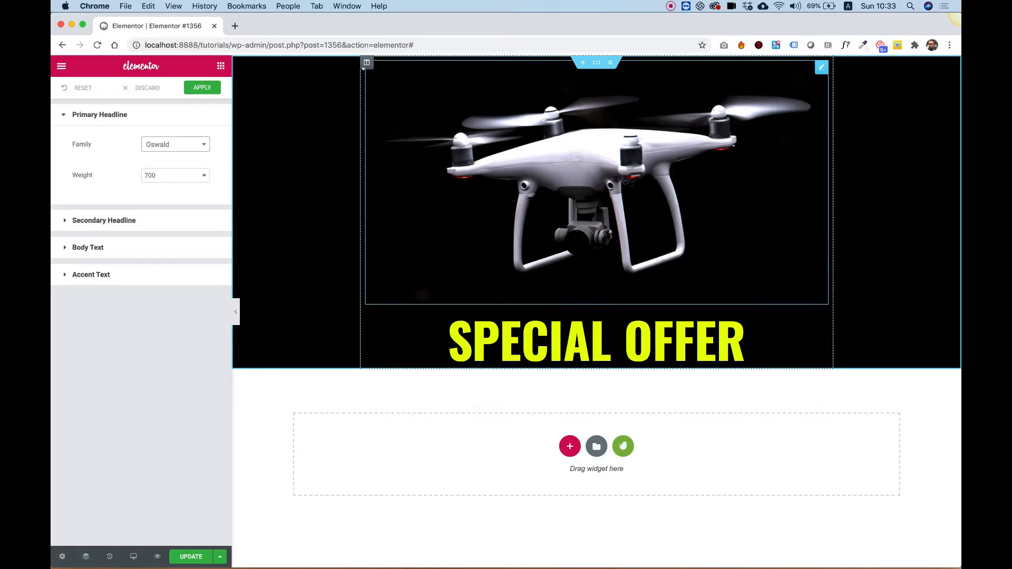
- Set the column's widgets space to 0 px
left_click(366, 63)
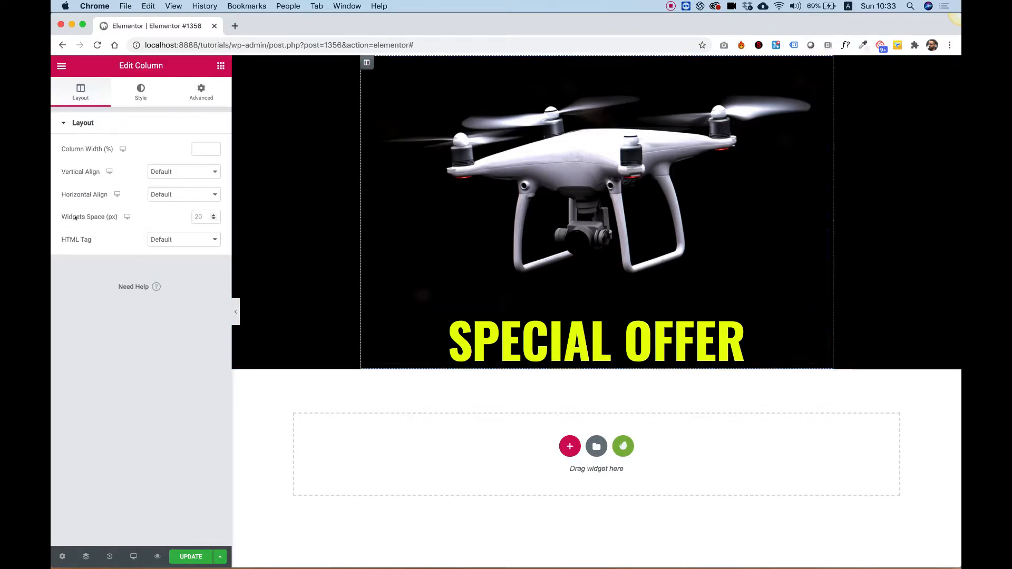
left_click(204, 216)
type("3")
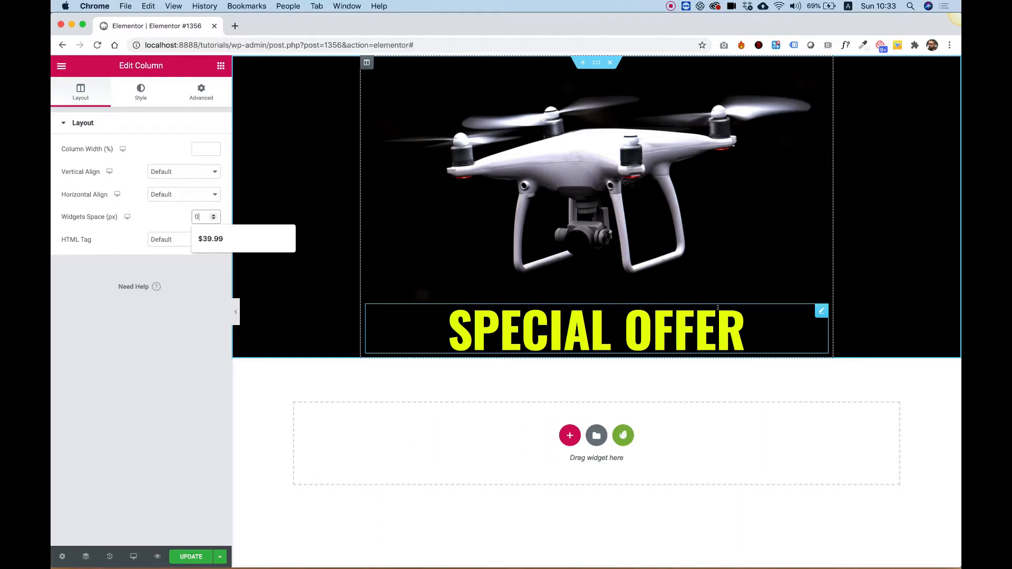
- Unlink the drone image's margins and set its bottom margin to -100 px so the heading overlaps it
left_click(610, 166)
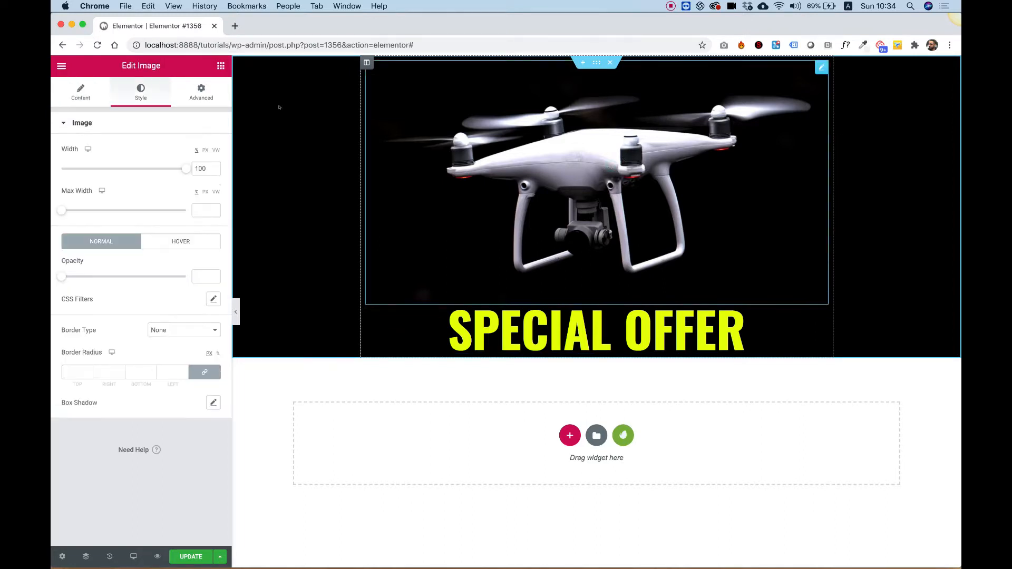
left_click(201, 90)
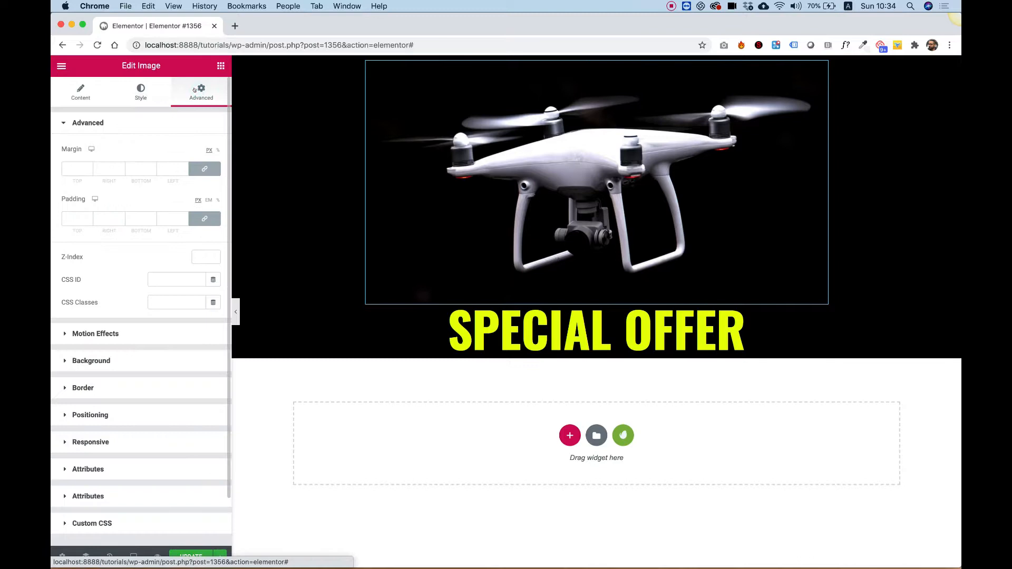
left_click(206, 168)
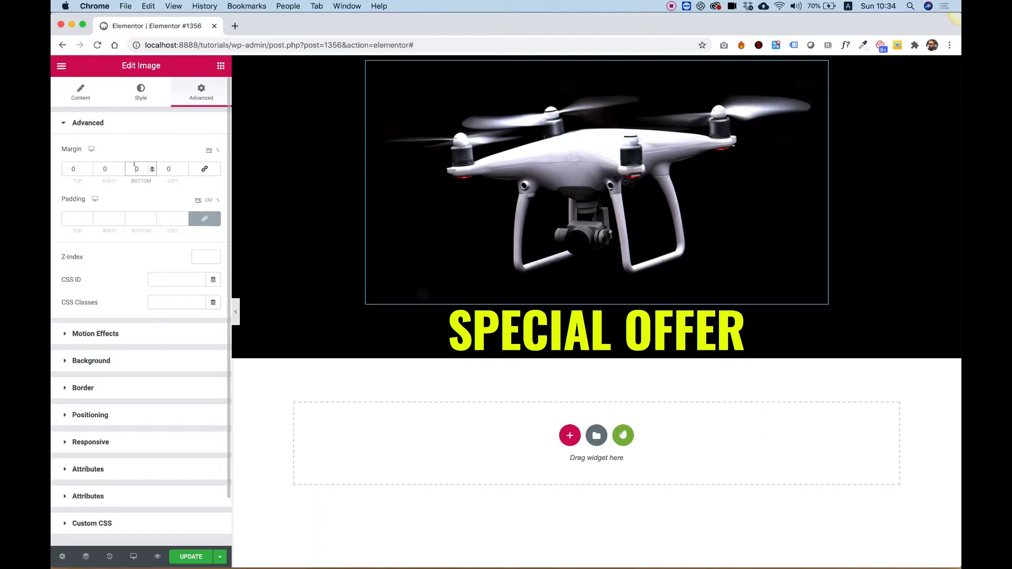
key("Down")
key("Down")
key("Down")
key("Down")
key("Down")
key("Down")
key("Down")
key("Down")
key("Down")
key("Down")
key("Down")
key("Down")
key("Down")
key("Down")
key("Down")
key("Down")
key("Down")
key("Down")
key("Down")
key("Down")
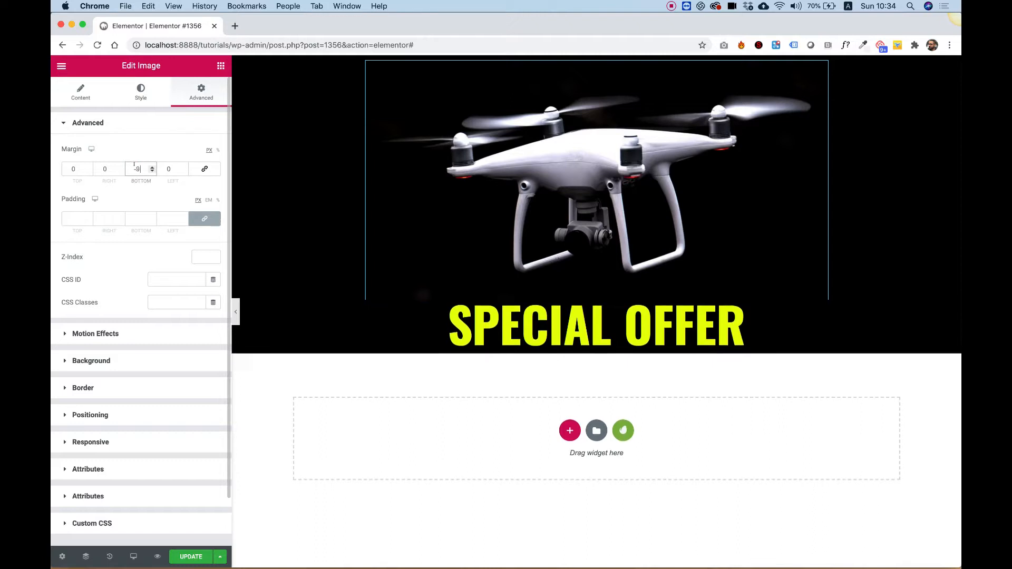
key("Down")
key("Down")
key("Down")
key("Down")
key("Down")
key("Down")
key("Down")
key("Down")
key("Down")
key("Down")
key("Down")
key("Down")
key("Down")
key("Down")
key("Down")
key("Down")
key("Down")
key("Down")
key("Down")
key("Down")
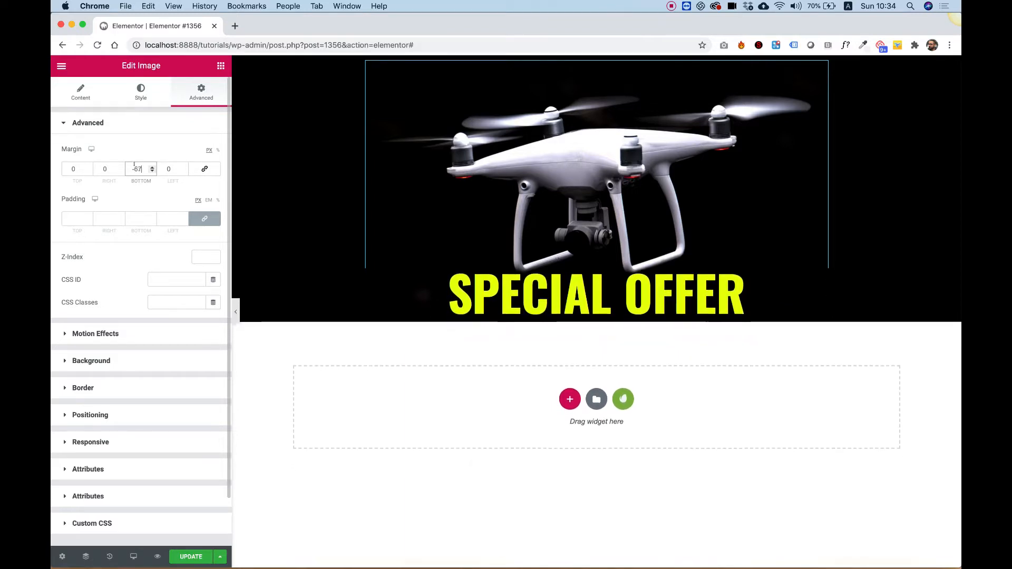
key("Down")
key("Down")
key("Down")
key("Down")
key("Down")
key("Down")
key("Down")
key("Down")
key("Down")
key("Down")
key("Down")
key("Down")
key("Down")
key("Down")
key("Down")
key("Down")
key("Down")
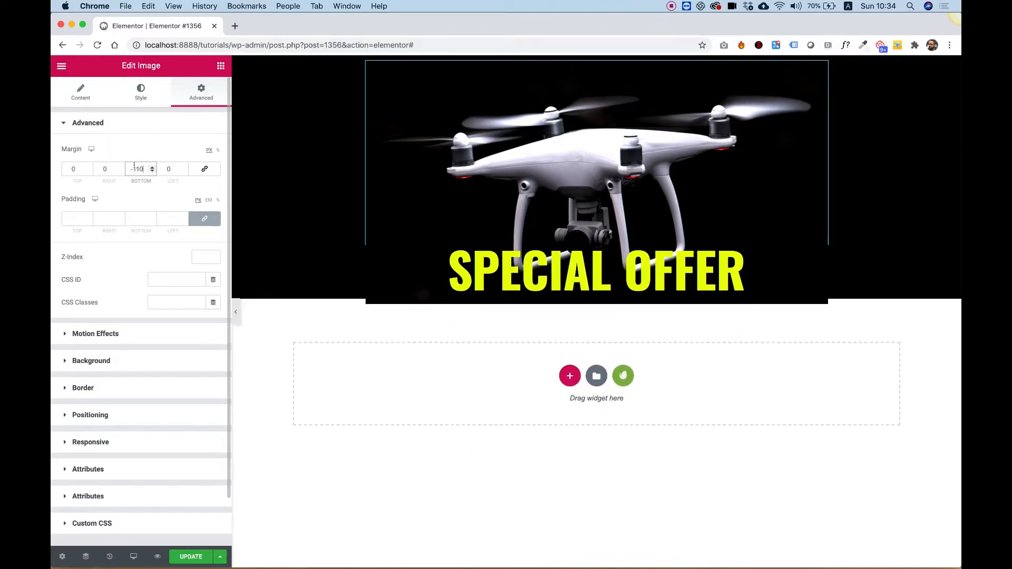
key("Up")
key("Up")
key("Up")
key("Up")
key("Up")
key("Up")
key("Up")
key("Up")
key("Up")
key("Up")
key("Up")
key("Up")
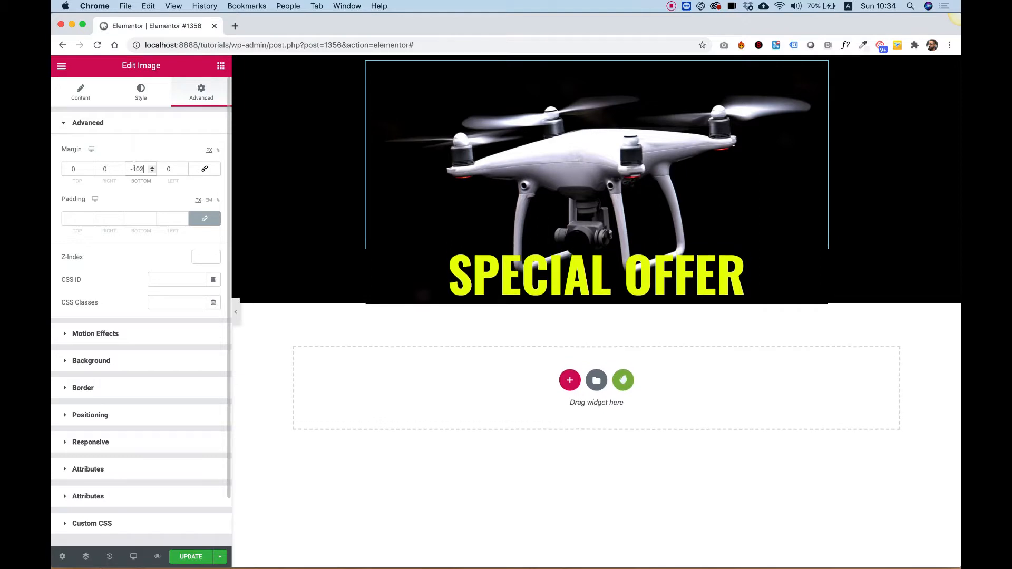
key("Down")
key("Down")
key("Down")
key("Down")
key("Down")
key("Down")
key("Down")
key("Down")
key("Down")
key("Down")
key("Down")
key("Down")
key("Down")
key("Down")
key("Down")
key("Down")
key("Down")
key("Down")
key("Down")
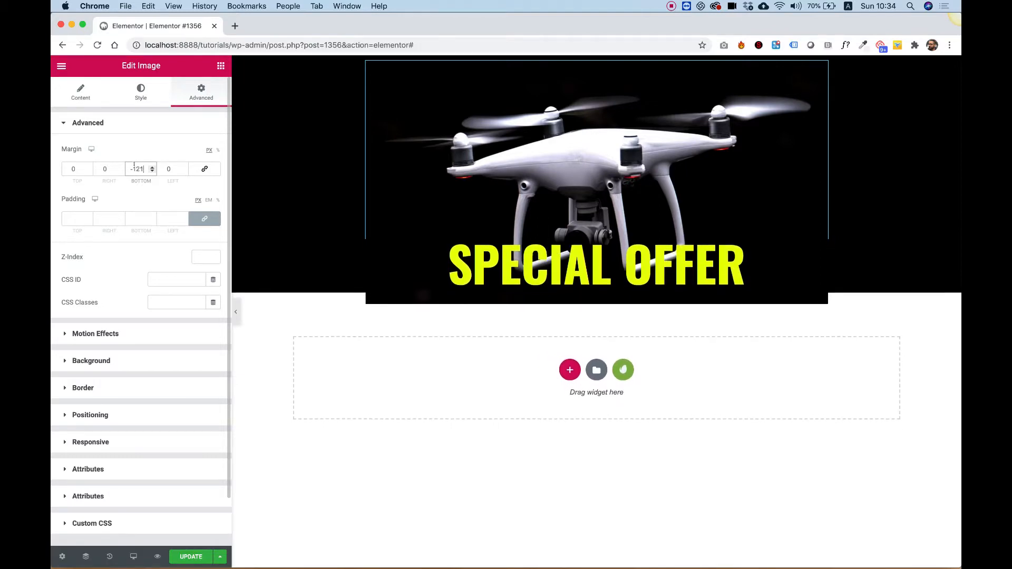
key("Up")
key("Up")
key("Up")
key("Up")
key("Up")
key("Up")
key("Up")
key("Up")
key("Up")
key("Up")
key("Up")
key("Up")
key("Up")
key("Up")
key("Down")
key("Down")
key("Down")
key("Down")
key("Down")
key("Down")
key("Down")
key("Up")
key("Up")
key("Up")
key("Up")
key("Up")
key("Up")
key("Up")
key("Up")
key("Up")
key("Up")
key("Up")
key("Up")
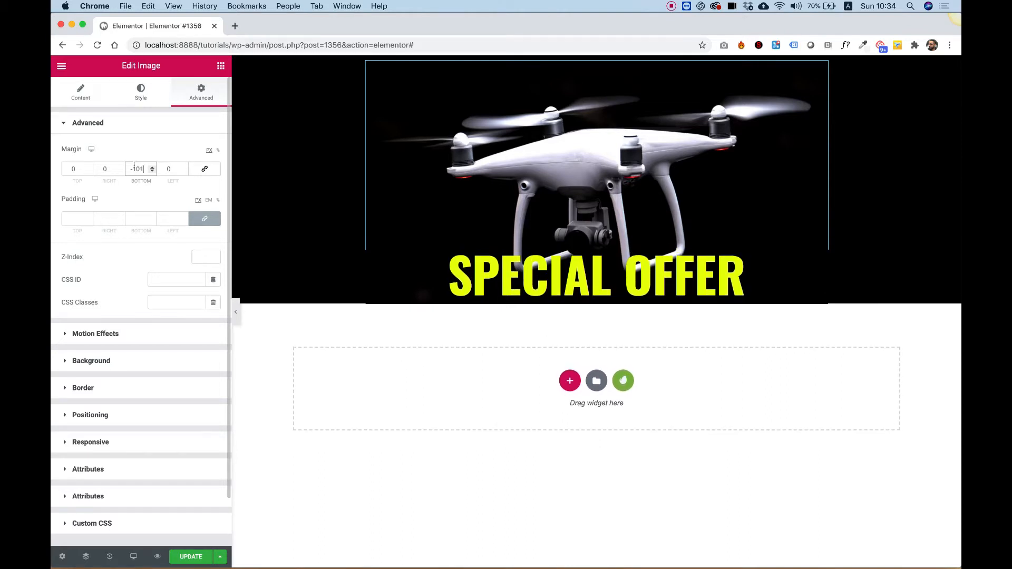
key("Up")
key("Up")
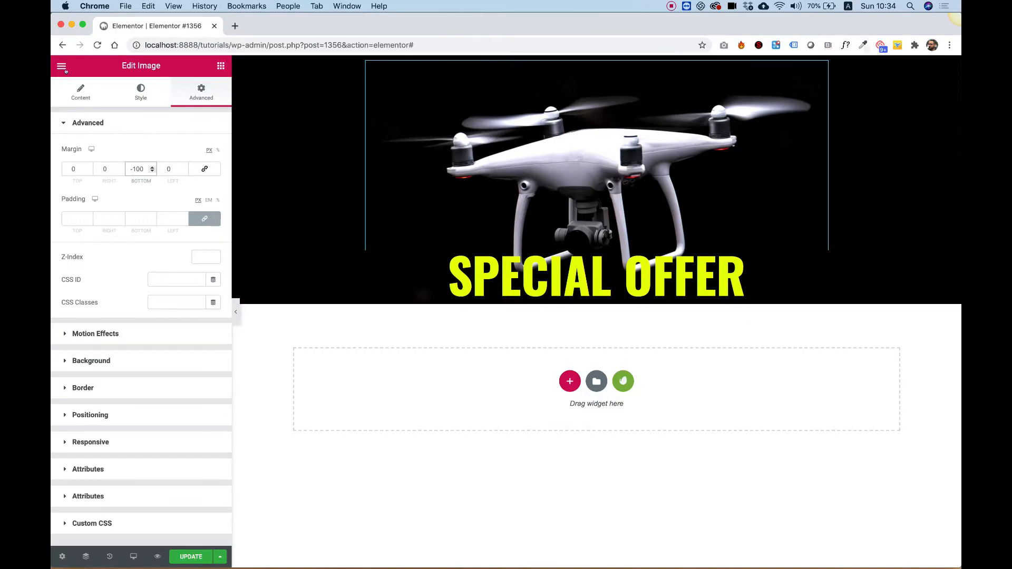
- Duplicate the SPECIAL OFFER heading and change the copy's text to 10% OFF
right_click(562, 265)
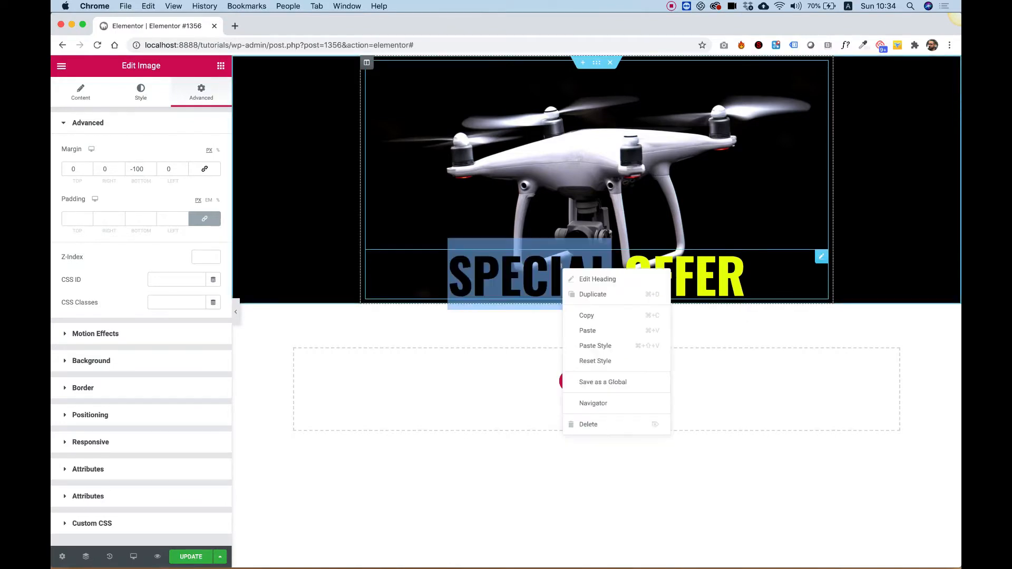
left_click(591, 294)
left_click(89, 172)
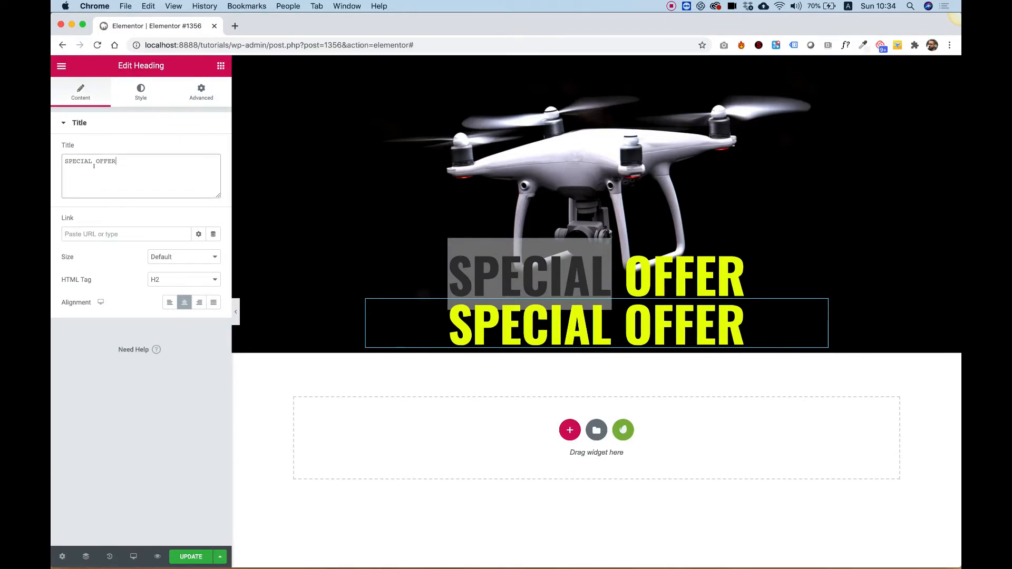
key("cmd+a")
type("10% ")
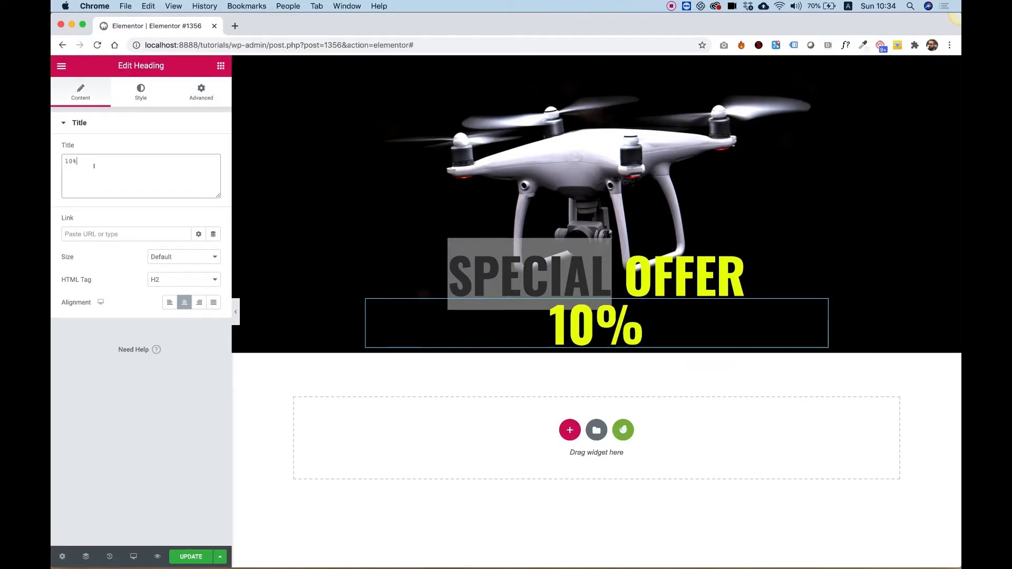
type("OOFF")
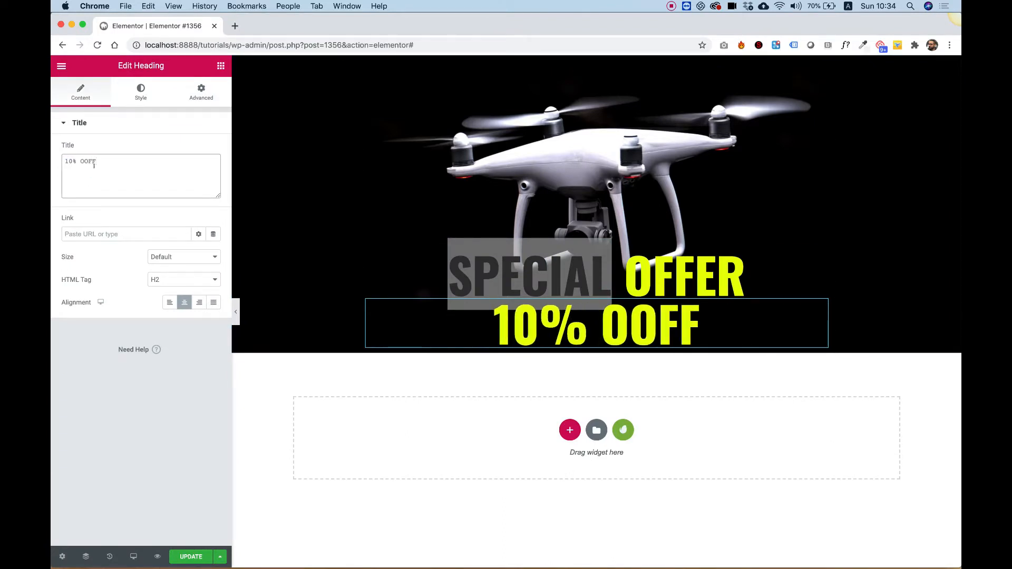
key("BackSpace")
key("BackSpace")
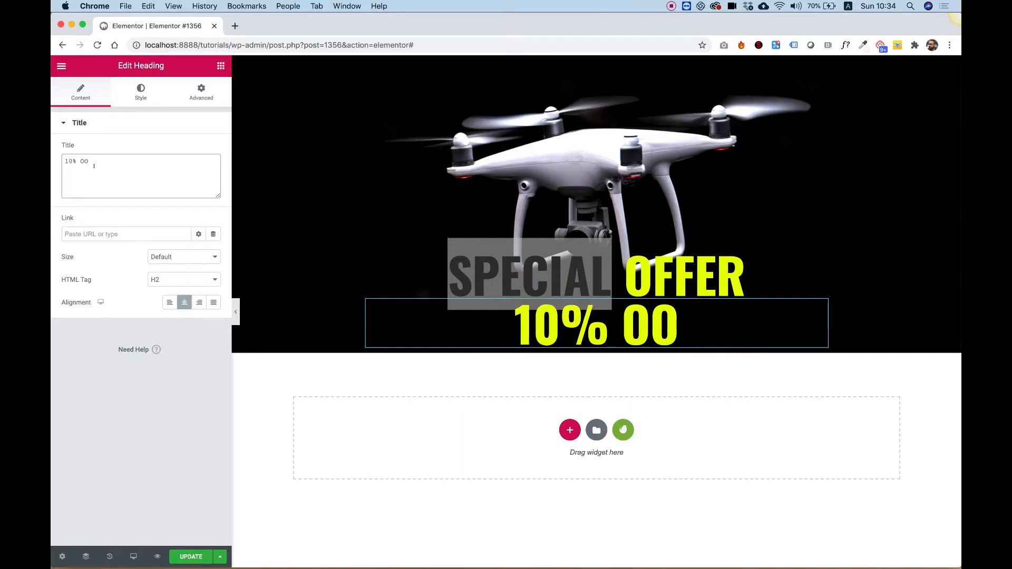
key("BackSpace")
type("FF")
scroll(807, 228, "down", 4)
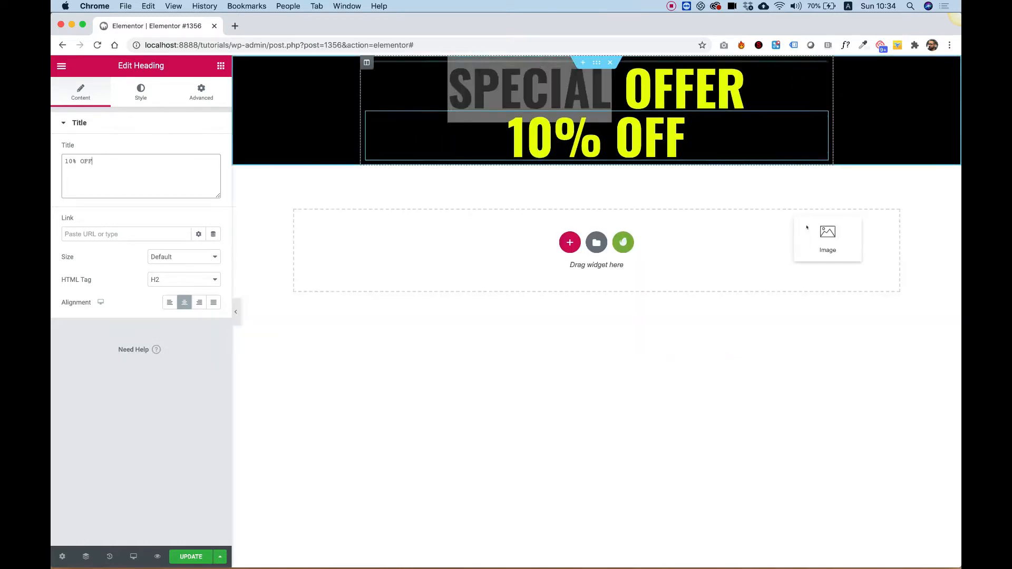
scroll(806, 228, "up", 4)
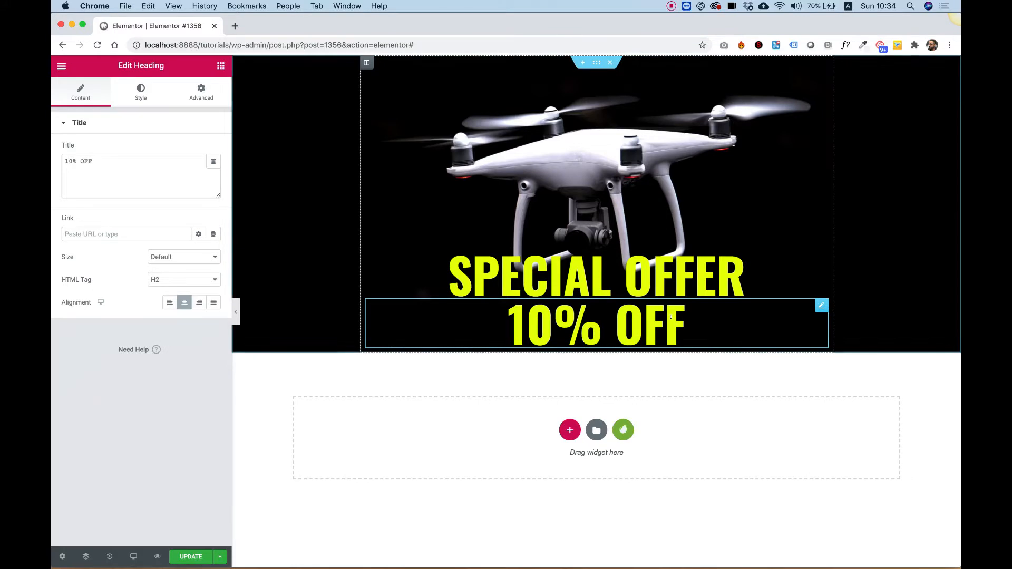
- Set the 10% OFF heading's text color to the white swatch
left_click(141, 92)
left_click(199, 149)
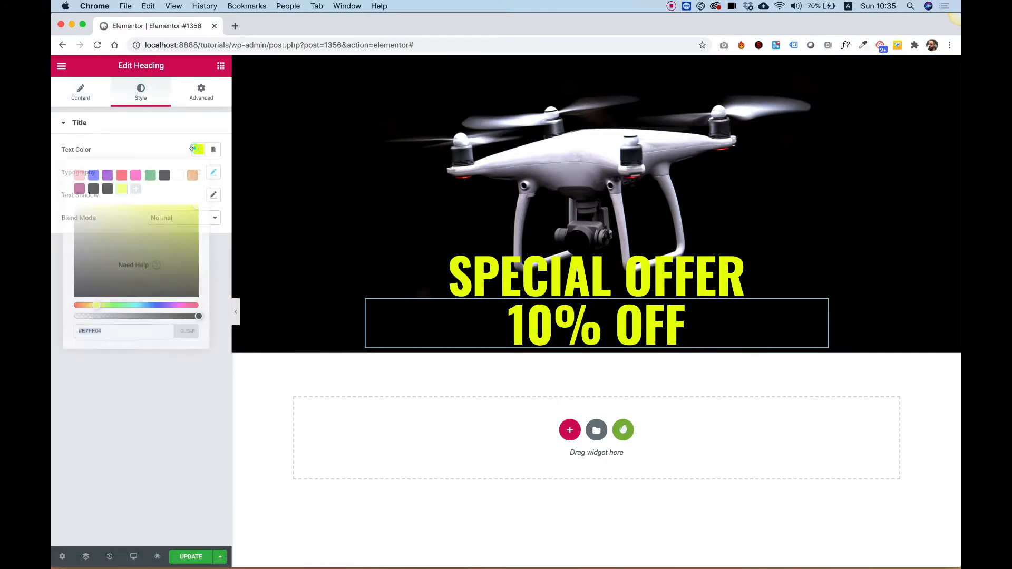
left_click(178, 175)
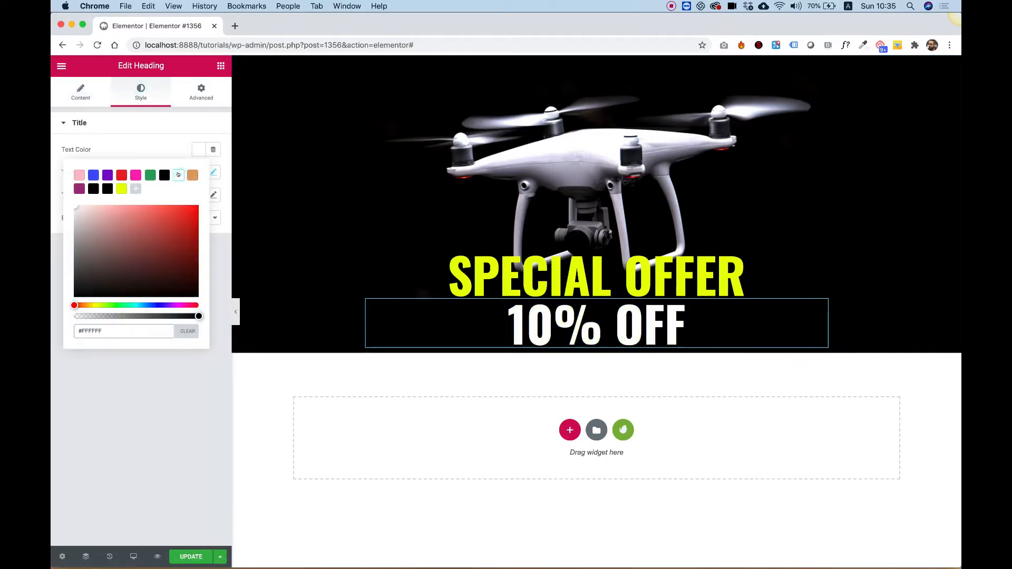
left_click(164, 125)
left_click(165, 125)
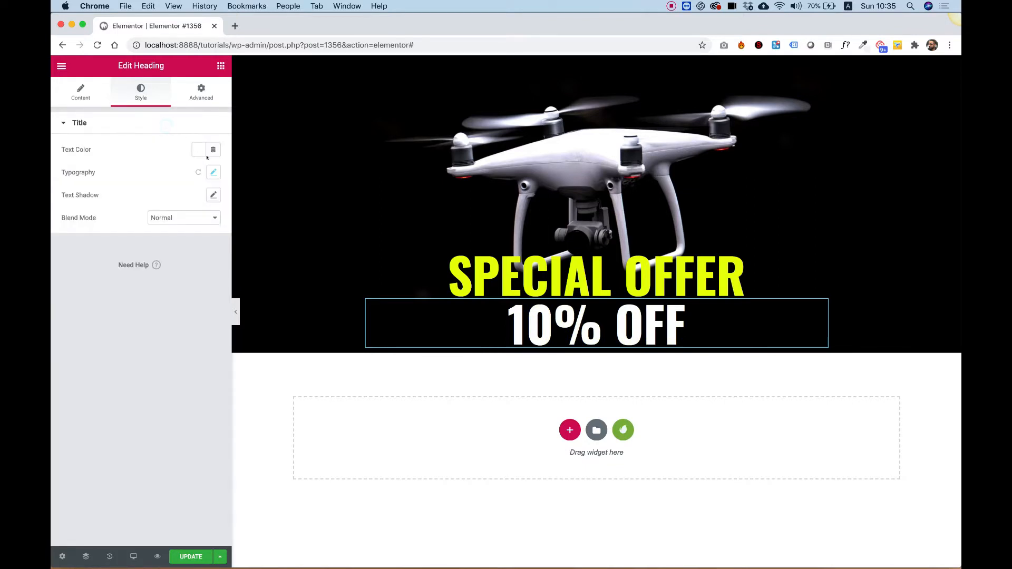
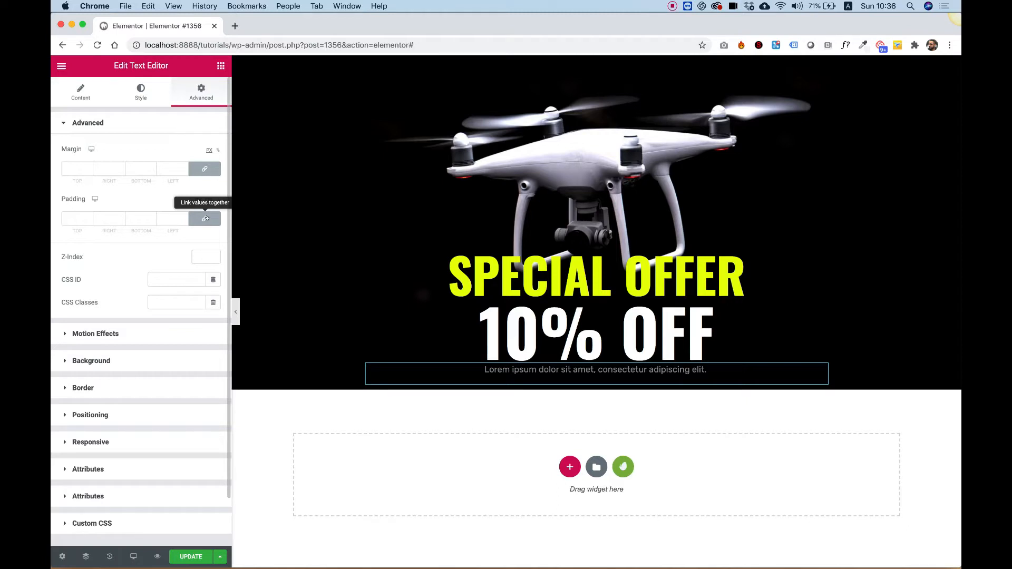
- Set the paragraph text widget's top padding to 20 px and its font size to 21 px
left_click(74, 217)
type("20")
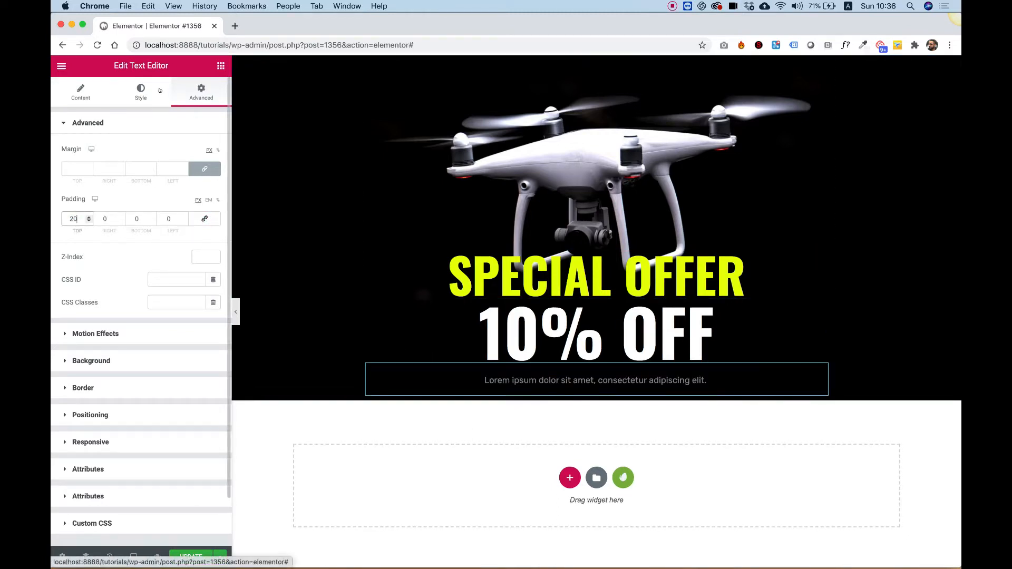
left_click(140, 90)
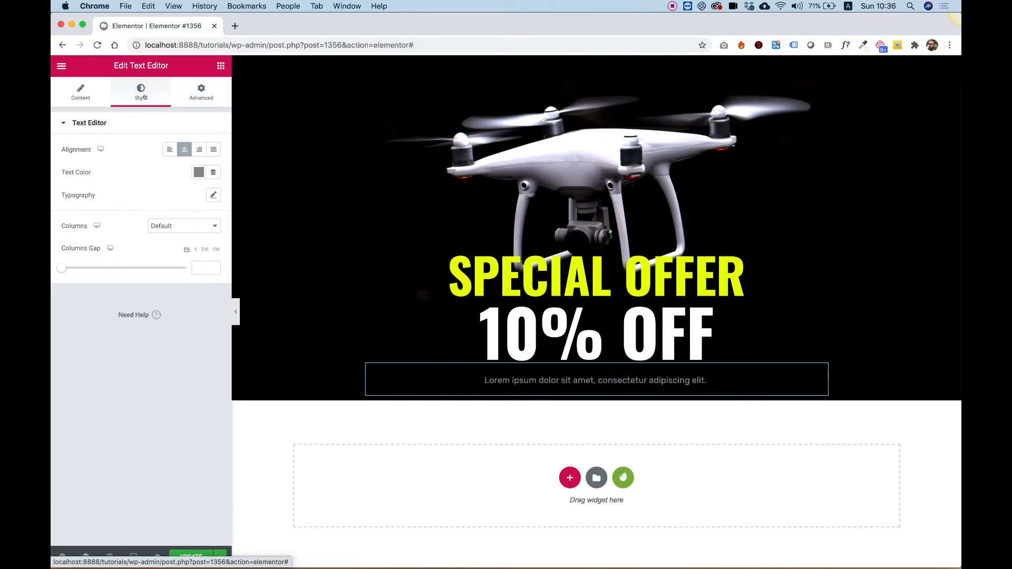
left_click(211, 195)
left_click(190, 263)
type("18")
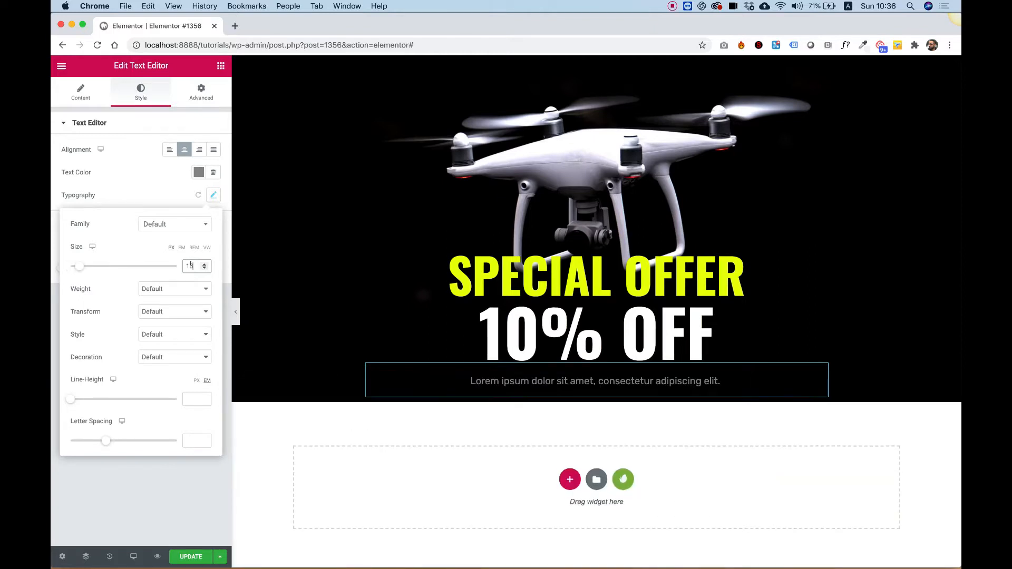
key("Up")
key("Up")
key("Up")
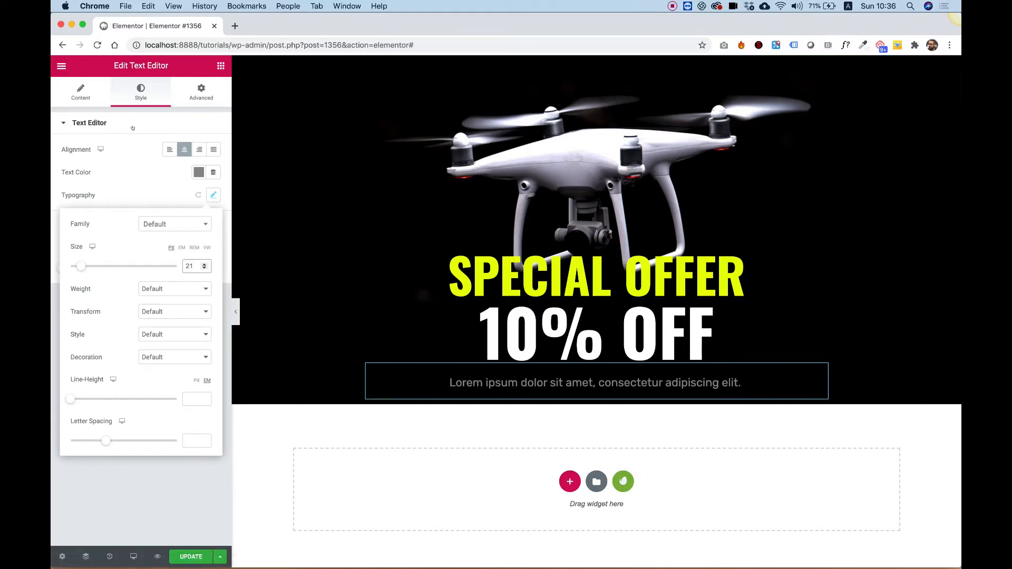
- Set the paragraph's font family to Oswald and its text transform to Uppercase
left_click(108, 123)
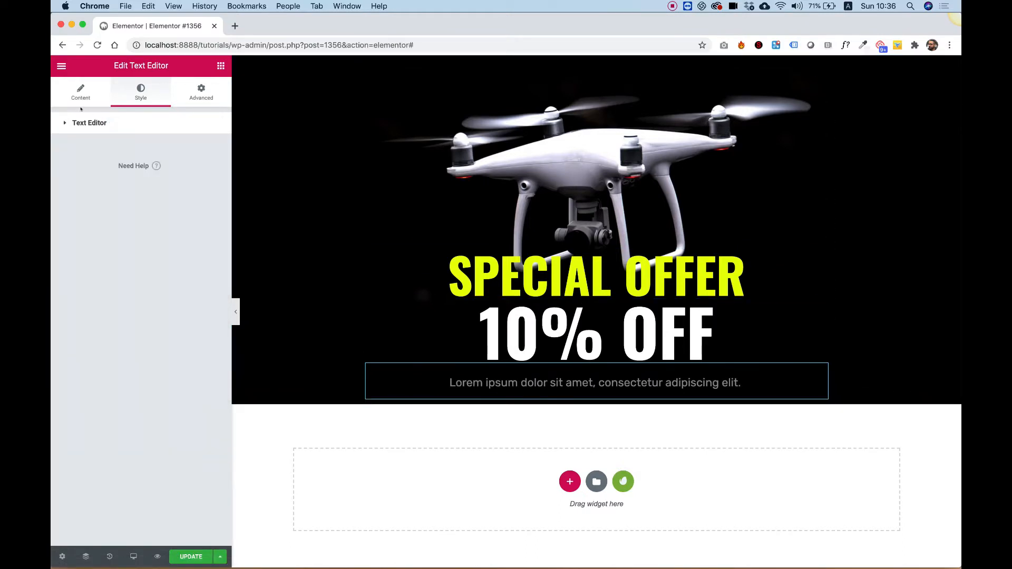
left_click(109, 123)
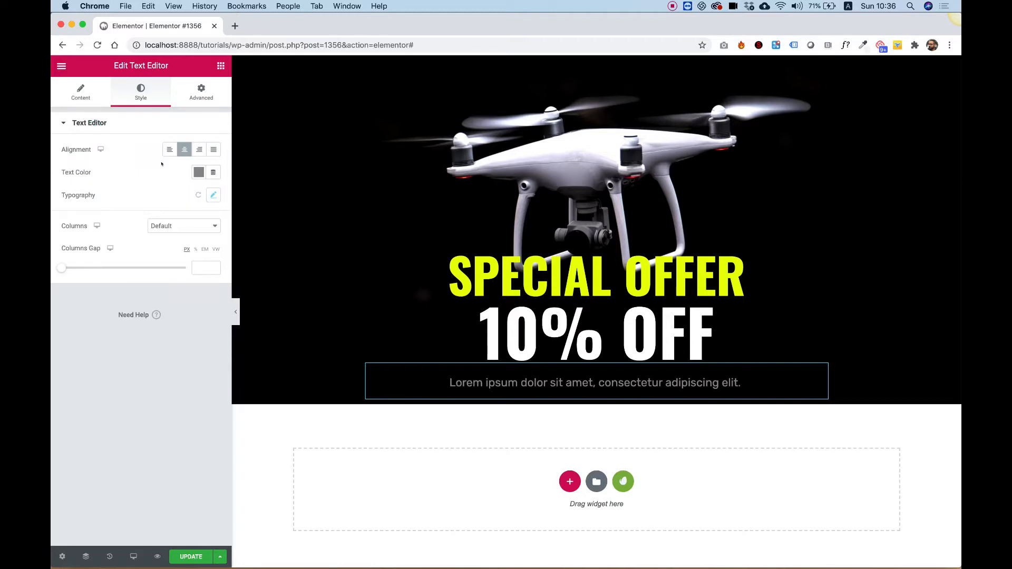
left_click(213, 195)
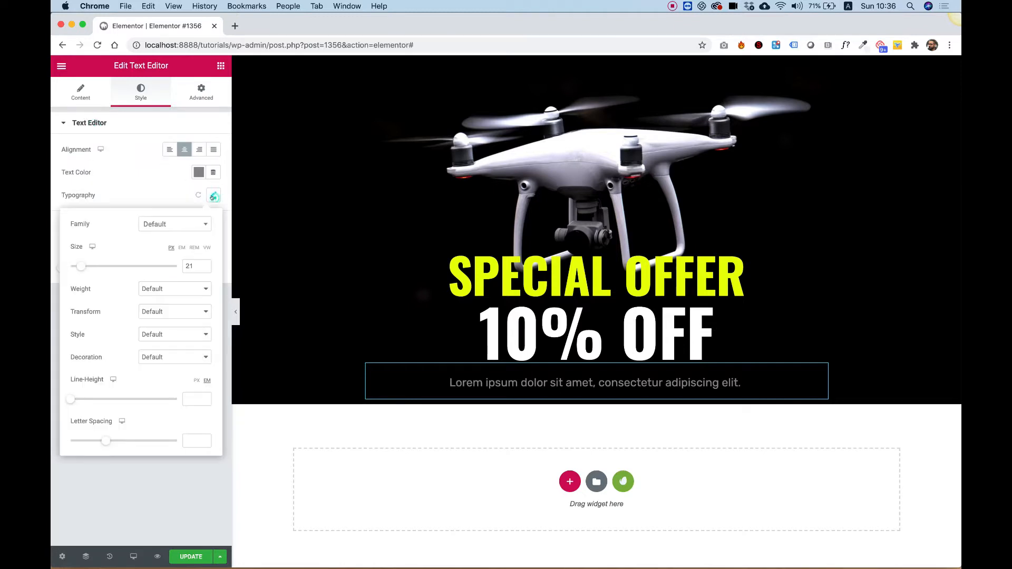
left_click(154, 225)
type("osw")
left_click(160, 268)
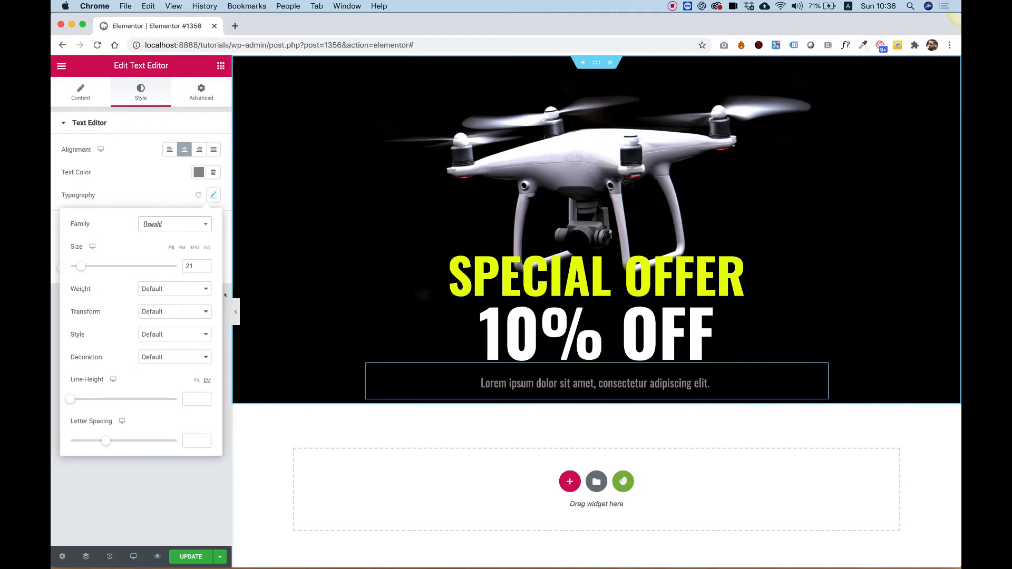
left_click(151, 312)
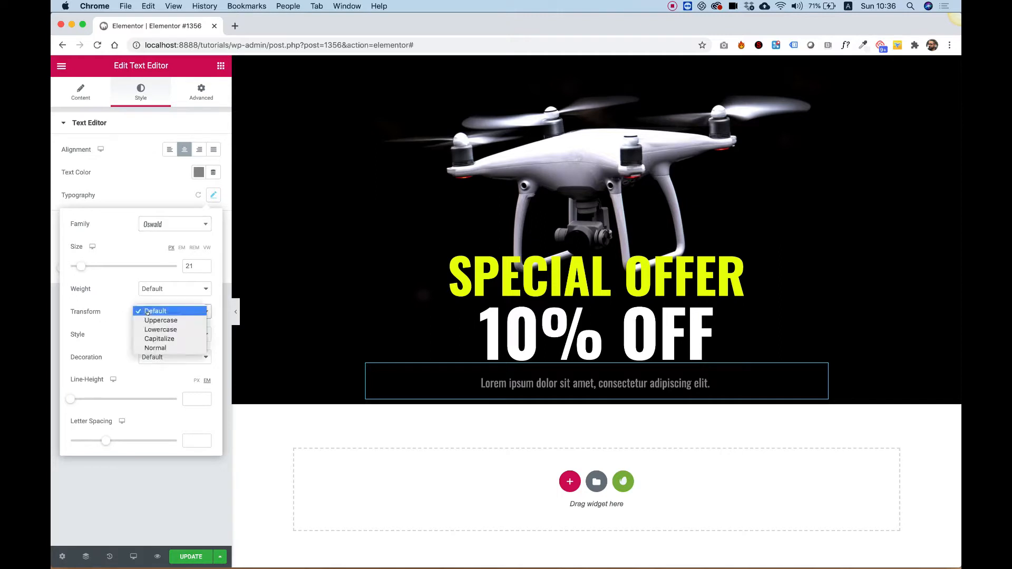
left_click(150, 320)
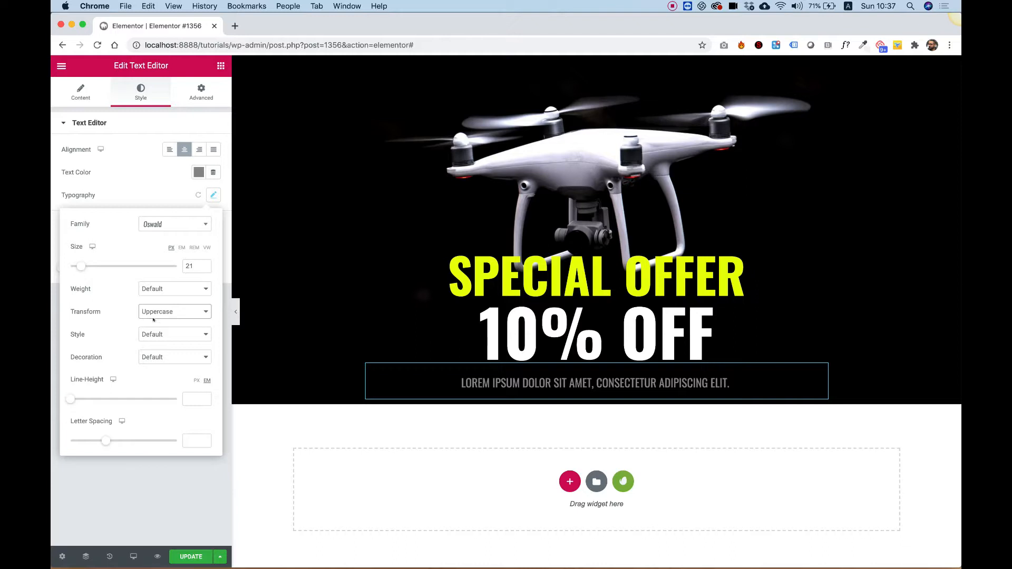
left_click(159, 488)
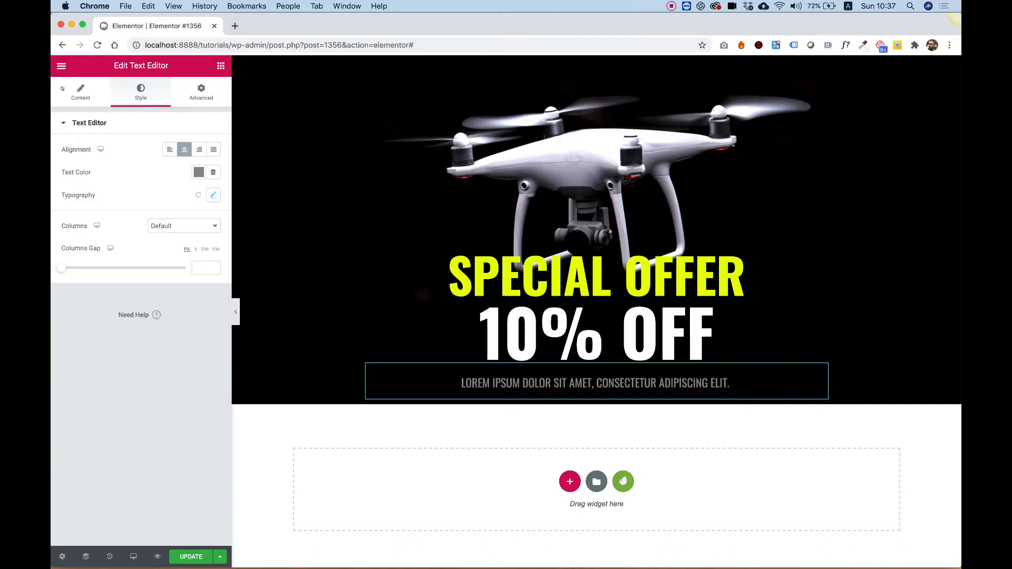
- Add a Button widget below the paragraph in the hero column, center-aligned
left_click(218, 66)
left_click_drag(185, 271, 568, 409)
left_click(184, 230)
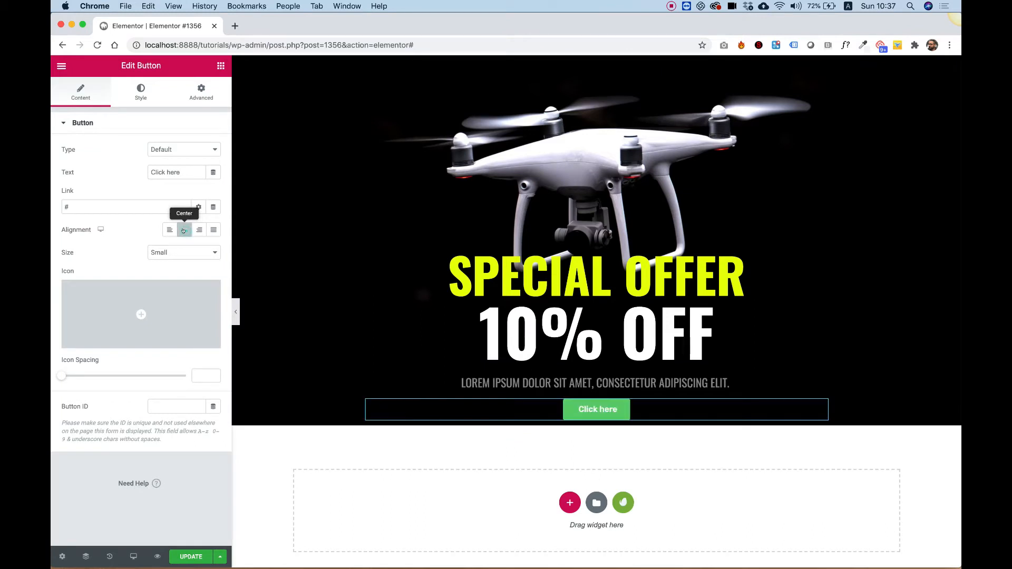
- Change the button text to SHOP NOW and set its size to Large
triple_click(171, 174)
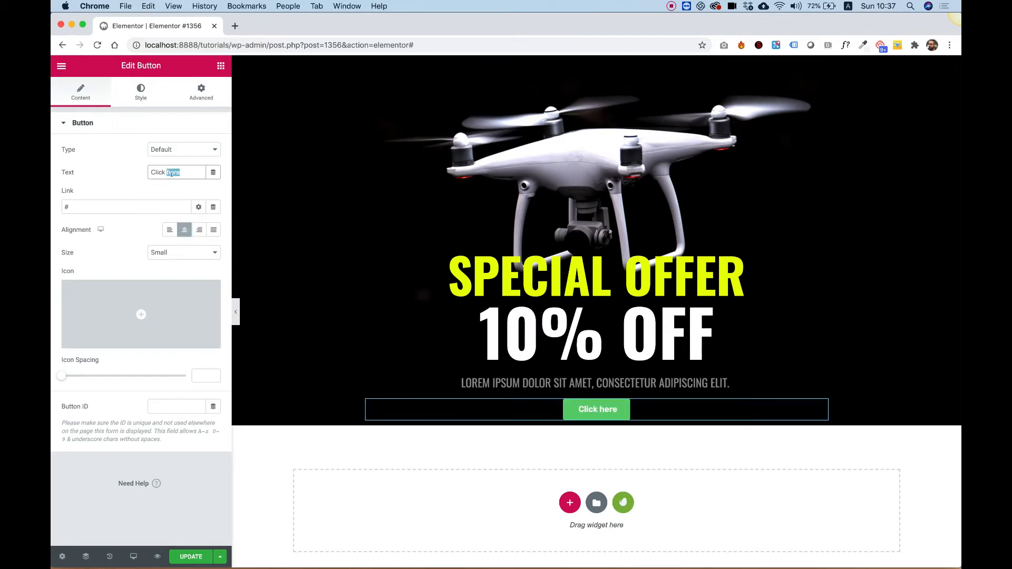
type("Sh")
key("BackSpace")
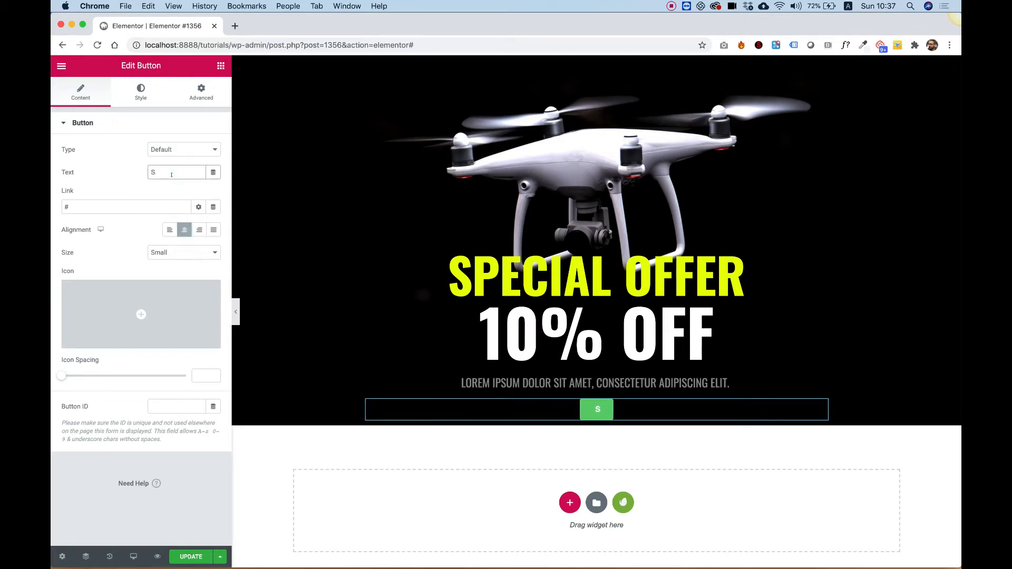
type("HOP")
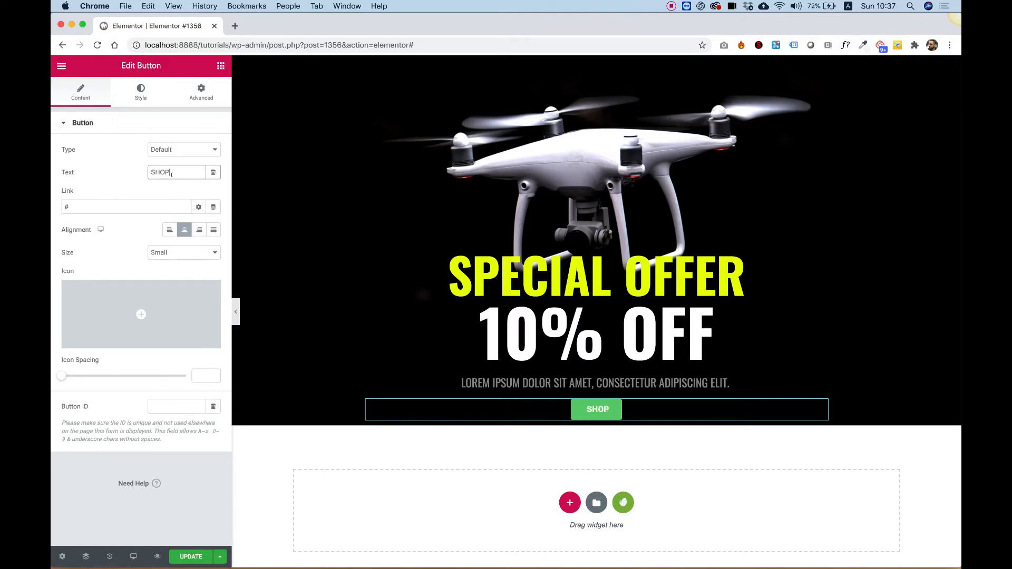
type(" NP")
key("BackSpace")
type("W")
key("BackSpace")
type("OW")
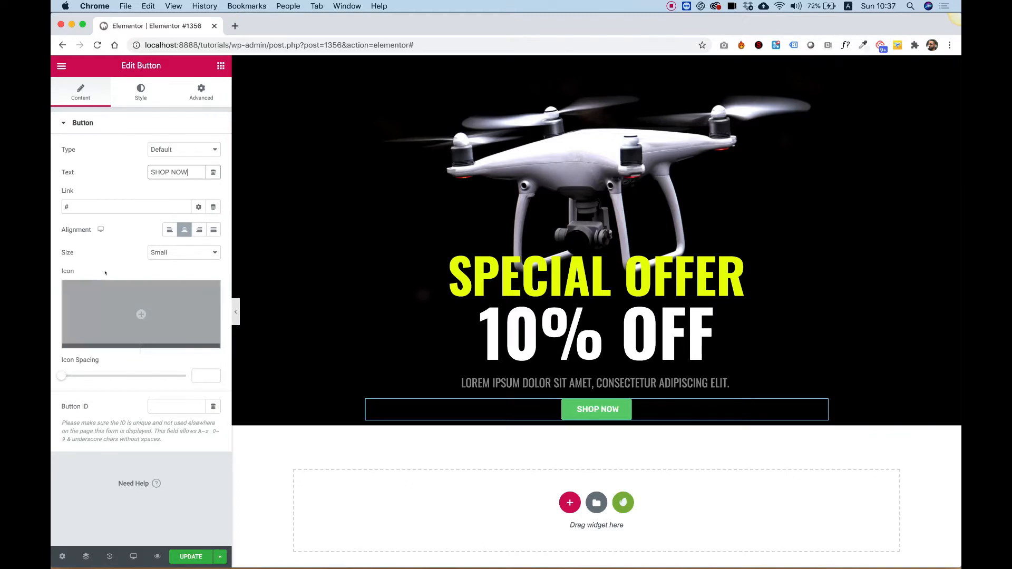
left_click(166, 253)
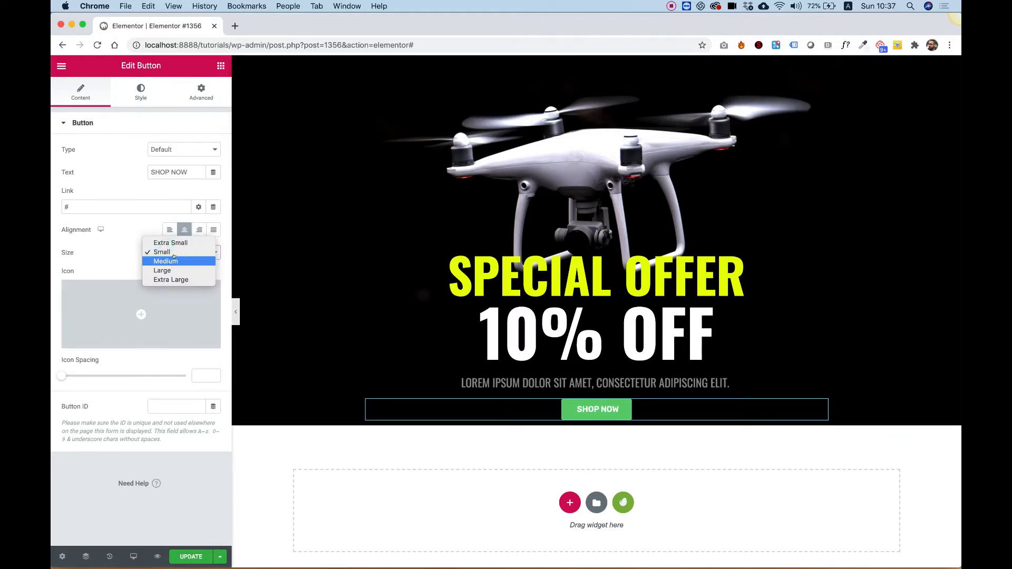
left_click(172, 271)
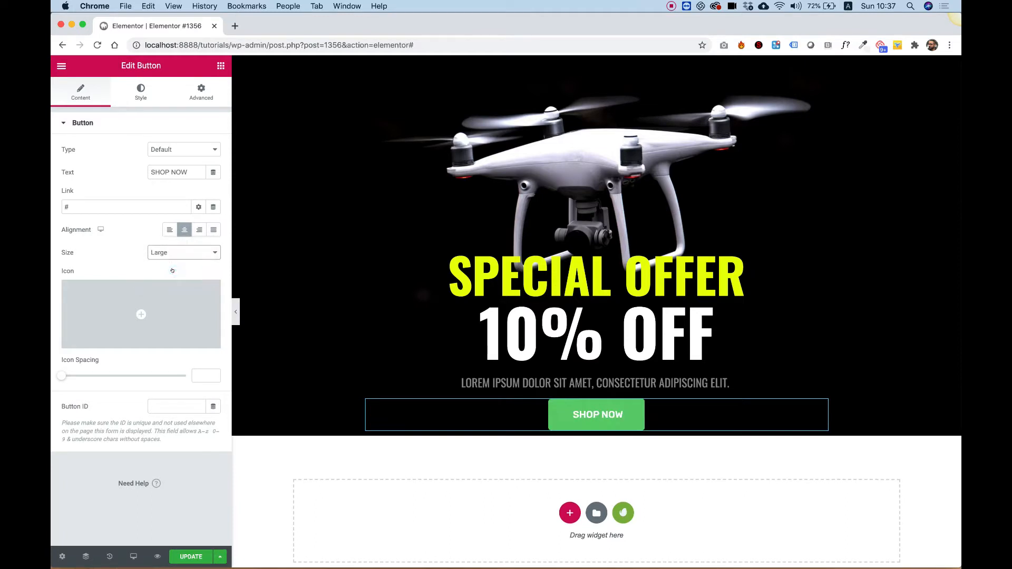
- Set the button's text color to the black swatch and its background color to the yellow swatch
left_click(139, 90)
left_click(199, 219)
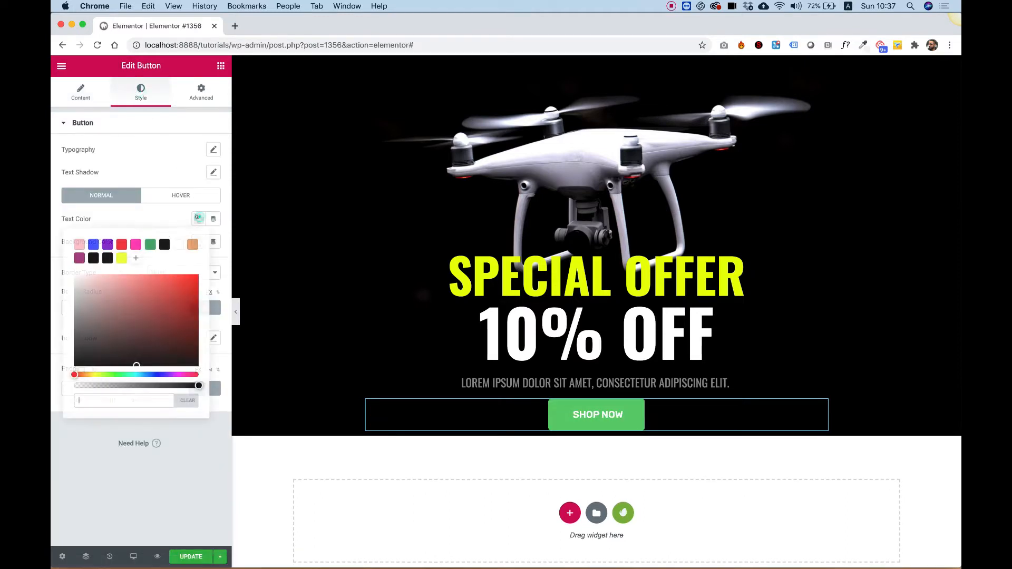
left_click(163, 245)
left_click(145, 221)
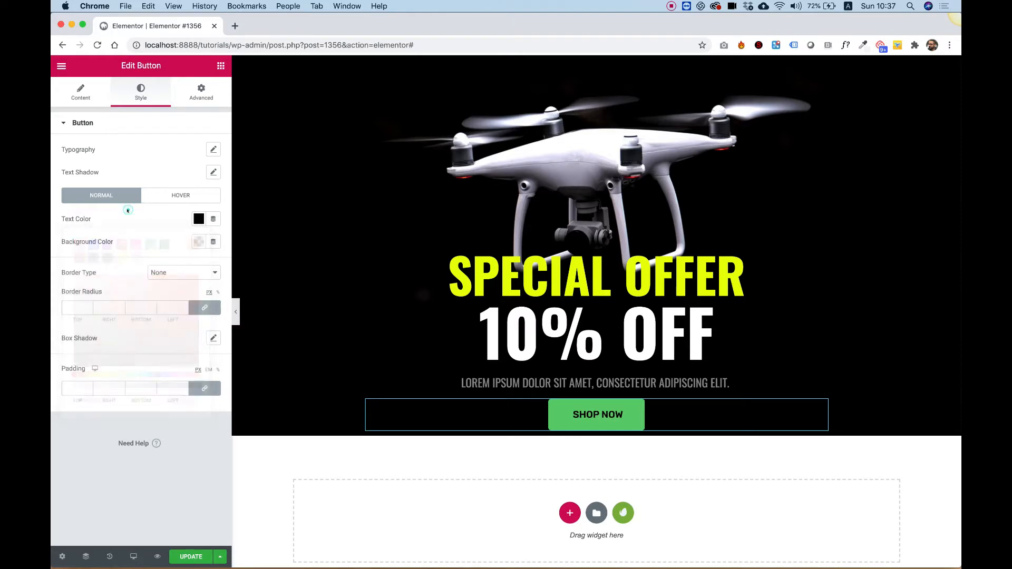
left_click(195, 242)
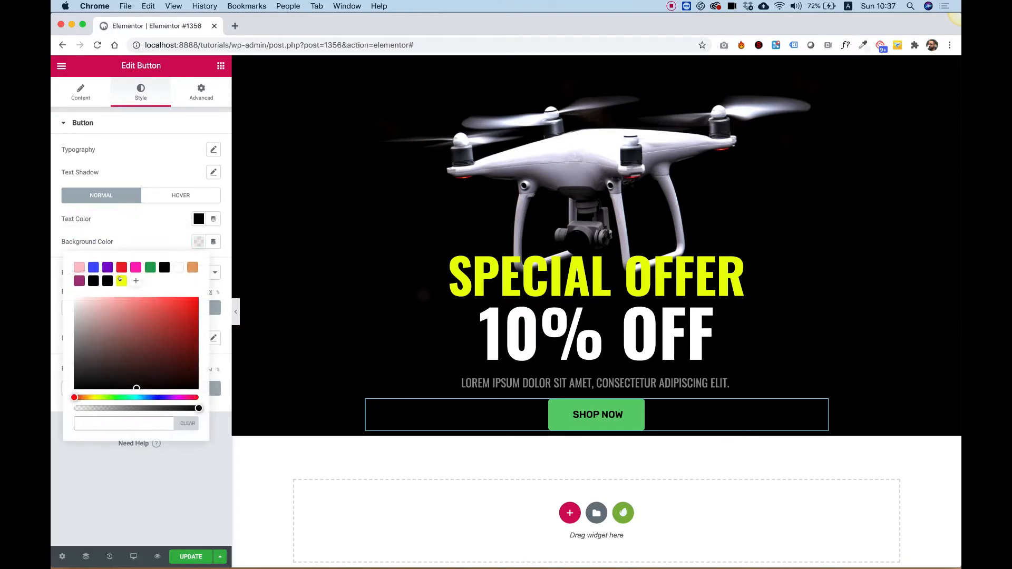
left_click(121, 281)
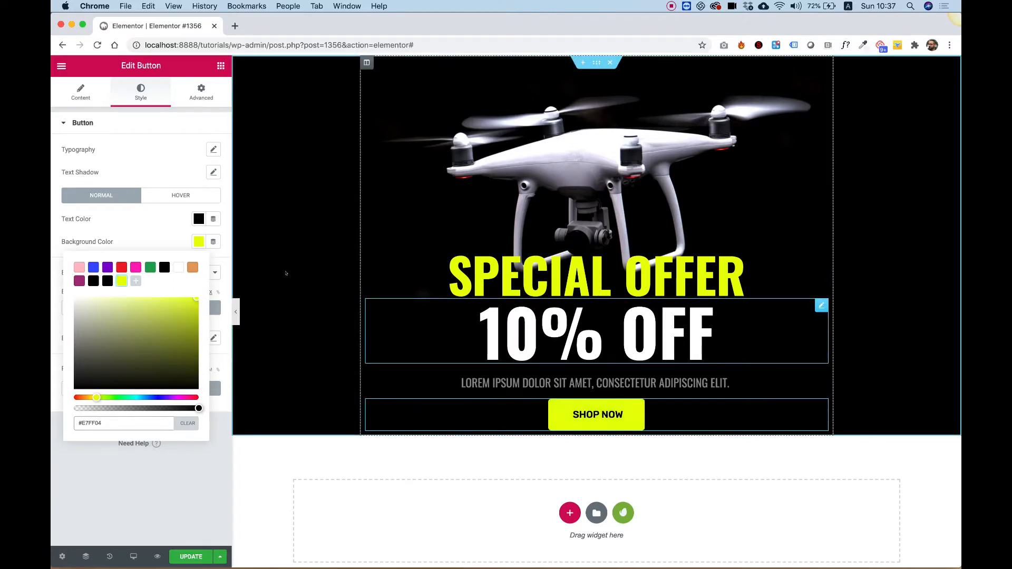
left_click(155, 235)
- Set the button's hover background color to the white swatch
left_click(181, 197)
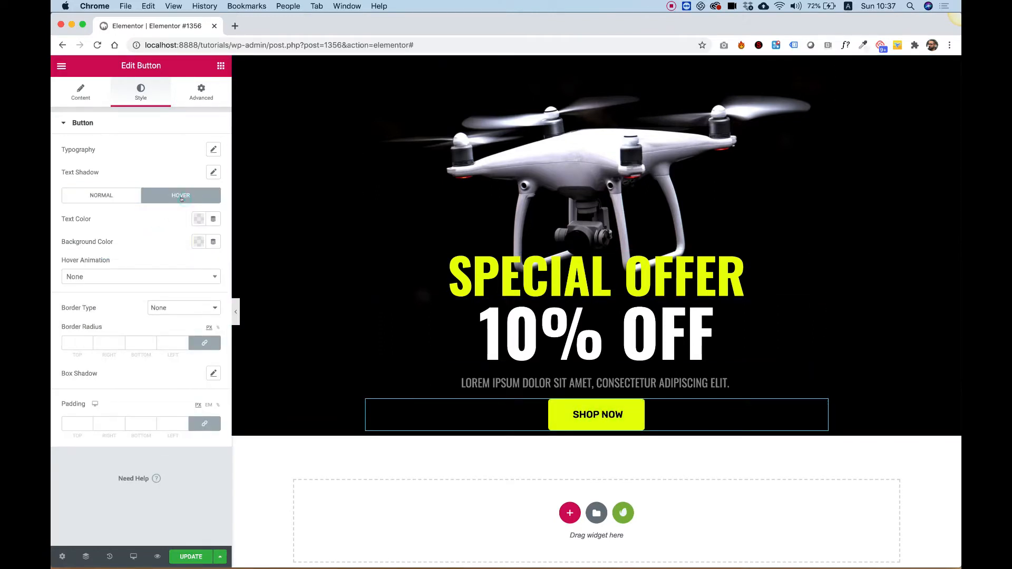
left_click(198, 241)
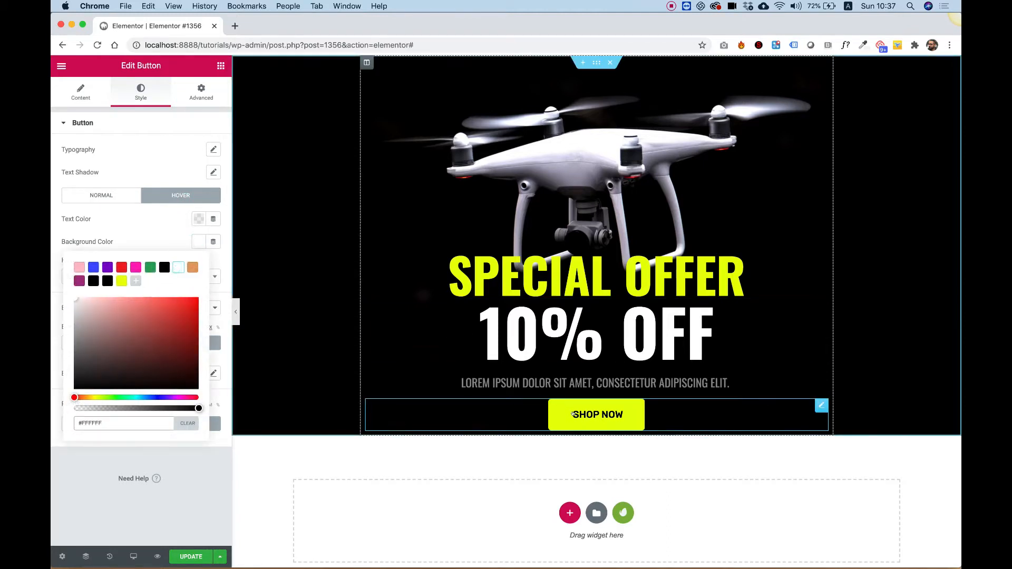
left_click(151, 228)
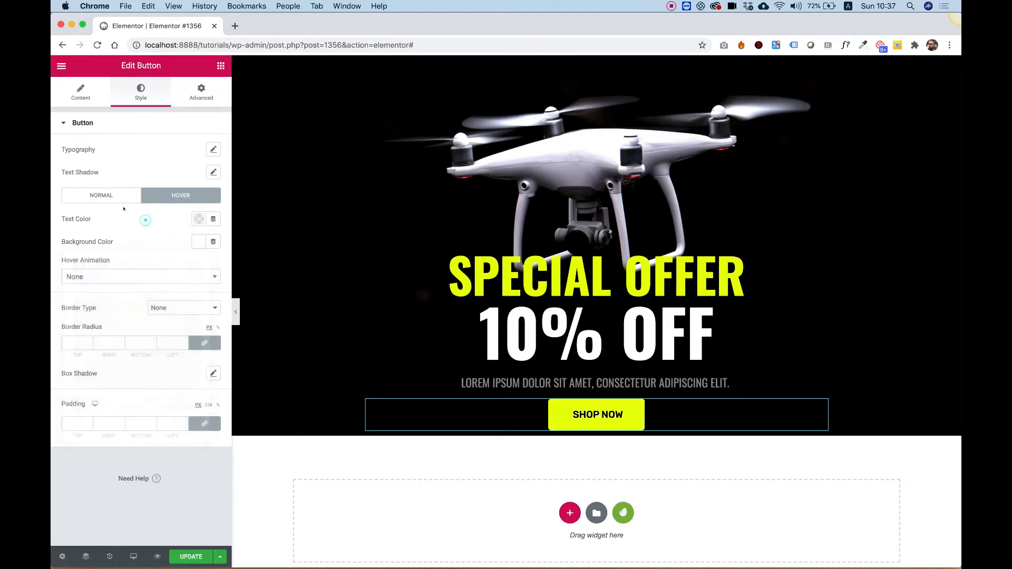
left_click(75, 342)
- Add a Divider widget below the button and set its width in pixel units
left_click(221, 66)
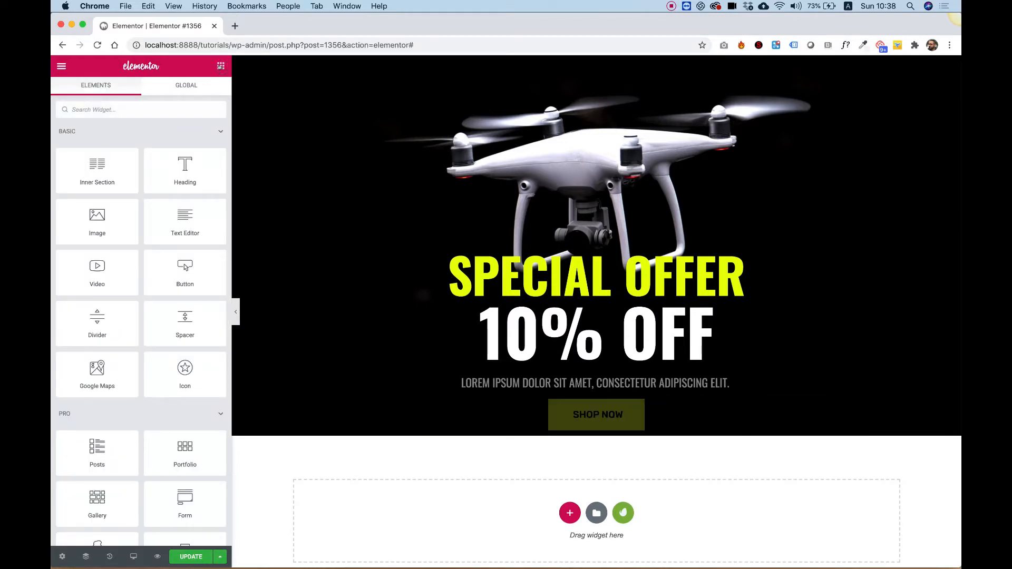
left_click_drag(97, 323, 620, 435)
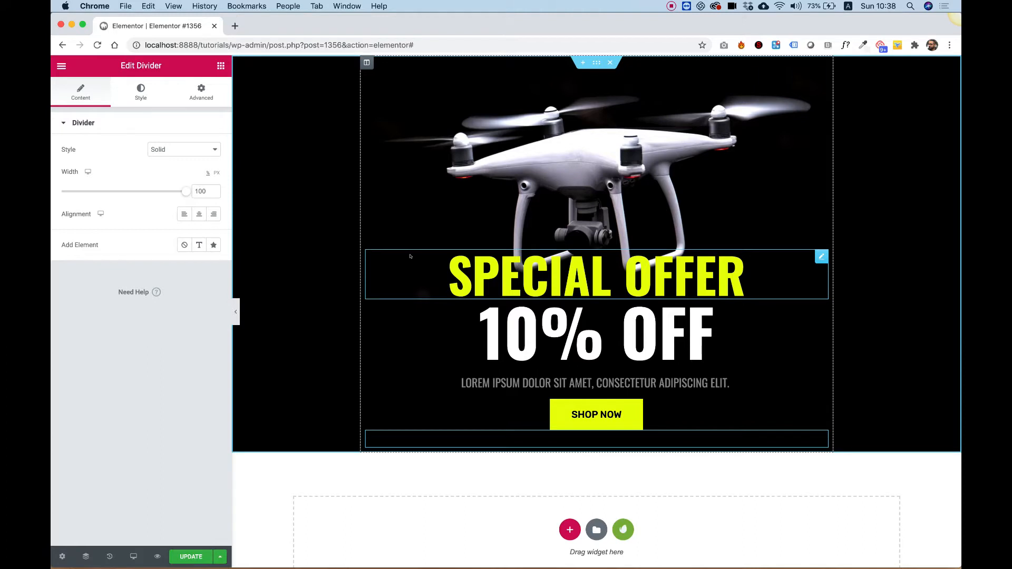
left_click(214, 172)
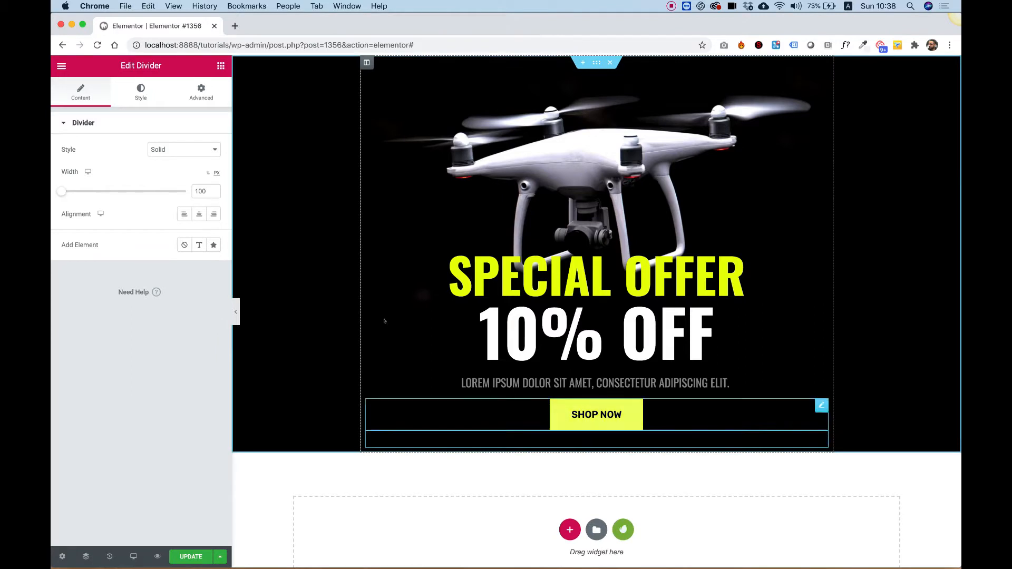
double_click(202, 190)
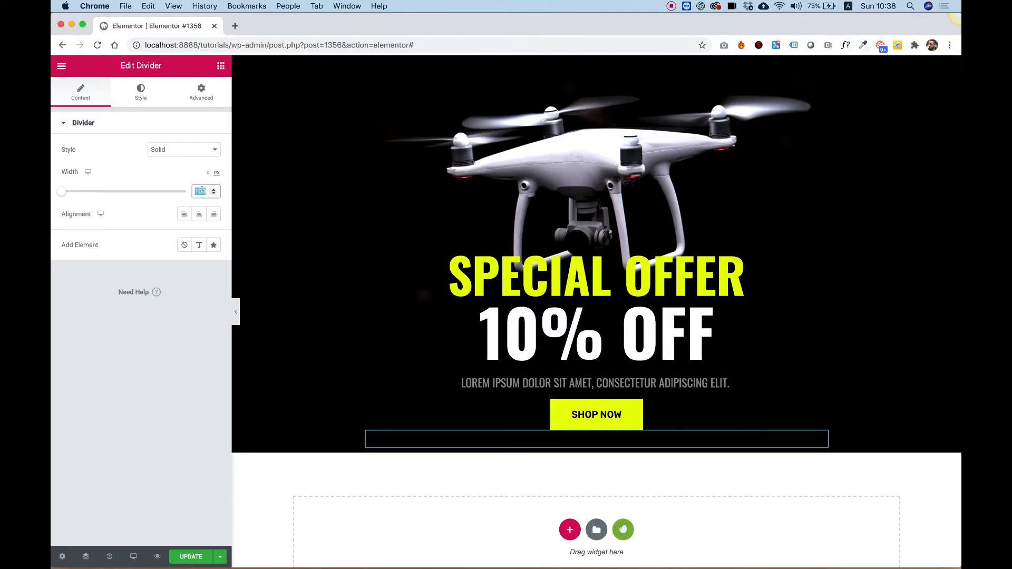
type("1")
- Set the divider's color to the yellow swatch
left_click(141, 91)
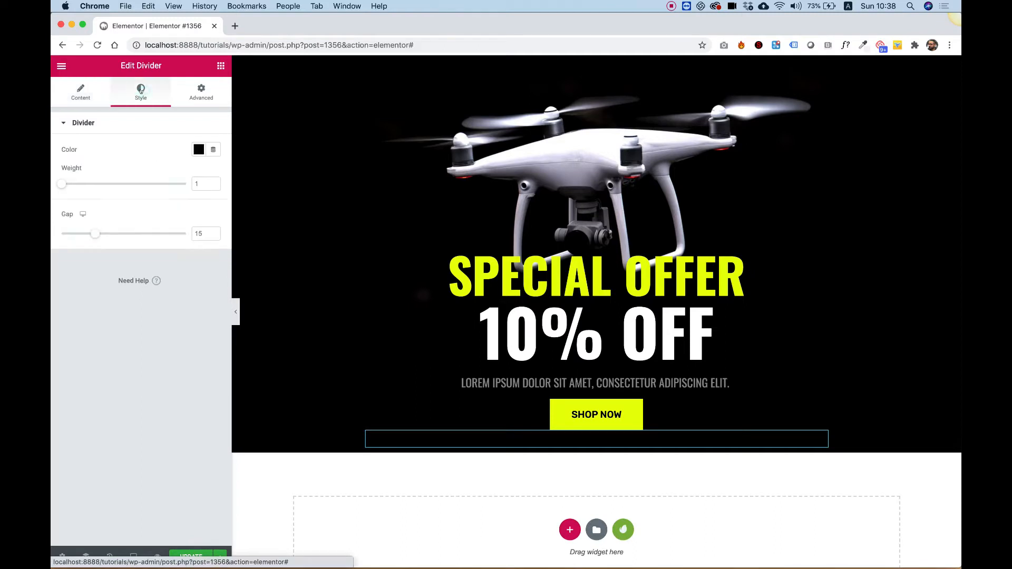
left_click(198, 150)
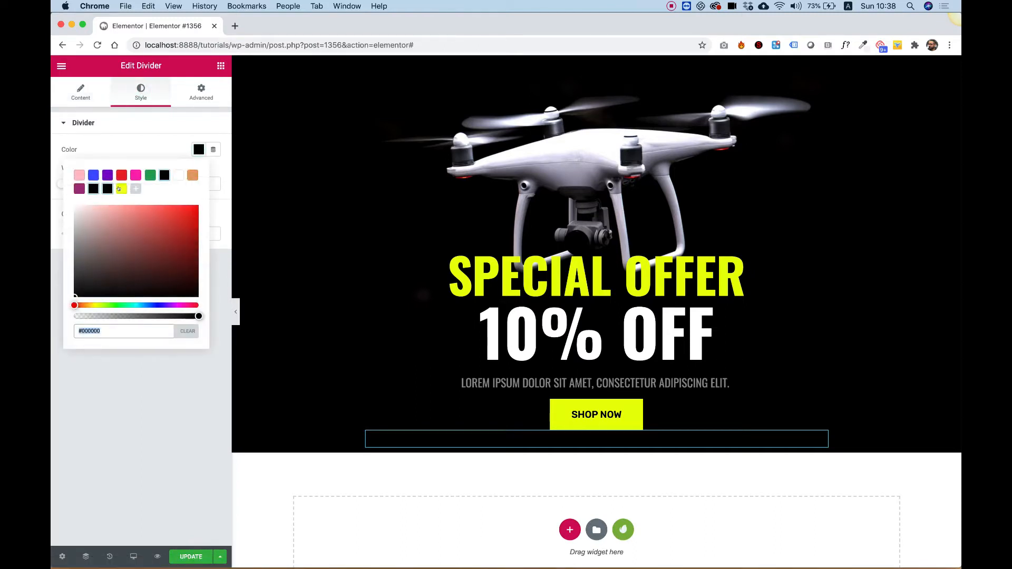
left_click(121, 189)
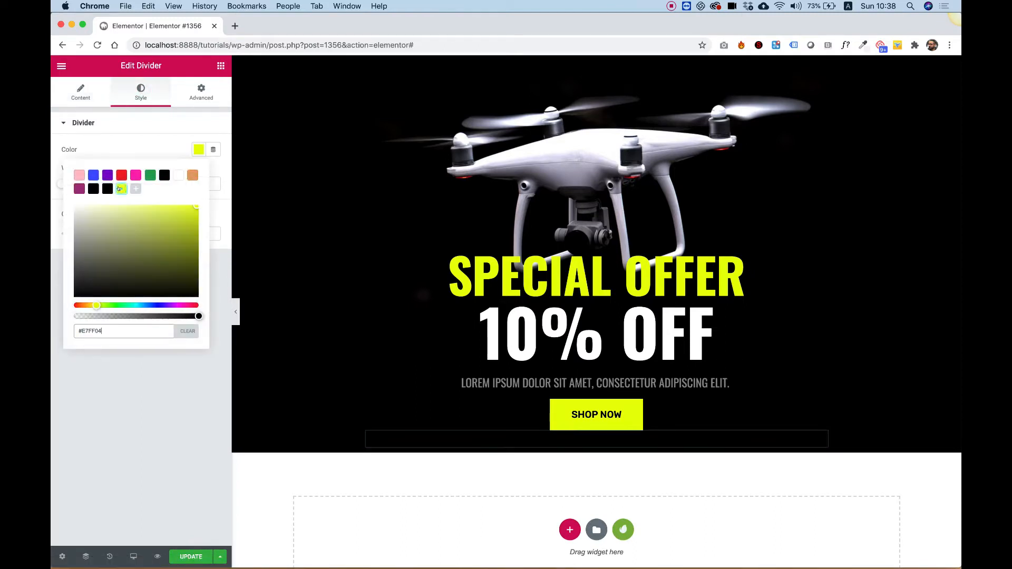
left_click(167, 417)
- Increase the divider's weight to about 4.3
left_click(199, 182)
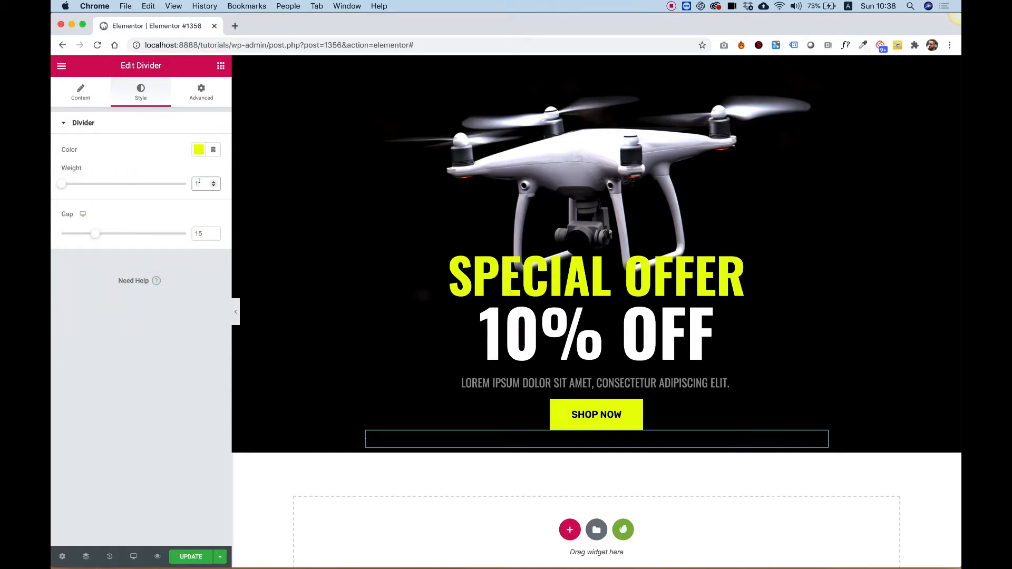
key("Up")
key("Up")
key("Up")
key("Up")
key("Up")
key("Up")
key("Up")
key("Up")
key("Up")
key("Up")
key("Up")
key("Up")
key("Up")
key("Up")
key("Up")
key("Up")
key("Up")
key("Up")
key("Up")
key("Up")
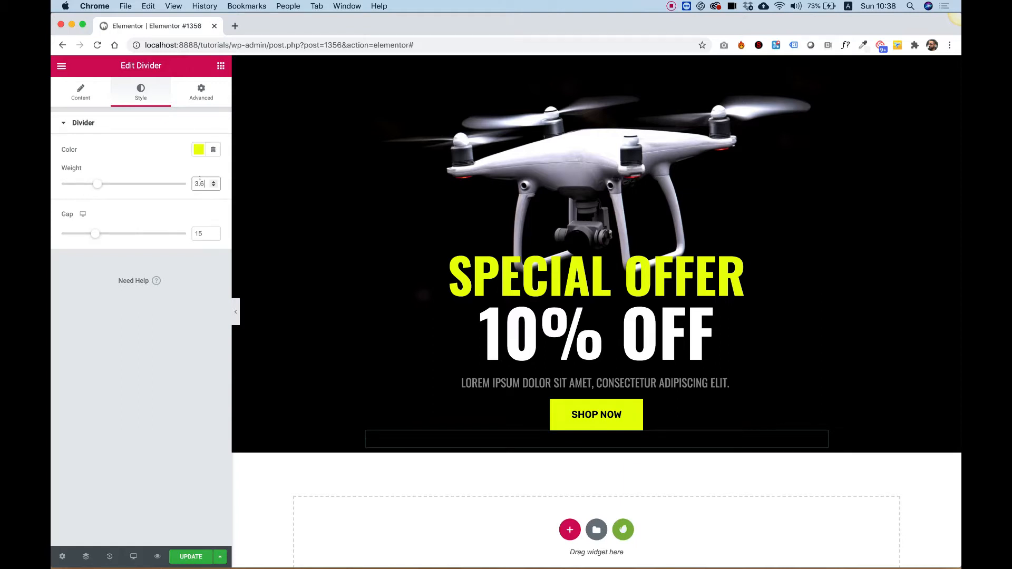
key("Up")
key("Up")
key("Up")
key("Up")
key("Up")
key("Up")
key("Up")
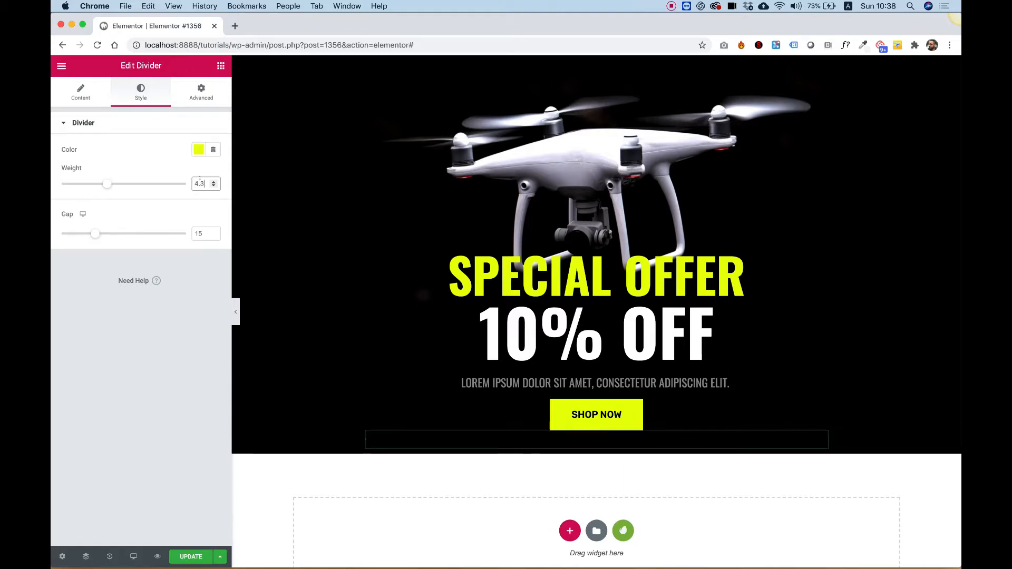
- Set the divider's weight to 50 and center-align the divider
double_click(199, 179)
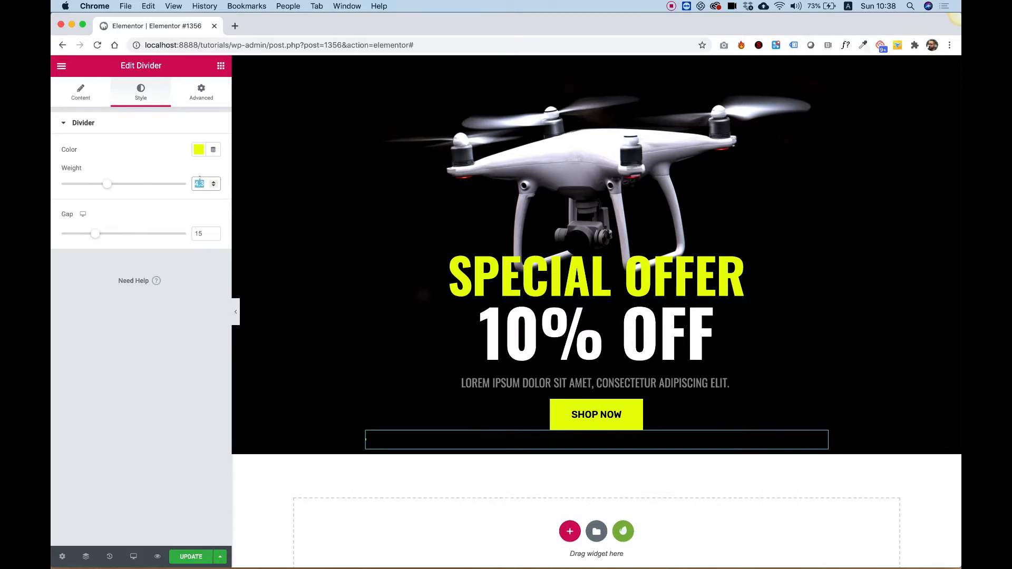
type("50")
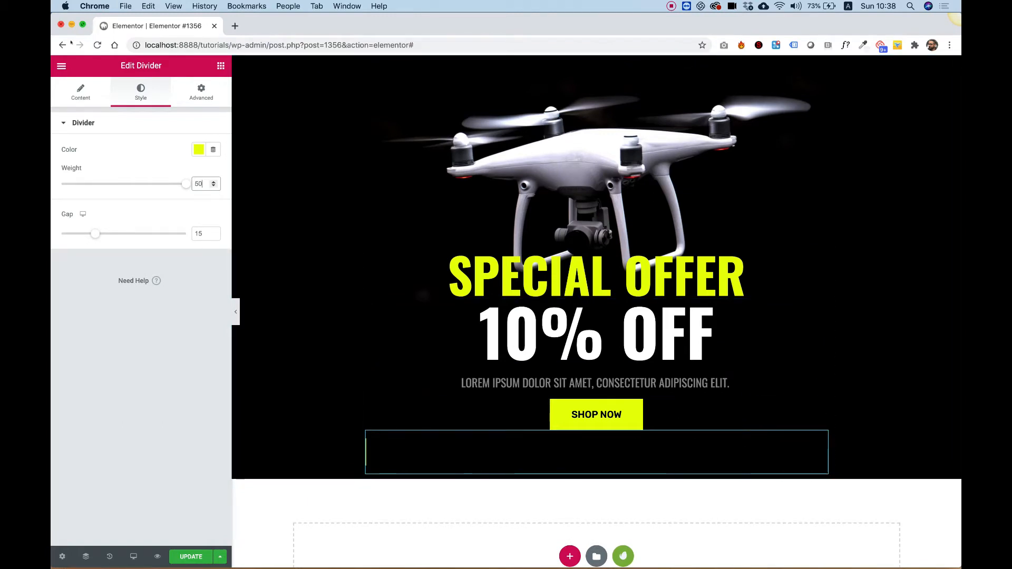
left_click(79, 92)
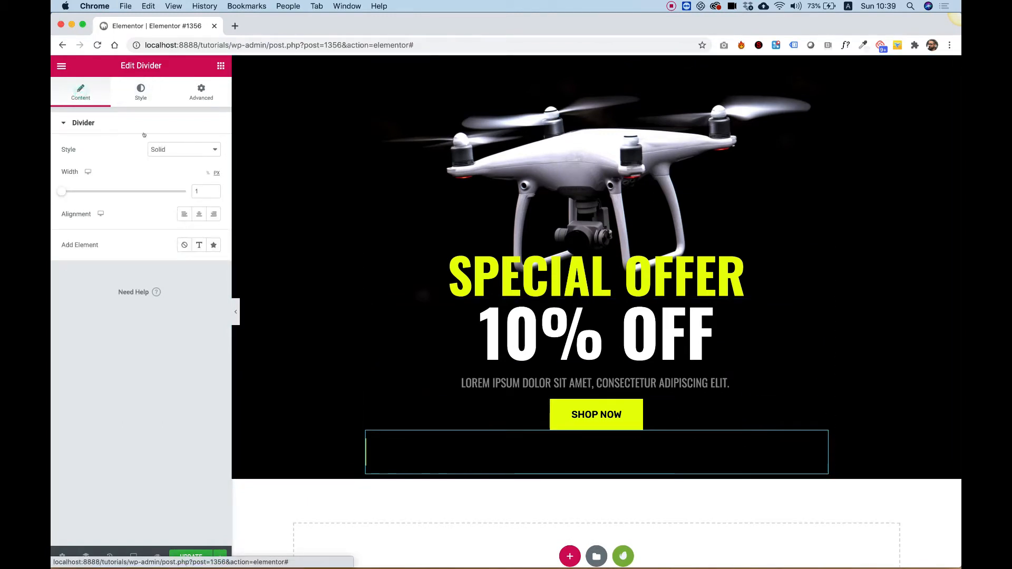
double_click(198, 191)
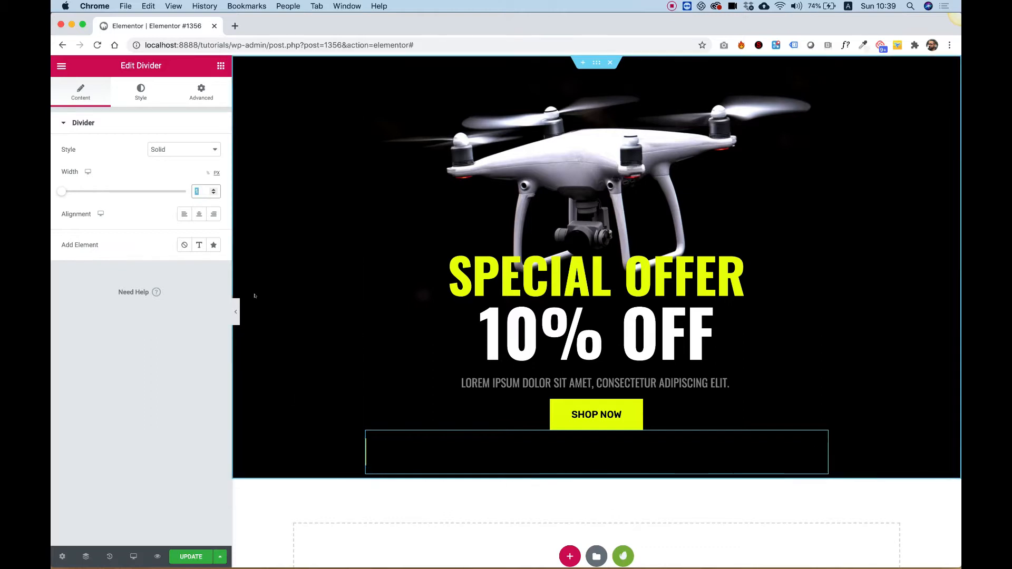
left_click(198, 214)
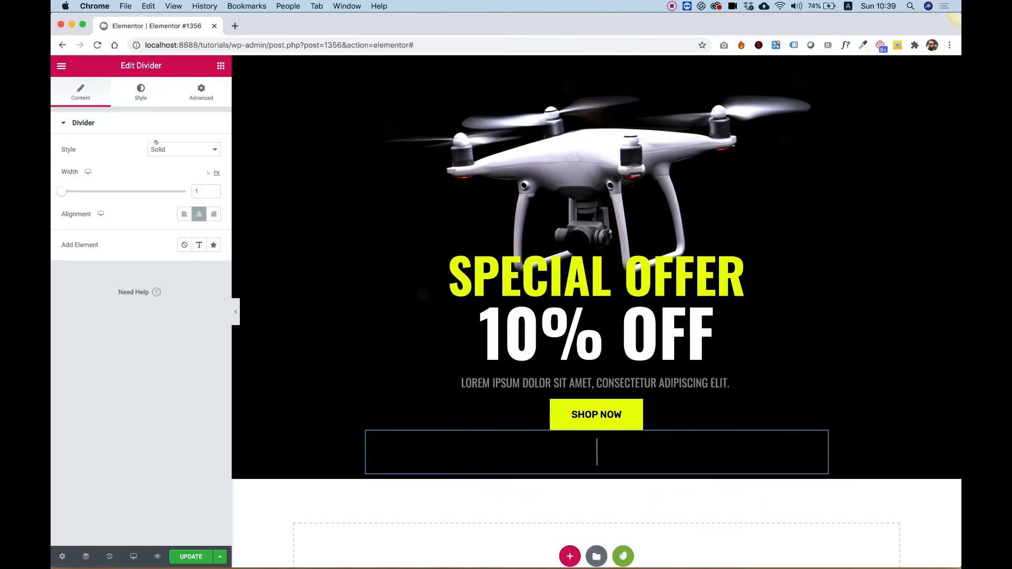
- Set the divider's gap to 30 and its weight to 60
left_click(129, 99)
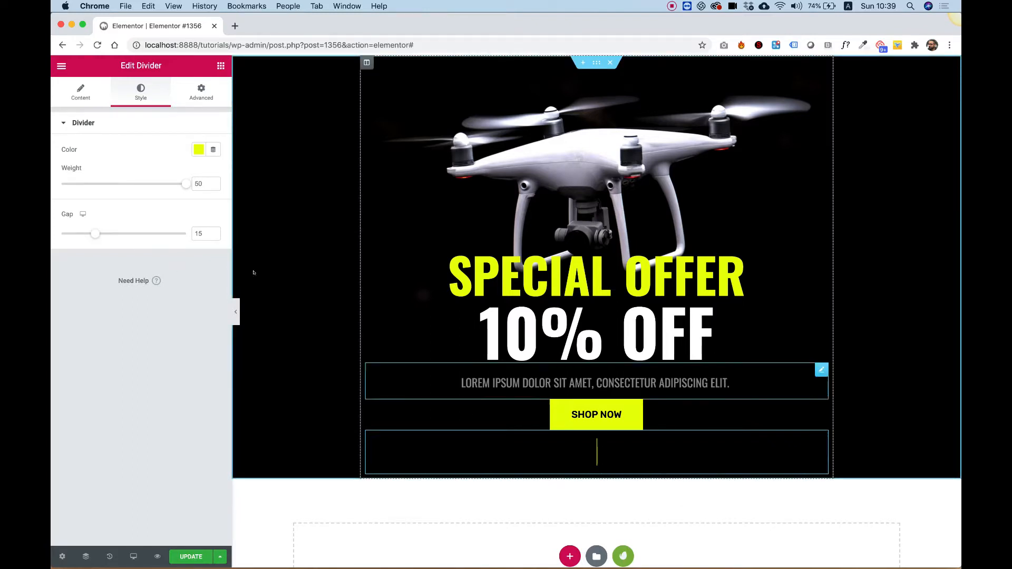
double_click(202, 233)
type("30")
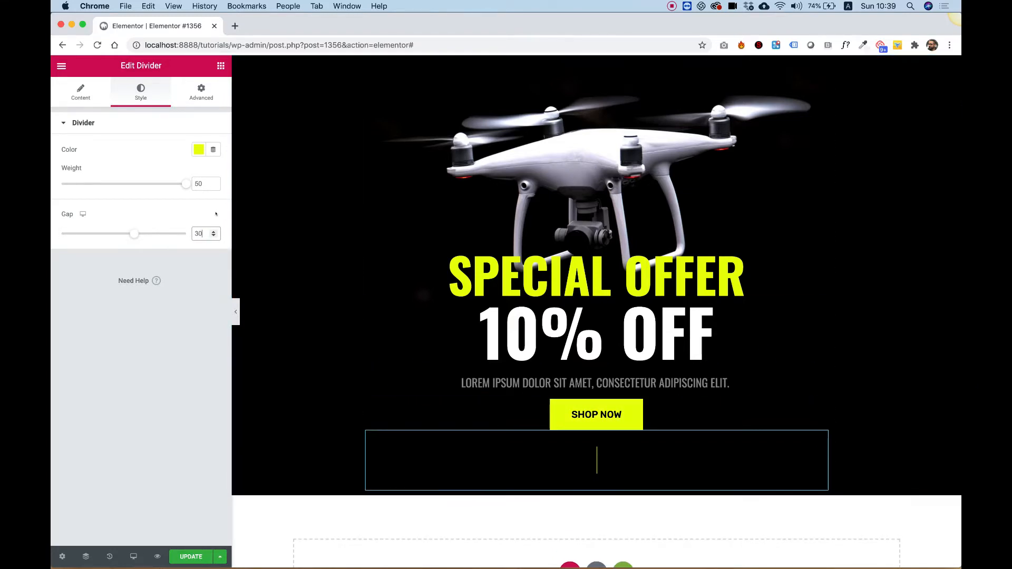
left_click(200, 183)
key("BackSpace")
type("6")
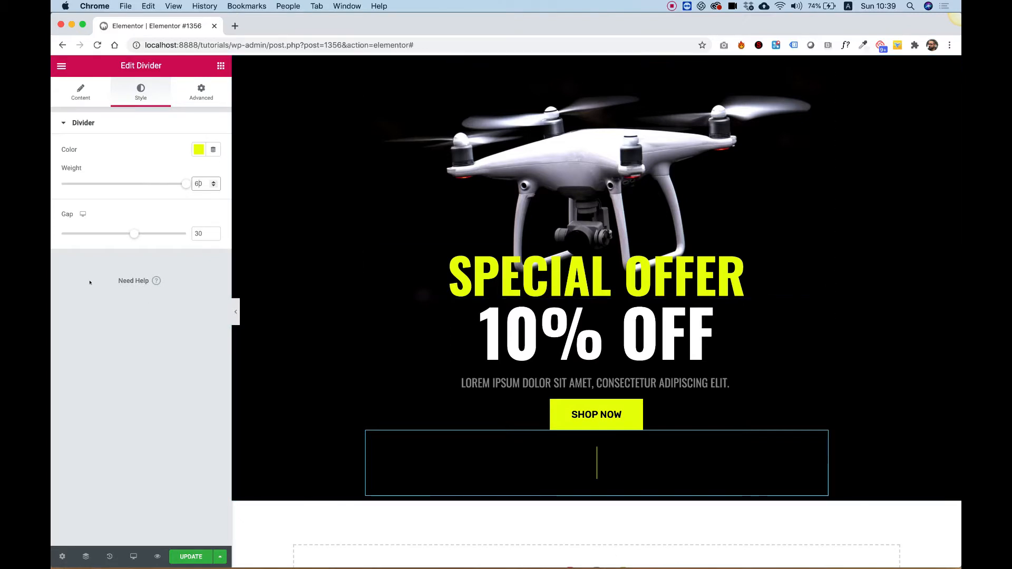
scroll(527, 379, "down", 4)
scroll(548, 380, "up", 2)
scroll(549, 380, "up", 1)
scroll(548, 380, "down", 3)
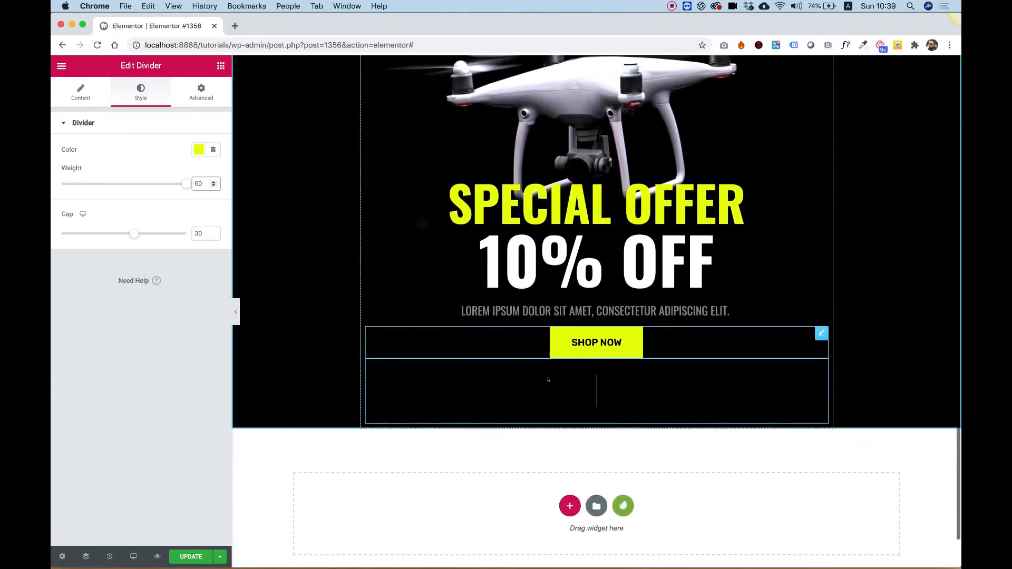
scroll(548, 378, "up", 2)
scroll(549, 369, "down", 2)
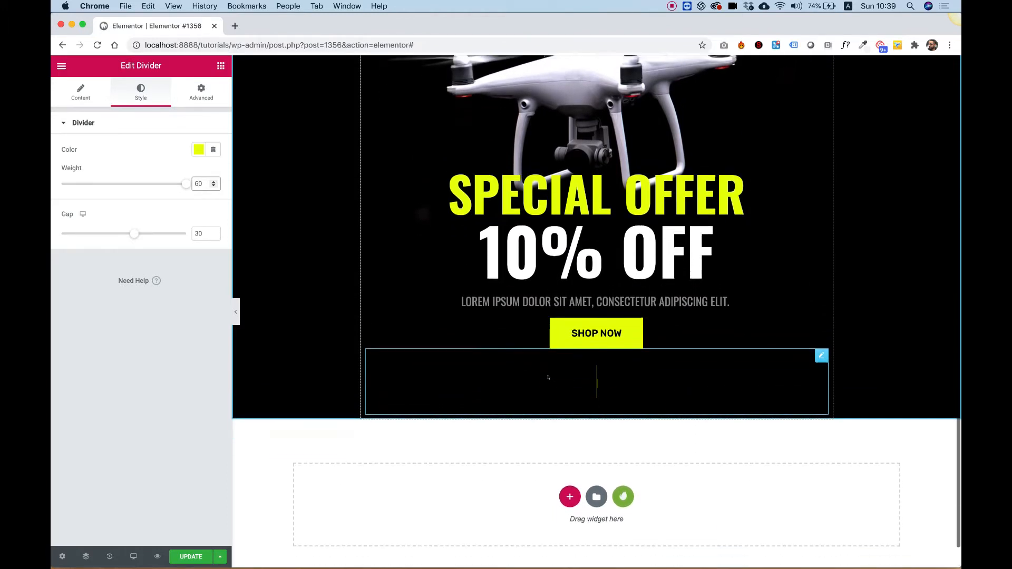
- Copy the lorem ipsum text widget and paste it below the divider
right_click(531, 281)
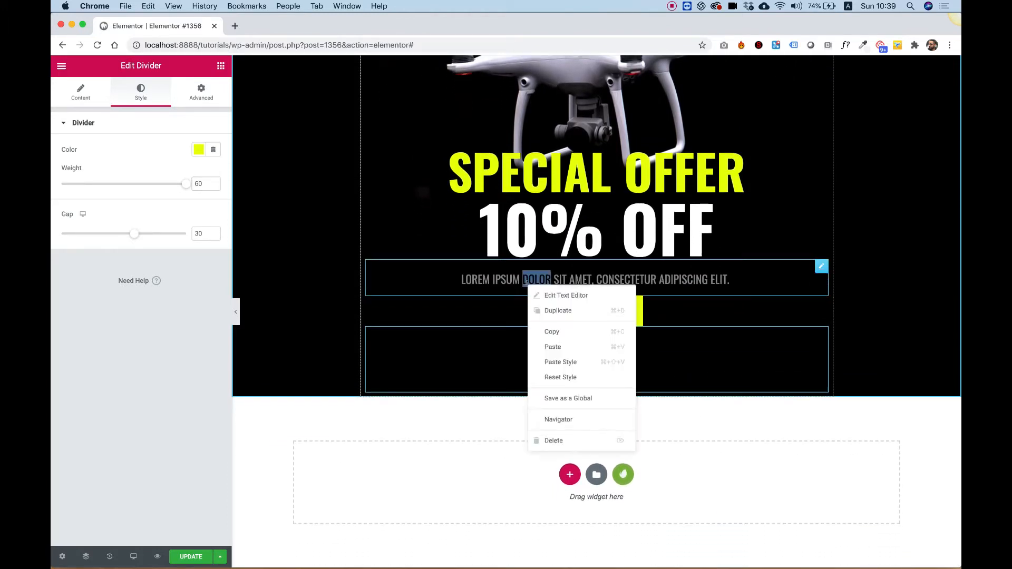
left_click(557, 334)
right_click(608, 373)
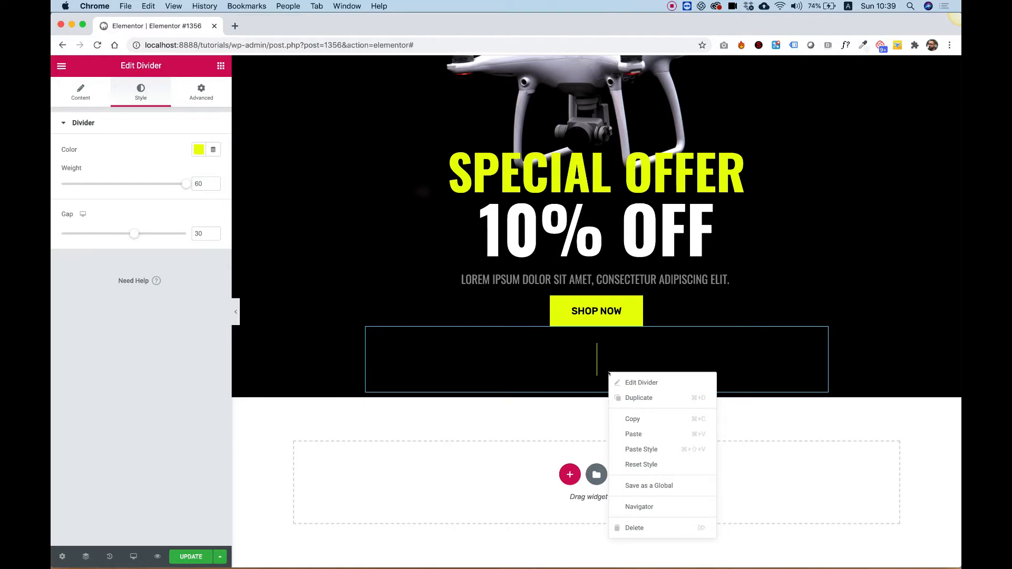
left_click(634, 434)
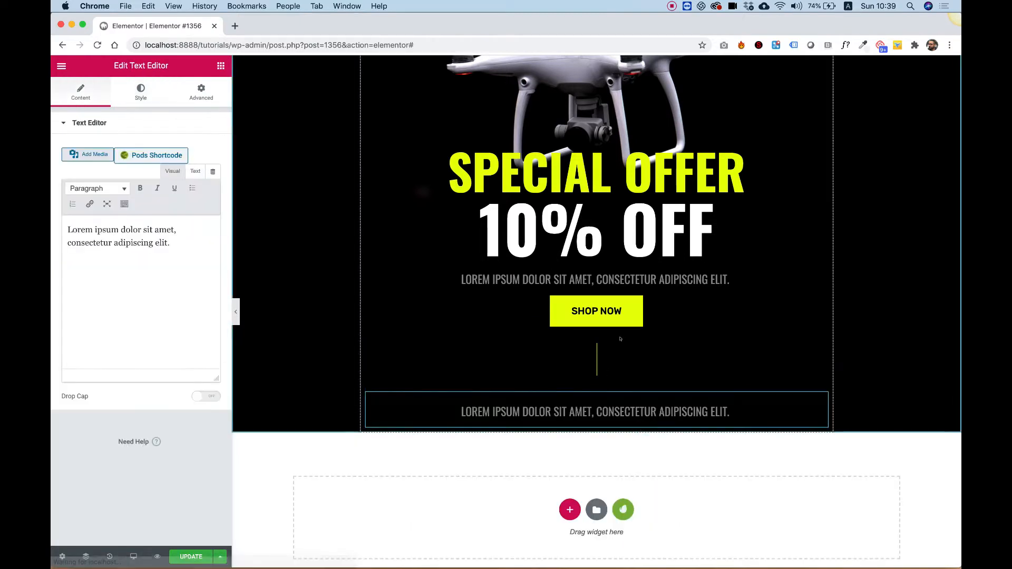
- Replace the pasted text with ONE IN A LIFETIME
triple_click(637, 414)
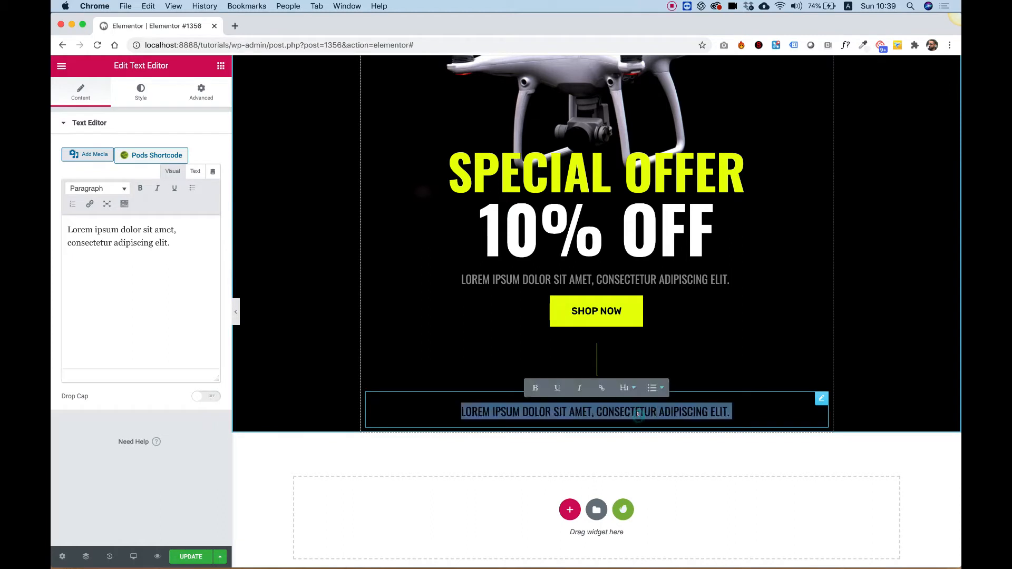
type("ONE")
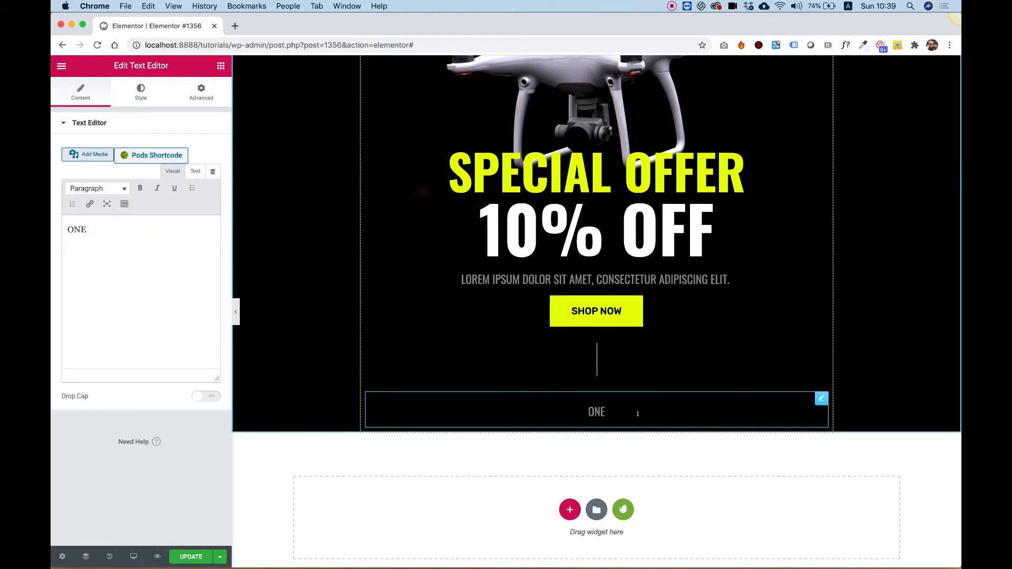
type(" IN A L")
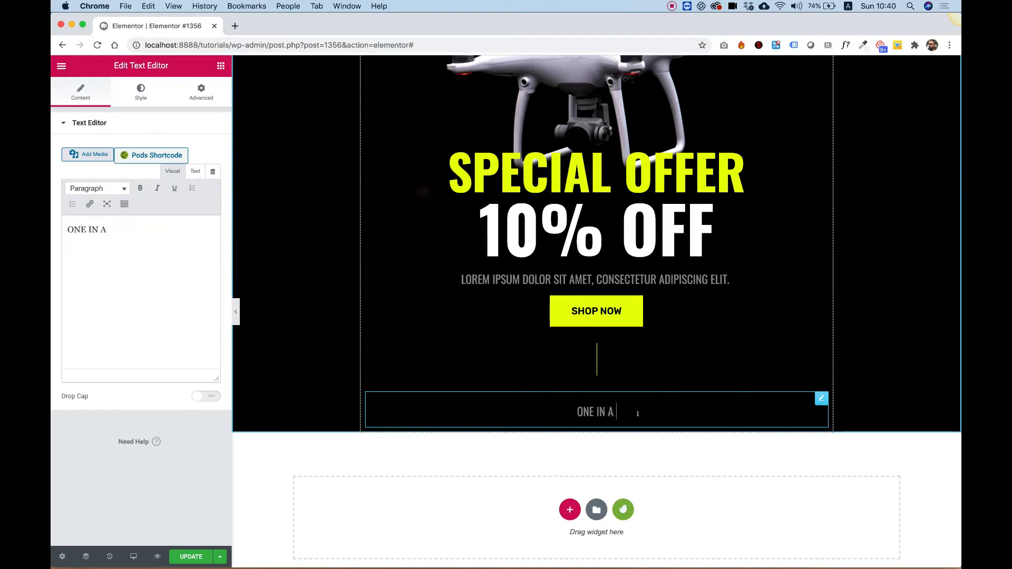
type("IFETIME")
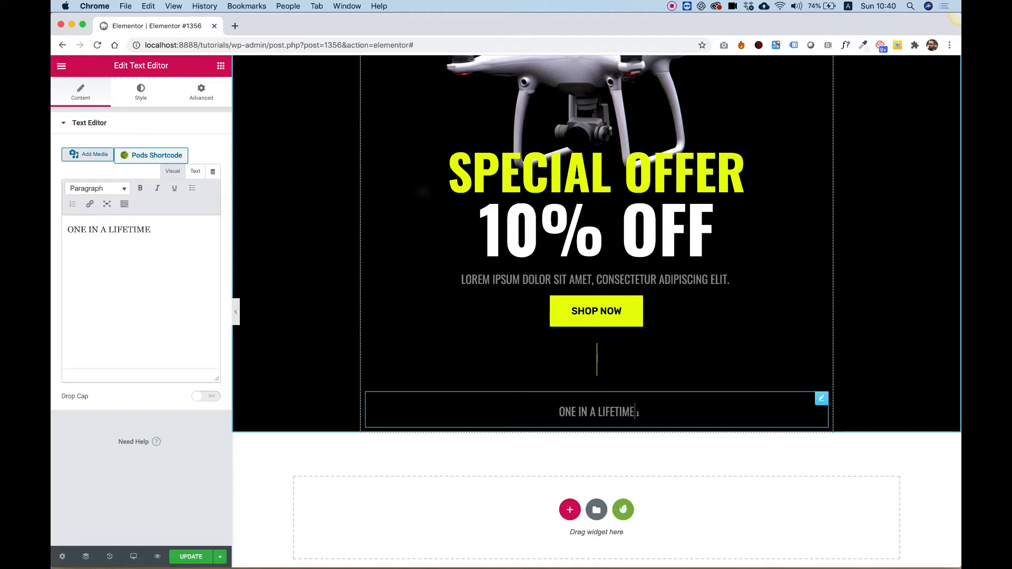
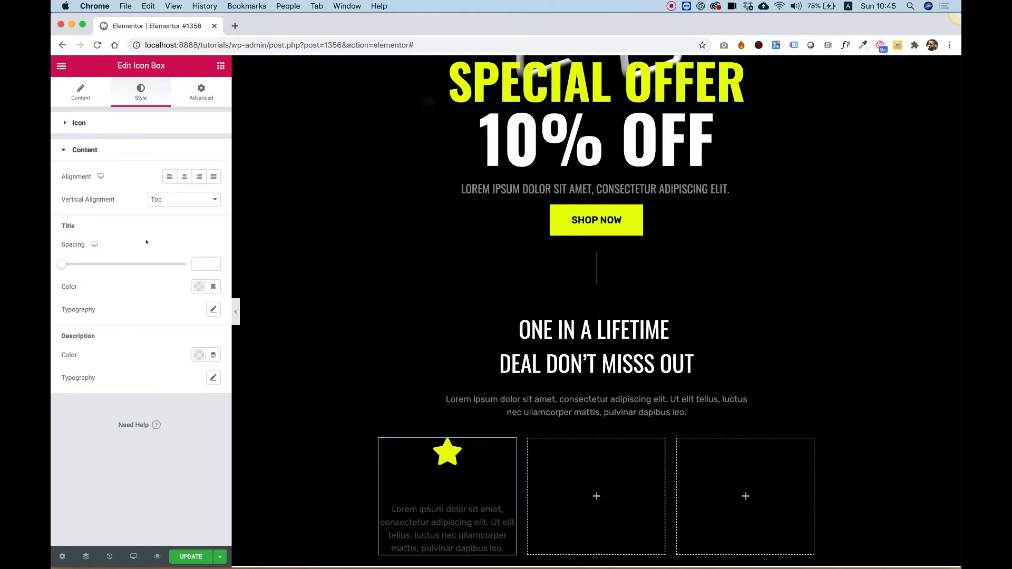
- Set the icon box title color to white
left_click(196, 288)
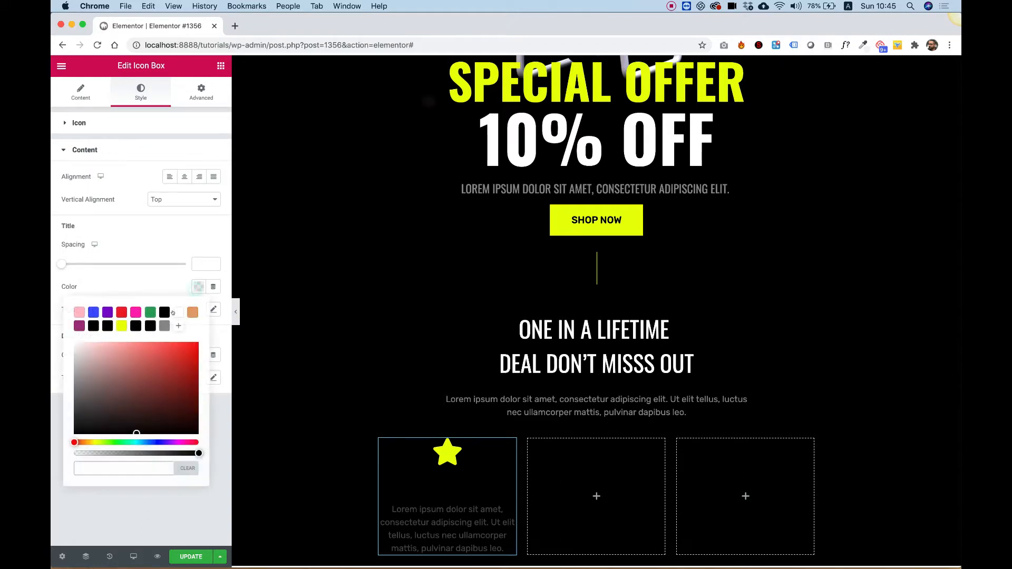
left_click(177, 312)
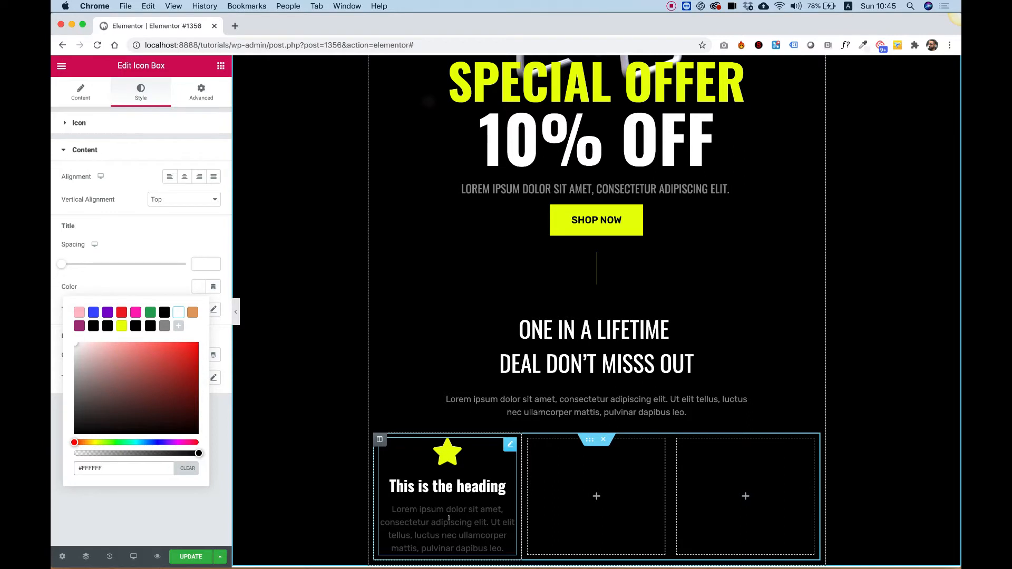
- Delete the icon box description text and change its title to GPS
left_click(77, 96)
left_click(115, 326)
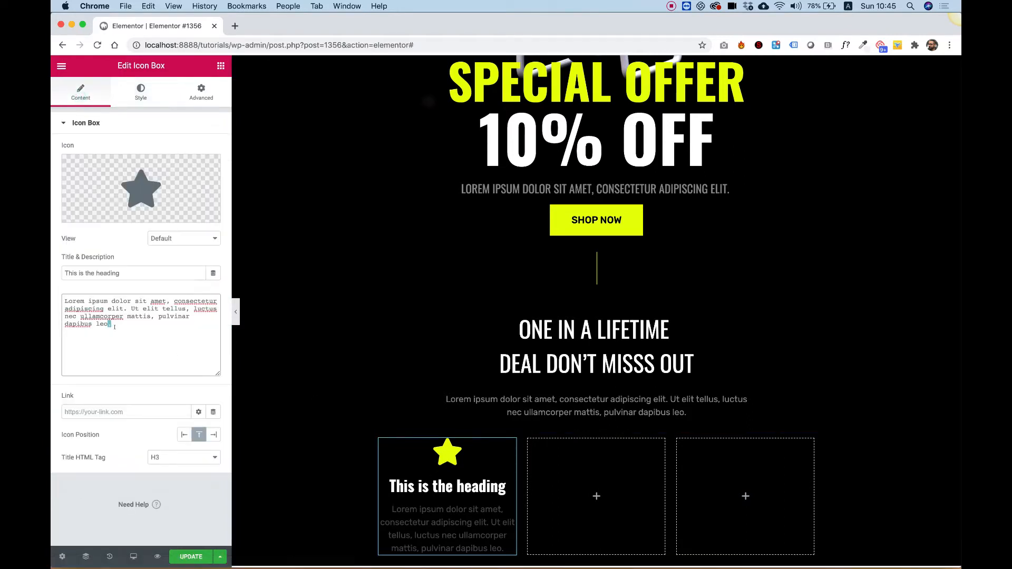
key("super+a")
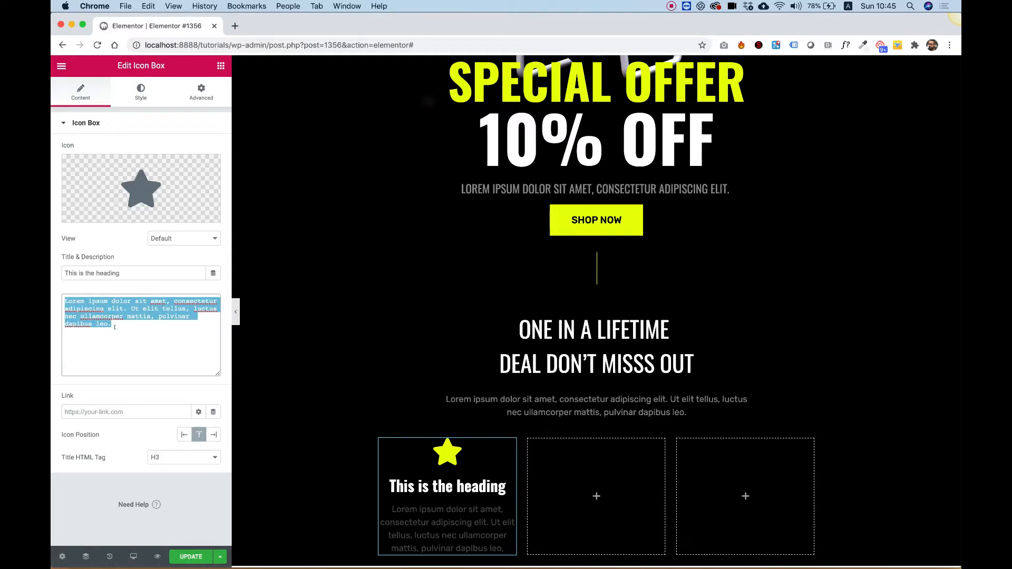
key("BackSpace")
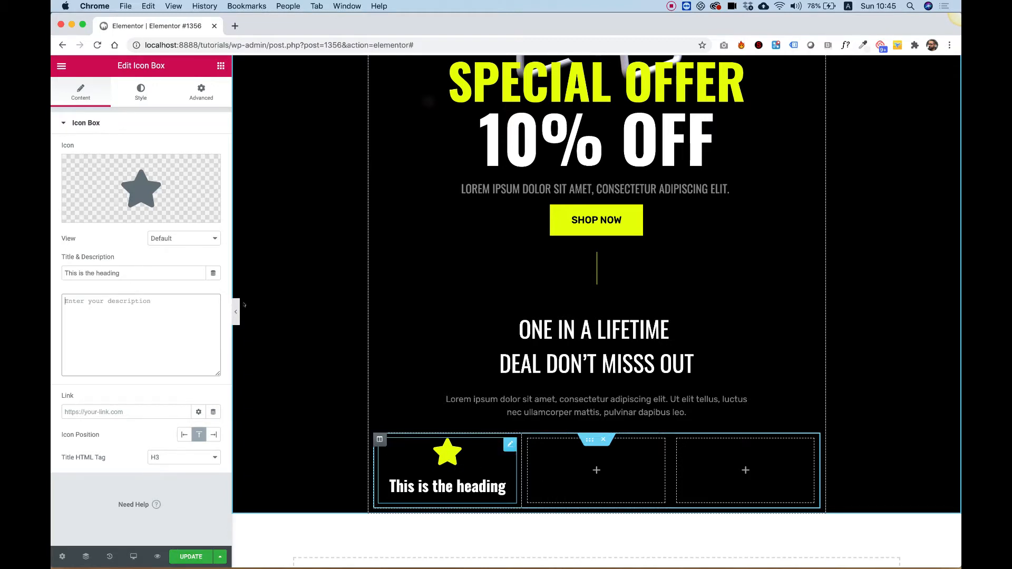
left_click(110, 263)
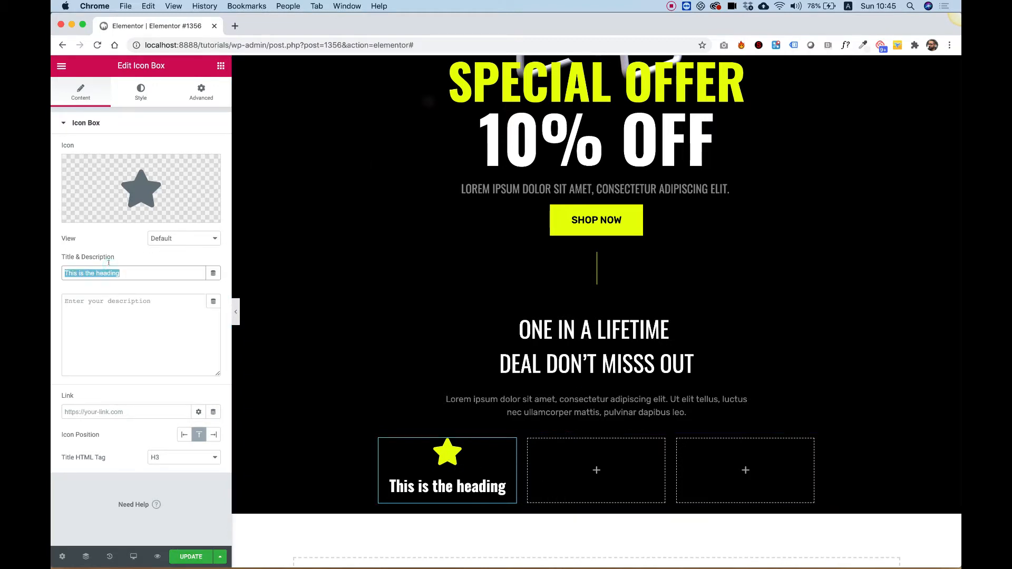
type("GPS")
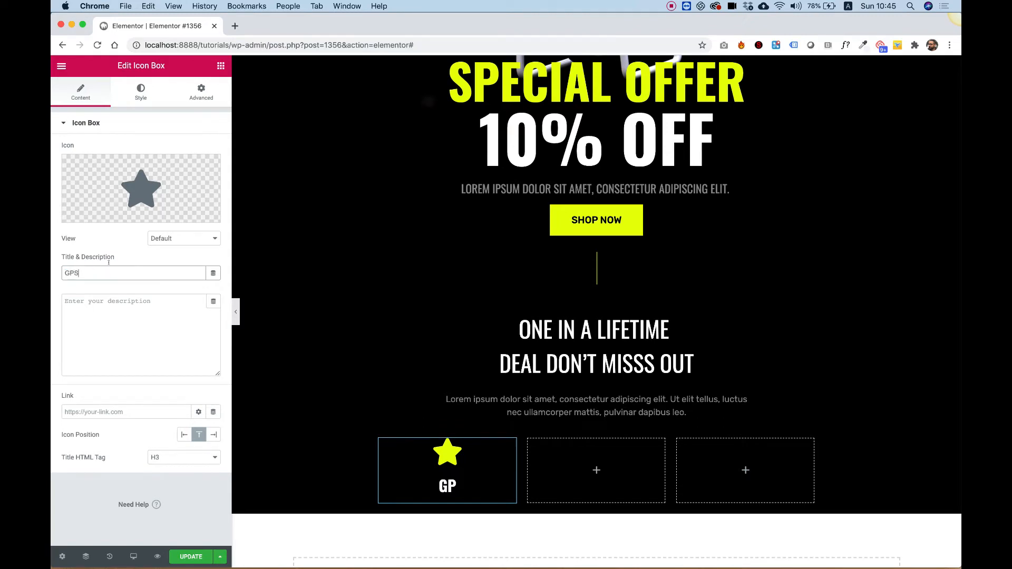
- Copy the GPS icon box and paste it into the empty second column
right_click(438, 464)
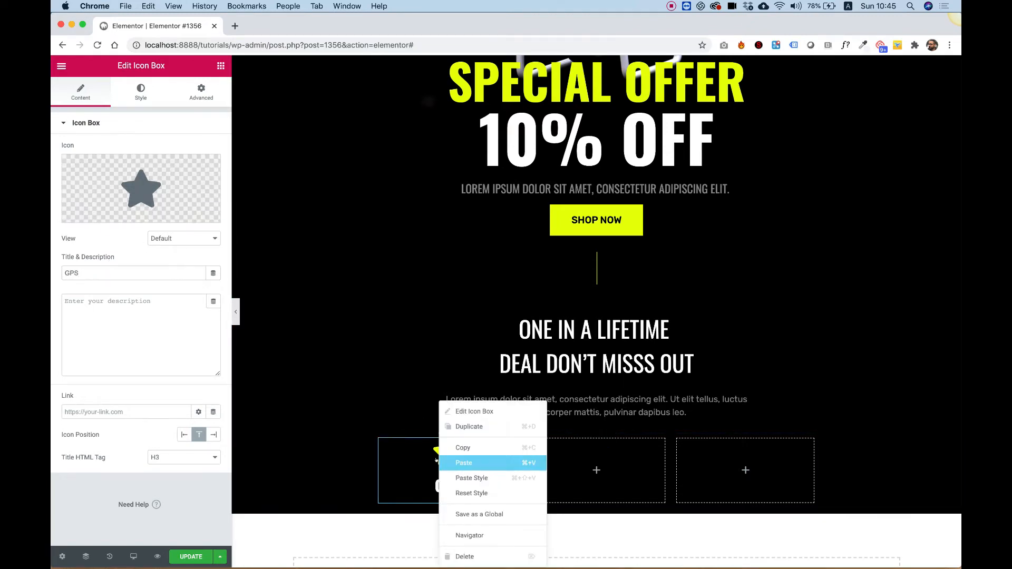
left_click(464, 448)
right_click(567, 468)
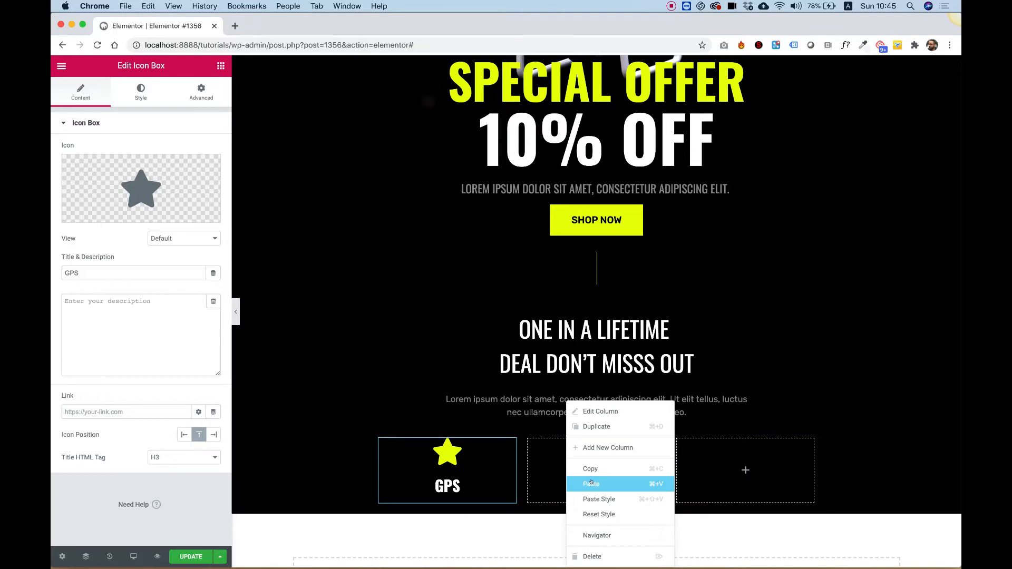
left_click(592, 483)
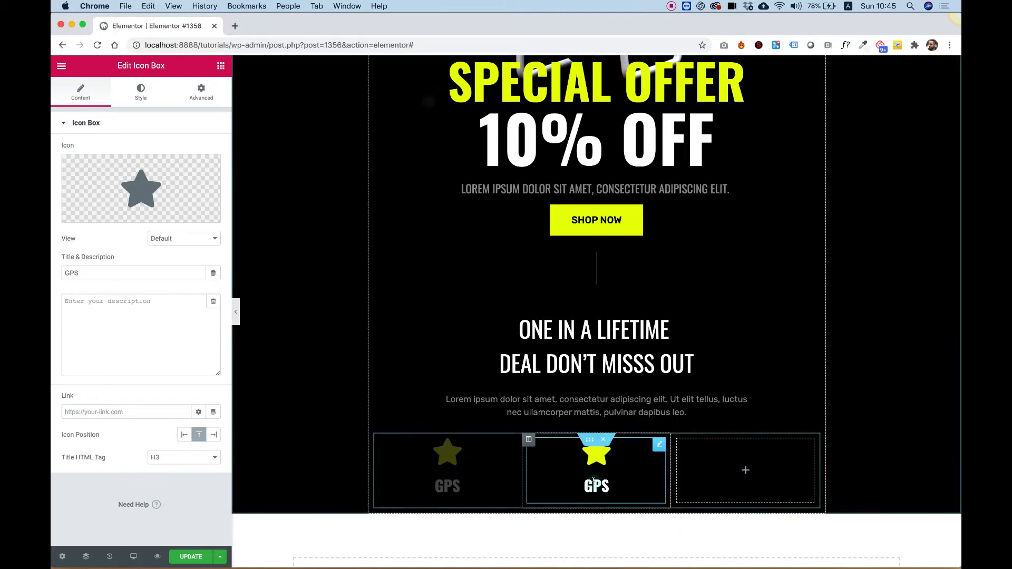
- Rename the pasted icon box title to CAMERA
double_click(90, 273)
type("CAMERA")
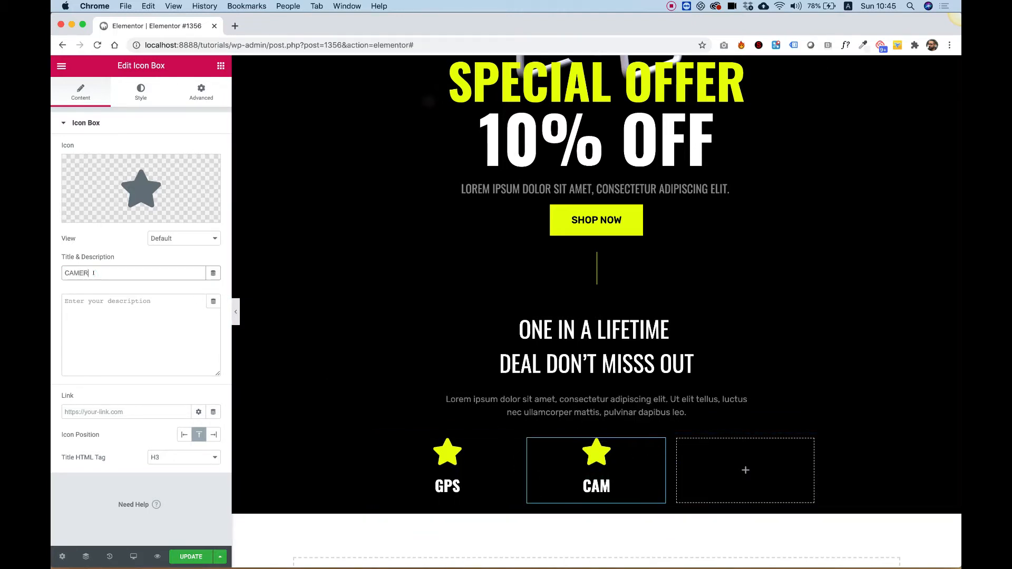
key("BackSpace")
key("BackSpace")
key("BackSpace")
type("ERA")
- Copy the CAMERA icon box and paste it into the empty third column
right_click(597, 464)
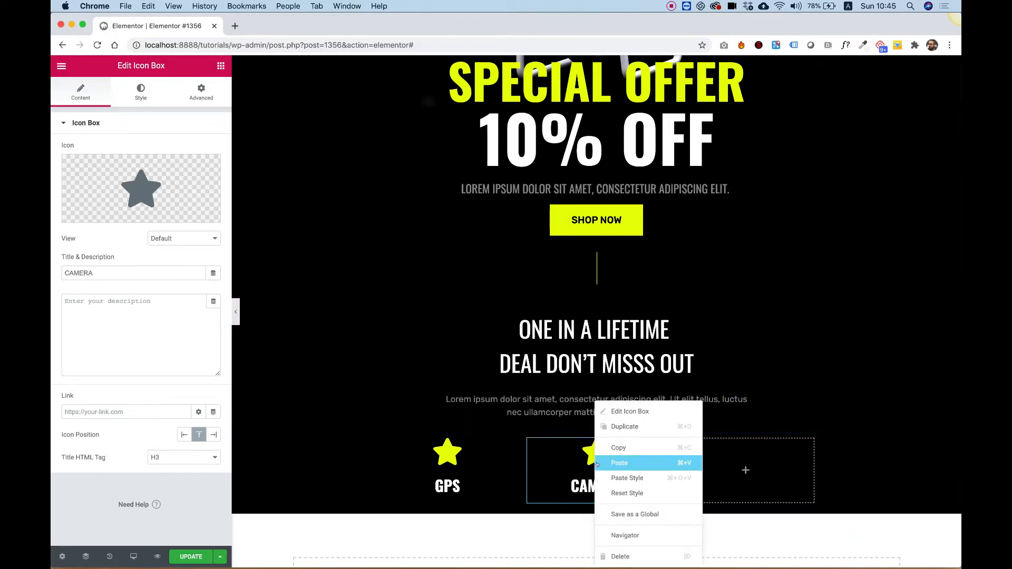
left_click(738, 469)
right_click(731, 469)
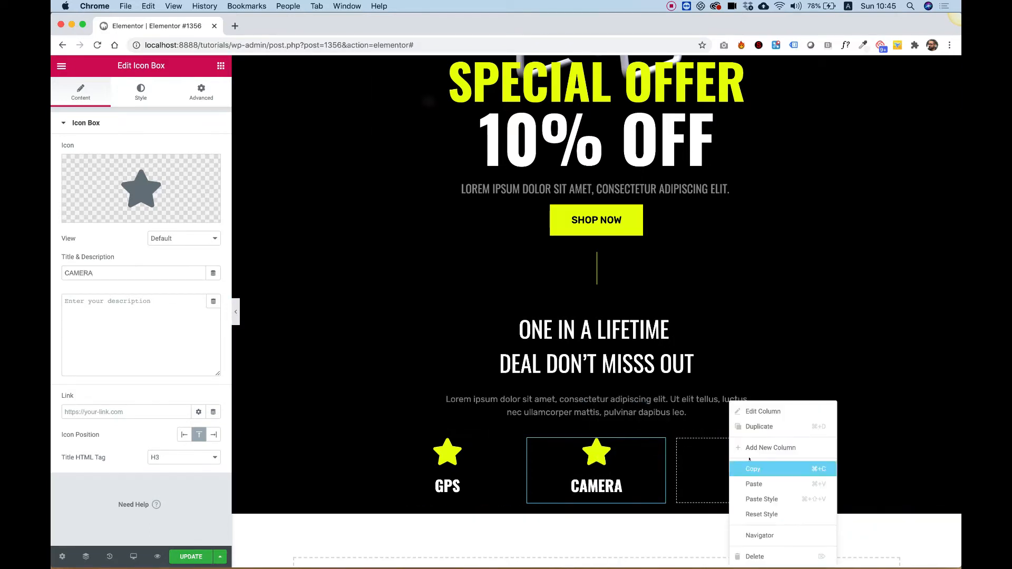
left_click(755, 483)
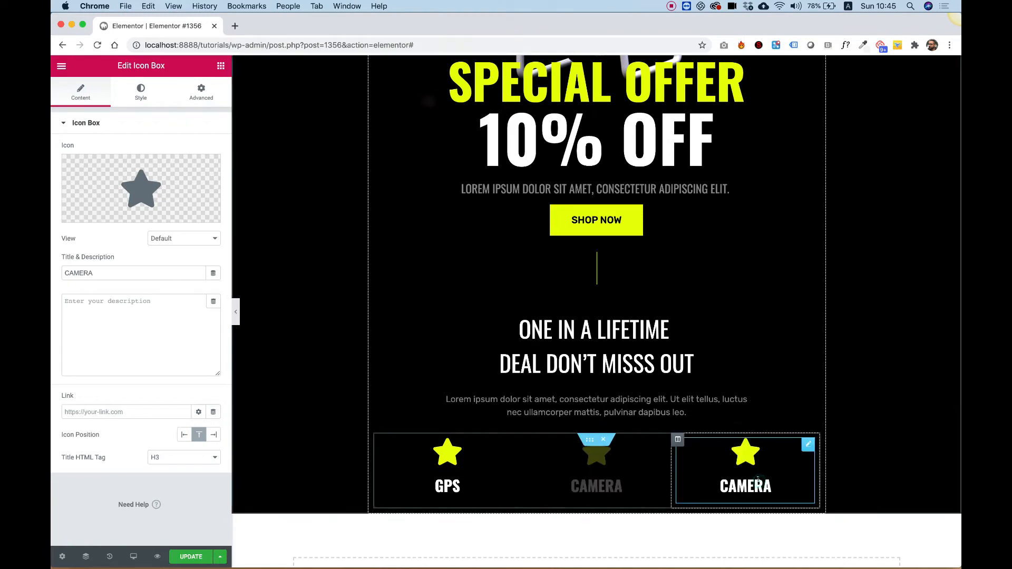
- Rename the third icon box title to REMOTE
double_click(99, 272)
type("REMT")
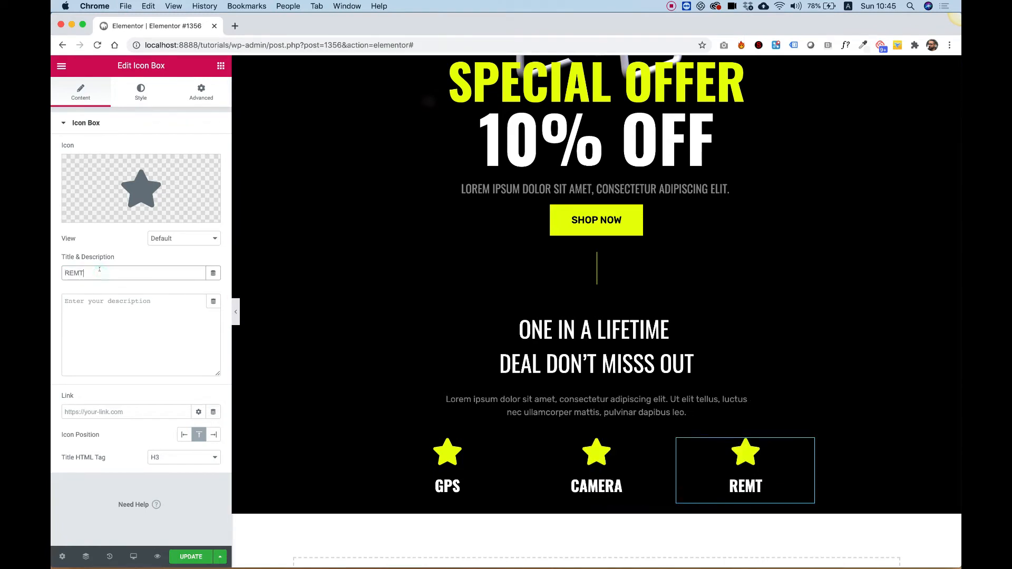
key("BackSpace")
type("OTE")
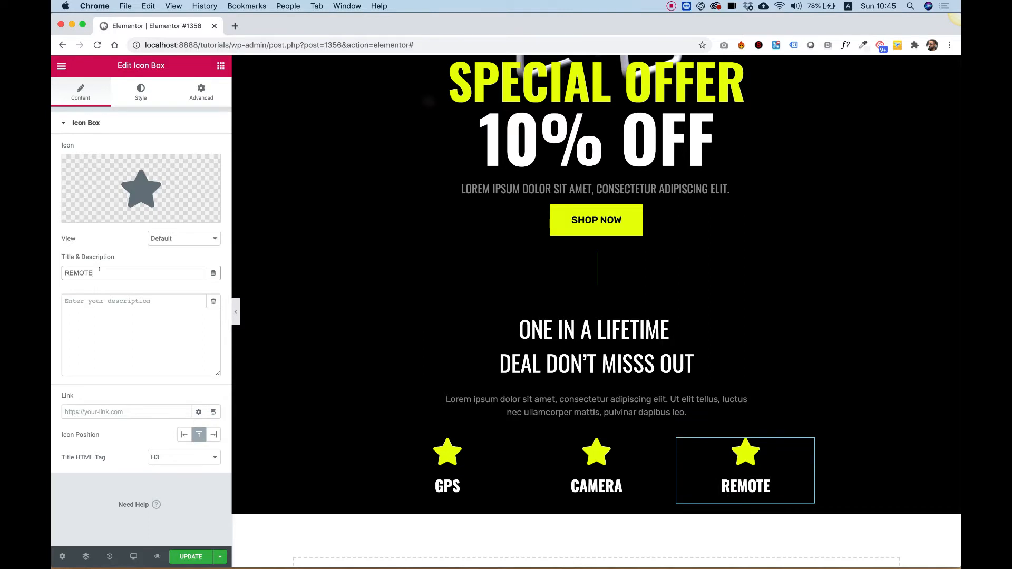
- Search the icon library for a remote icon, then close the library
scroll(593, 342, "down", 3)
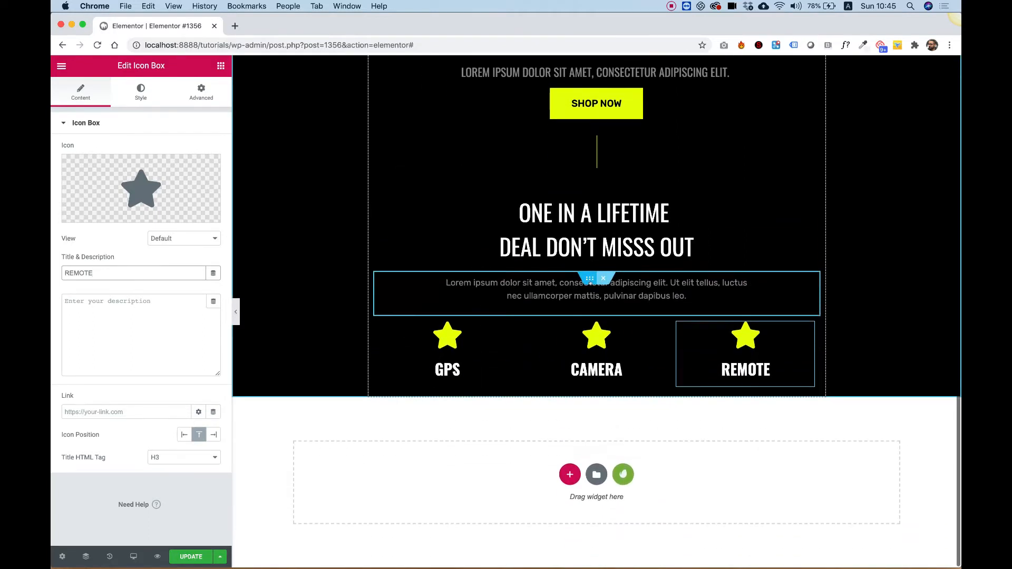
scroll(590, 282, "up", 1)
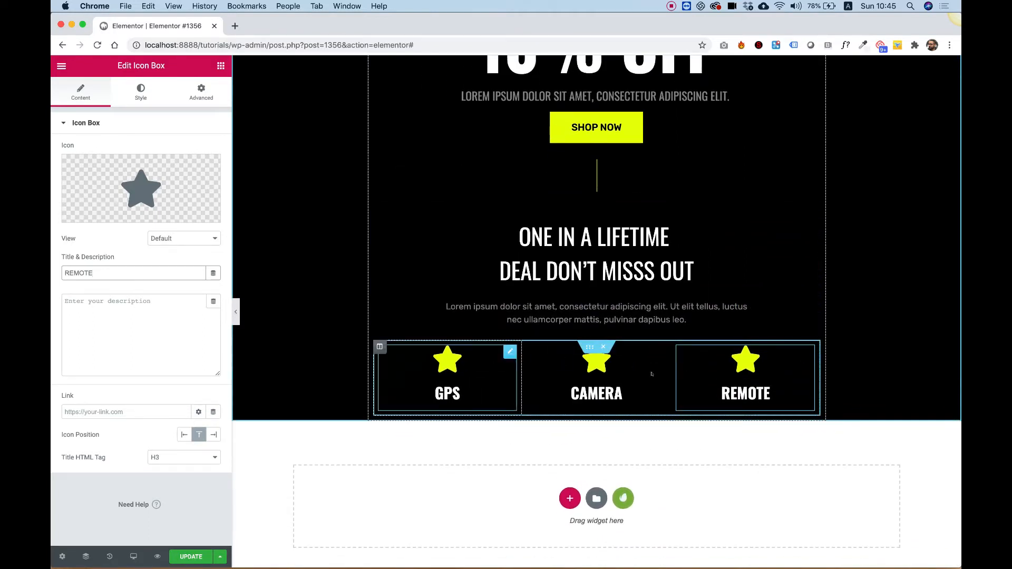
scroll(506, 295, "up", 1)
left_click(149, 193)
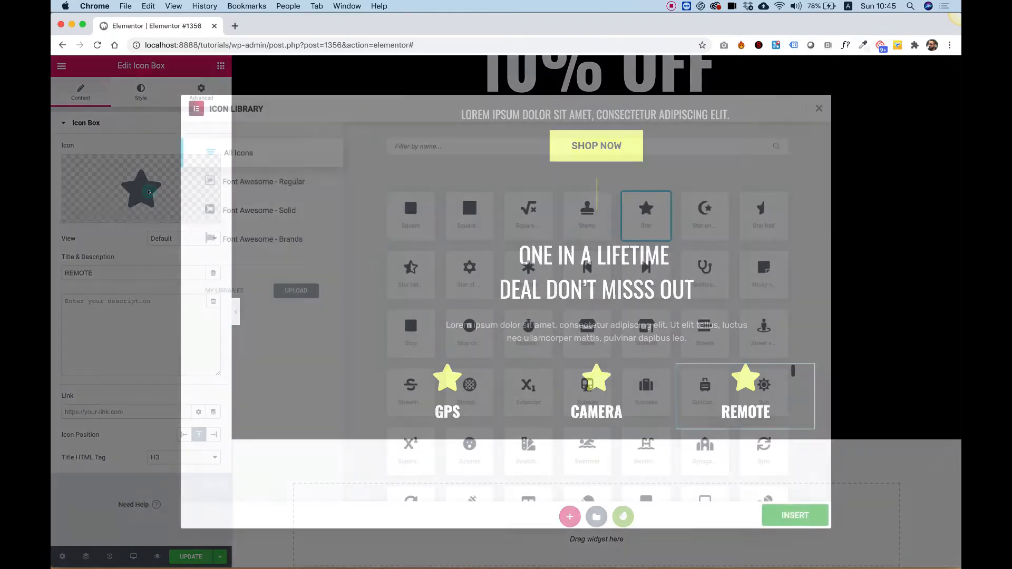
type("rem")
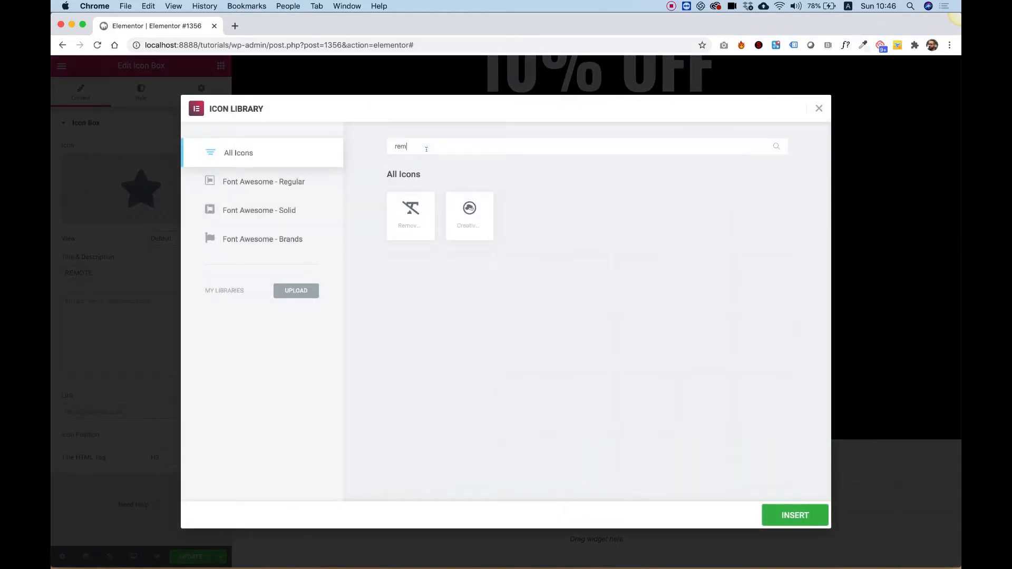
type("oote")
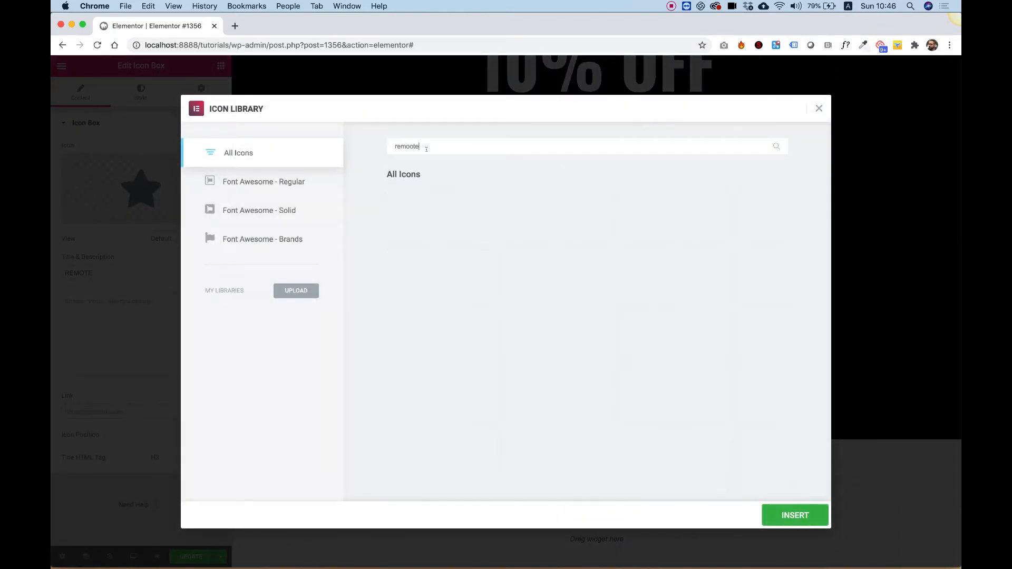
key("BackSpace")
key("BackSpace")
key("BackSpace")
key("BackSpace")
key("BackSpace")
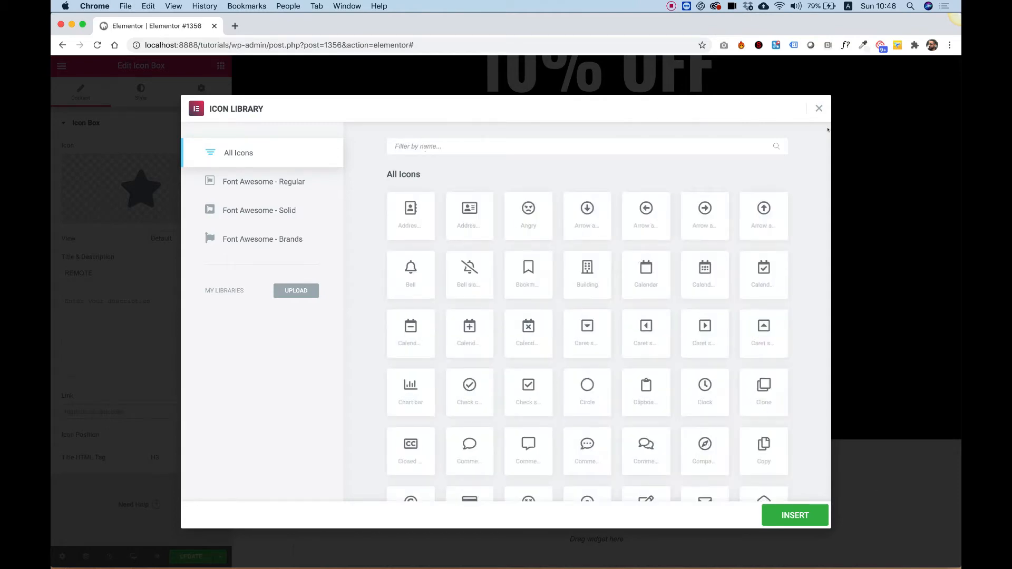
left_click(817, 108)
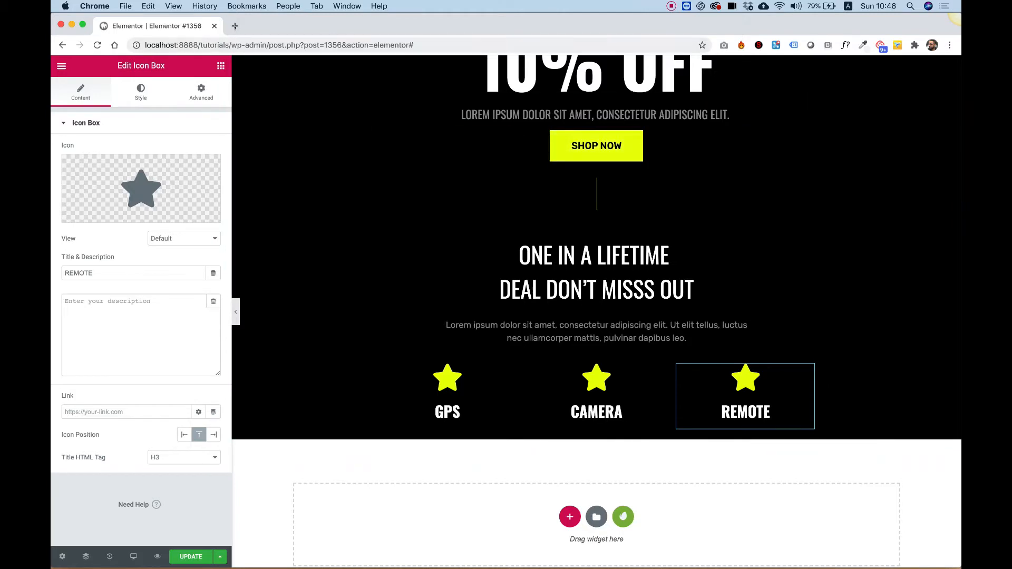
- Open a new browser tab and go to nucleoapp.com/app/
left_click(235, 26)
type("b")
key("BackSpace")
key("BackSpace")
type("nuuc")
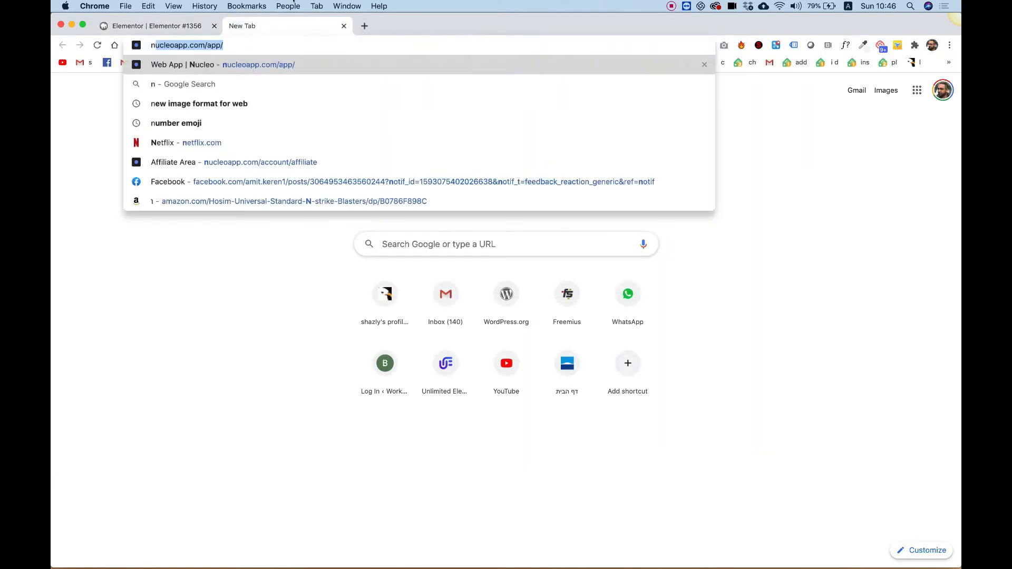
key("BackSpace")
key("BackSpace")
key("BackSpace")
type("uc")
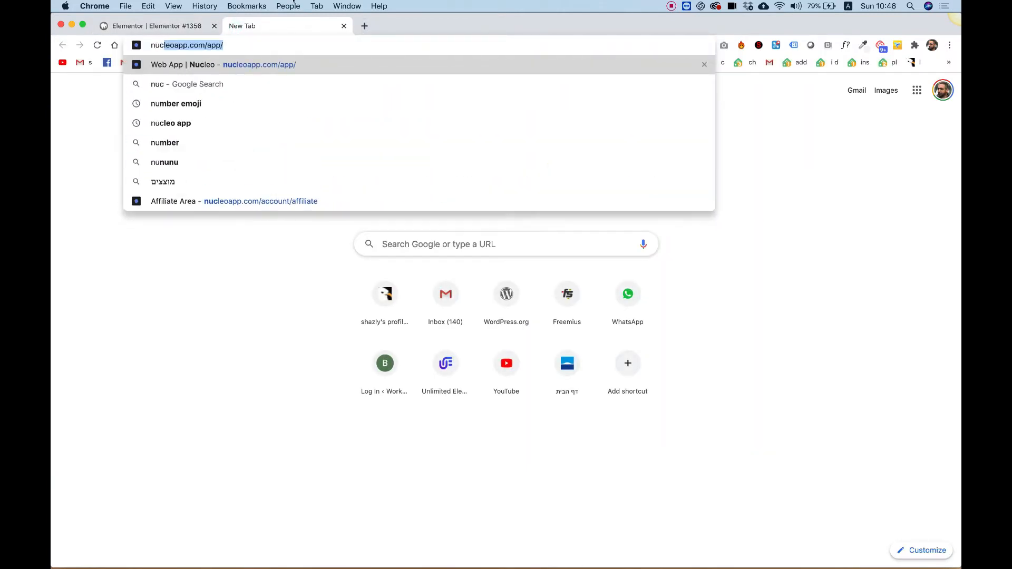
key("Return")
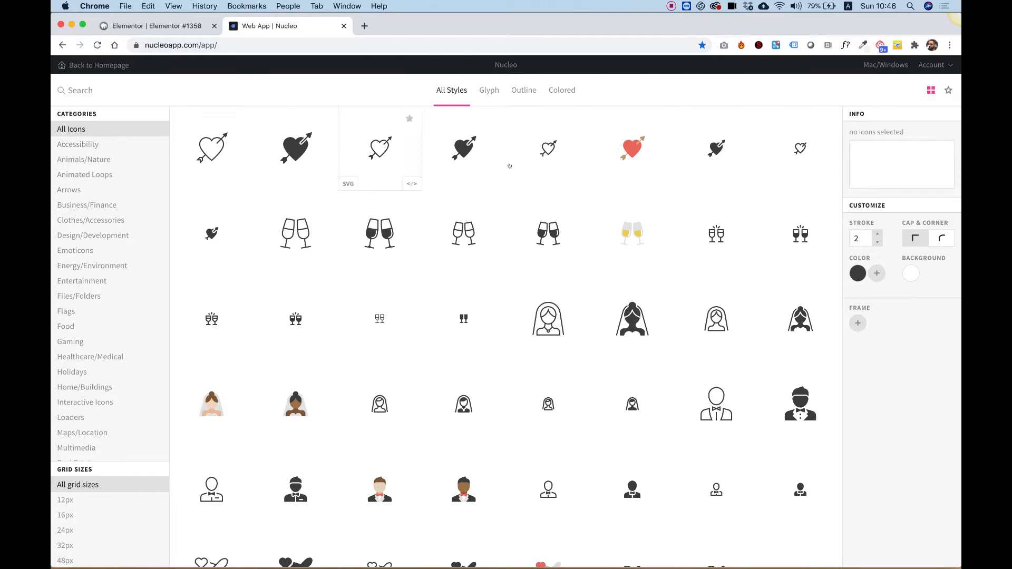
- Filter the Nucleo icons to the Outline style and the 64px grid size
left_click(522, 91)
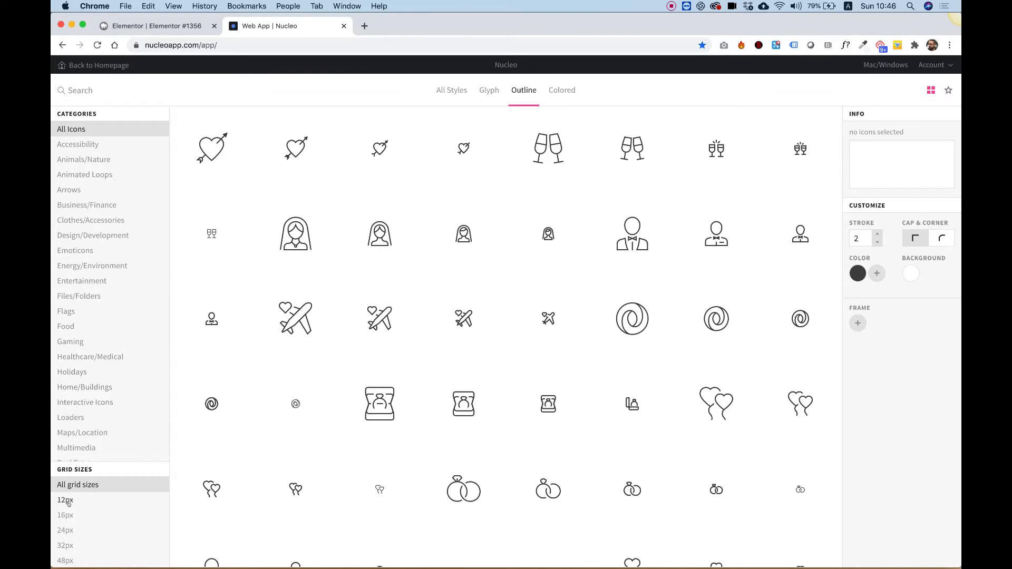
scroll(67, 503, "down", 1)
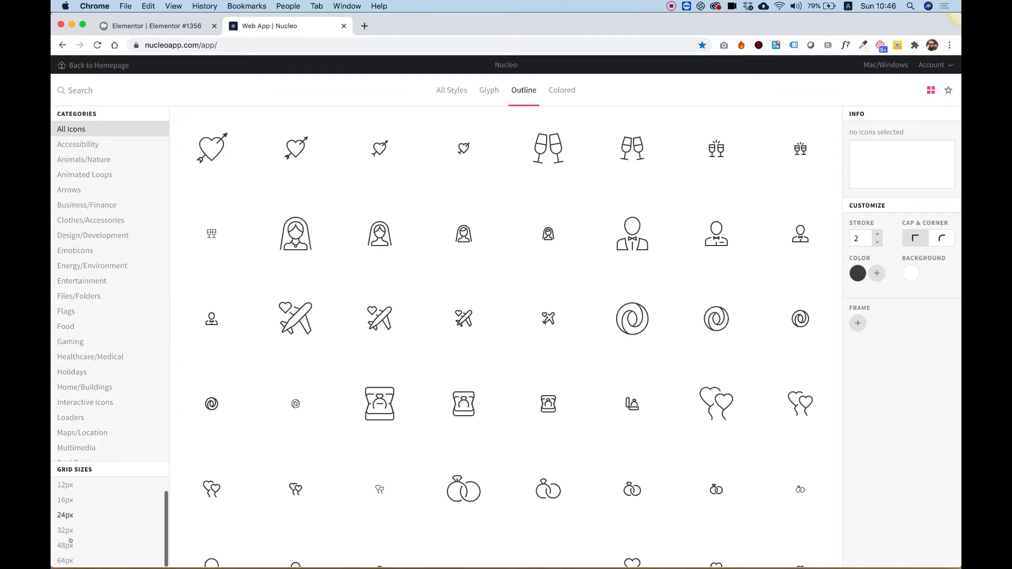
left_click(64, 561)
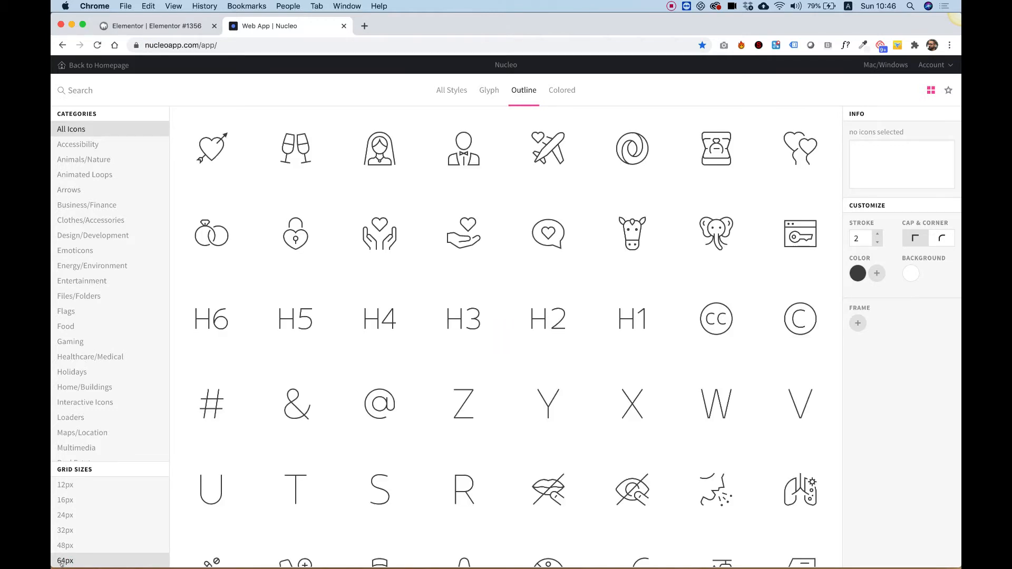
mouse_move(739, 405)
left_click(877, 243)
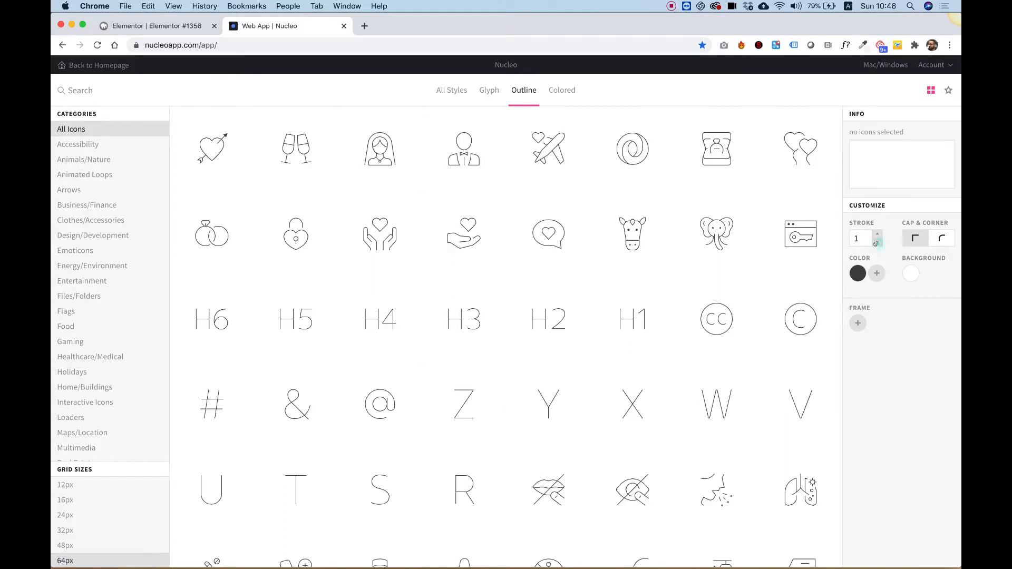
left_click(876, 235)
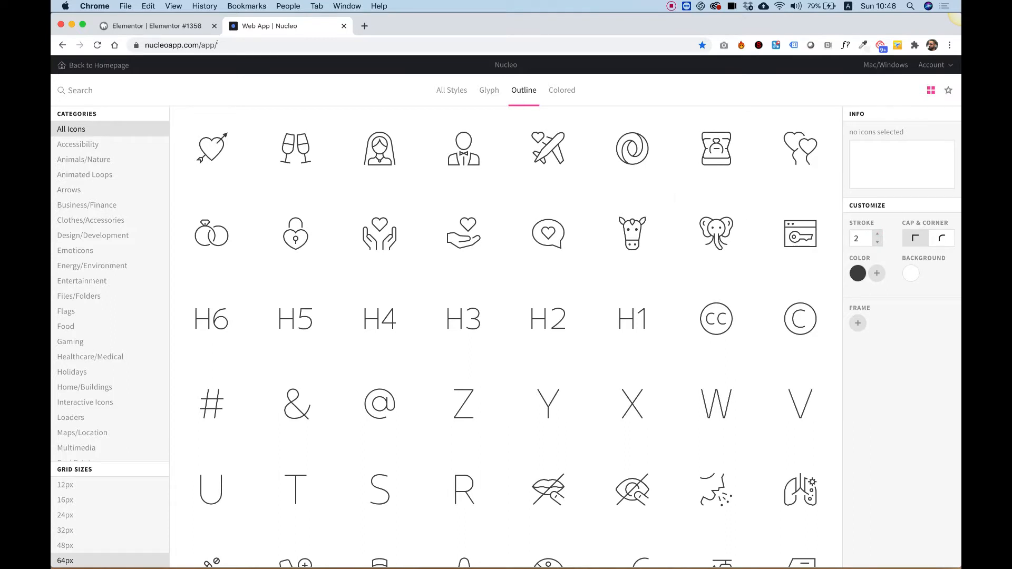
- Back in the page editor, copy the divider's hex color #E7FF04
left_click(156, 26)
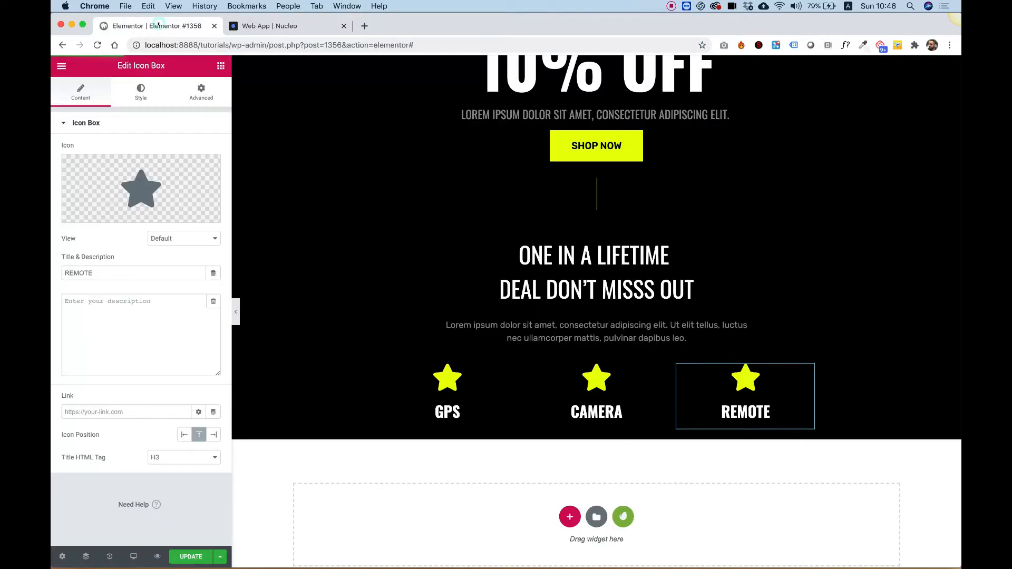
left_click(614, 194)
left_click(199, 149)
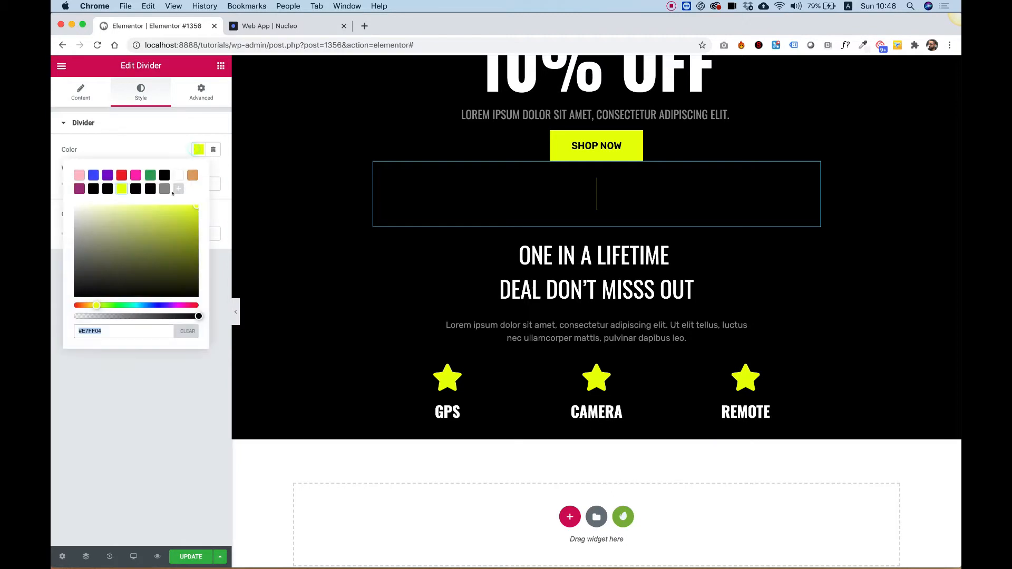
left_click(118, 437)
- Set the Nucleo icon color to #e7ff04
left_click(253, 29)
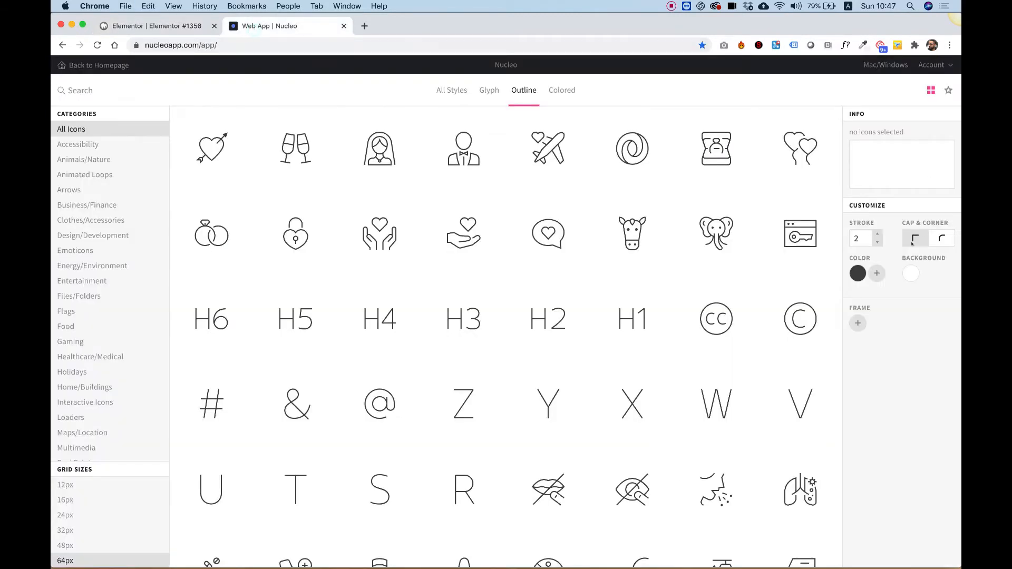
left_click(851, 272)
type("#e7ff04")
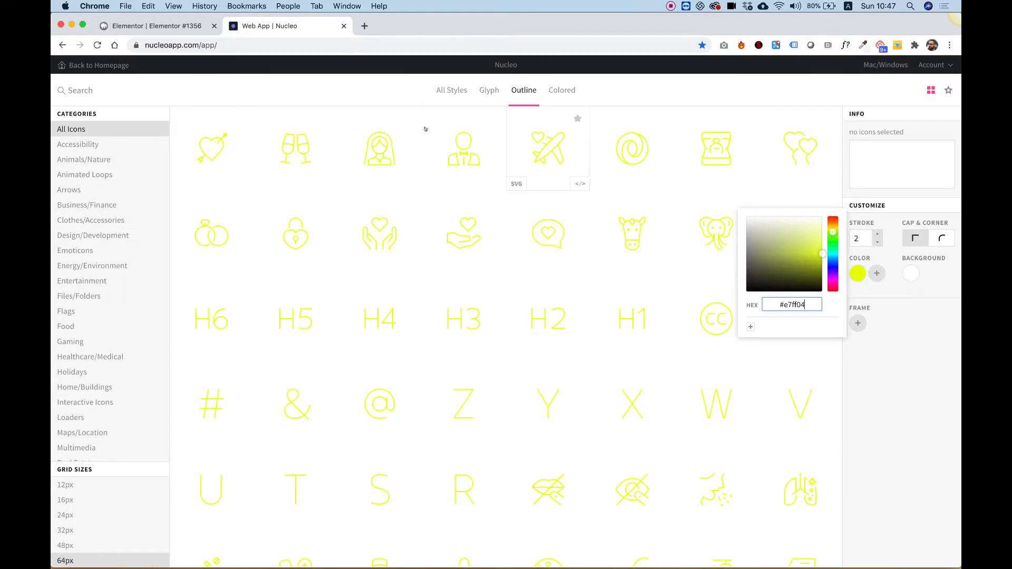
- Search the Nucleo icons for camera
left_click(96, 91)
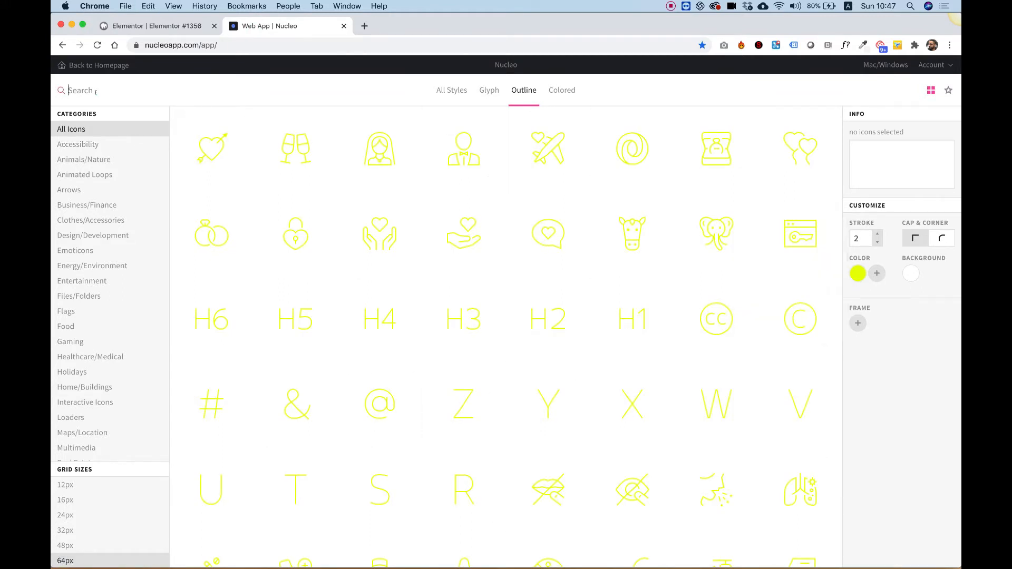
type("camera")
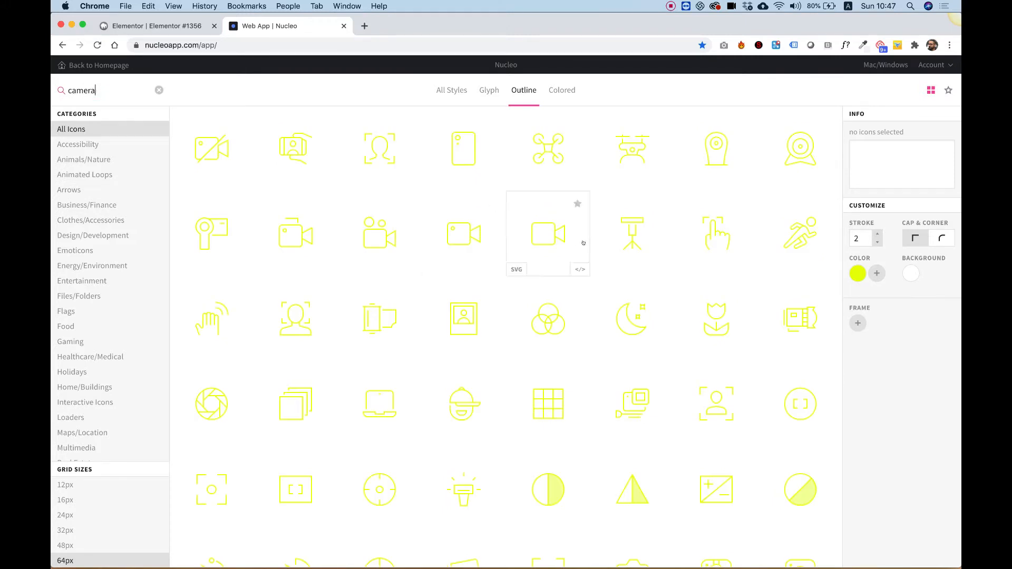
- Re-enter the icon color #e7ff04 after browsing the camera results
left_click(857, 273)
left_click(806, 273)
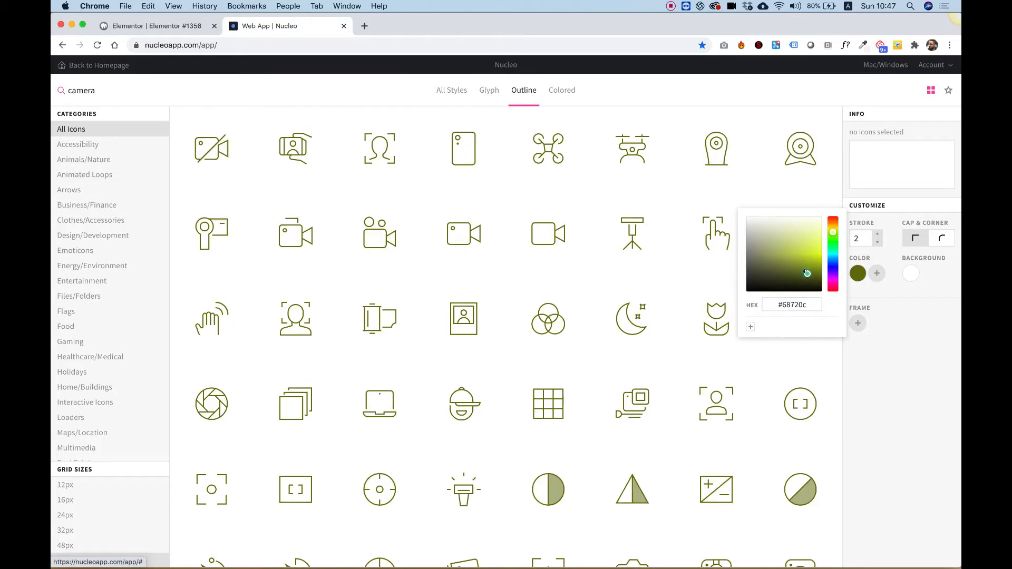
triple_click(792, 305)
scroll(338, 262, "down", 2)
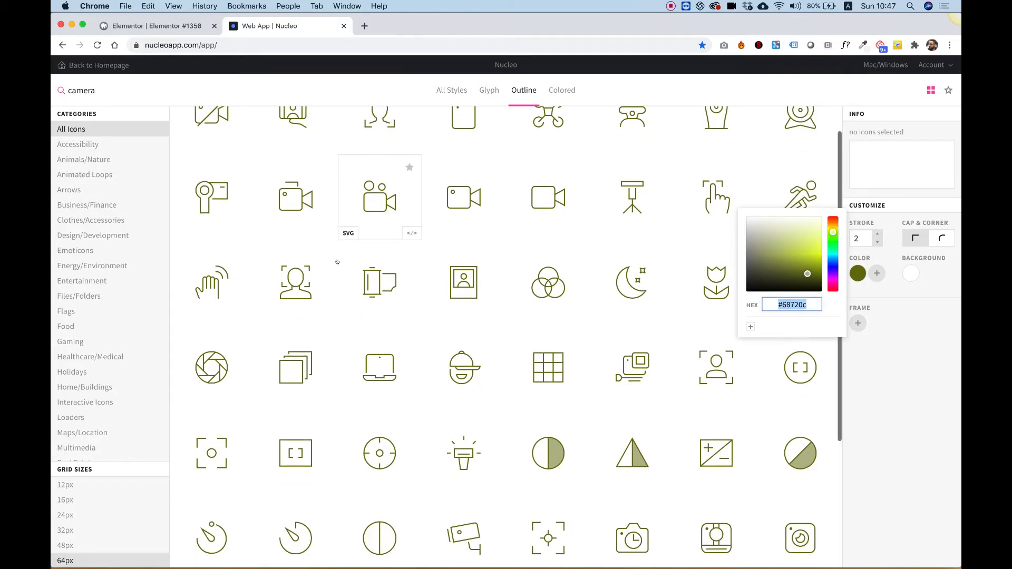
scroll(337, 262, "up", 2)
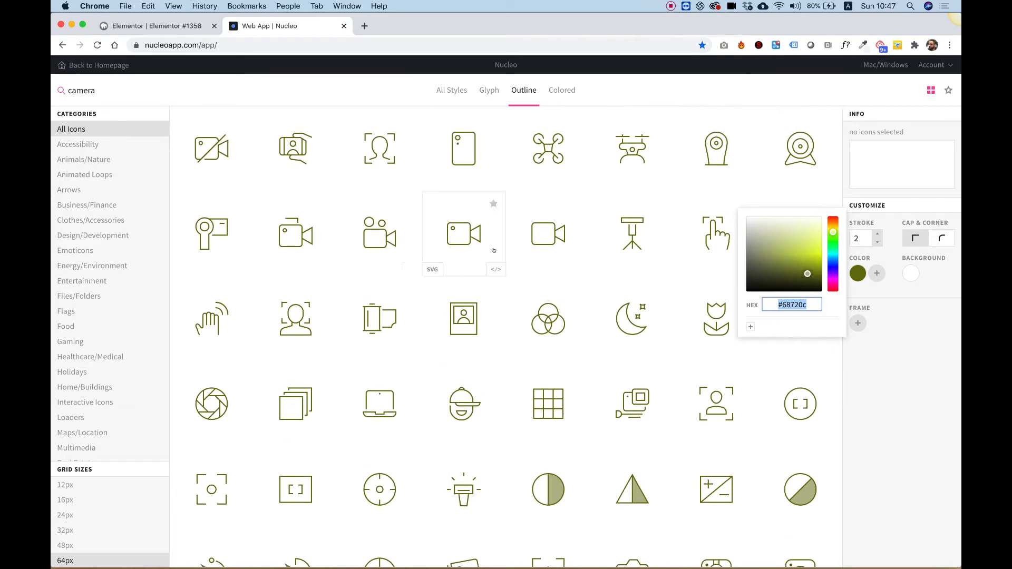
scroll(494, 250, "down", 2)
scroll(494, 251, "up", 2)
scroll(493, 251, "down", 10)
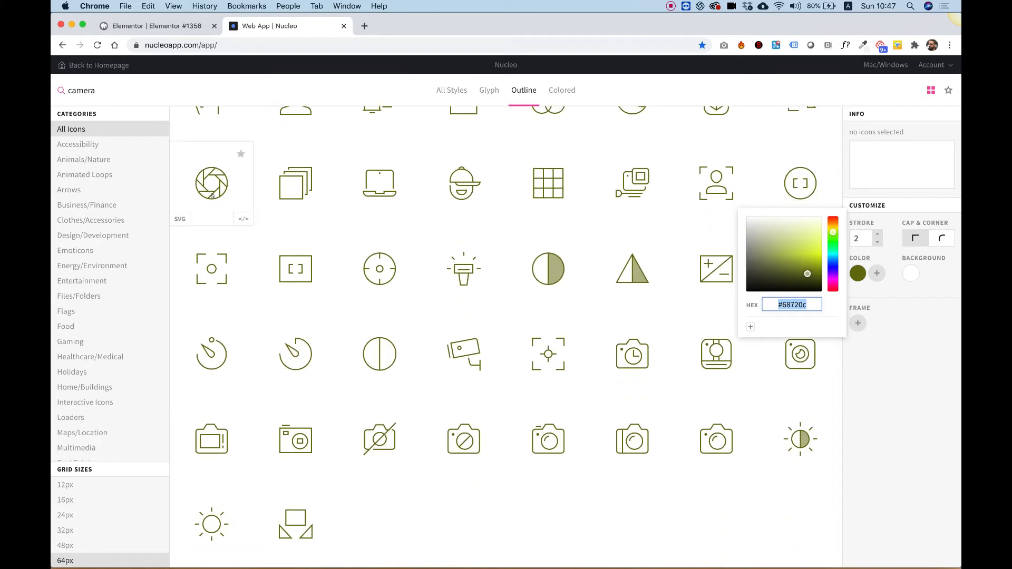
type("#e7ff04")
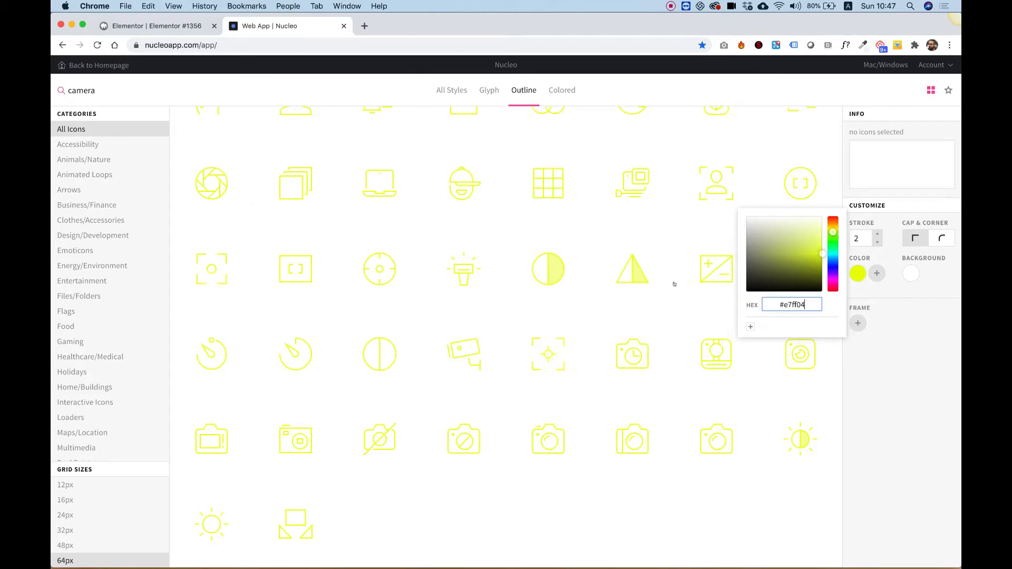
- Download the aperture icon as an SVG named camera to the Desktop
left_click(179, 218)
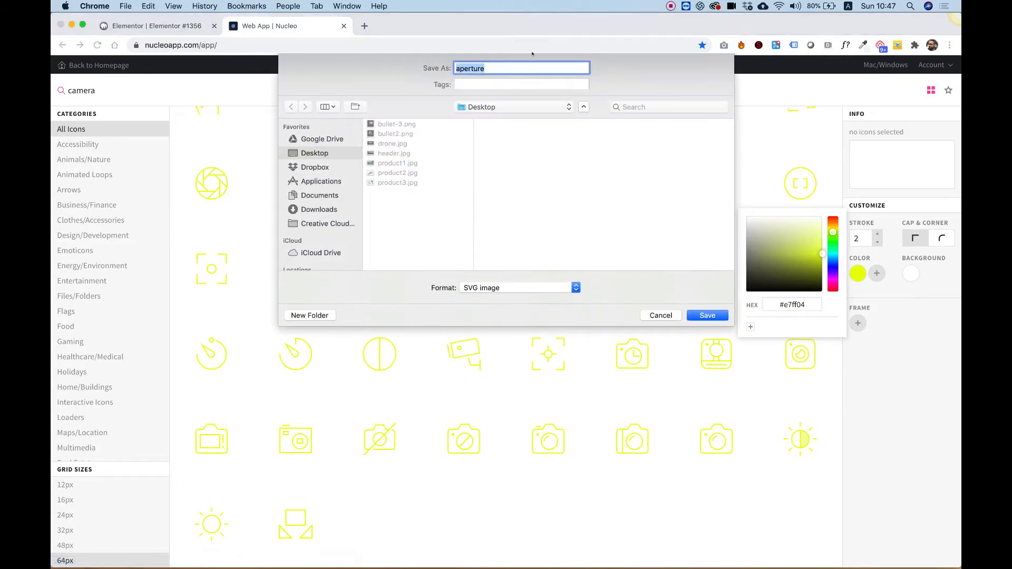
key("BackSpace")
type("ic")
key("BackSpace")
key("BackSpace")
type("cam")
key("Return")
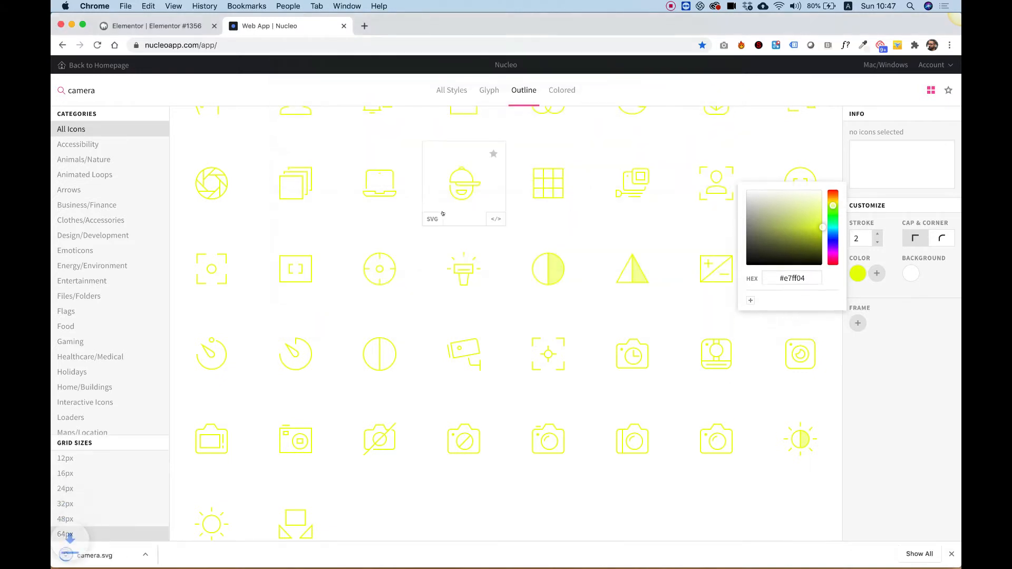
- Search the icons for gps and download the map-with-pin icon as an SVG named gps
double_click(94, 84)
type("gps")
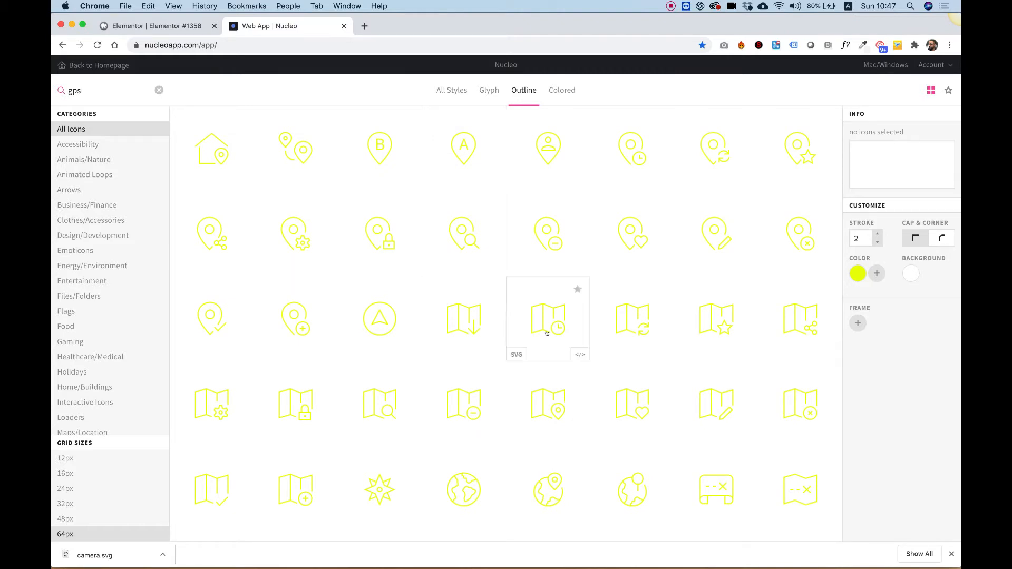
scroll(547, 334, "down", 2)
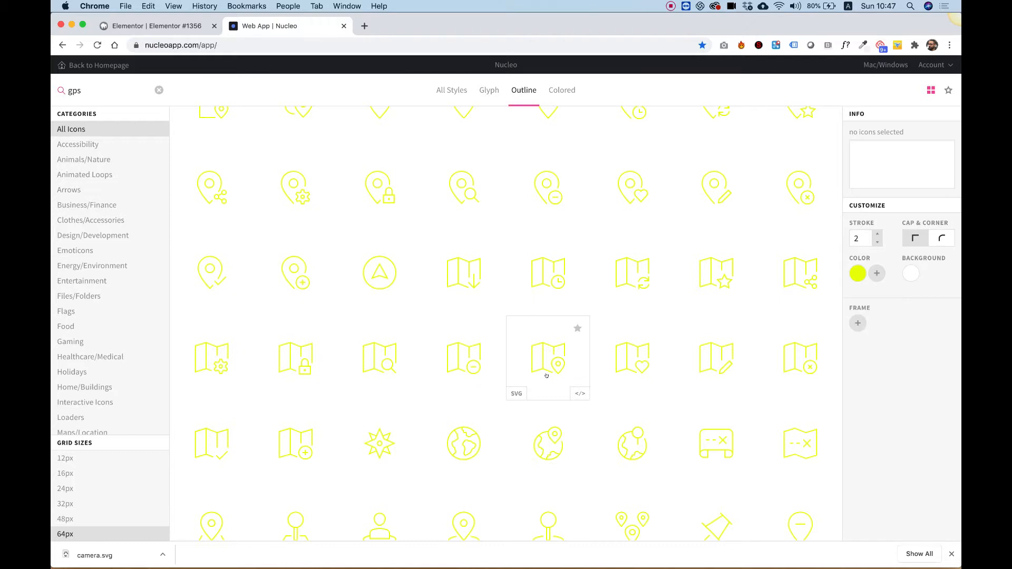
left_click(515, 393)
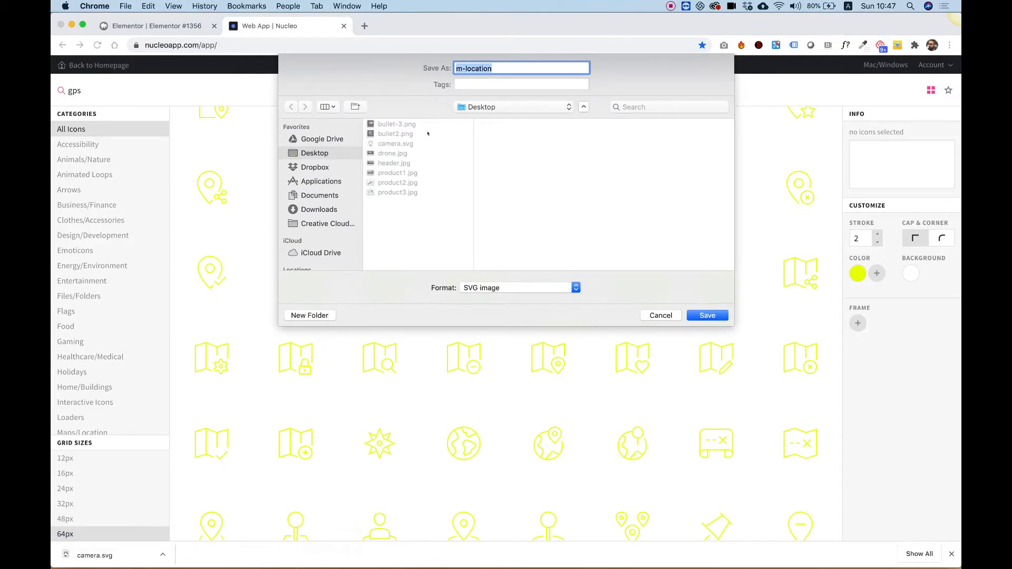
type("gps")
key("Return")
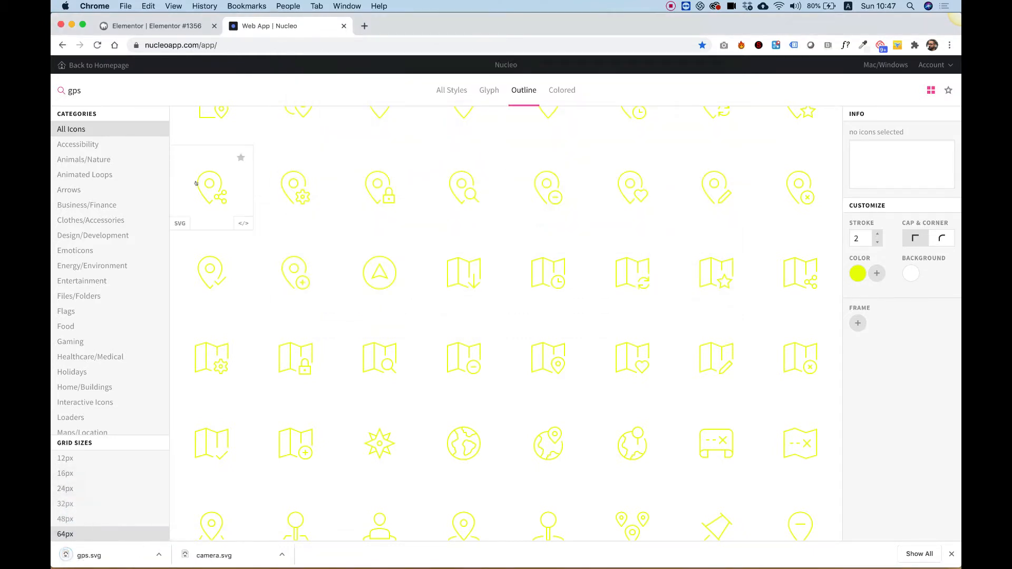
- Search the icons for remote and download the game controller icon as an SVG named remote
double_click(81, 90)
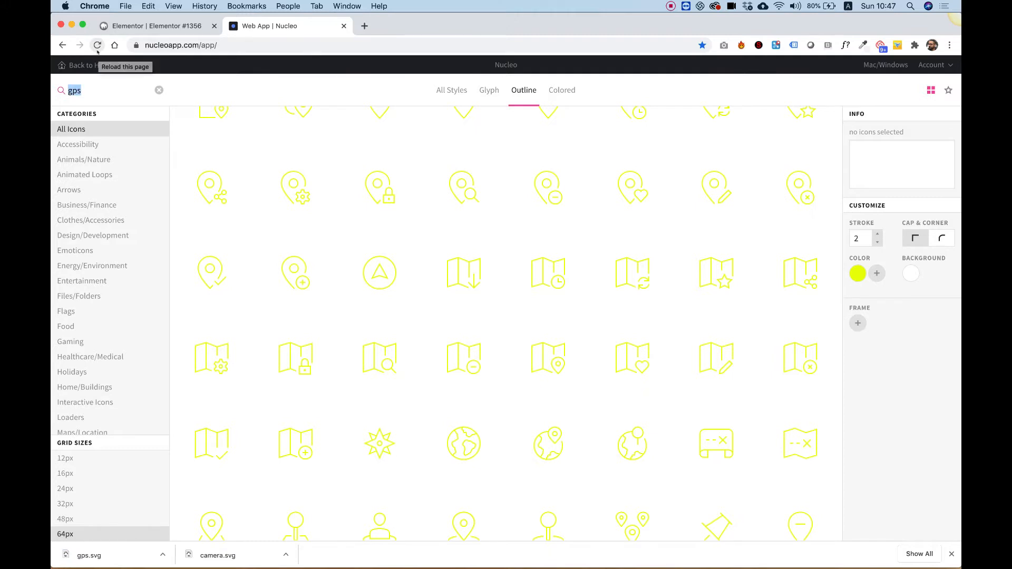
left_click(153, 26)
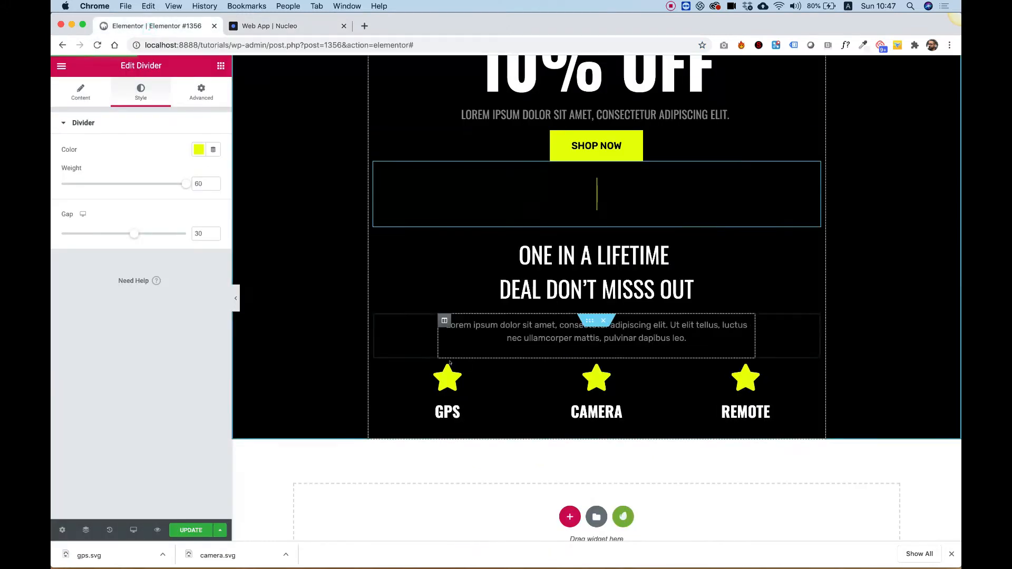
left_click(277, 27)
left_click(100, 87)
type("remot")
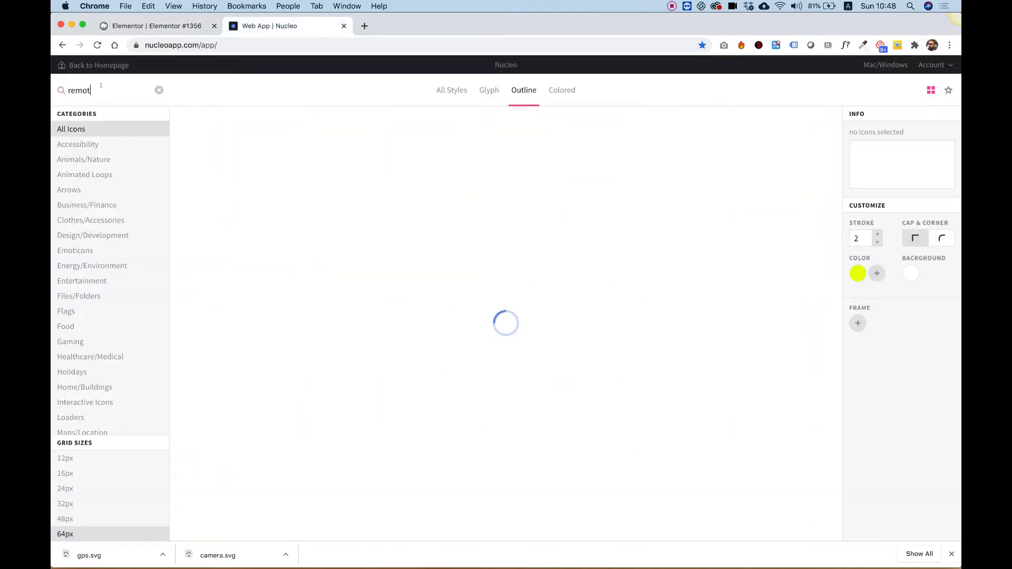
type("e")
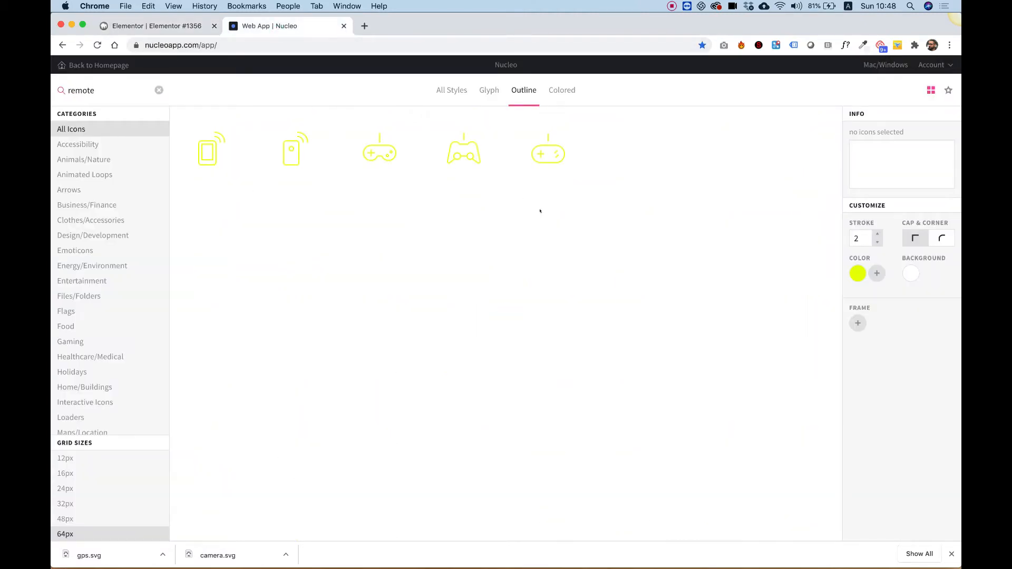
mouse_move(548, 157)
left_click(513, 184)
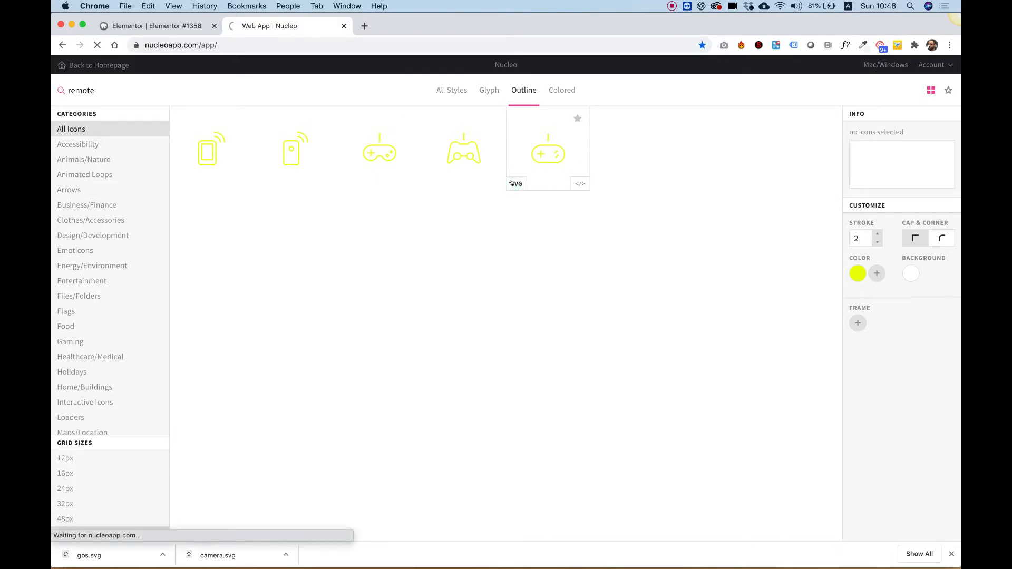
type("remote")
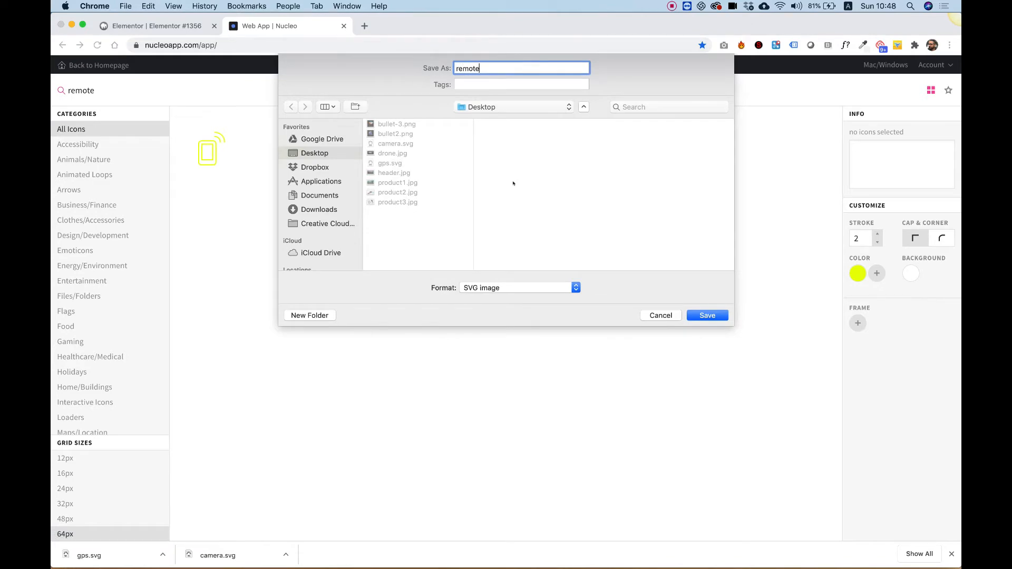
key("Return")
- Replace the GPS icon box's star with an uploaded SVG icon from gps.svg
left_click(161, 26)
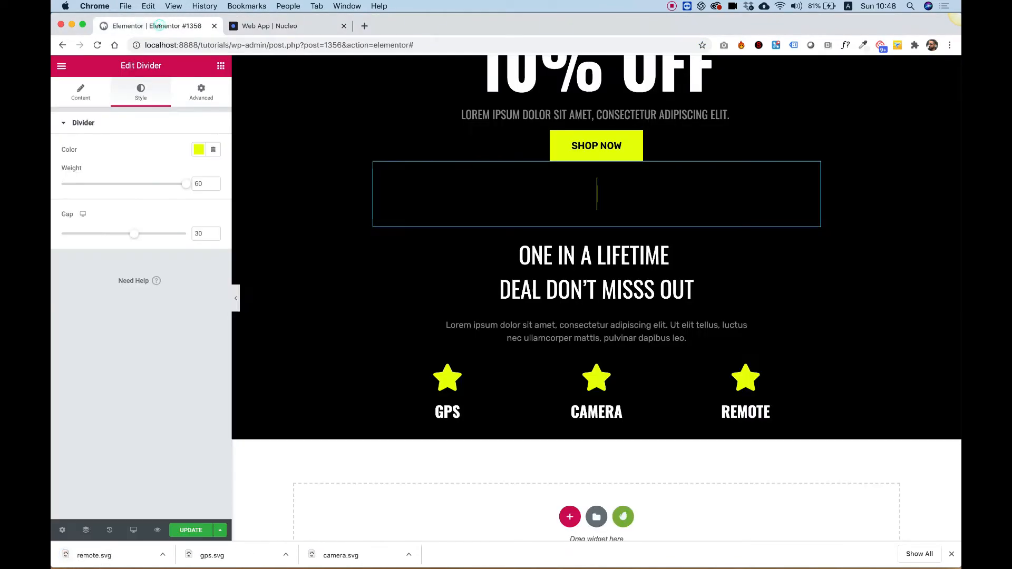
left_click(446, 381)
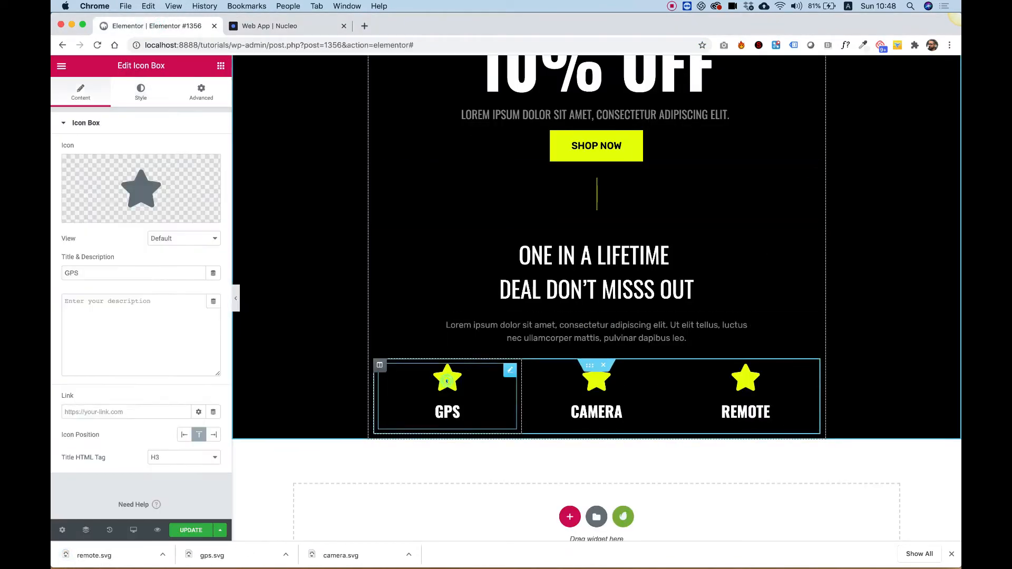
left_click(95, 211)
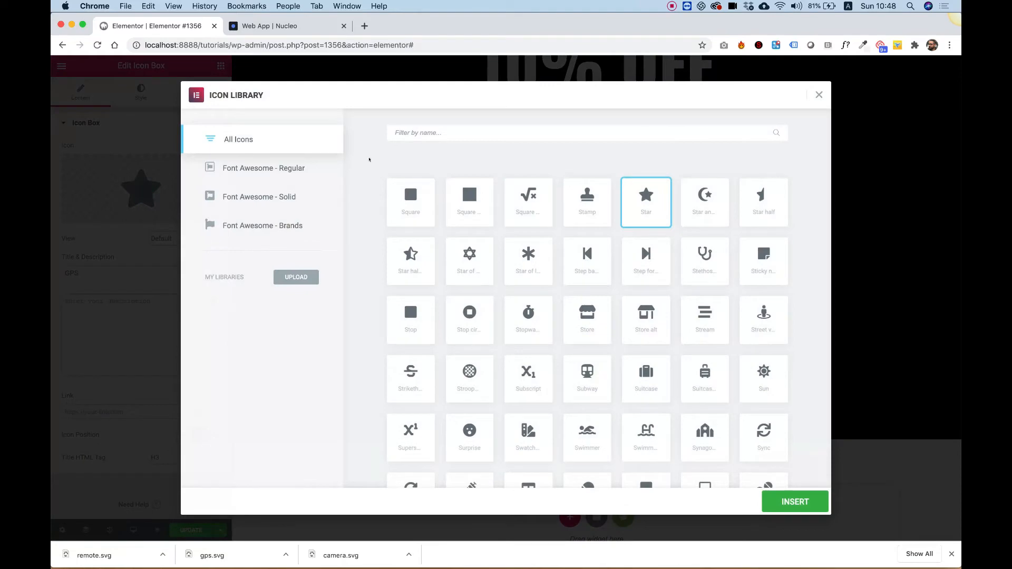
left_click(77, 102)
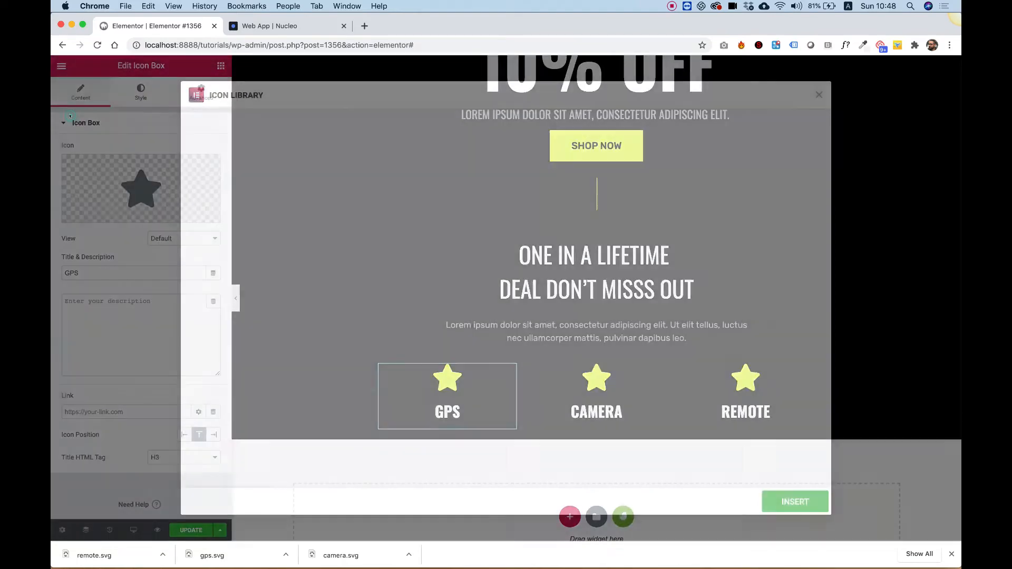
mouse_move(78, 214)
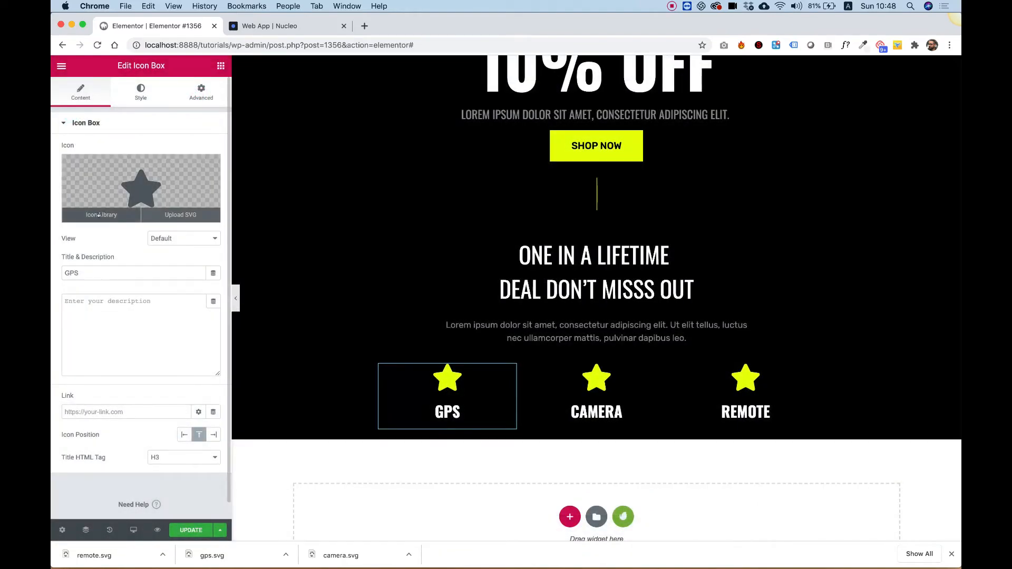
left_click(175, 215)
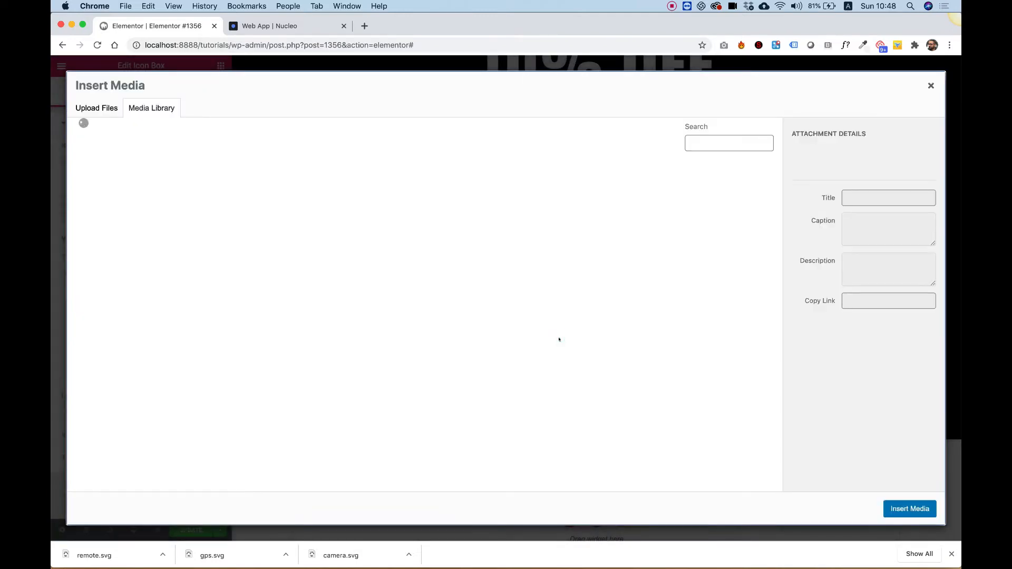
left_click(97, 110)
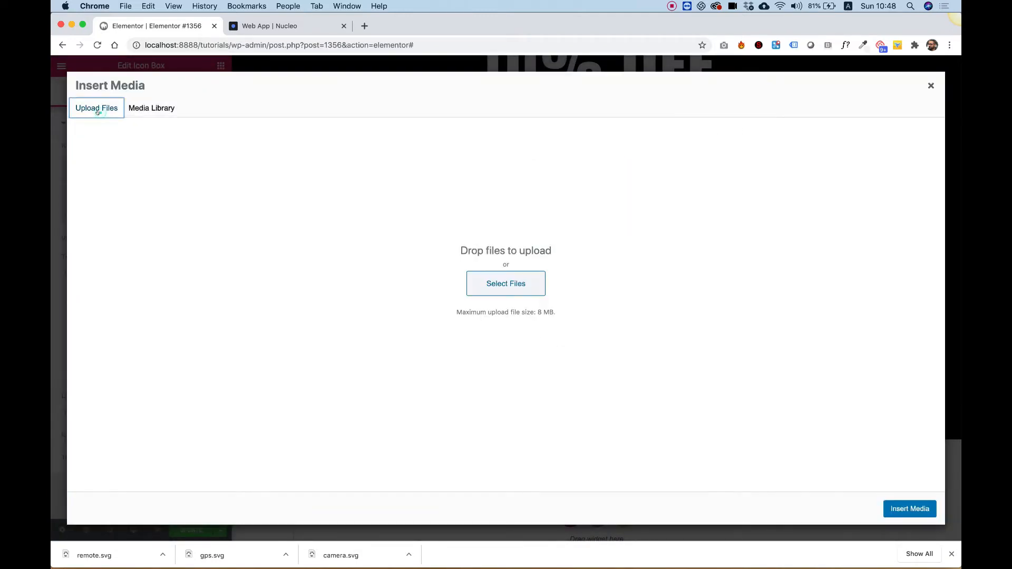
left_click(498, 284)
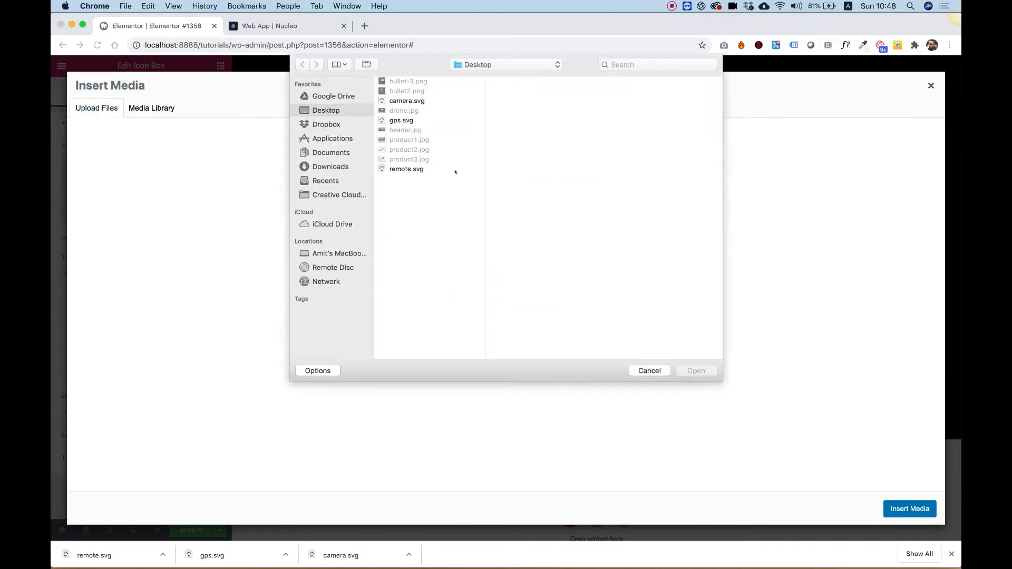
left_click(406, 101)
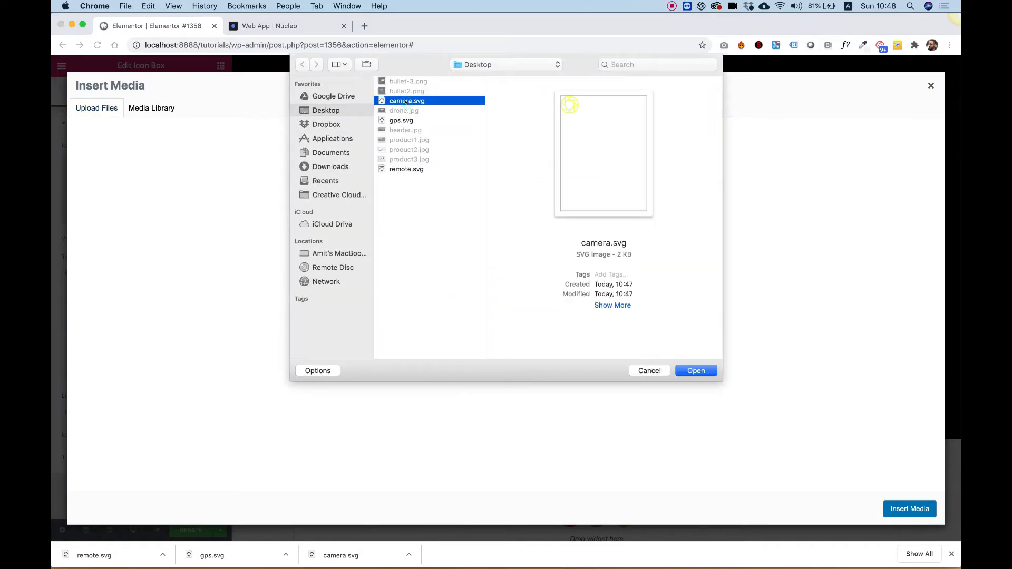
key("Down")
key("Down")
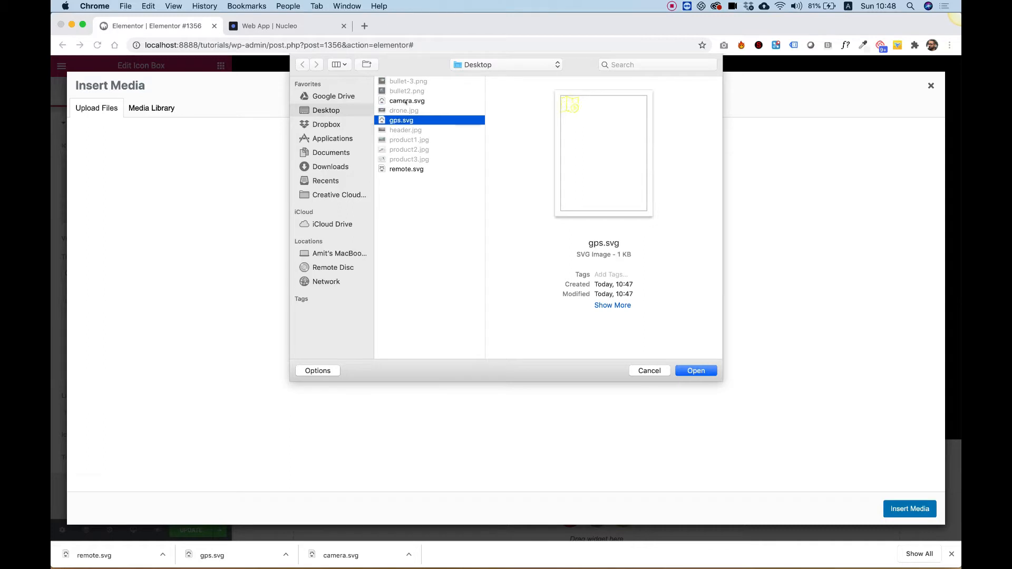
key("Up")
key("Return")
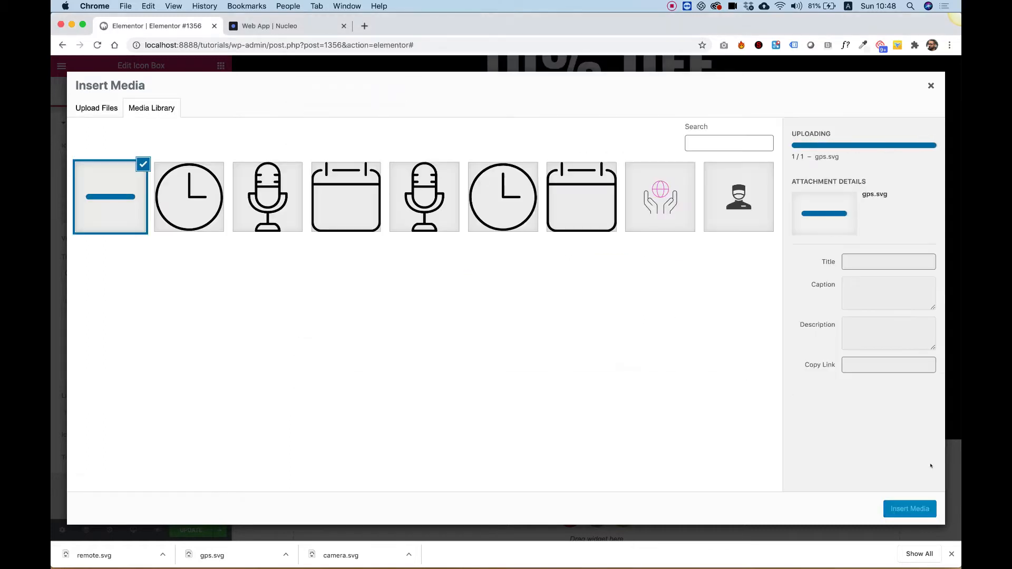
left_click(920, 508)
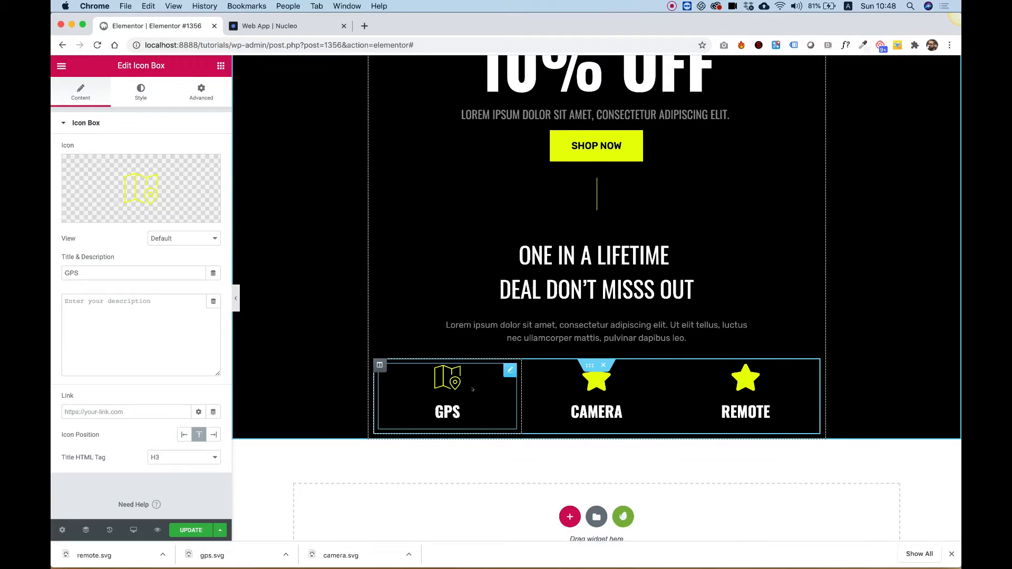
- Replace the CAMERA icon box's star with an uploaded SVG icon from camera.svg
left_click(596, 395)
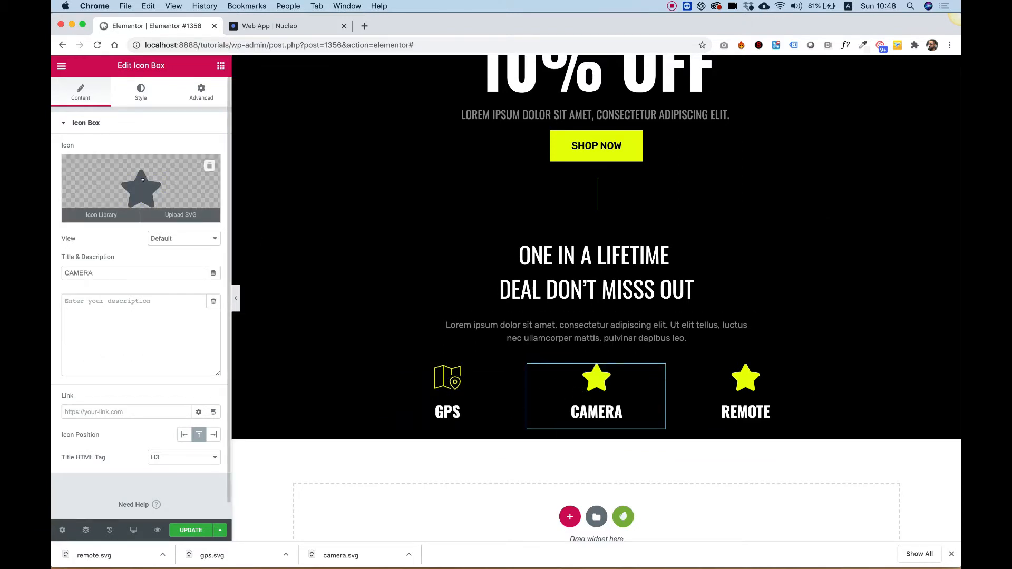
left_click(174, 215)
left_click(92, 109)
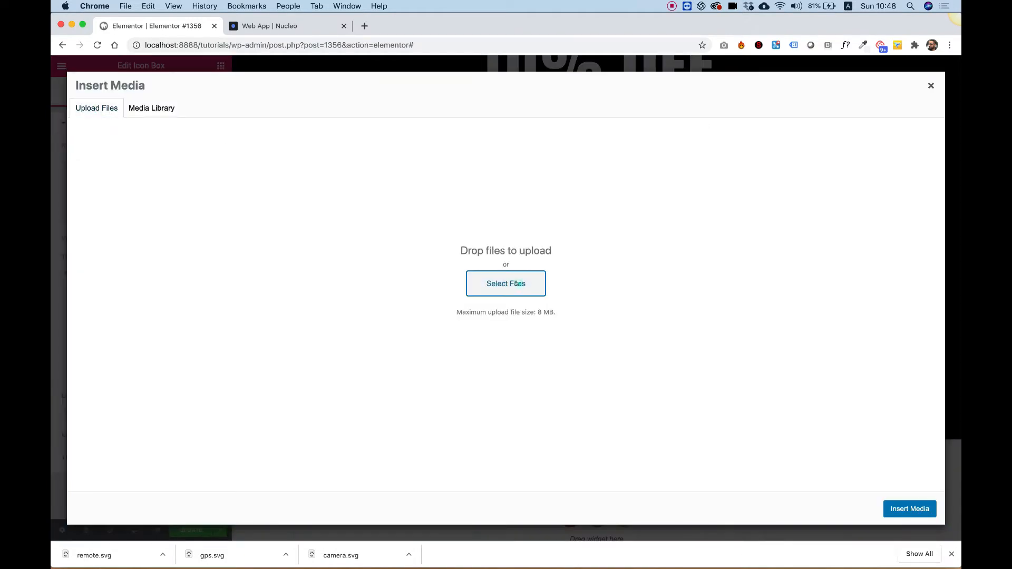
left_click(517, 284)
left_click(397, 100)
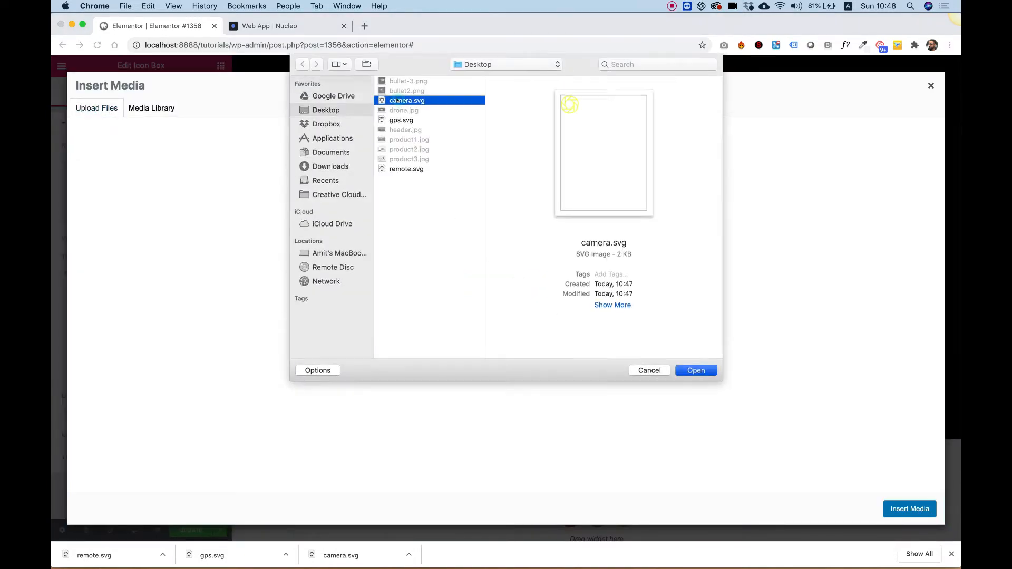
left_click(696, 371)
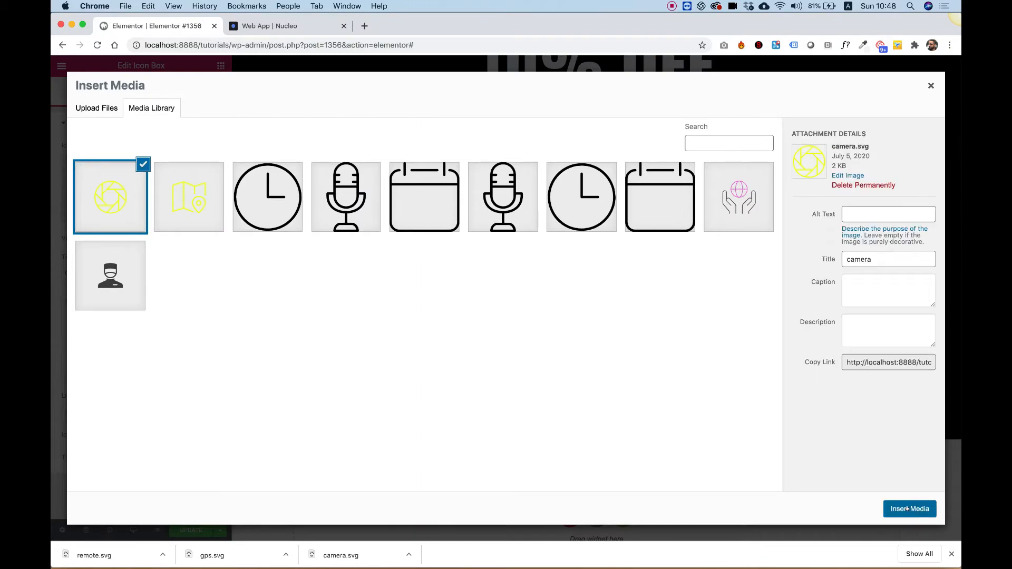
left_click(906, 514)
- Replace the REMOTE icon box's star with an uploaded SVG icon from remote.svg
left_click(755, 375)
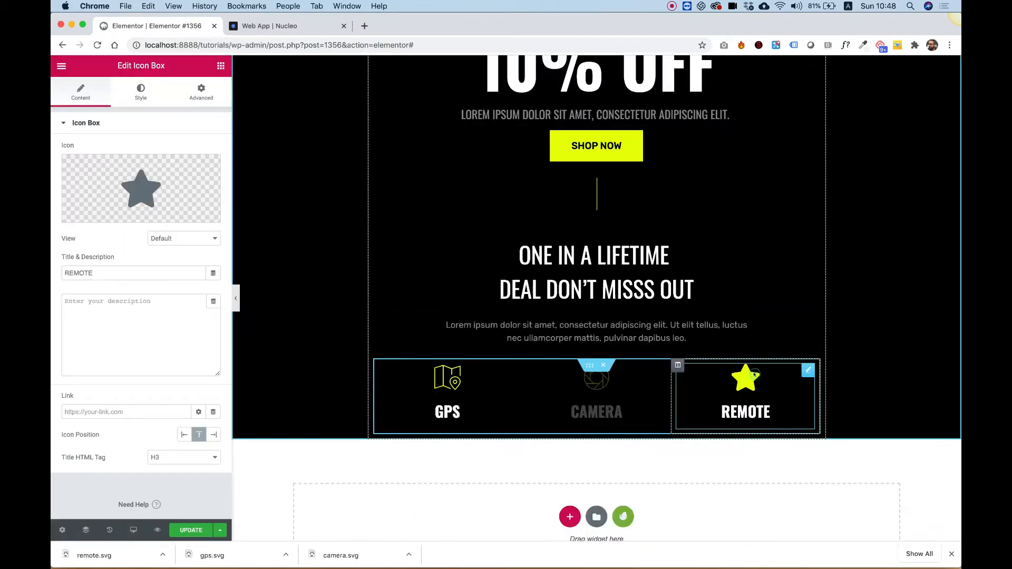
mouse_move(168, 213)
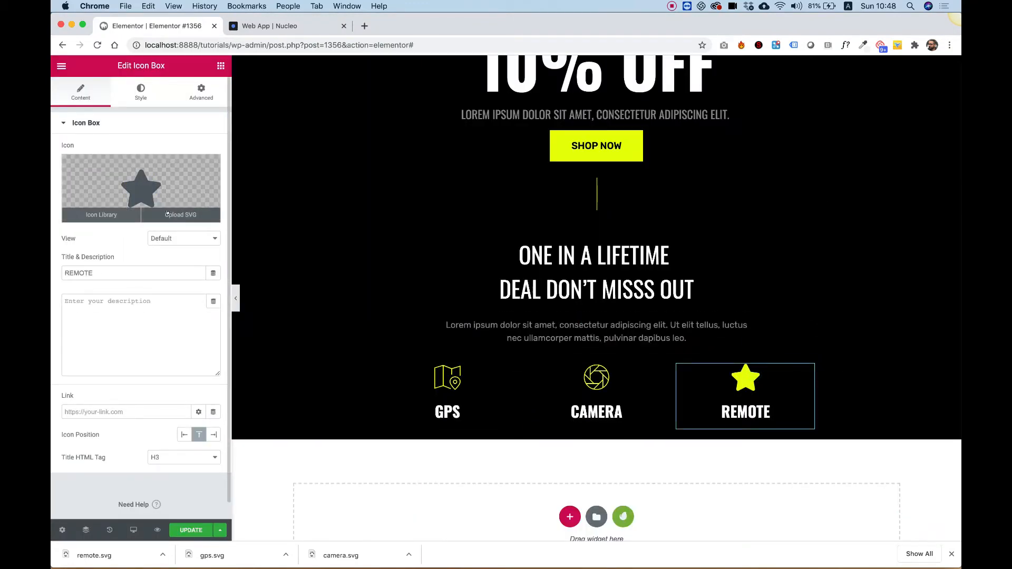
left_click(167, 214)
left_click(107, 112)
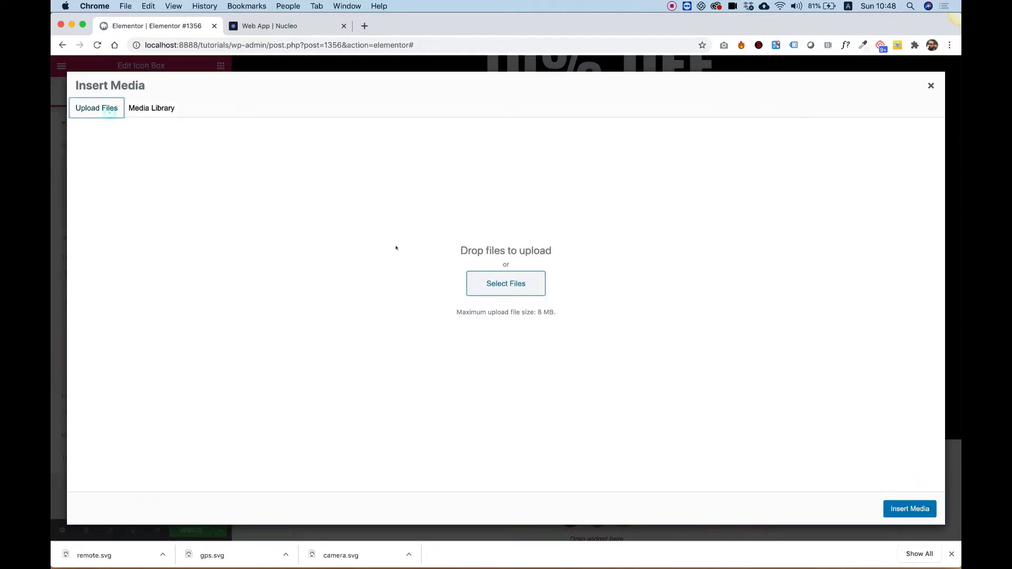
left_click(500, 276)
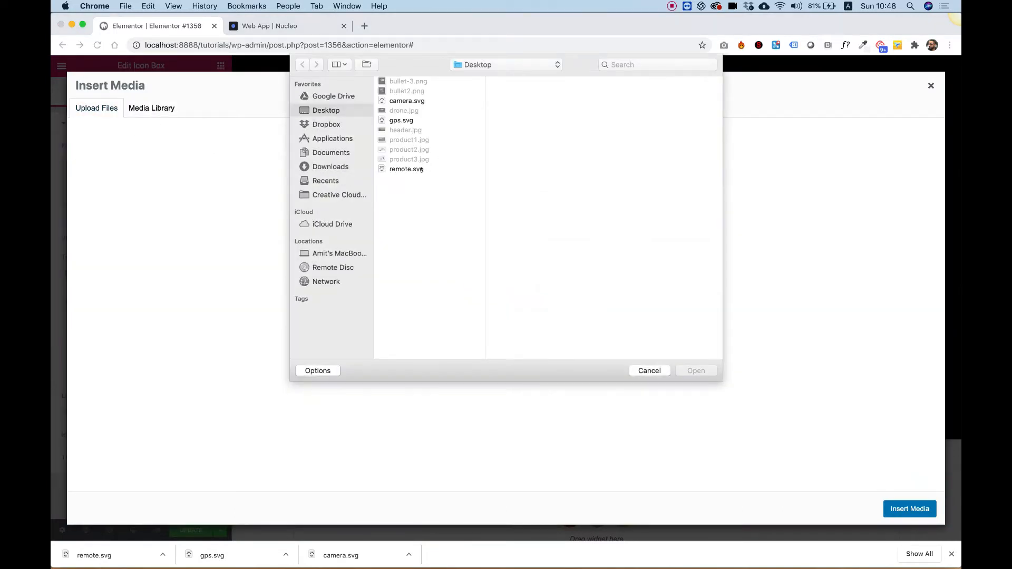
left_click(422, 170)
left_click(696, 370)
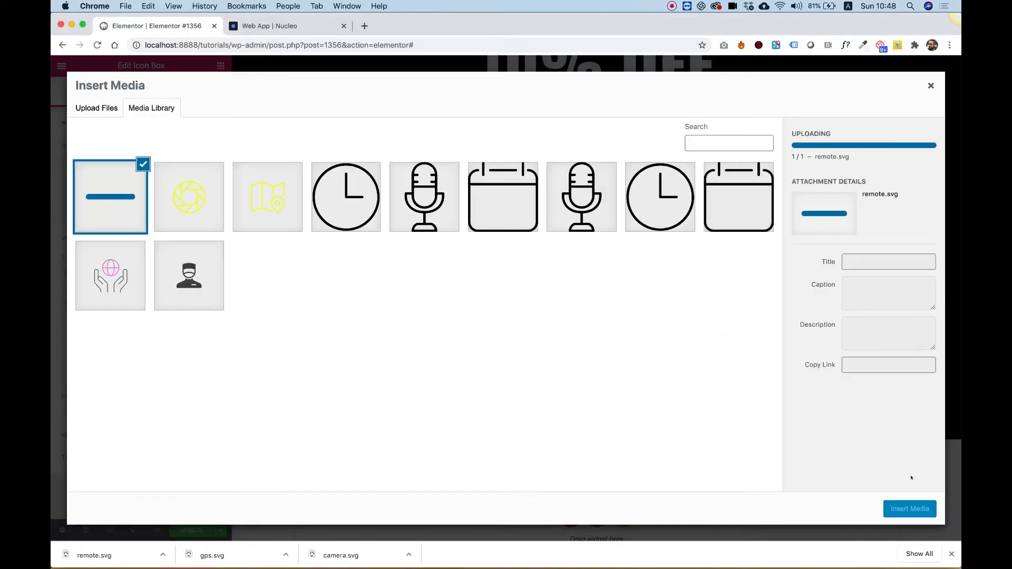
left_click(909, 509)
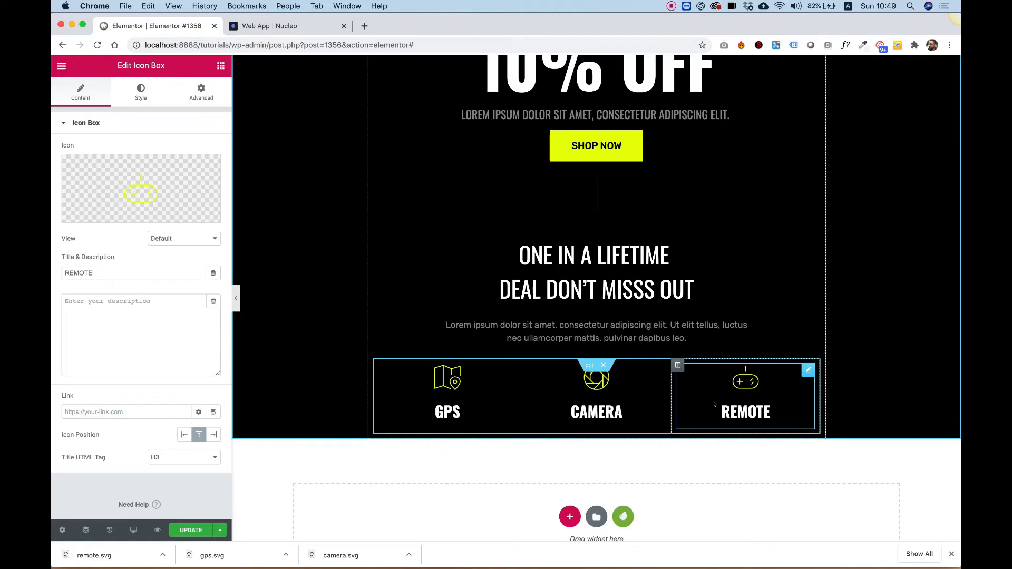
- Set the icon boxes inner section's boxed content width to 543
left_click(588, 365)
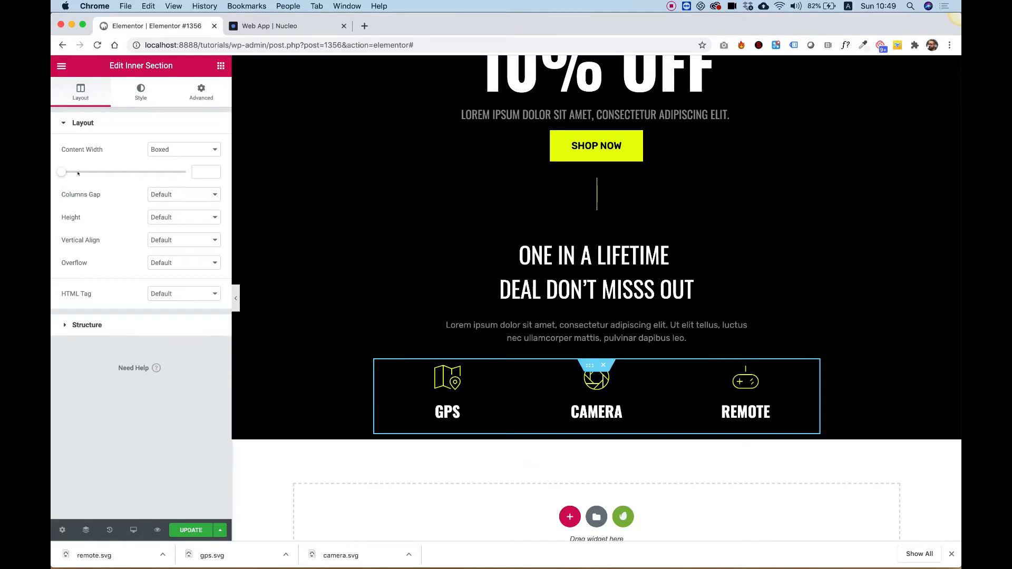
left_click_drag(62, 173, 65, 172)
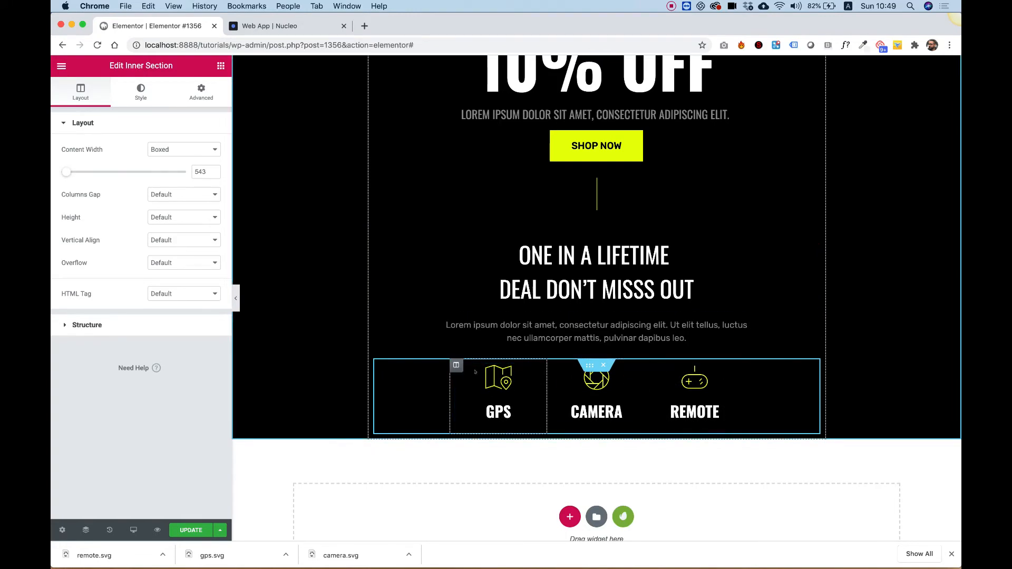
- Scroll through the hero section to review the layout of the offer content and icon boxes
scroll(654, 220, "down", 2)
scroll(653, 221, "up", 5)
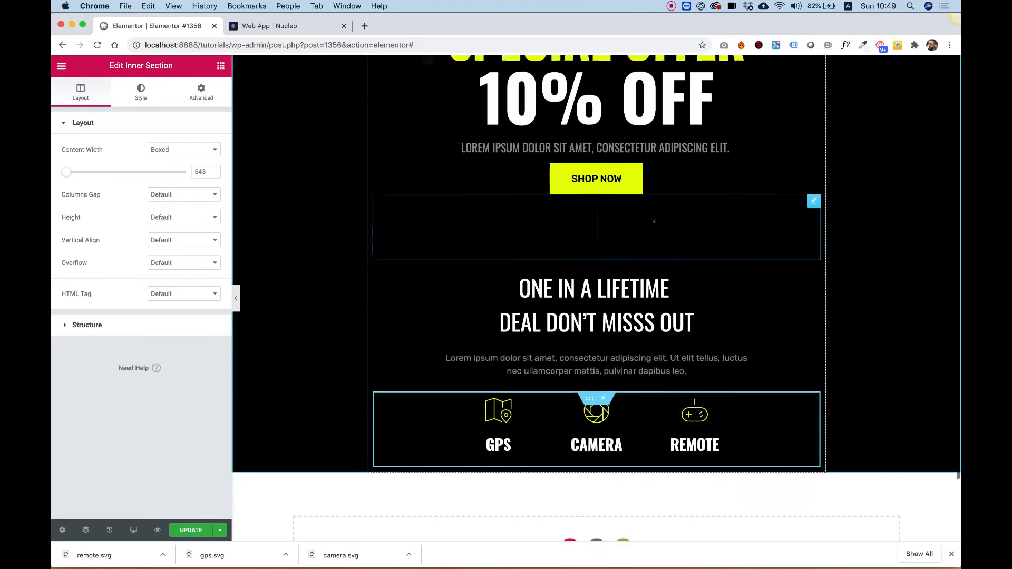
scroll(652, 217, "down", 5)
scroll(653, 218, "up", 5)
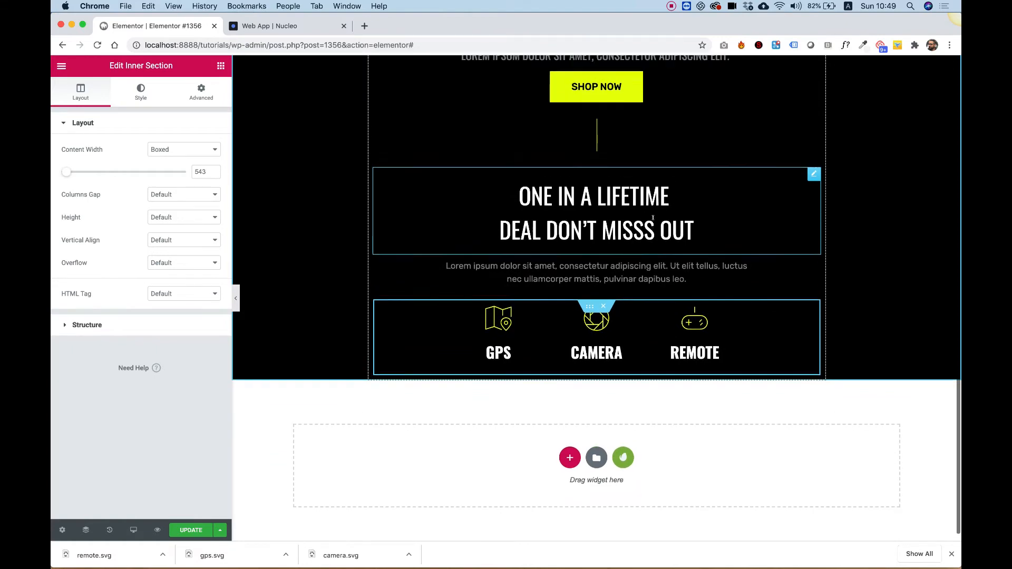
scroll(652, 219, "down", 4)
scroll(653, 220, "up", 6)
scroll(653, 220, "down", 5)
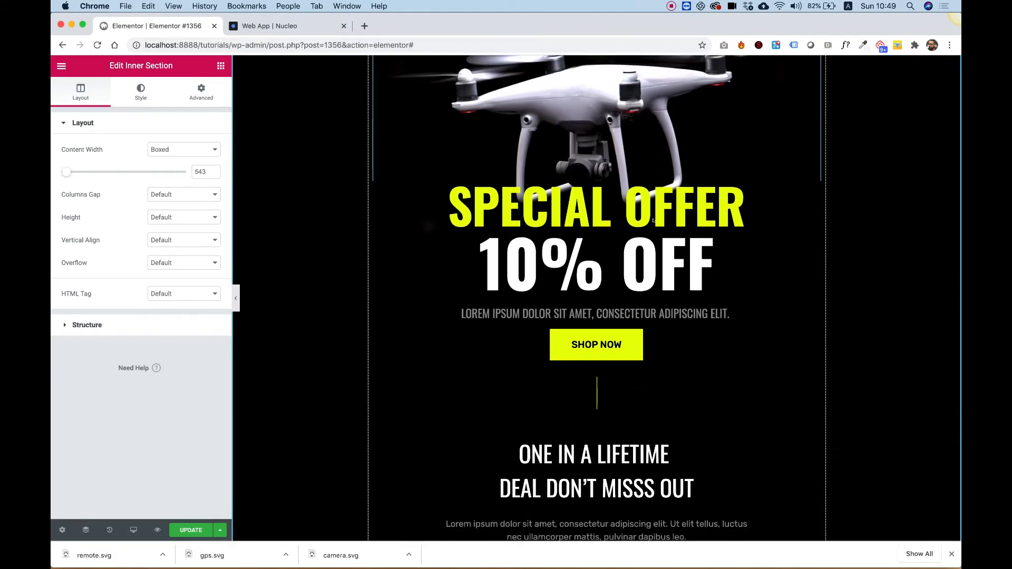
scroll(653, 221, "up", 5)
scroll(653, 220, "down", 2)
scroll(654, 220, "down", 4)
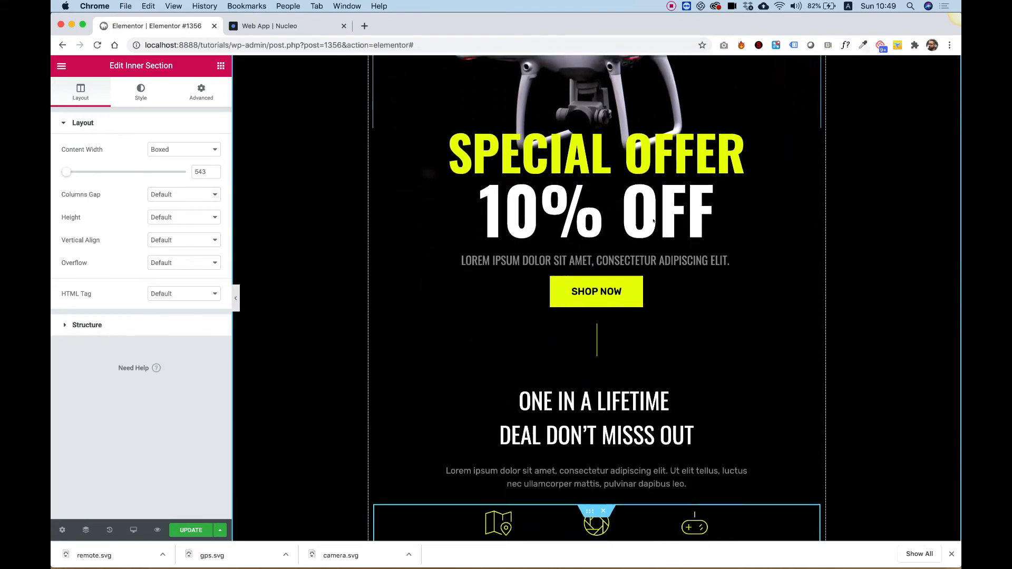
scroll(653, 220, "up", 5)
scroll(653, 221, "down", 5)
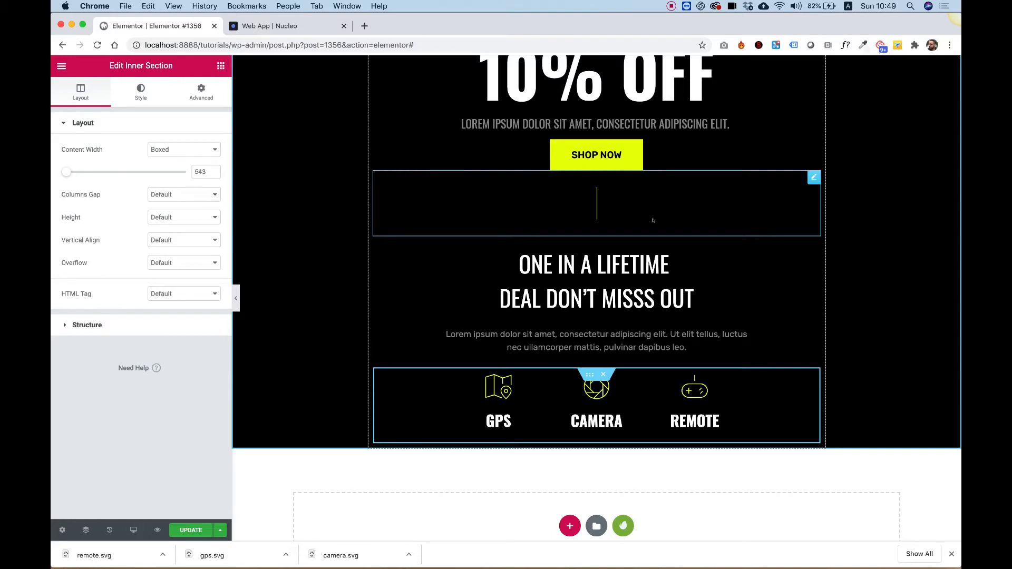
- Copy the SHOP NOW button and paste it into the icon boxes inner section
right_click(648, 163)
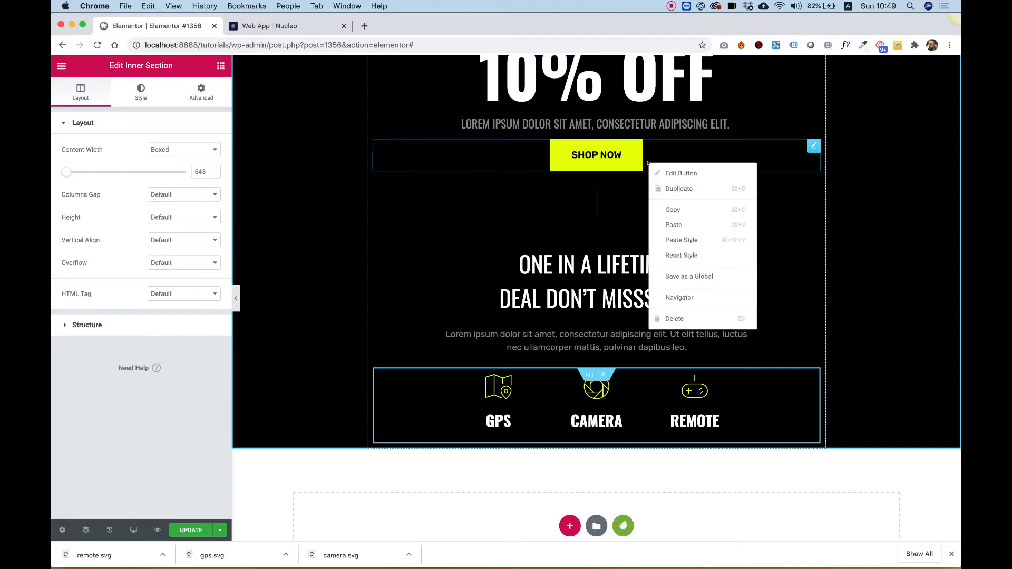
left_click(682, 210)
right_click(595, 375)
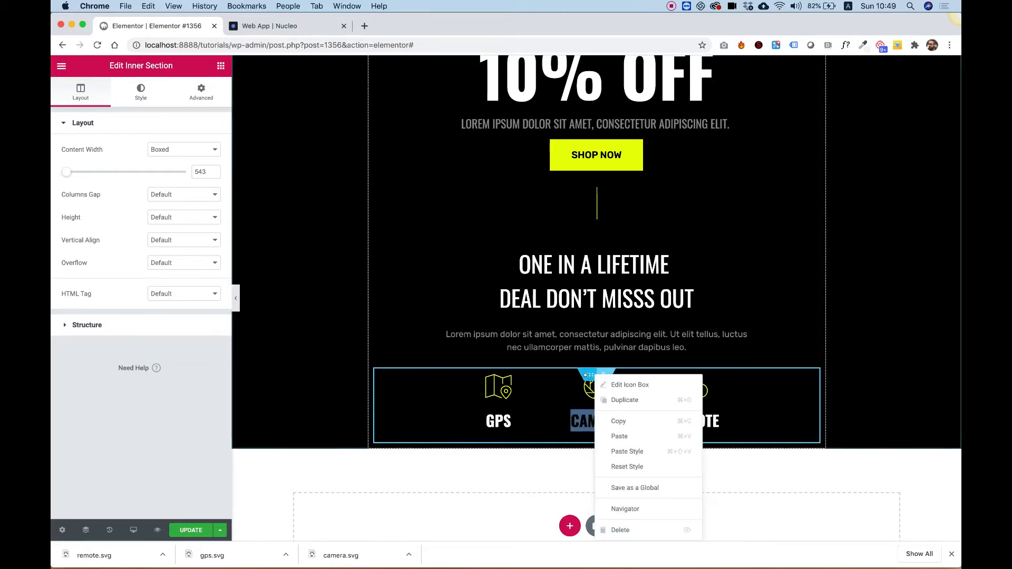
right_click(586, 375)
left_click(614, 436)
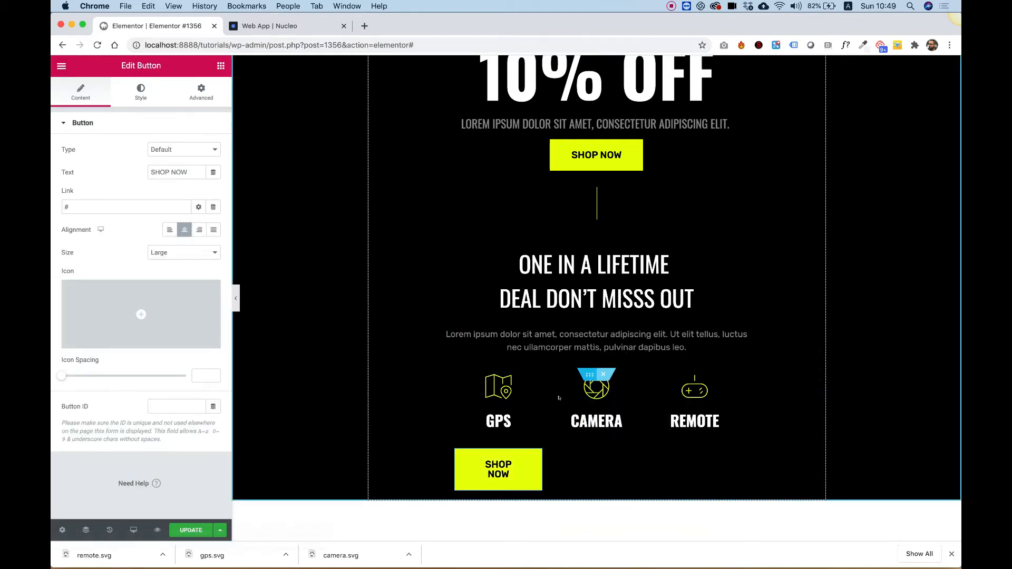
- Move the pasted button below the icon boxes row using the Navigator
left_click_drag(519, 452, 572, 299)
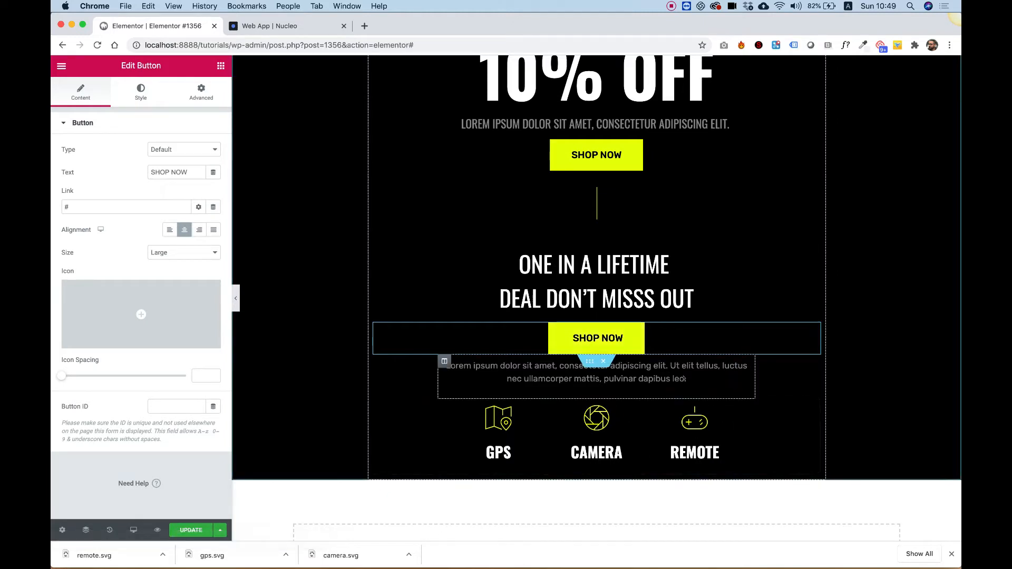
left_click_drag(813, 329, 622, 321)
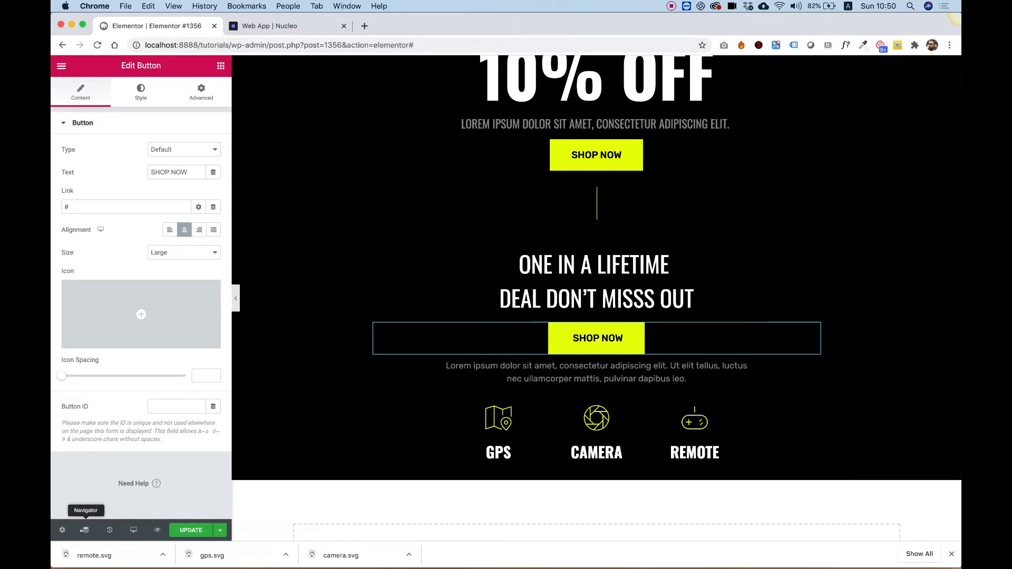
left_click(83, 530)
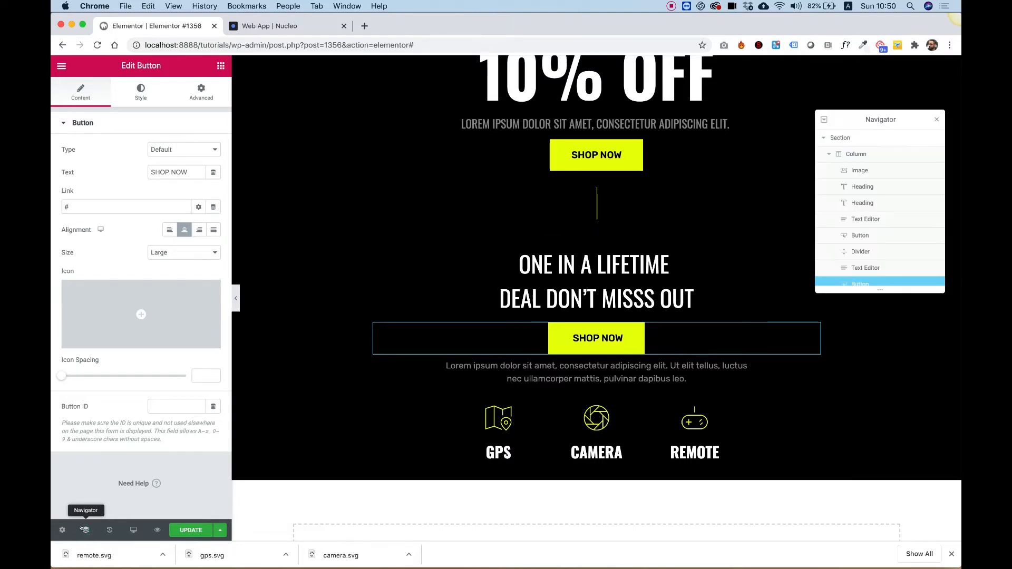
scroll(865, 232, "down", 3)
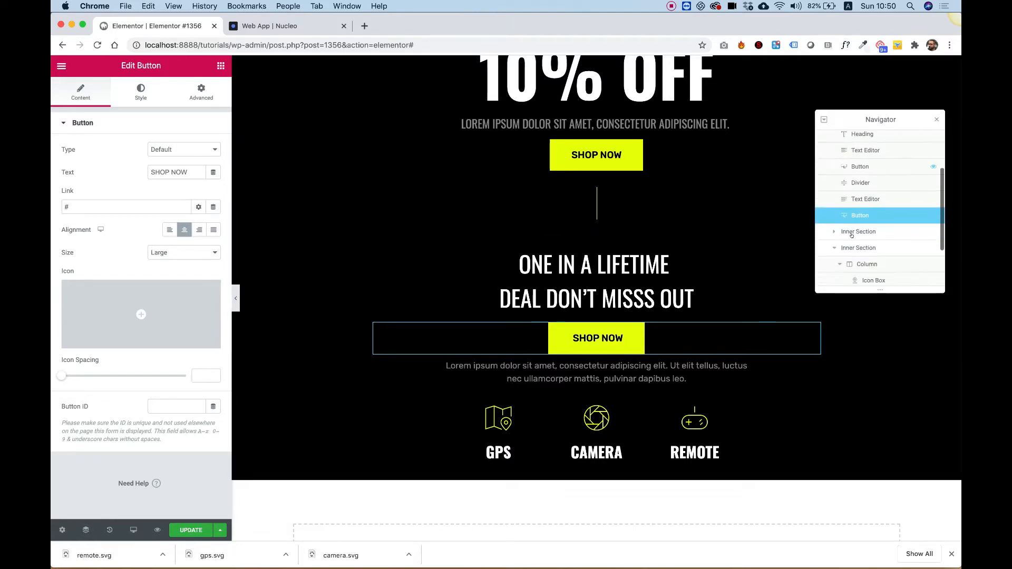
scroll(852, 235, "down", 2)
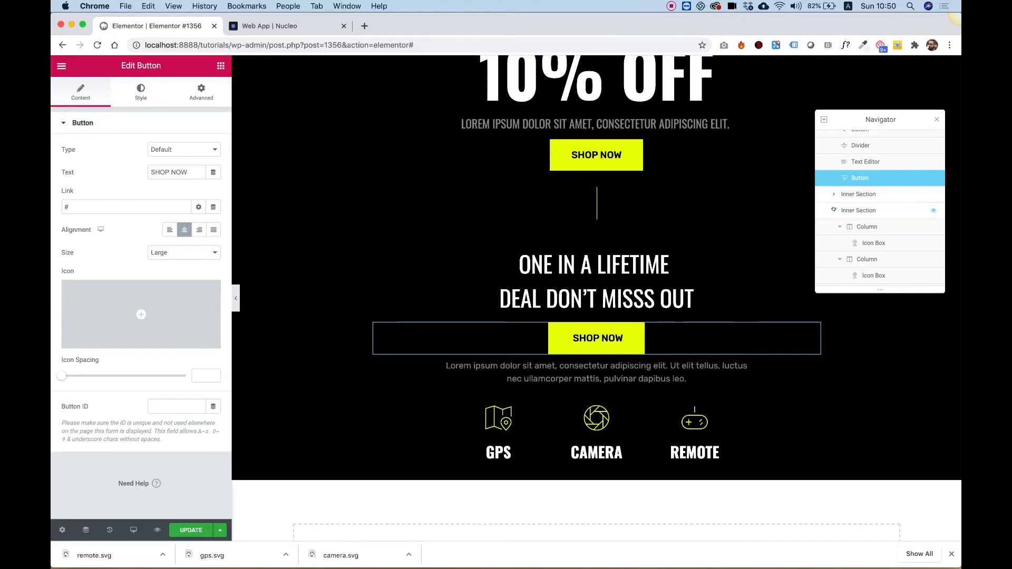
scroll(833, 210, "up", 3)
left_click_drag(854, 252, 864, 277)
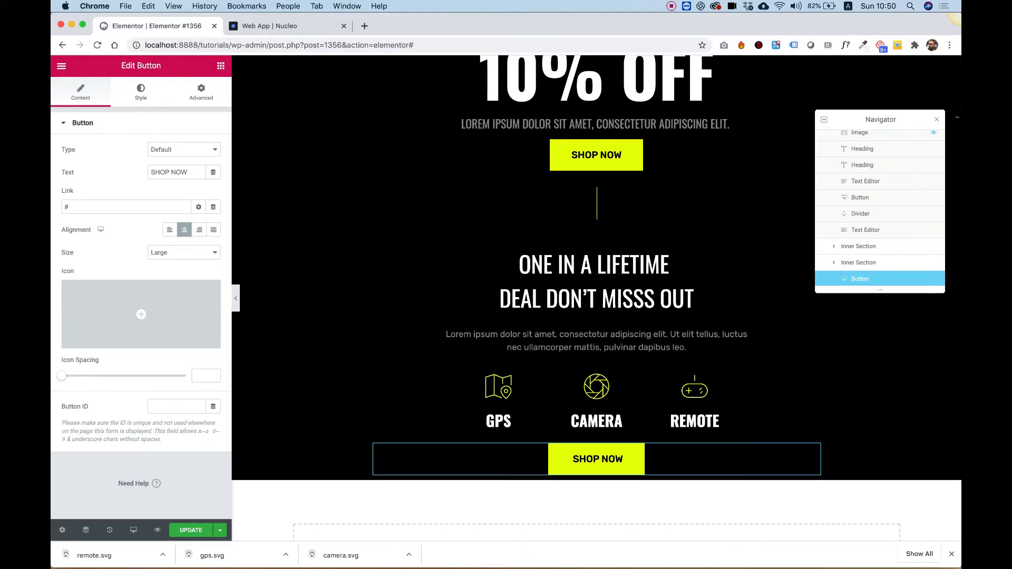
left_click(937, 119)
- Change the new button's text to SPECIAL OFFERS
scroll(581, 342, "down", 2)
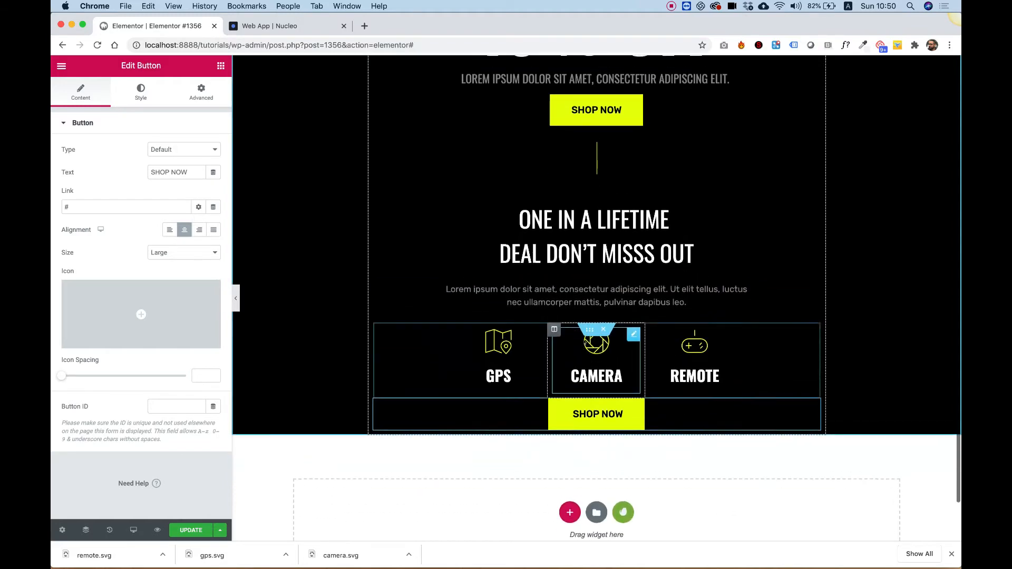
scroll(582, 341, "up", 3)
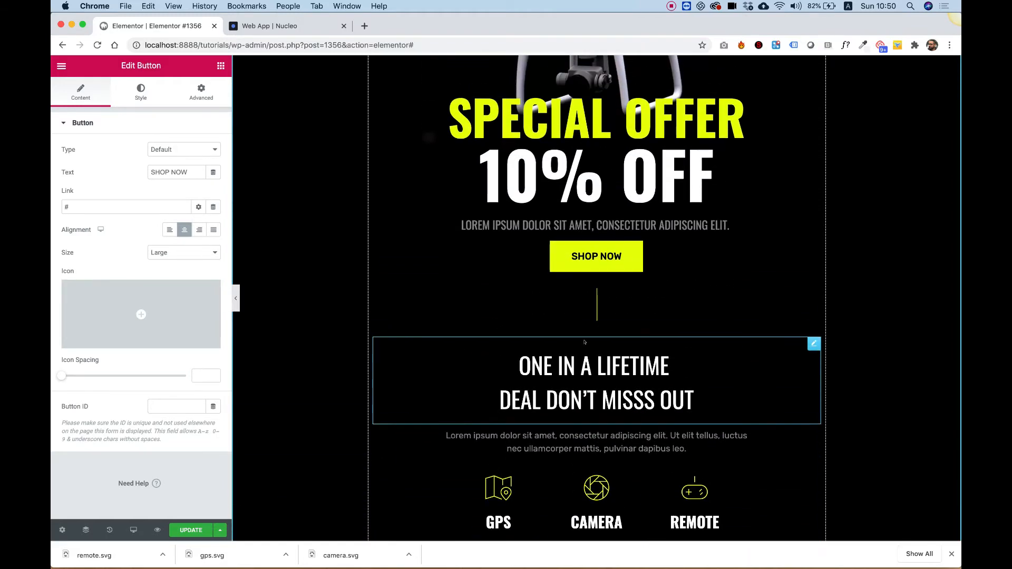
scroll(582, 342, "down", 5)
scroll(583, 338, "up", 3)
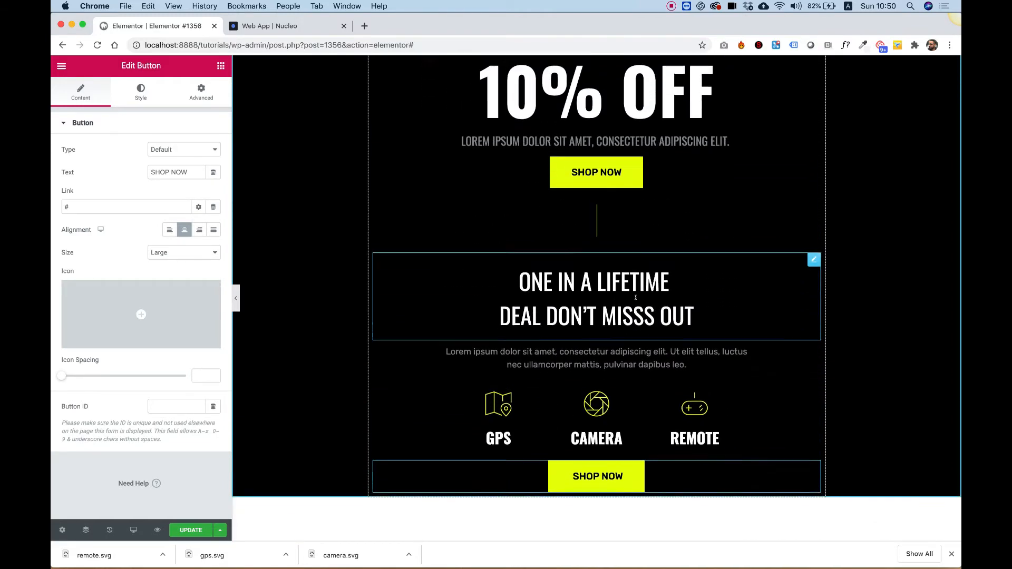
scroll(636, 298, "down", 3)
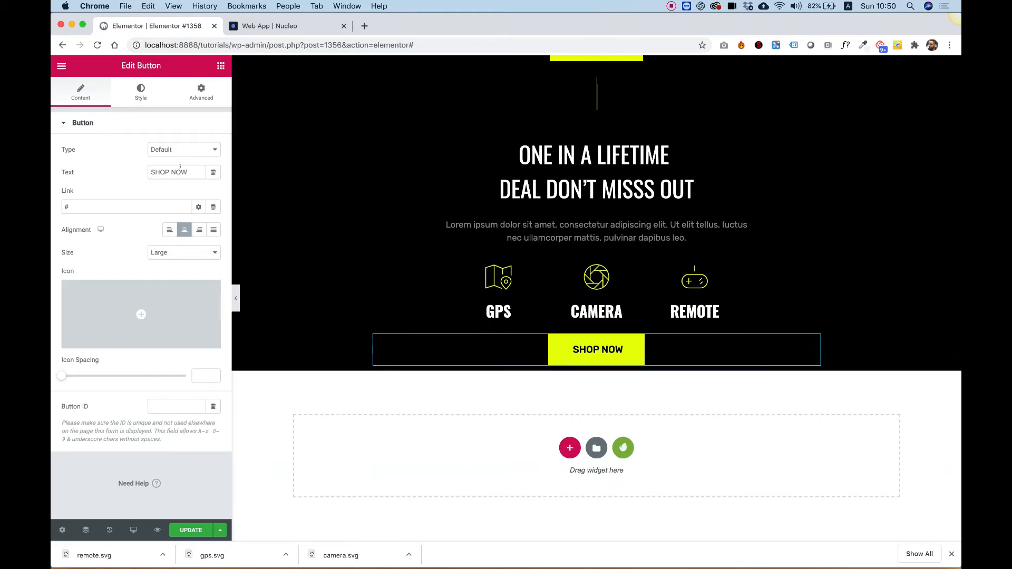
scroll(608, 239, "up", 3)
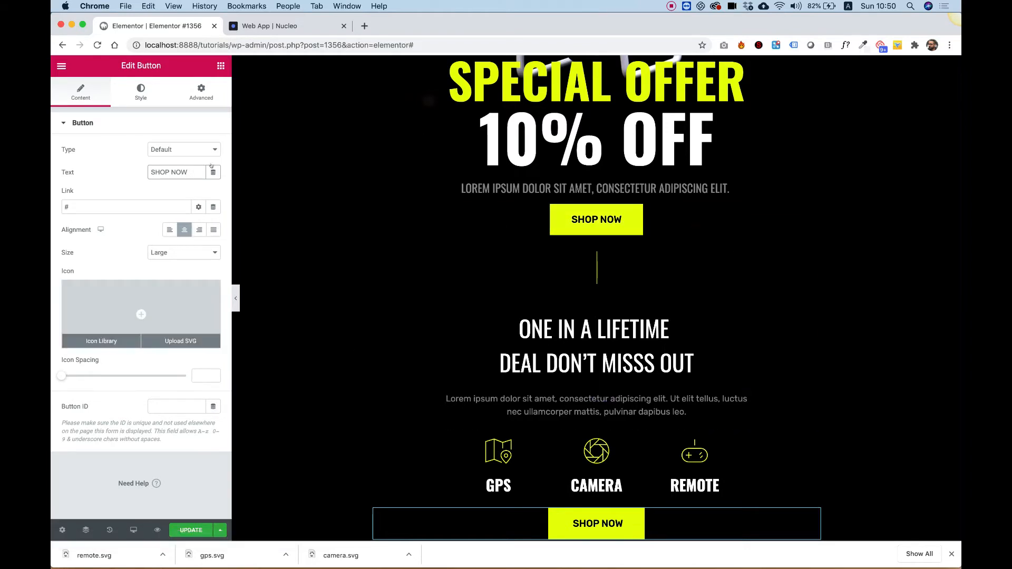
left_click(168, 167)
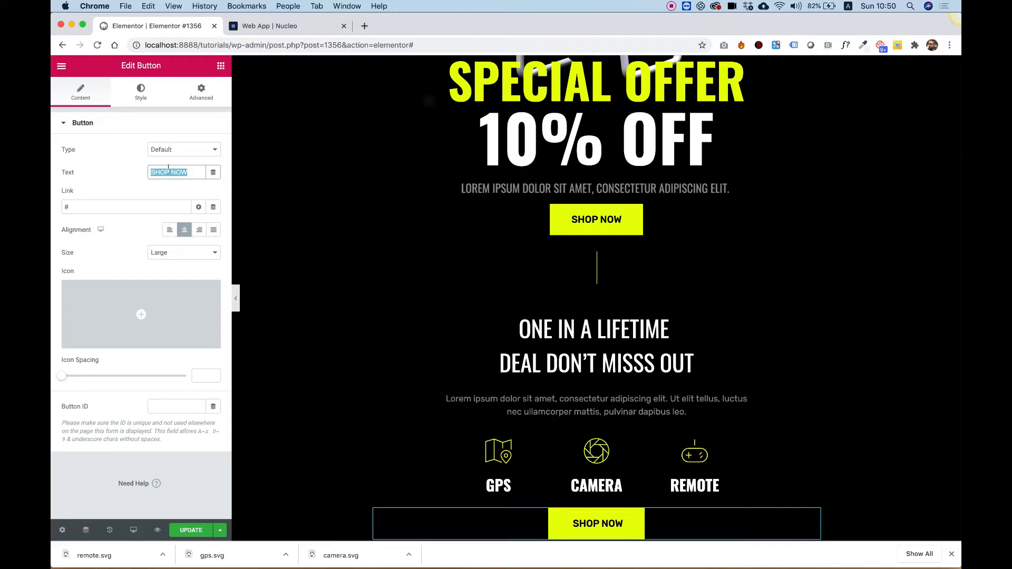
type("SPEC")
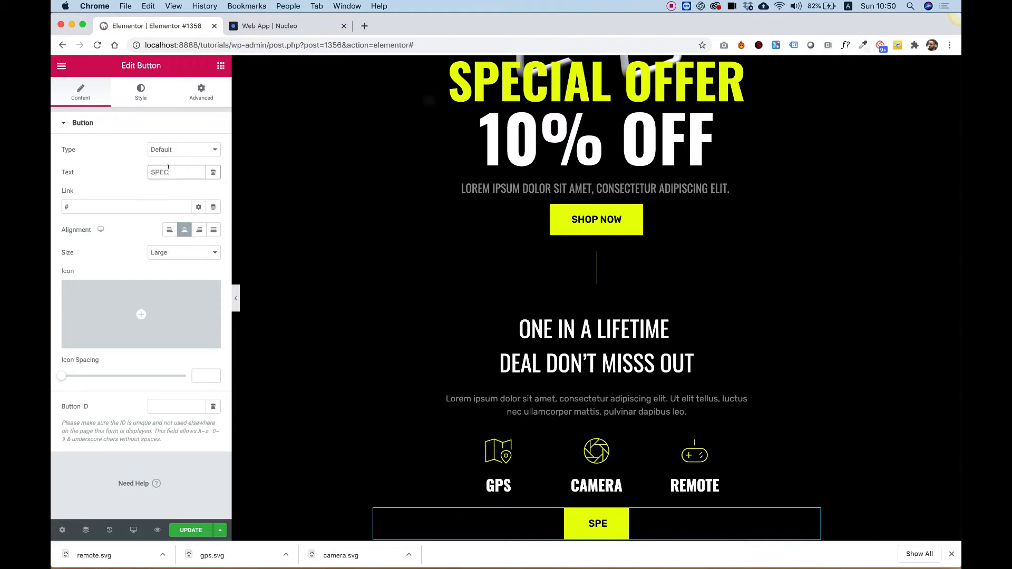
type("IAL OFFERSS")
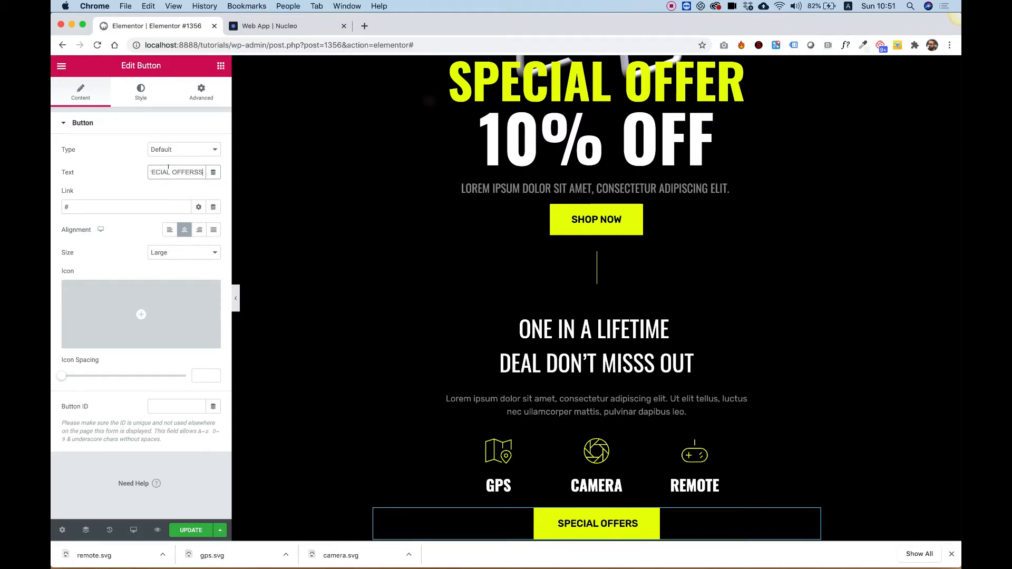
key("BackSpace")
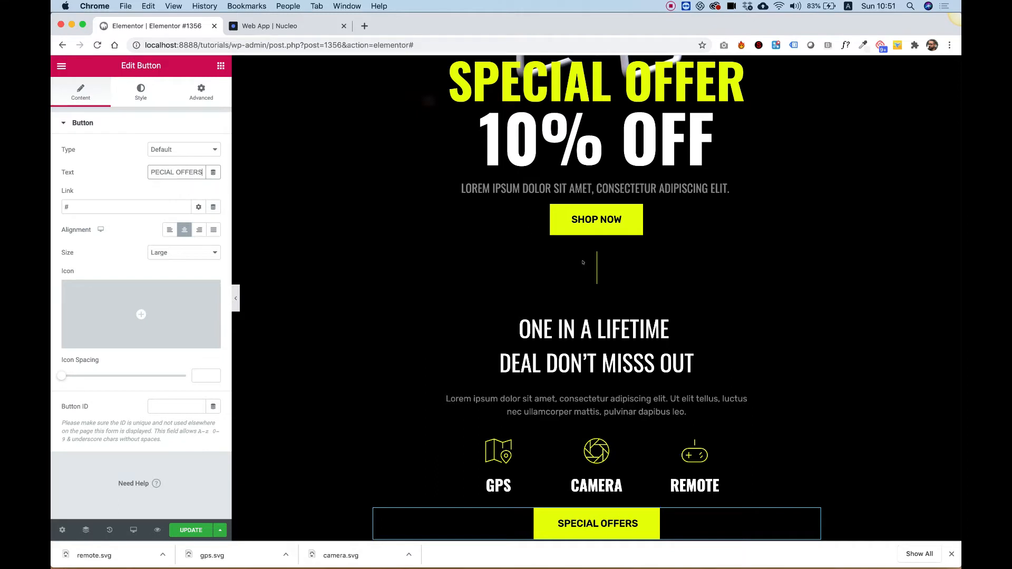
- Set the hero section's bottom padding to 120 px, with the padding values unlinked
scroll(583, 262, "down", 3)
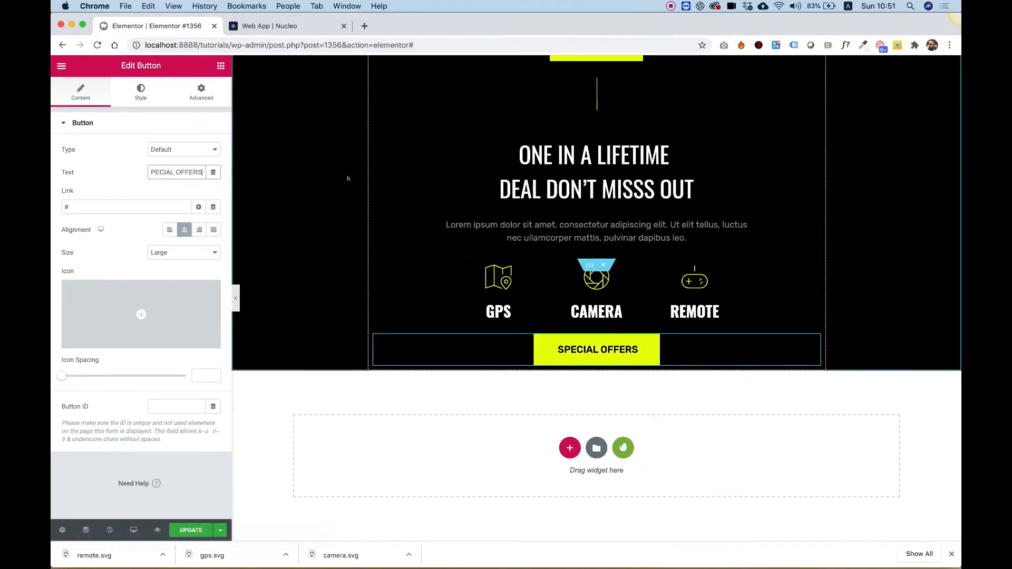
scroll(599, 359, "up", 5)
scroll(598, 359, "down", 5)
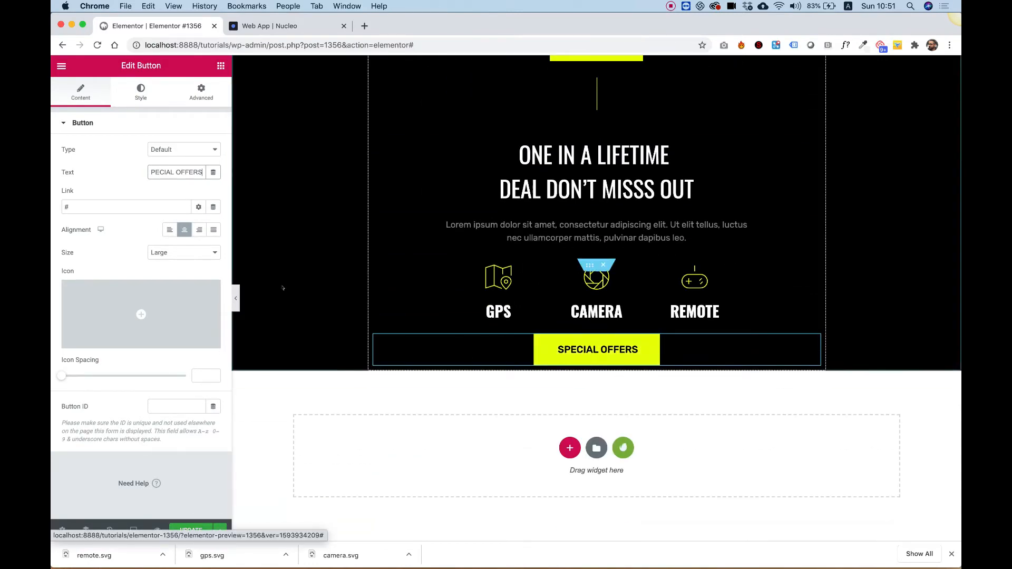
right_click(280, 232)
left_click(303, 239)
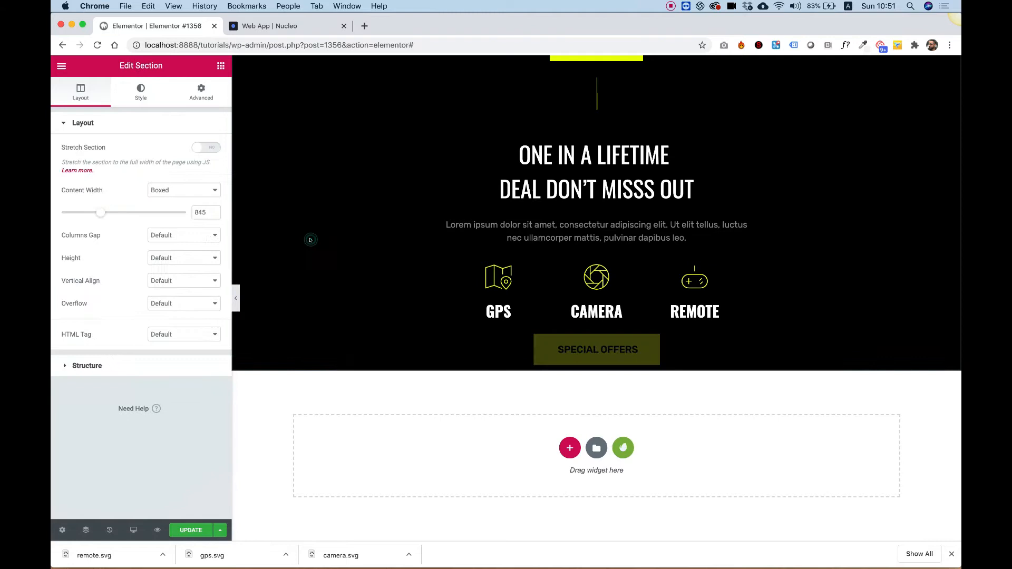
left_click(199, 98)
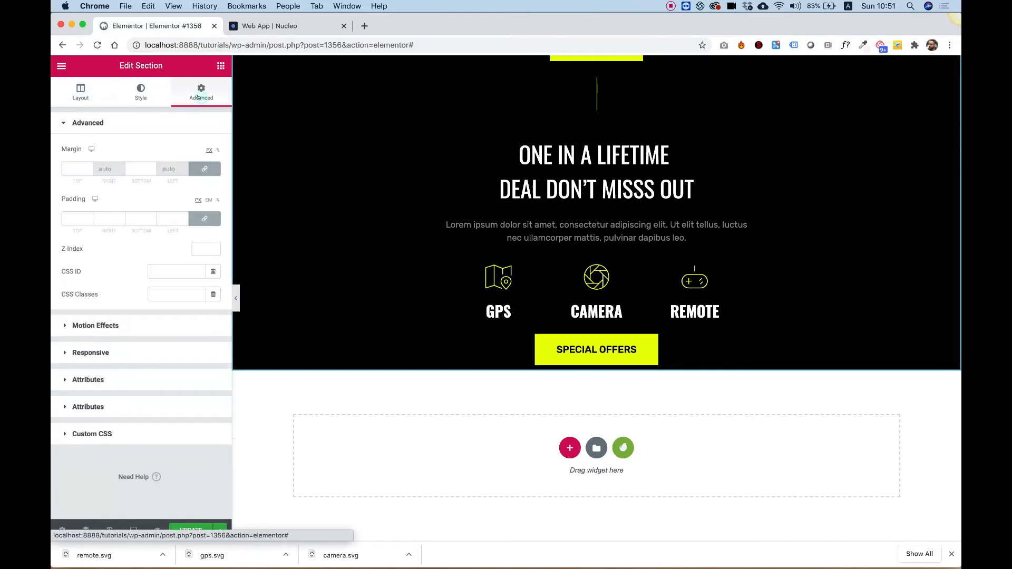
left_click(206, 219)
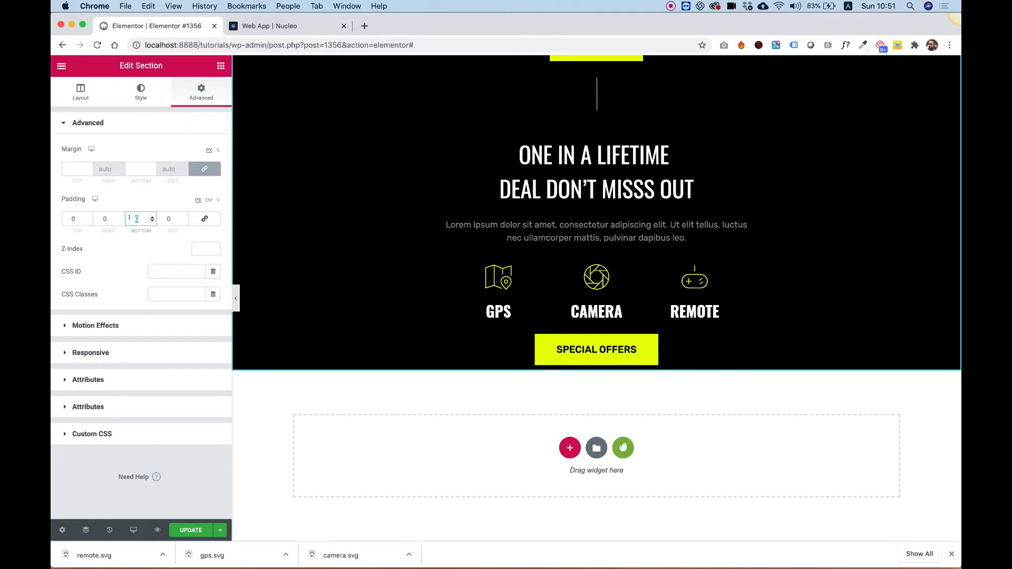
type("120")
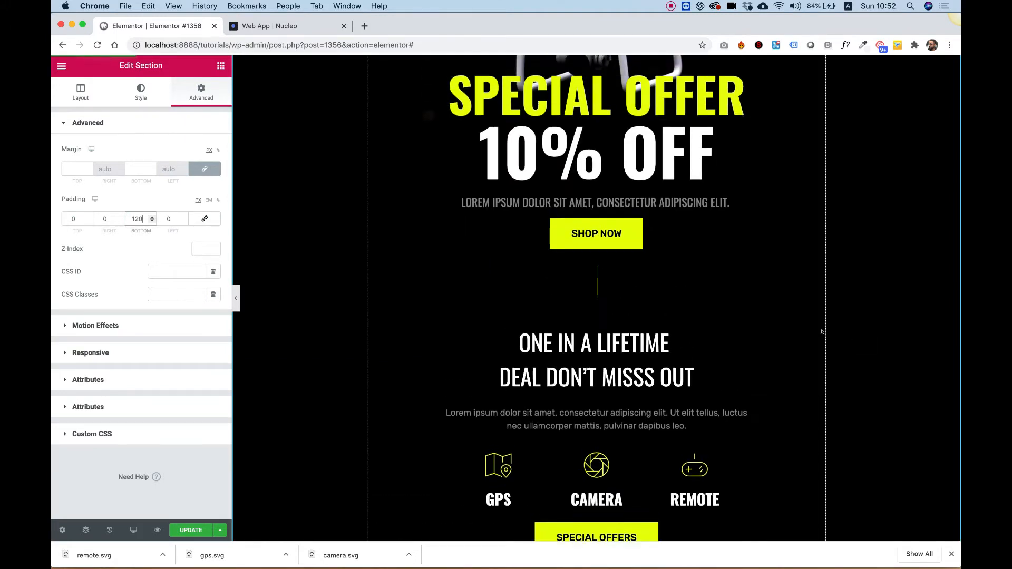
- Review the hero section's spacing and the SPECIAL OFFER heading's style settings
scroll(822, 332, "down", 5)
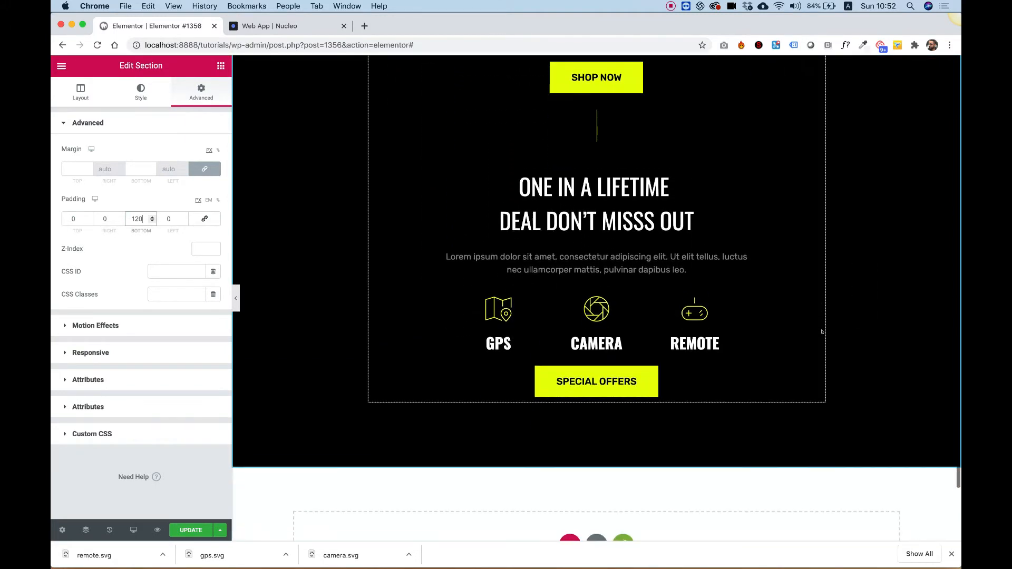
scroll(821, 332, "up", 6)
scroll(822, 332, "down", 2)
scroll(822, 332, "down", 2)
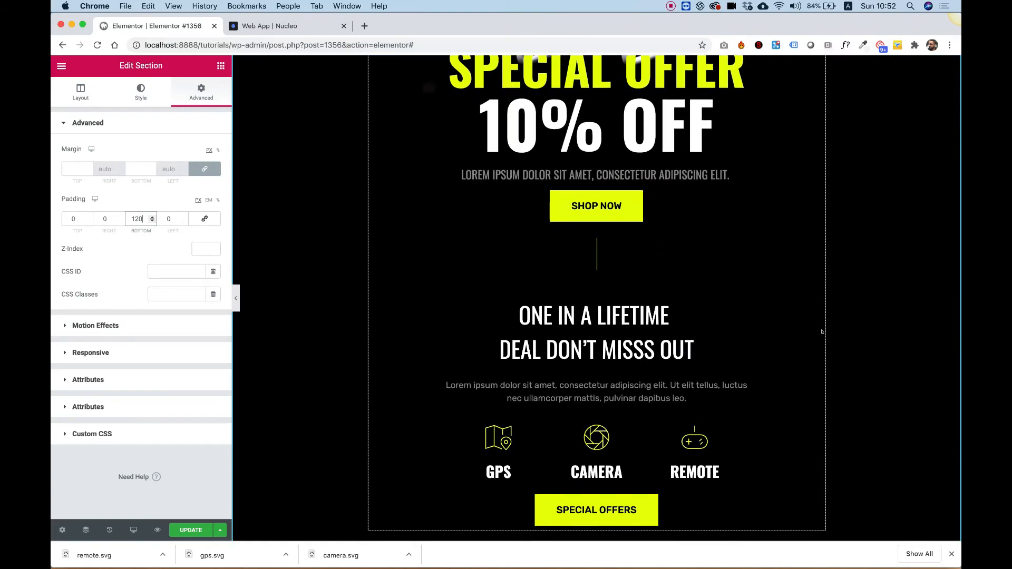
scroll(649, 233, "down", 4)
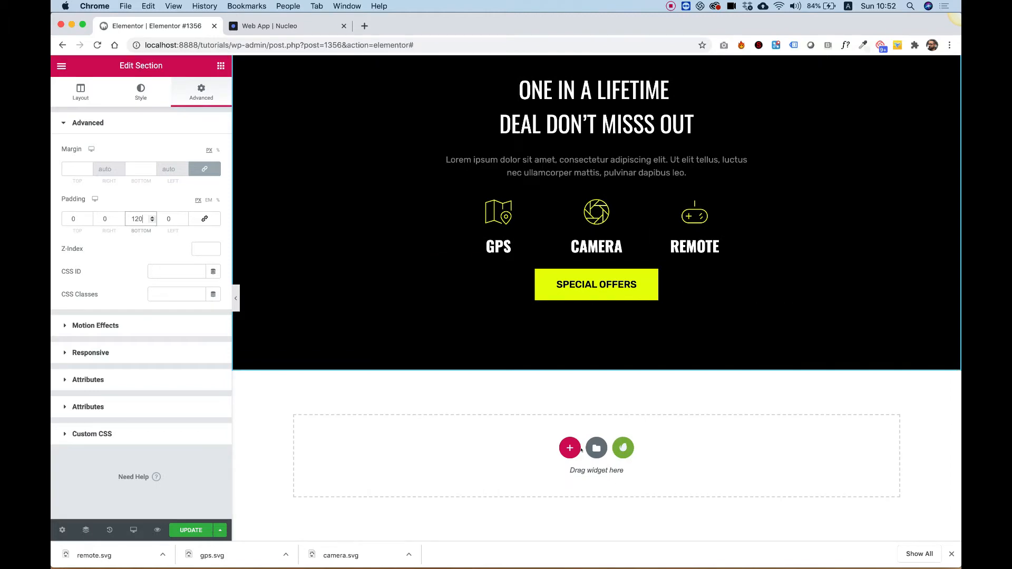
scroll(562, 329, "up", 8)
scroll(421, 503, "down", 6)
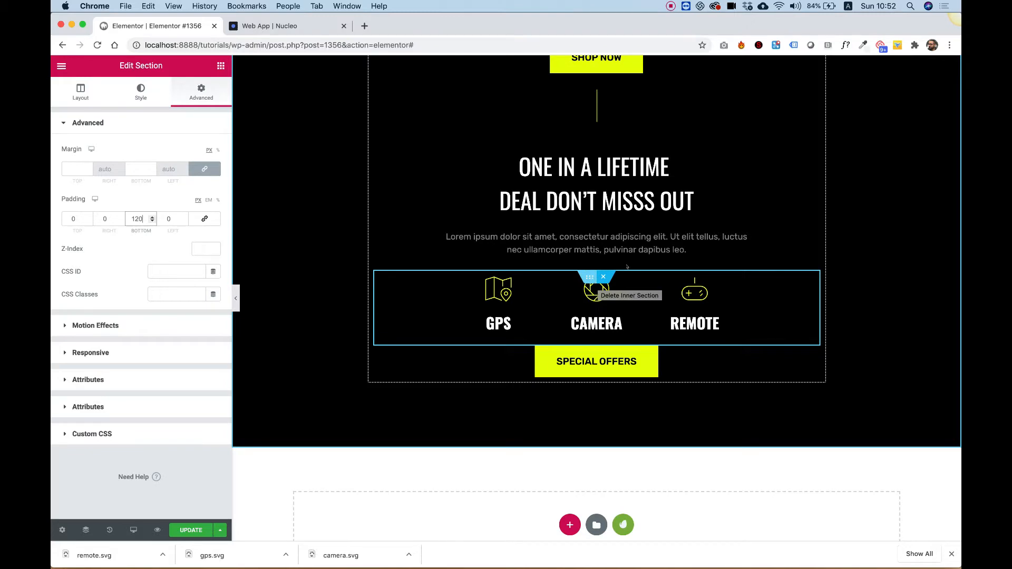
scroll(626, 266, "up", 6)
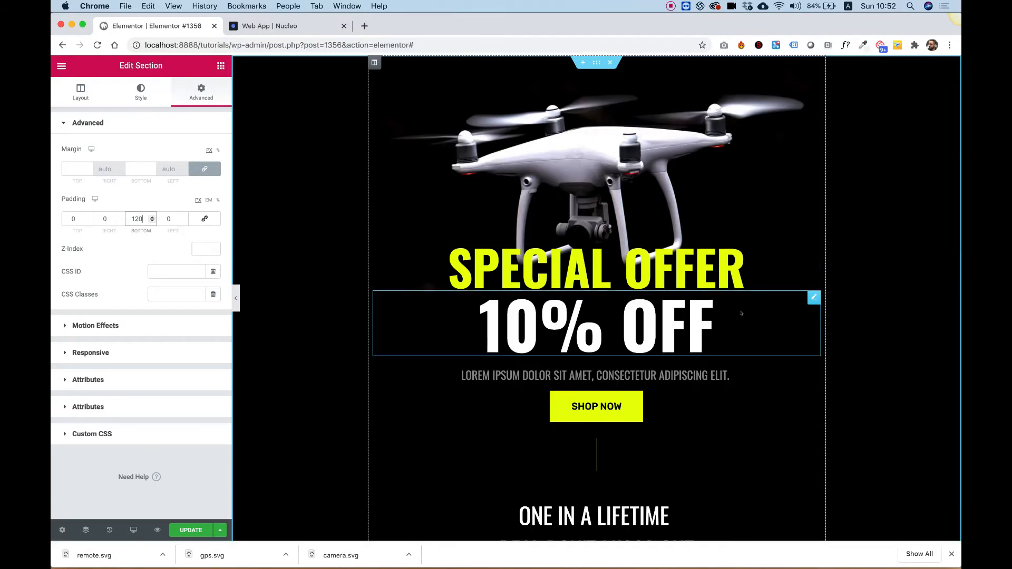
right_click(673, 269)
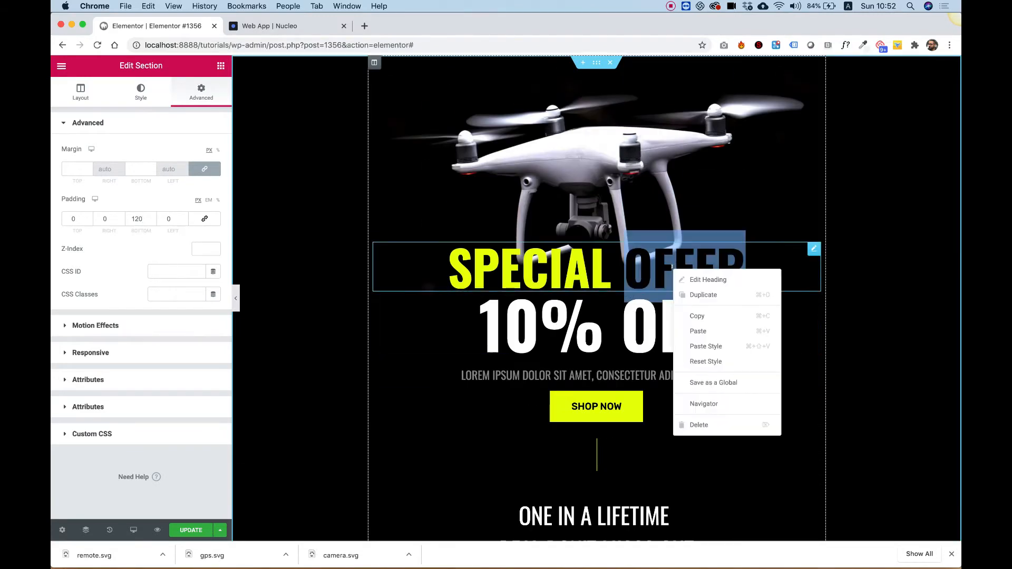
left_click(708, 280)
scroll(708, 279, "down", 8)
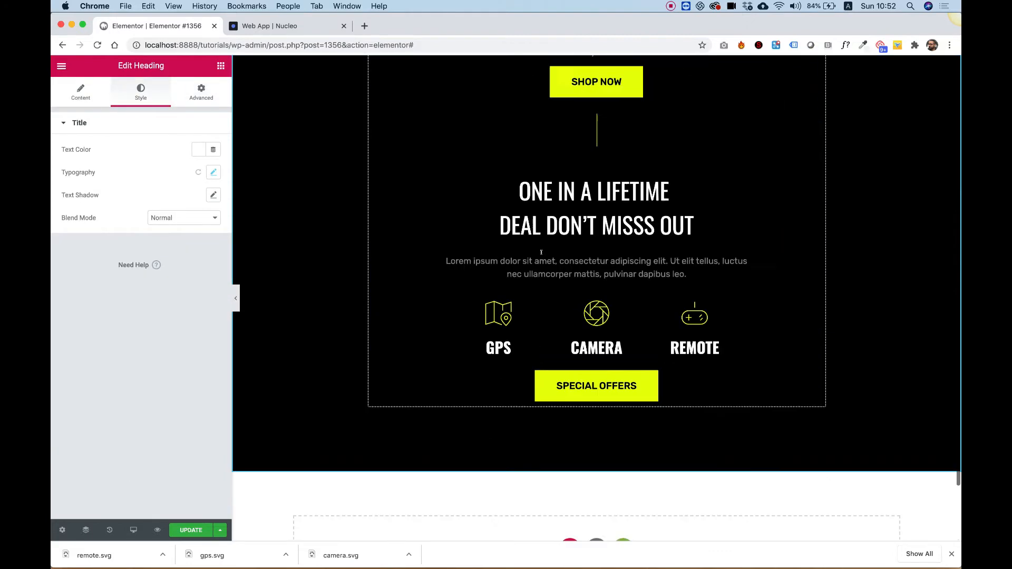
- Add a centered Heading widget reading SHOP NOW in a new section below the hero
left_click(220, 66)
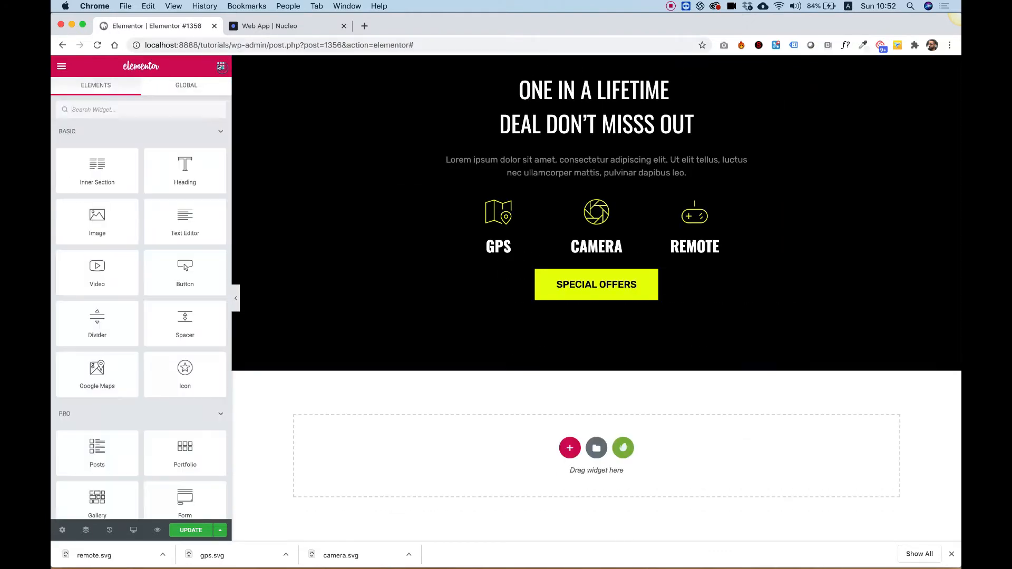
left_click_drag(360, 237, 592, 433)
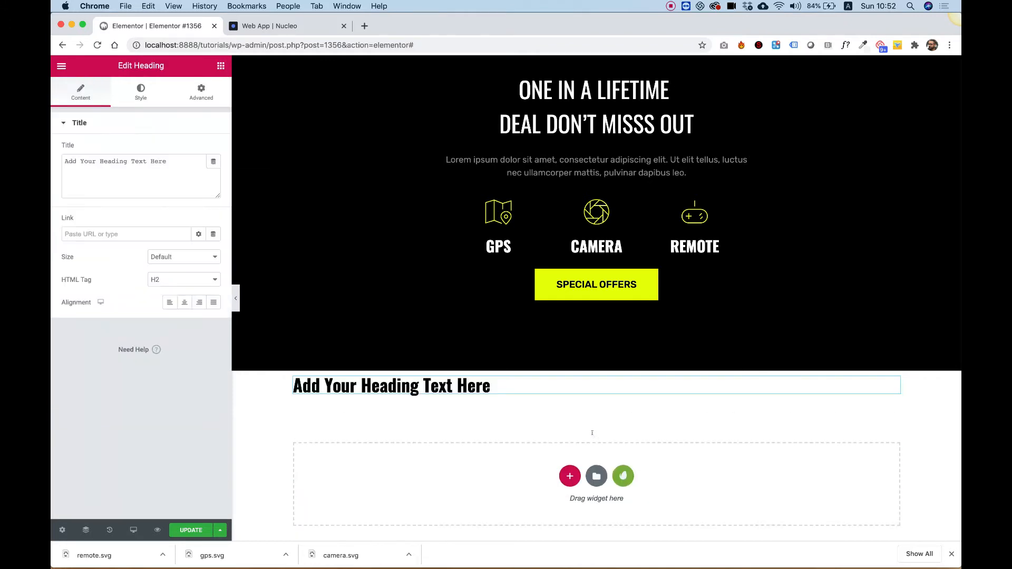
triple_click(136, 173)
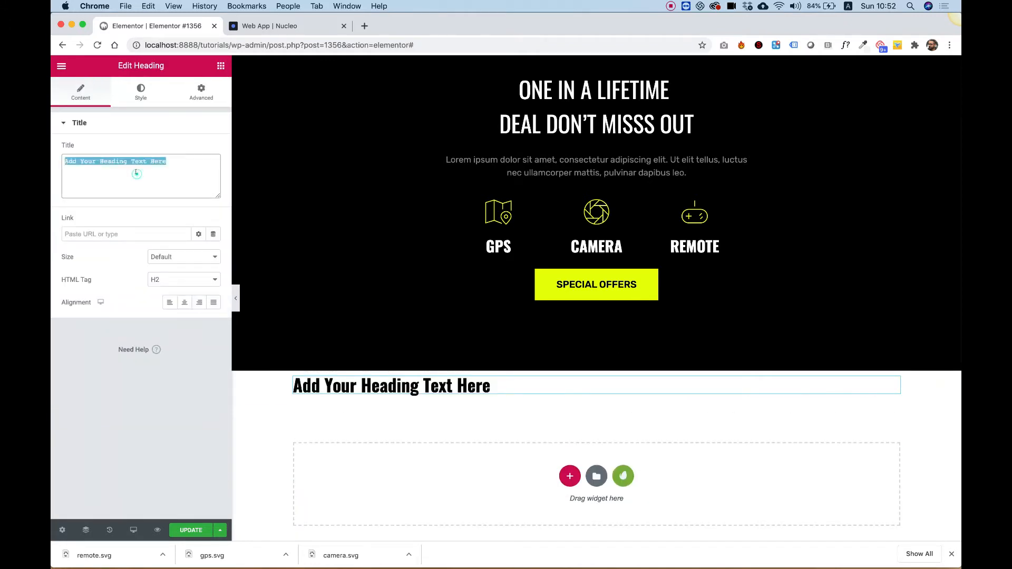
type("SHOP ")
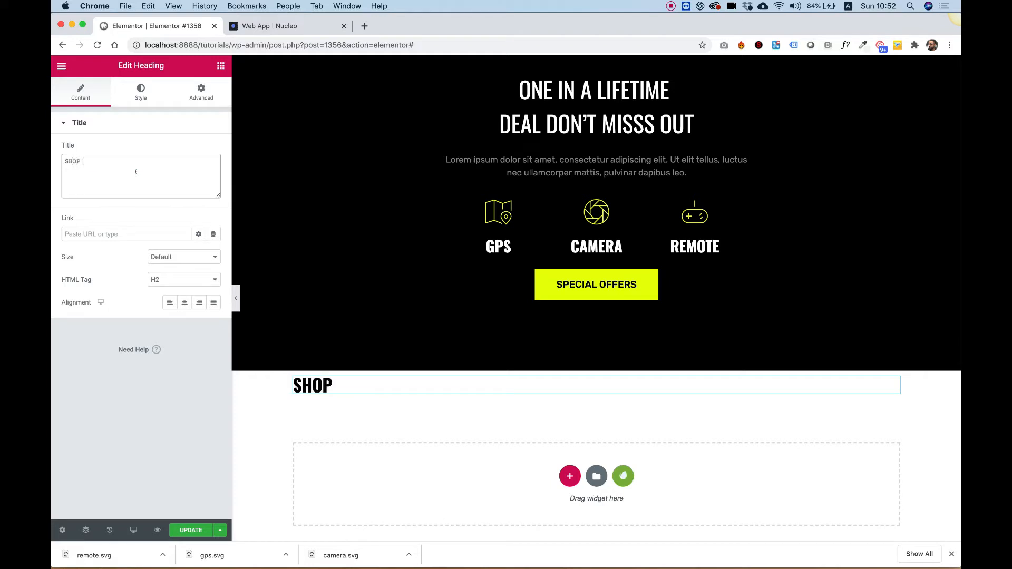
type("NOW")
left_click(184, 302)
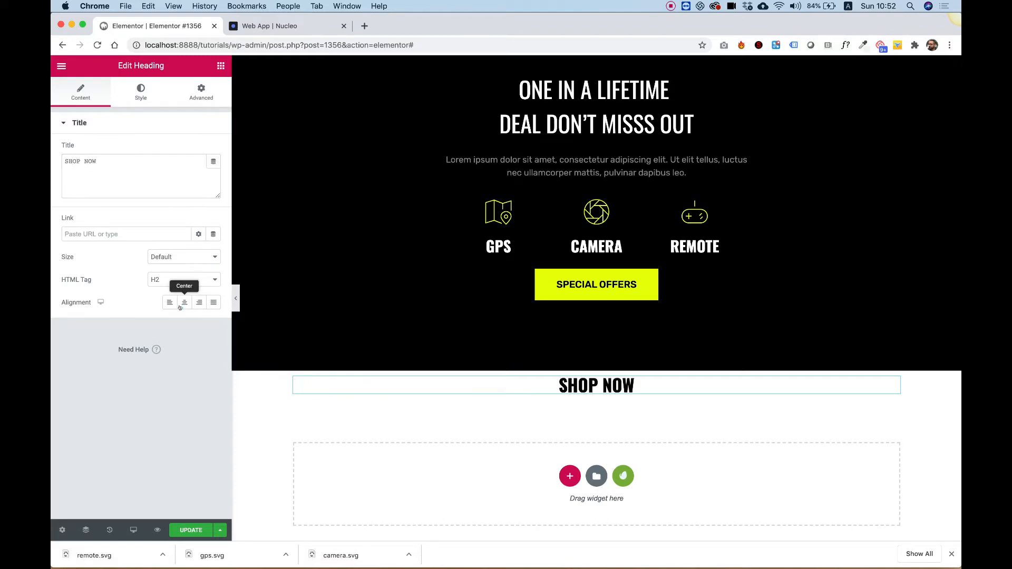
- Set the new section's top and bottom padding to 120 px
right_click(248, 383)
left_click(280, 385)
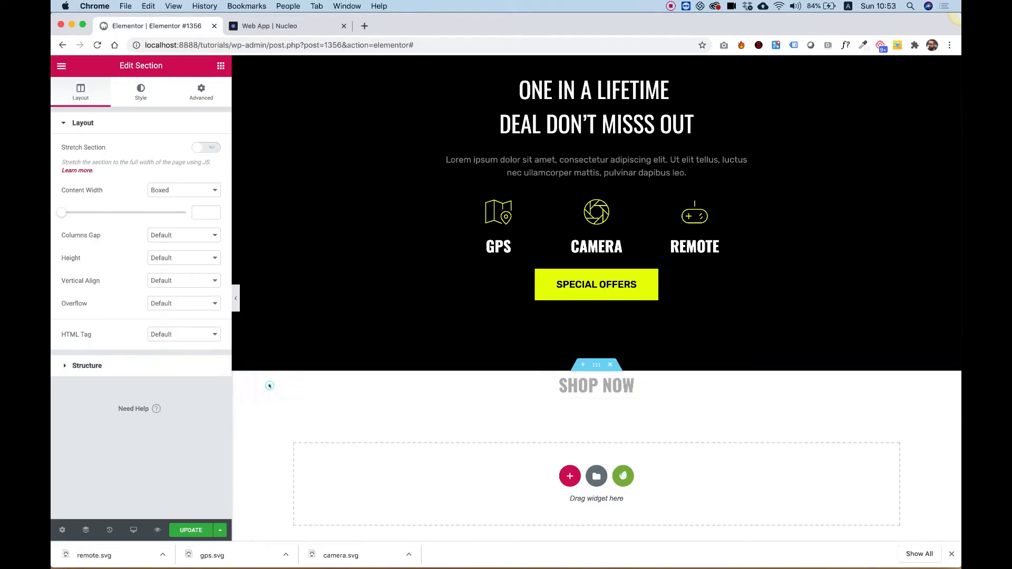
left_click(201, 95)
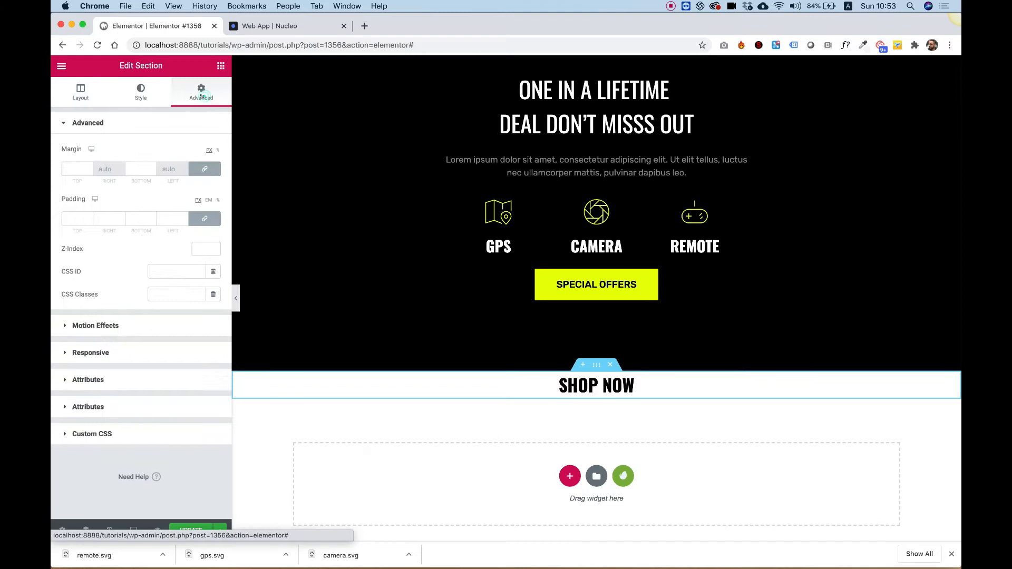
left_click(204, 219)
left_click(73, 218)
type("1")
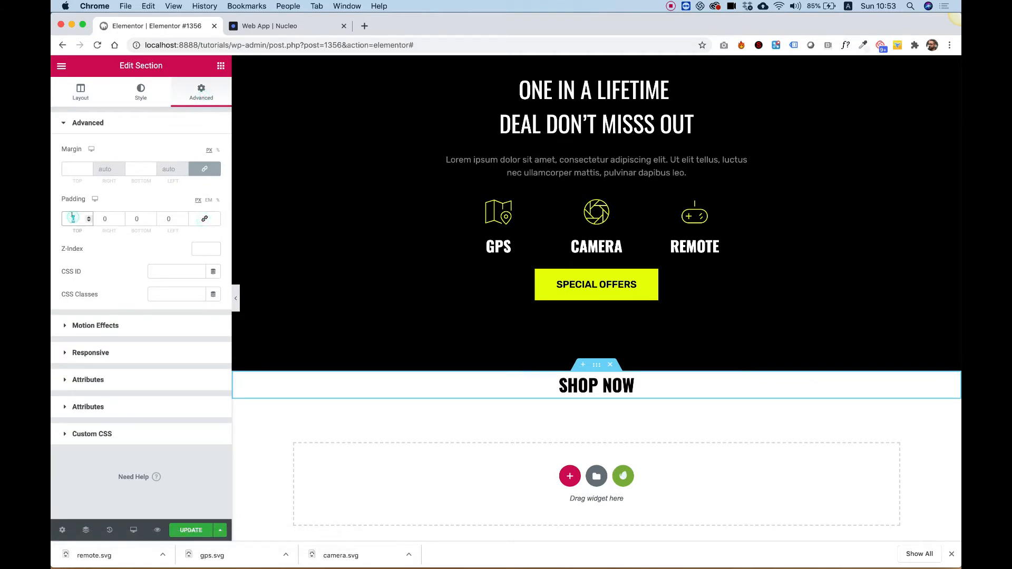
type("20")
key("Tab")
key("Tab")
type("120")
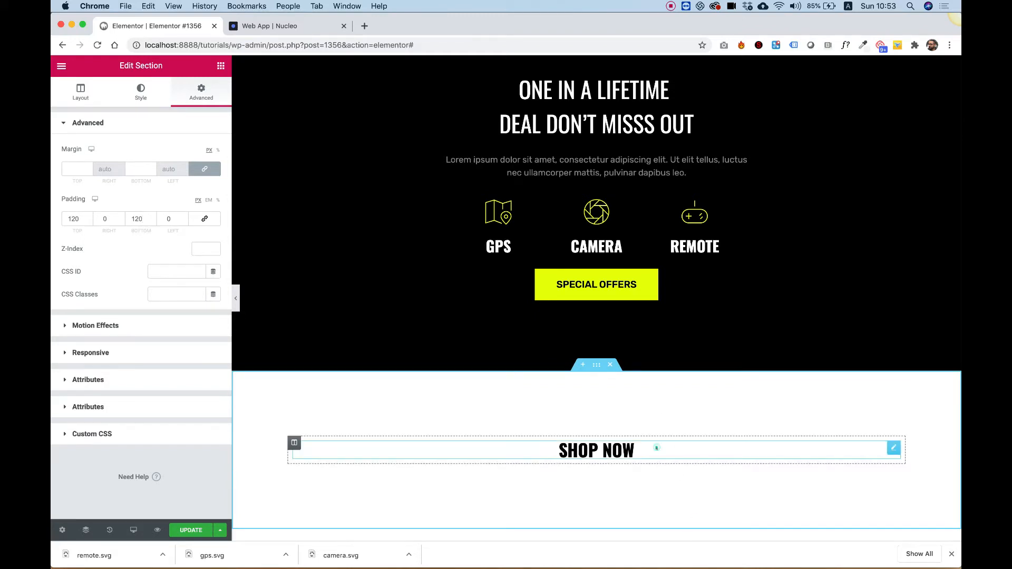
- Set the SHOP NOW heading's typography size to 88 px
left_click(685, 448)
left_click(130, 91)
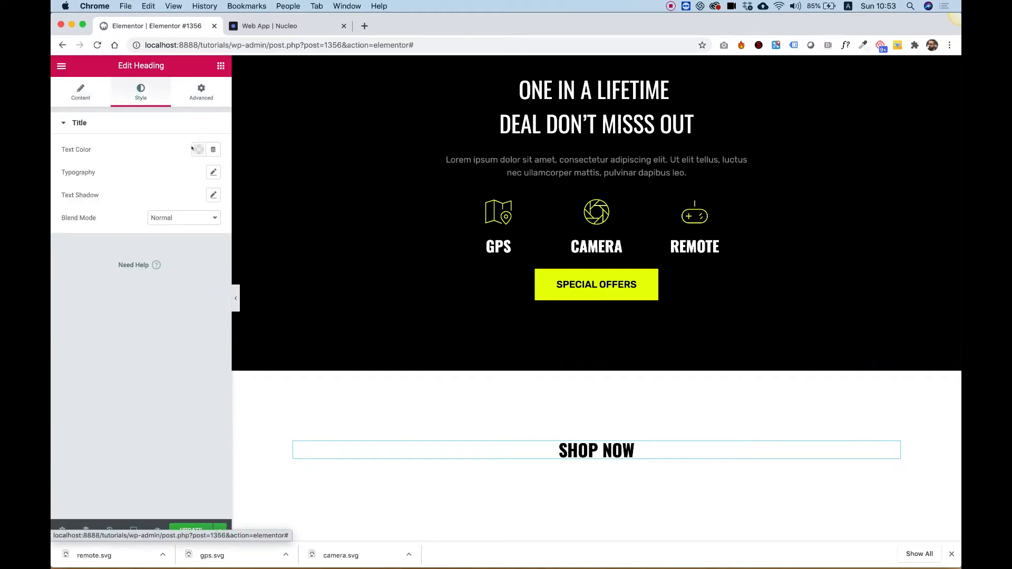
left_click(207, 172)
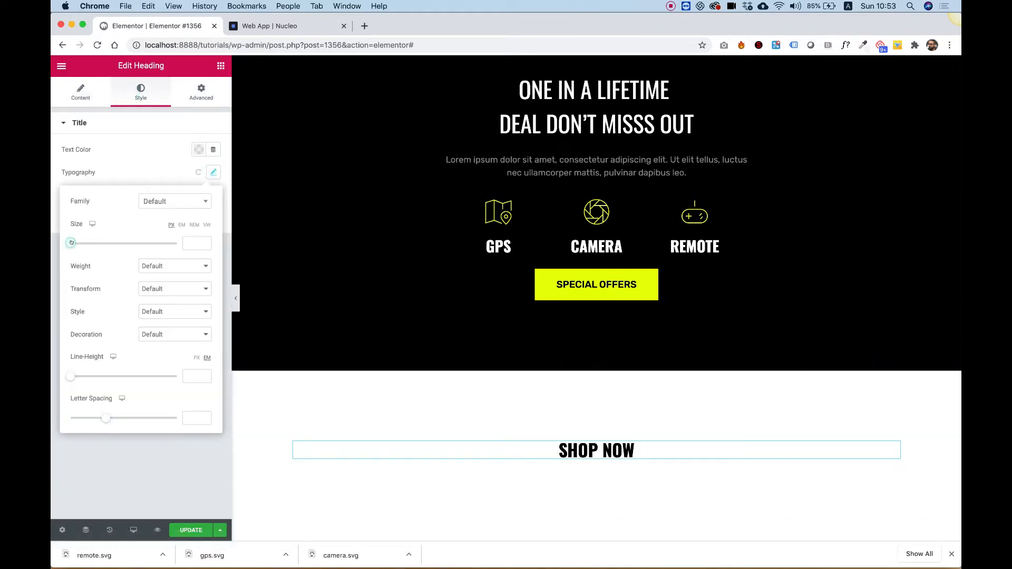
left_click_drag(71, 242, 115, 248)
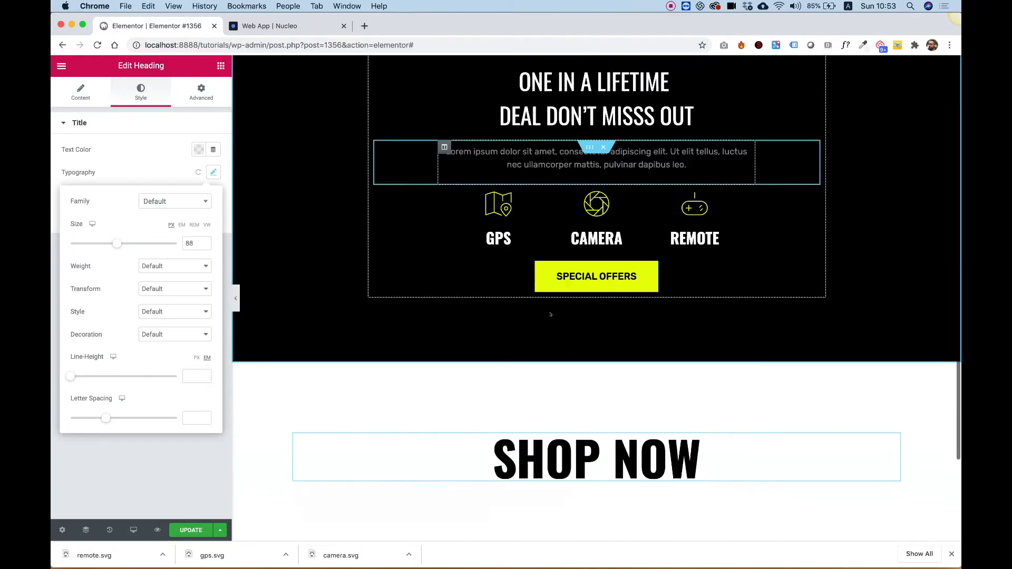
scroll(550, 315, "down", 4)
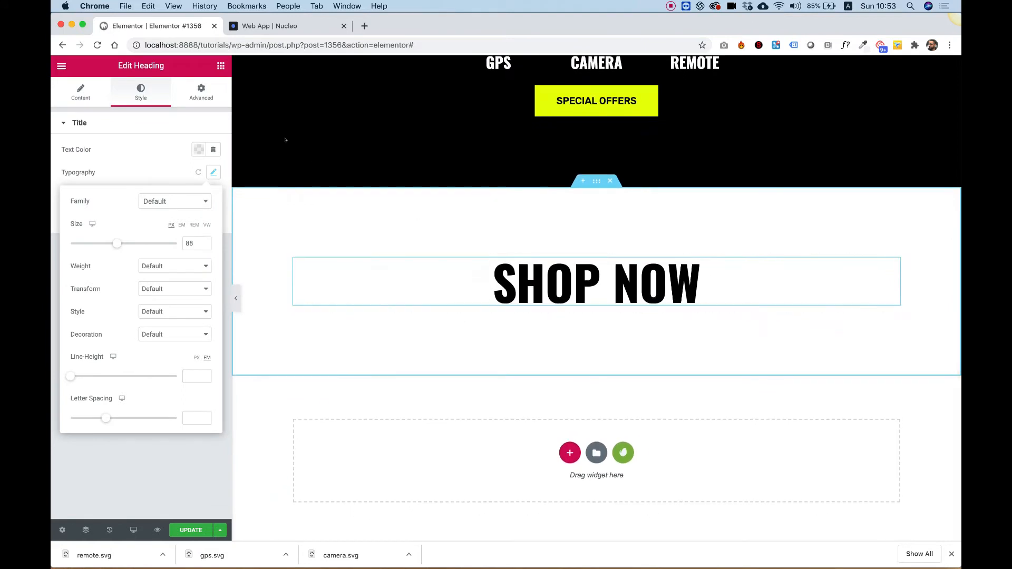
- Add a two-column Inner Section below the SHOP NOW heading
left_click(219, 65)
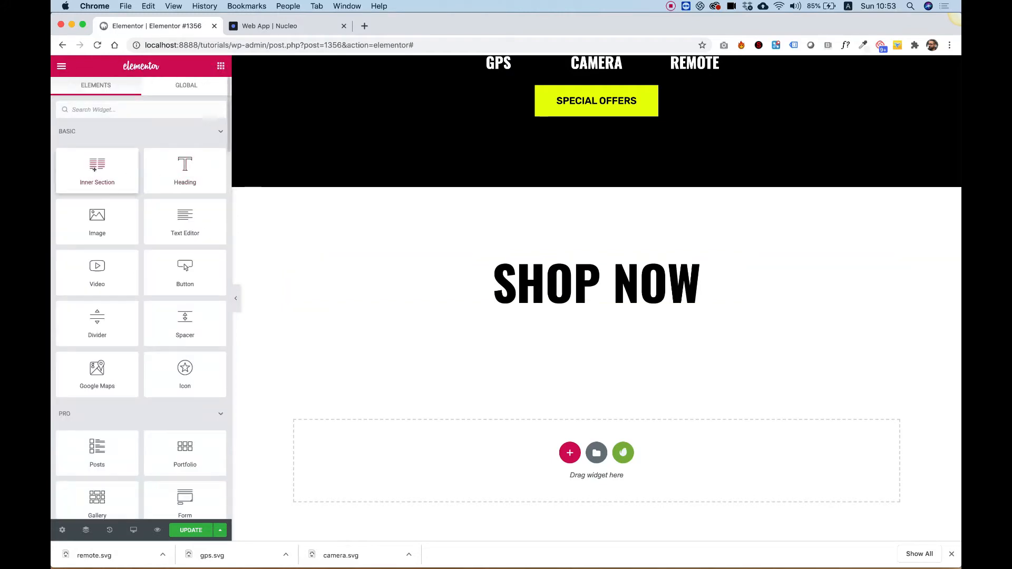
left_click_drag(97, 169, 624, 307)
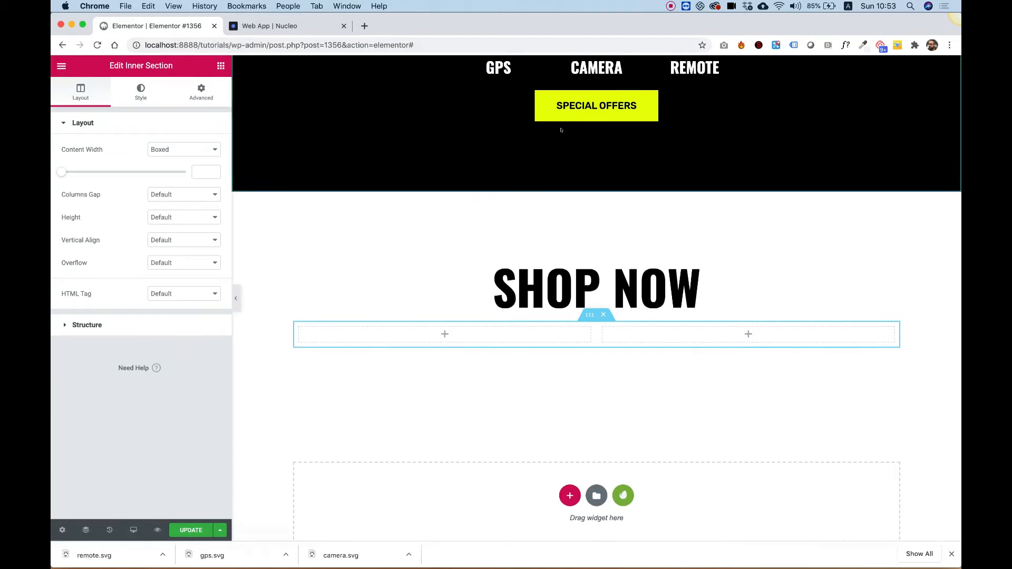
- Copy the hero's lorem ipsum paragraph and paste it into the inner section's left column
scroll(580, 211, "up", 5)
right_click(596, 221)
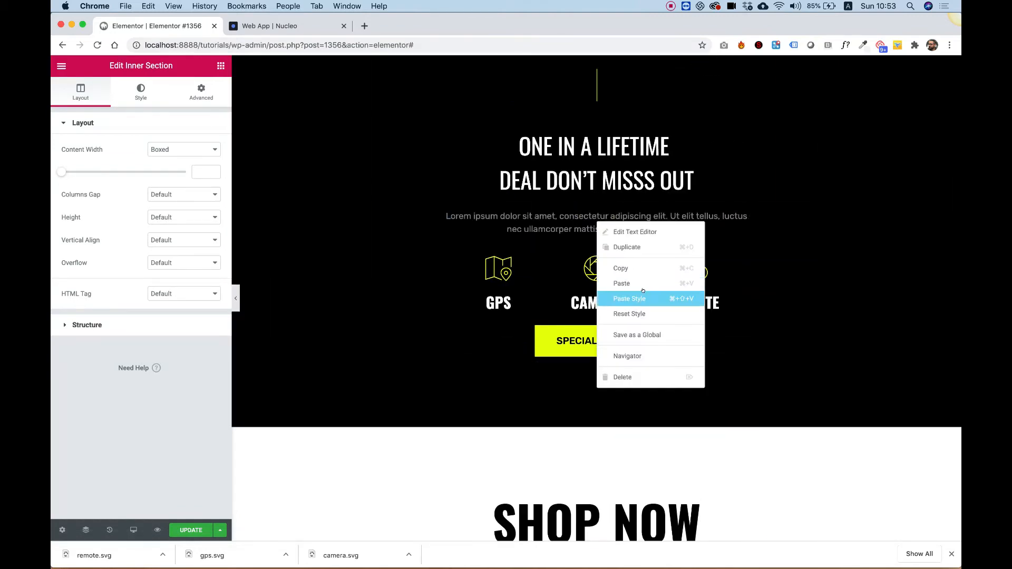
left_click(622, 283)
scroll(467, 355, "down", 5)
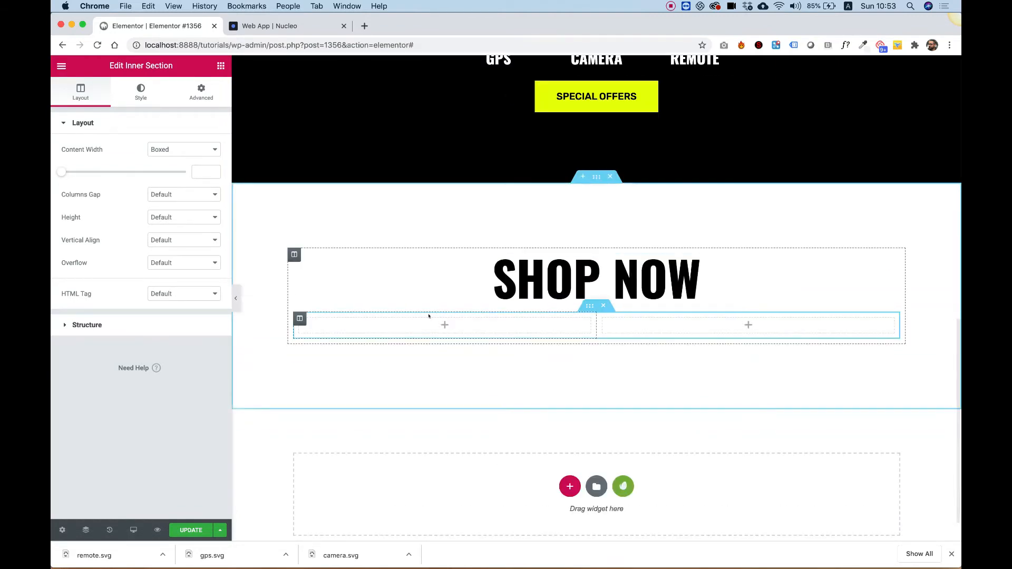
right_click(431, 325)
left_click(468, 406)
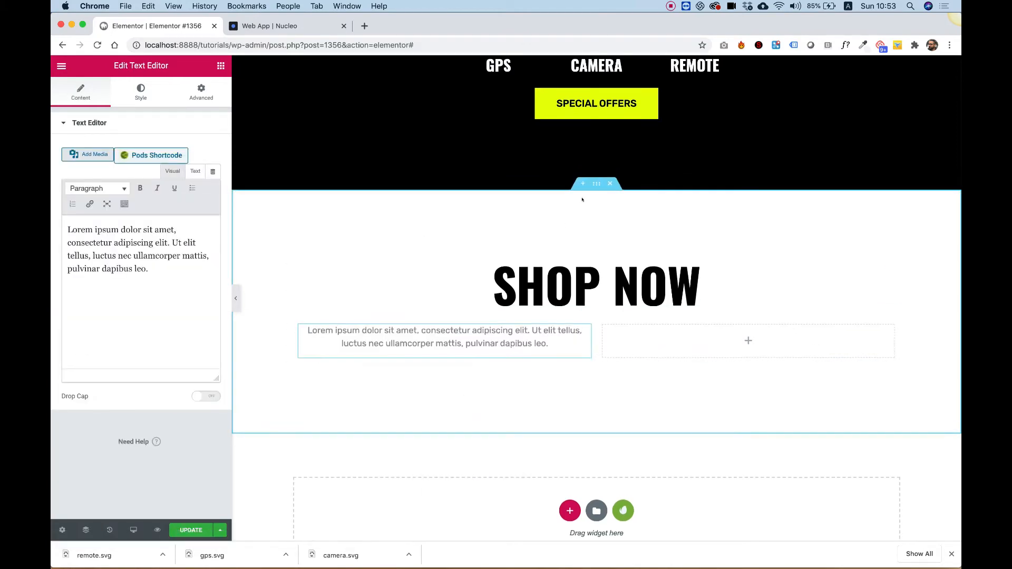
- Delete the empty right column of the new inner section
scroll(582, 199, "up", 7)
scroll(581, 193, "down", 4)
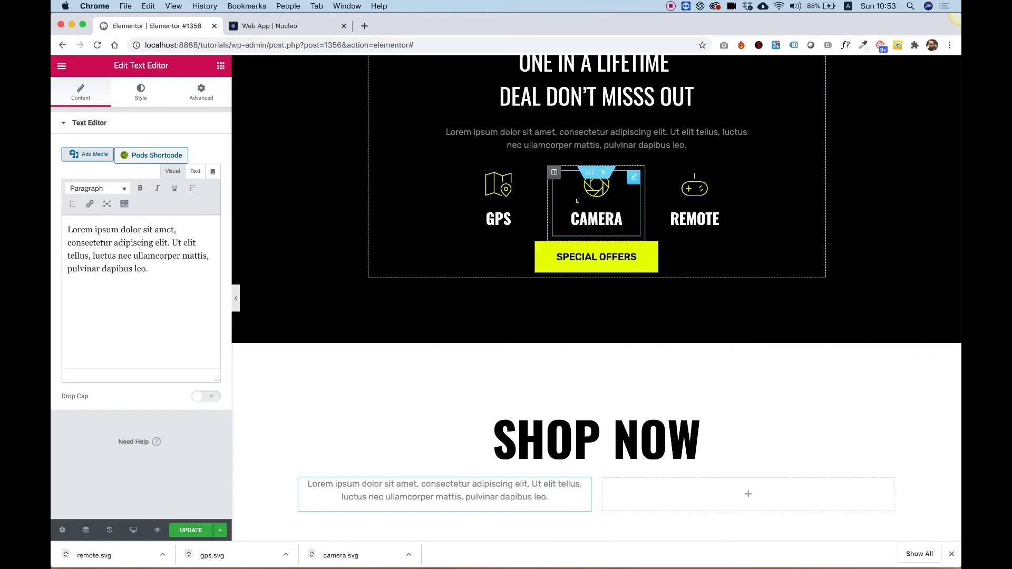
right_click(603, 478)
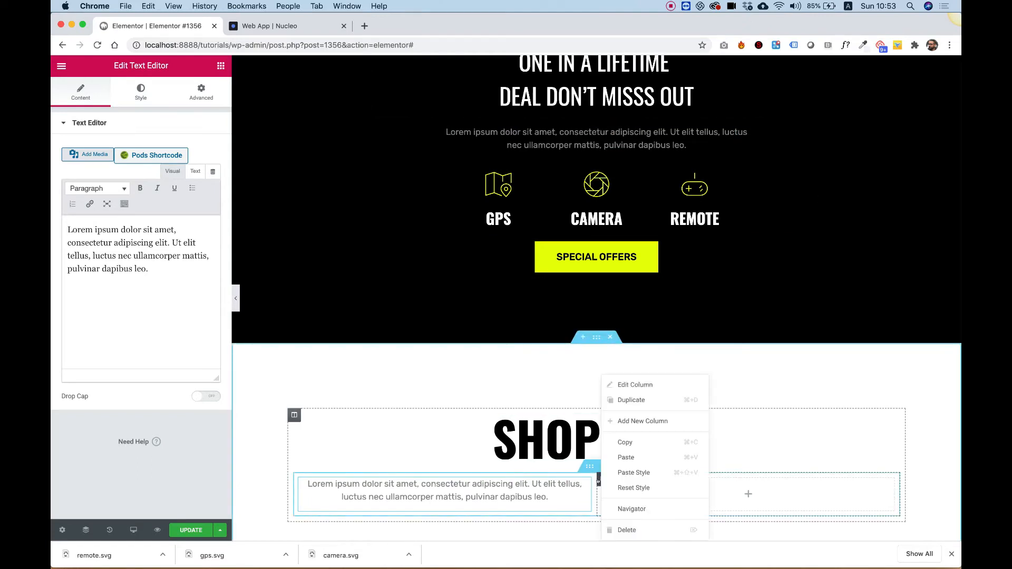
left_click(625, 529)
- Set the SHOP NOW inner section's content width to 580 px
scroll(671, 418, "down", 3)
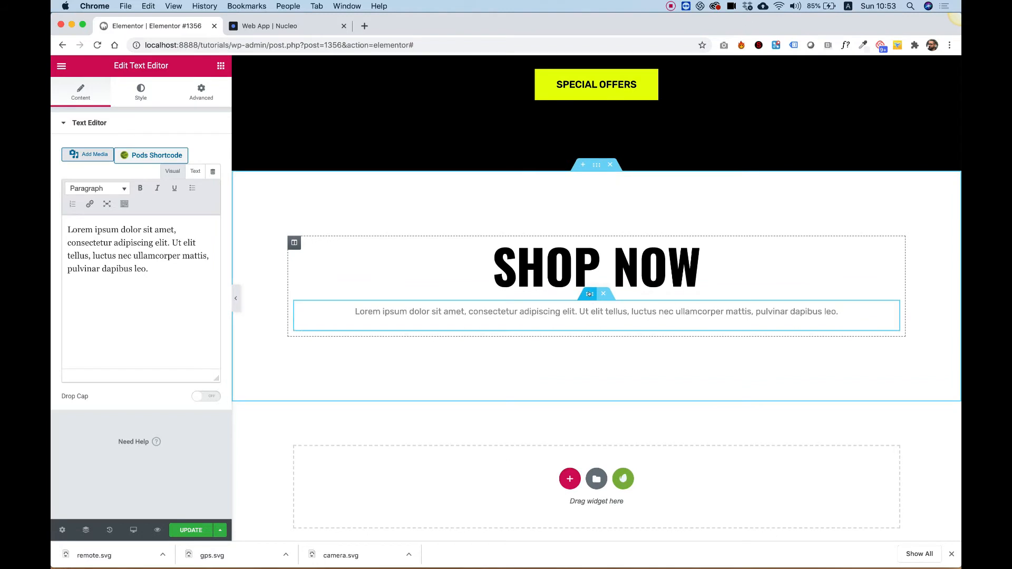
left_click(294, 242)
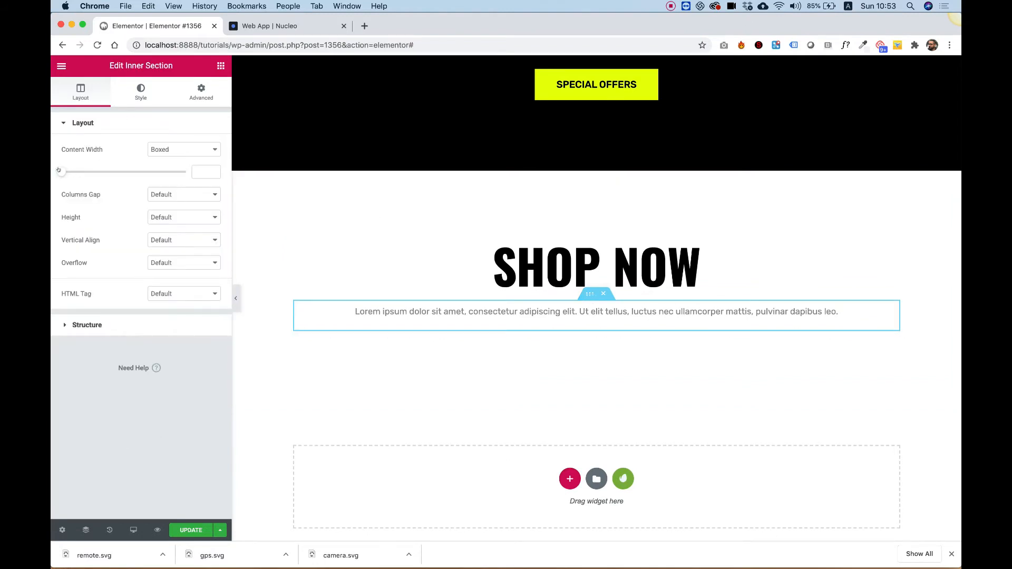
left_click_drag(58, 171, 64, 170)
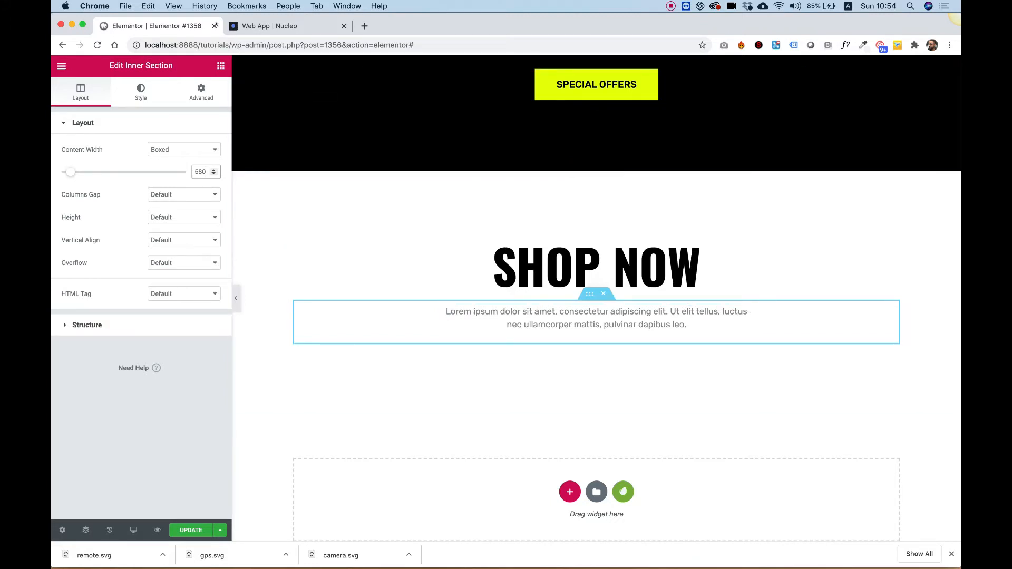
- Add a two-column Inner Section below the SHOP NOW paragraph
left_click(221, 66)
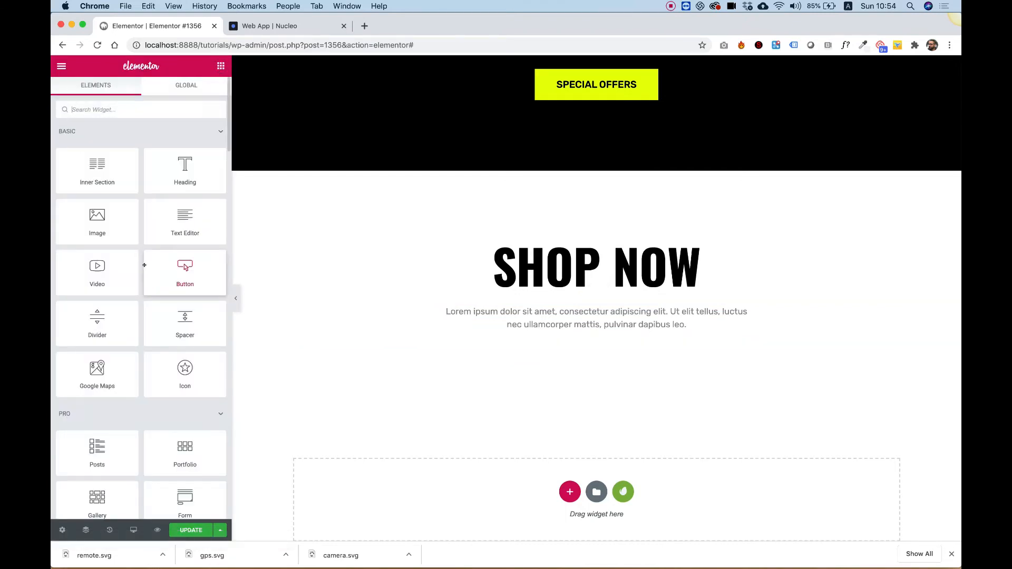
left_click_drag(98, 172, 564, 341)
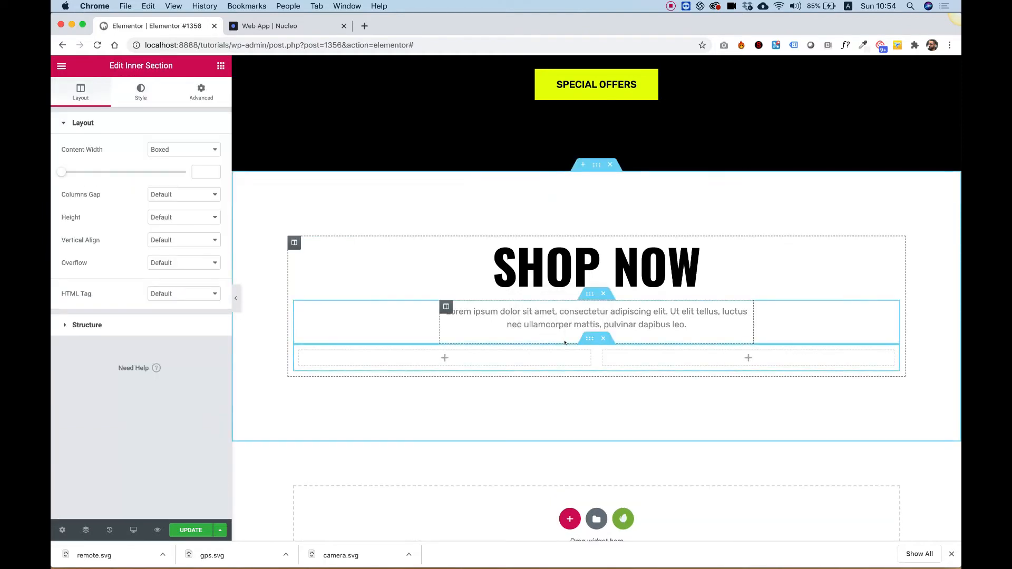
- Find the Call to Action widget and place it in the new section's left column
left_click(221, 66)
type("call")
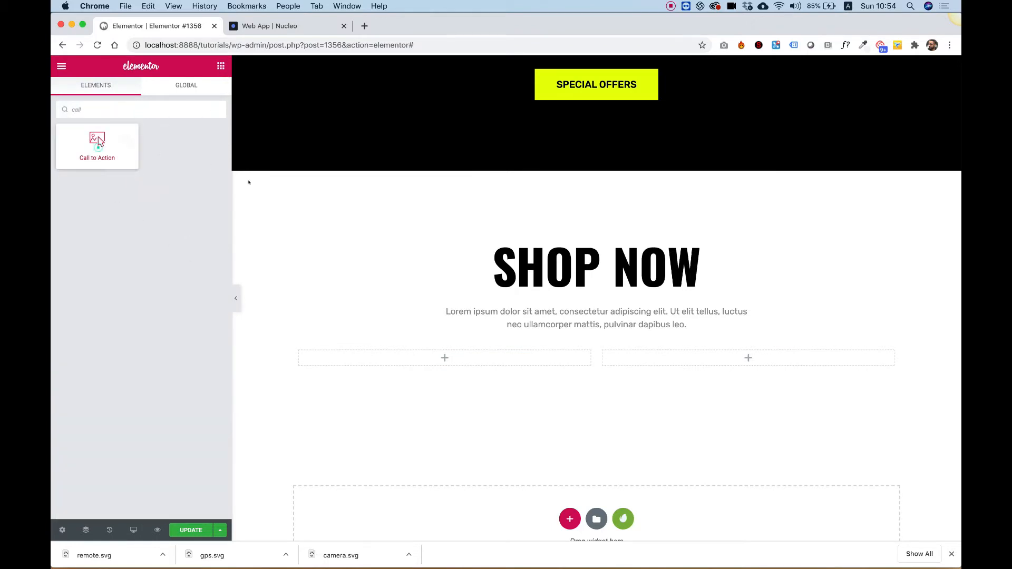
left_click_drag(249, 183, 393, 353)
scroll(393, 354, "down", 3)
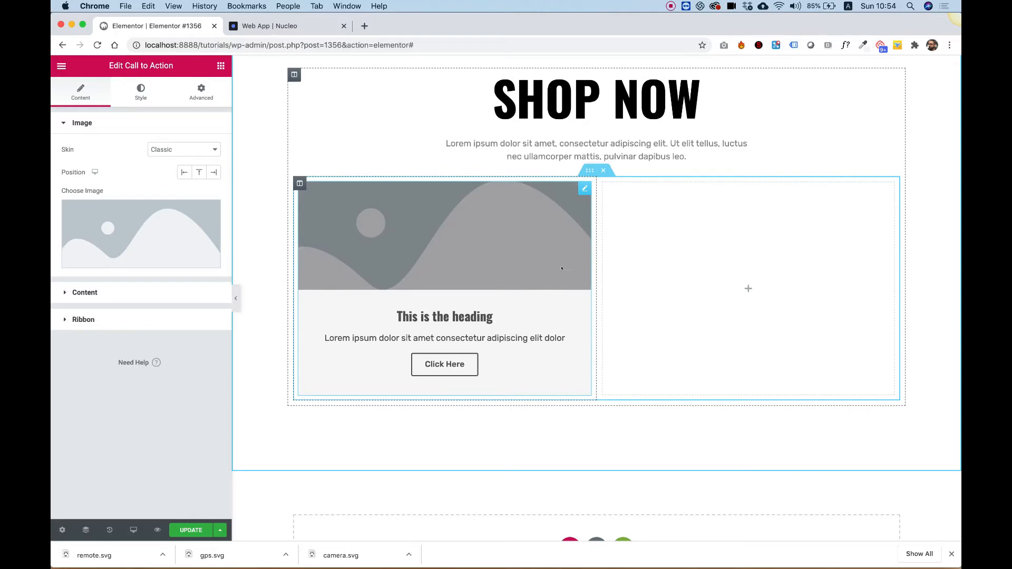
- Choose the flying white drone photo from the media library as the call-to-action image
left_click(128, 217)
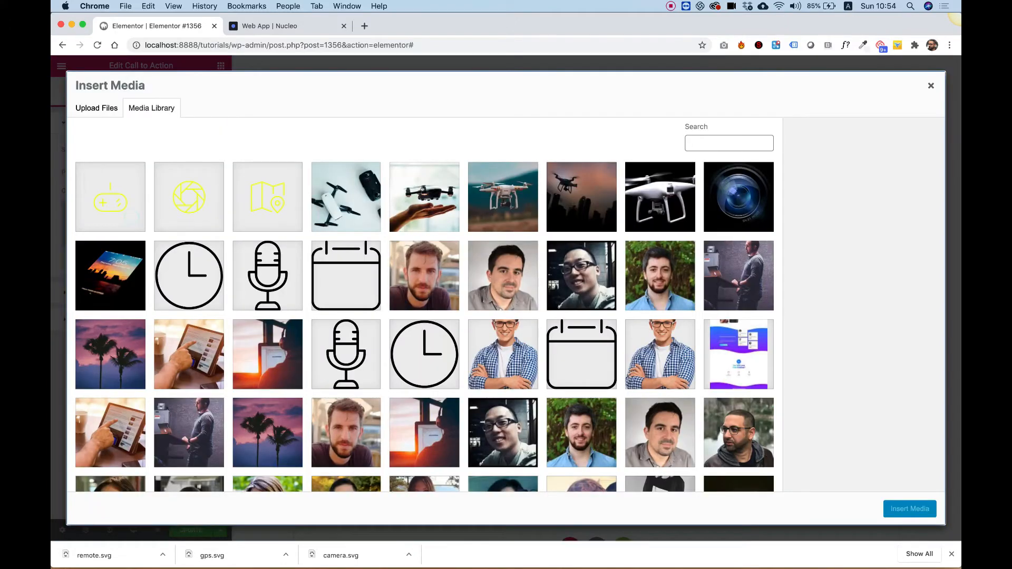
left_click(507, 210)
left_click(916, 514)
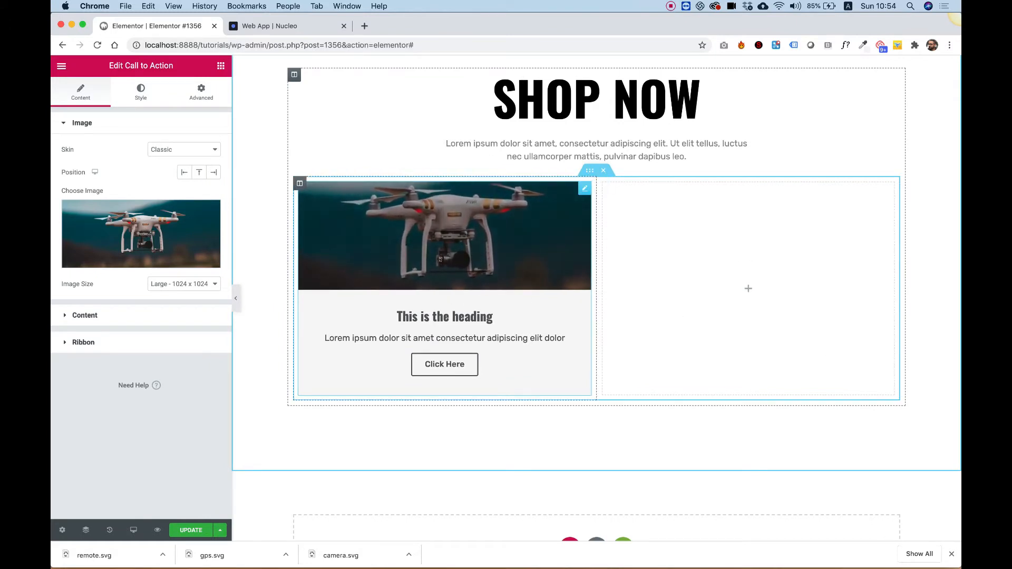
- Set the call-to-action button text to BUY NOW
scroll(658, 298, "up", 5)
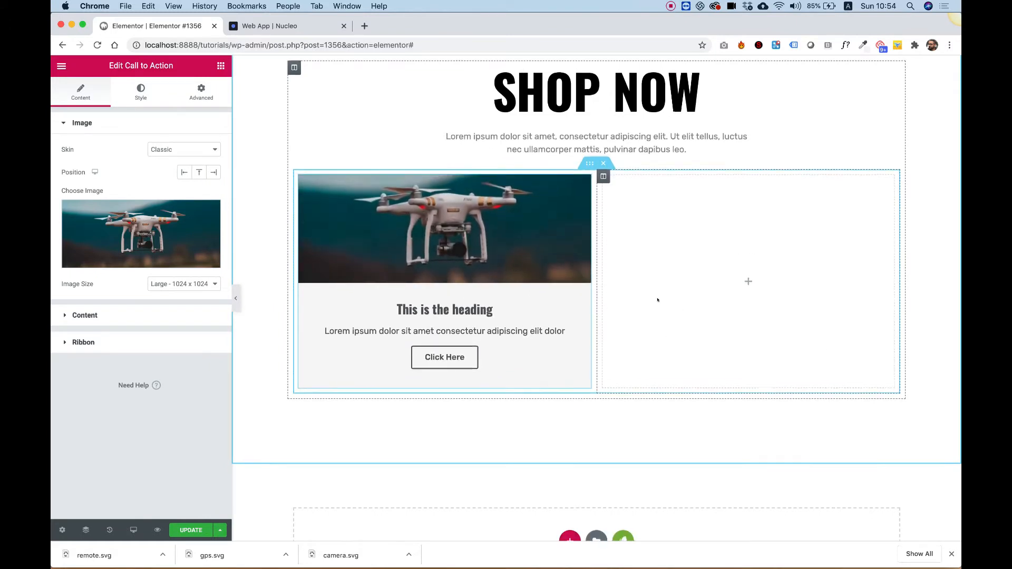
scroll(658, 298, "down", 3)
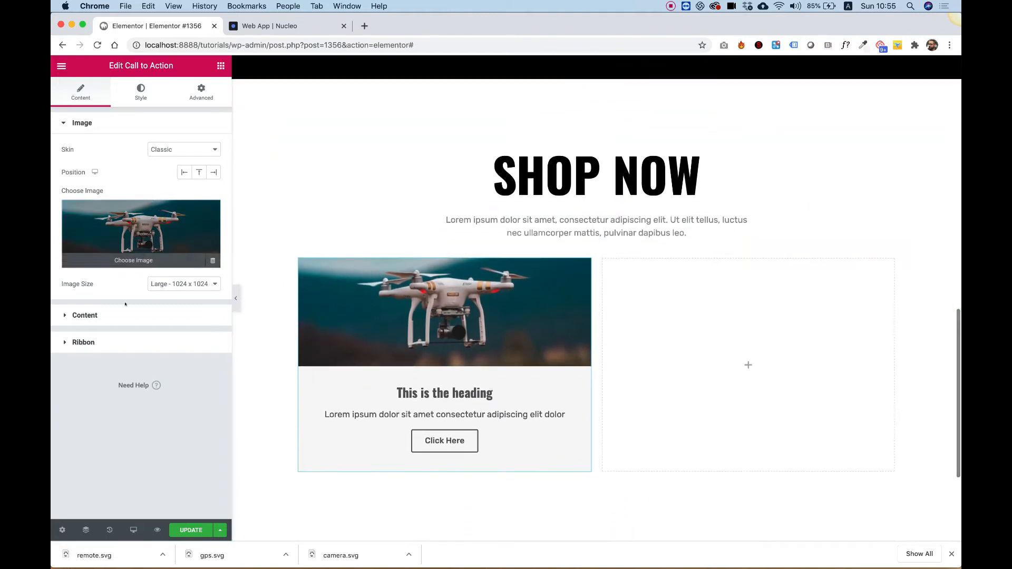
left_click(92, 316)
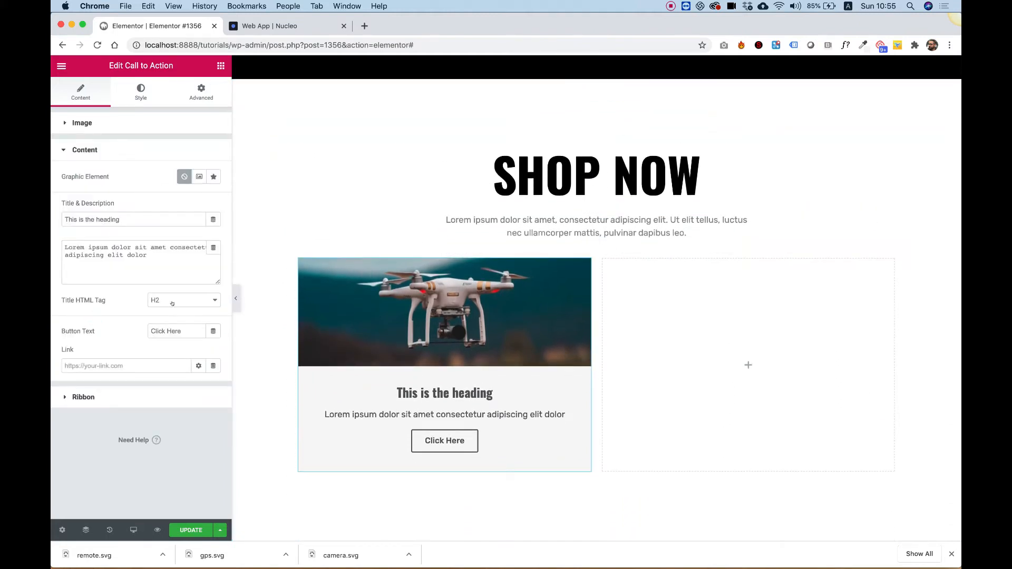
triple_click(169, 329)
type("B")
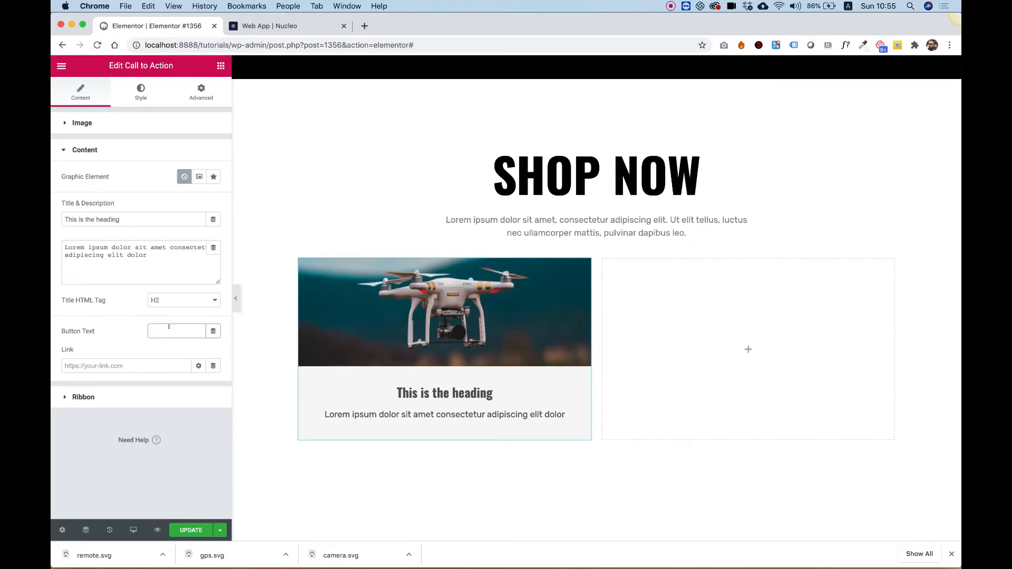
type("UY N")
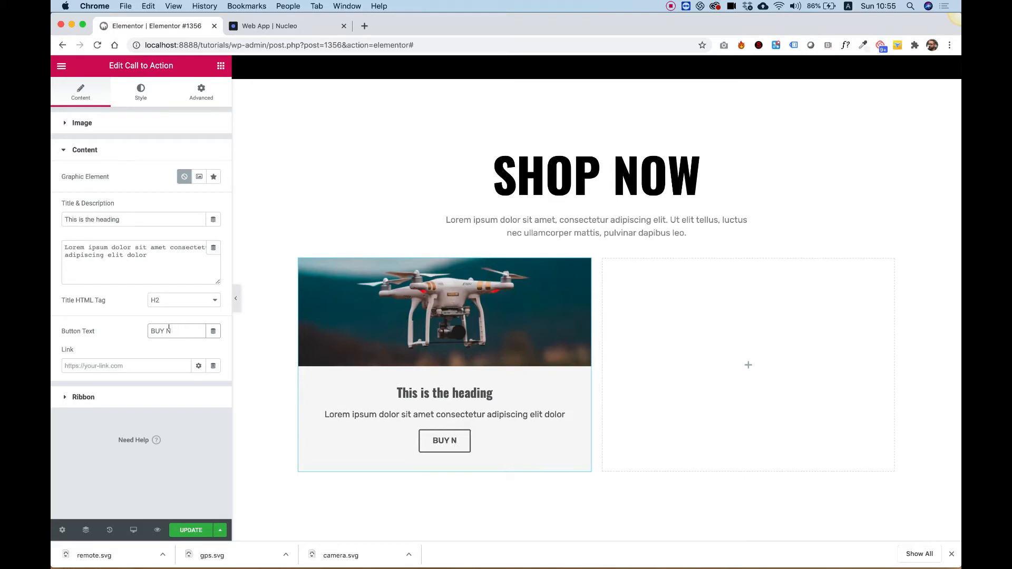
type("W")
key("BackSpace")
type("OW")
- Duplicate the column holding the call-to-action widget
scroll(648, 346, "up", 4)
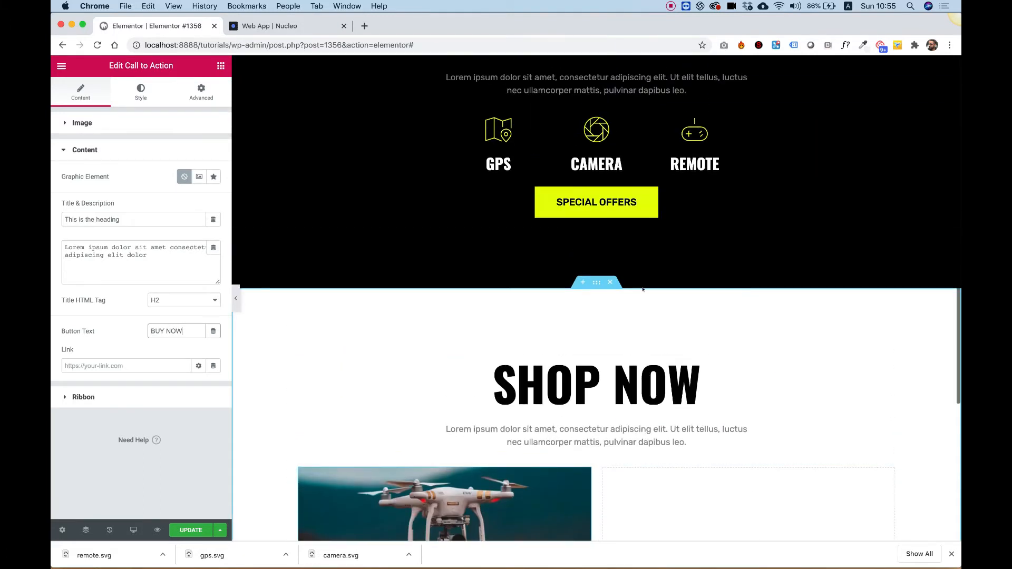
scroll(465, 442, "down", 5)
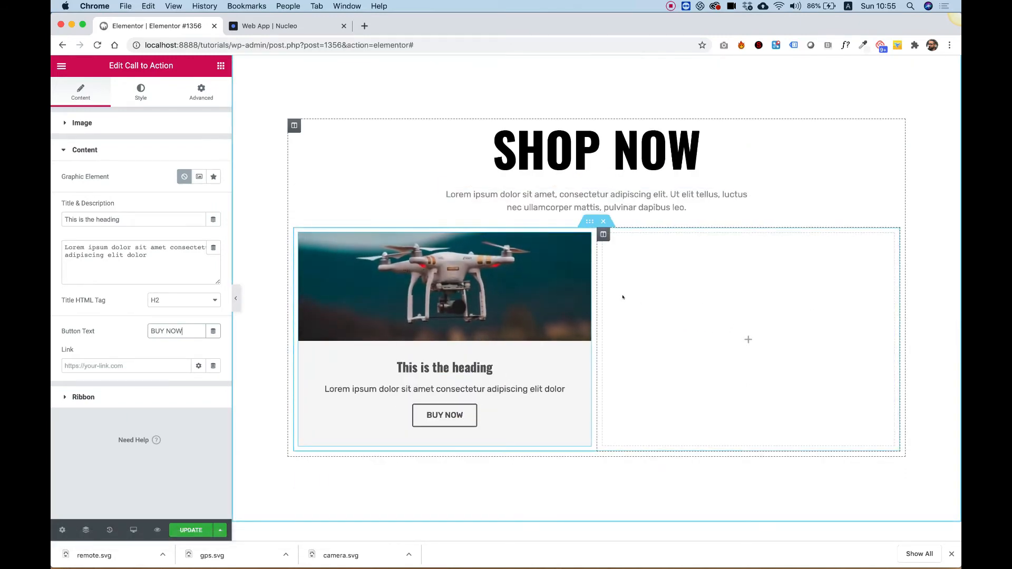
right_click(300, 236)
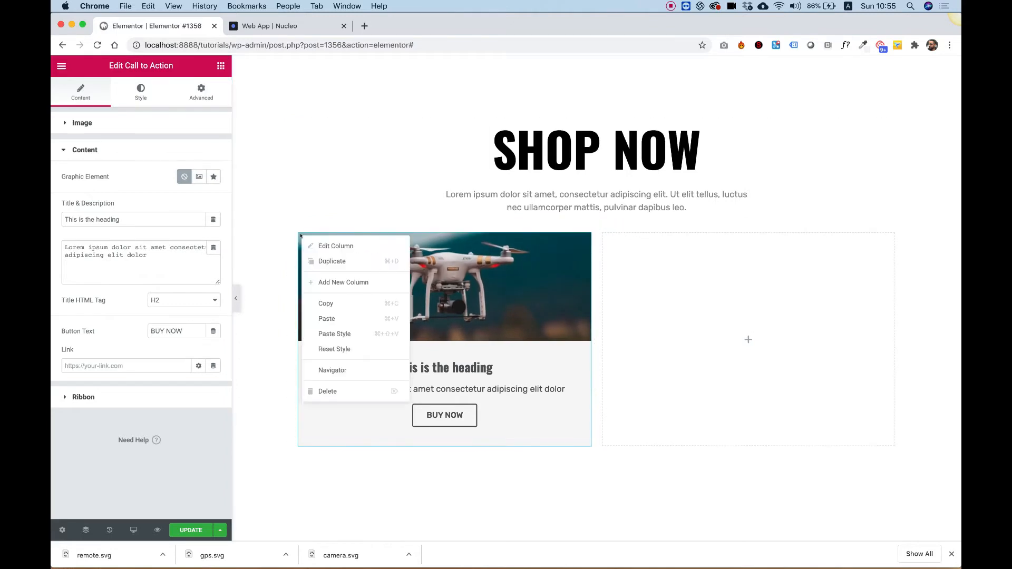
left_click(332, 261)
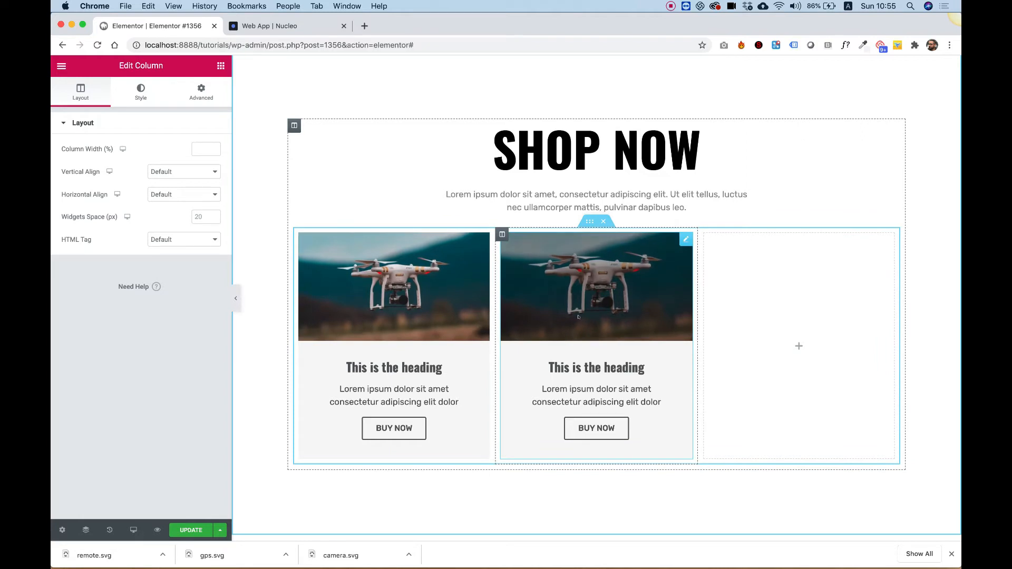
- Paste the call-to-action widget into the empty third column
right_click(574, 321)
right_click(802, 332)
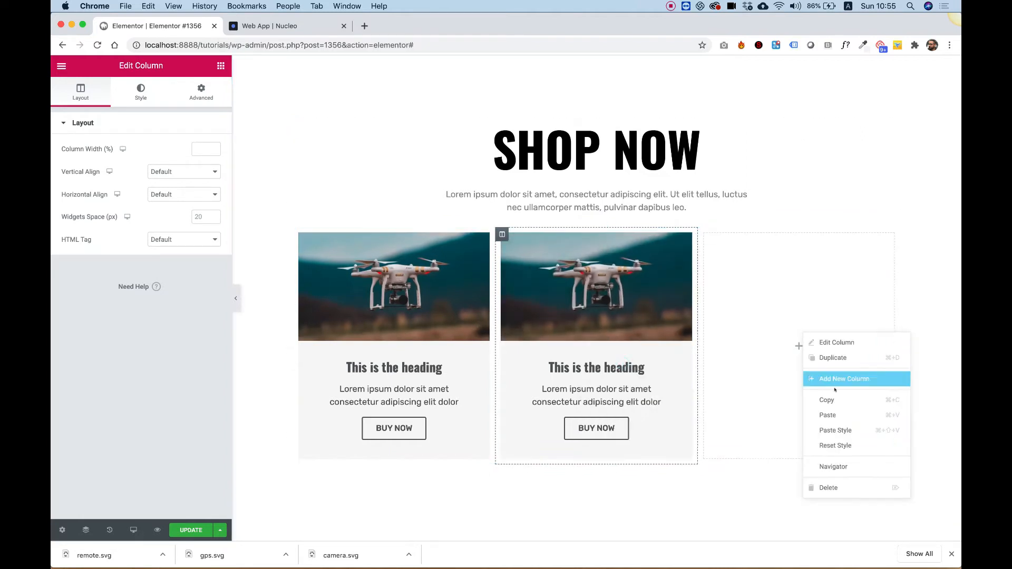
left_click(837, 415)
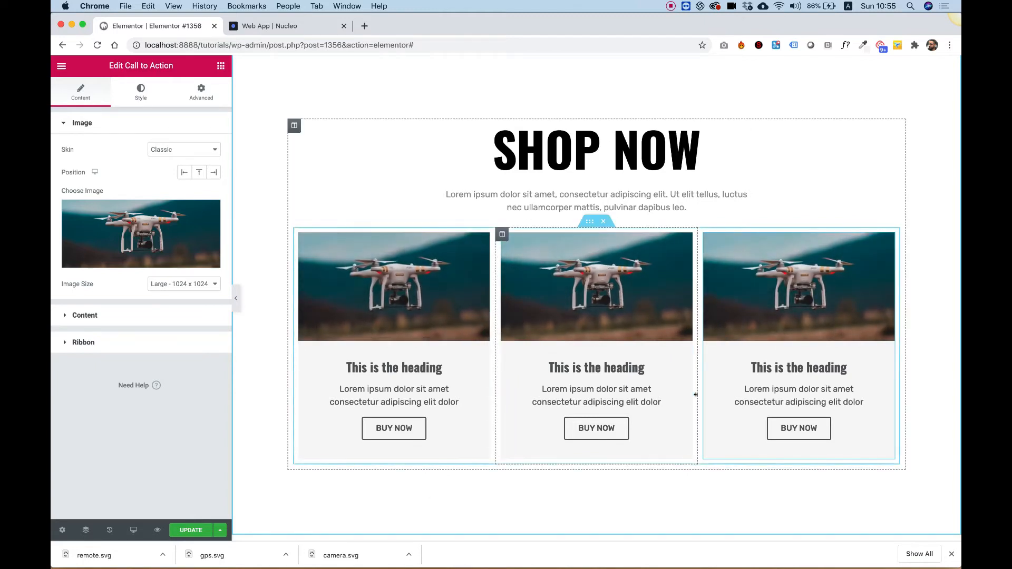
- Set the first call-to-action title's typography transform to Uppercase
left_click(372, 295)
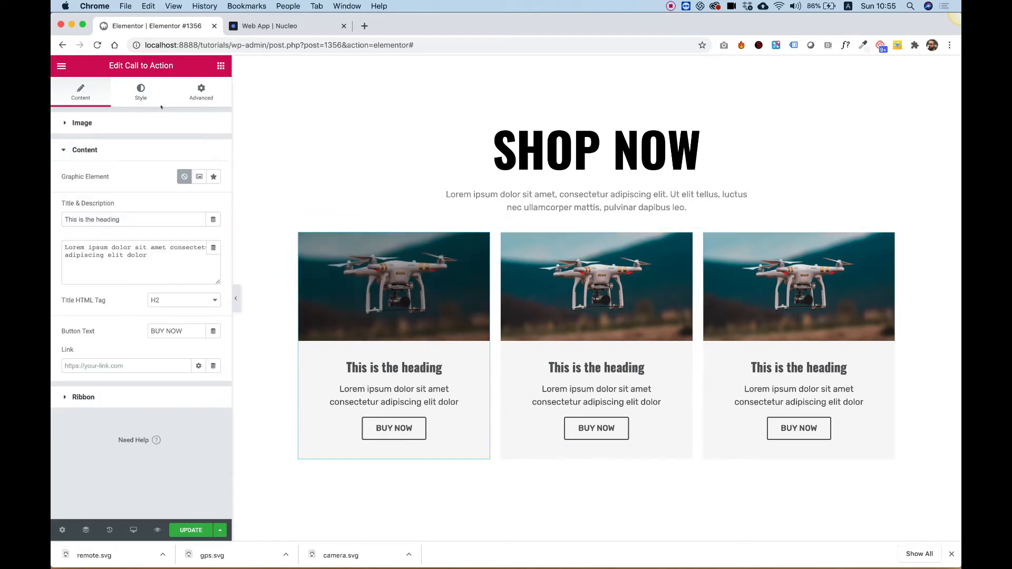
left_click(141, 94)
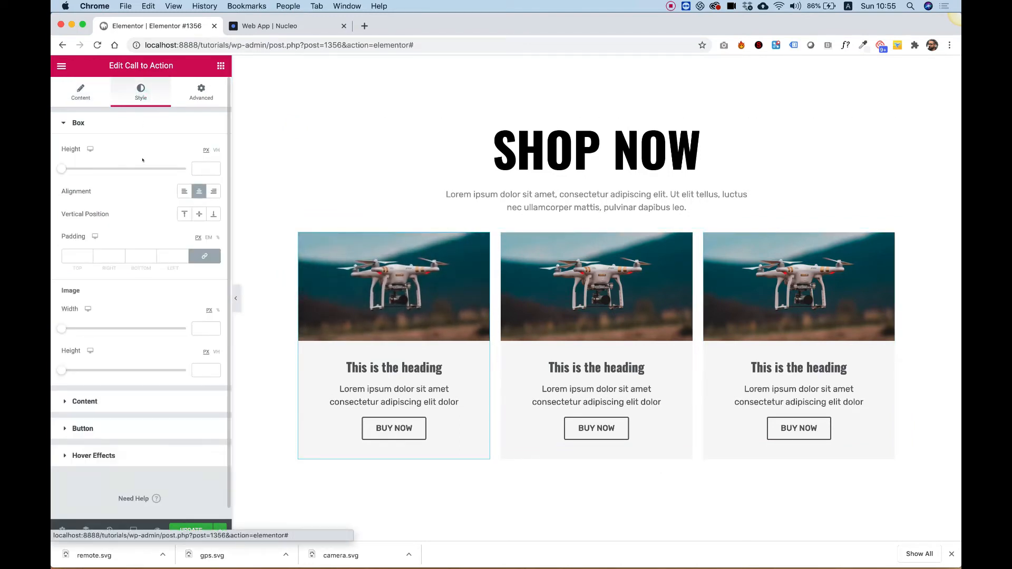
left_click(92, 402)
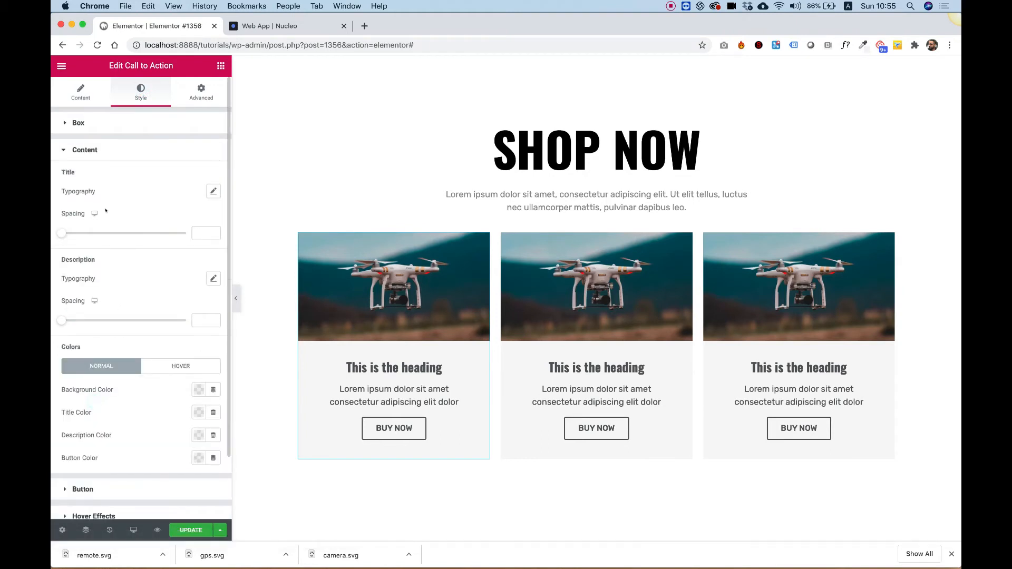
left_click(214, 193)
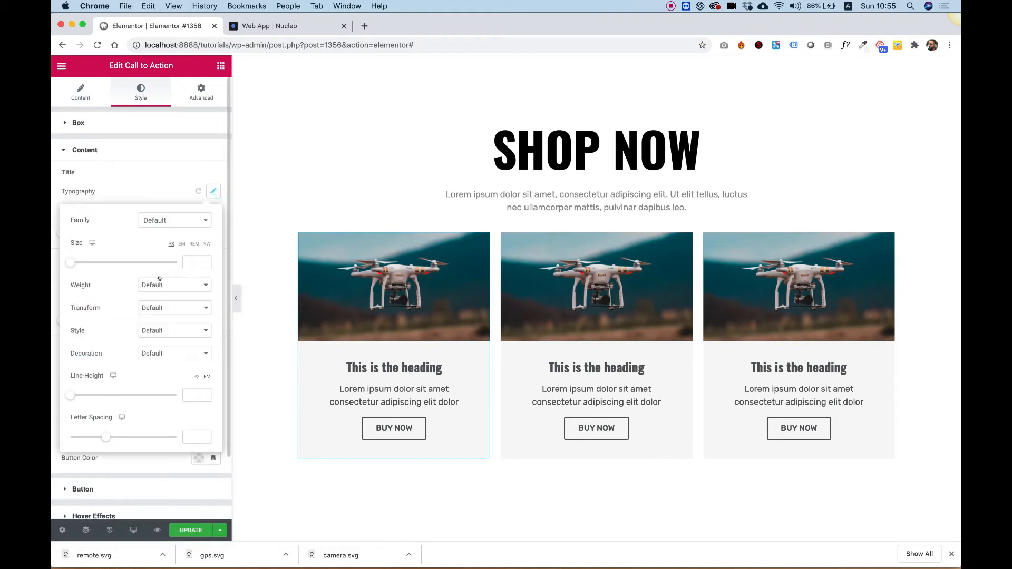
left_click(152, 309)
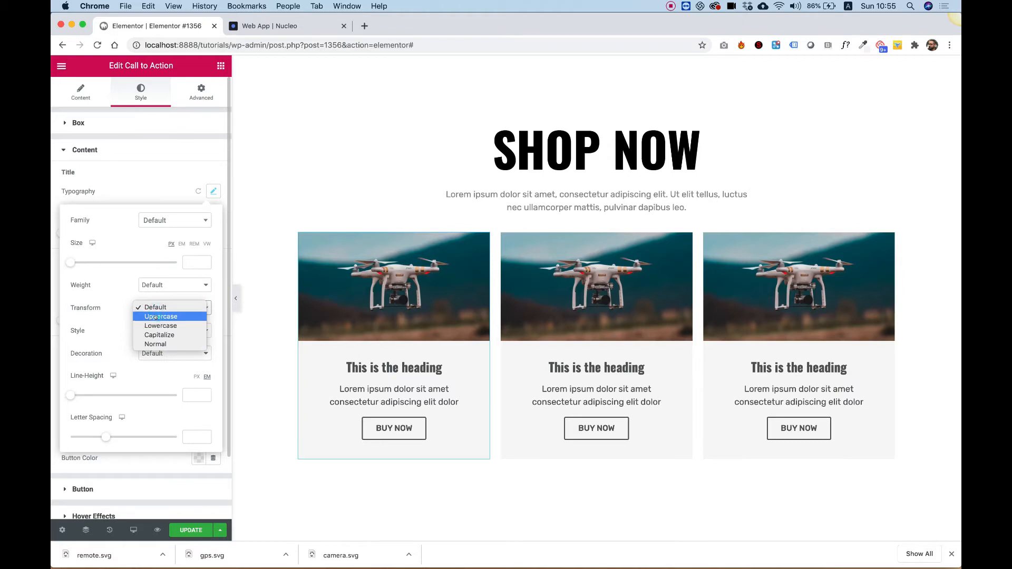
left_click(156, 317)
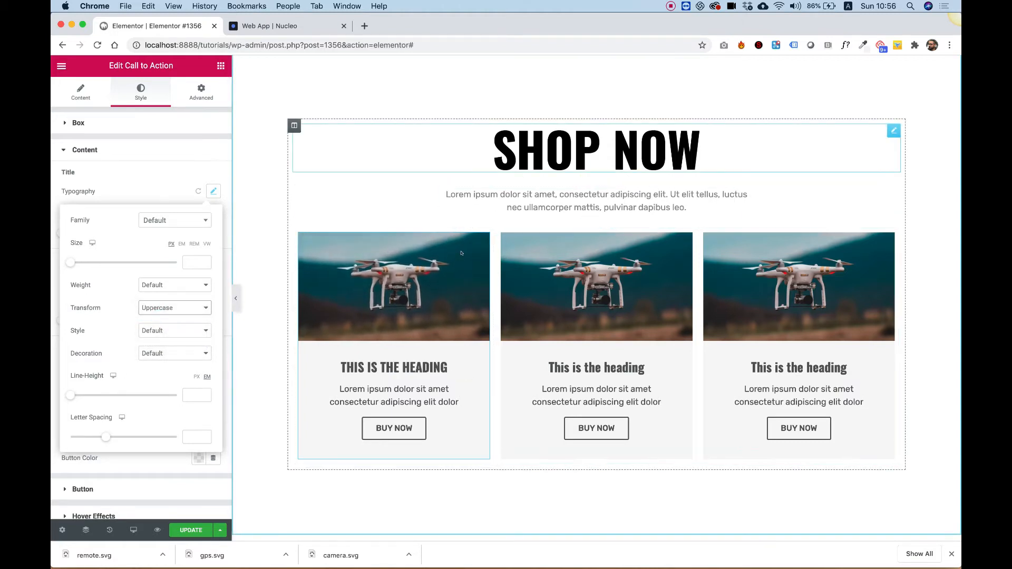
left_click(132, 183)
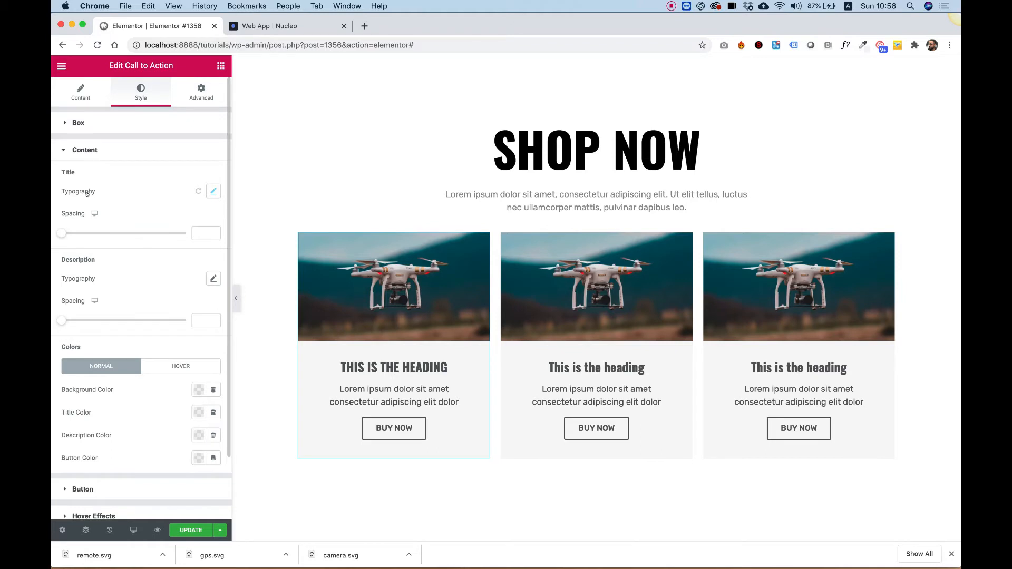
- Set the first call-to-action's title color to black and description color to grey #8F8F8F
scroll(92, 238, "down", 1)
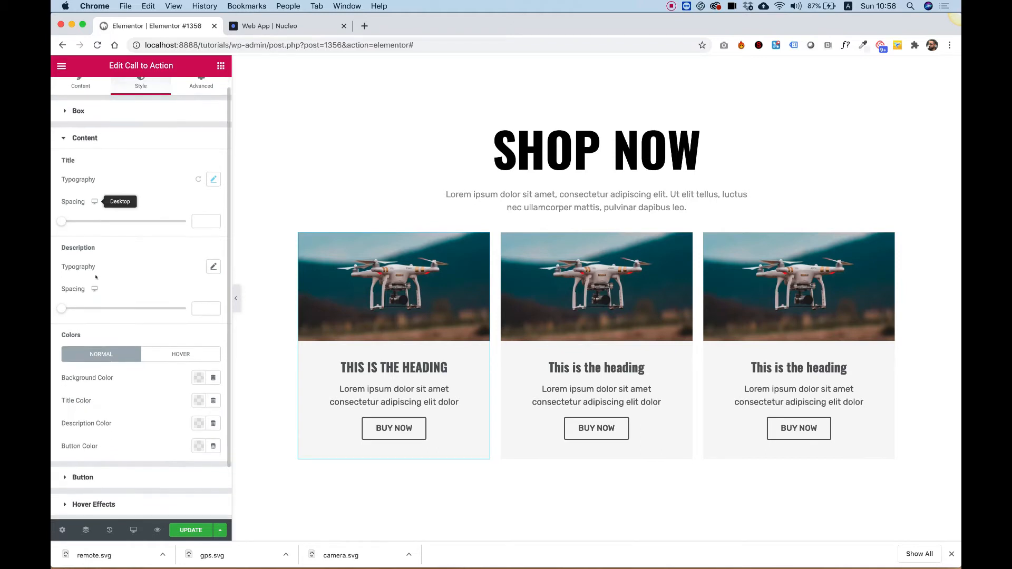
left_click(196, 401)
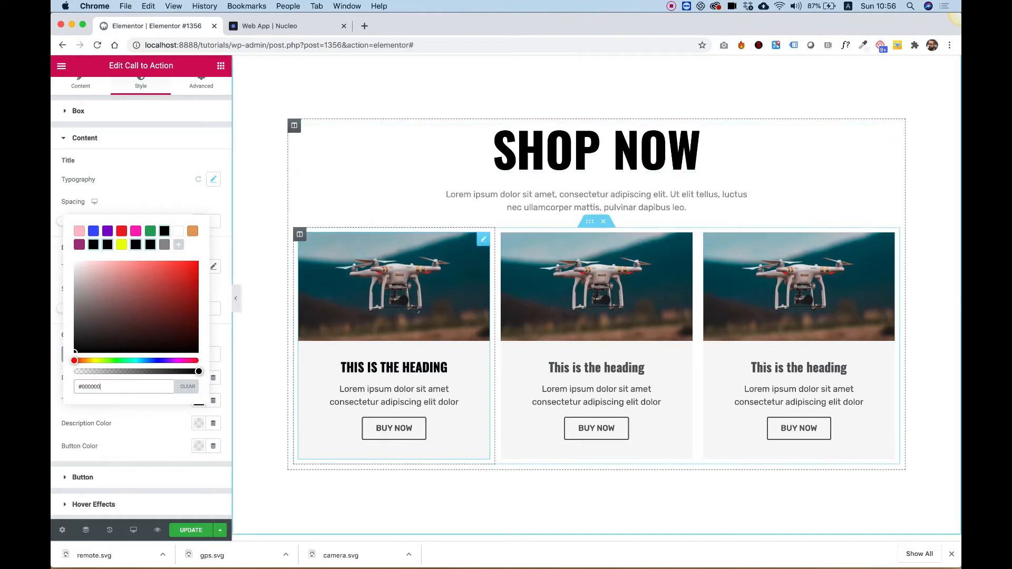
left_click(125, 184)
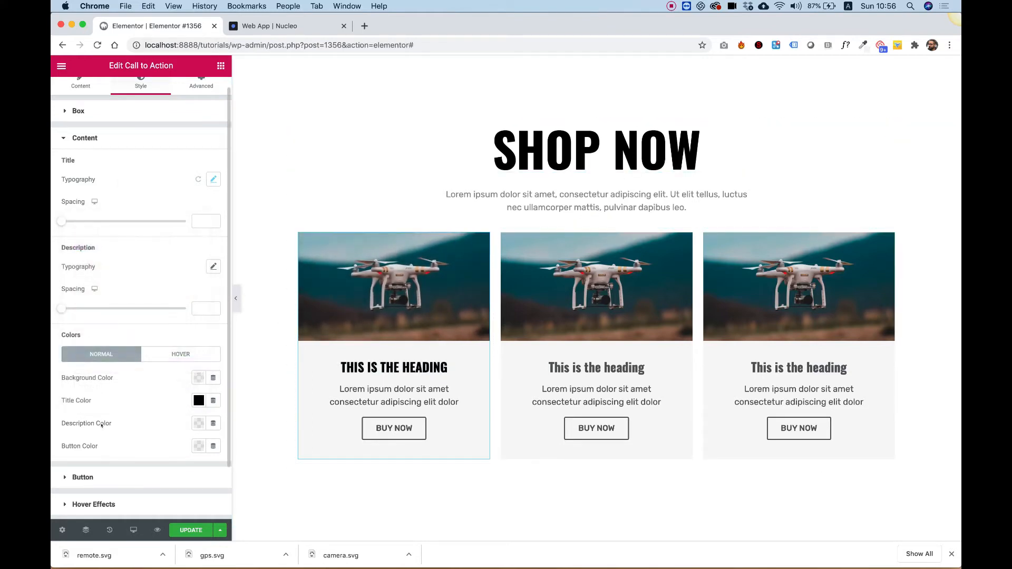
left_click(196, 424)
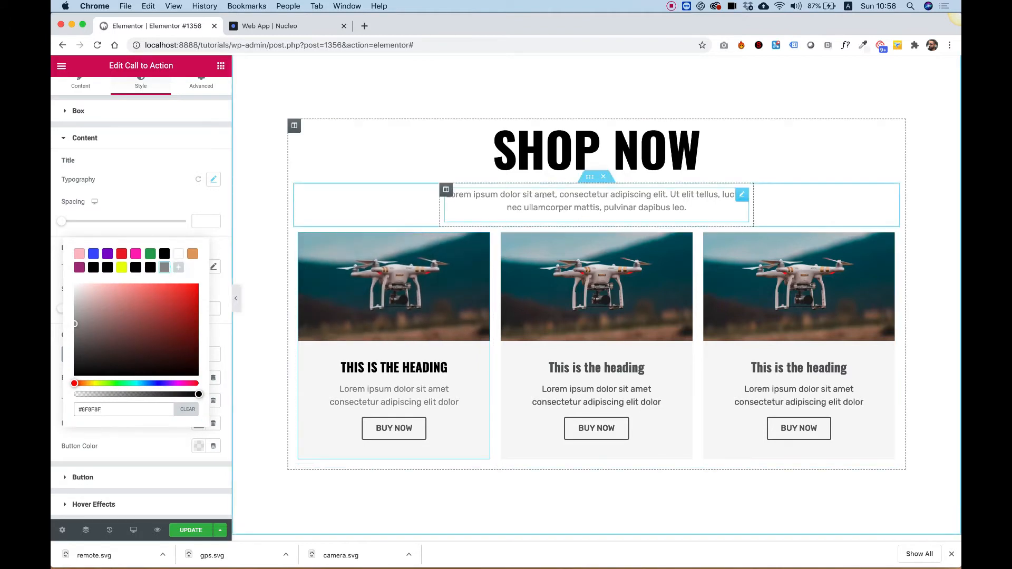
left_click(146, 181)
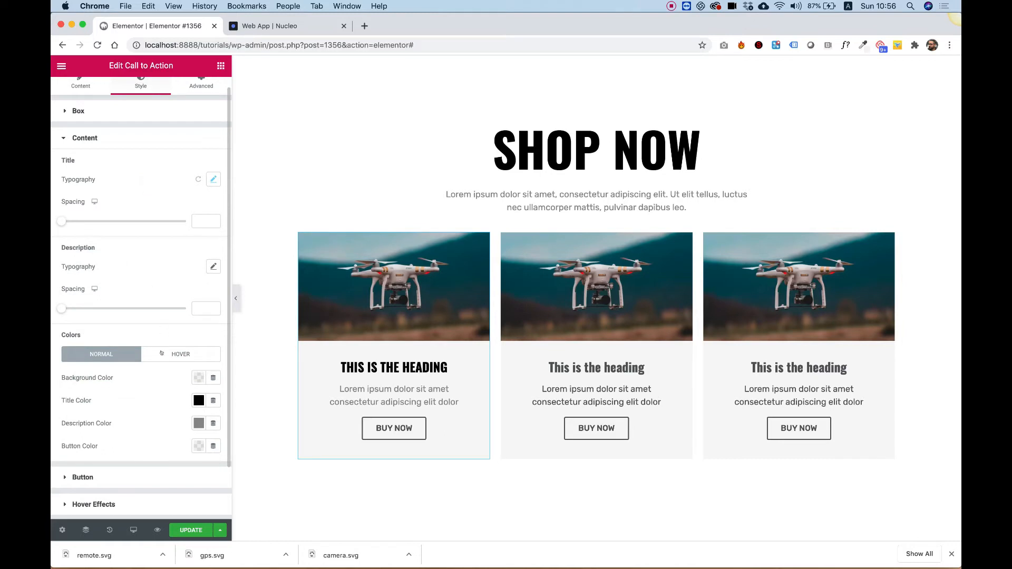
- Set the first call-to-action's hover button color to black
left_click(168, 354)
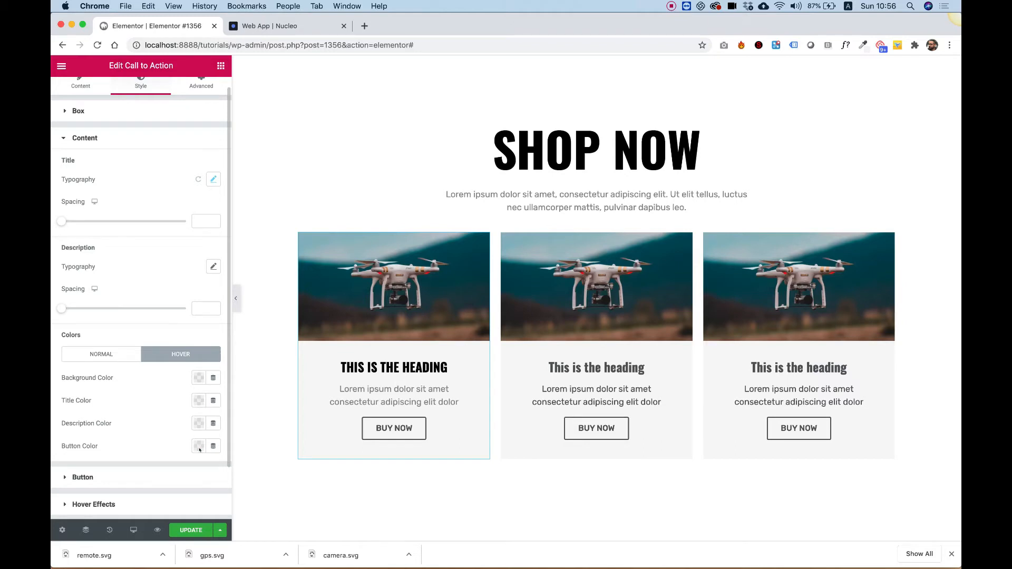
left_click(198, 447)
left_click(159, 313)
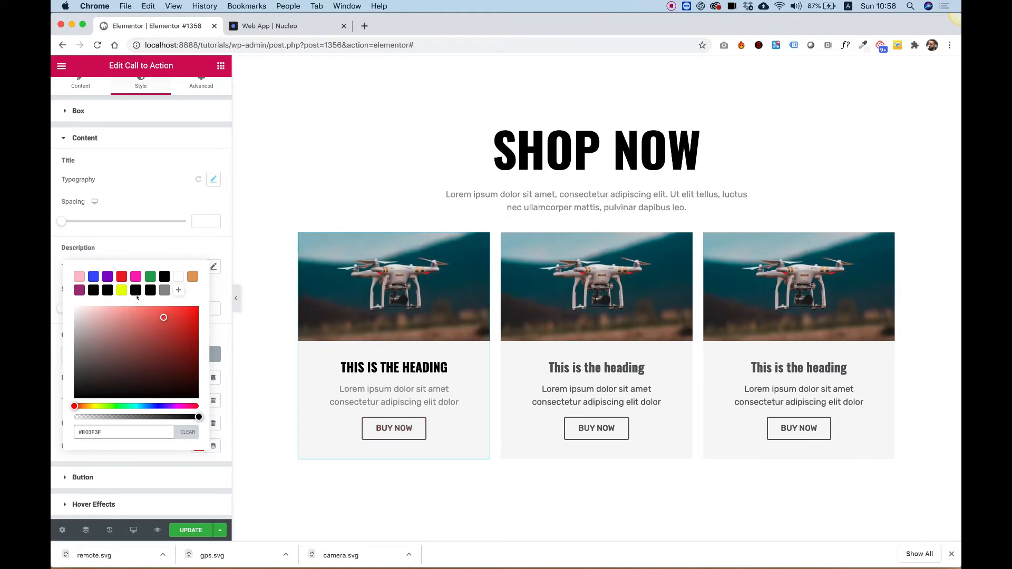
left_click(133, 244)
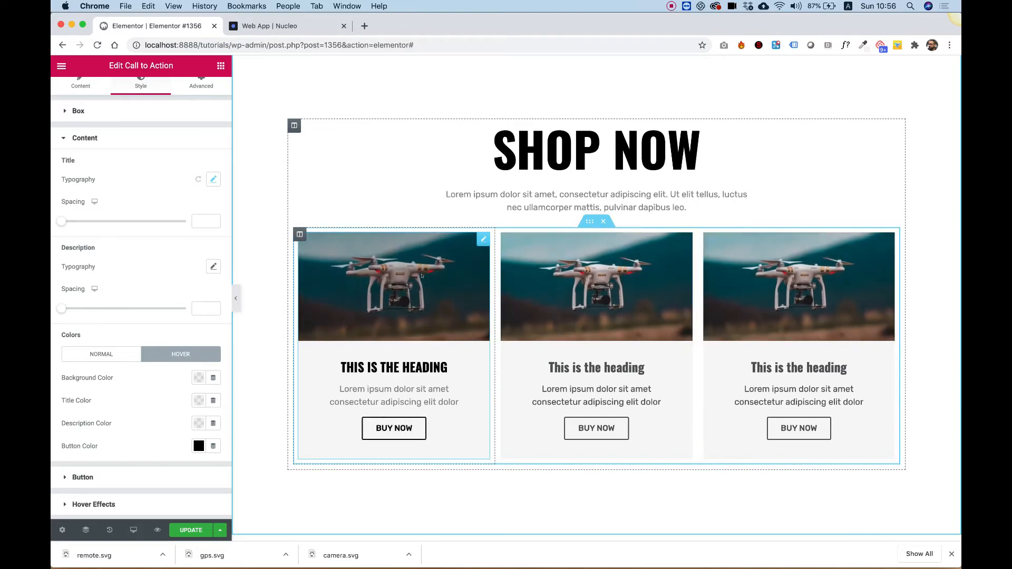
- Copy the first call-to-action and paste its style onto the second and third call-to-action cards
right_click(424, 275)
left_click(452, 322)
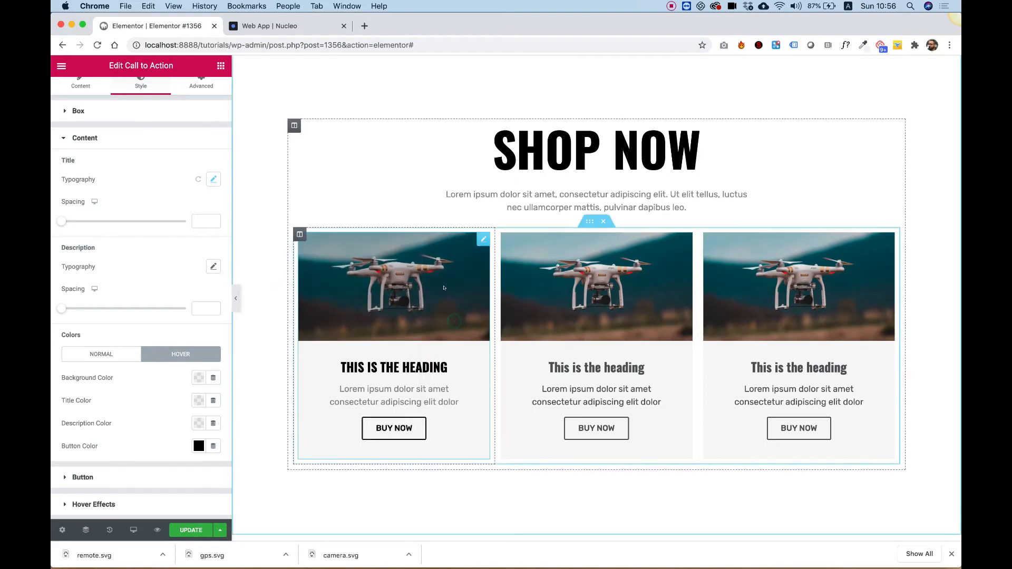
right_click(579, 273)
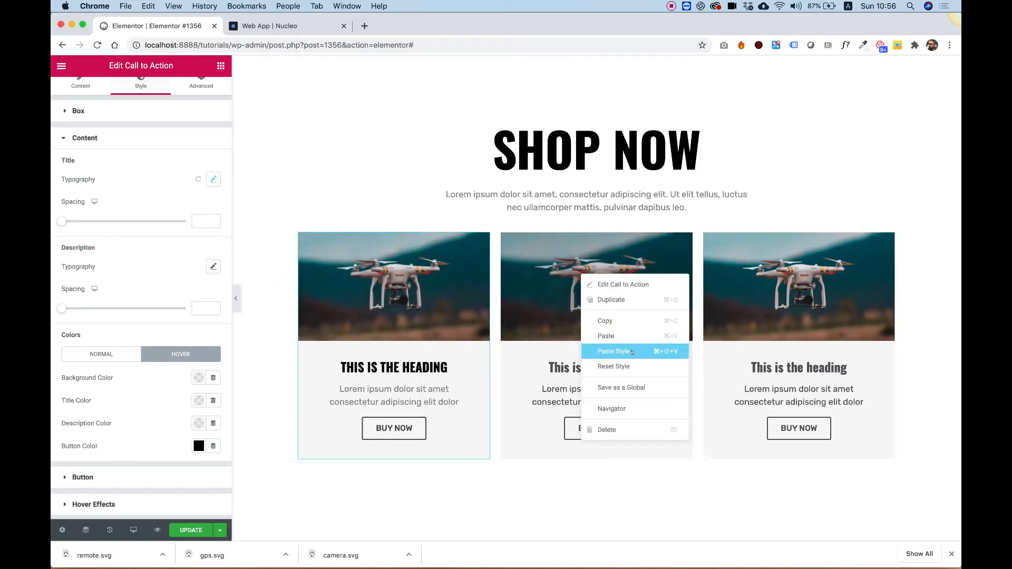
left_click(622, 351)
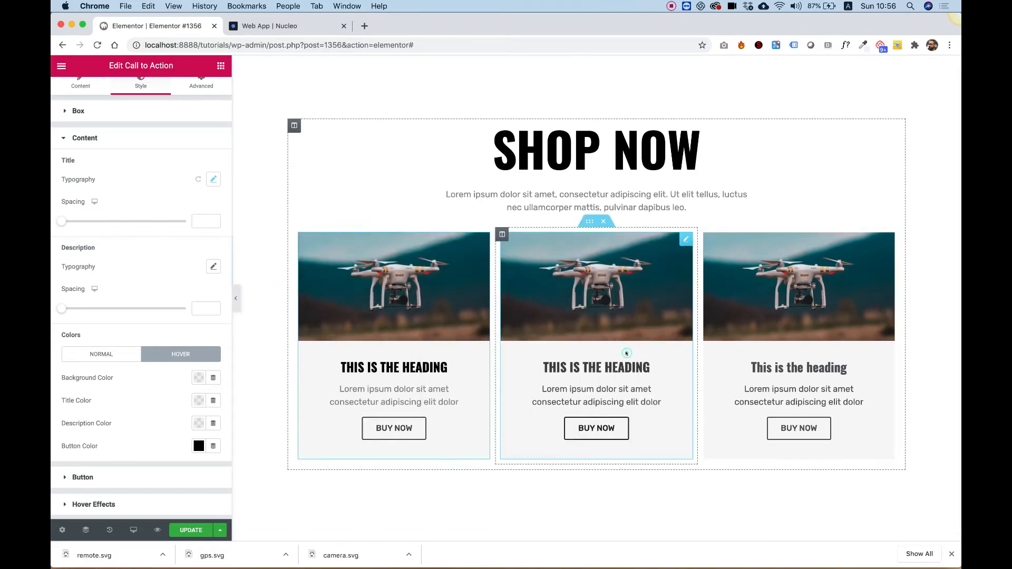
right_click(780, 327)
left_click(815, 401)
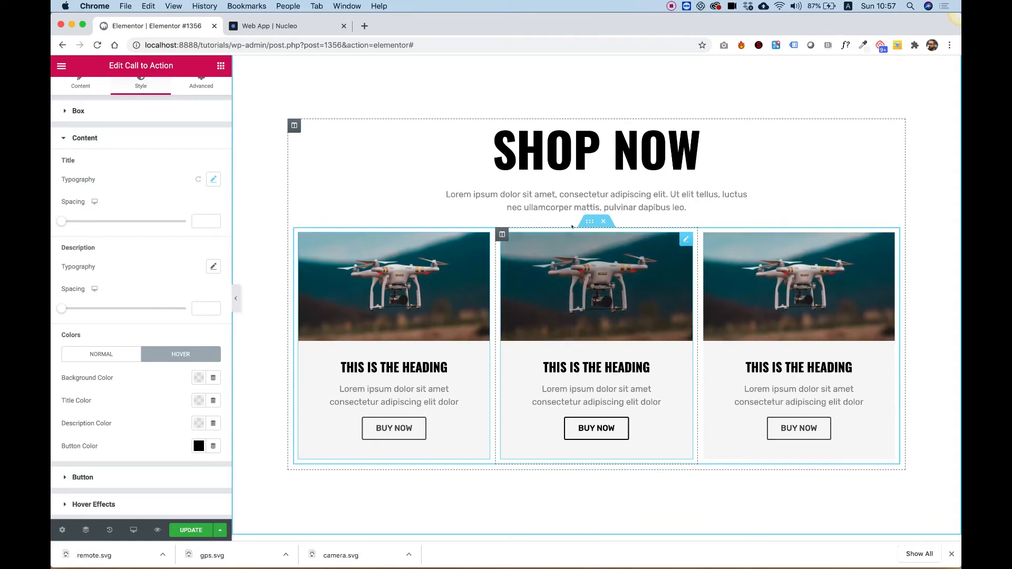
- Set the inner section's columns gap to Wide
left_click(588, 223)
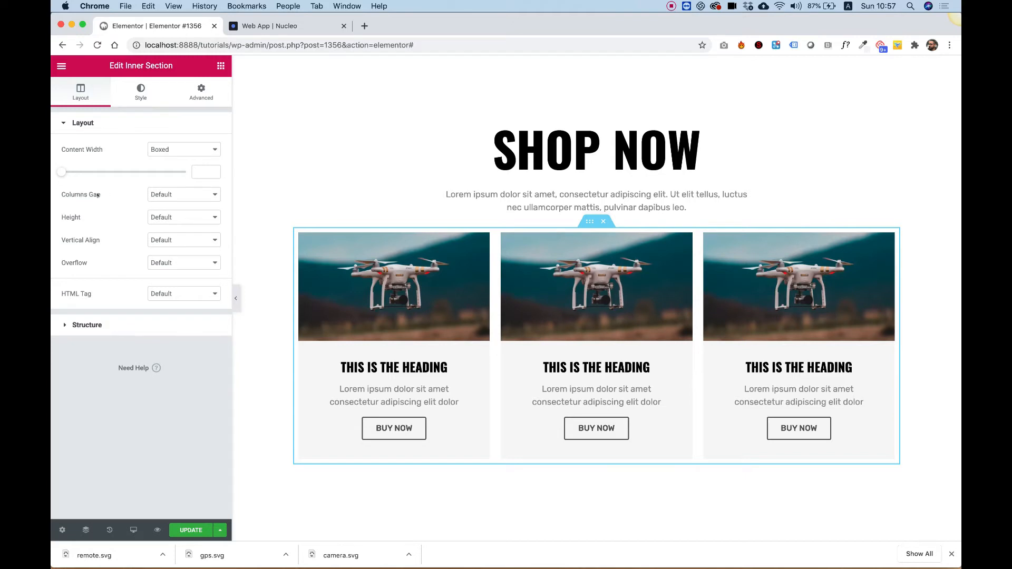
left_click(153, 195)
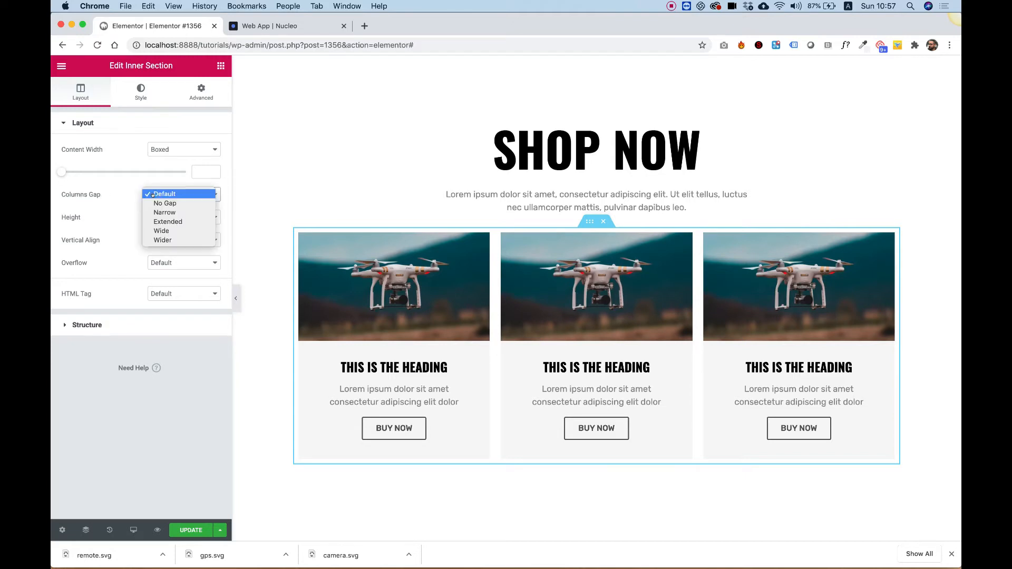
left_click(182, 231)
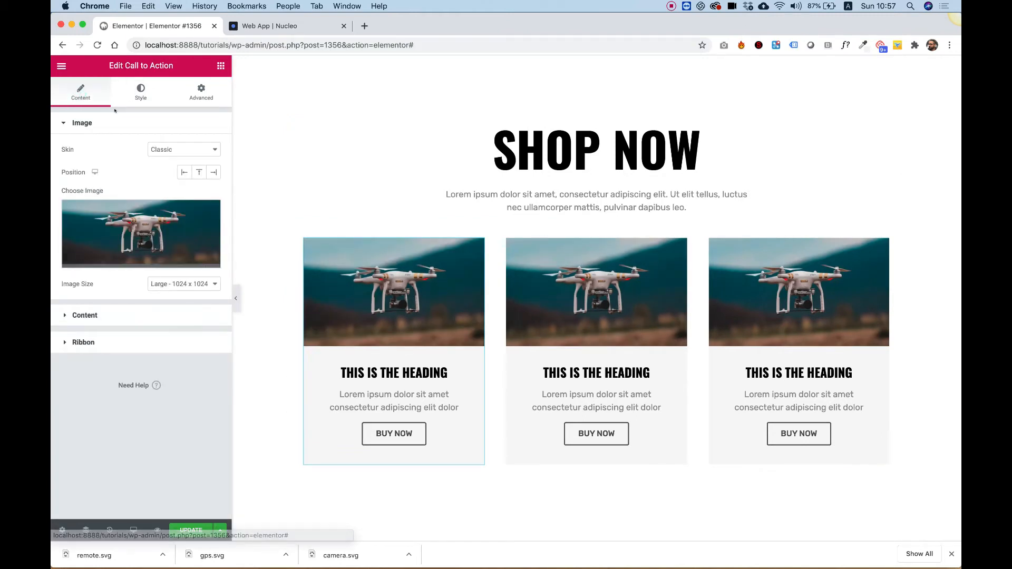
- Set the first call-to-action's title to DRONE X1
left_click(87, 315)
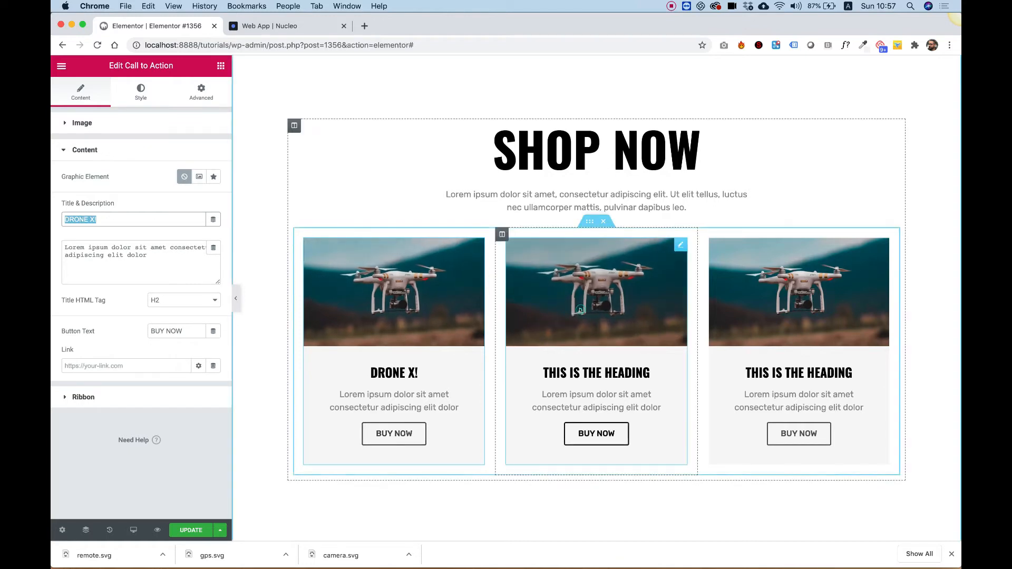
left_click(595, 287)
left_click(394, 428)
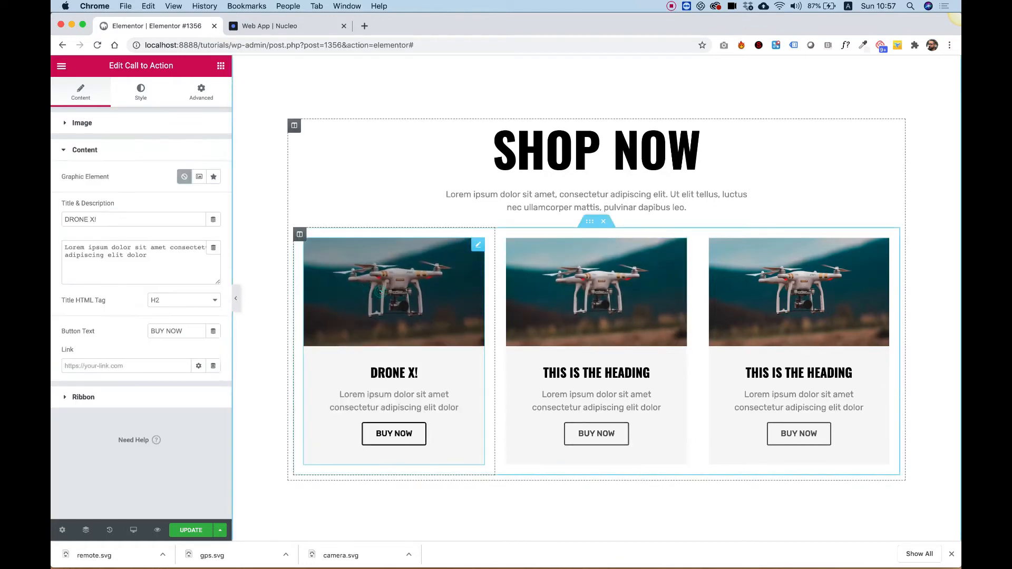
left_click(120, 219)
key("BackSpace")
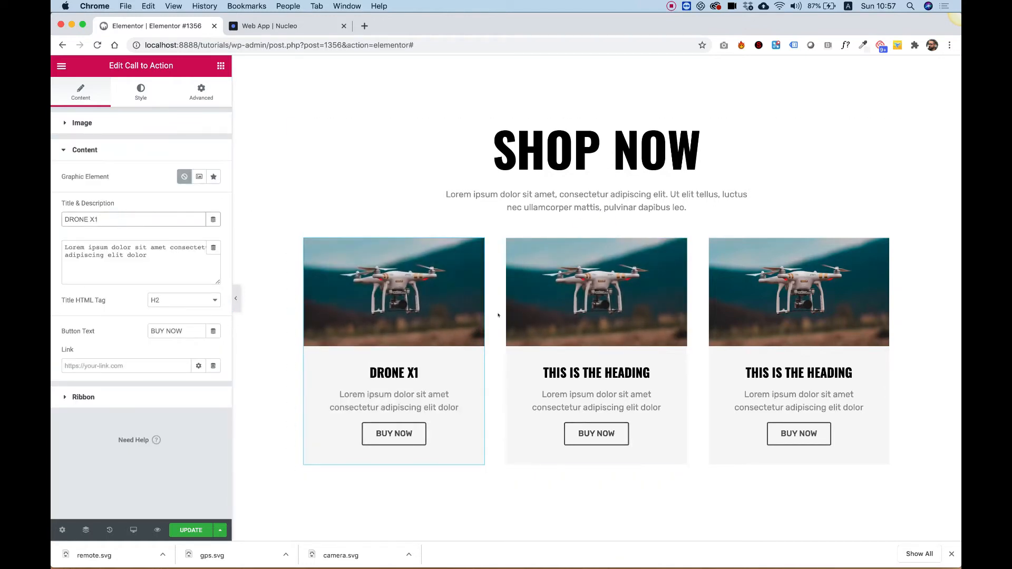
key("super+a")
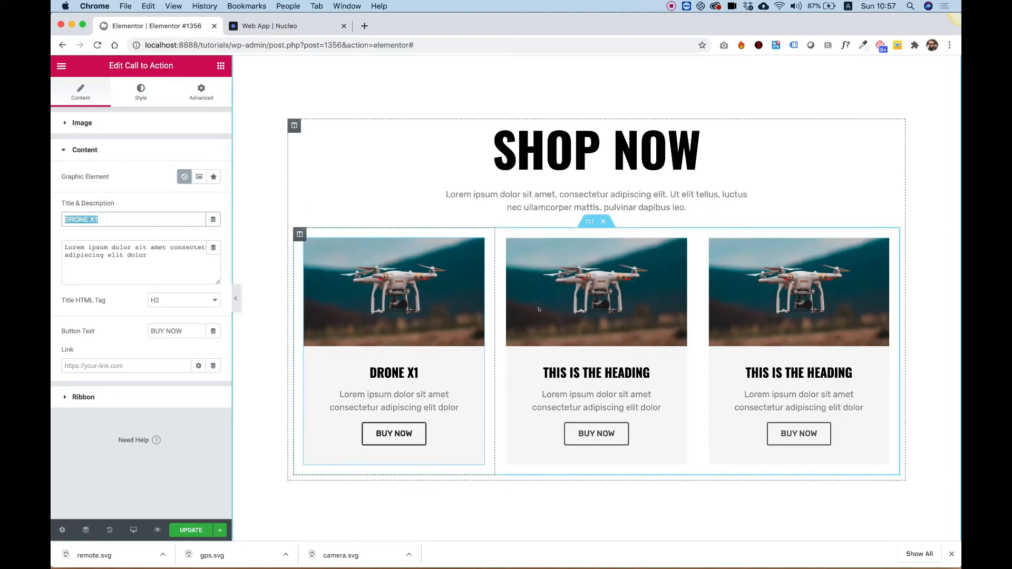
- Set the second call-to-action's title to DRONE XX2
left_click(539, 309)
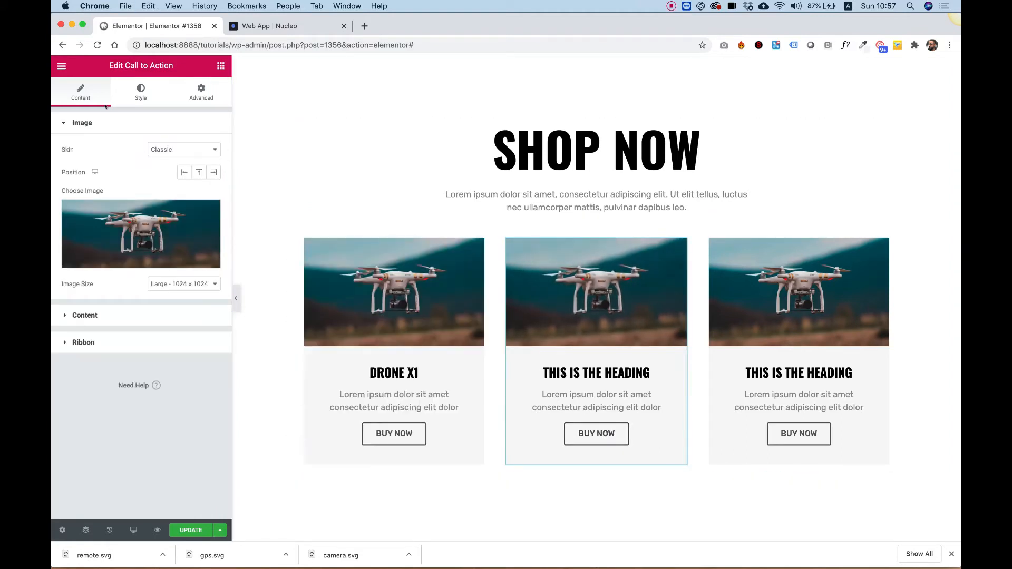
left_click(127, 314)
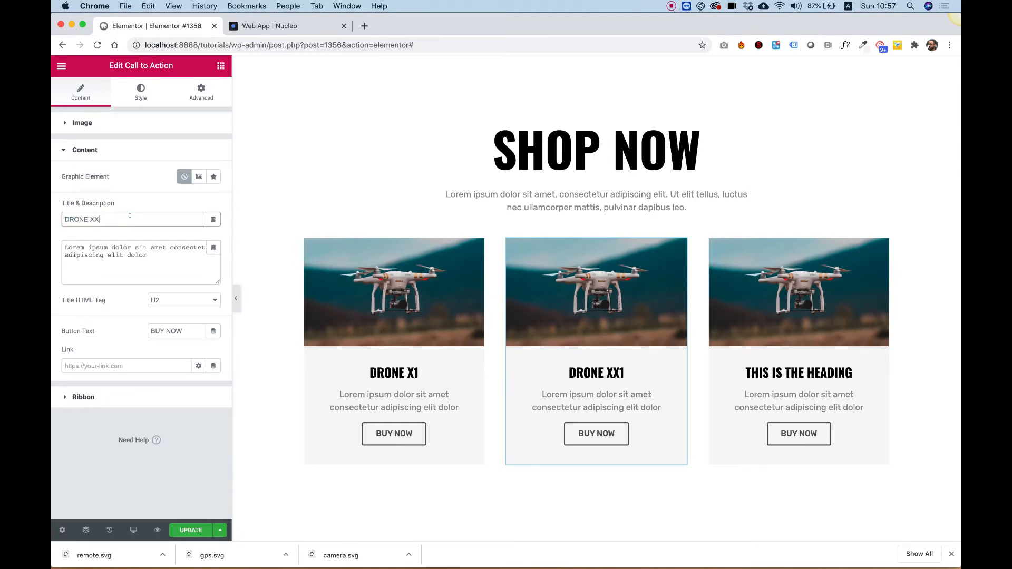
key("super+c")
- Set the third call-to-action's title to DRONE XXX3
left_click(770, 323)
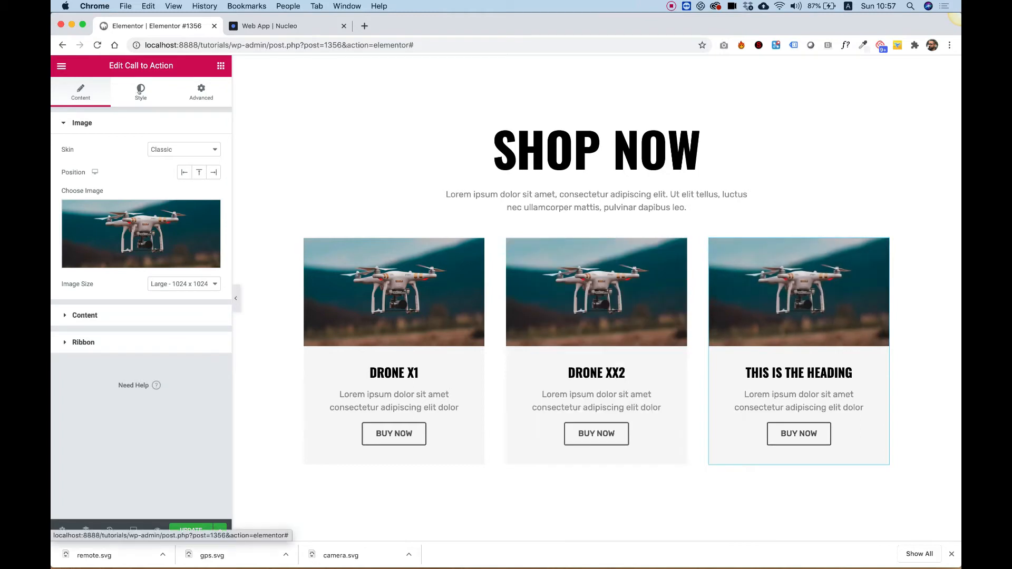
left_click(86, 315)
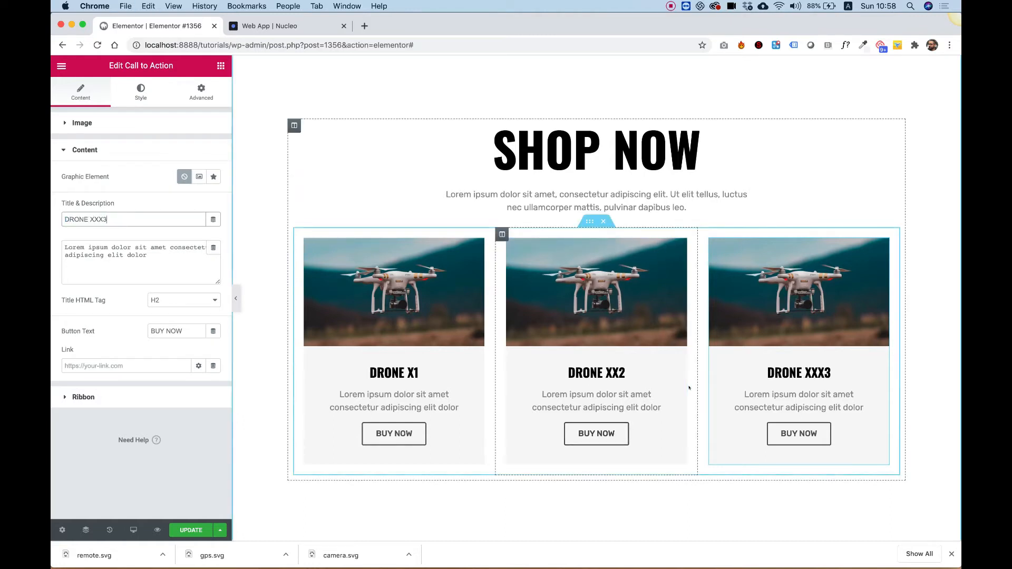
- Replace the second card's image with the drone hovering over a hand photo from the media library
left_click(683, 459)
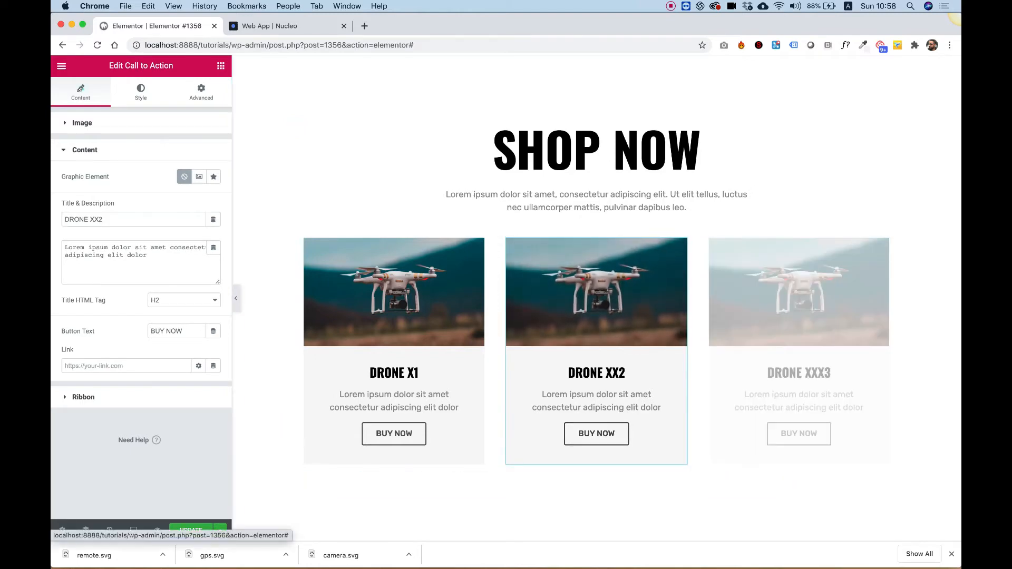
left_click(86, 124)
left_click(137, 239)
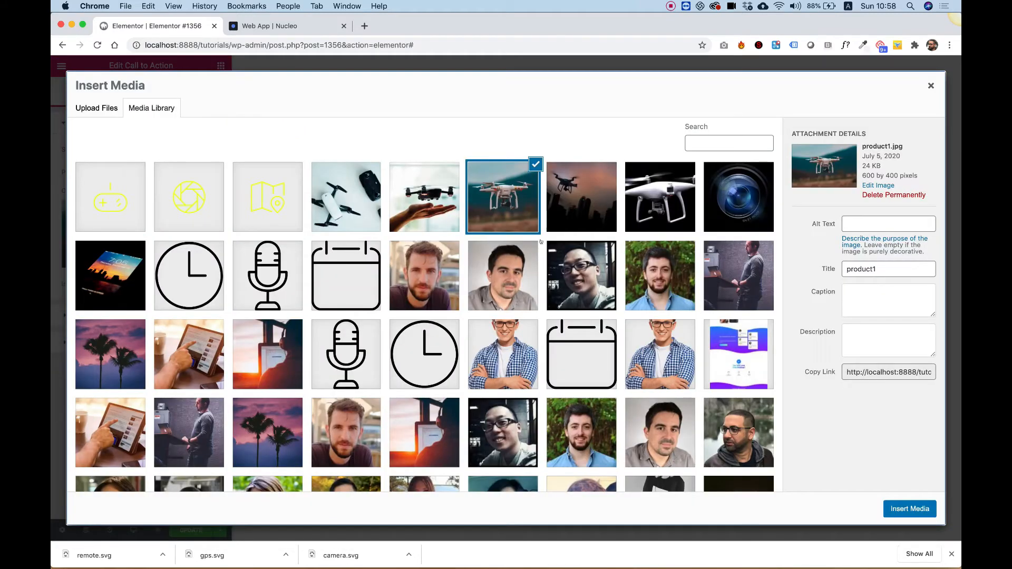
left_click(422, 198)
left_click(910, 508)
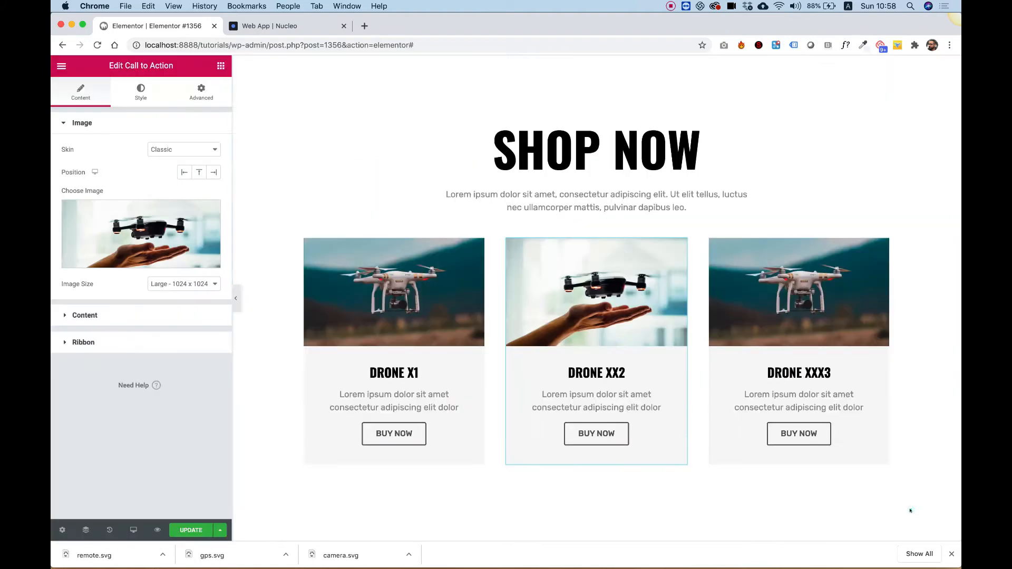
- Replace the third card's image with the drone and controller flat-lay photo from the media library
left_click(799, 295)
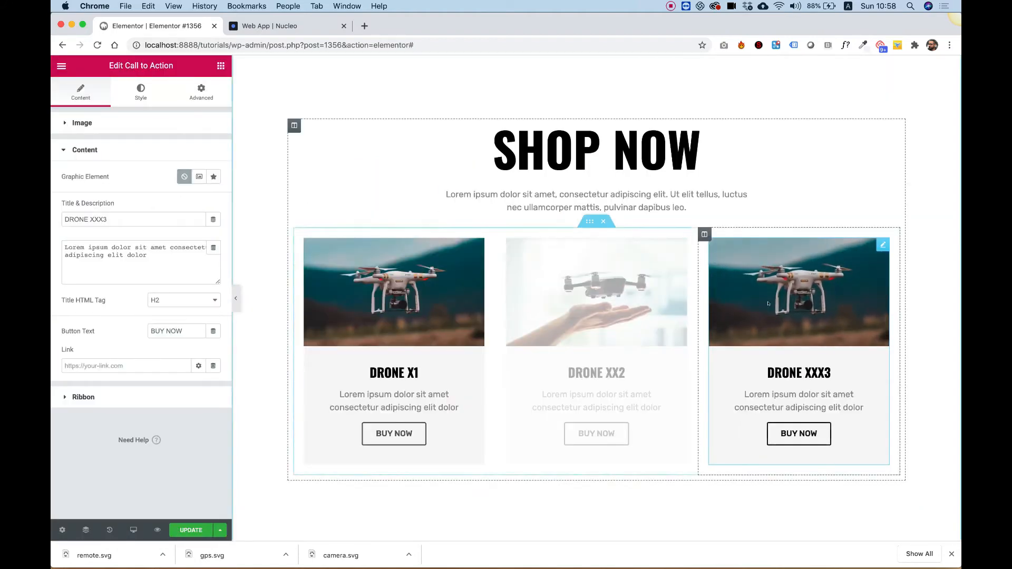
left_click(79, 123)
left_click(126, 215)
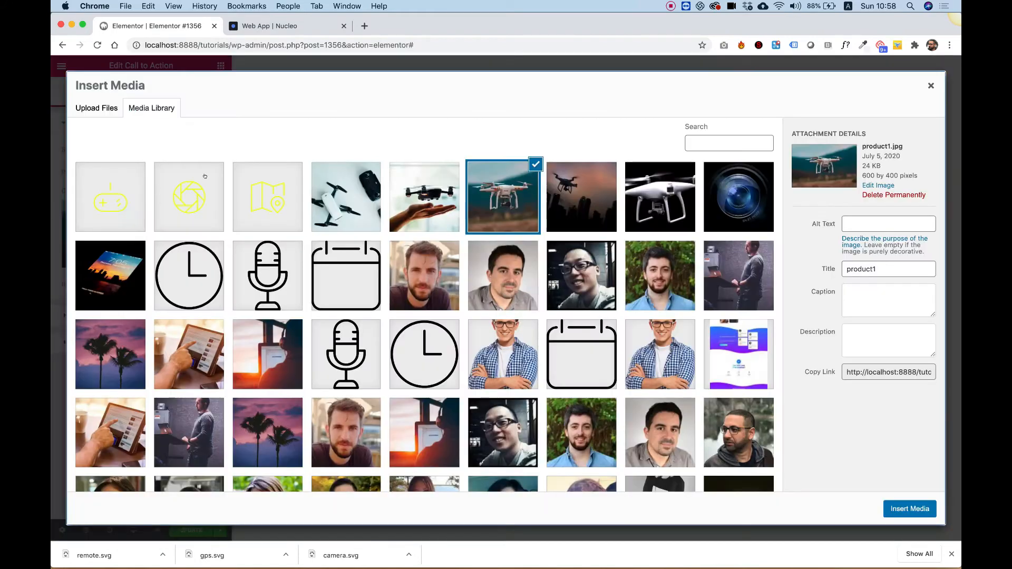
left_click(350, 194)
left_click(910, 509)
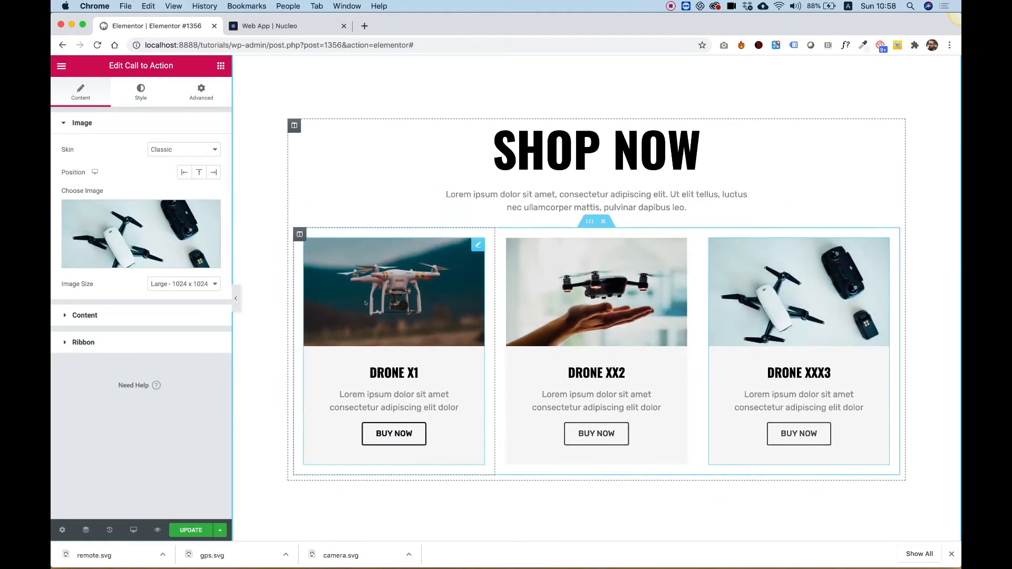
- Move the DRONE X1 card column into the middle position and give it a ribbon titled NEW
left_click_drag(300, 234, 644, 244)
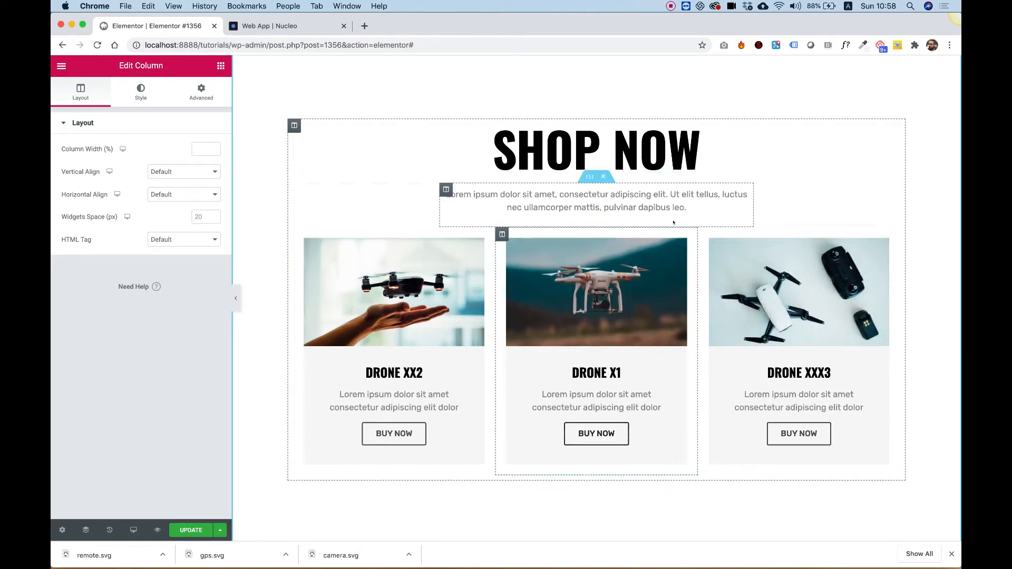
left_click(614, 297)
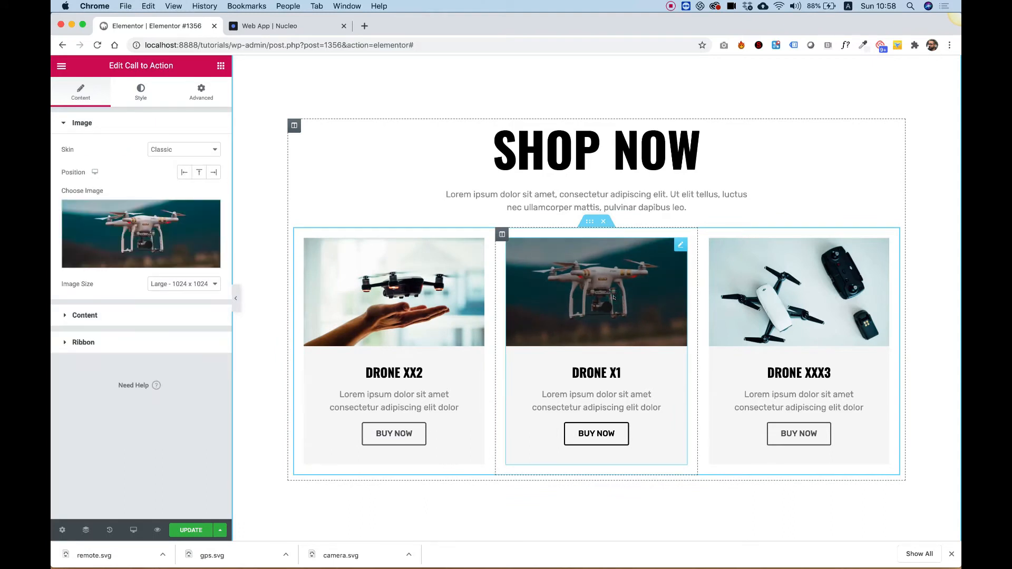
left_click(103, 340)
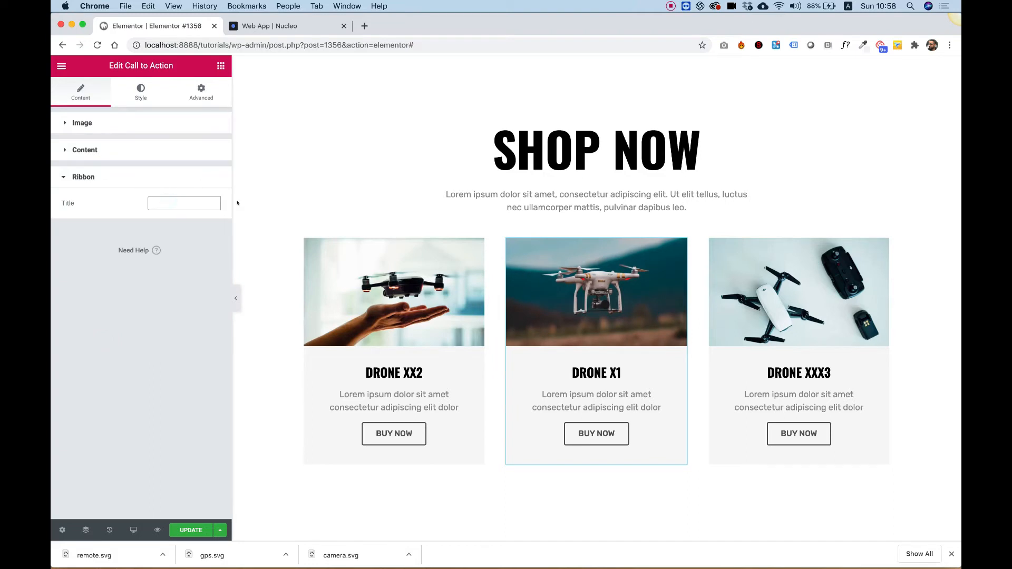
type("NEW")
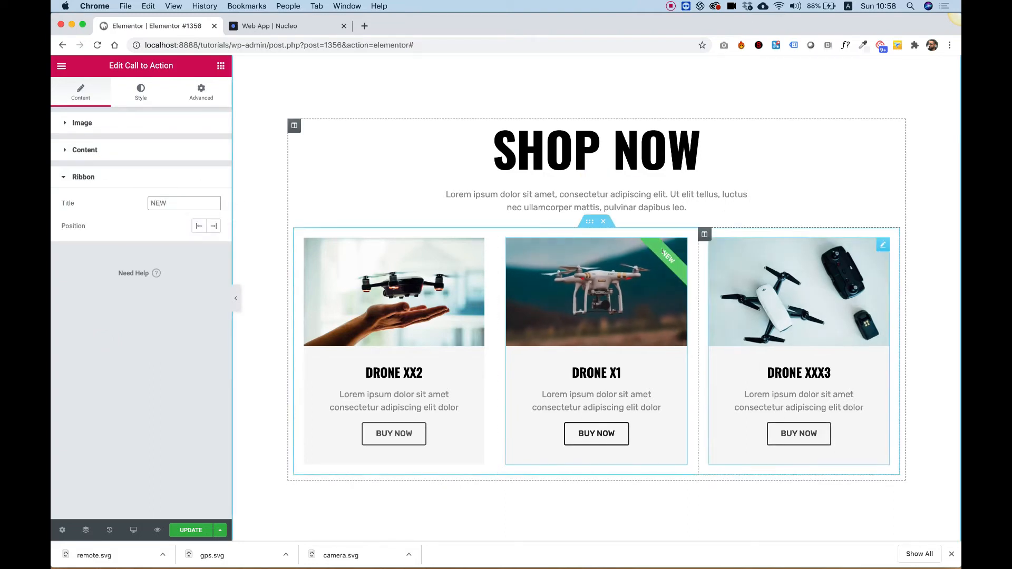
- Set the DRONE X1 ribbon's background color to yellow and its text color to black #000000
left_click(142, 91)
left_click(79, 455)
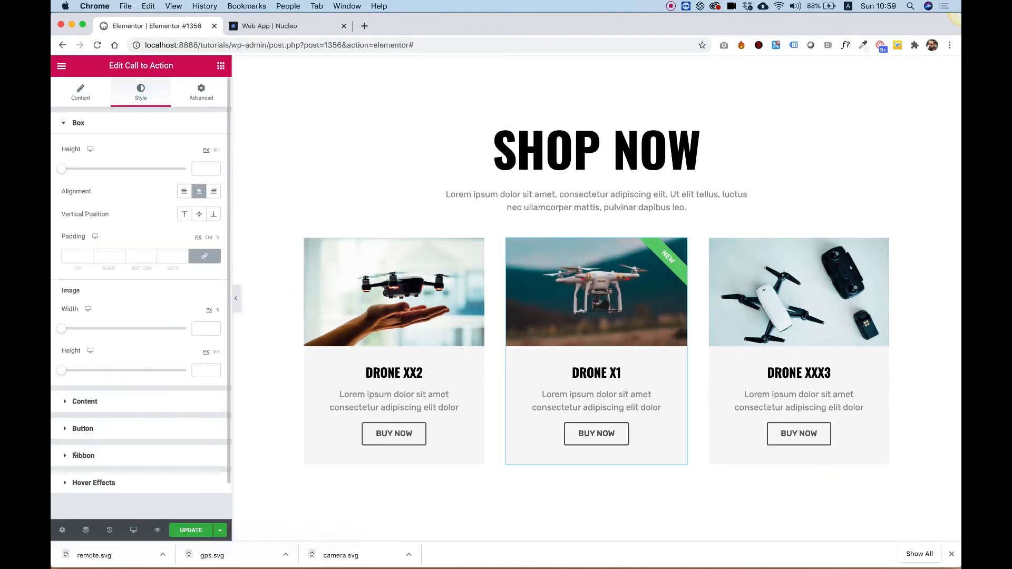
left_click(195, 231)
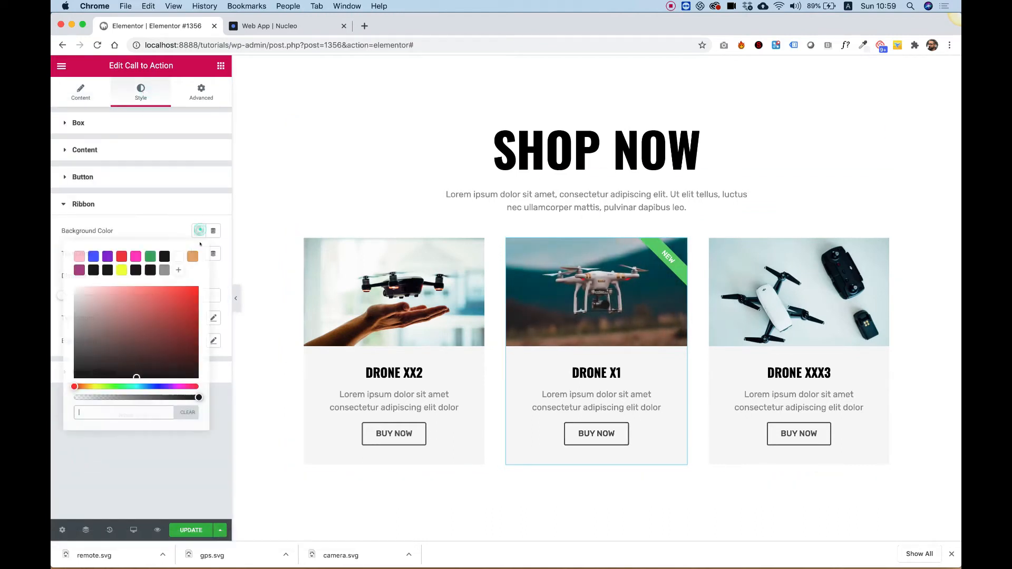
left_click(123, 268)
left_click(132, 233)
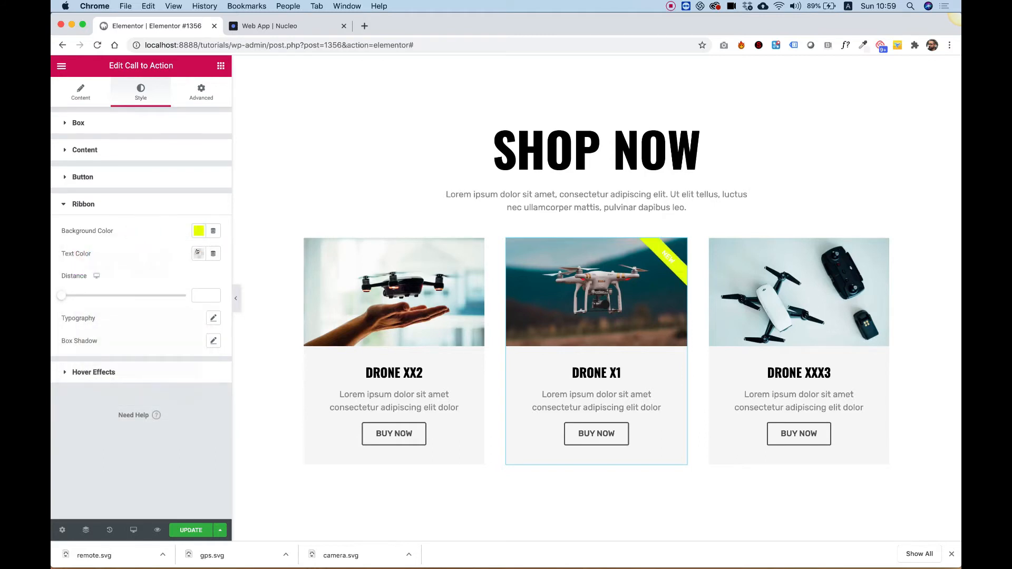
left_click(198, 253)
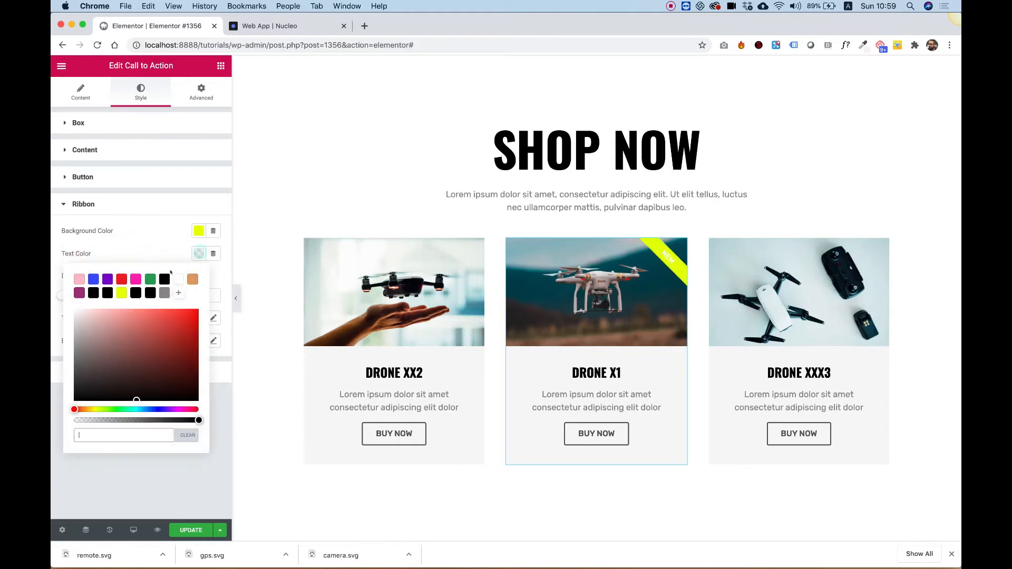
left_click(190, 473)
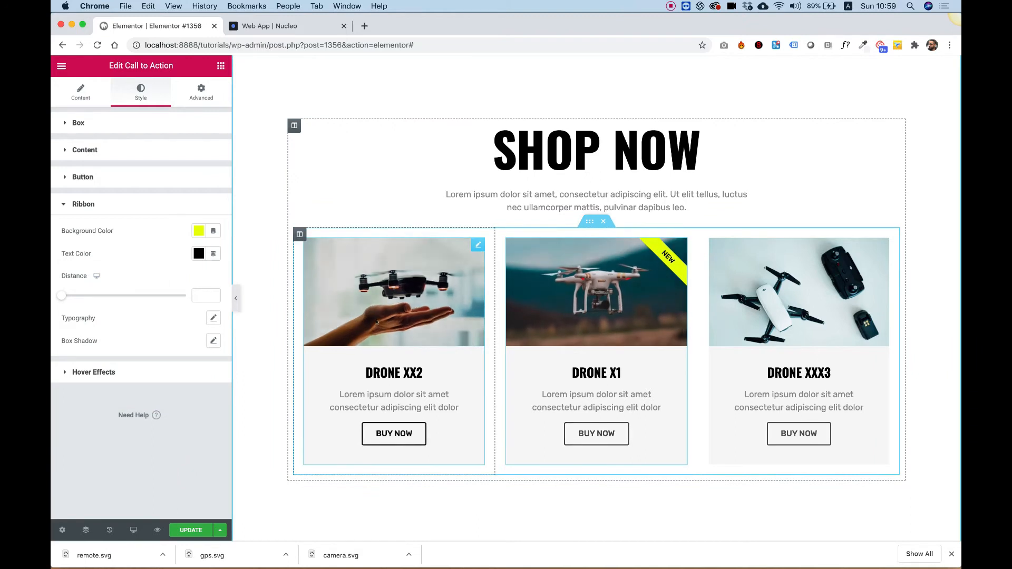
- Review the call-to-action's hover animation options
left_click(106, 375)
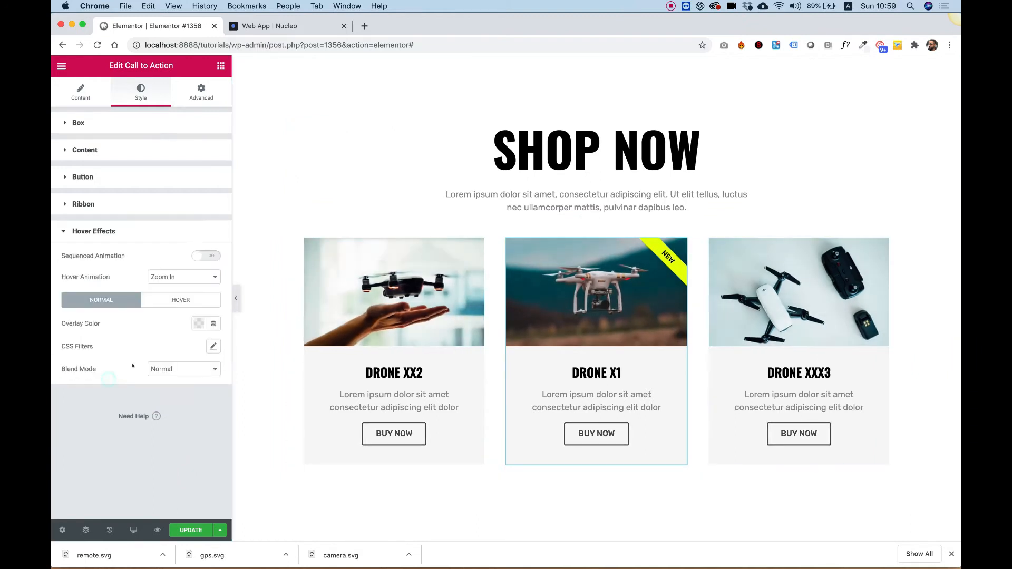
left_click(214, 272)
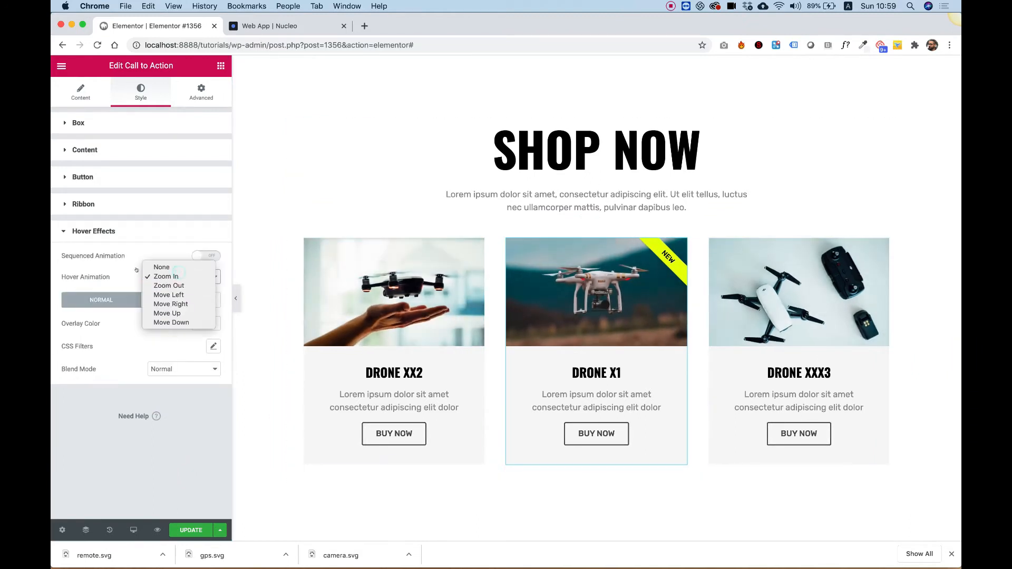
left_click(178, 422)
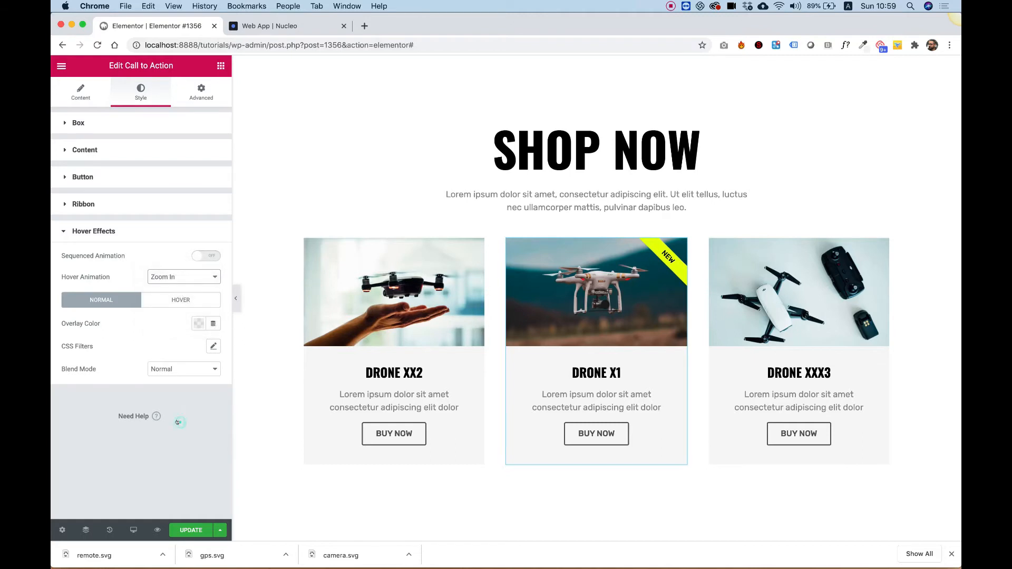
left_click(164, 277)
left_click(191, 277)
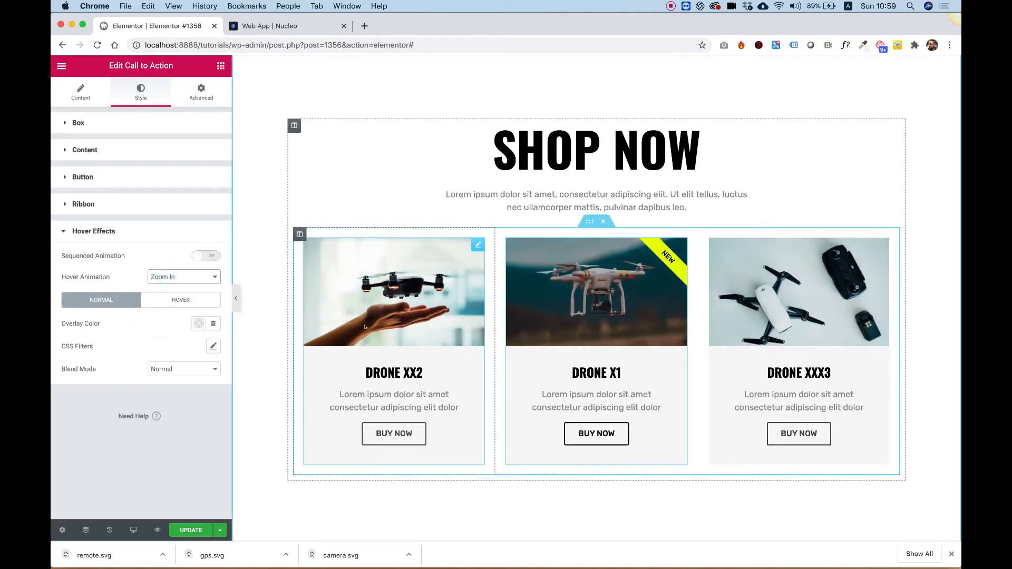
scroll(641, 301, "up", 5)
scroll(640, 301, "down", 6)
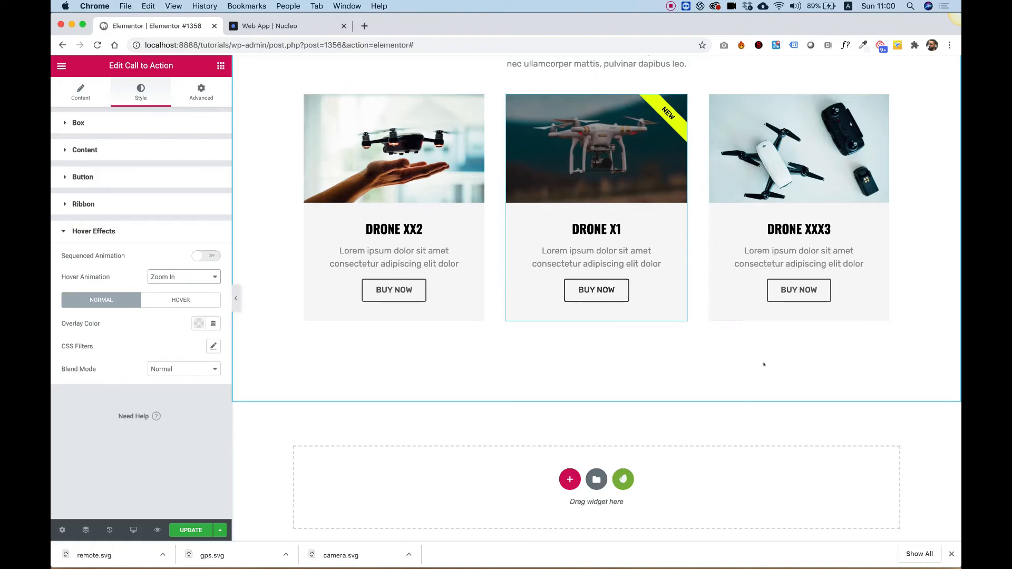
- Duplicate the SHOP NOW section and remove the card row from the copy
scroll(676, 338, "up", 5)
scroll(676, 338, "up", 4)
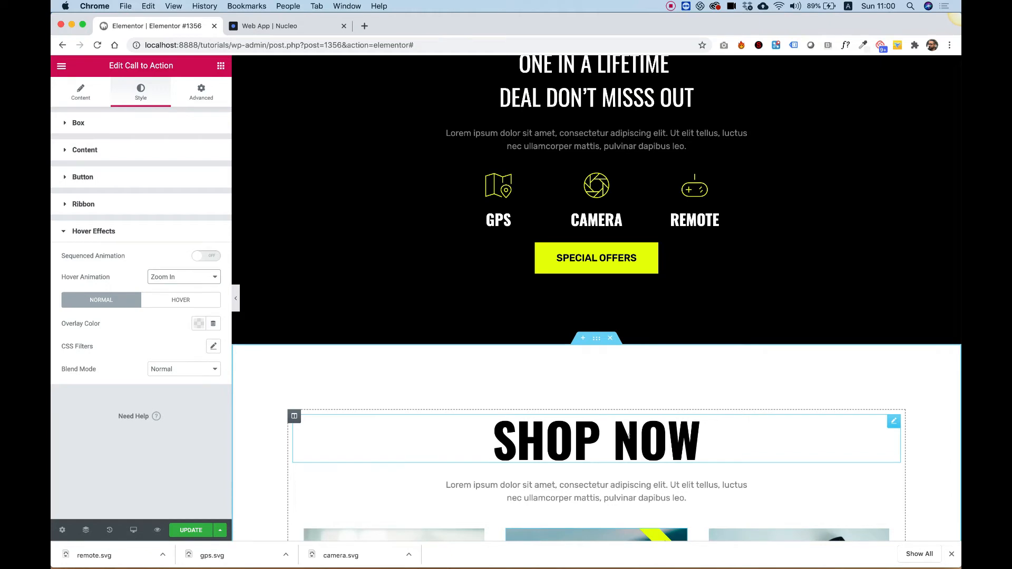
scroll(628, 435, "down", 3)
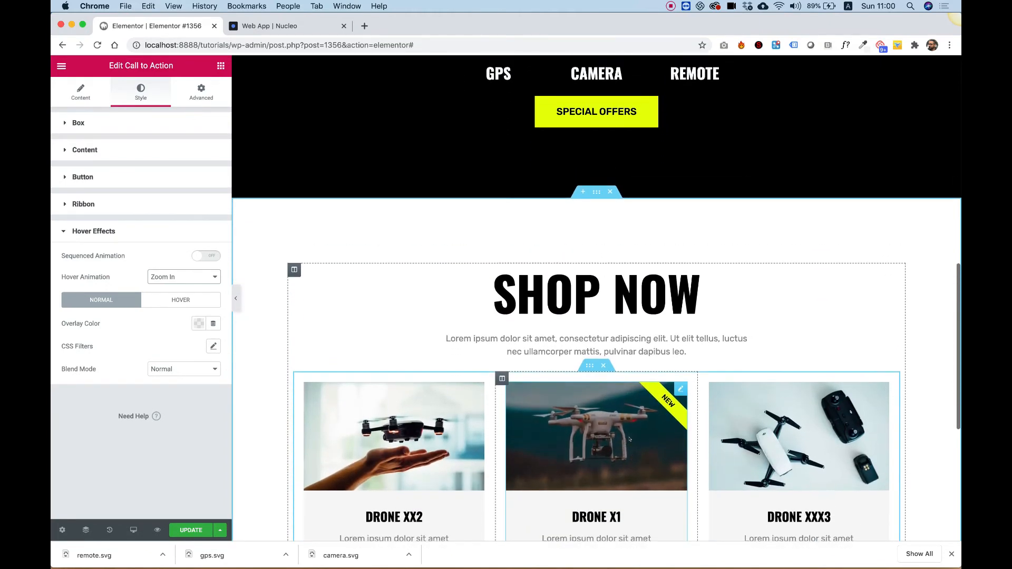
scroll(629, 439, "up", 3)
scroll(630, 439, "down", 4)
scroll(630, 439, "up", 4)
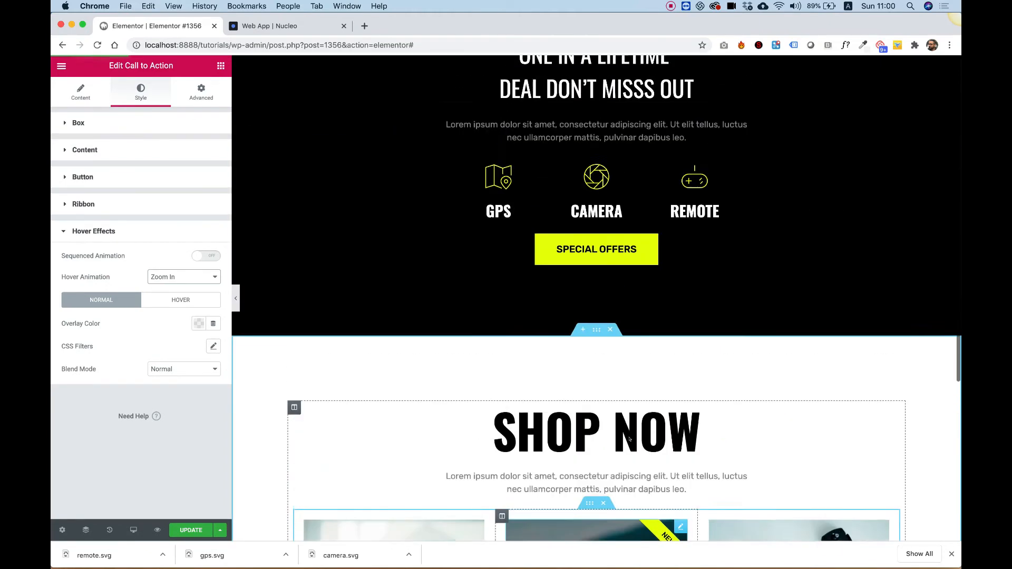
scroll(629, 439, "down", 3)
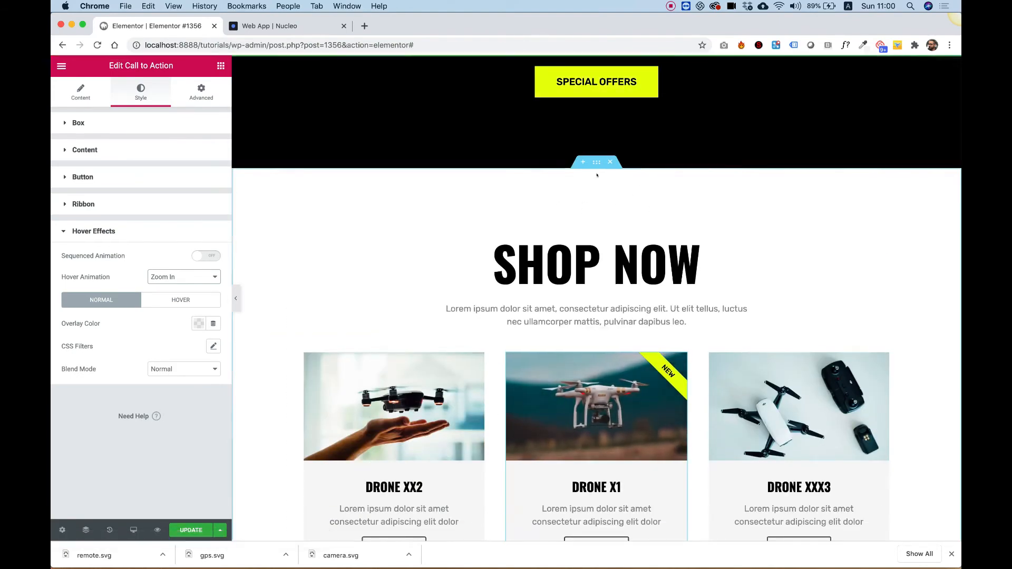
right_click(596, 194)
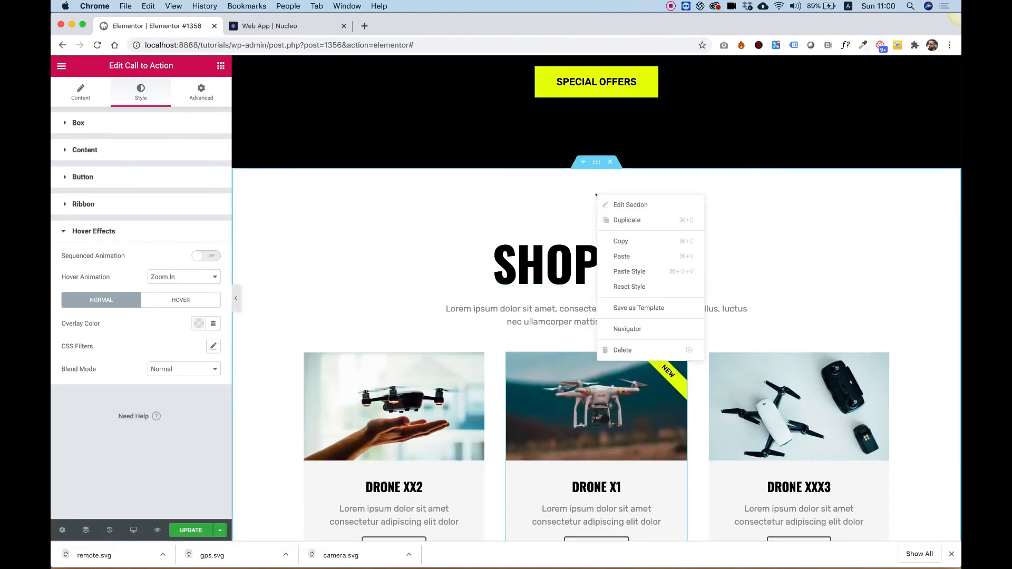
left_click(642, 221)
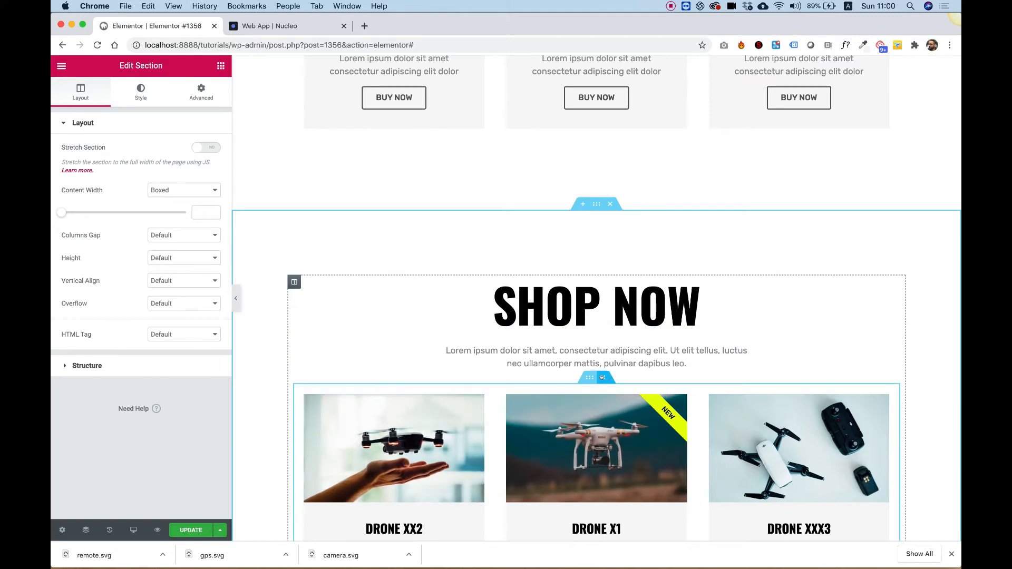
left_click(602, 377)
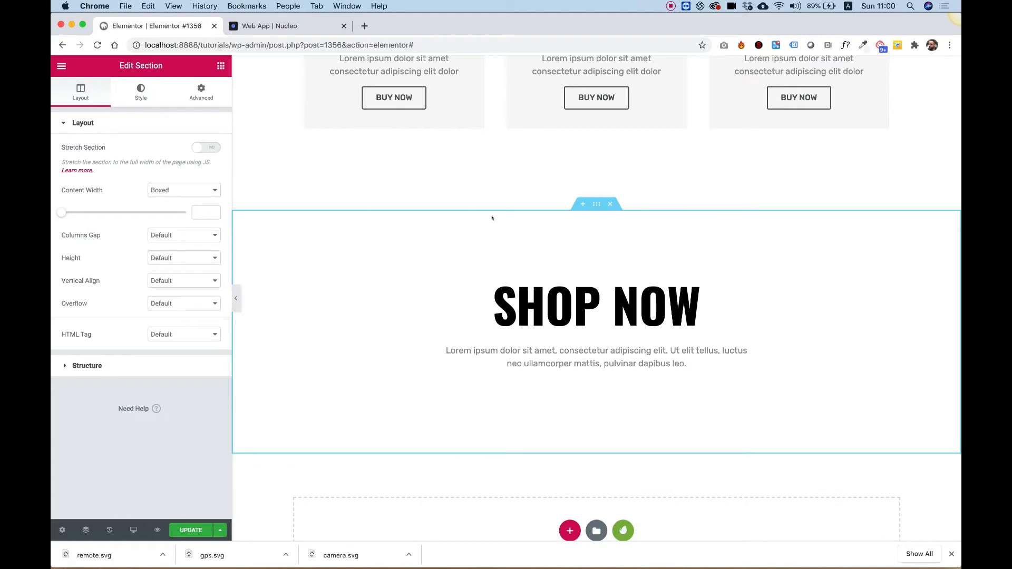
- Give the duplicated section a classic background image using the header.jpg drone-over-city photo
right_click(383, 231)
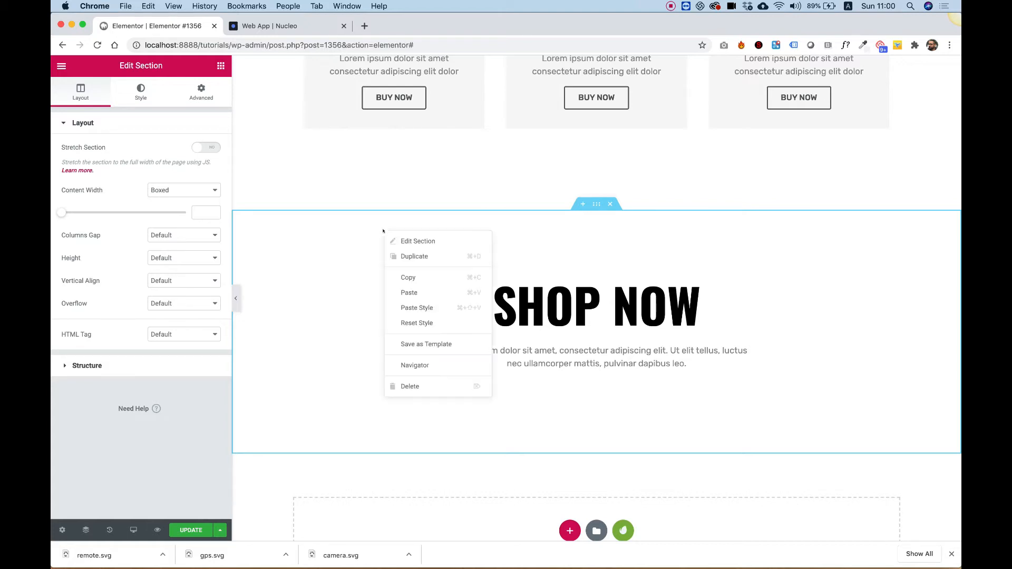
left_click(404, 237)
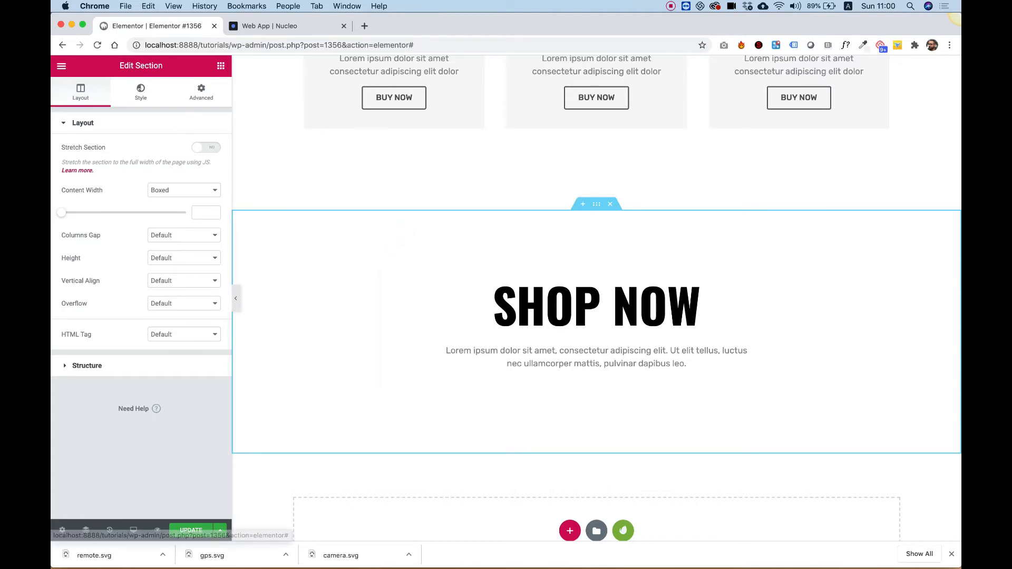
left_click(140, 89)
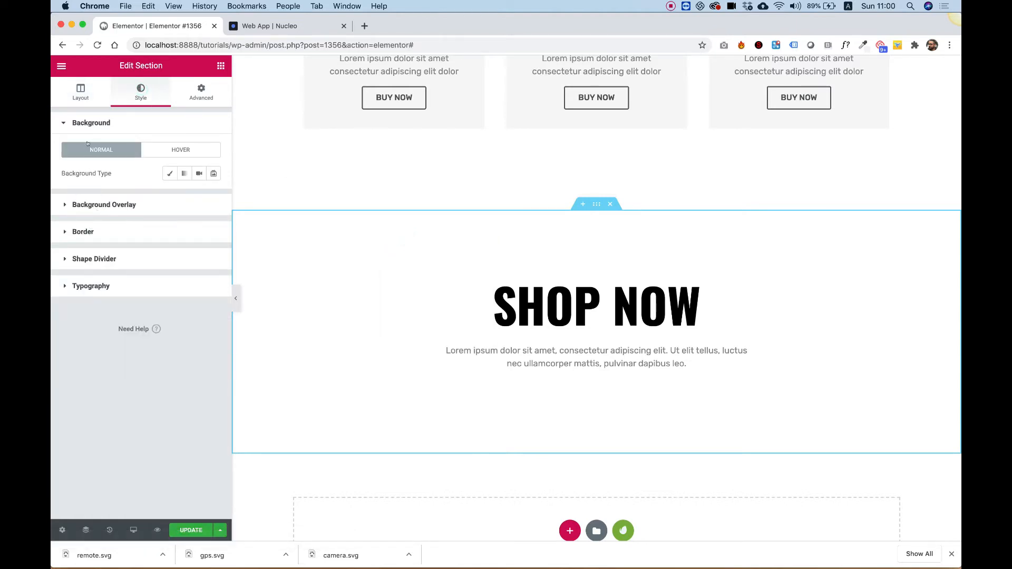
left_click(170, 173)
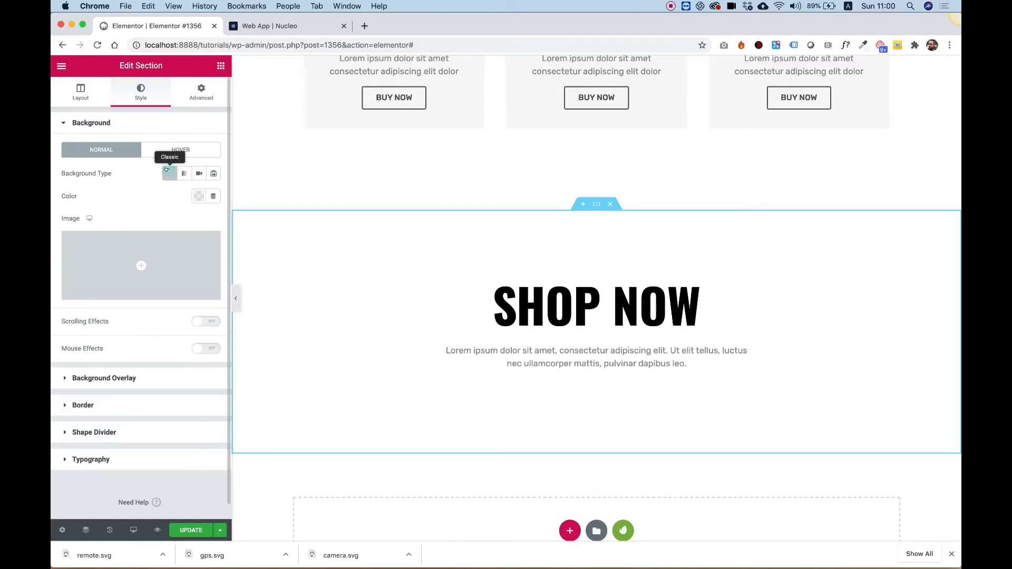
left_click(132, 253)
left_click(581, 197)
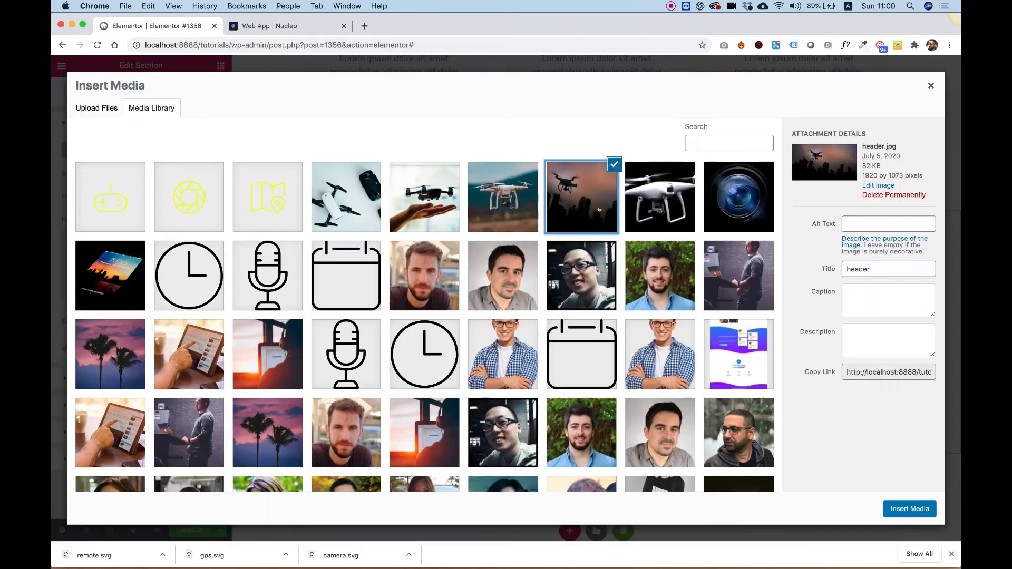
left_click(907, 509)
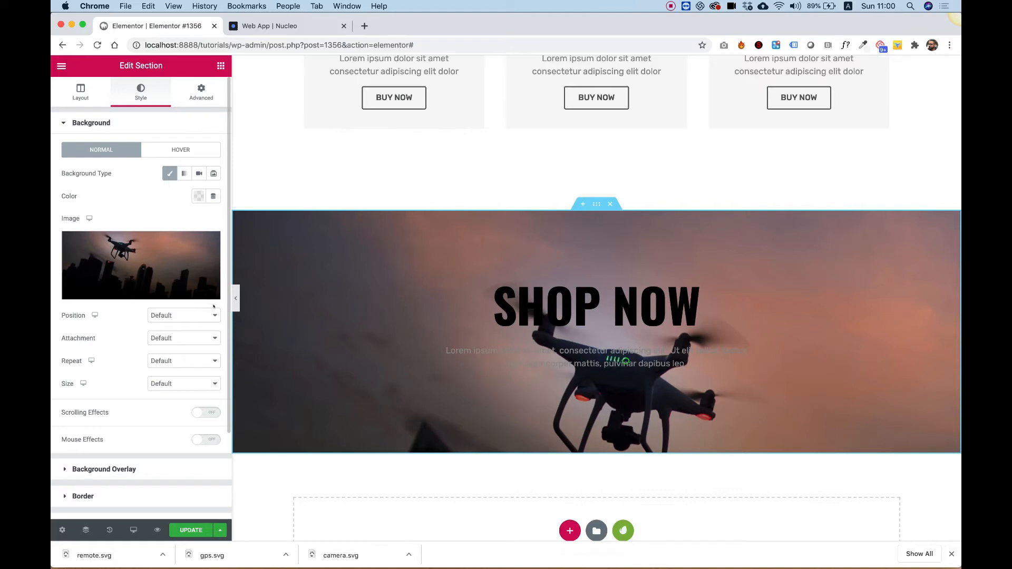
- Set the section background position to Top Center
left_click(169, 316)
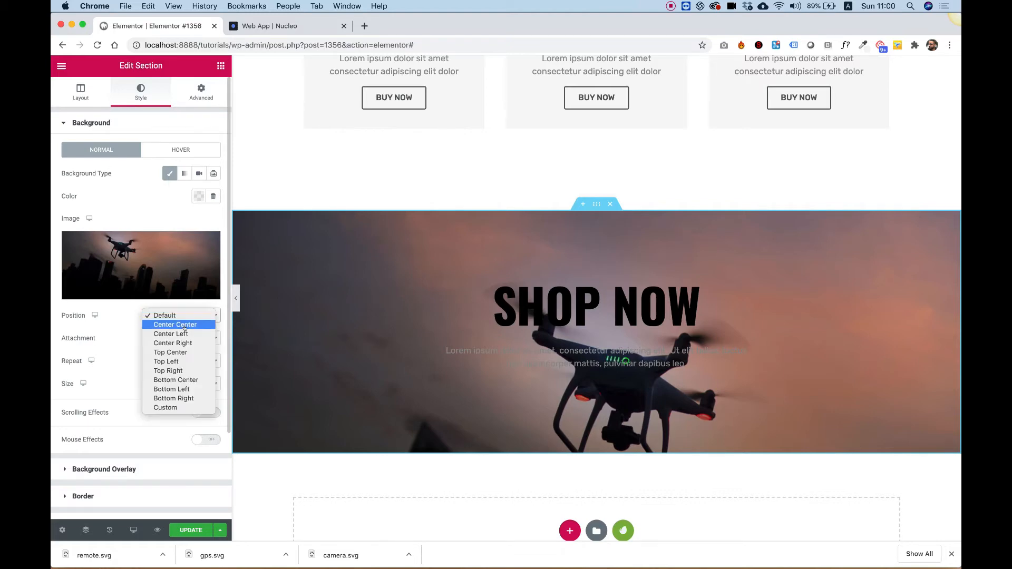
left_click(185, 325)
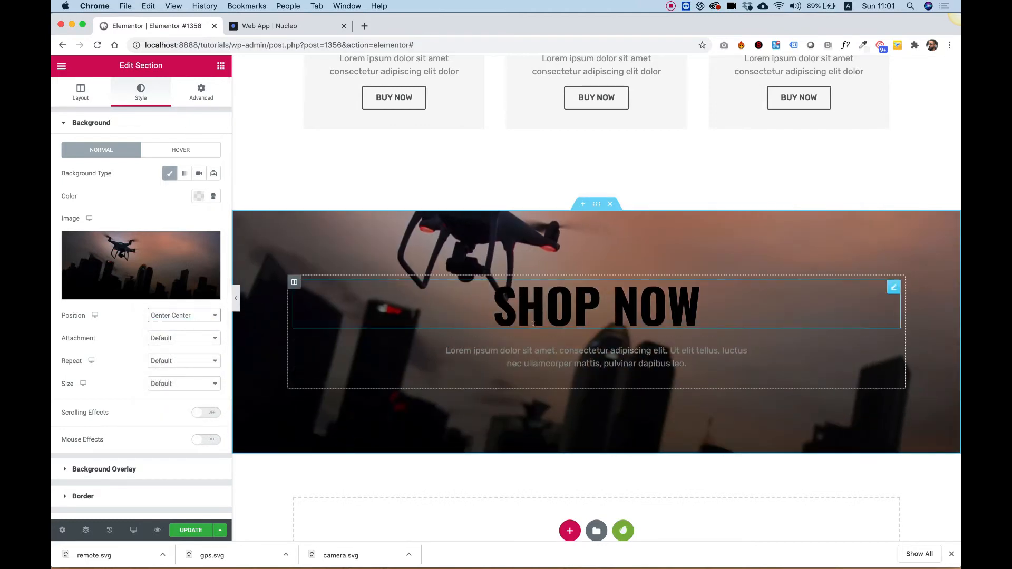
mouse_move(144, 266)
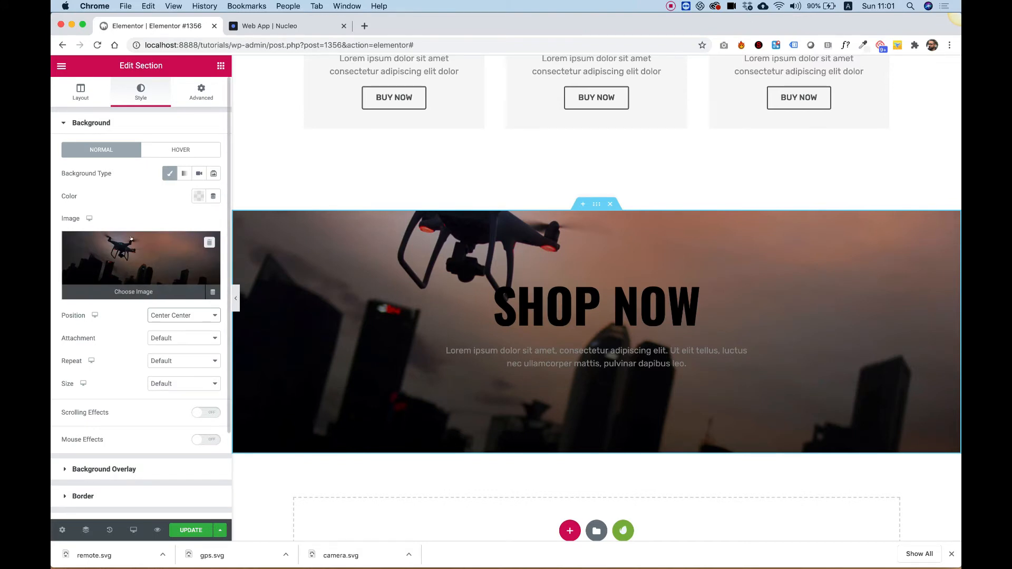
left_click(157, 316)
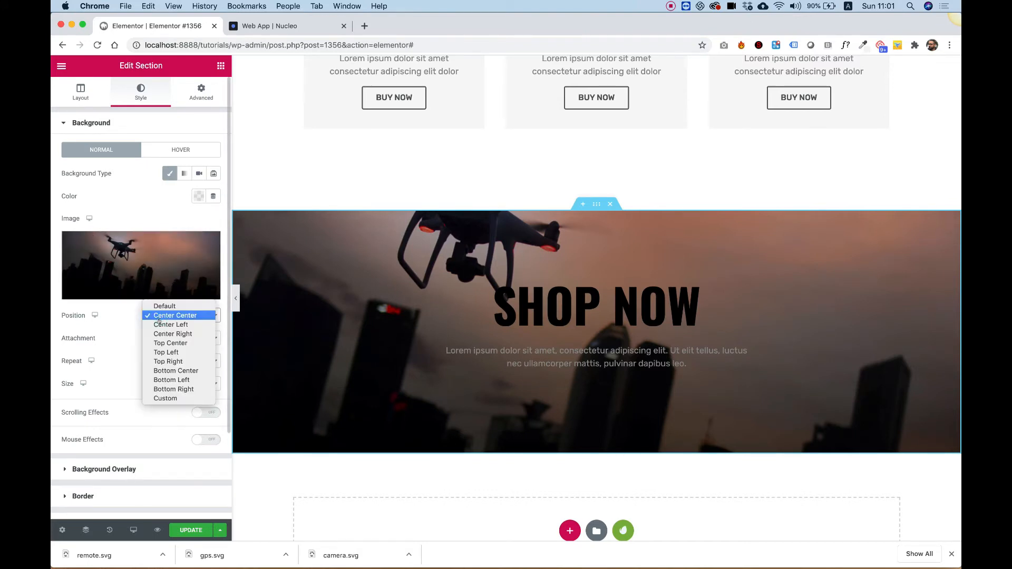
left_click(180, 344)
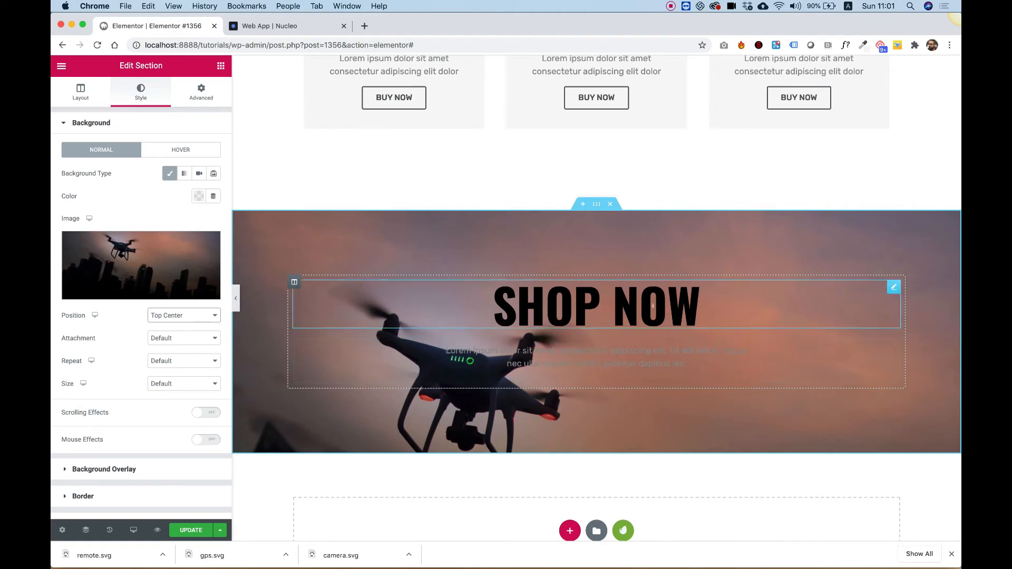
- Set the paragraph text color in the duplicated section to white #FFFFFF
left_click(652, 373)
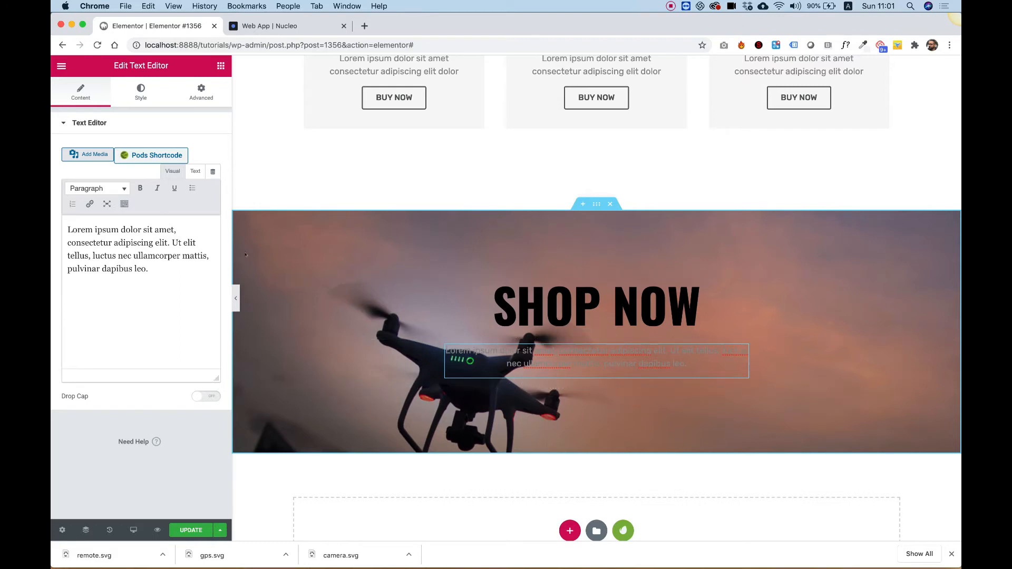
left_click(140, 92)
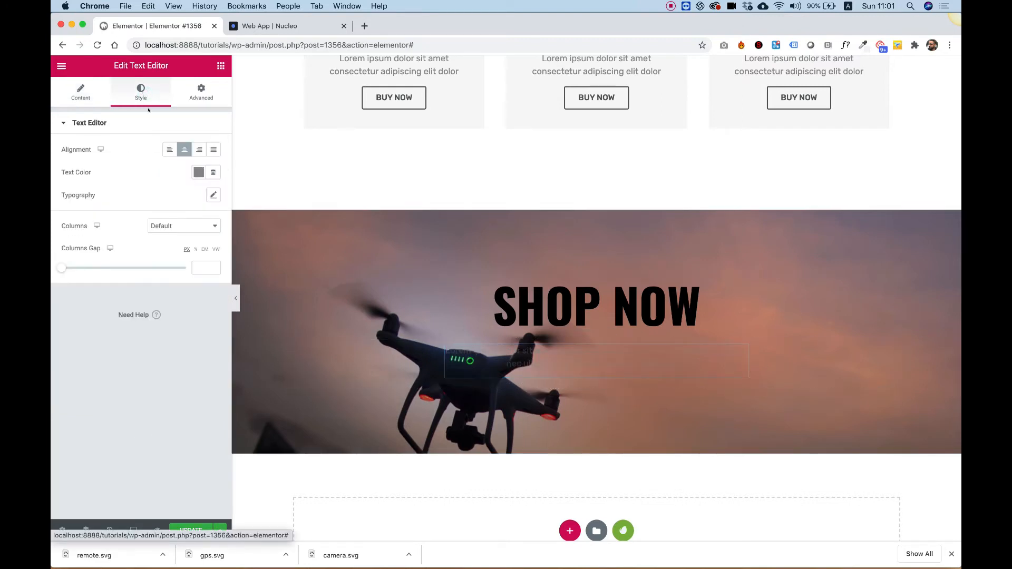
left_click(195, 172)
left_click(178, 198)
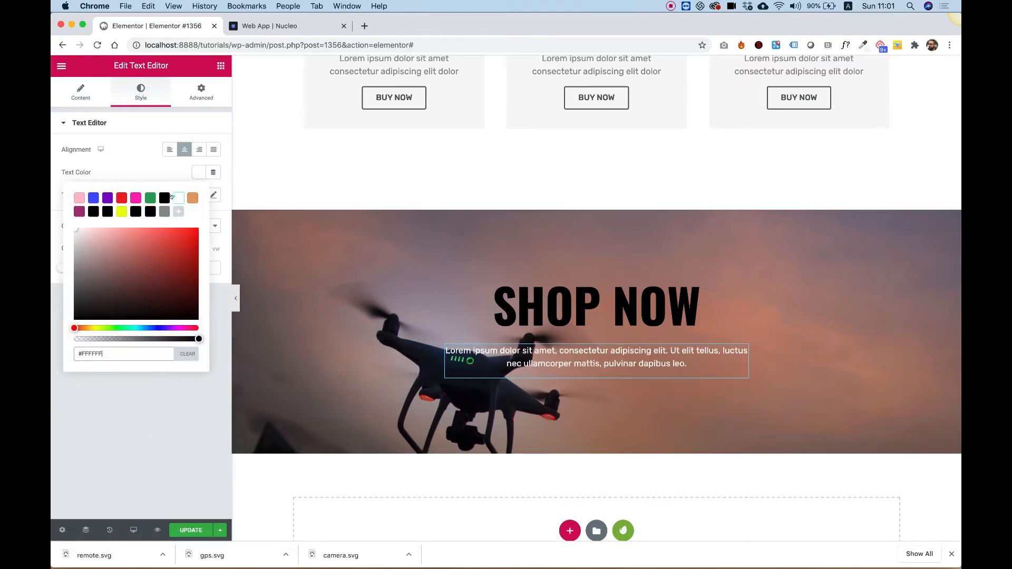
left_click(172, 417)
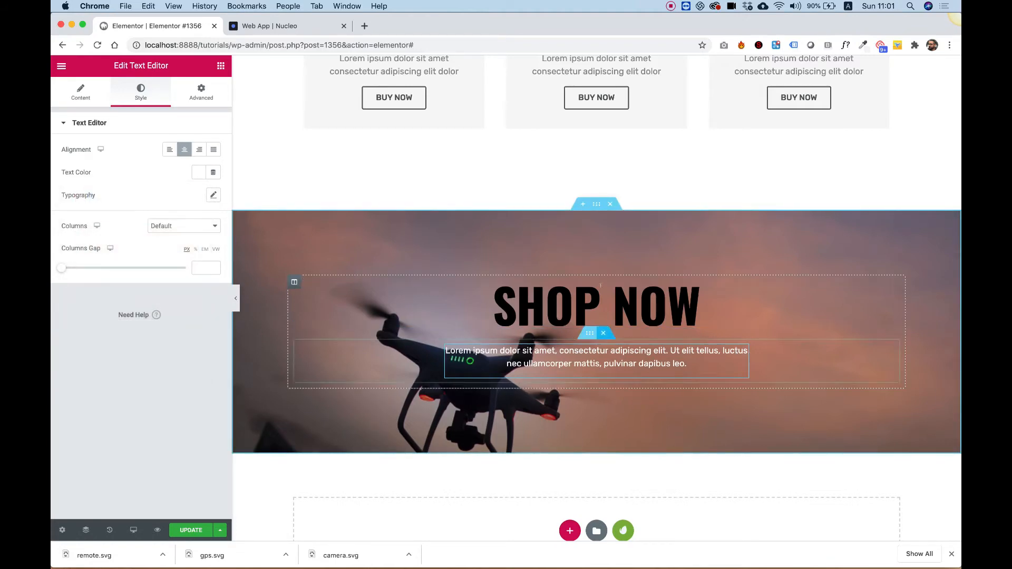
- Set the section background to No-repeat and size Cover, and preview the result
right_click(260, 294)
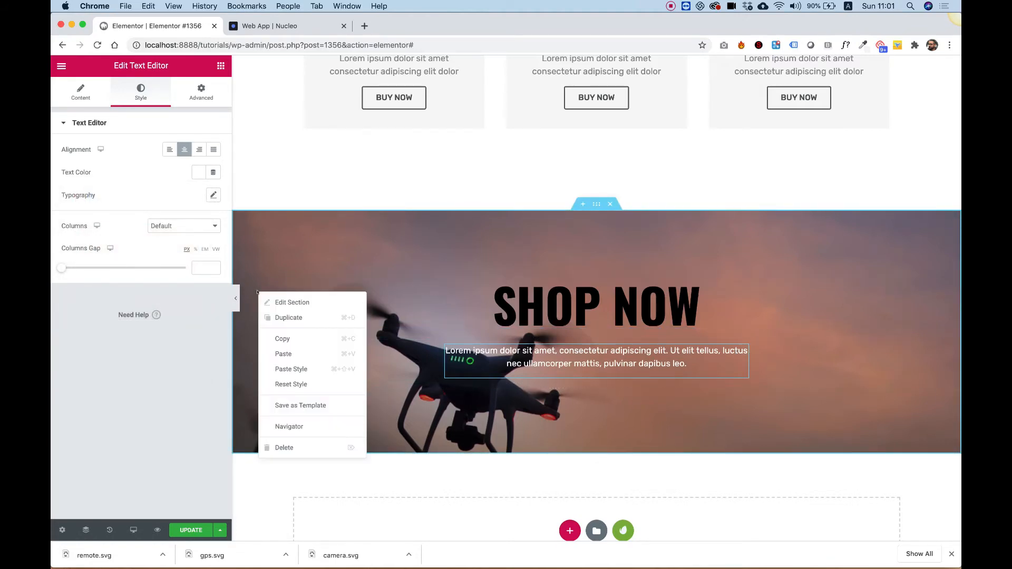
left_click(287, 303)
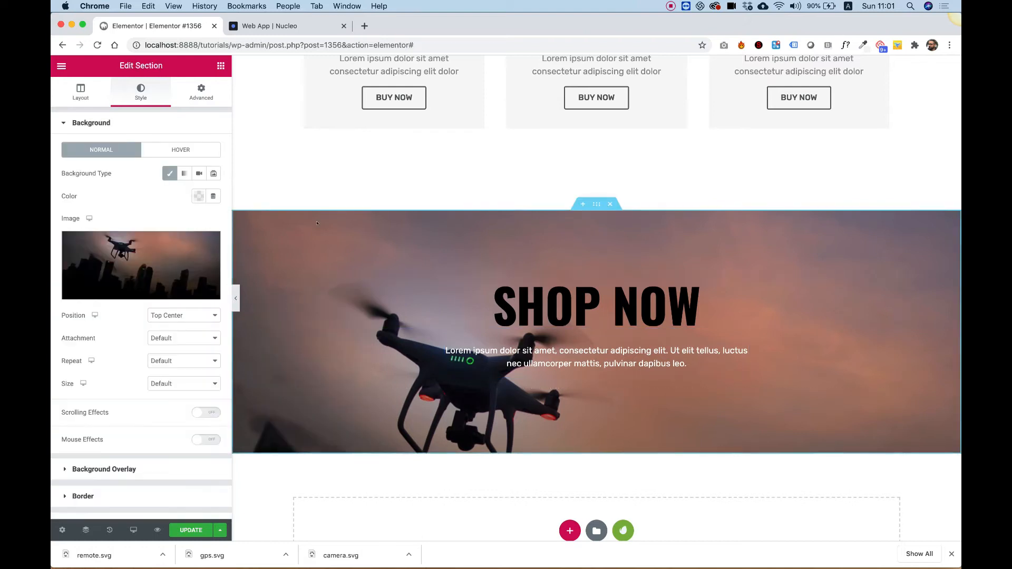
left_click(155, 363)
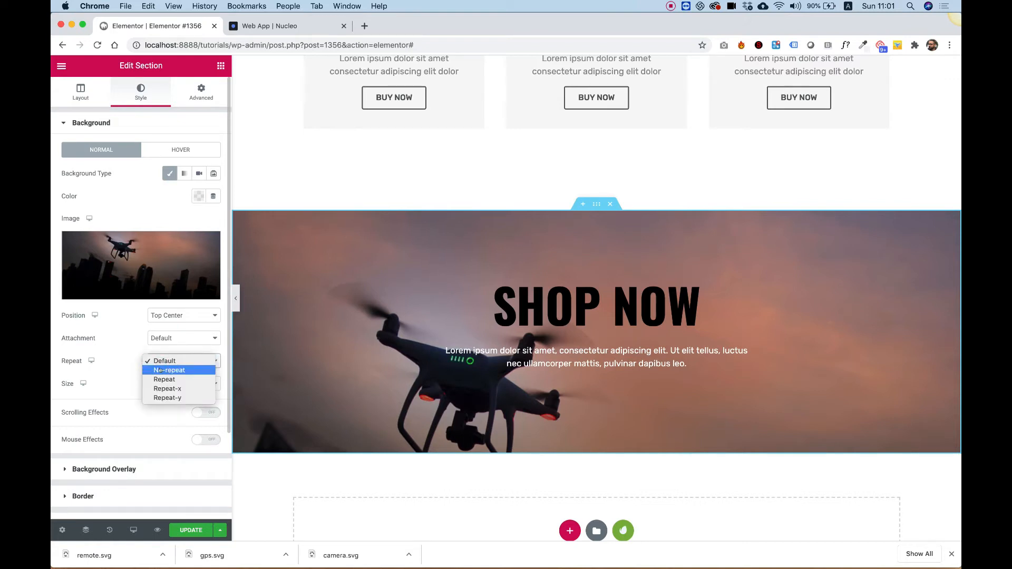
left_click(160, 371)
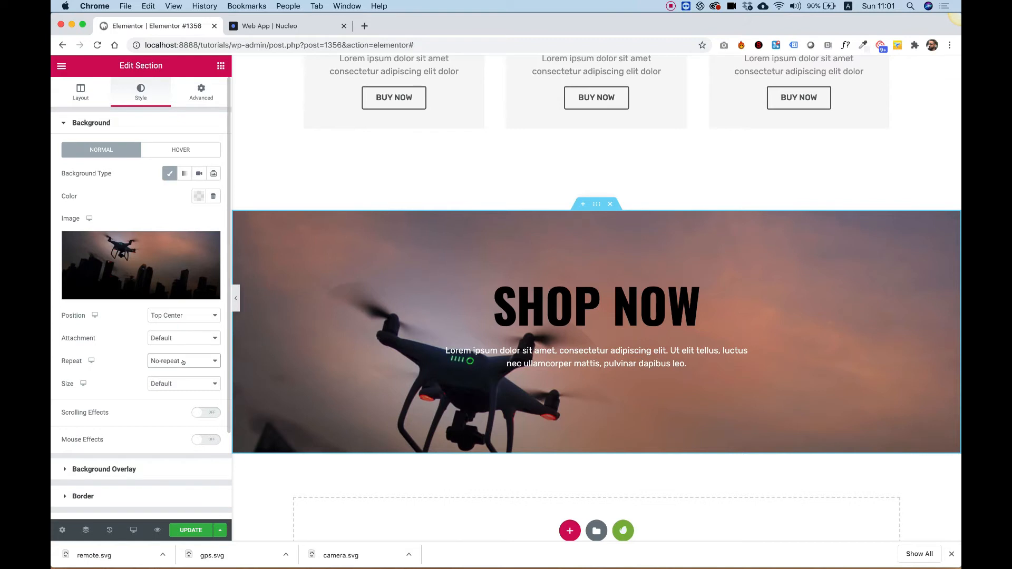
left_click(952, 554)
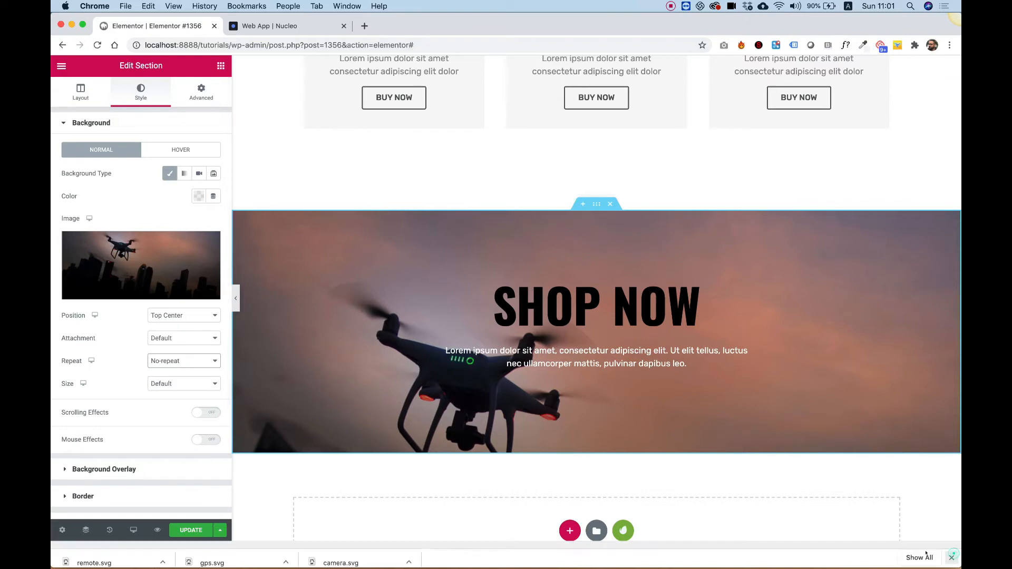
left_click(161, 378)
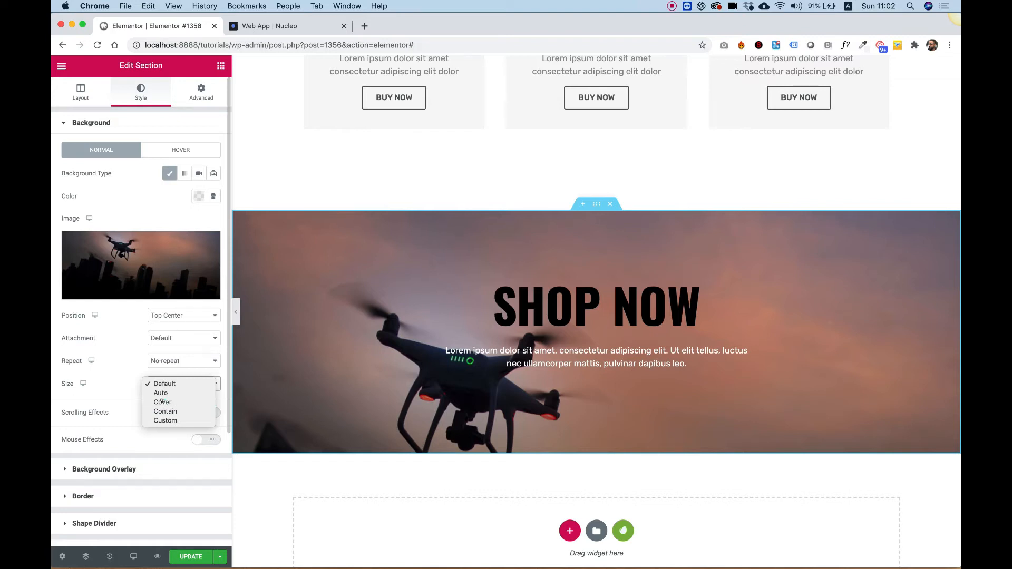
left_click(162, 402)
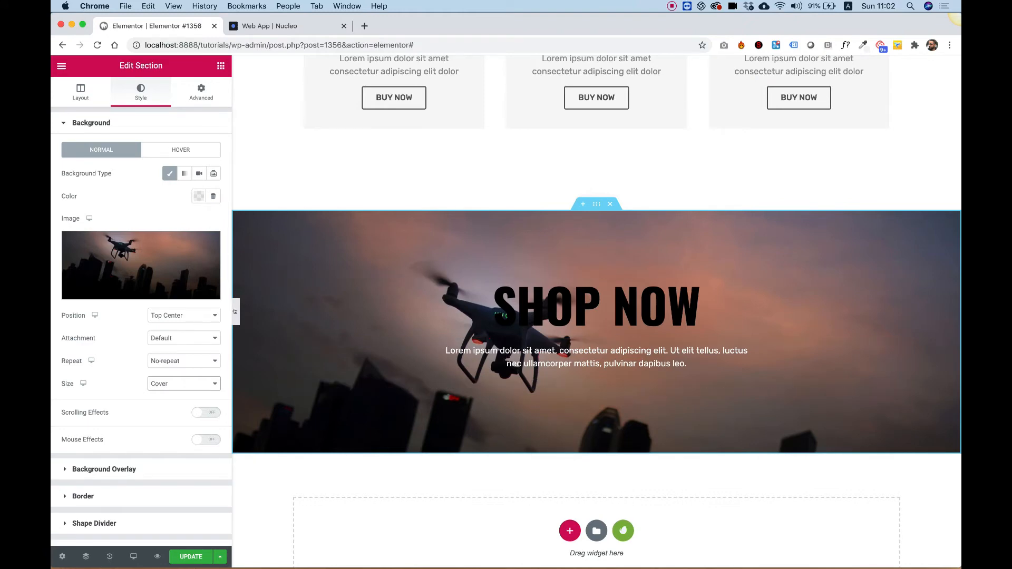
left_click(236, 311)
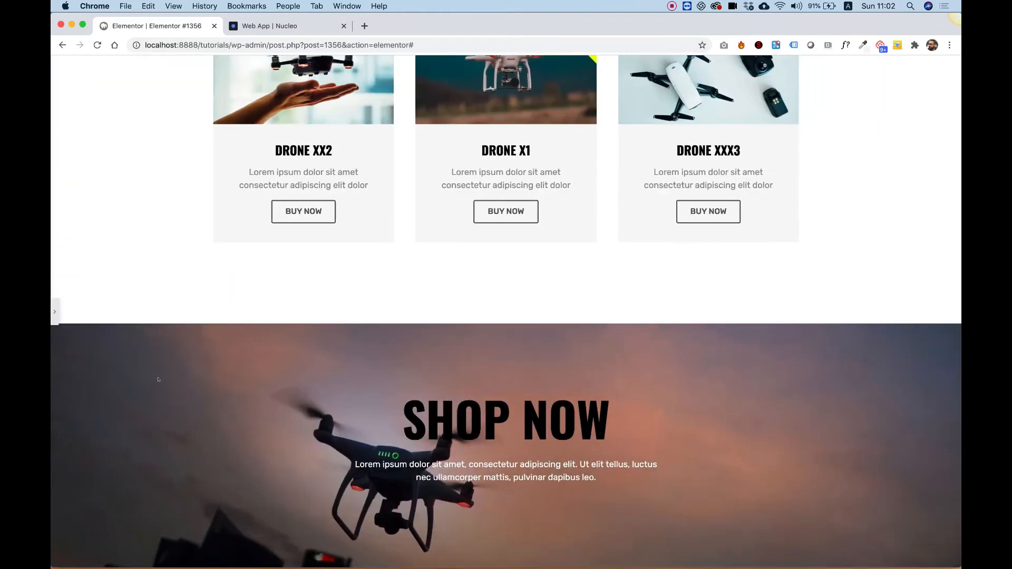
left_click(54, 312)
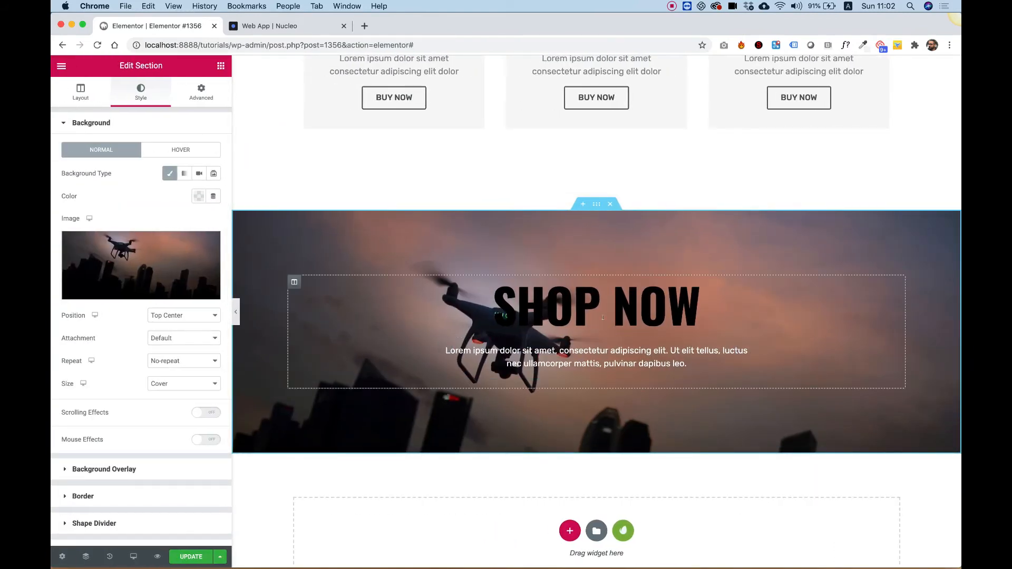
- Set the heading's text color to the yellow #E7FF04 swatch
left_click(603, 317)
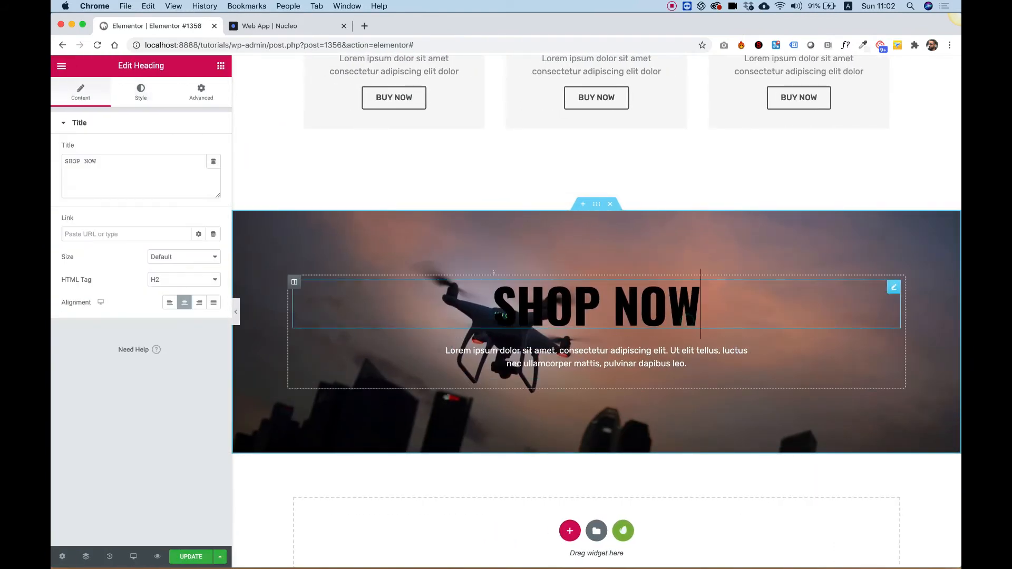
left_click(135, 96)
left_click(198, 149)
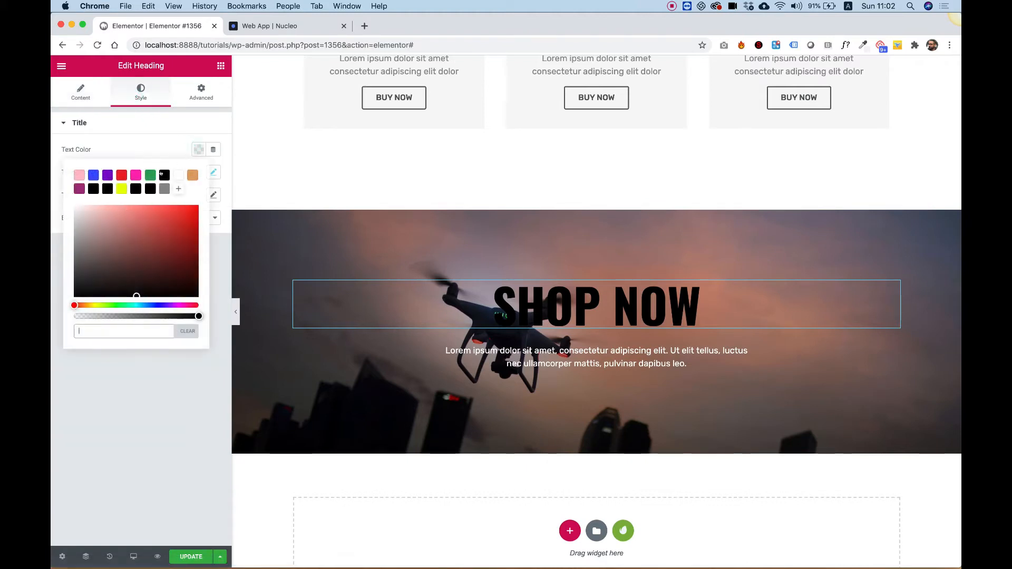
left_click(115, 189)
- Replace the banner heading text with "SPECIAL OFFER"
triple_click(552, 290)
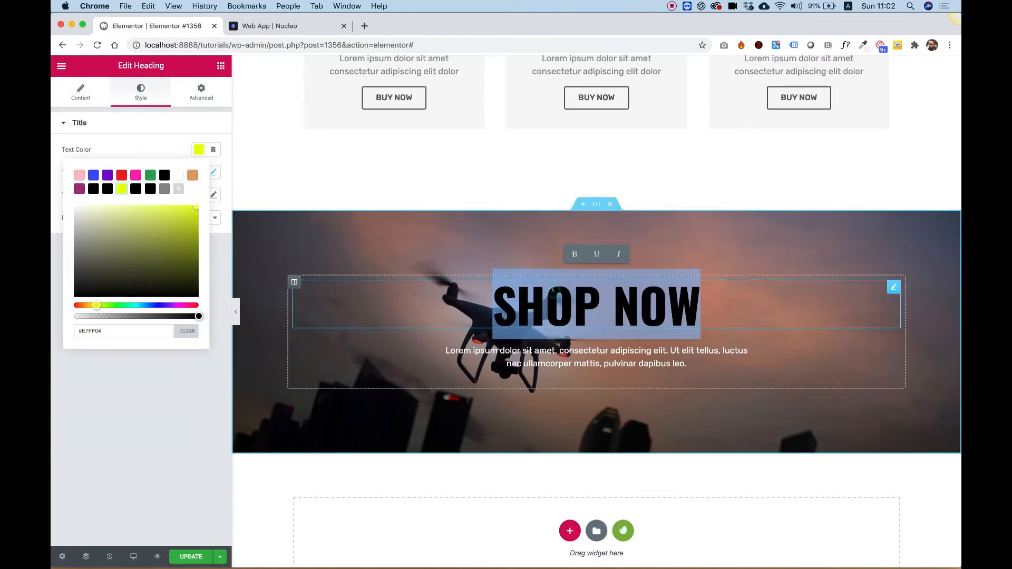
type("SSP")
key("BackSpace")
key("BackSpace")
type("P")
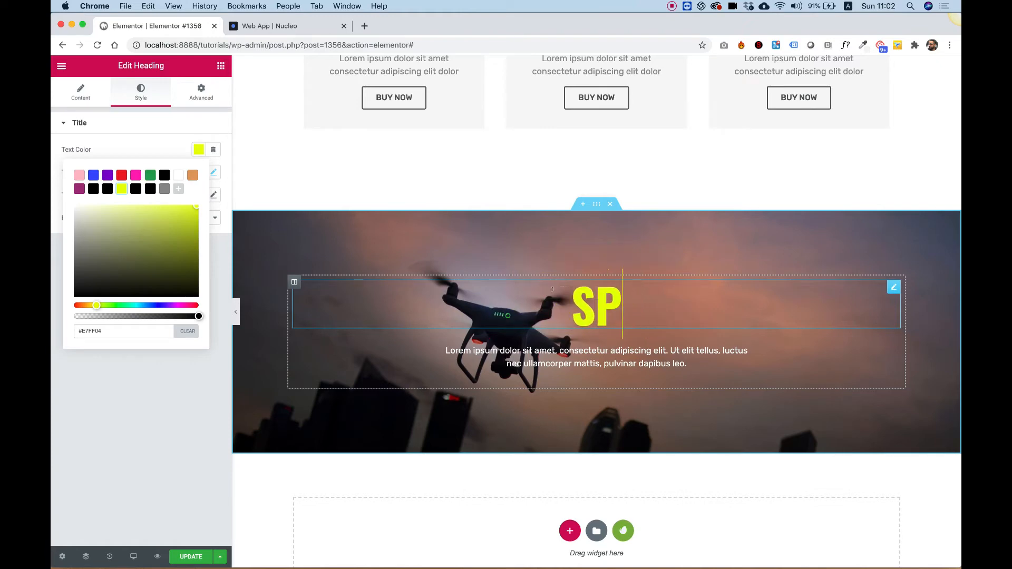
type("ECIAL OFFE")
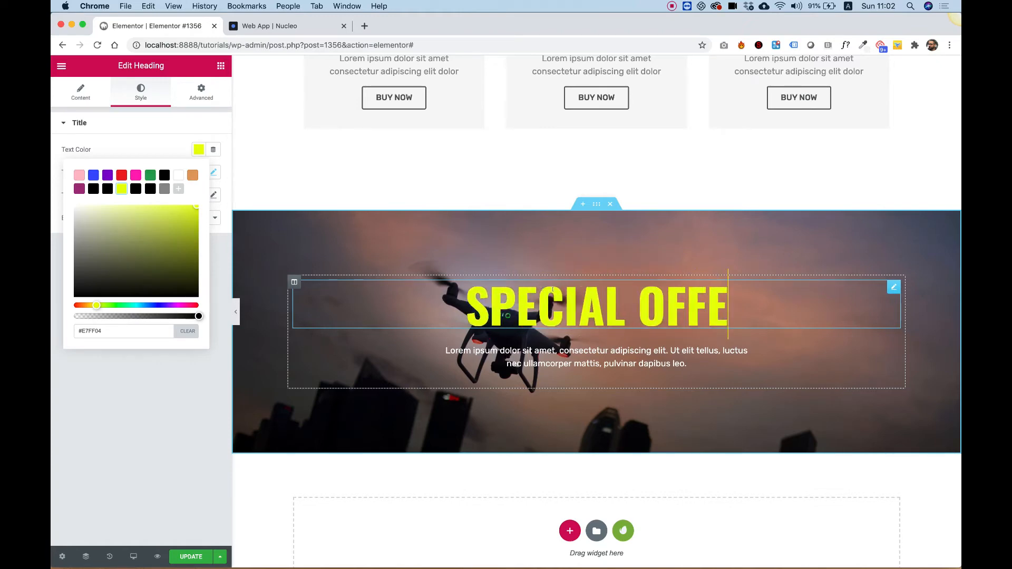
type("R")
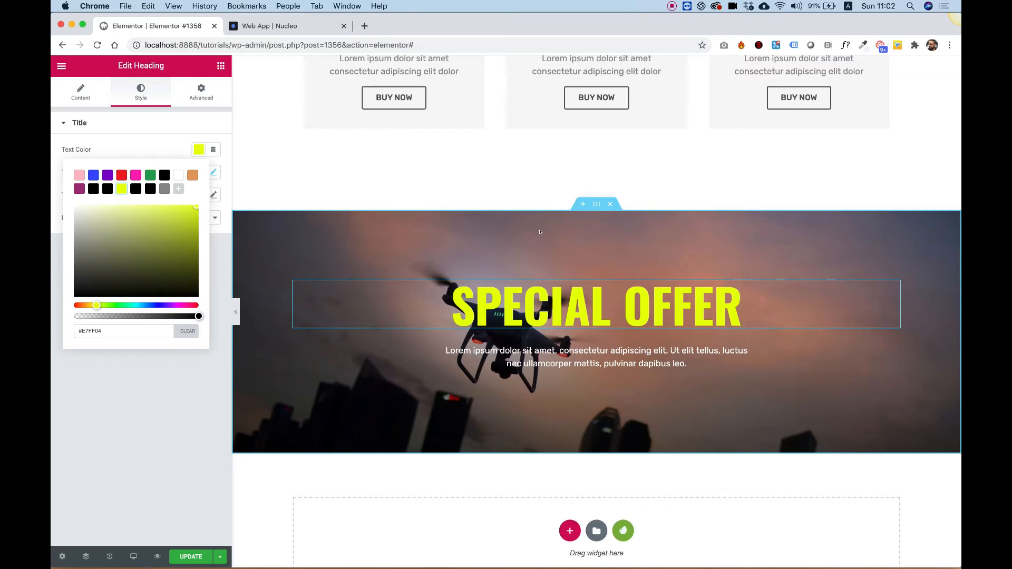
- Copy the hero section's SHOP NOW button and paste it below the banner's paragraph
scroll(545, 192, "down", 10)
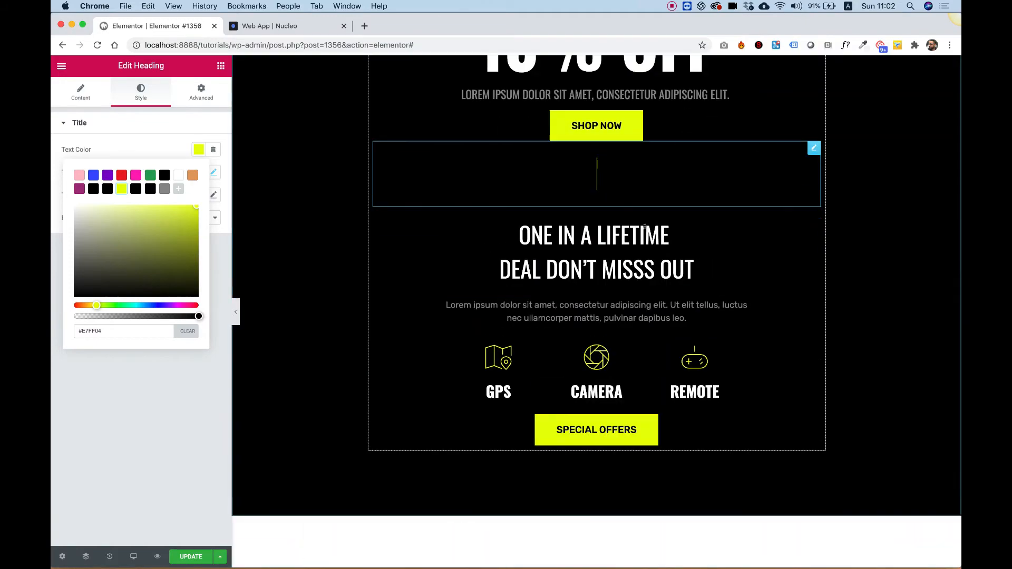
right_click(667, 427)
right_click(662, 133)
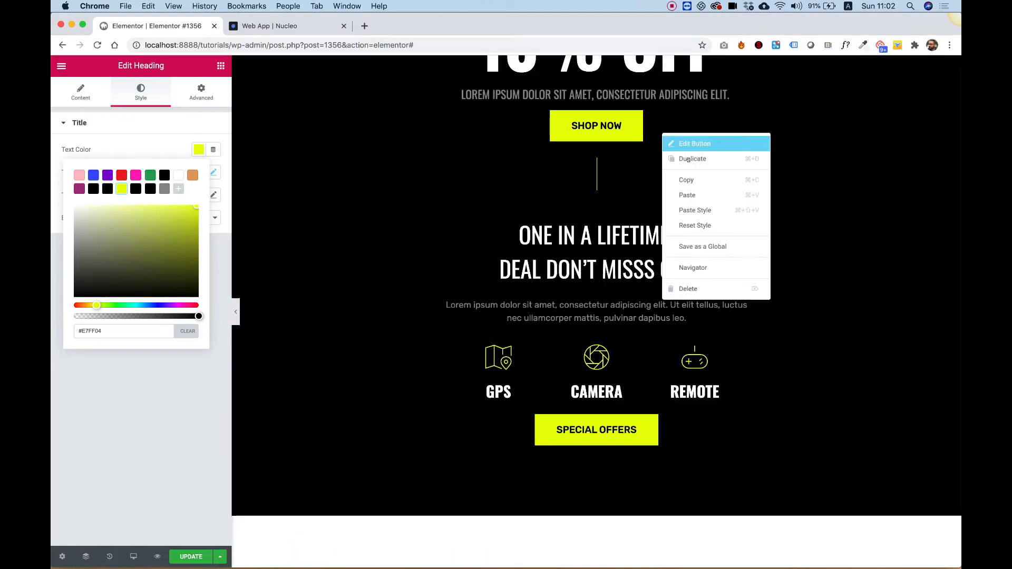
left_click(695, 176)
scroll(688, 187, "down", 10)
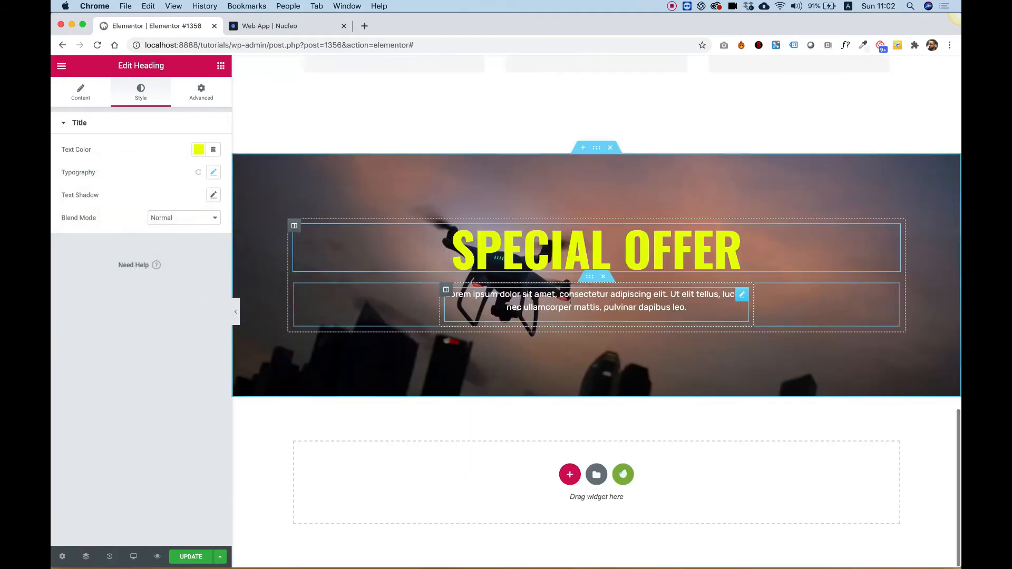
right_click(572, 309)
left_click(601, 366)
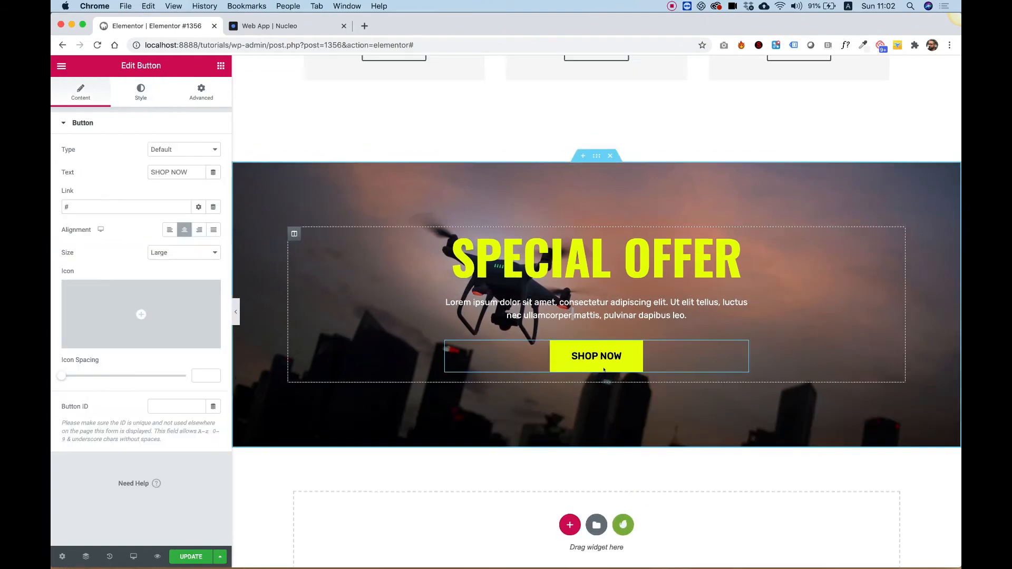
- Copy the hero section's vertical divider and paste it below the banner's SHOP NOW button
scroll(605, 370, "down", 10)
right_click(604, 305)
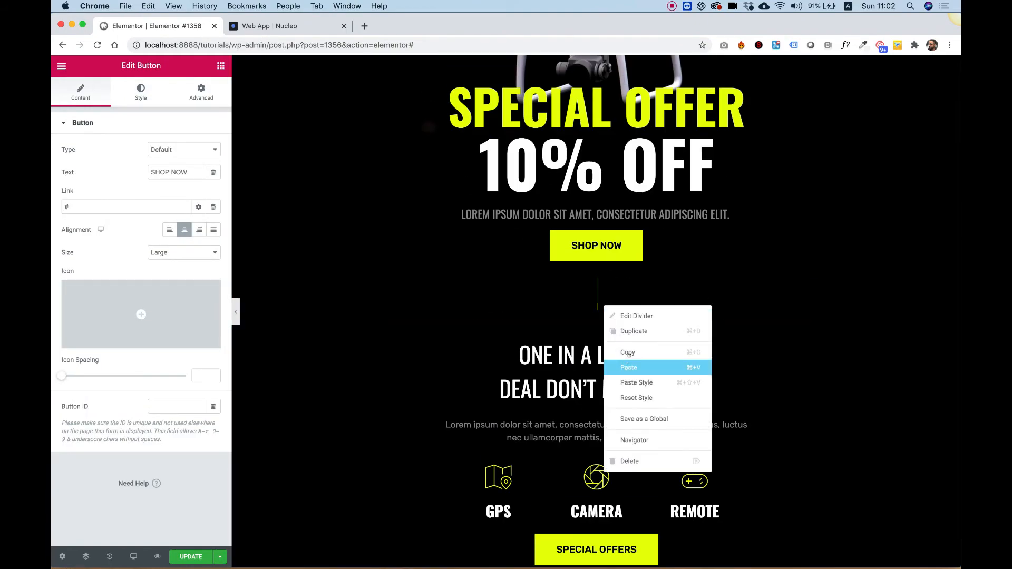
left_click(627, 353)
scroll(632, 348, "down", 15)
right_click(673, 312)
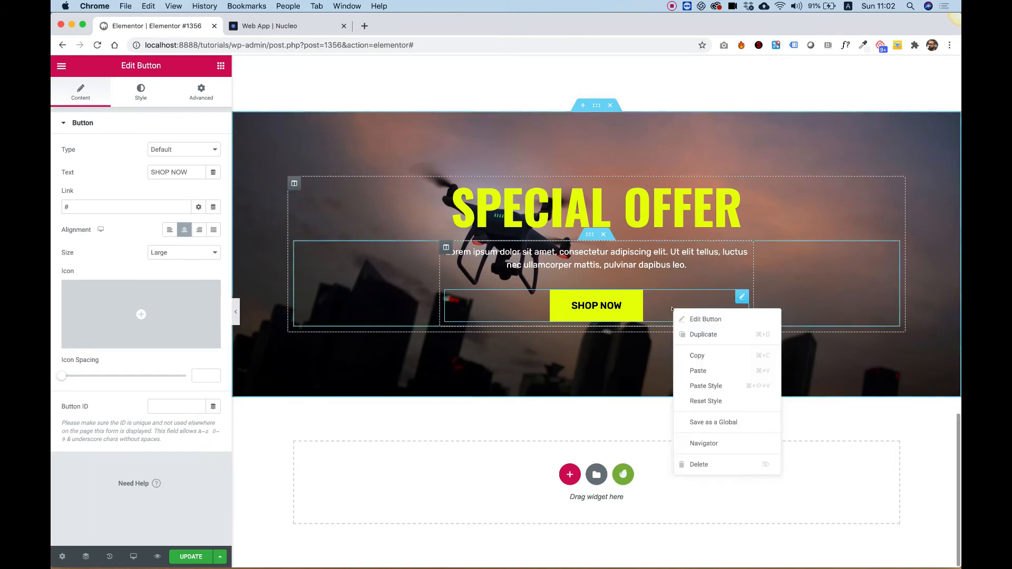
left_click(714, 374)
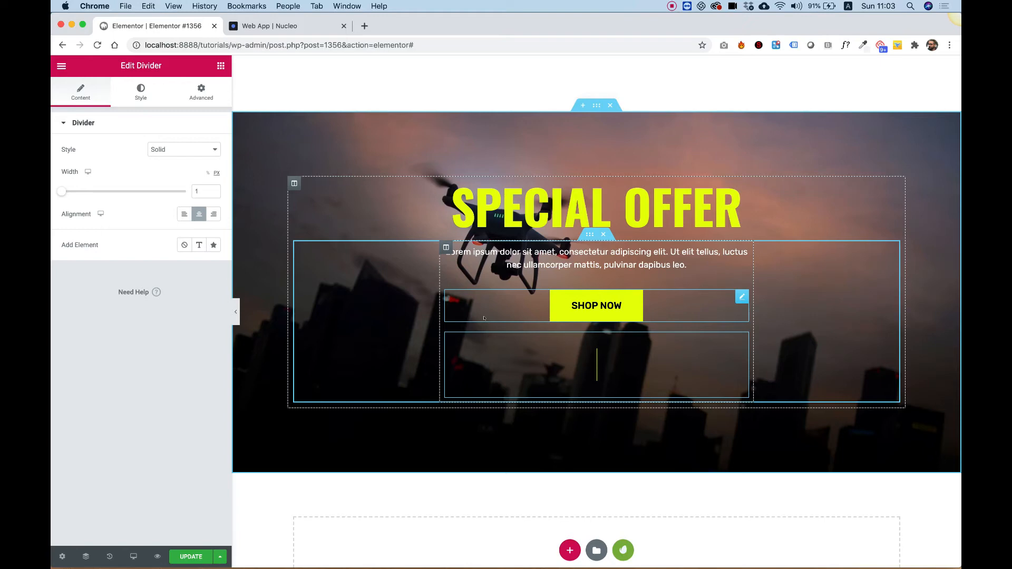
- Search the widgets for "timer" and insert a Countdown widget between the banner paragraph and SHOP NOW button
left_click(216, 69)
left_click(129, 110)
type("timer")
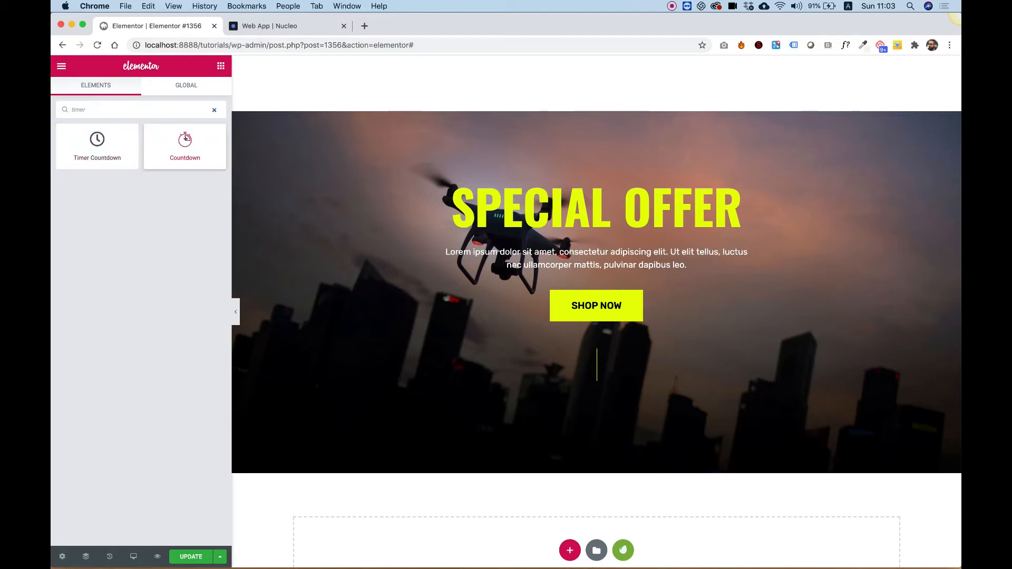
left_click_drag(218, 142, 587, 268)
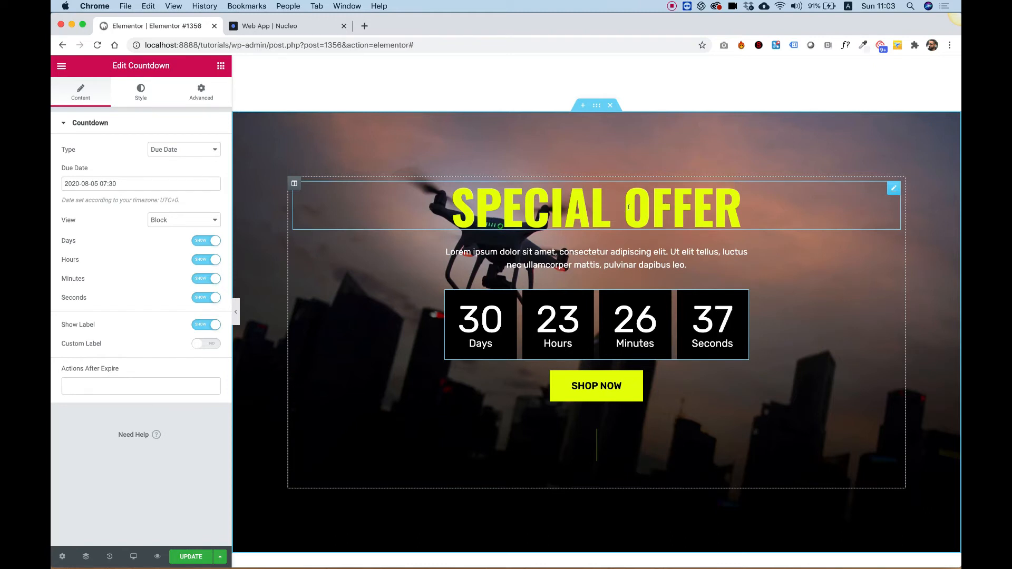
- Make the countdown boxes' background color fully transparent
left_click(132, 90)
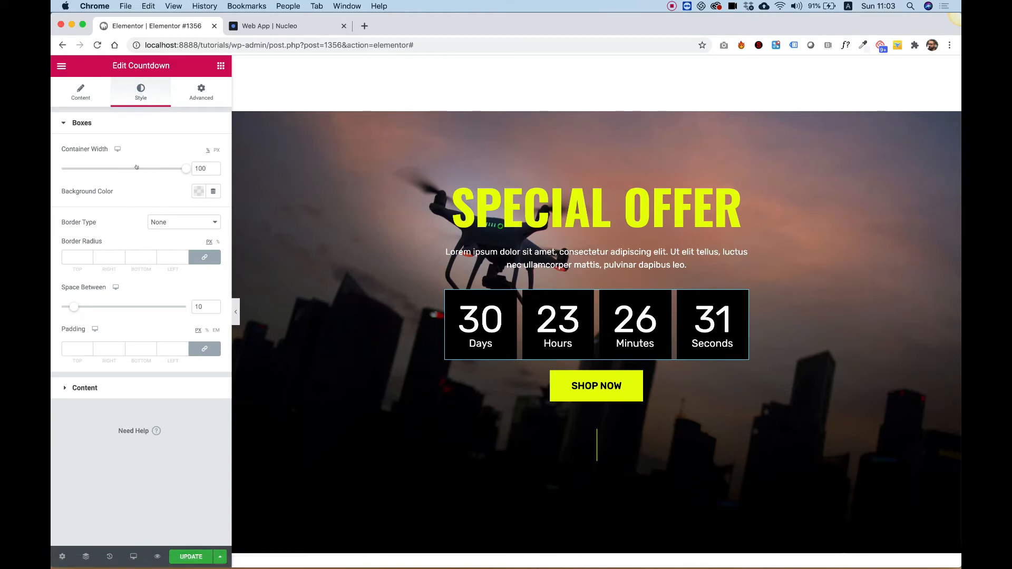
left_click(199, 191)
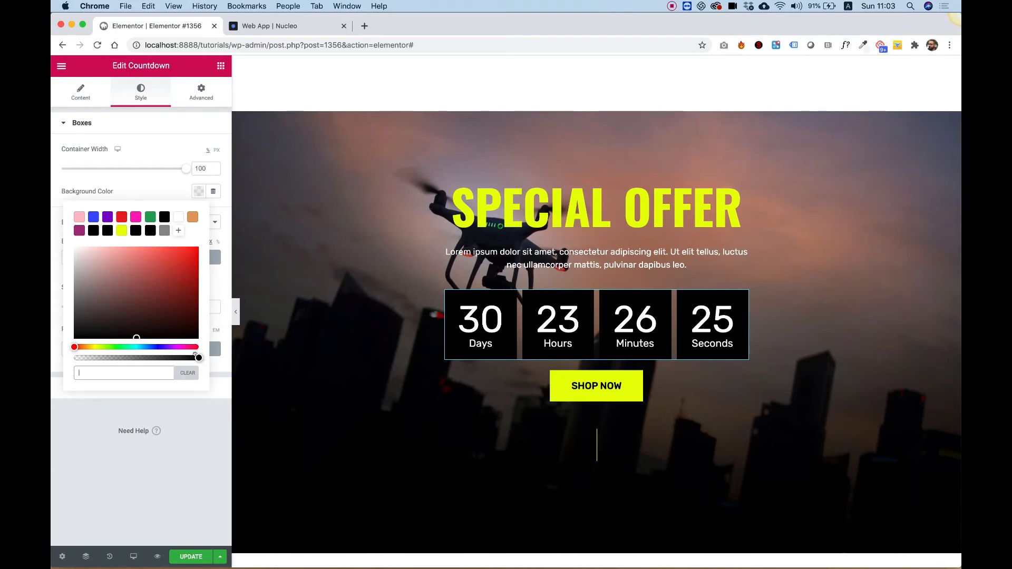
left_click_drag(198, 357, 68, 361)
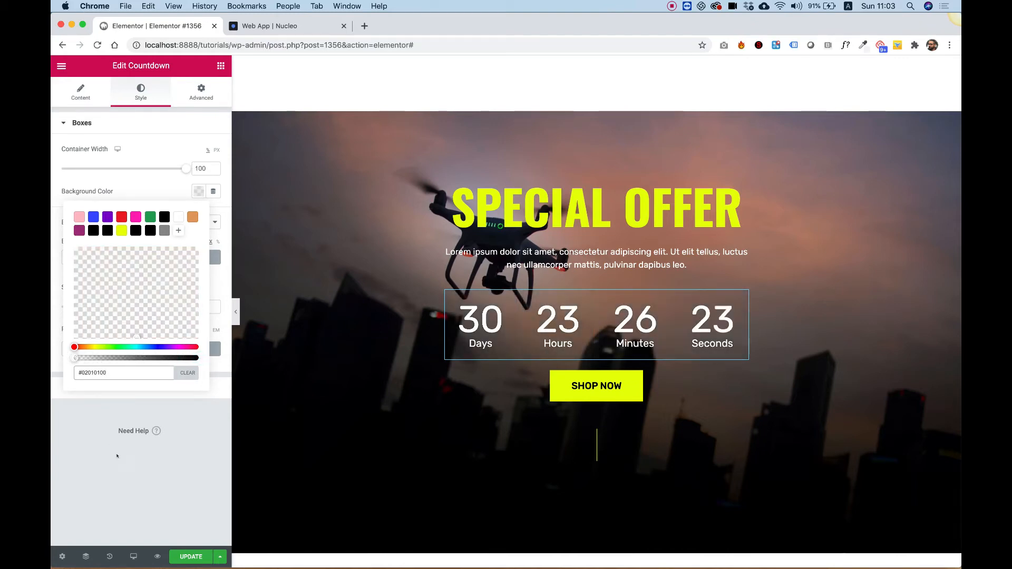
left_click(132, 400)
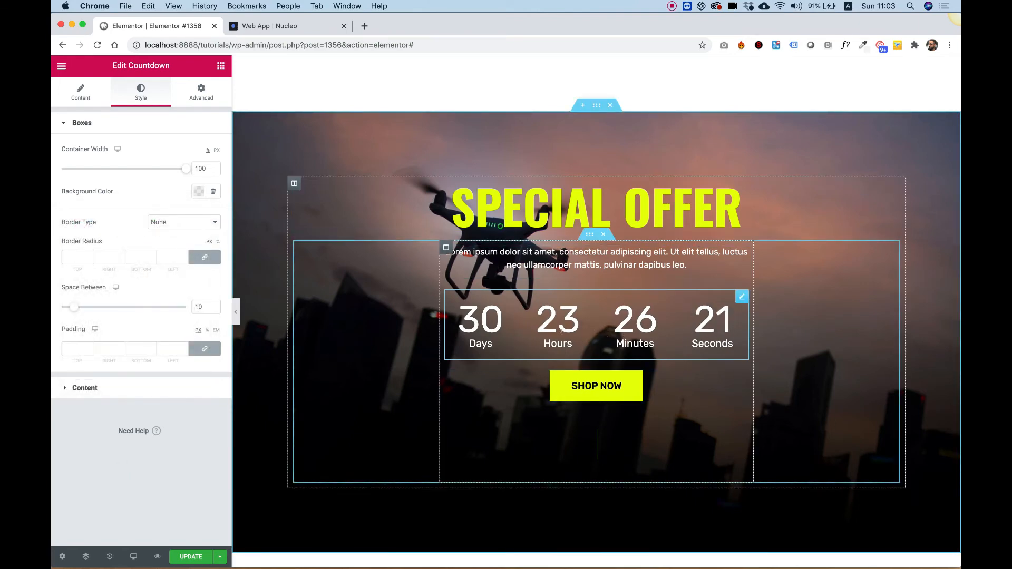
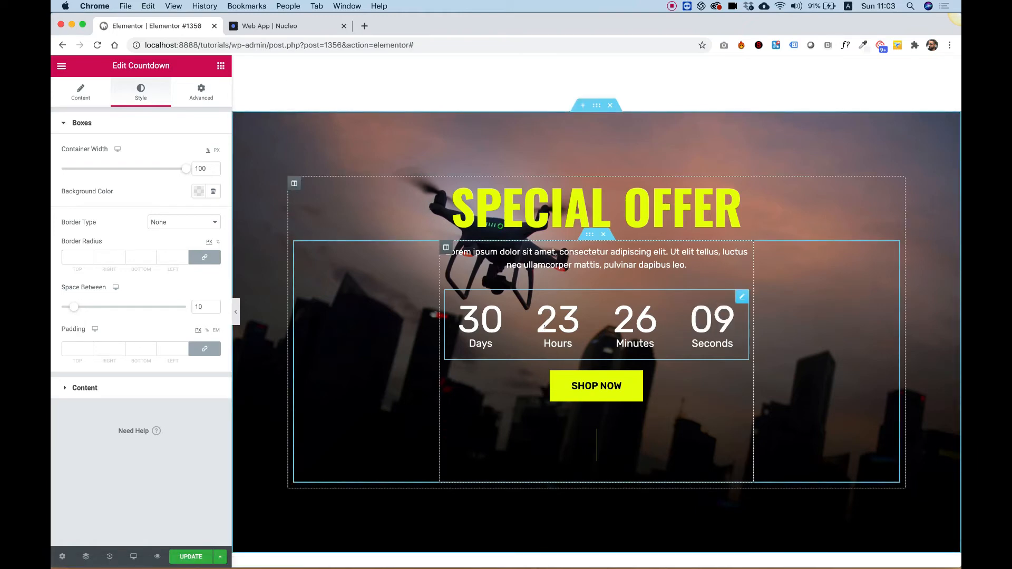
- Enable custom countdown labels and rename Hours, Minutes and Seconds to Hrs, Min and Sec
left_click(80, 91)
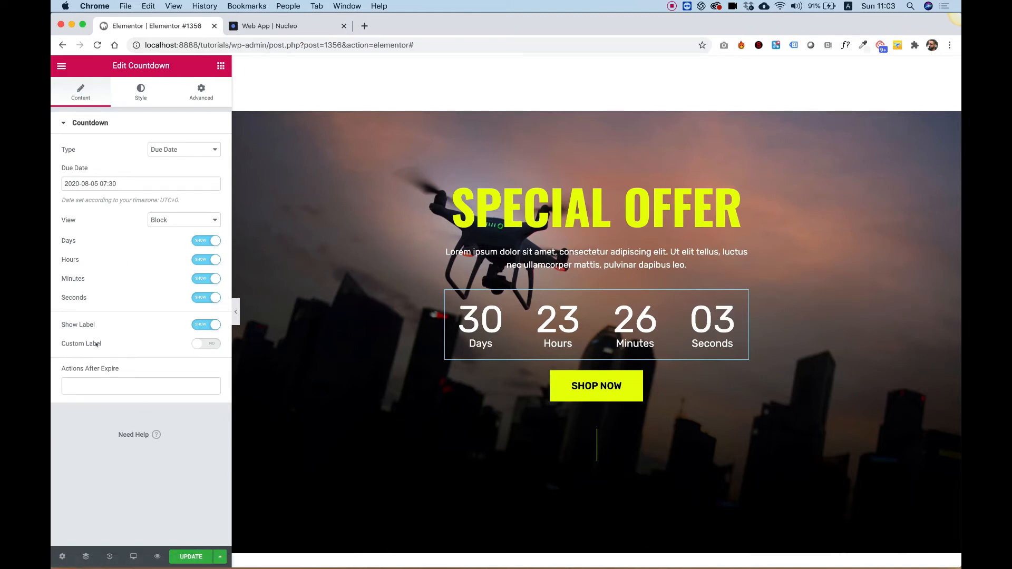
left_click(194, 342)
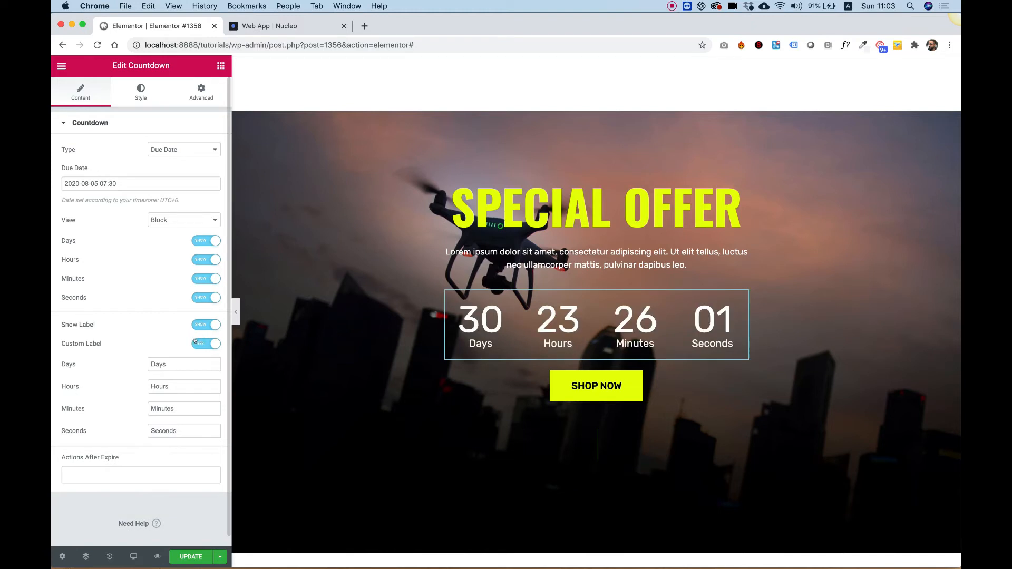
left_click(173, 365)
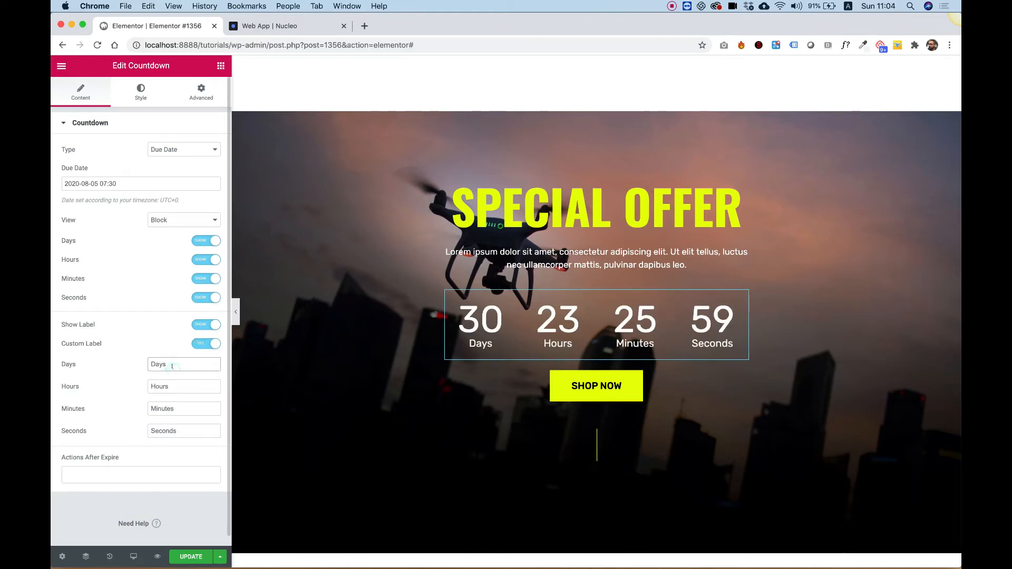
key("Tab")
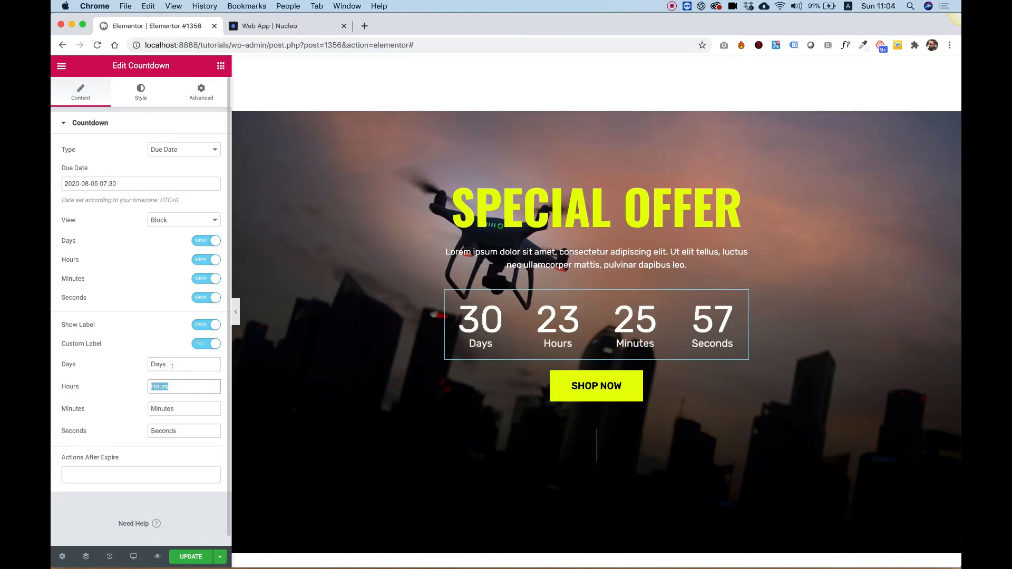
type("Hrss")
key("BackSpace")
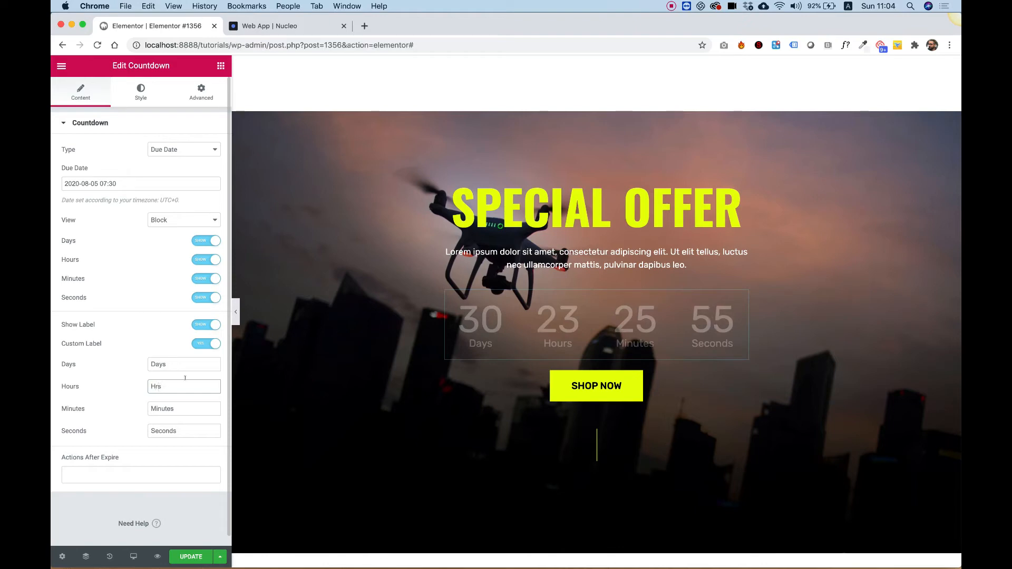
key("Tab")
type("Mi")
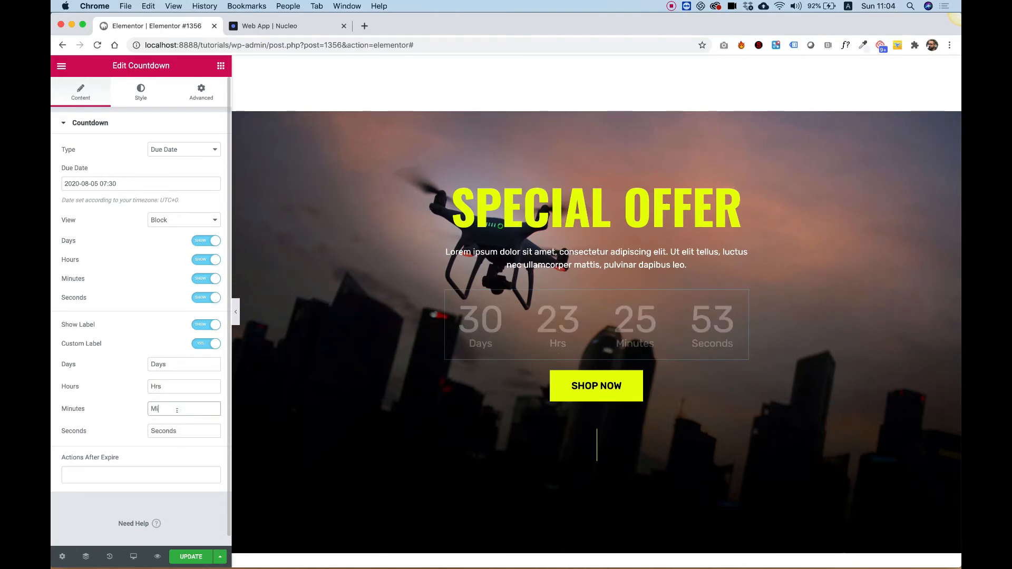
key("Tab")
type("Se")
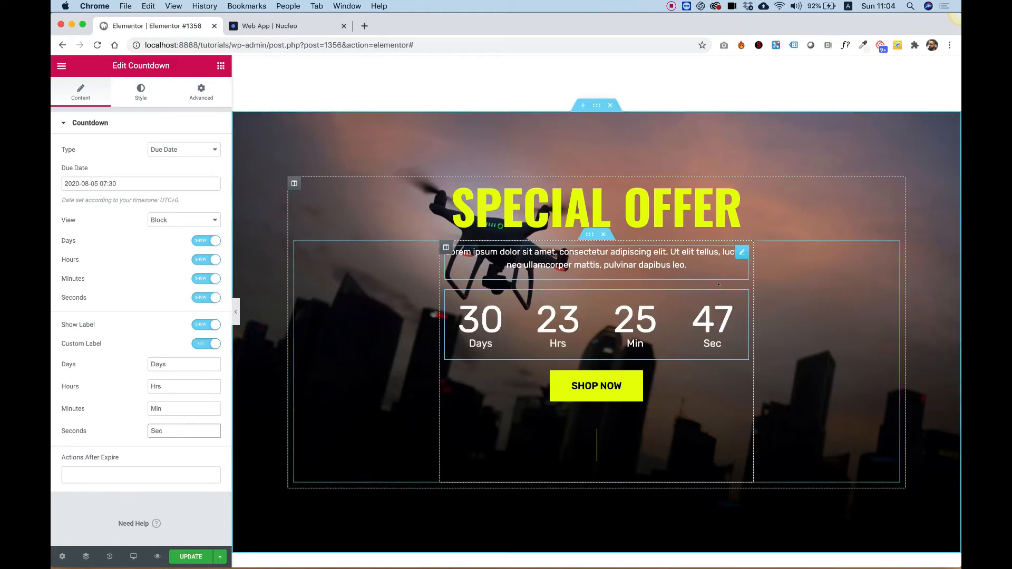
- Set the banner section's background image attachment to Fixed
scroll(732, 264, "up", 3)
scroll(749, 348, "down", 4)
scroll(749, 348, "down", 1)
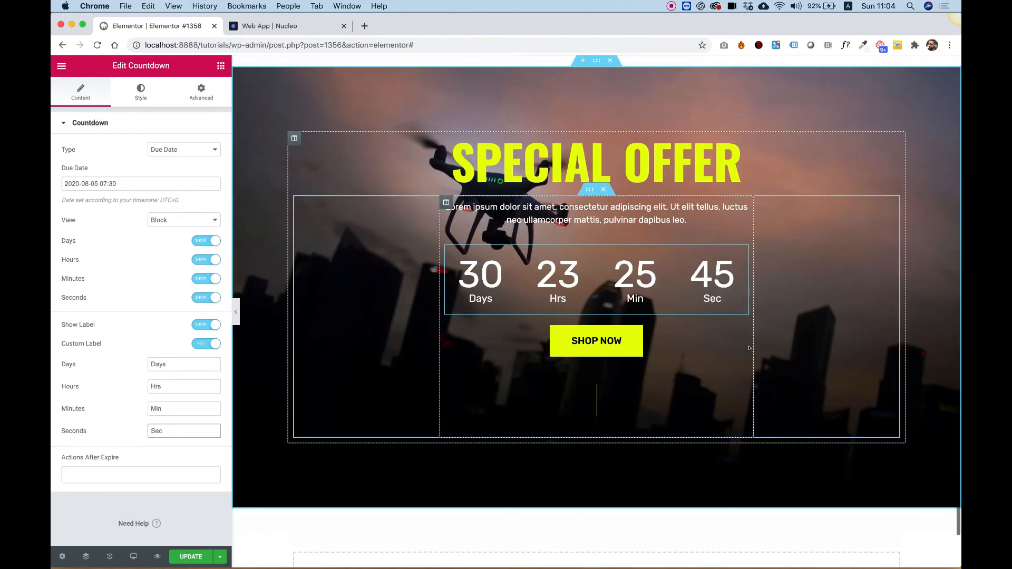
right_click(258, 108)
left_click(287, 116)
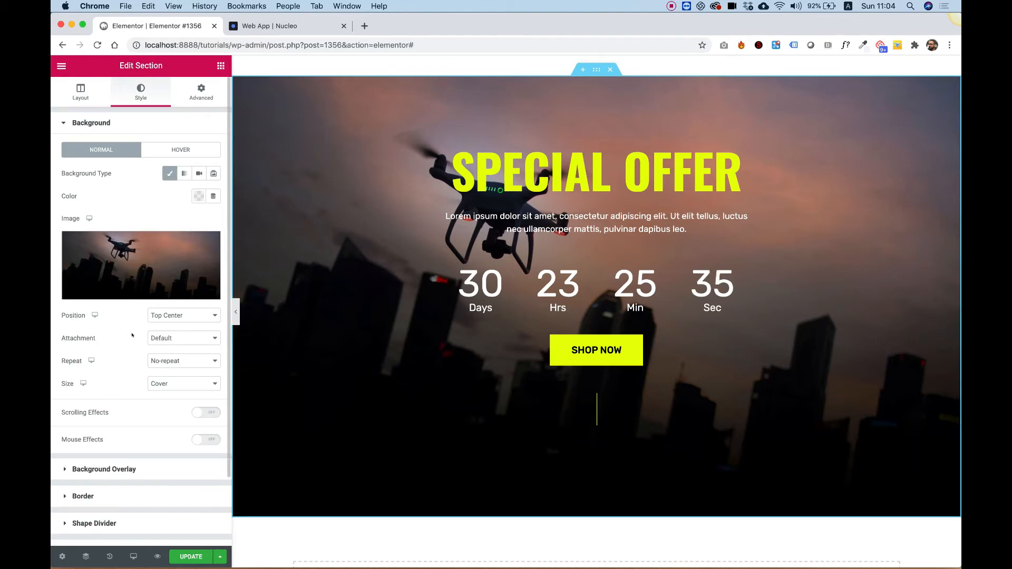
left_click(158, 338)
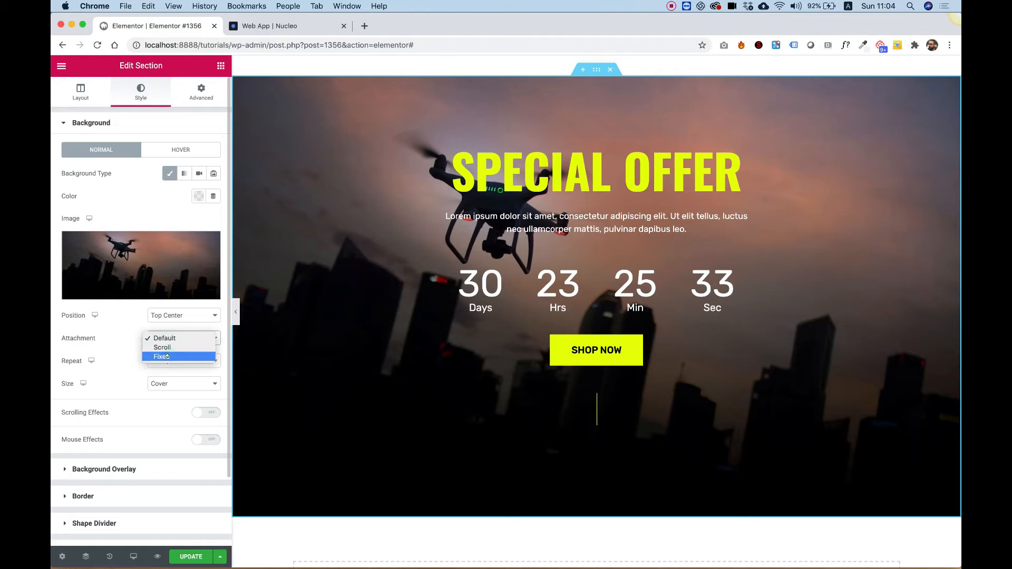
left_click(166, 356)
- Scroll up and down the page to examine the banner's fixed background effect
scroll(742, 266, "up", 3)
scroll(742, 267, "down", 2)
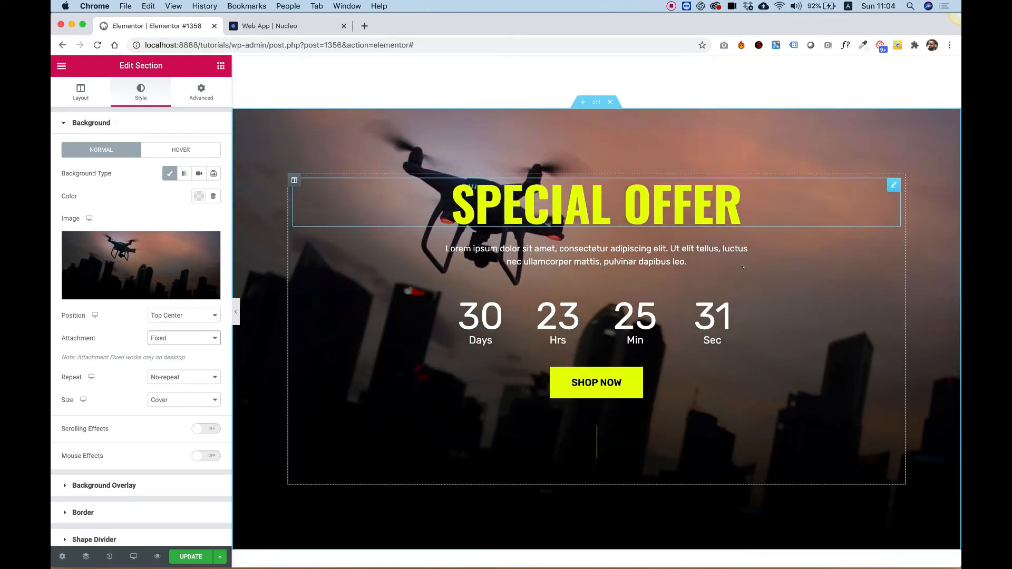
scroll(742, 267, "down", 2)
scroll(742, 267, "up", 5)
scroll(742, 267, "down", 5)
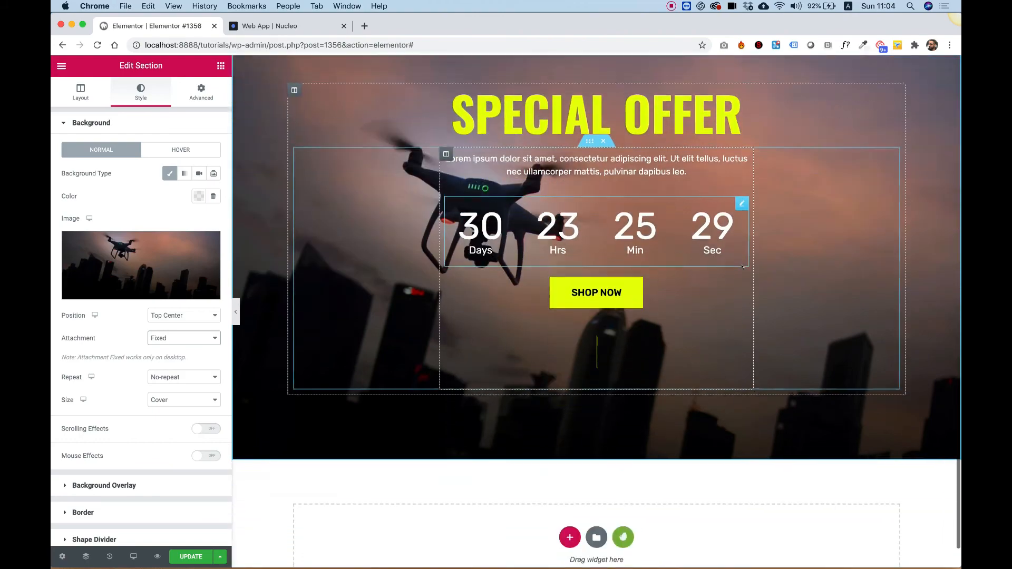
scroll(742, 267, "up", 7)
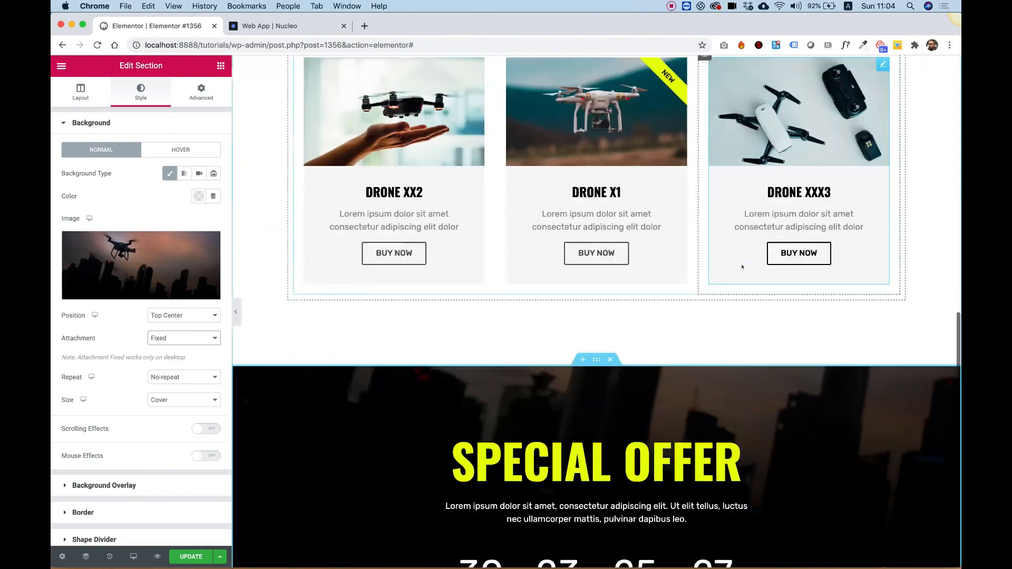
scroll(742, 266, "down", 6)
scroll(742, 266, "up", 6)
scroll(742, 267, "down", 1)
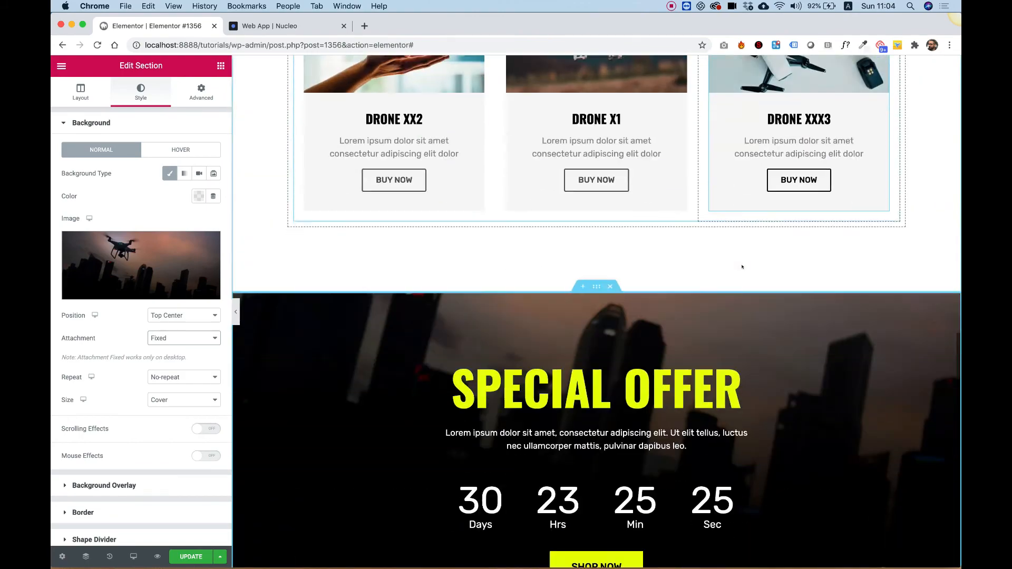
scroll(742, 266, "down", 4)
scroll(742, 267, "up", 1)
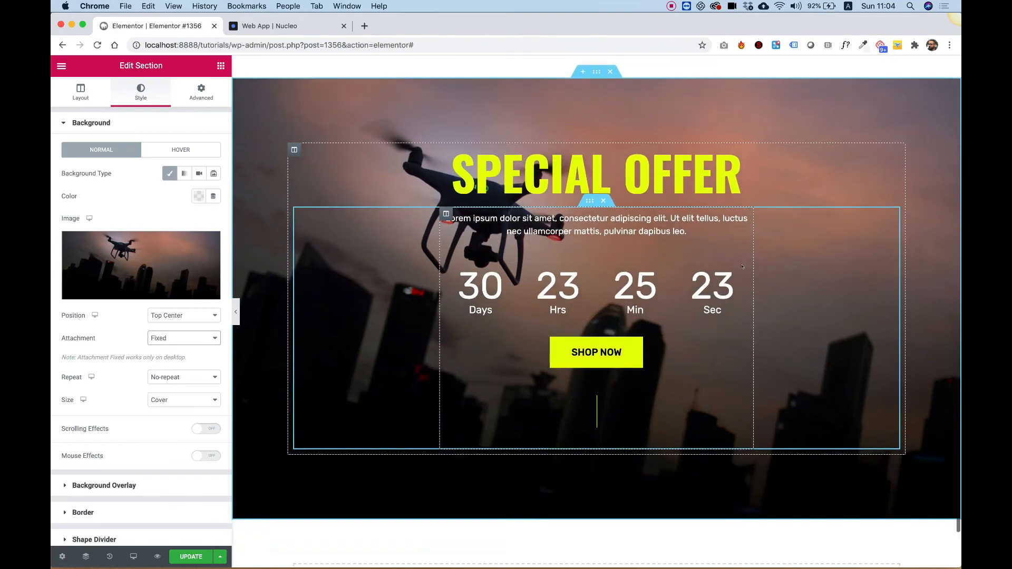
scroll(742, 266, "down", 3)
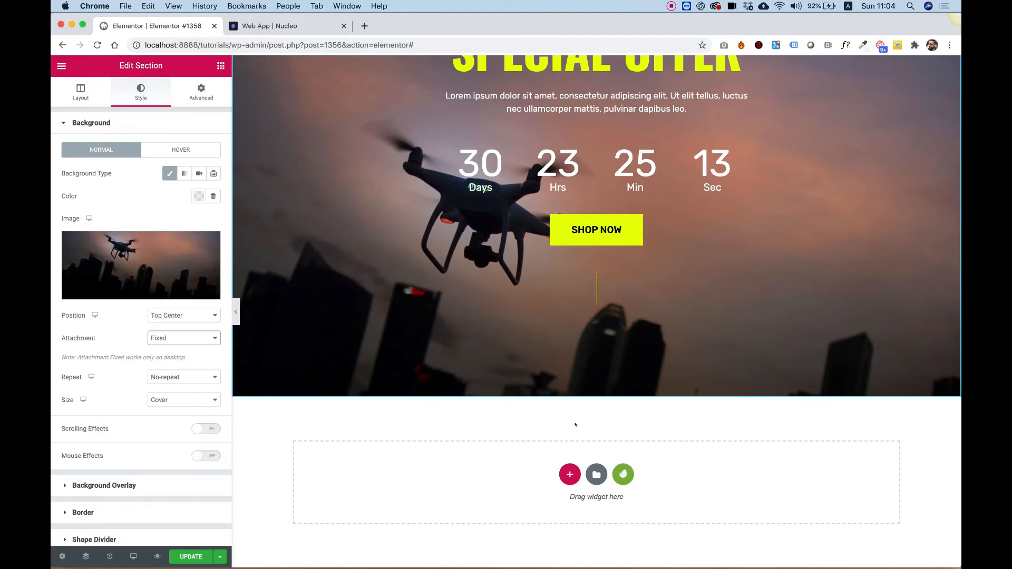
scroll(575, 425, "up", 5)
scroll(573, 423, "down", 2)
scroll(573, 424, "up", 3)
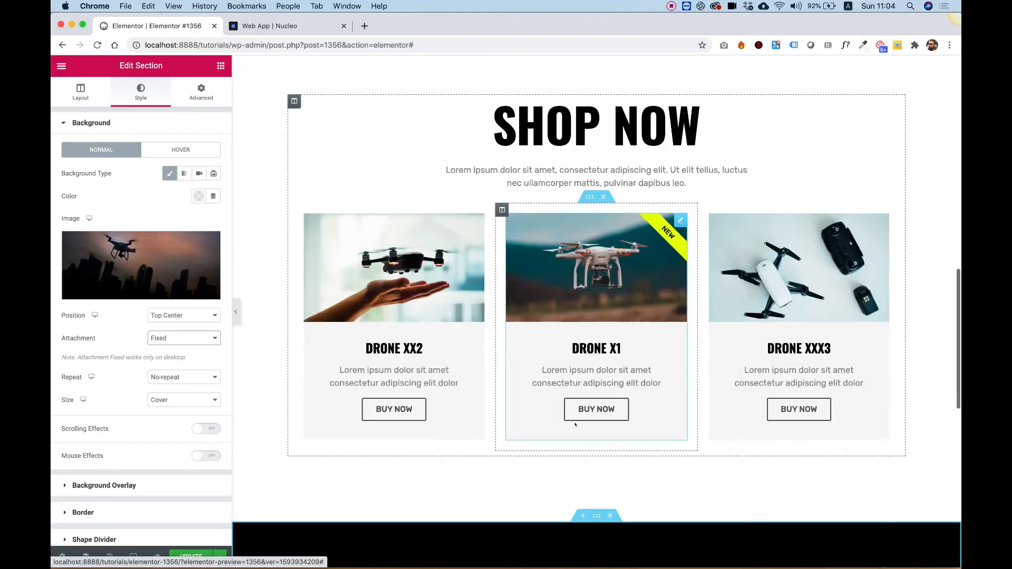
scroll(566, 475, "down", 5)
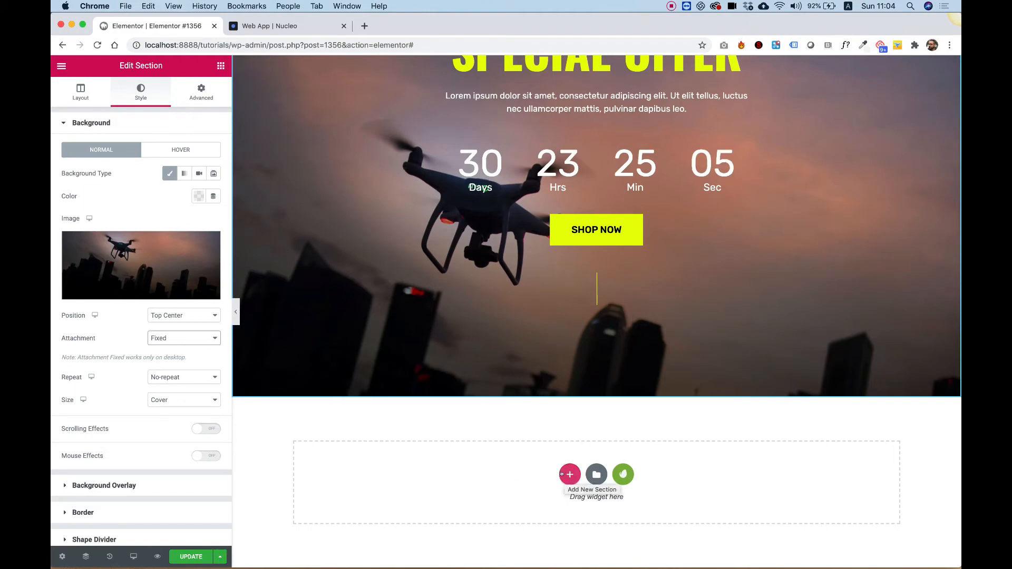
scroll(513, 324, "up", 20)
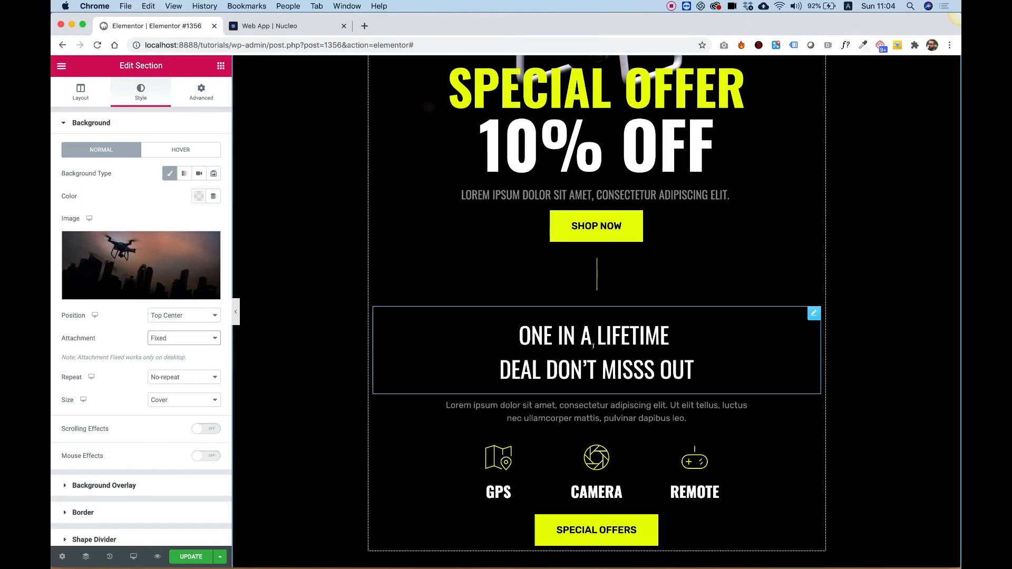
- Copy the hero's ONE IN A LIFETIME DEAL DON'T MISSS OUT text and paste it into a new section below the banner
right_click(593, 346)
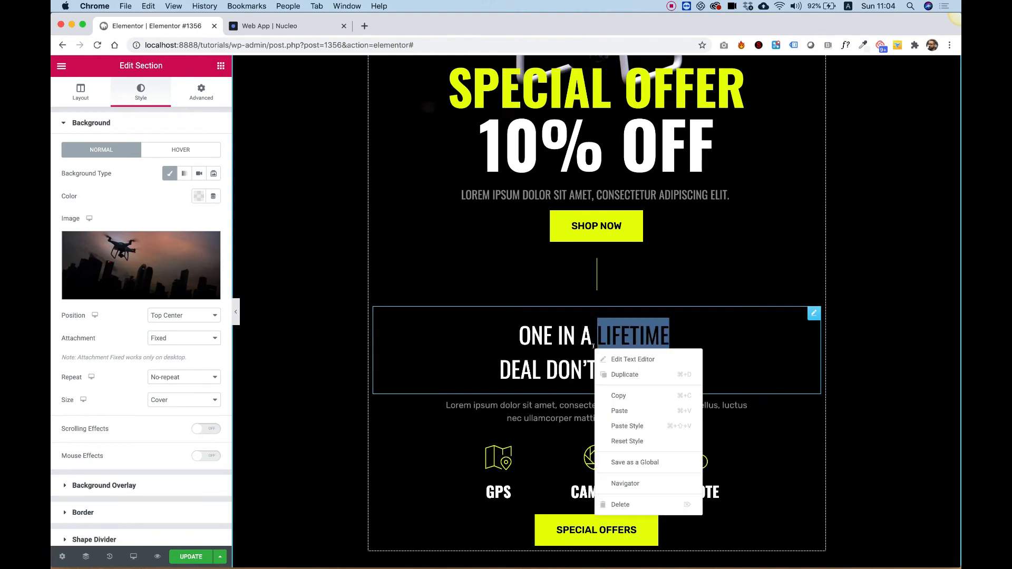
left_click(631, 398)
scroll(632, 397, "down", 20)
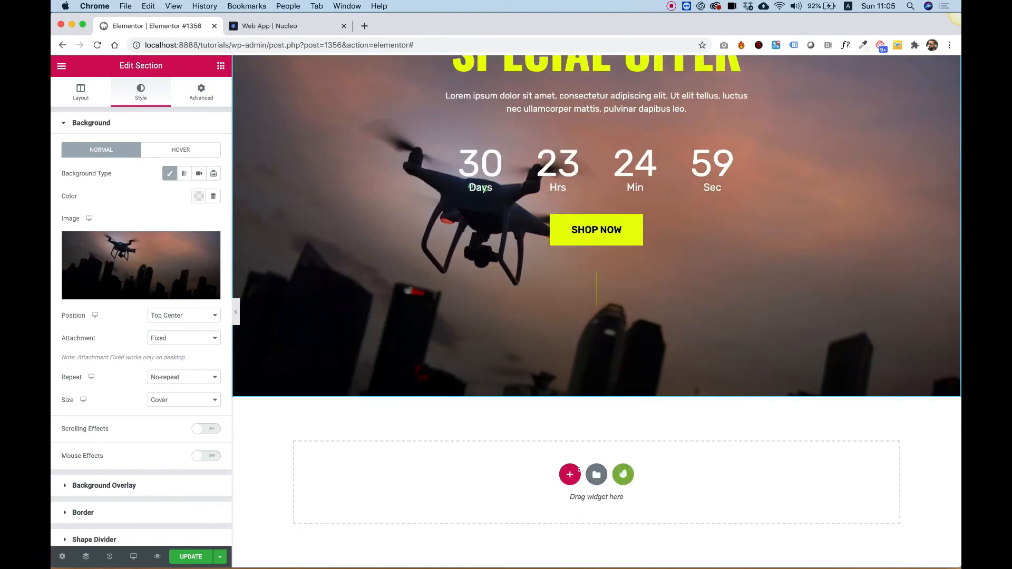
right_click(518, 468)
left_click(543, 478)
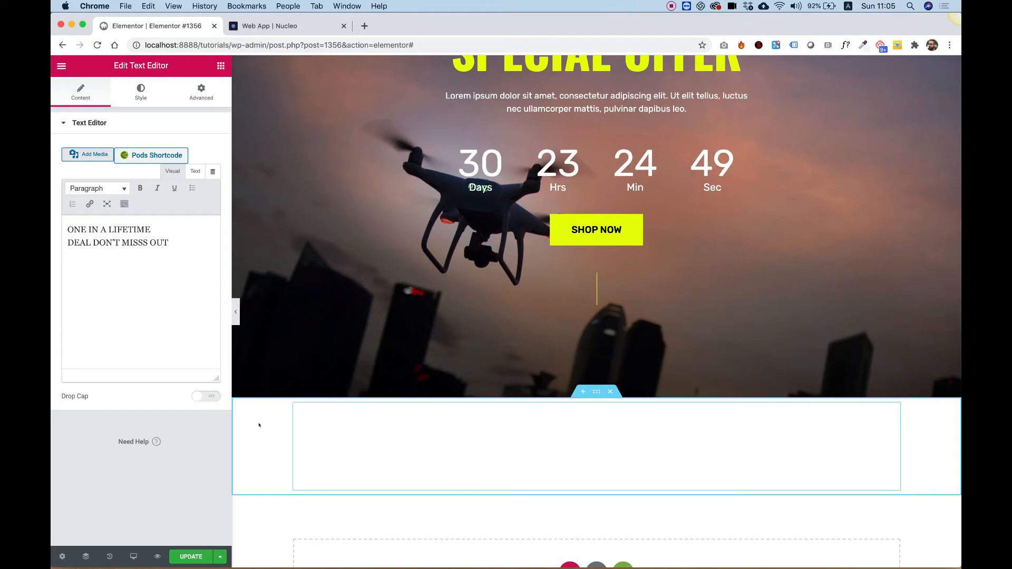
- Give the new section a classic black background color
right_click(285, 402)
left_click(291, 414)
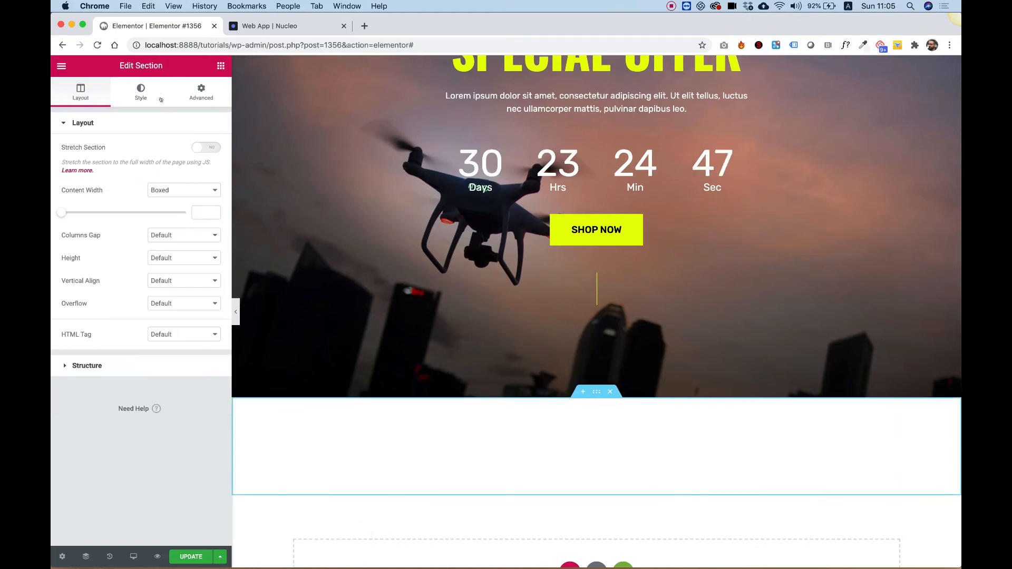
left_click(141, 91)
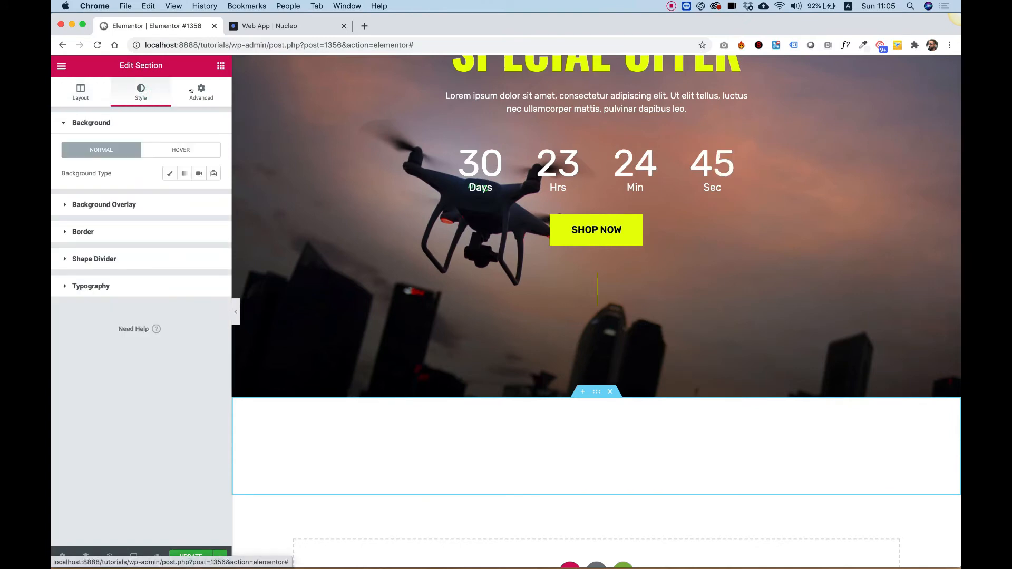
left_click(169, 173)
left_click(198, 196)
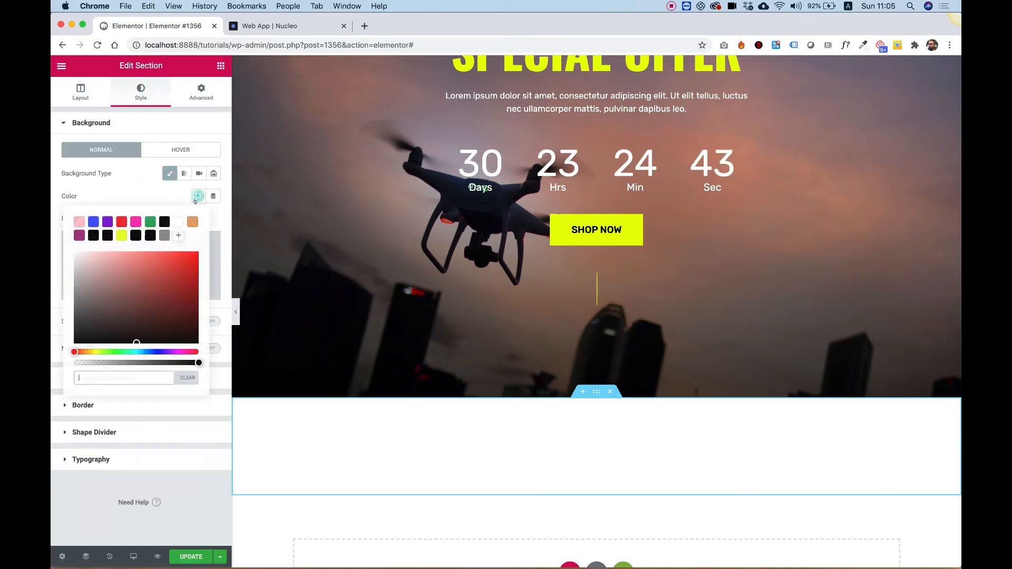
left_click(163, 222)
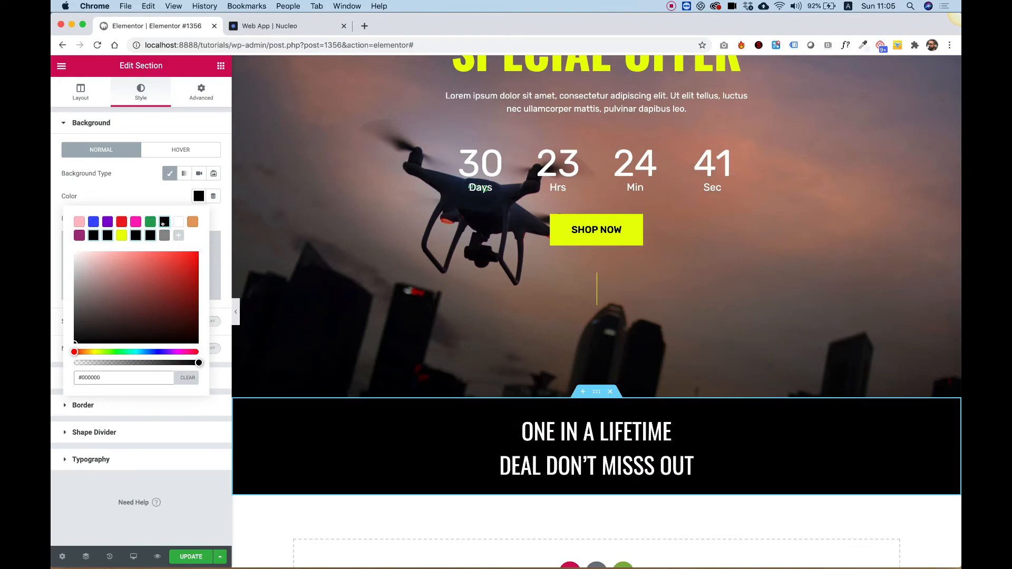
- Set the new section's top and bottom padding to 120 px, leaving left and right at 0
left_click(201, 92)
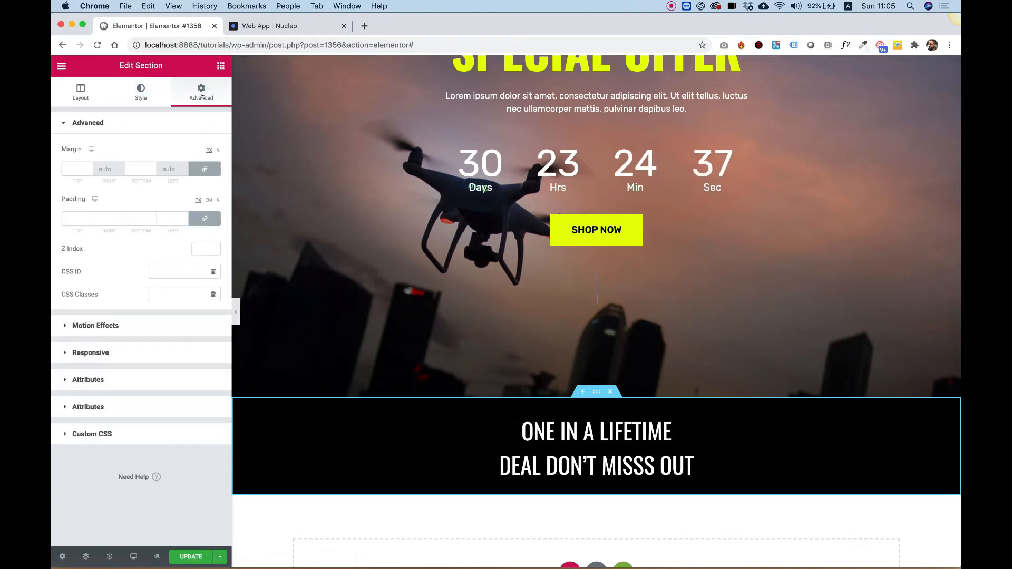
left_click(204, 214)
left_click(77, 219)
type("12")
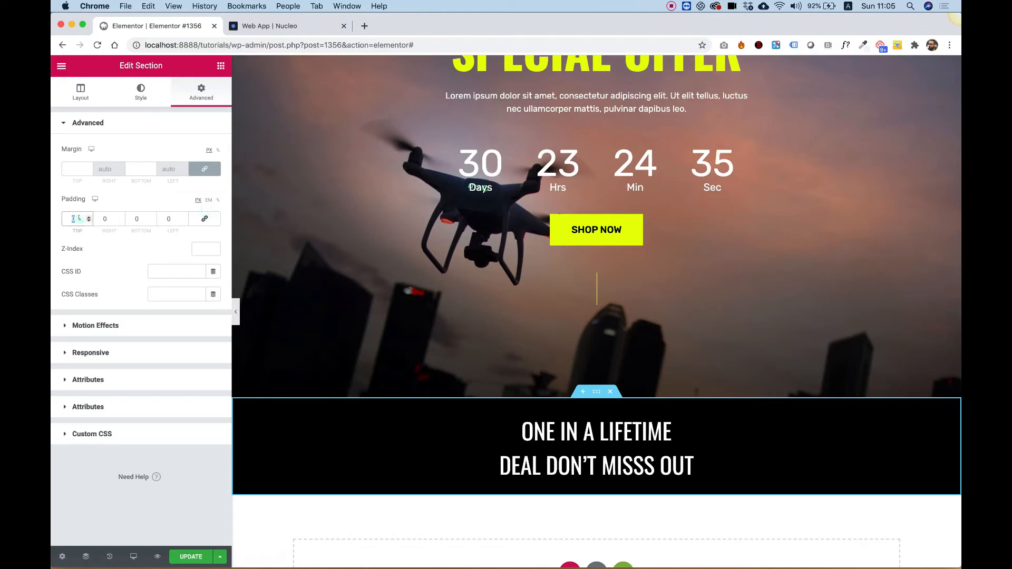
type("0")
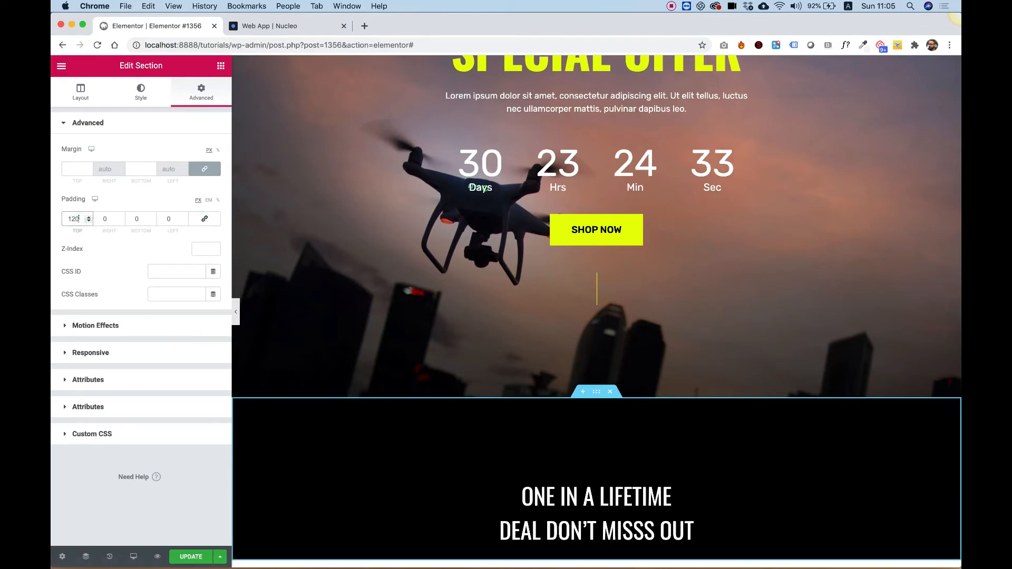
key("Tab")
key("Tab")
type("120")
scroll(806, 282, "down", 5)
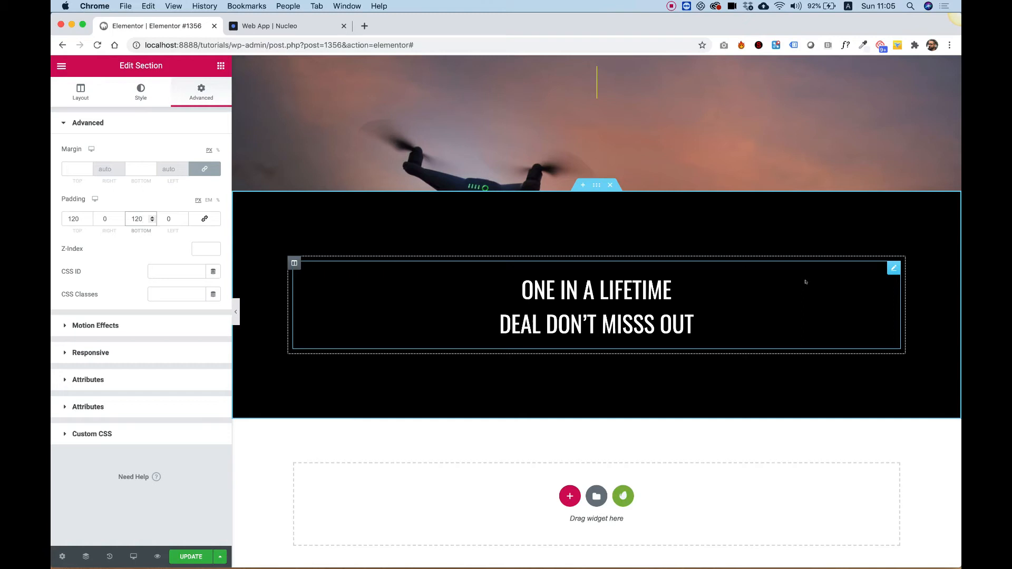
- Insert a two-column inner section below the new section's heading text
left_click(219, 64)
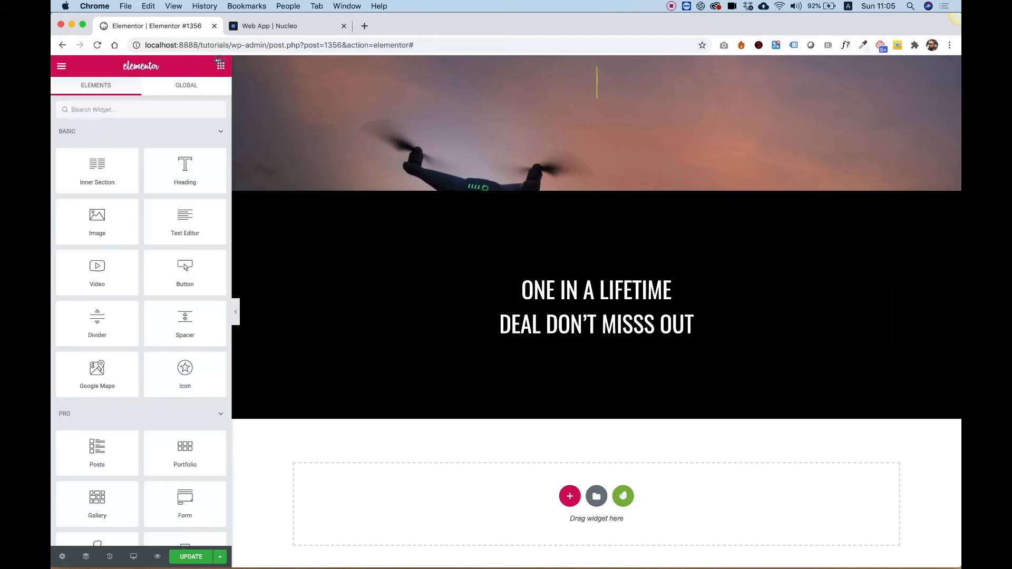
left_click_drag(97, 168, 521, 338)
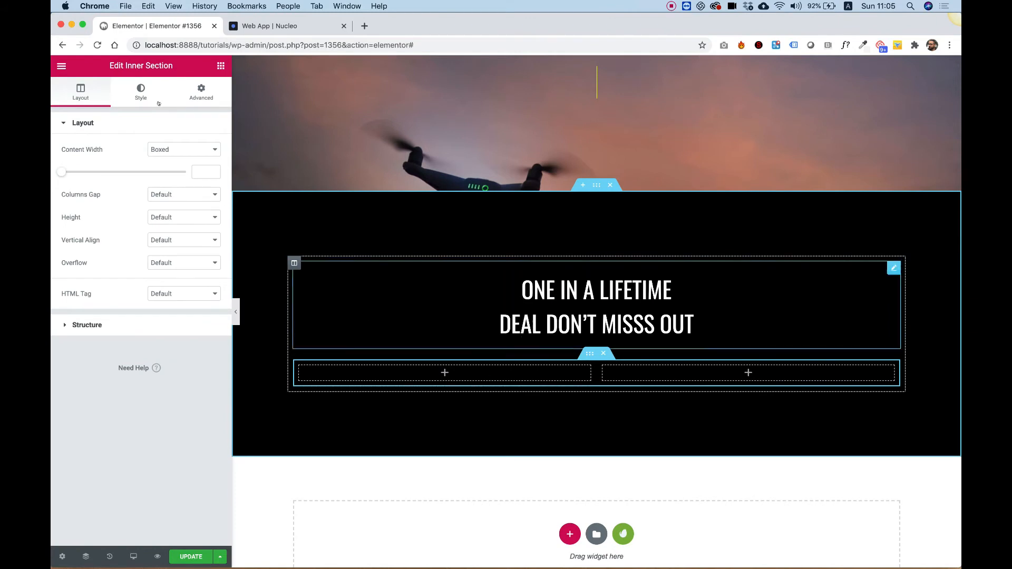
- Add an Image widget to the left column and insert the camera lens image bullet2.png from the media library
left_click(220, 66)
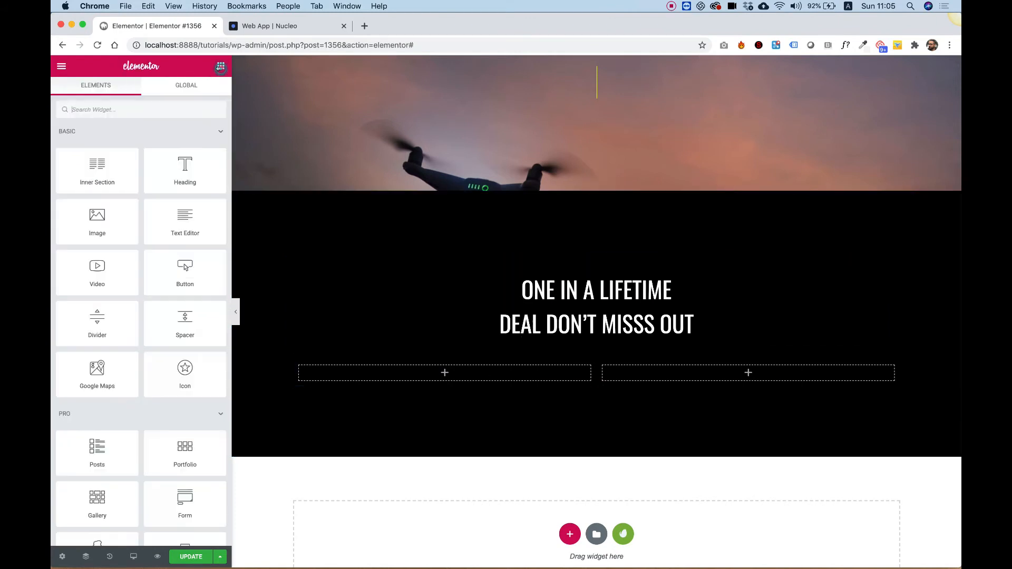
left_click_drag(130, 227, 402, 377)
left_click(135, 180)
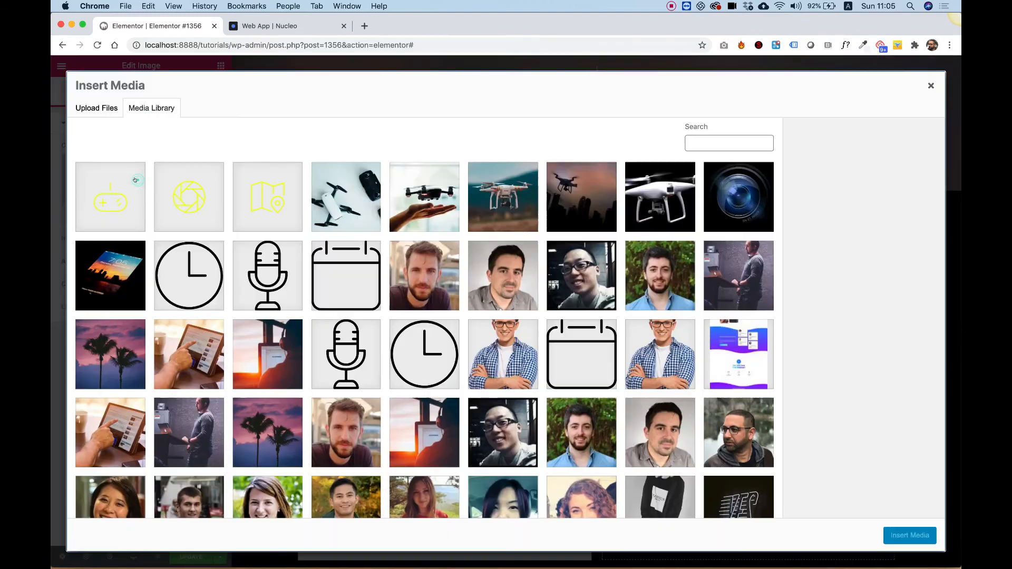
left_click(746, 207)
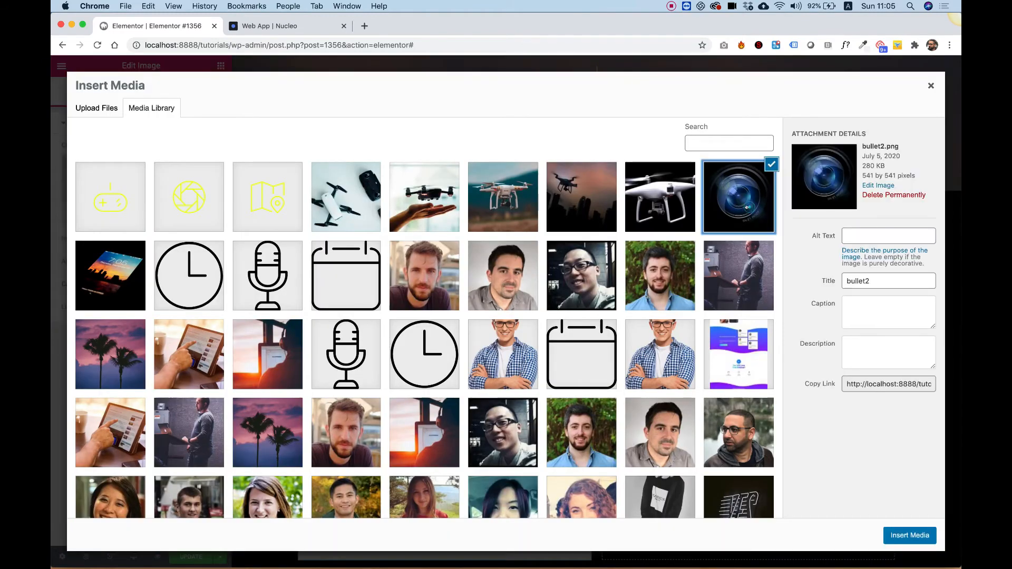
left_click(910, 535)
scroll(530, 296, "down", 5)
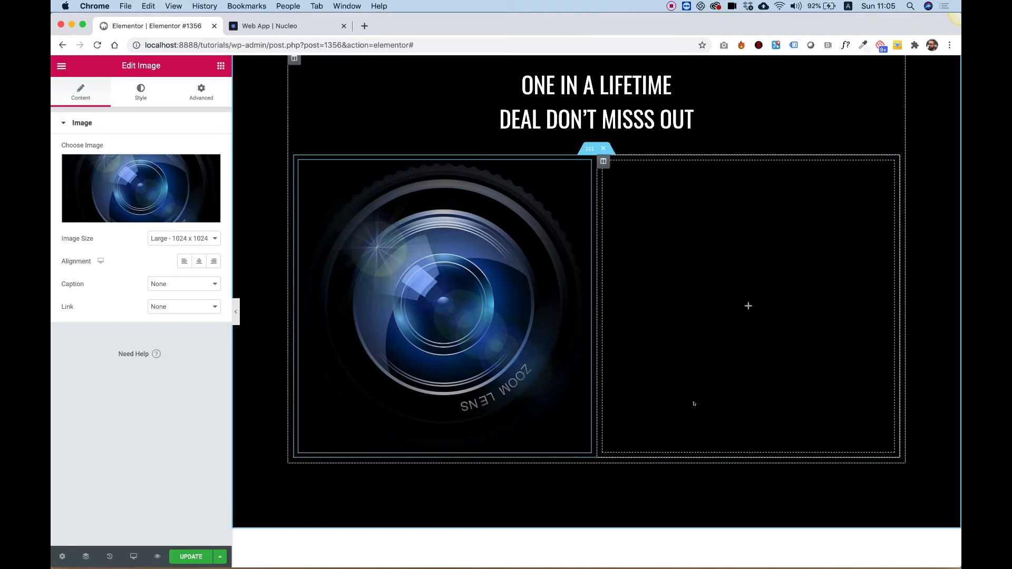
- Add an Icon Box widget to the right column of the inner section
left_click(219, 66)
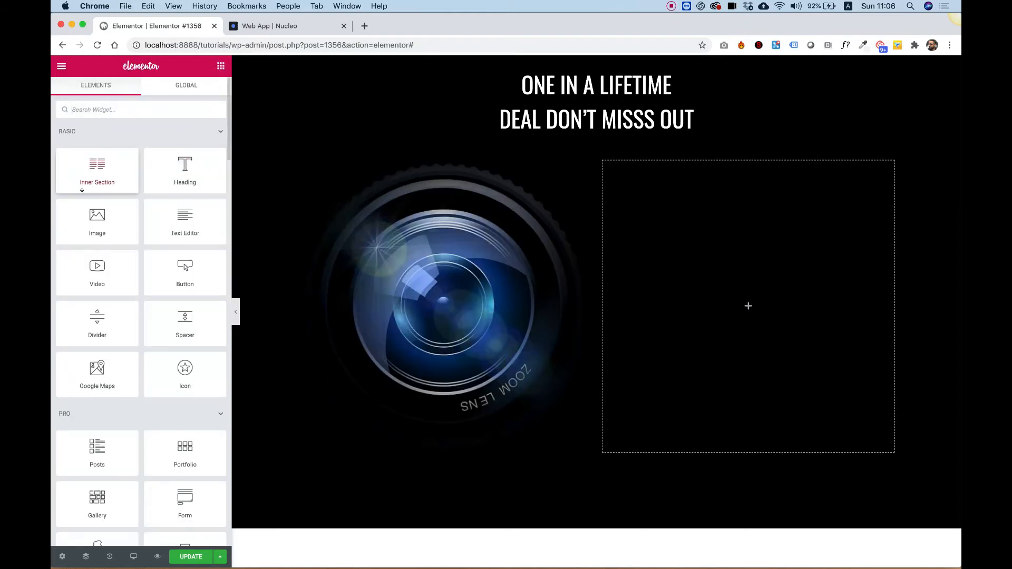
scroll(82, 190, "down", 1)
scroll(82, 190, "down", 1)
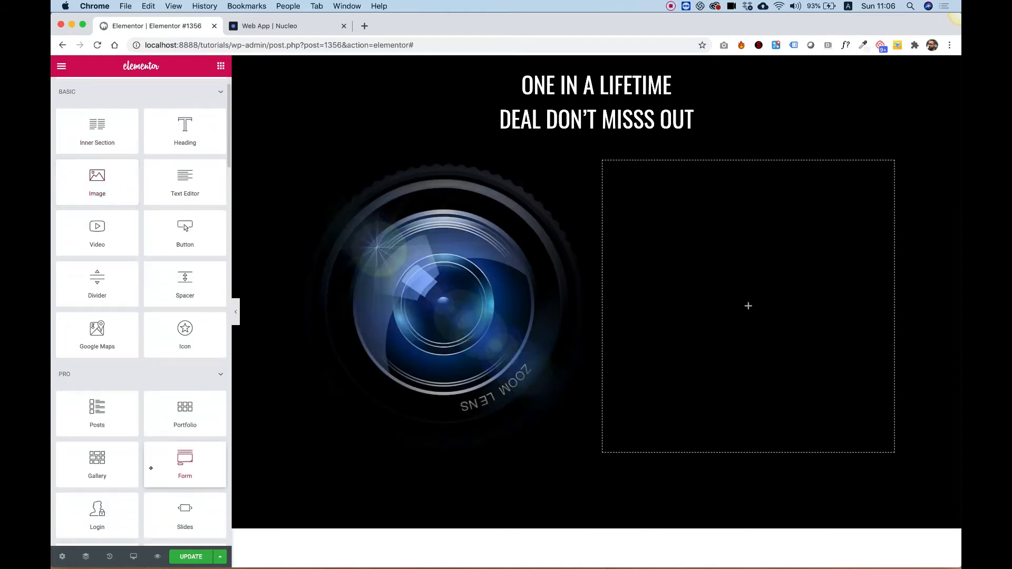
scroll(135, 365, "down", 5)
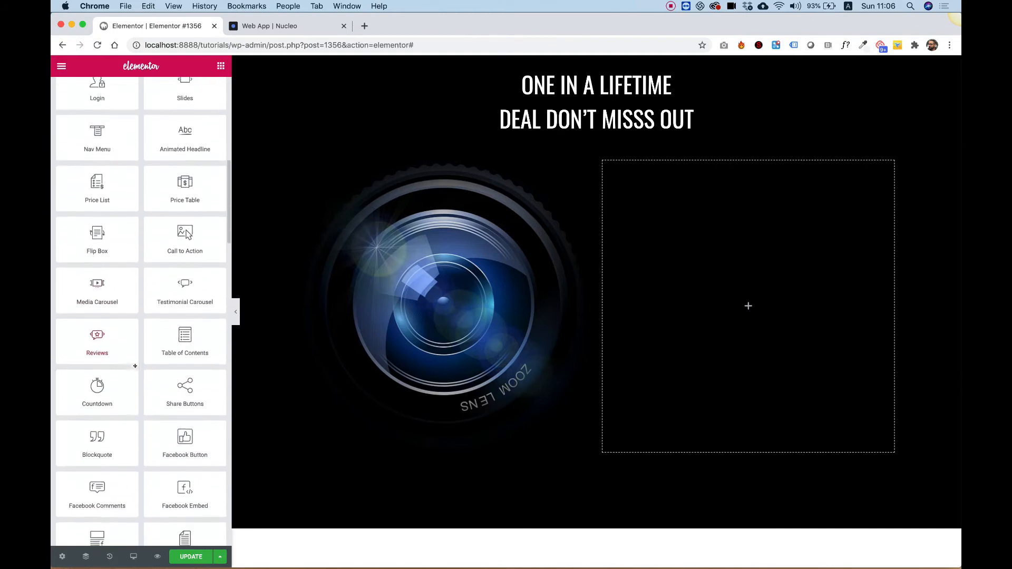
scroll(134, 365, "up", 10)
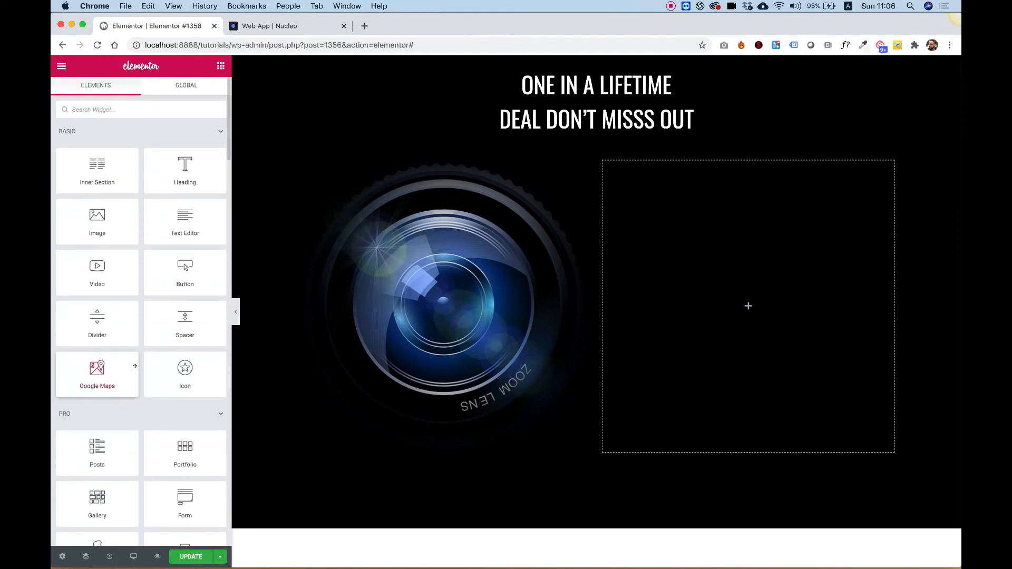
scroll(137, 380, "down", 10)
scroll(144, 449, "down", 5)
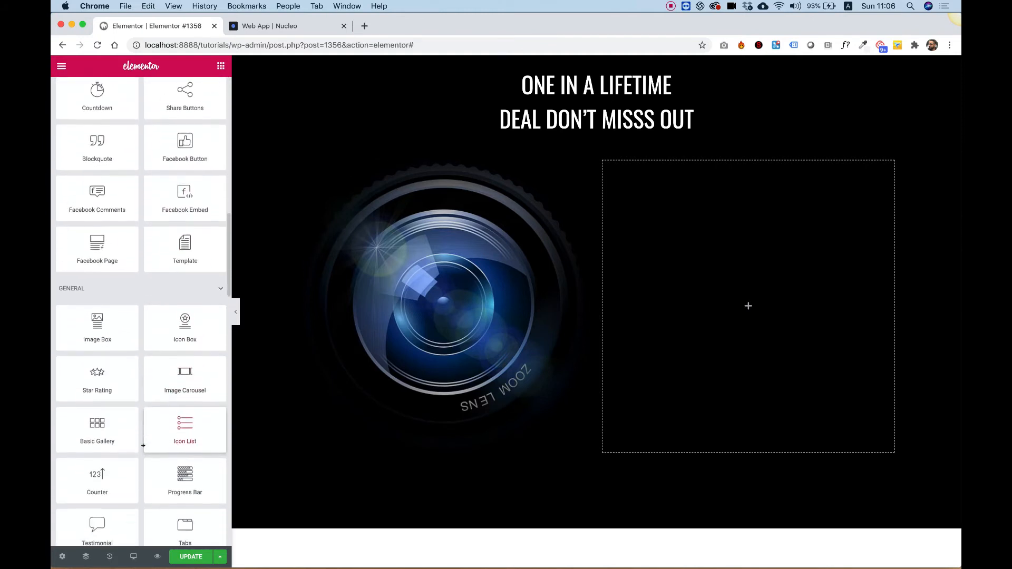
left_click_drag(196, 322, 795, 282)
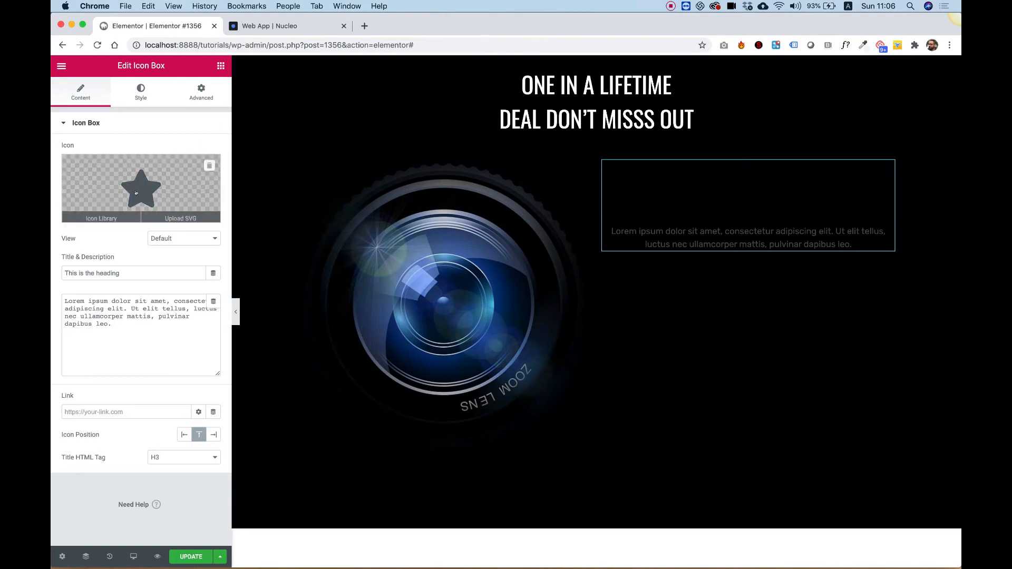
- Replace the icon box's icon with the yellow aperture SVG from the media library
left_click(102, 215)
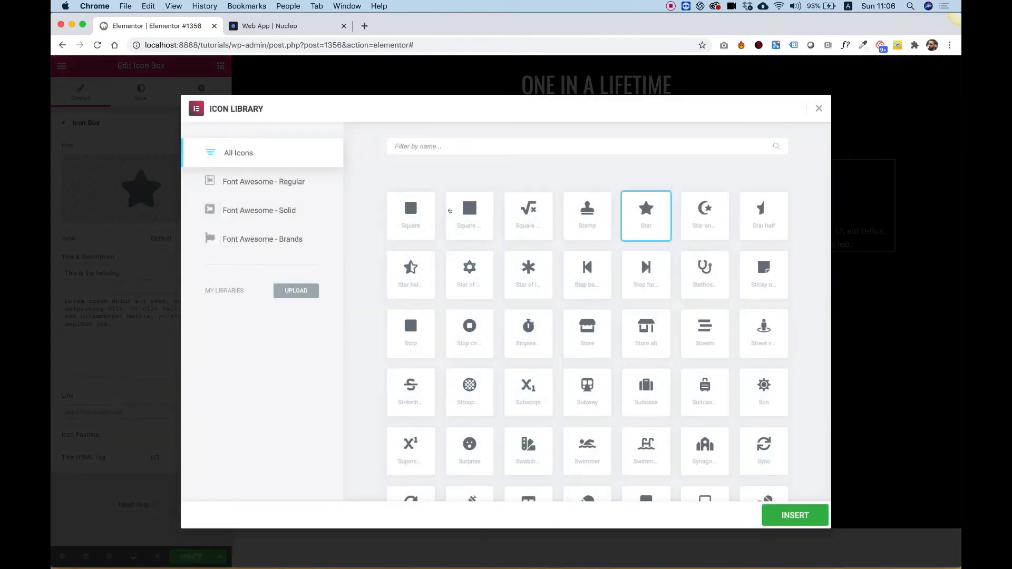
left_click(819, 108)
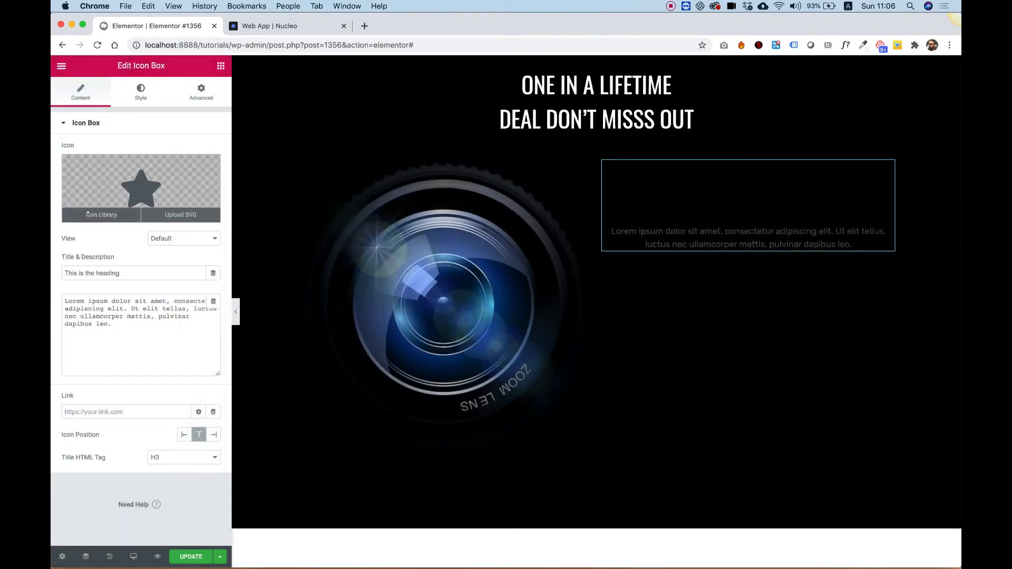
left_click(179, 214)
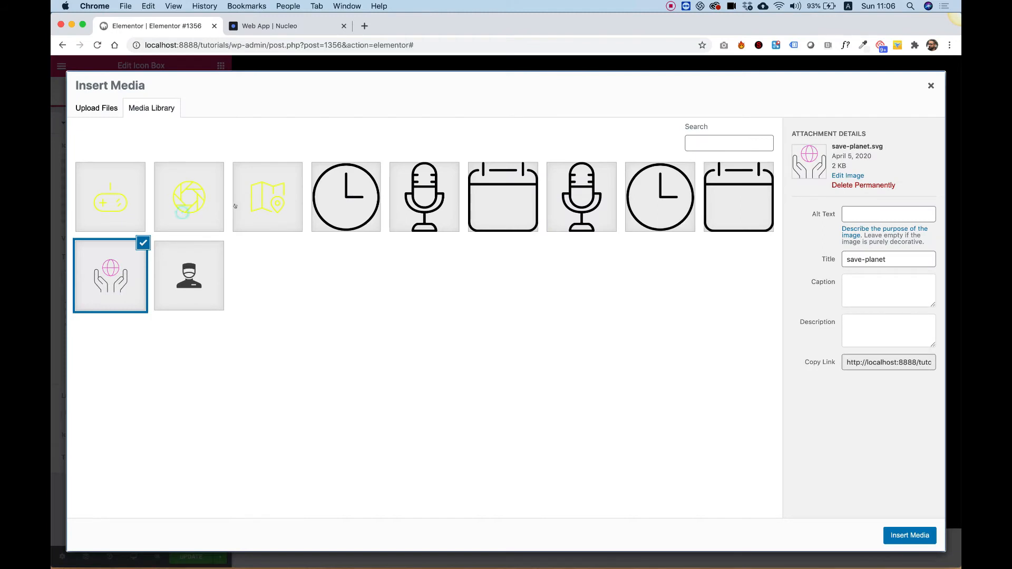
left_click(188, 203)
left_click(909, 536)
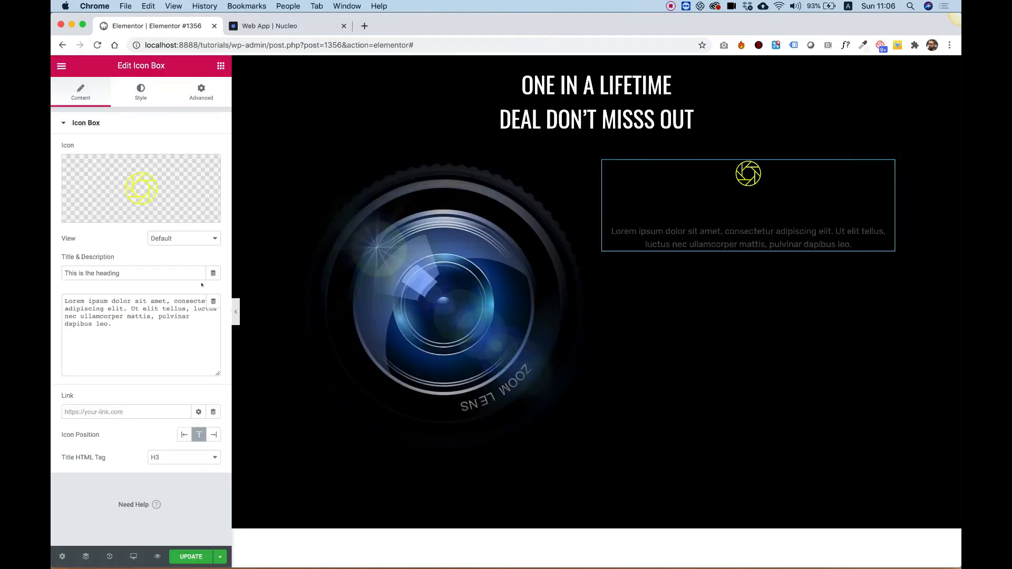
- Set the icon size to 92 and the icon box title color to white
left_click(129, 93)
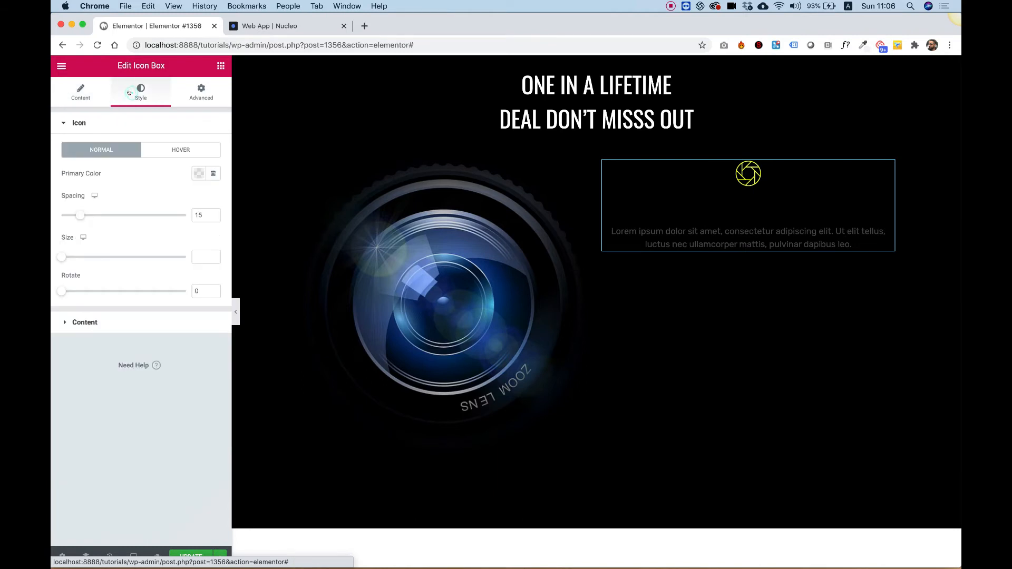
left_click_drag(62, 256, 98, 257)
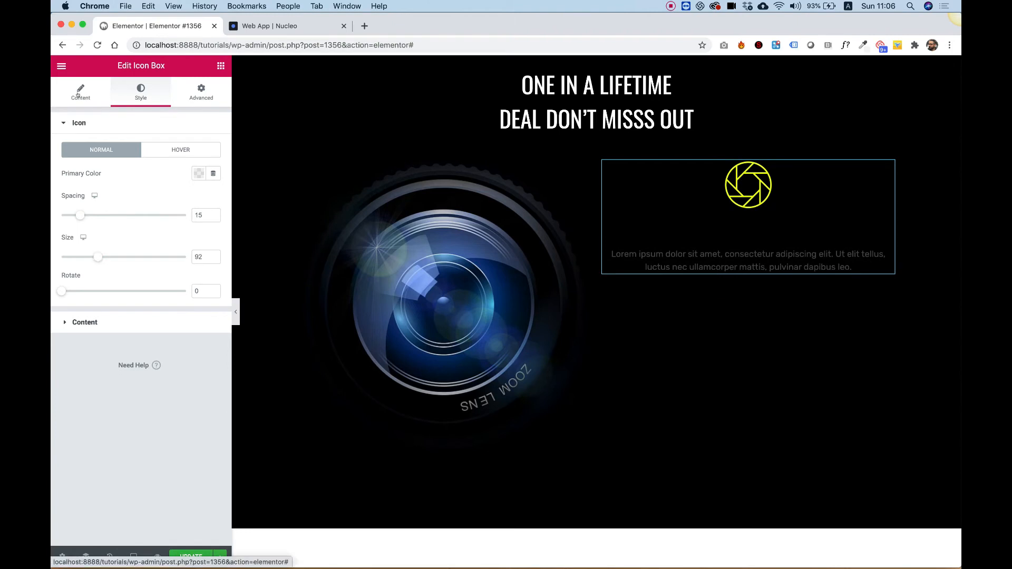
left_click(103, 320)
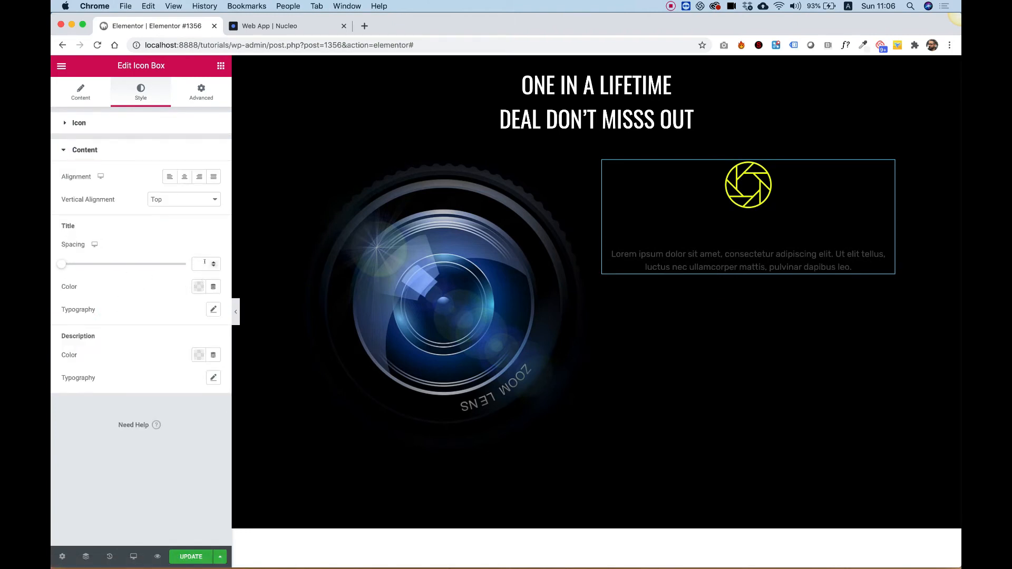
left_click(199, 286)
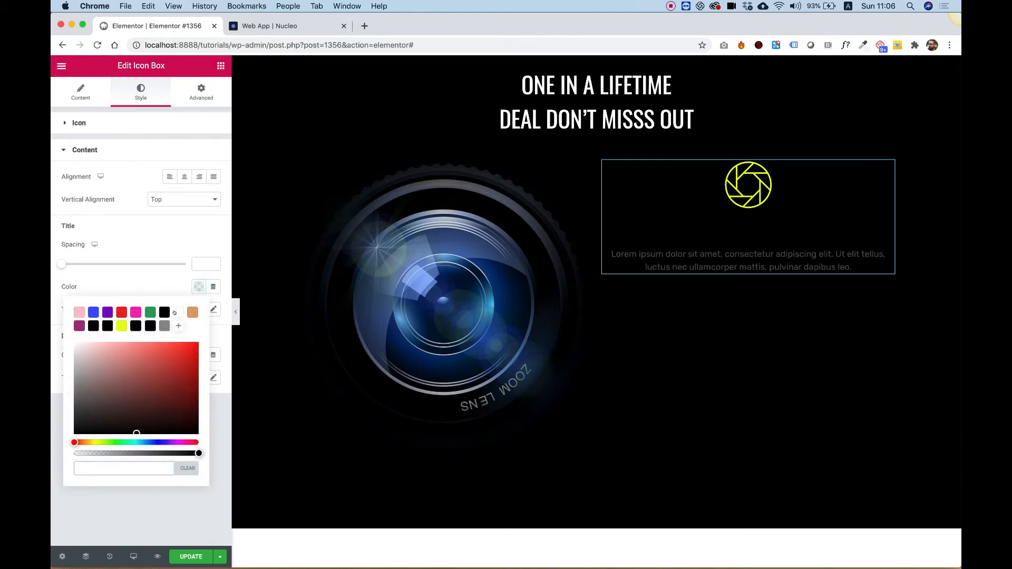
left_click(178, 312)
left_click(145, 228)
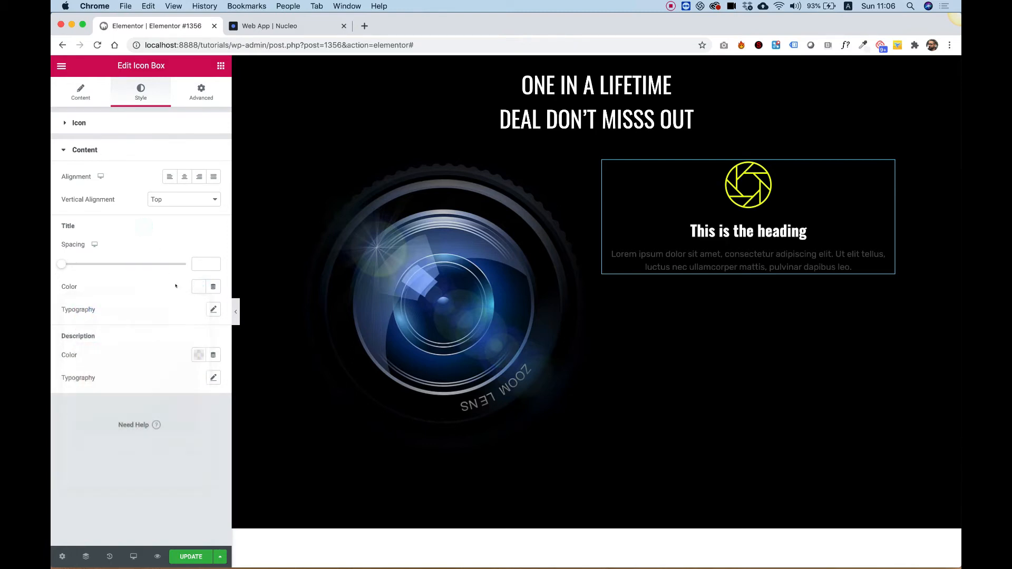
- Make the icon box title uppercase and set the description color to grey
left_click(213, 310)
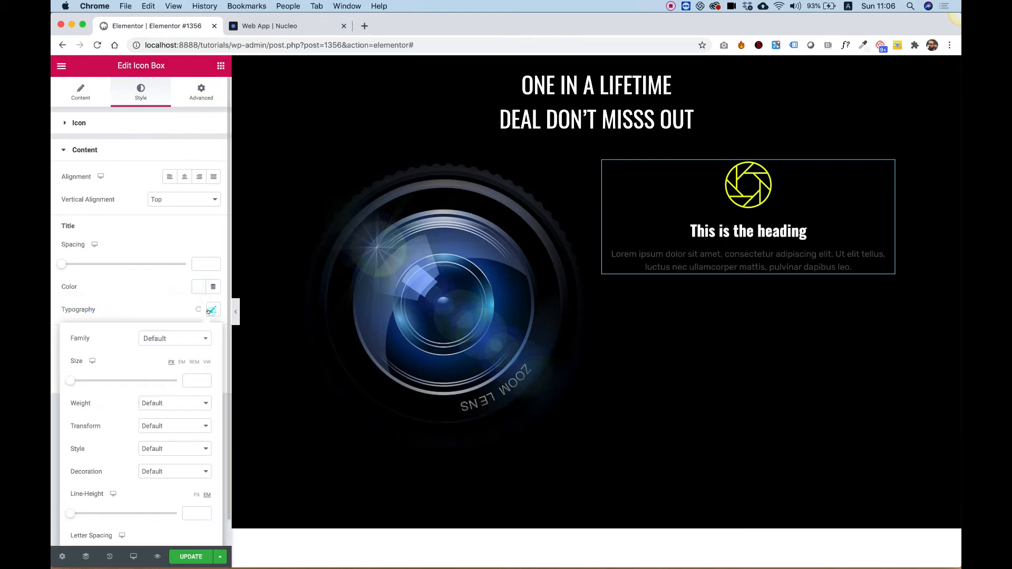
left_click(152, 425)
left_click(151, 435)
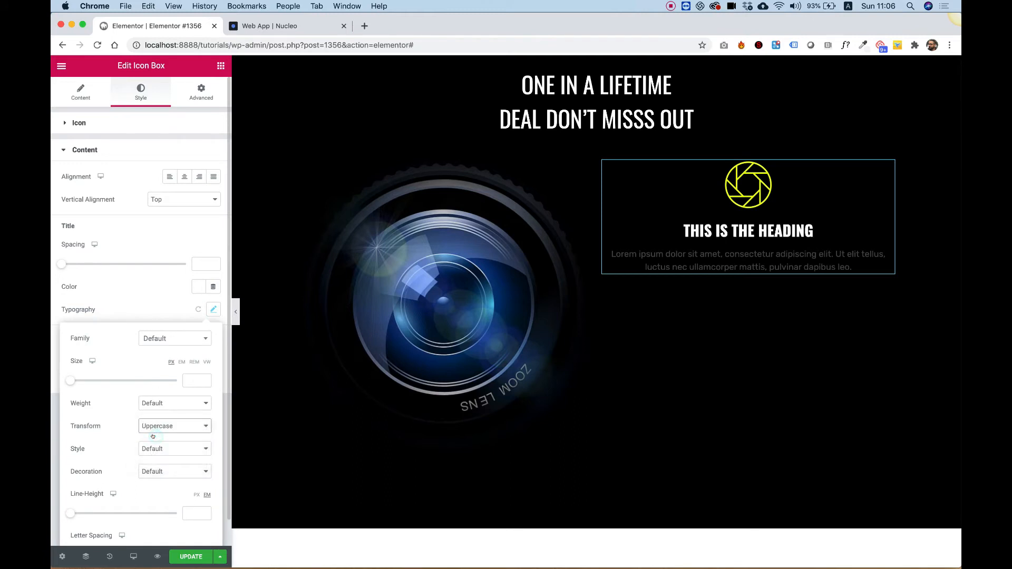
left_click(124, 297)
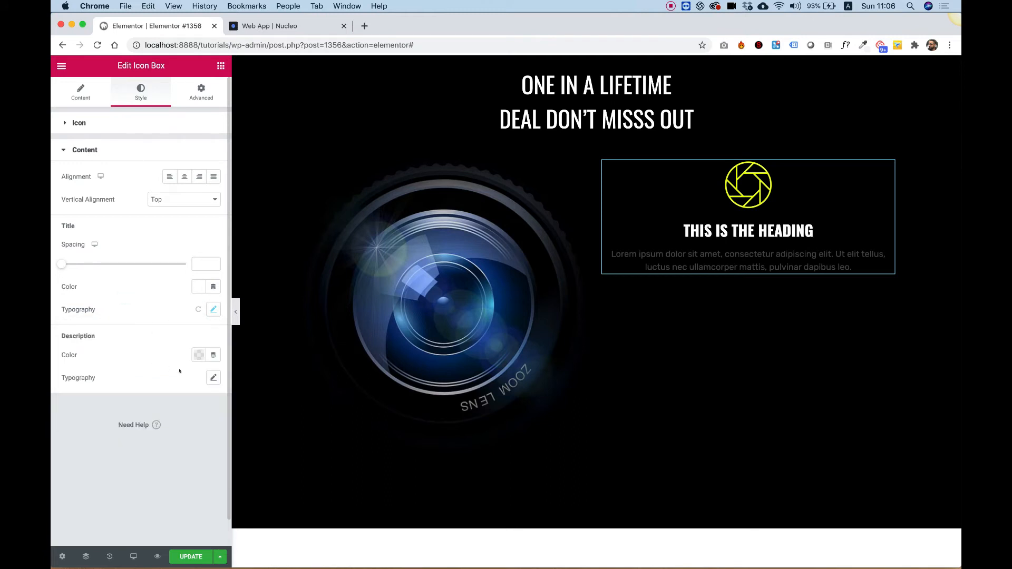
left_click(197, 355)
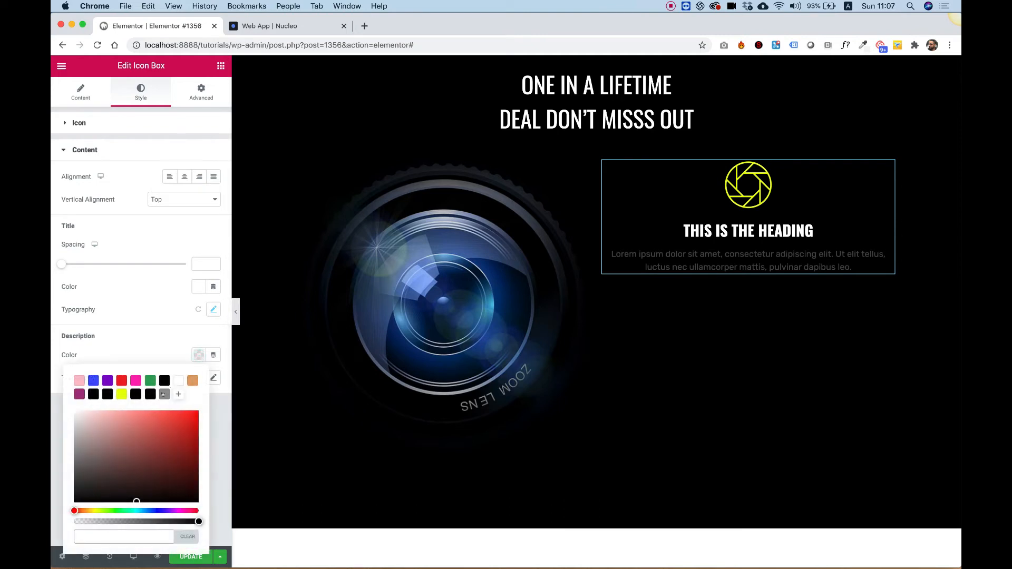
left_click(164, 395)
left_click(157, 310)
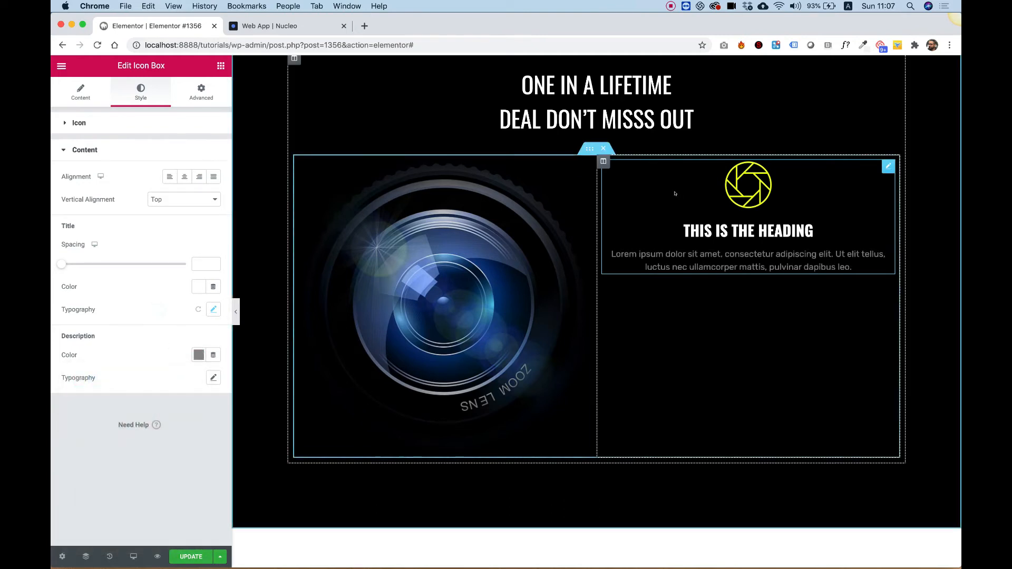
- Left-align the icon box content
scroll(680, 303, "up", 3)
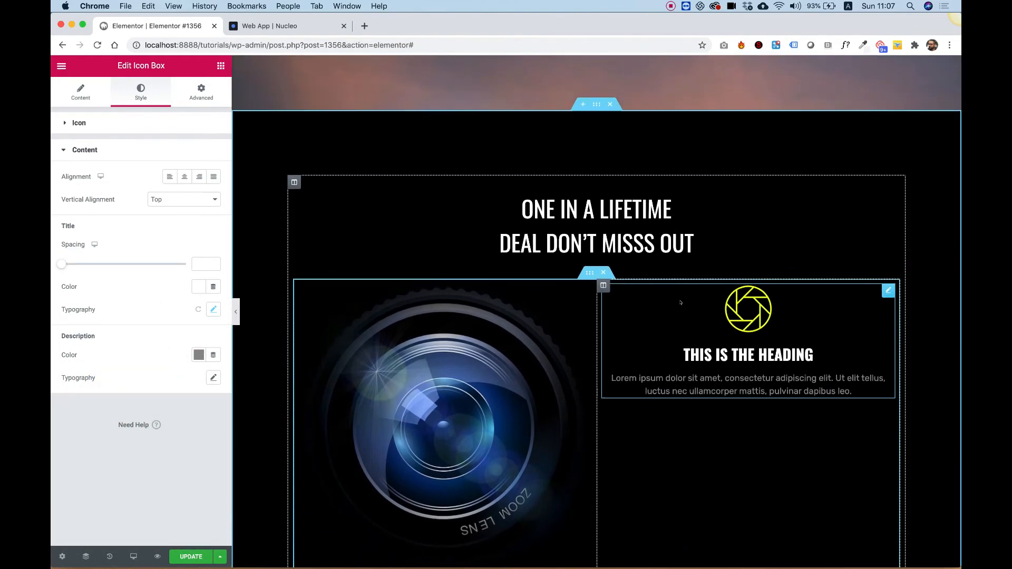
scroll(681, 302, "down", 2)
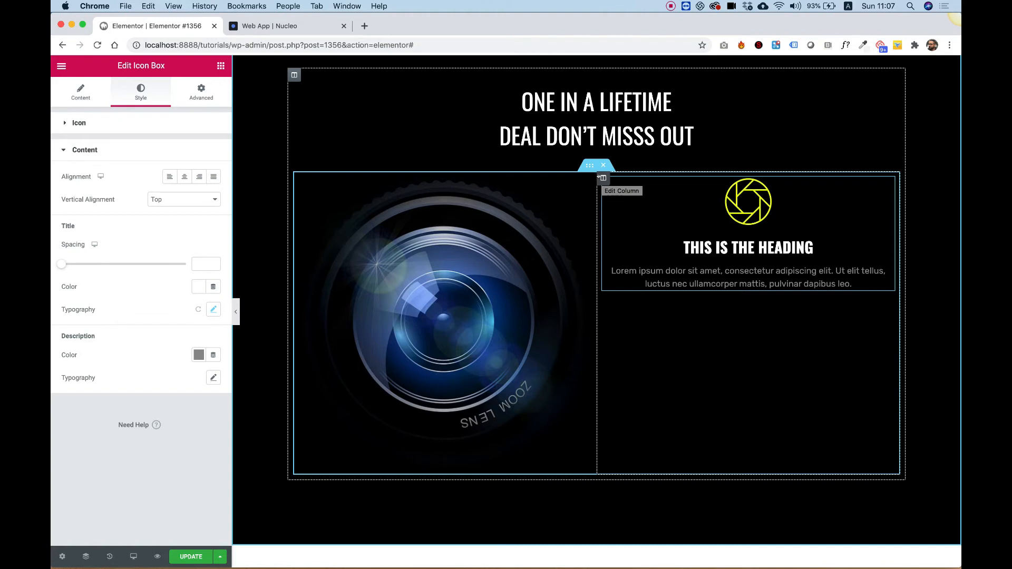
left_click(79, 90)
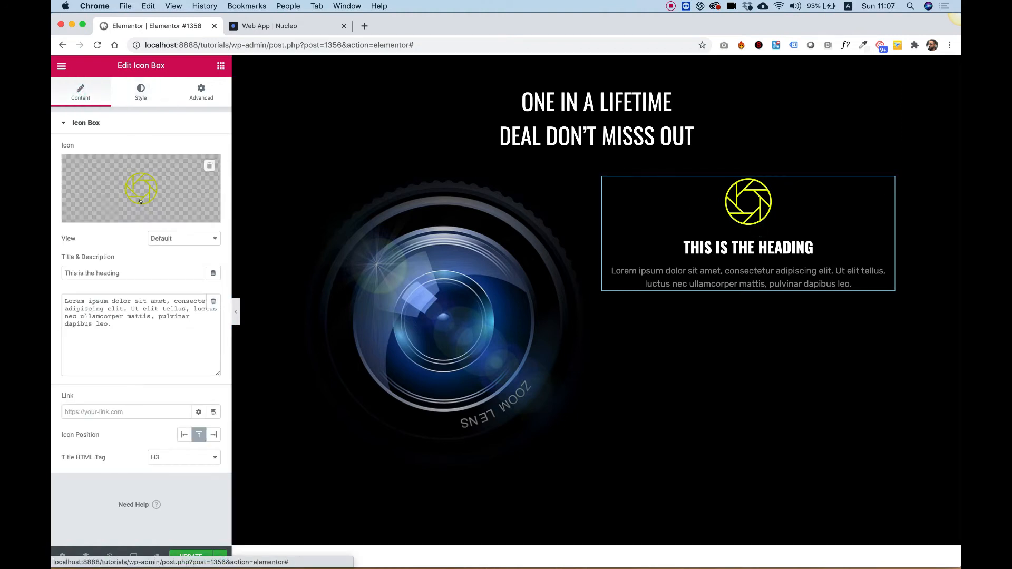
left_click(139, 88)
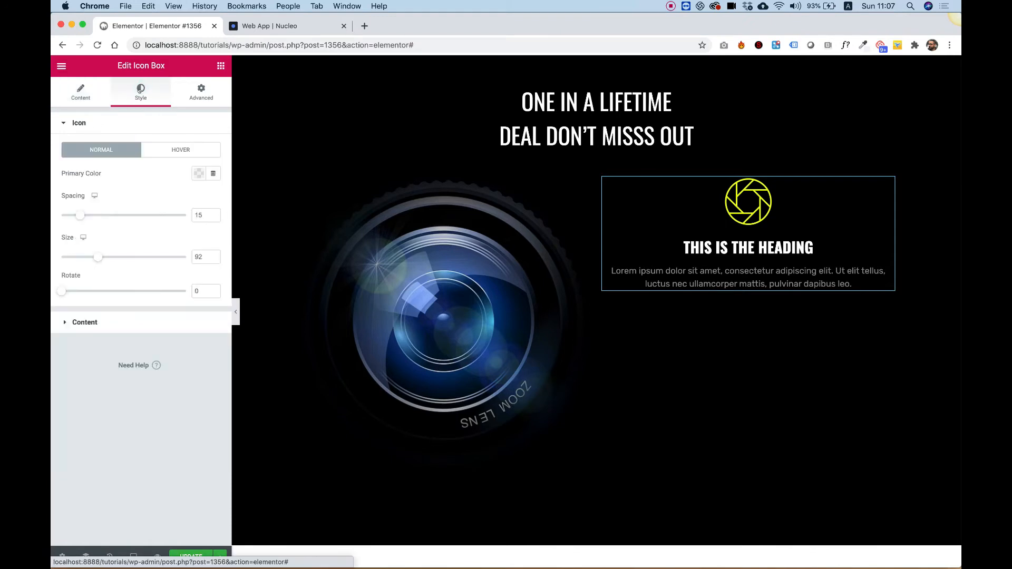
left_click(99, 323)
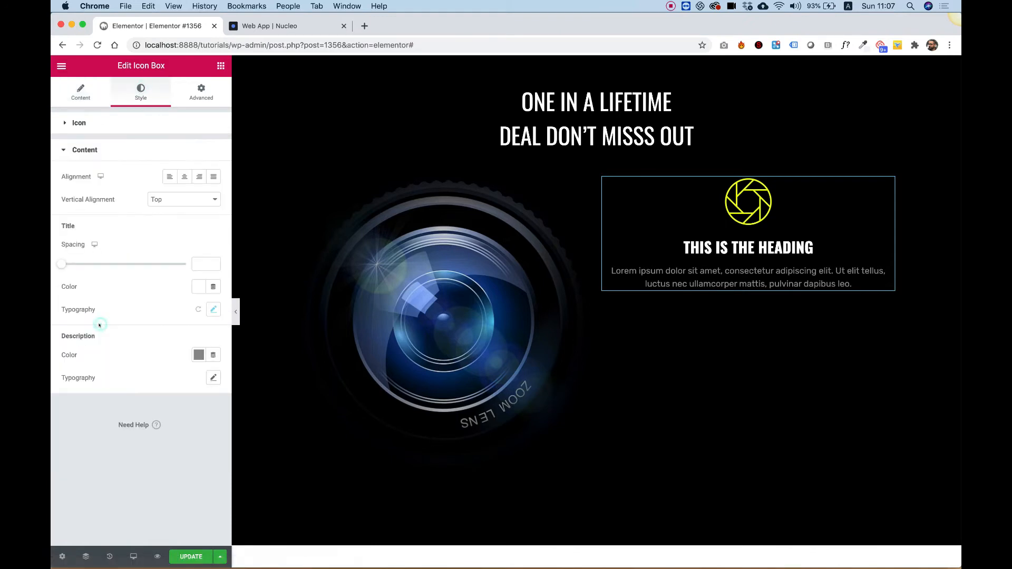
left_click(169, 177)
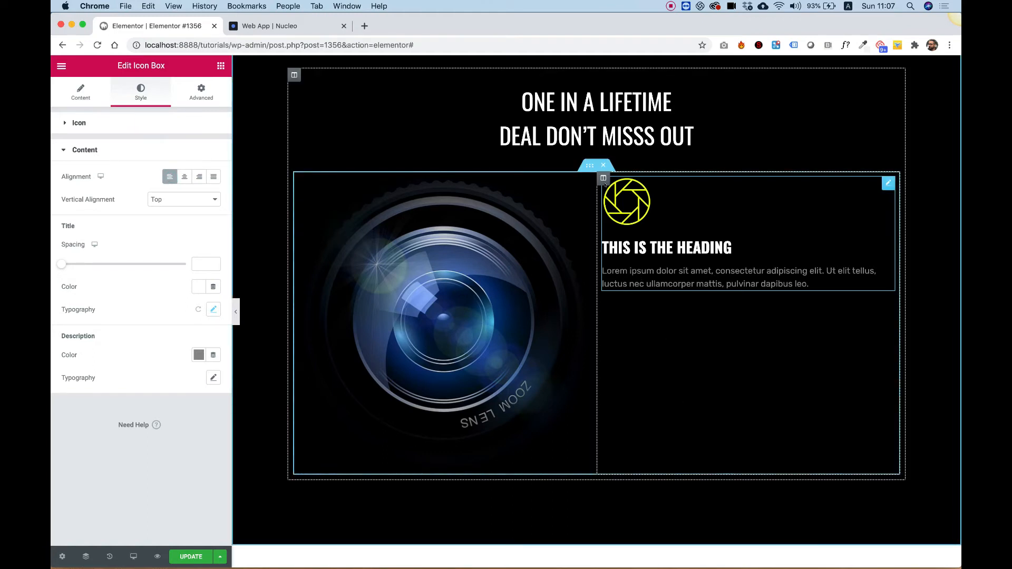
- Set the right column's vertical alignment to Middle
left_click(603, 178)
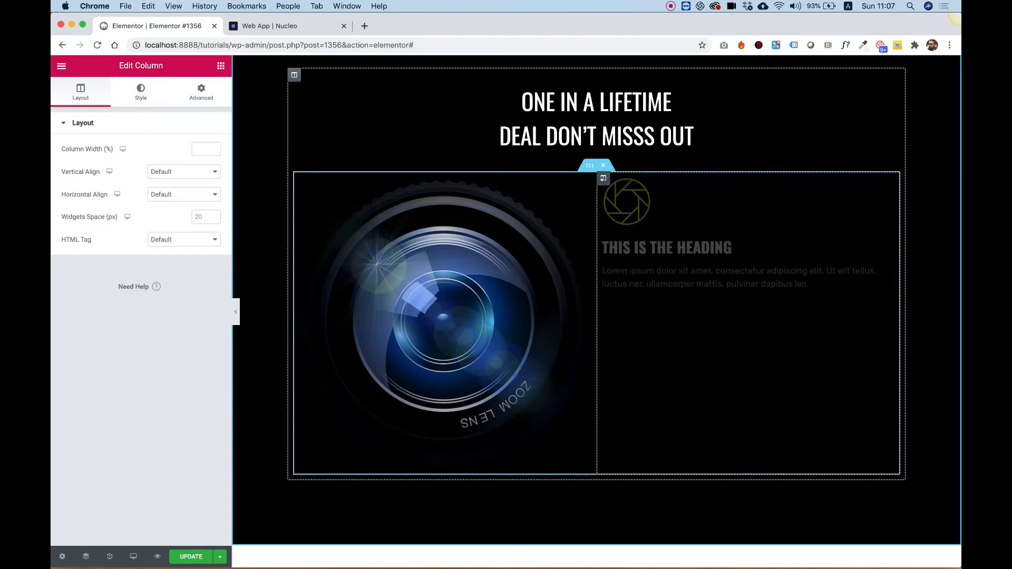
left_click(163, 173)
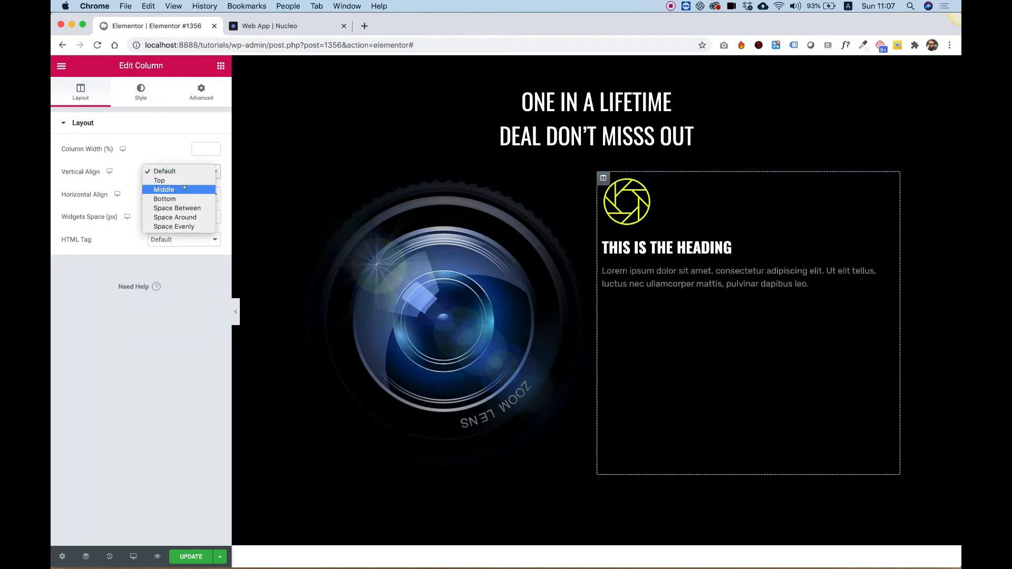
left_click(184, 185)
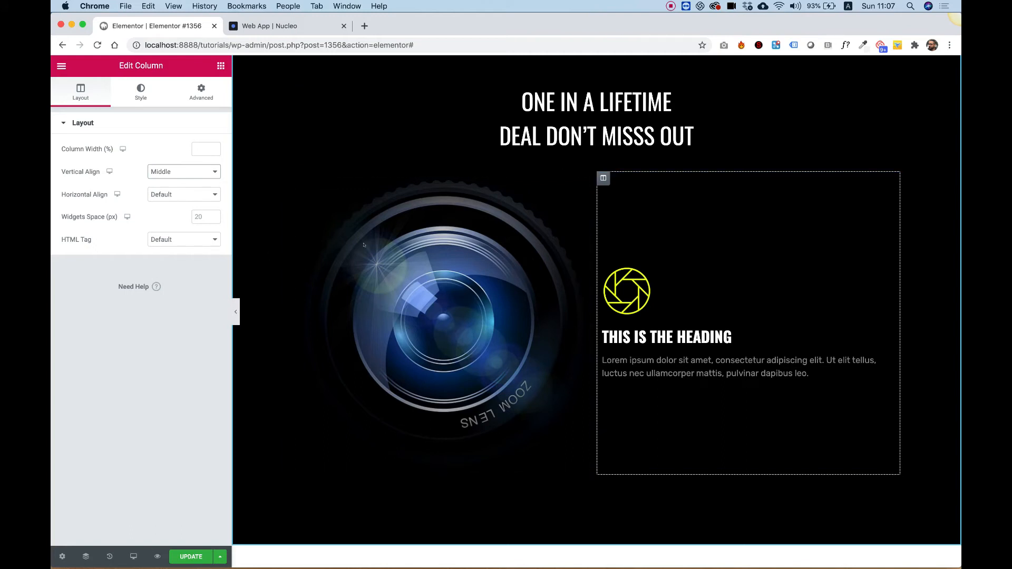
- Set the inner section's columns gap to Wider and its boxed content width to 916
left_click(582, 166)
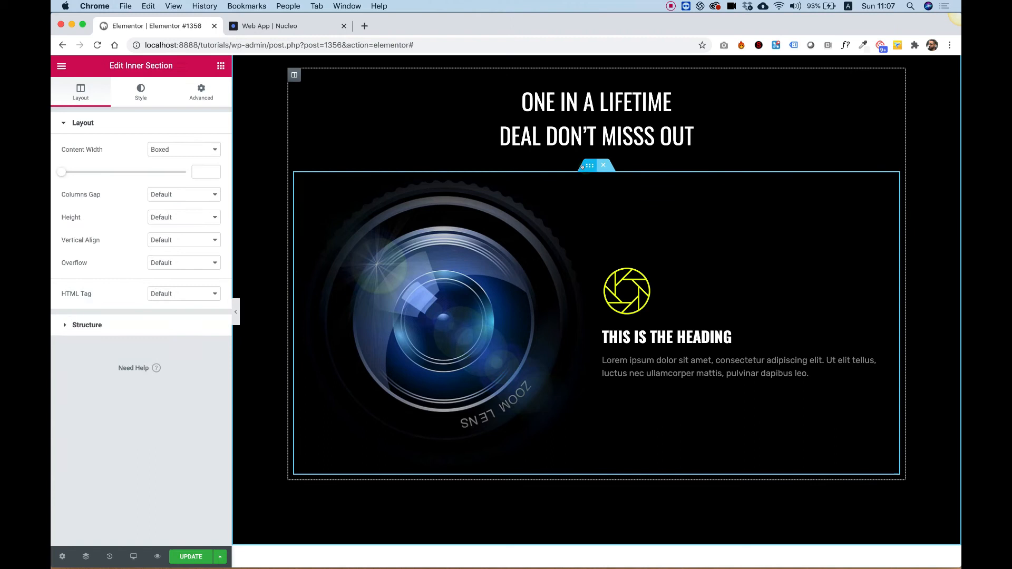
left_click(168, 195)
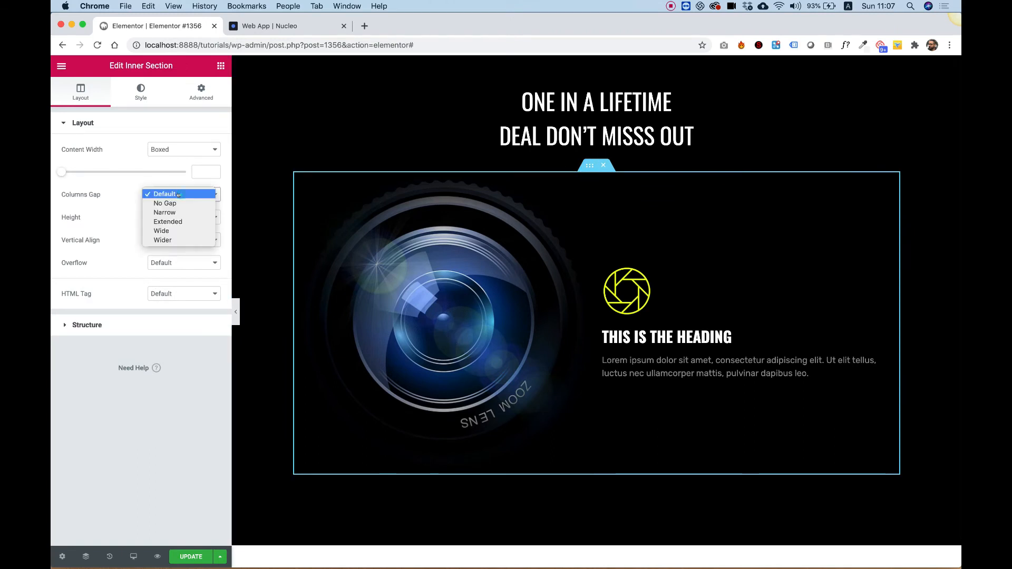
left_click(172, 240)
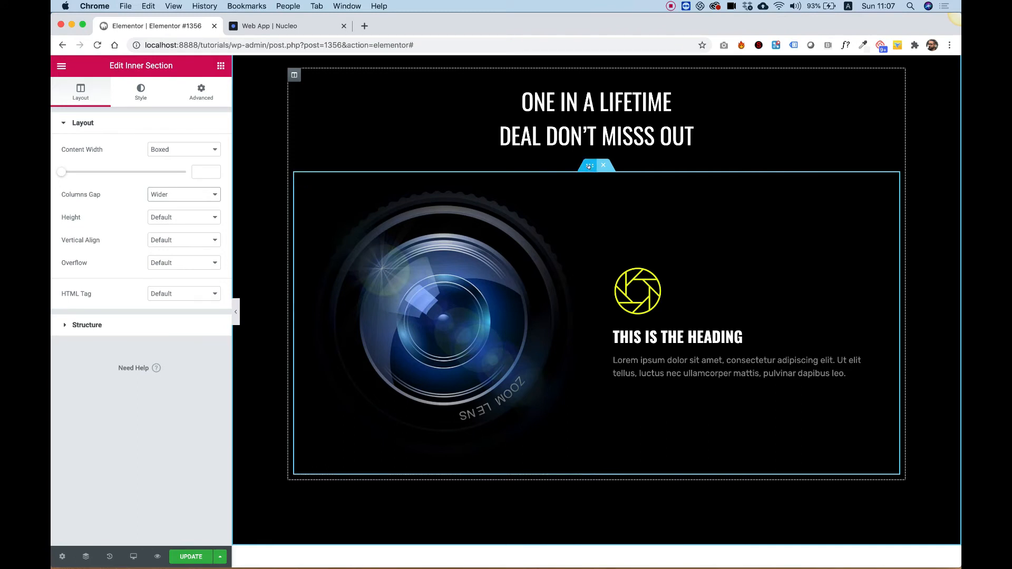
left_click_drag(62, 172, 101, 171)
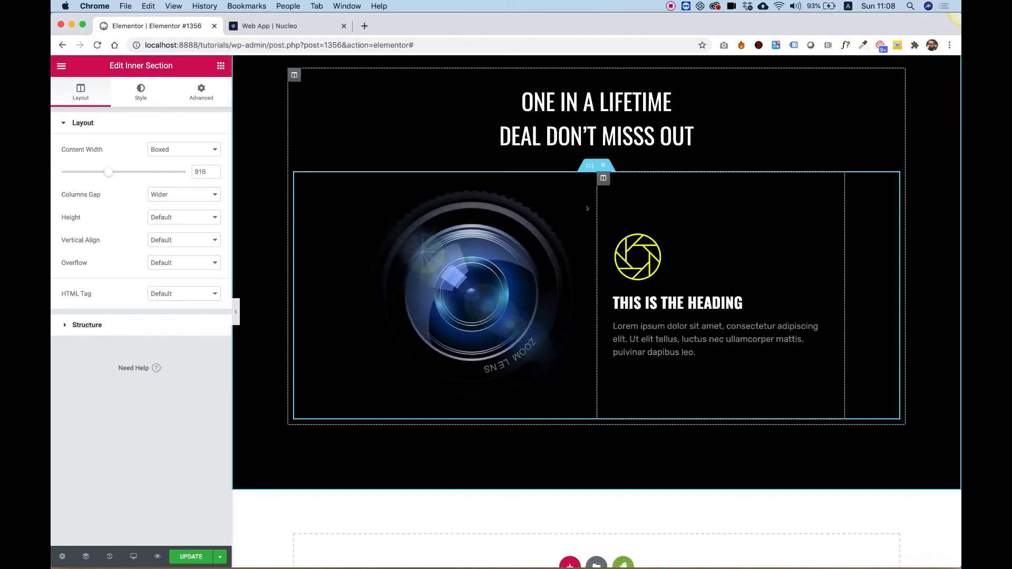
- Duplicate the inner section and swap the copy's columns so its icon box sits on the left
right_click(590, 166)
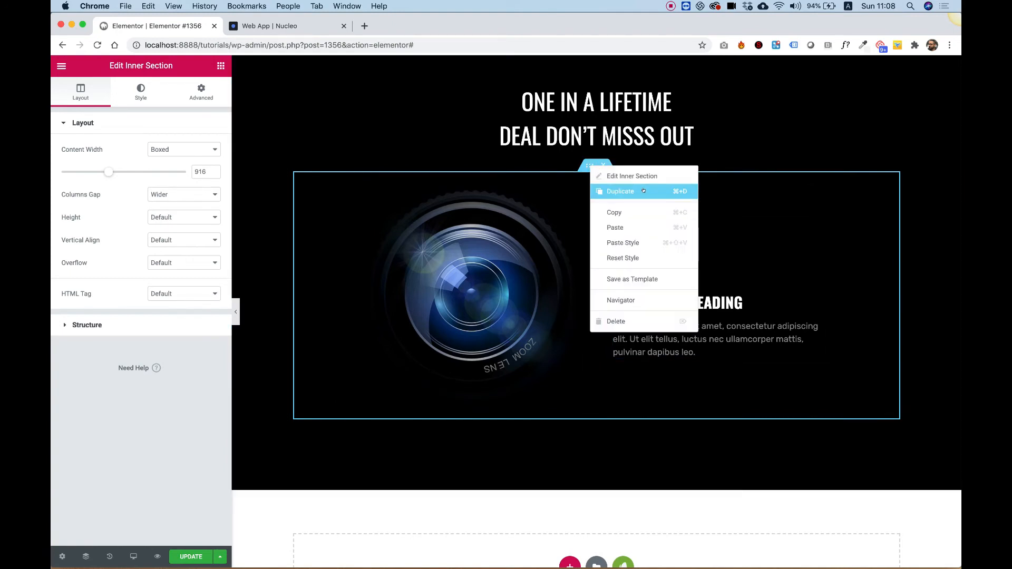
left_click(644, 191)
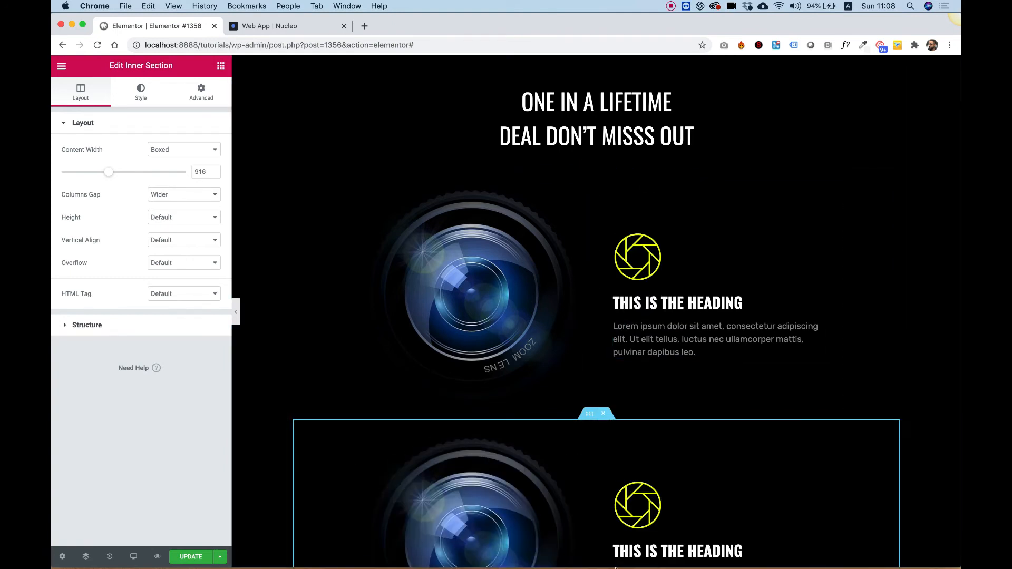
scroll(616, 248, "down", 5)
scroll(616, 248, "up", 3)
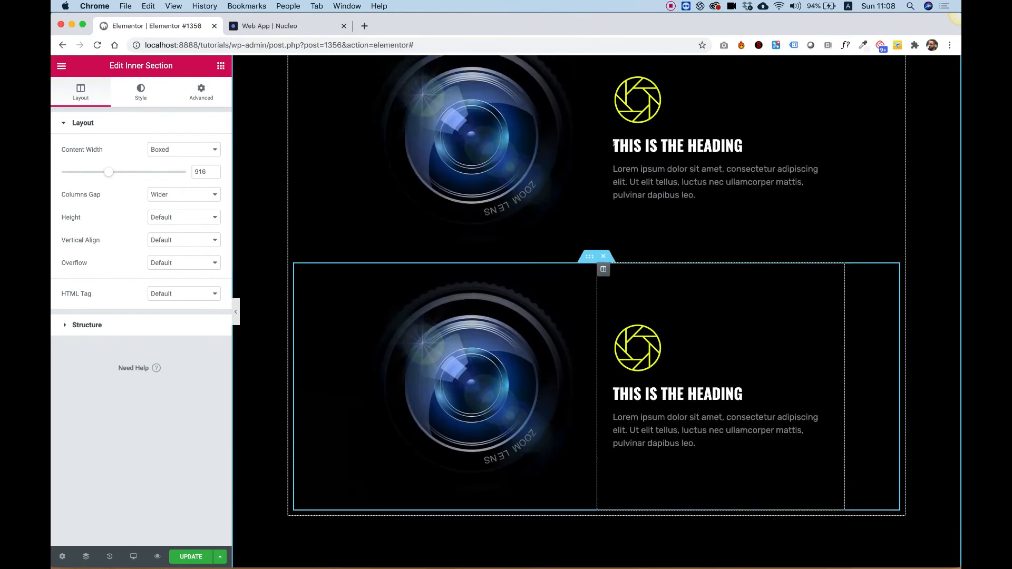
left_click_drag(603, 276, 527, 354)
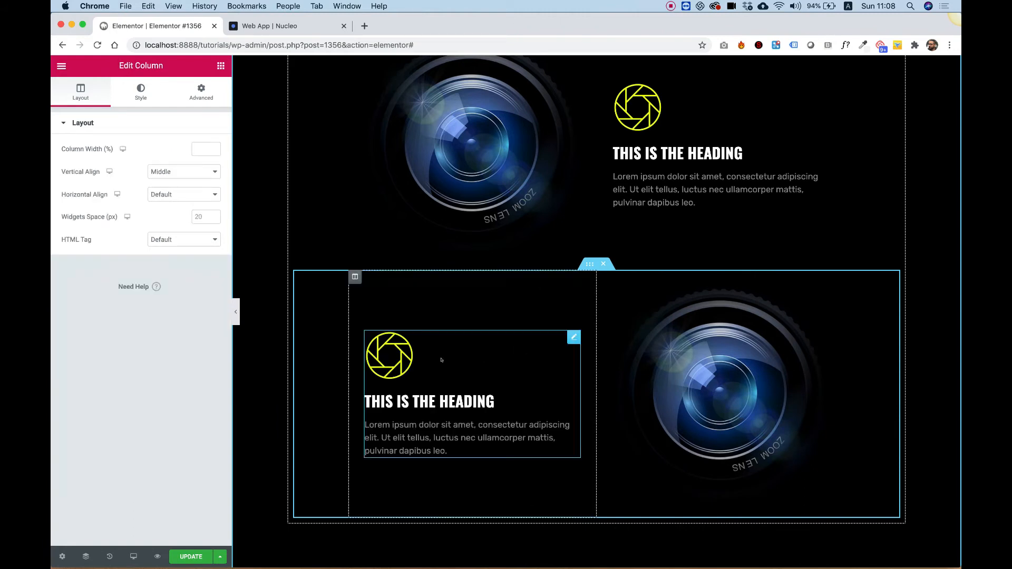
- Right-align the content of the duplicated icon box
left_click(434, 396)
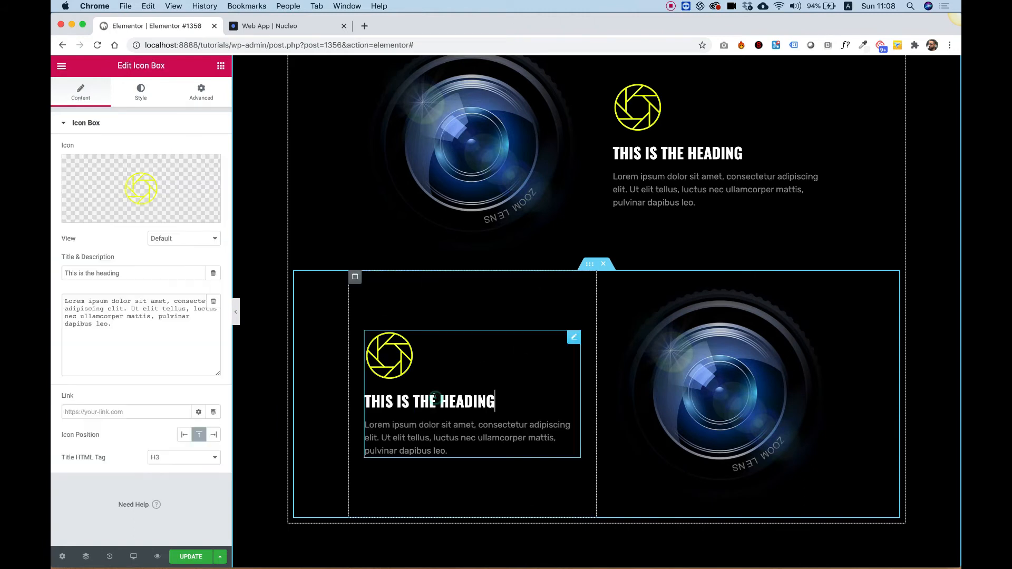
left_click(138, 89)
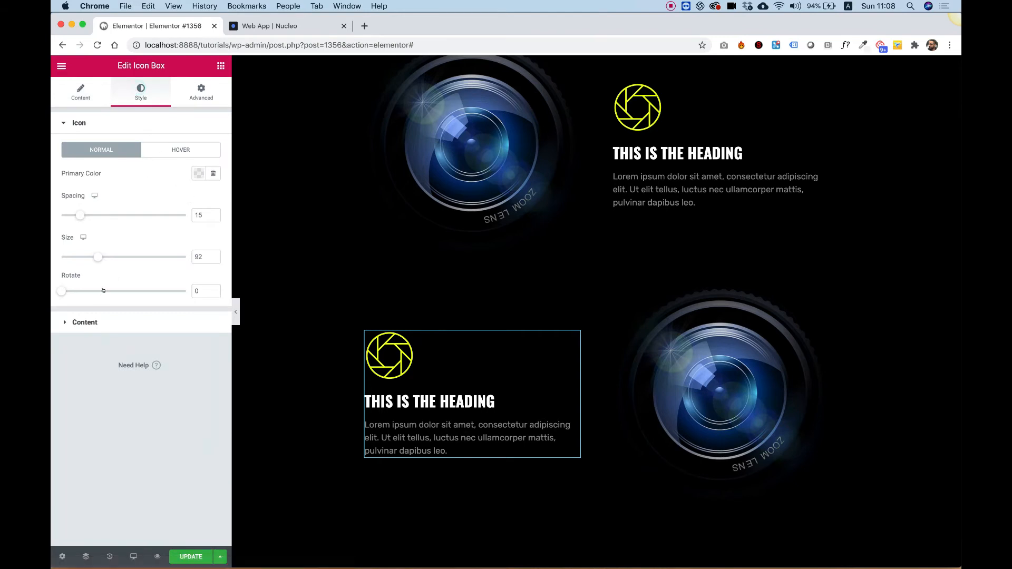
left_click(79, 322)
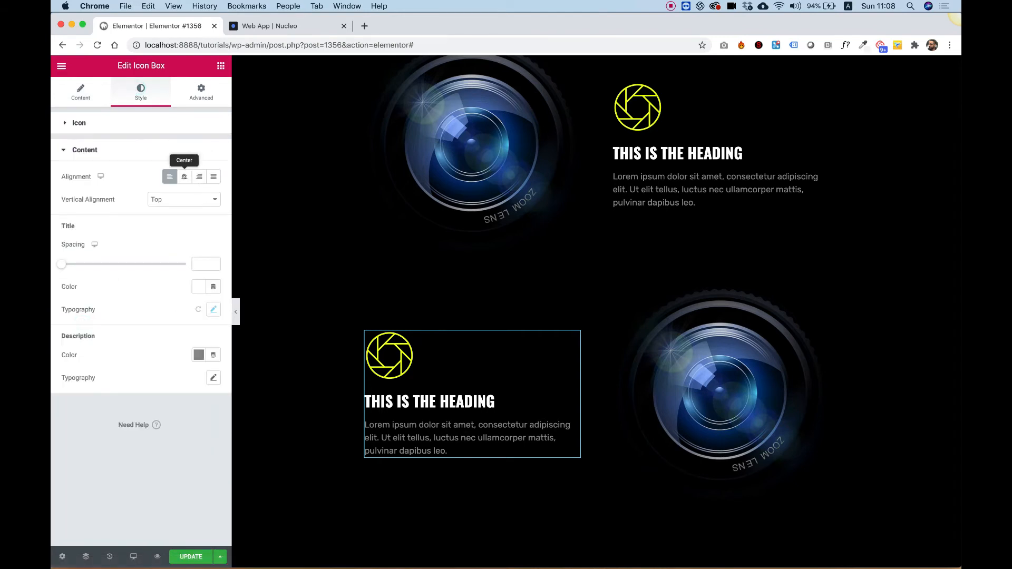
left_click(199, 176)
- Replace the duplicated section's image with bullet-3.png from the media library
scroll(518, 276, "up", 2)
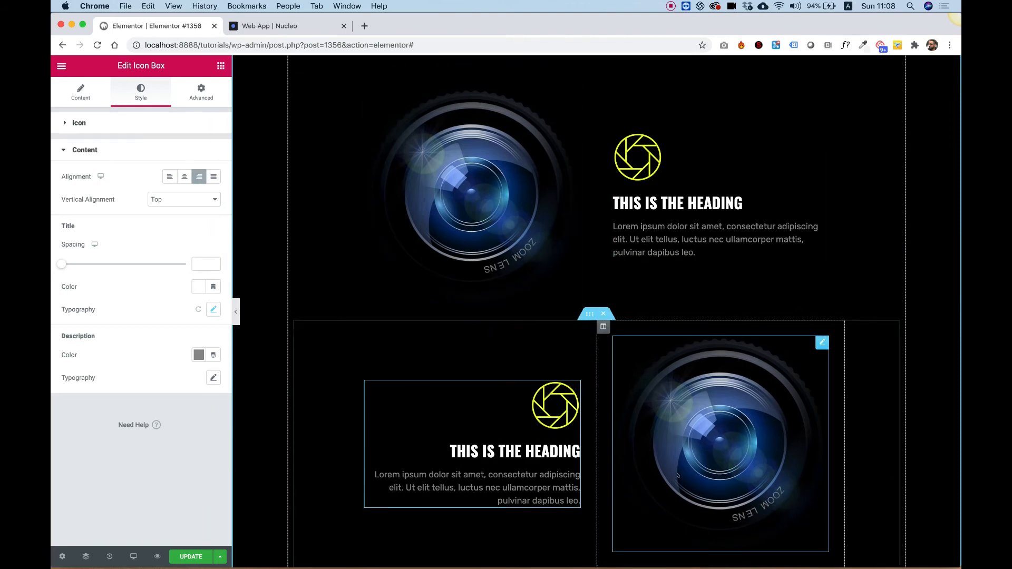
left_click(733, 400)
left_click(69, 168)
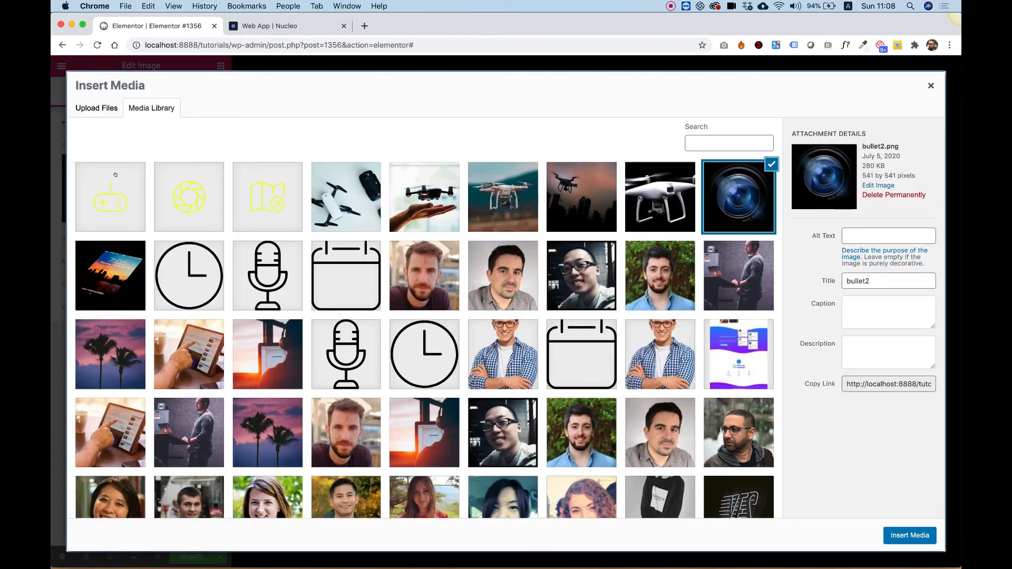
left_click(92, 279)
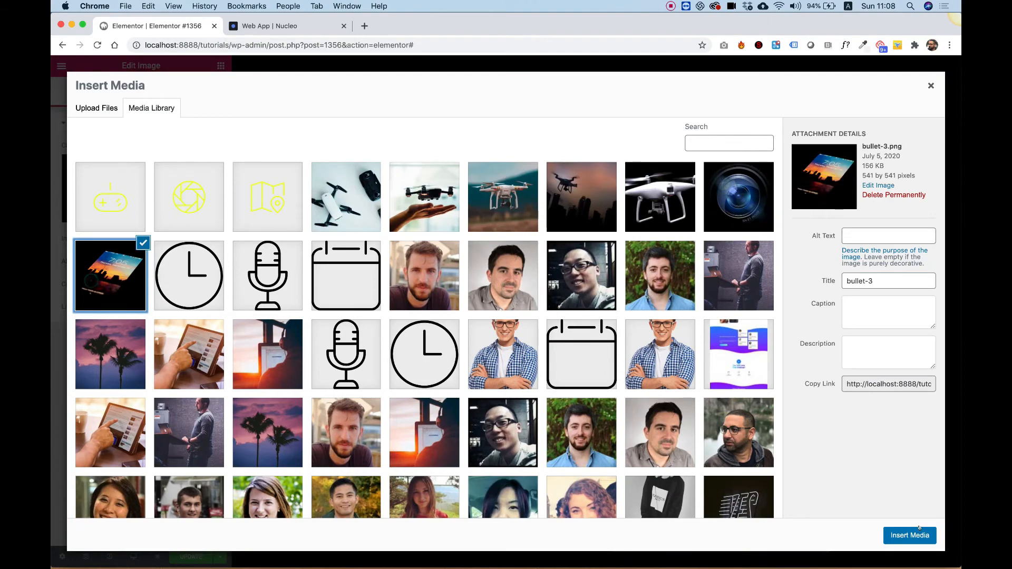
left_click(903, 534)
scroll(705, 301, "down", 2)
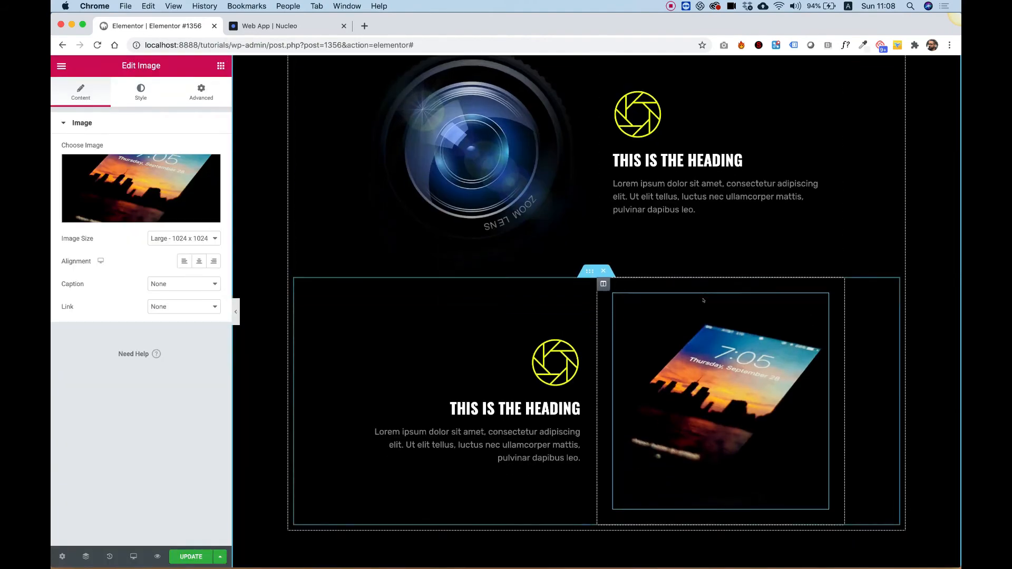
scroll(705, 300, "up", 1)
- Retitle the first icon box as CAMERA
left_click(555, 405)
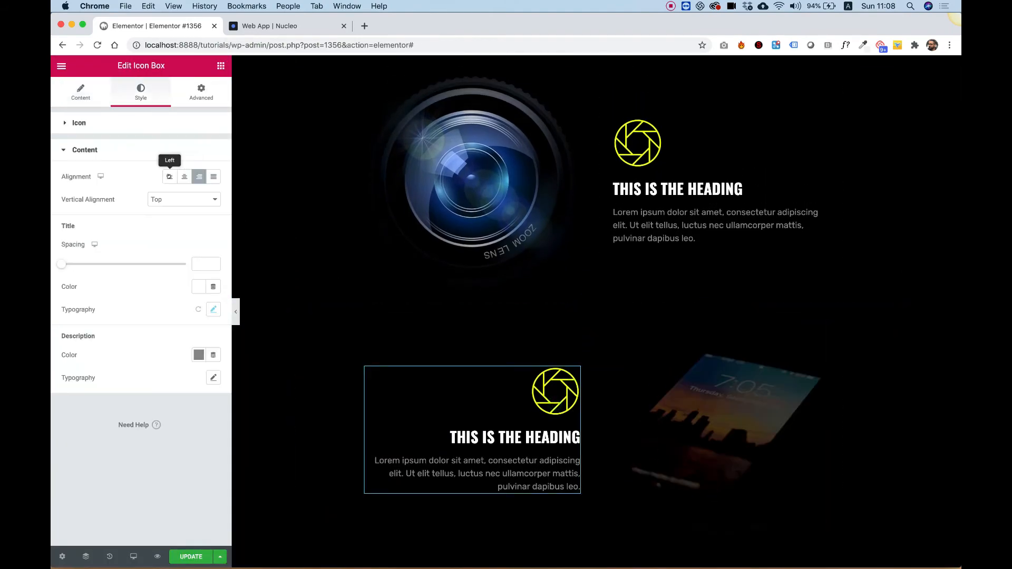
left_click(671, 191)
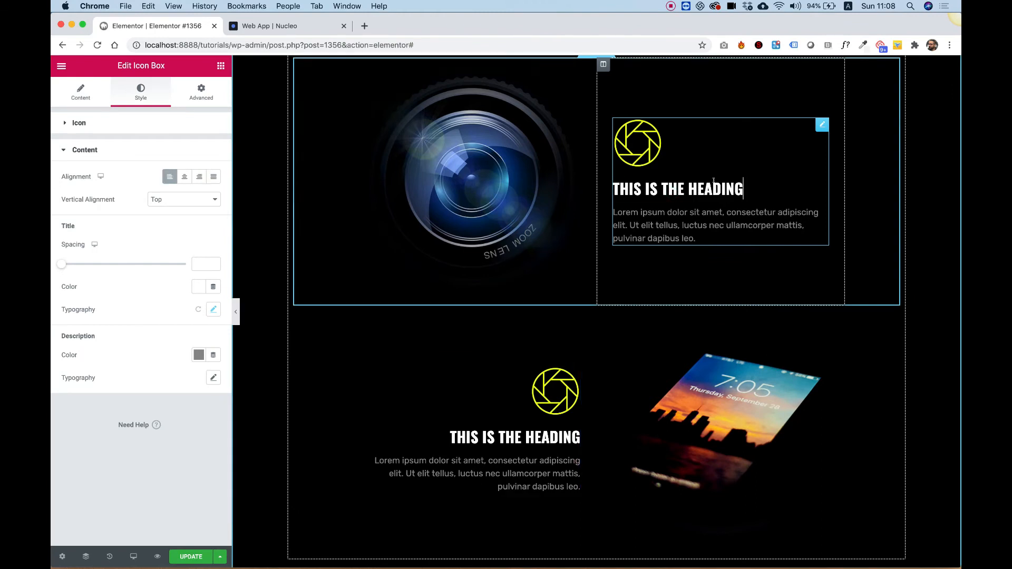
triple_click(709, 181)
type("CAMERA")
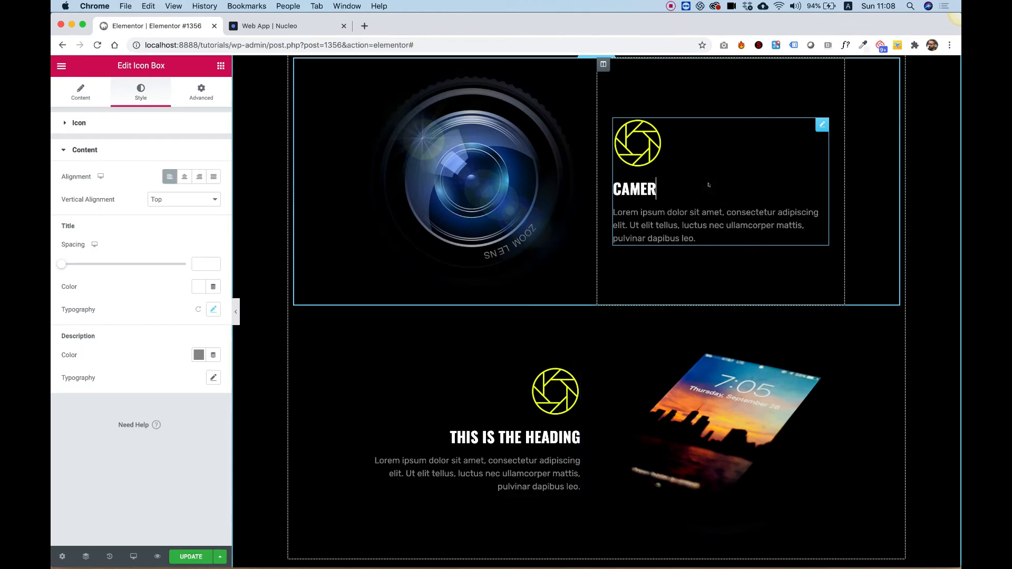
- Retitle the second icon box as REMOTE CONTROL
left_click(519, 439)
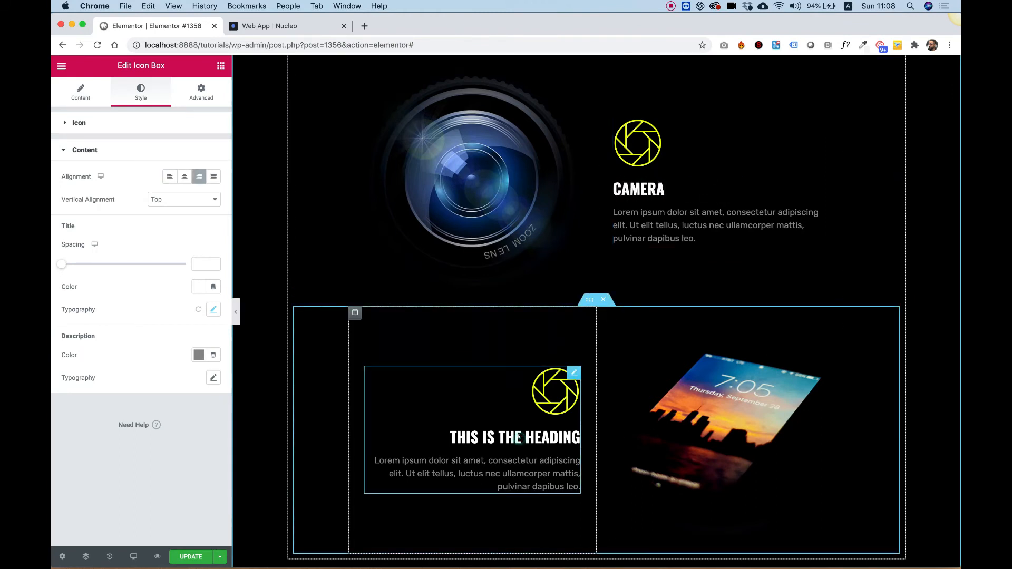
triple_click(547, 435)
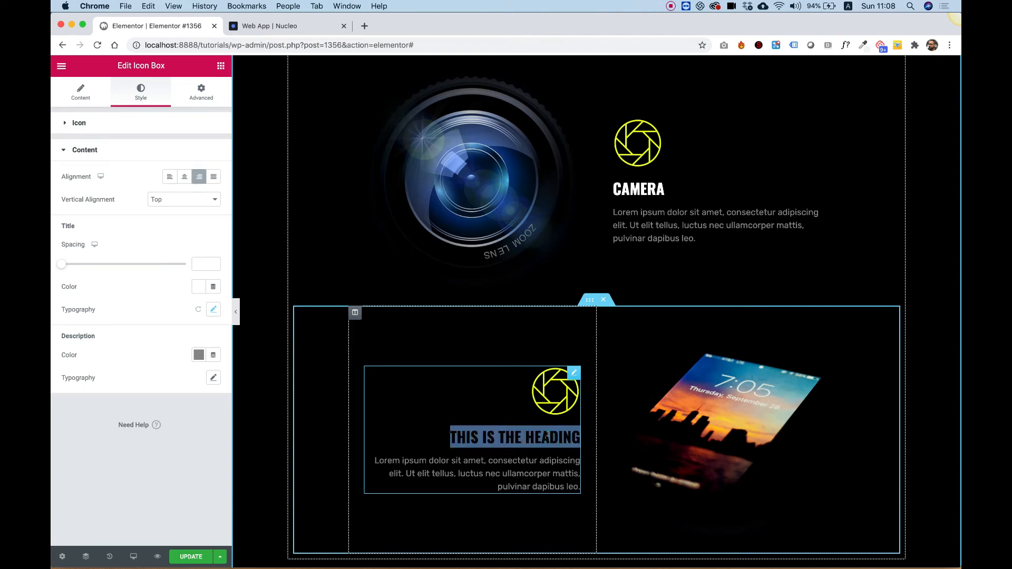
type("GPSS")
key("BackSpace")
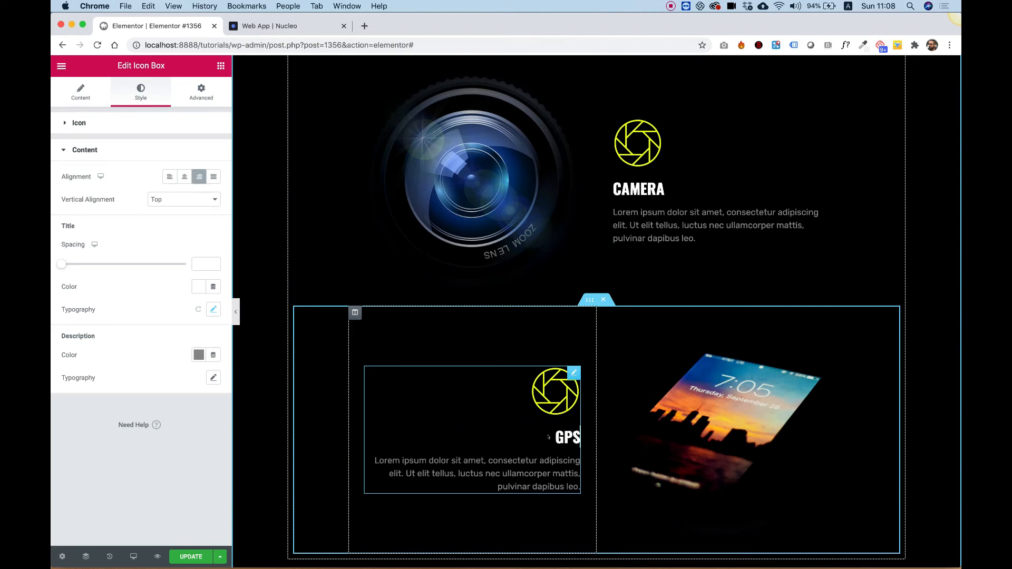
key("BackSpace")
key("BackSpace")
key("BackSpace")
type("REMOTE CN")
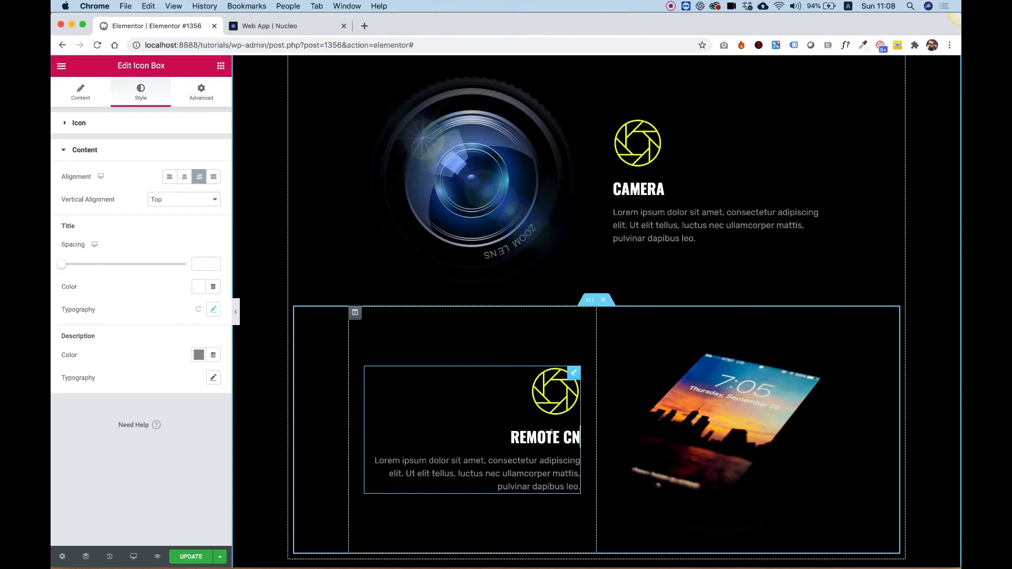
key("BackSpace")
type("N")
key("BackSpace")
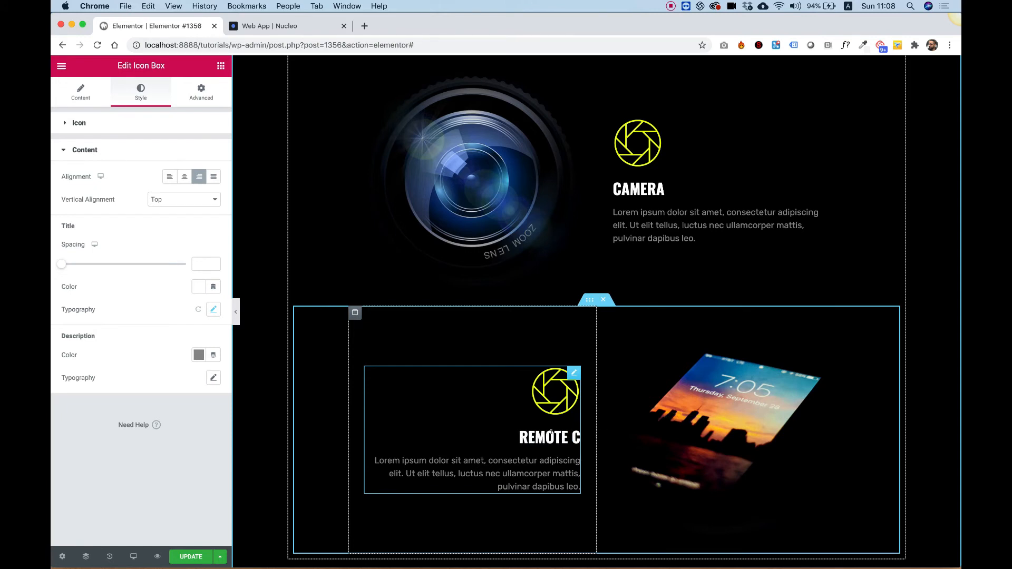
type("OO")
key("BackSpace")
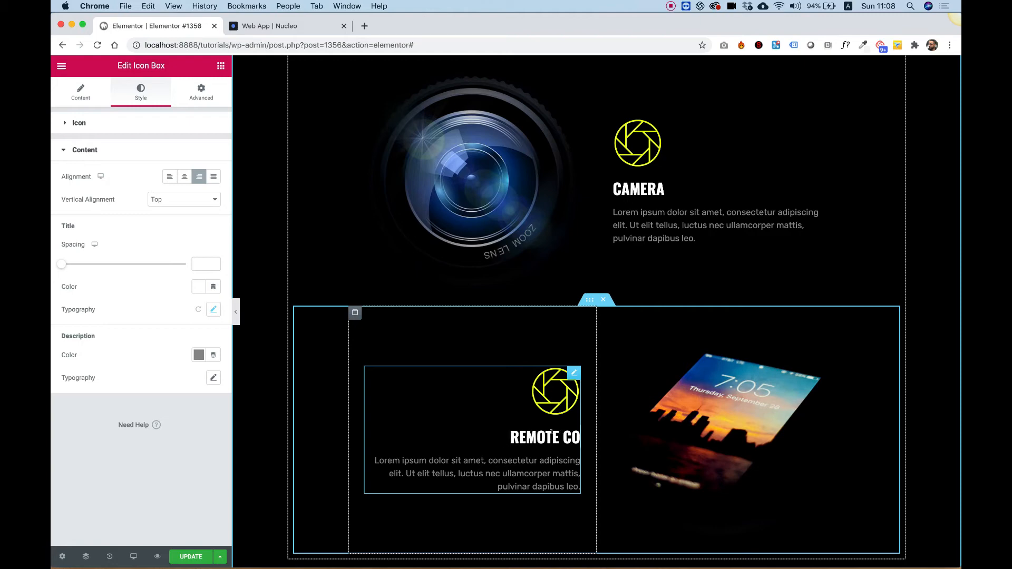
type("NTROL")
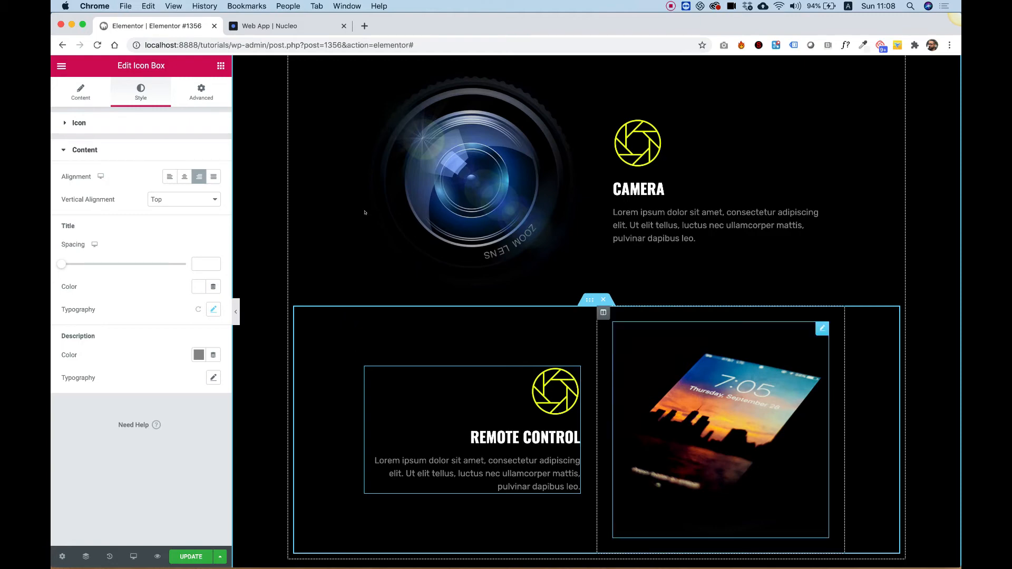
scroll(475, 263, "down", 1)
scroll(680, 323, "up", 4)
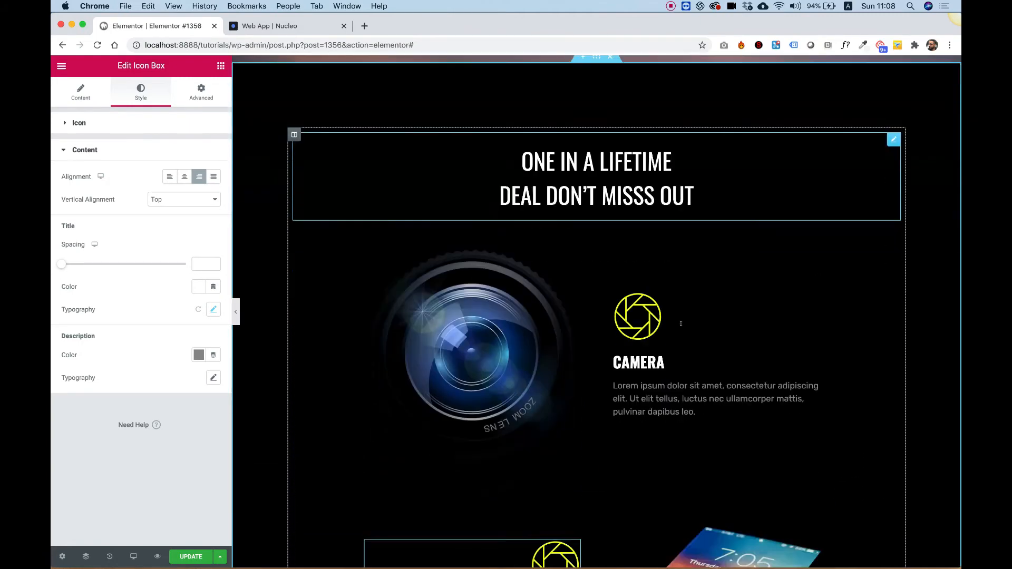
scroll(681, 323, "down", 5)
scroll(680, 324, "up", 10)
scroll(680, 324, "down", 6)
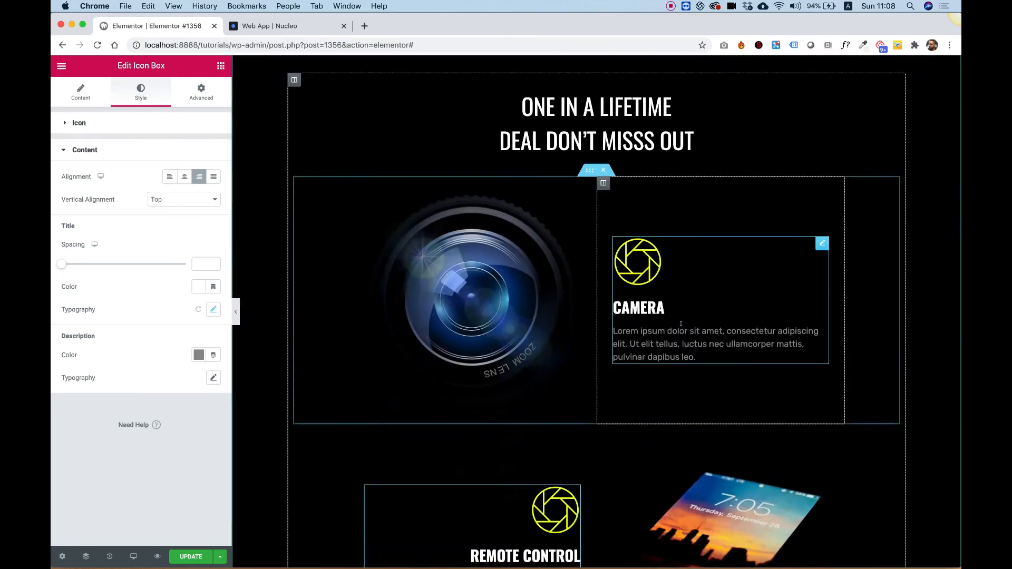
scroll(680, 323, "down", 2)
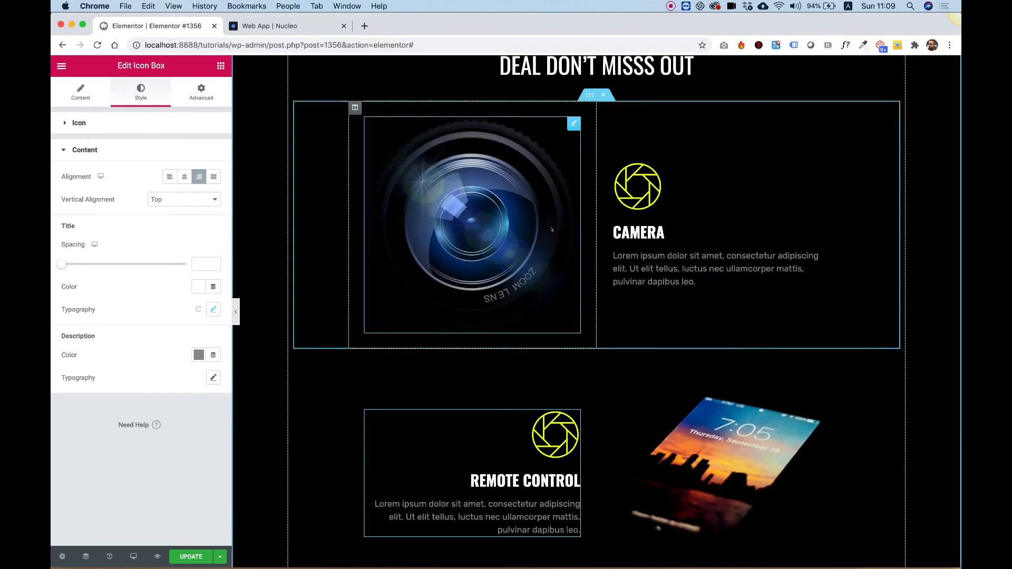
scroll(606, 316, "down", 2)
scroll(633, 368, "up", 1)
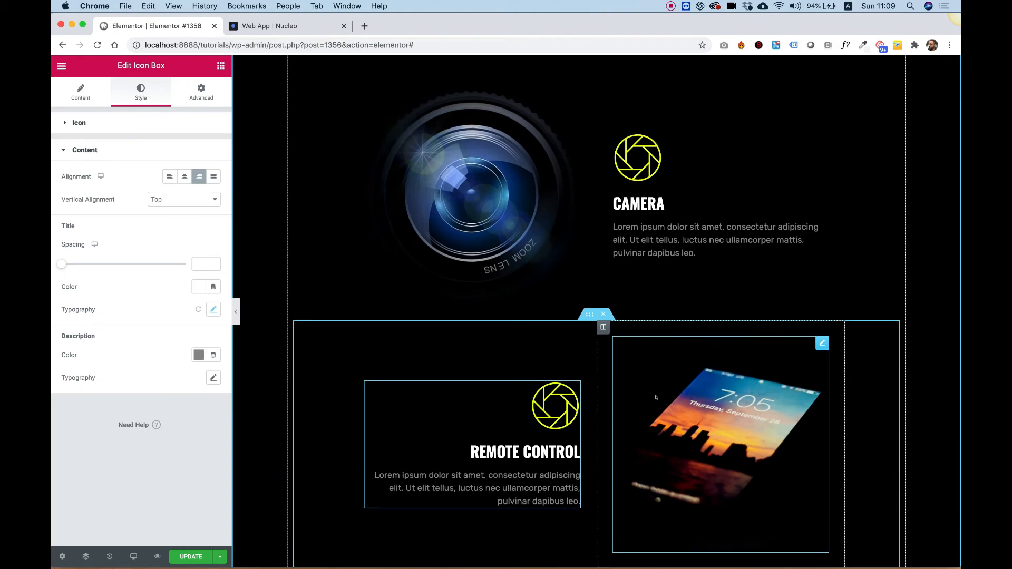
- Replace the REMOTE CONTROL icon box's icon with the uploaded remote.svg image
left_click(81, 95)
left_click(140, 182)
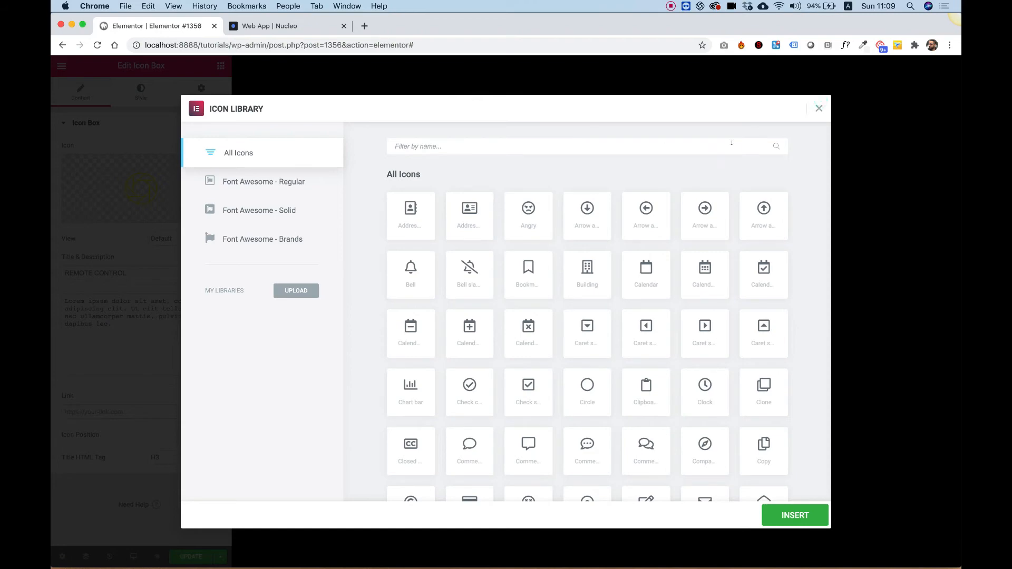
left_click(817, 108)
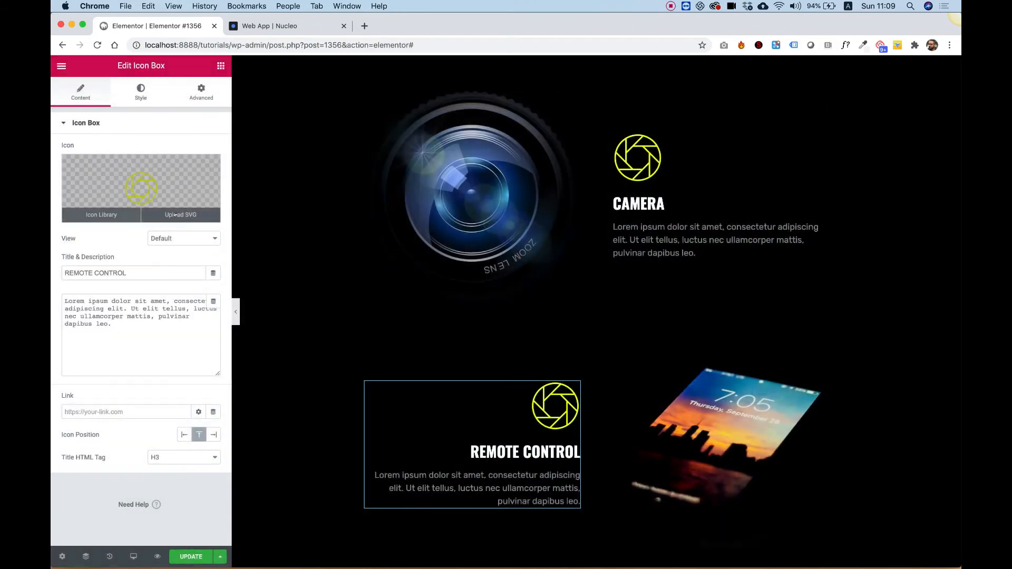
left_click(178, 214)
left_click(110, 205)
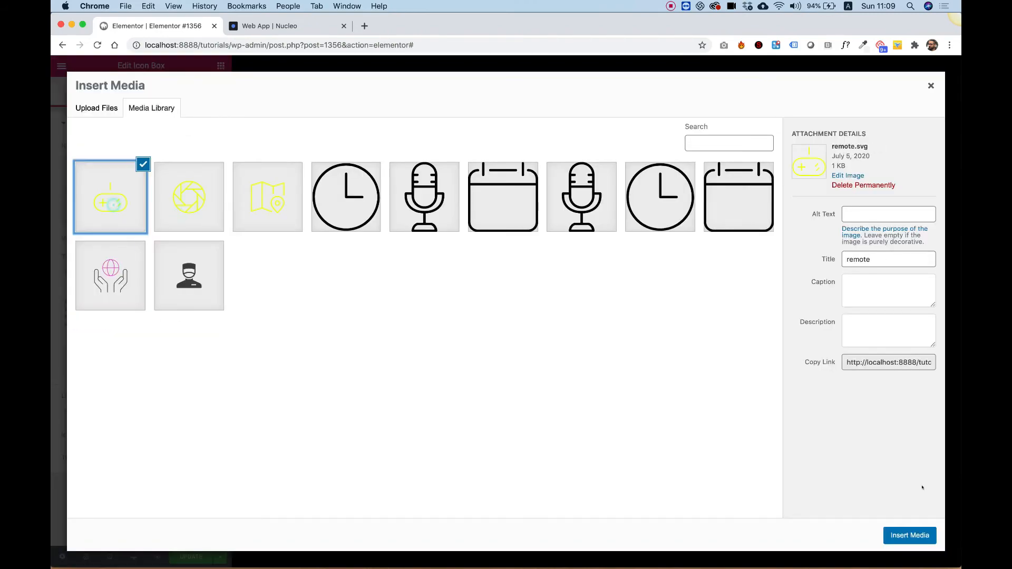
left_click(909, 536)
scroll(593, 193, "up", 2)
scroll(593, 193, "down", 2)
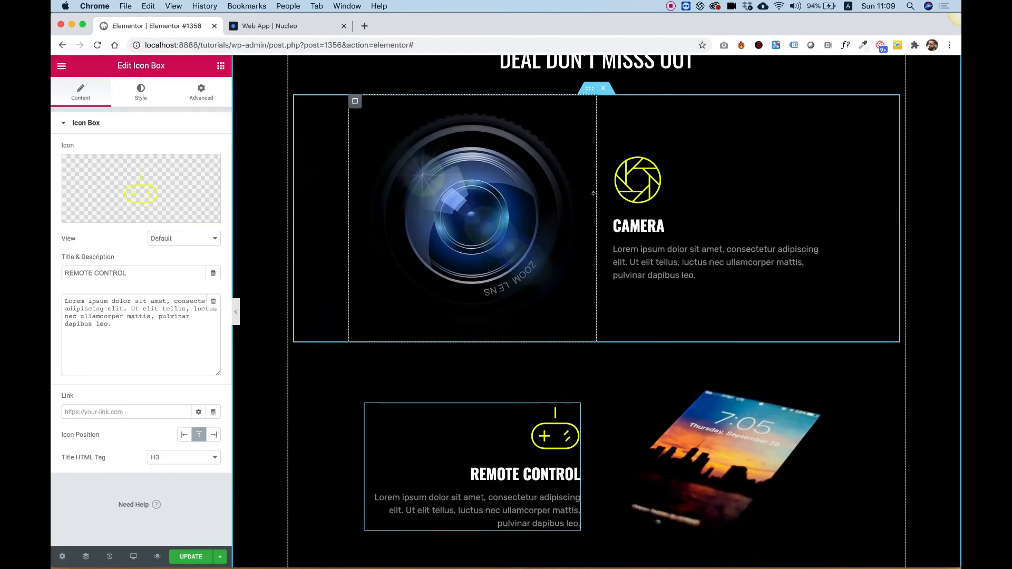
scroll(593, 193, "up", 1)
scroll(593, 194, "down", 5)
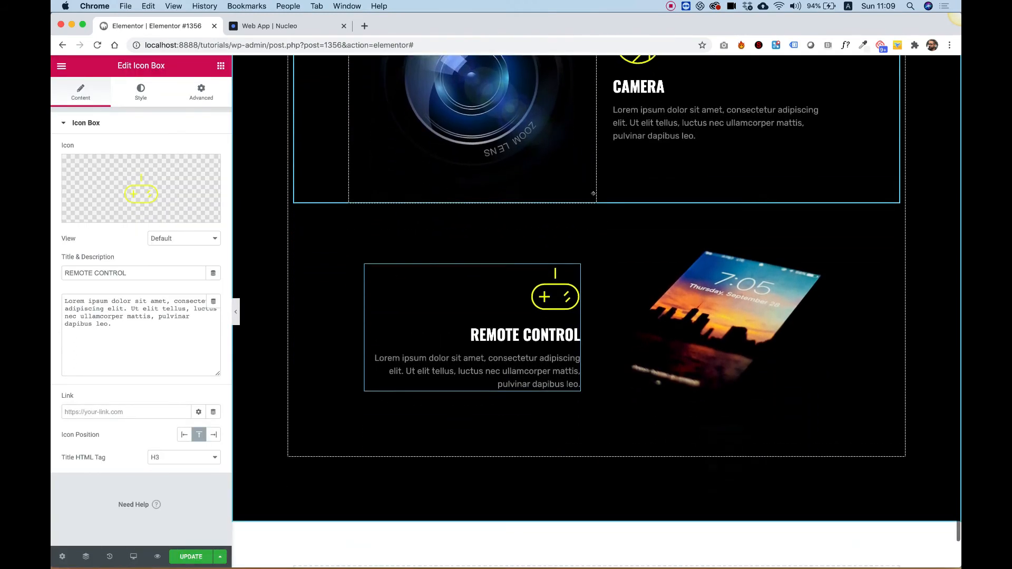
scroll(703, 328, "up", 10)
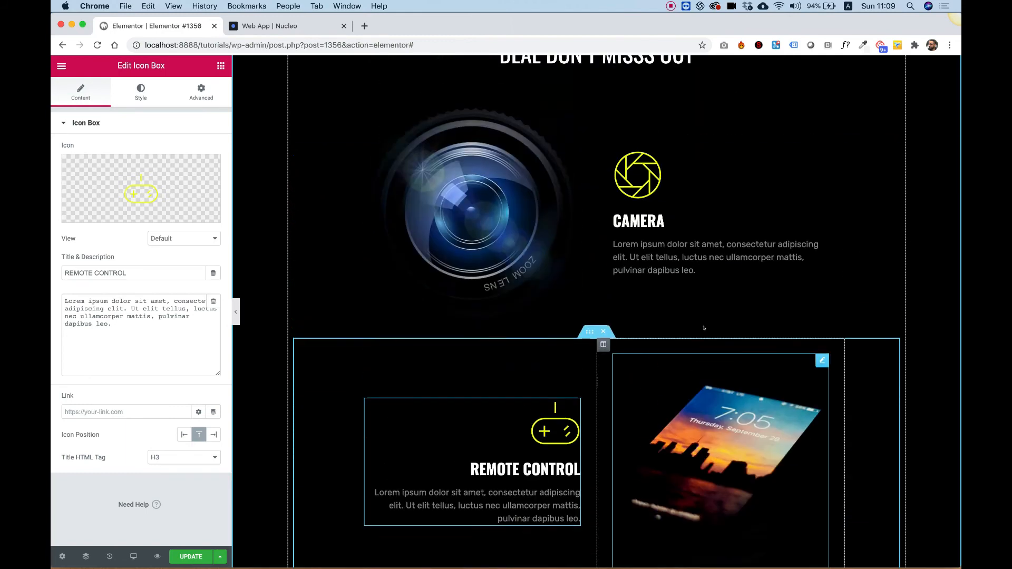
- Review the countdown banner section with its drone background and the deal heading below it
scroll(704, 328, "up", 3)
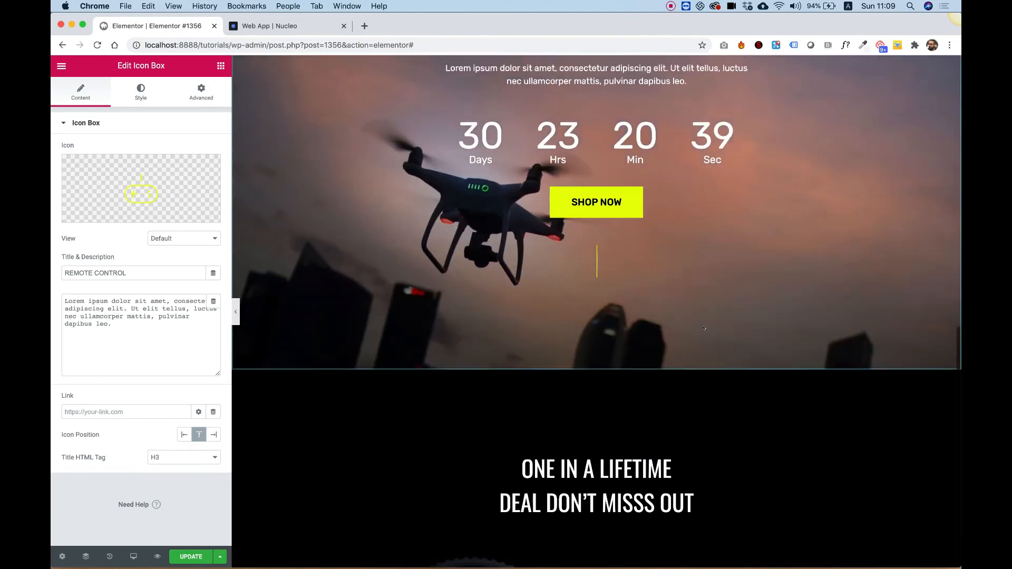
scroll(445, 348, "down", 1)
scroll(446, 349, "down", 3)
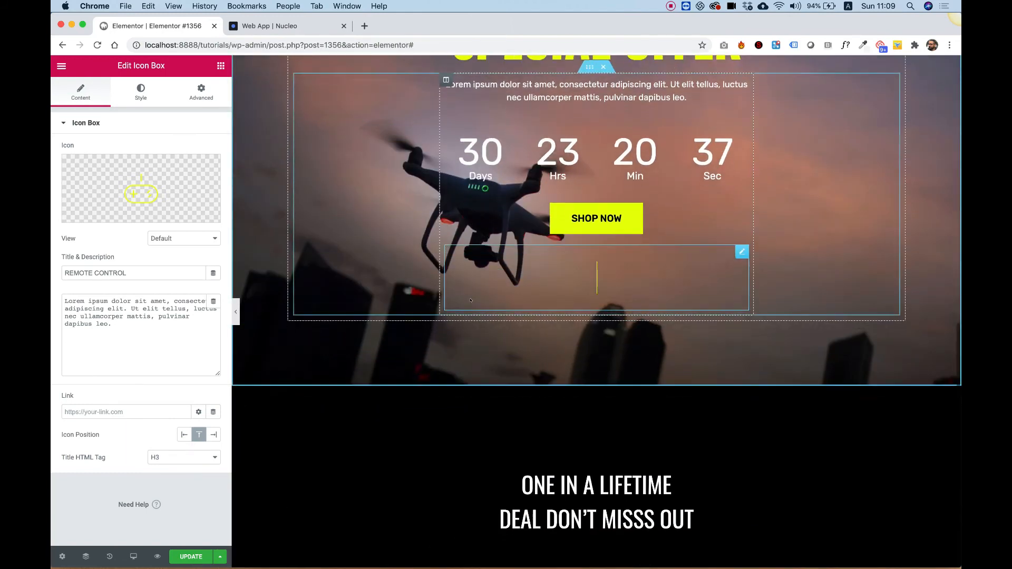
scroll(481, 221, "up", 3)
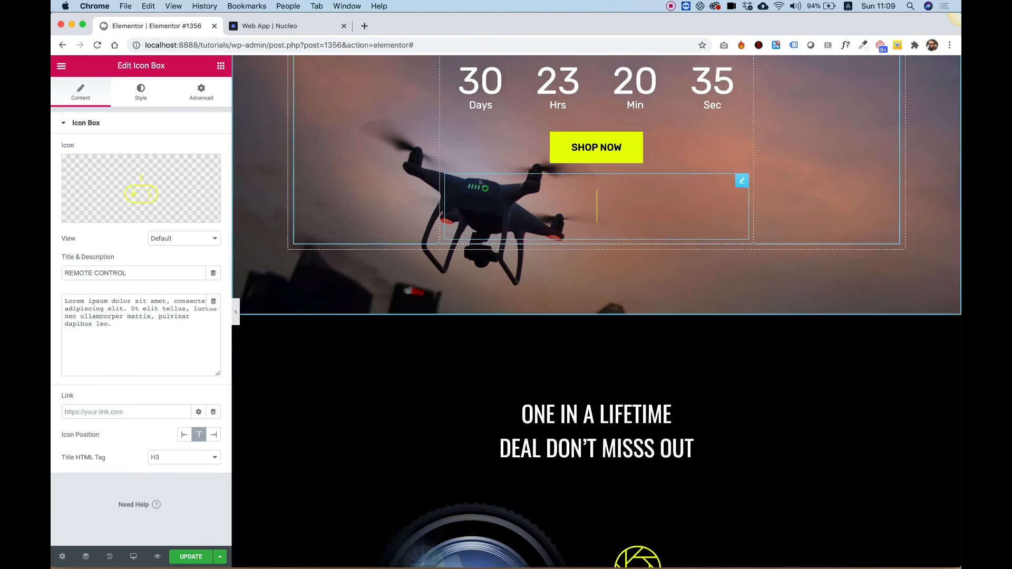
scroll(480, 182, "down", 2)
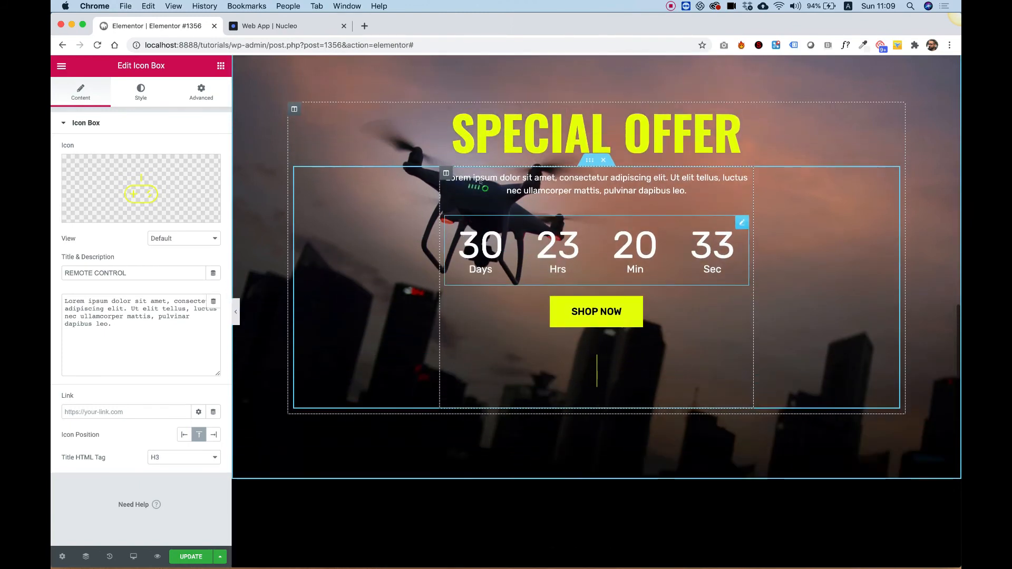
scroll(480, 181, "down", 5)
scroll(479, 181, "up", 2)
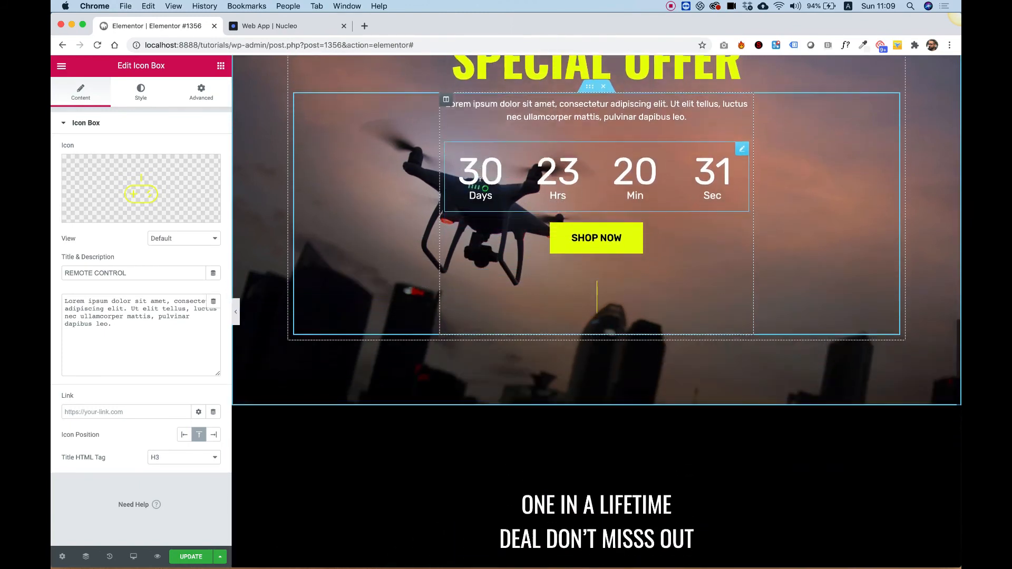
scroll(480, 181, "down", 3)
scroll(480, 179, "up", 5)
scroll(479, 179, "down", 5)
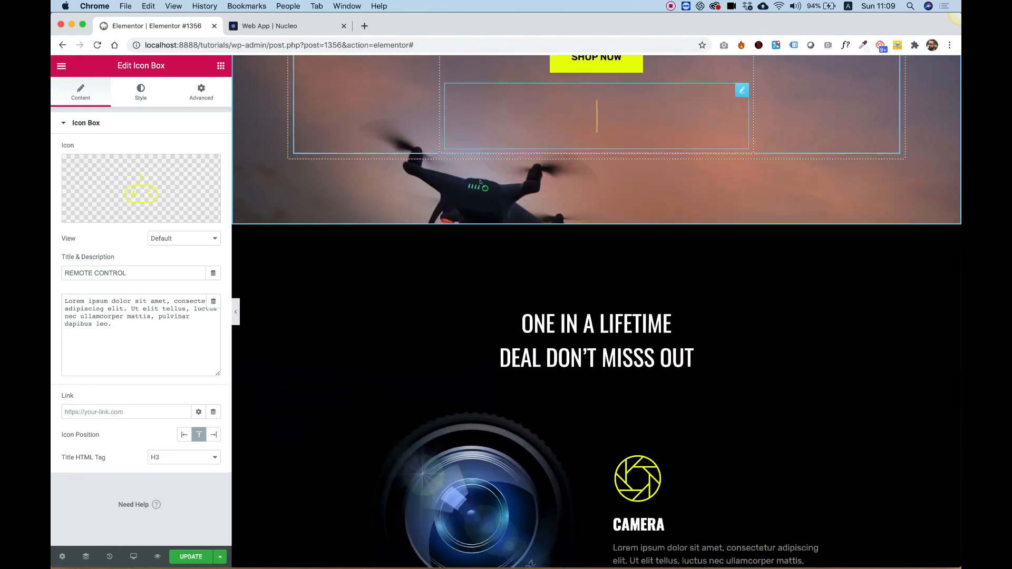
scroll(265, 359, "up", 4)
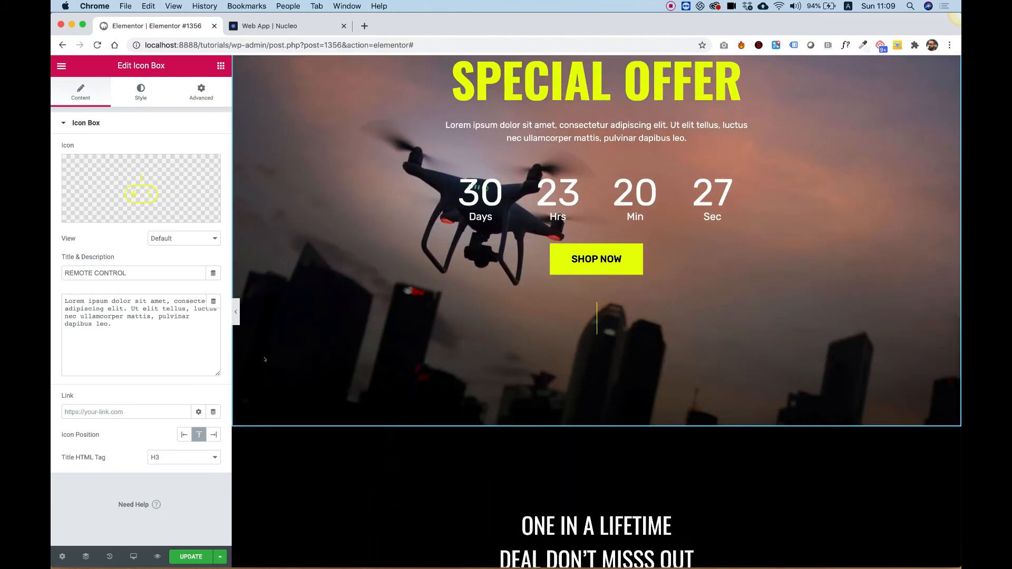
- Give the countdown banner section a gradient background overlay with black as the first color
right_click(265, 360)
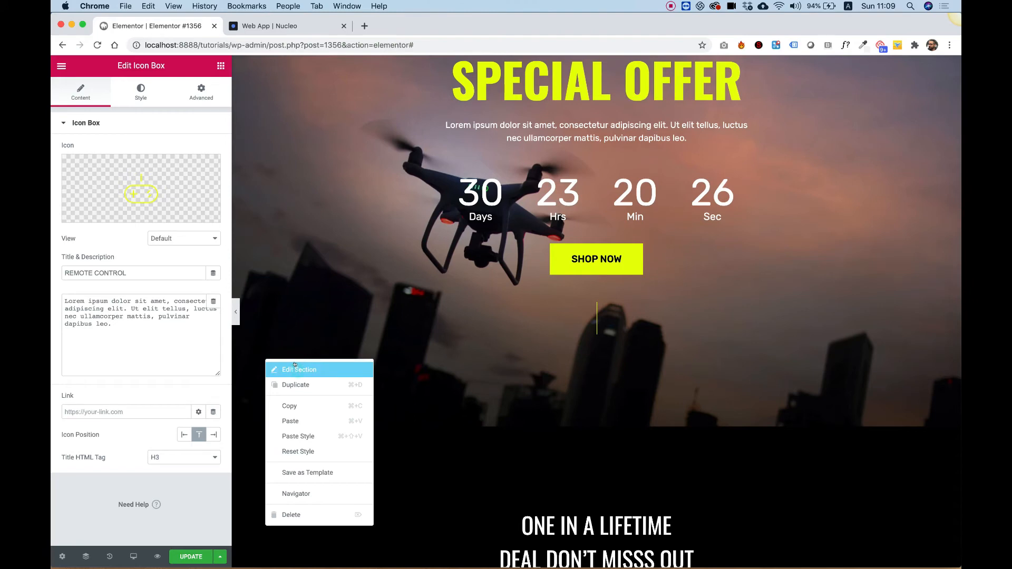
left_click(295, 368)
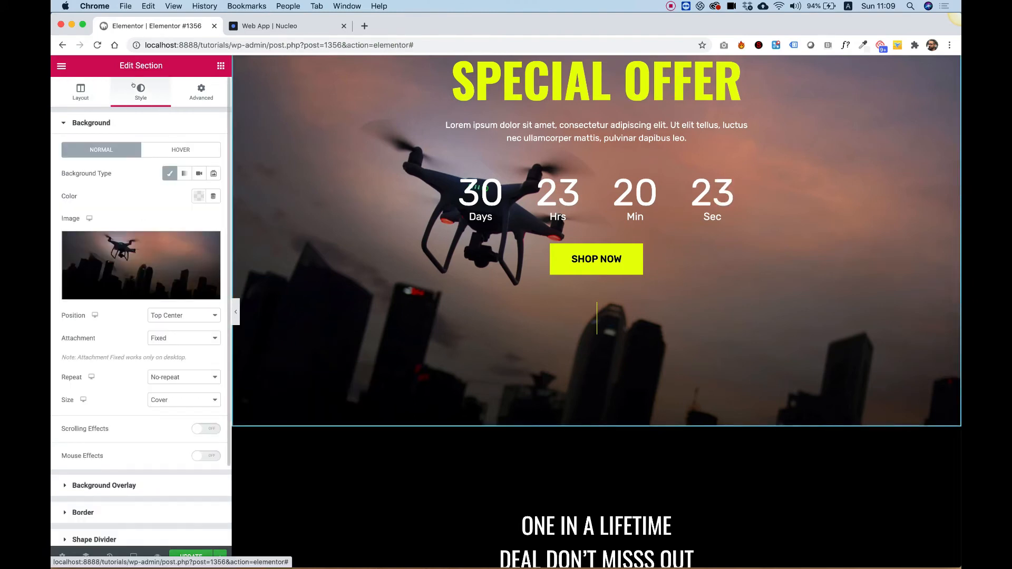
left_click(100, 485)
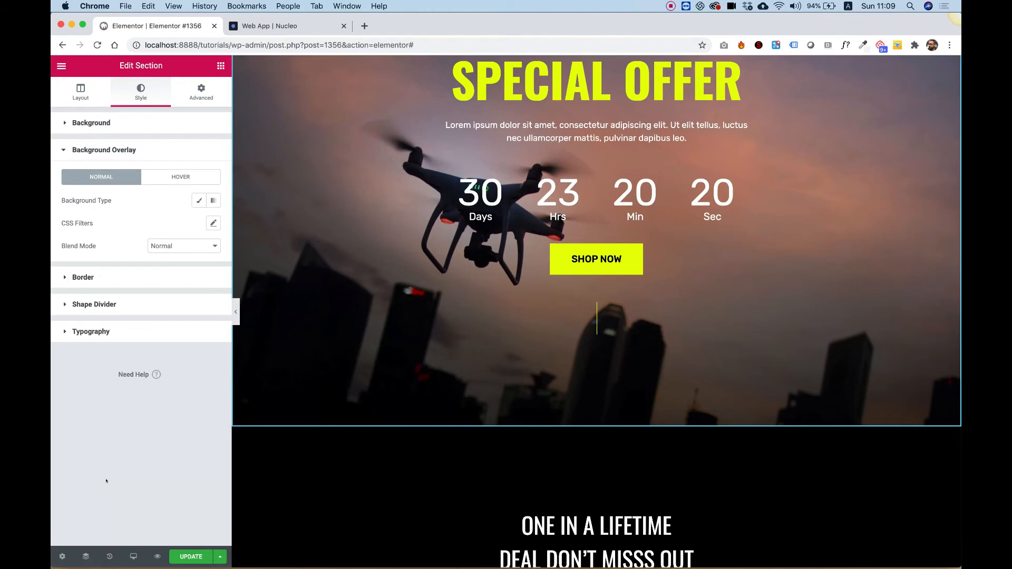
left_click(213, 201)
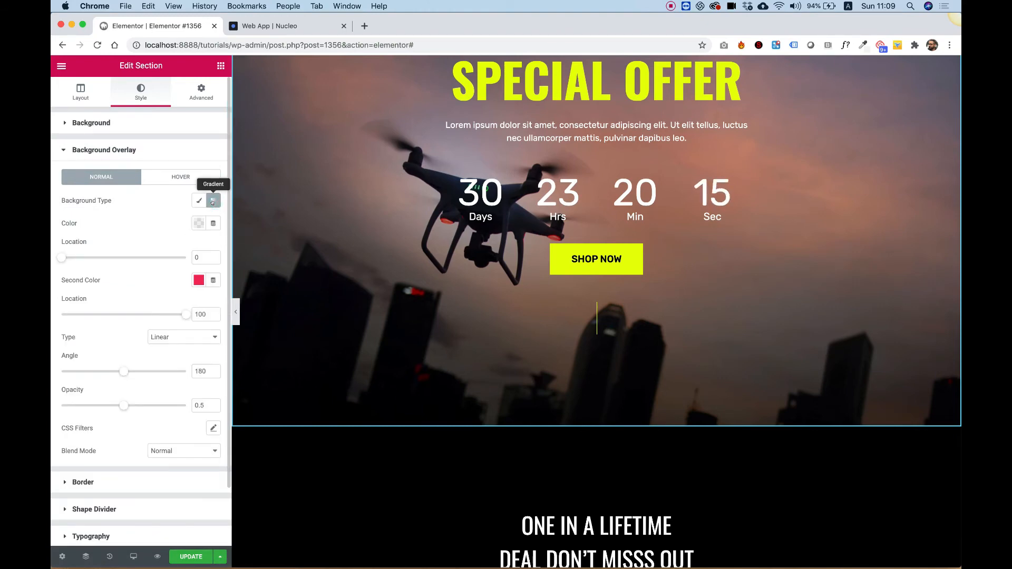
left_click(195, 224)
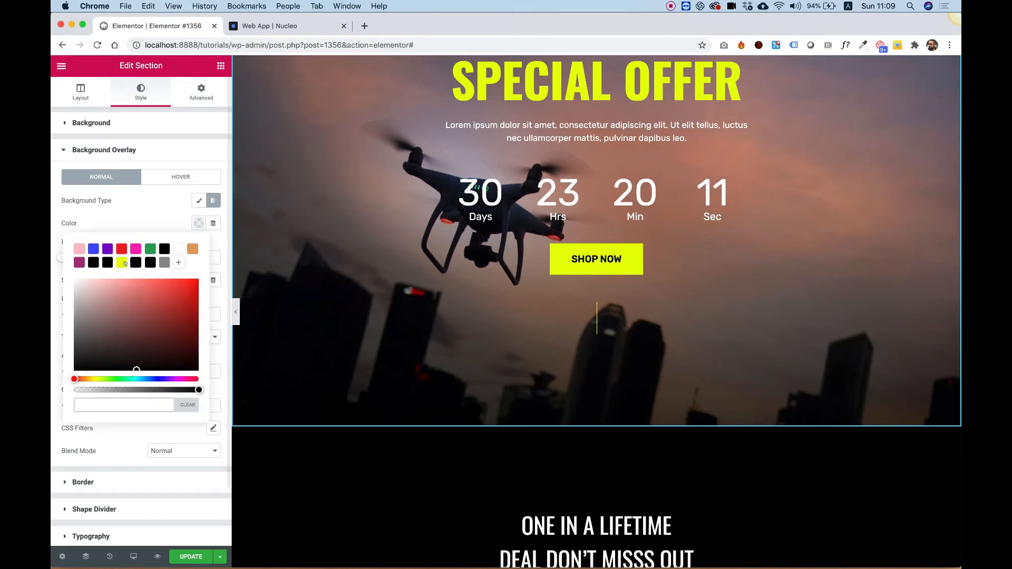
left_click(91, 263)
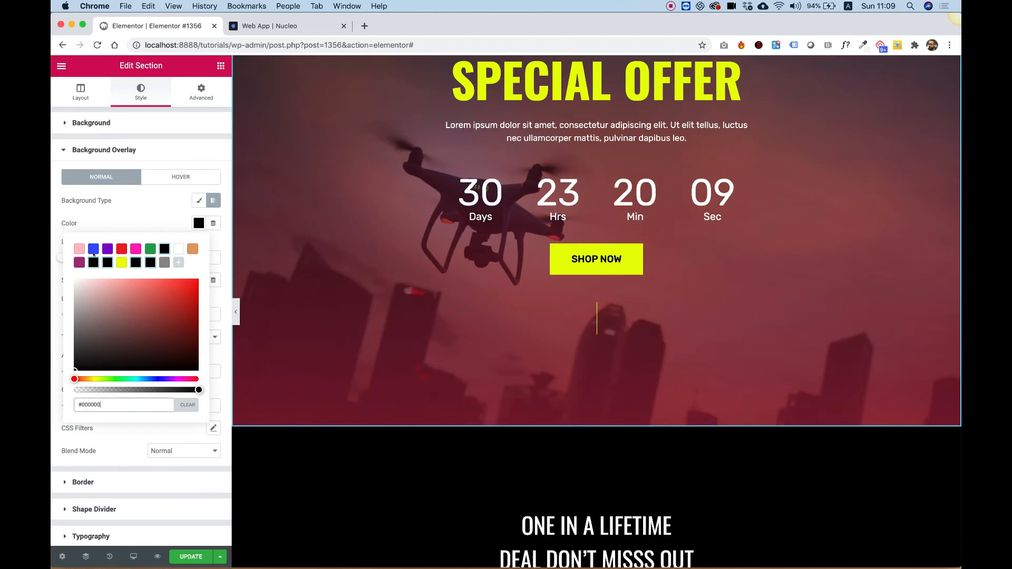
left_click(135, 222)
- Set the overlay gradient's second color to fully transparent black
left_click(198, 280)
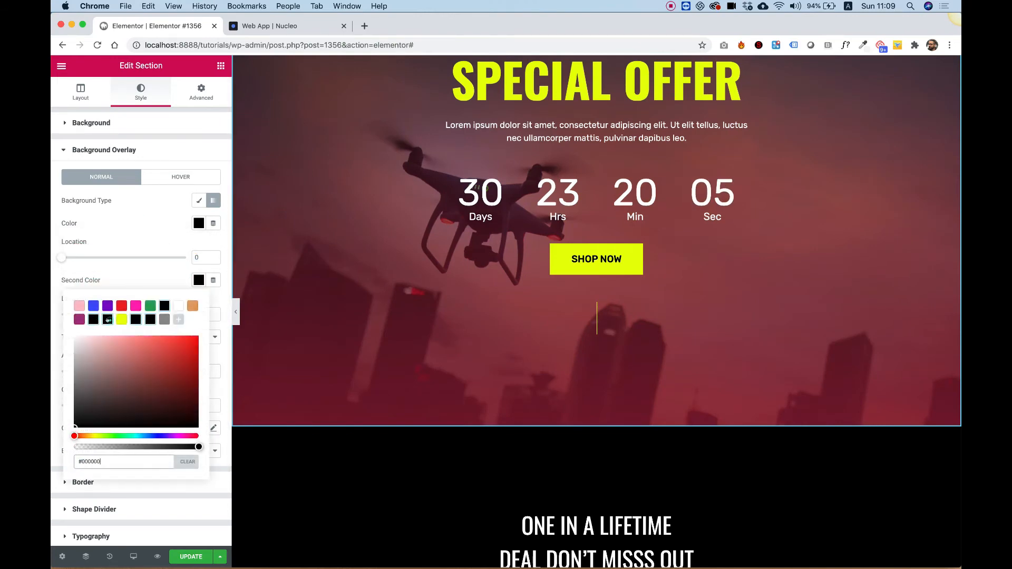
left_click(150, 306)
left_click(164, 306)
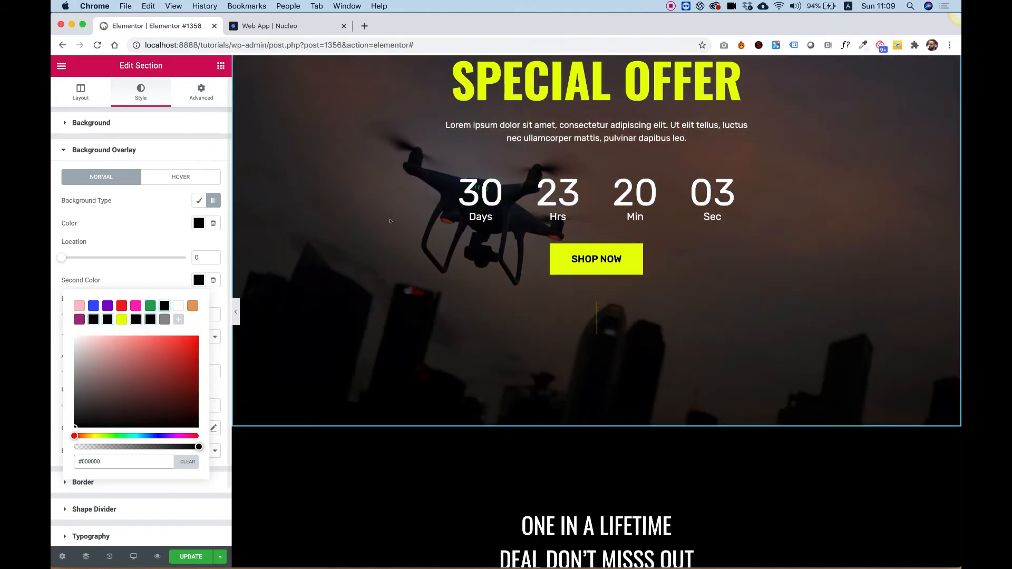
scroll(390, 221, "up", 3)
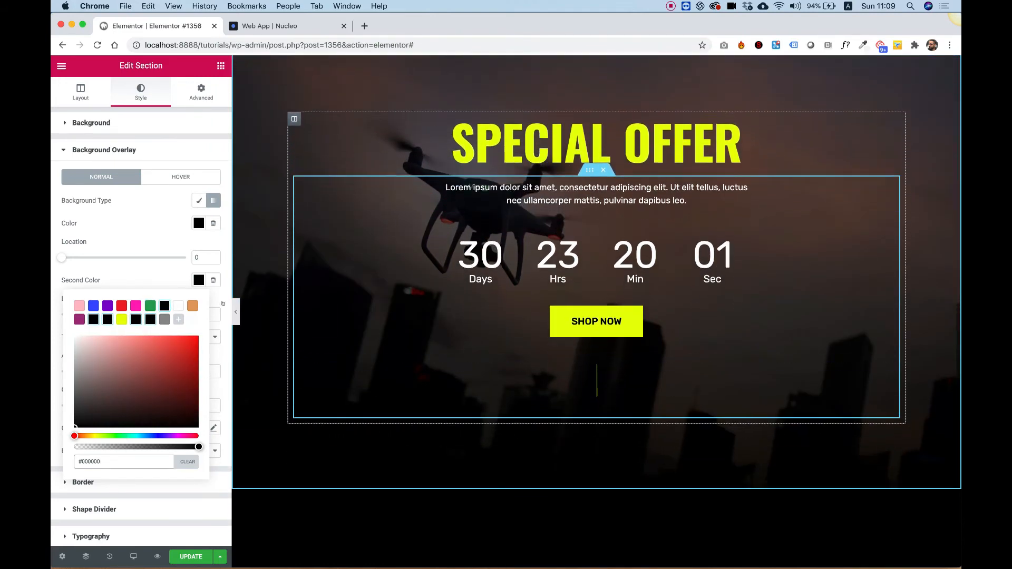
left_click(153, 276)
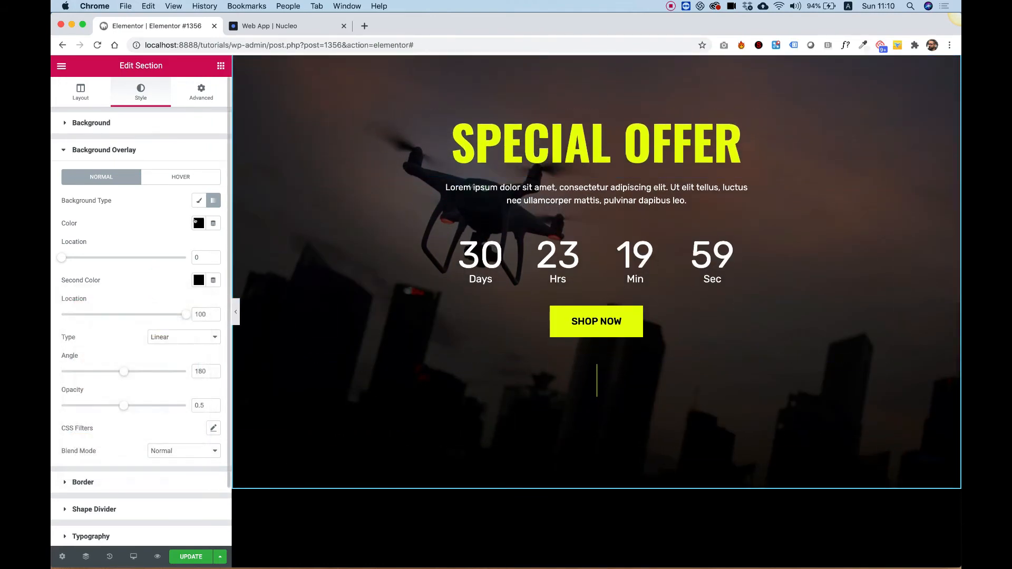
left_click(197, 223)
left_click(150, 210)
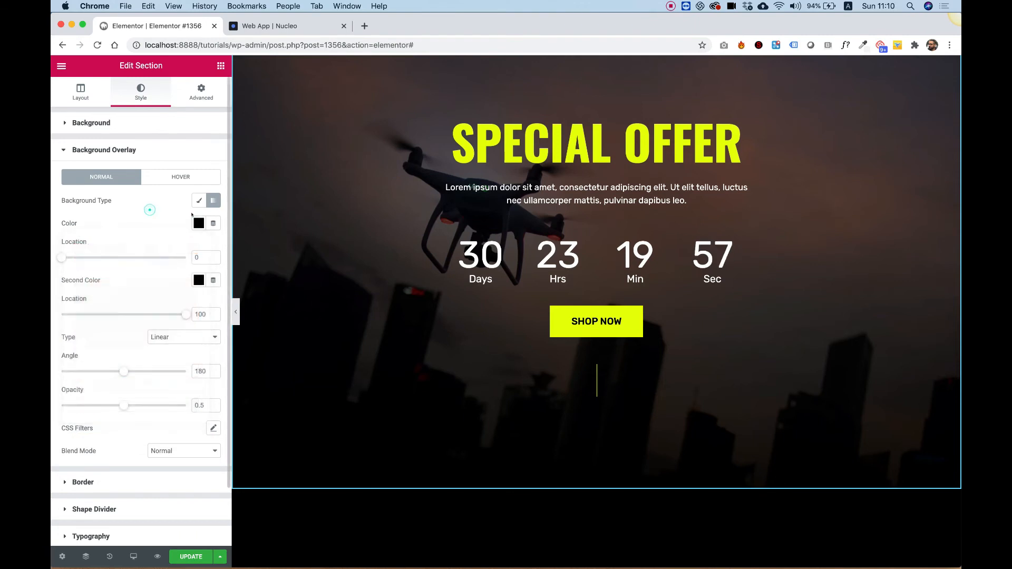
left_click(195, 223)
left_click(158, 219)
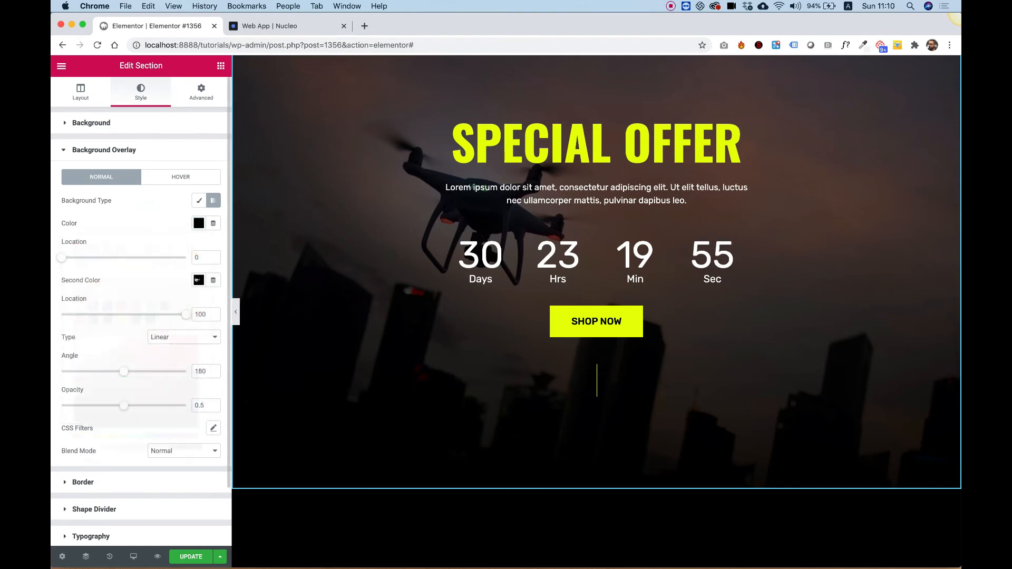
left_click(198, 280)
left_click_drag(195, 443, 67, 443)
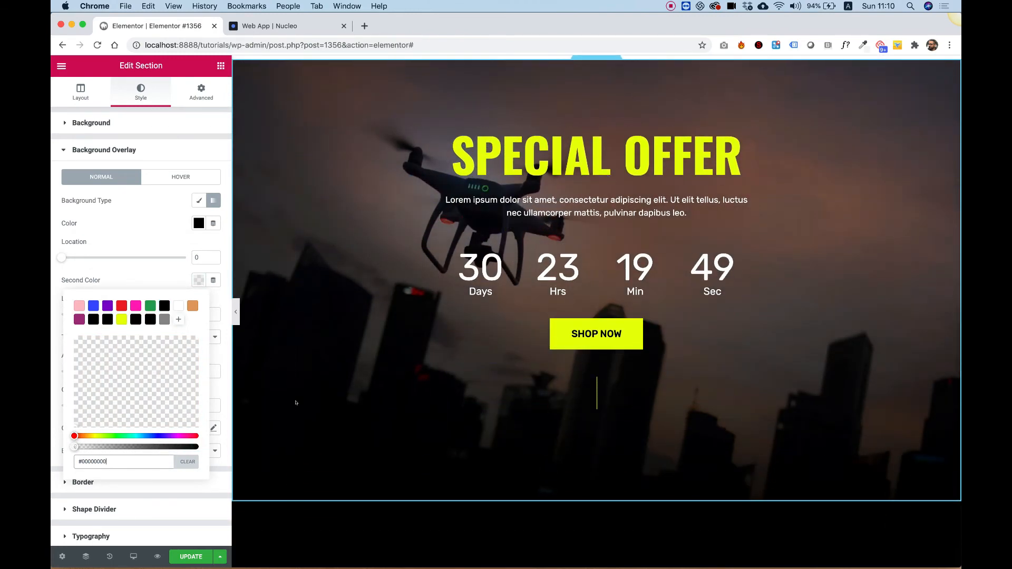
left_click(162, 231)
- Set the gradient overlay's opacity to 1 and its angle to 0
scroll(165, 381, "down", 2)
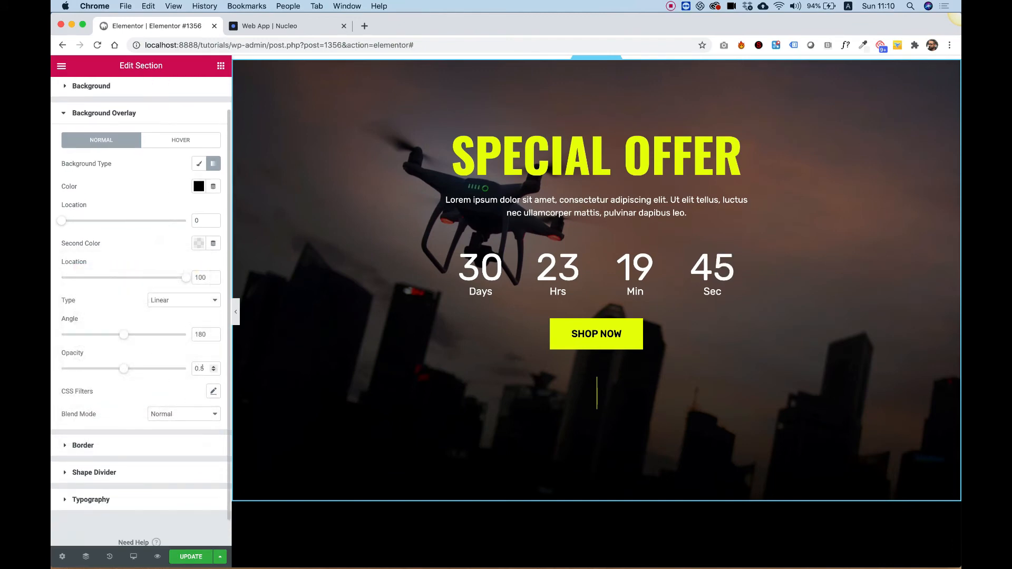
type("1")
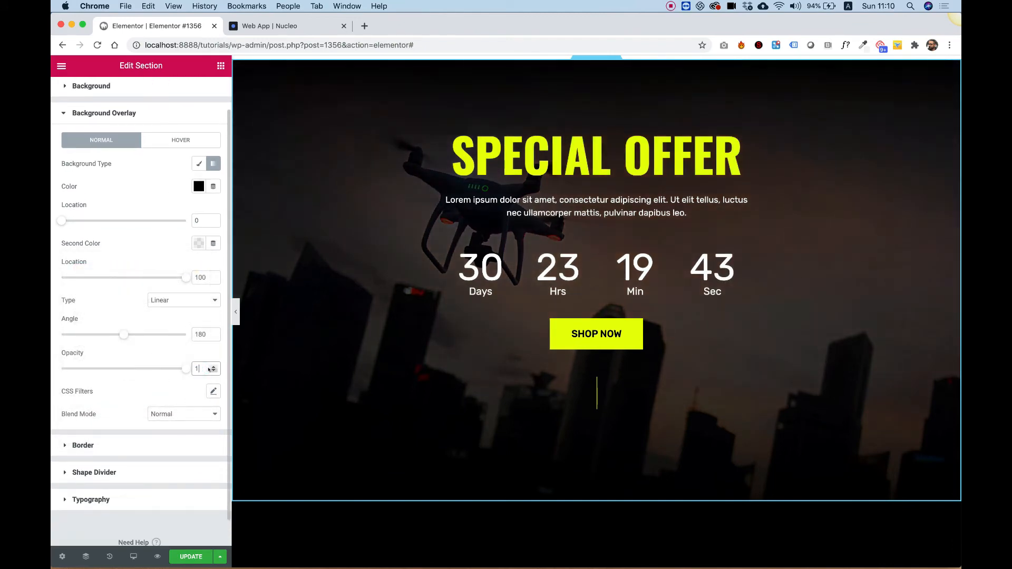
scroll(786, 427, "up", 3)
scroll(787, 430, "down", 3)
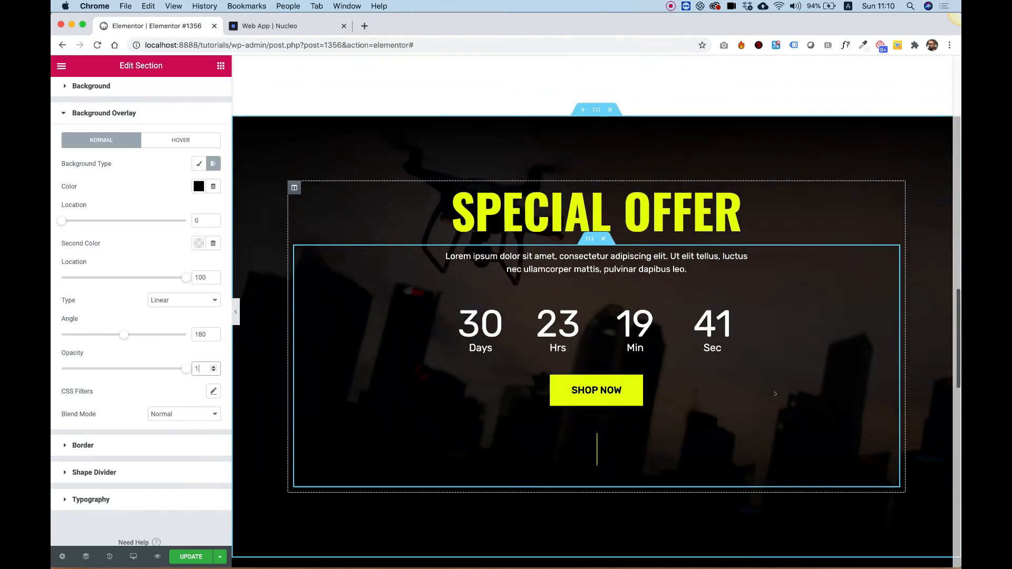
scroll(620, 130, "up", 2)
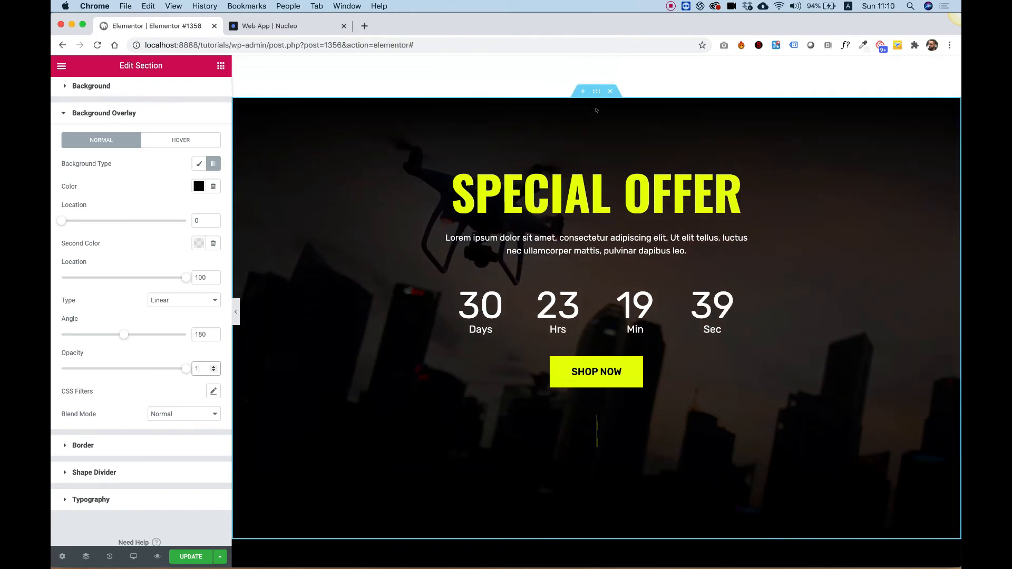
scroll(598, 125, "down", 3)
scroll(595, 111, "up", 2)
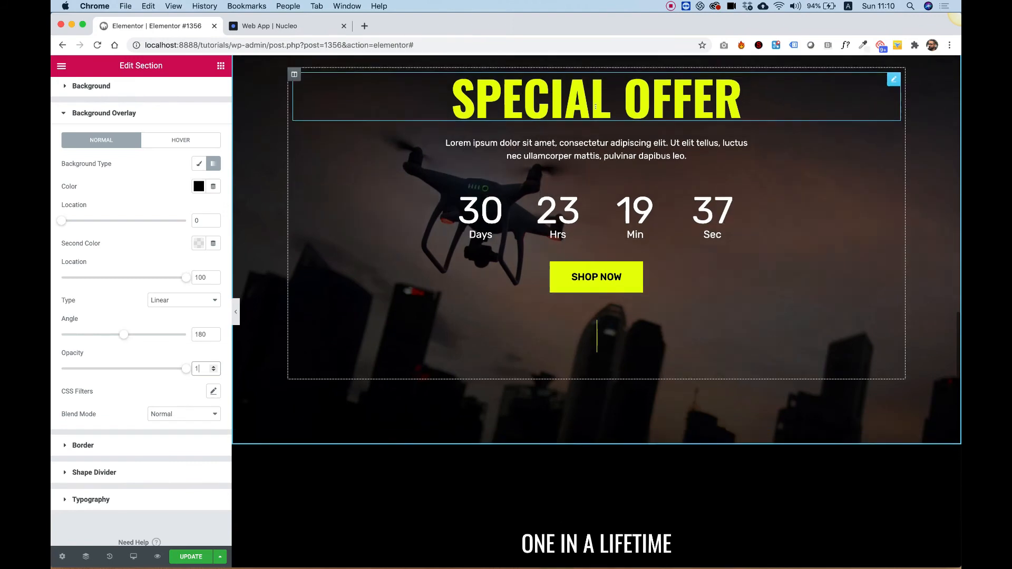
scroll(596, 108, "up", 1)
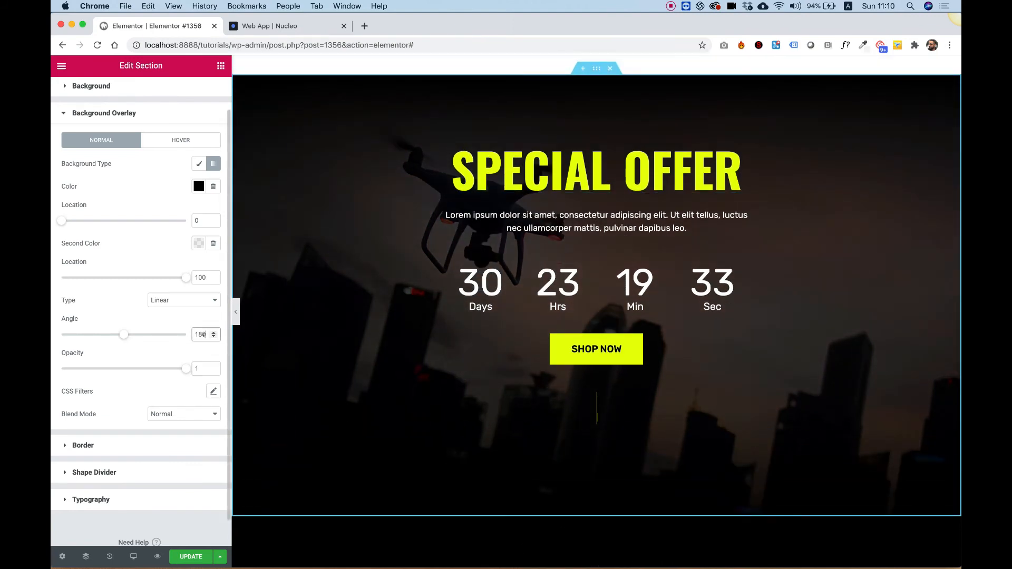
type("0")
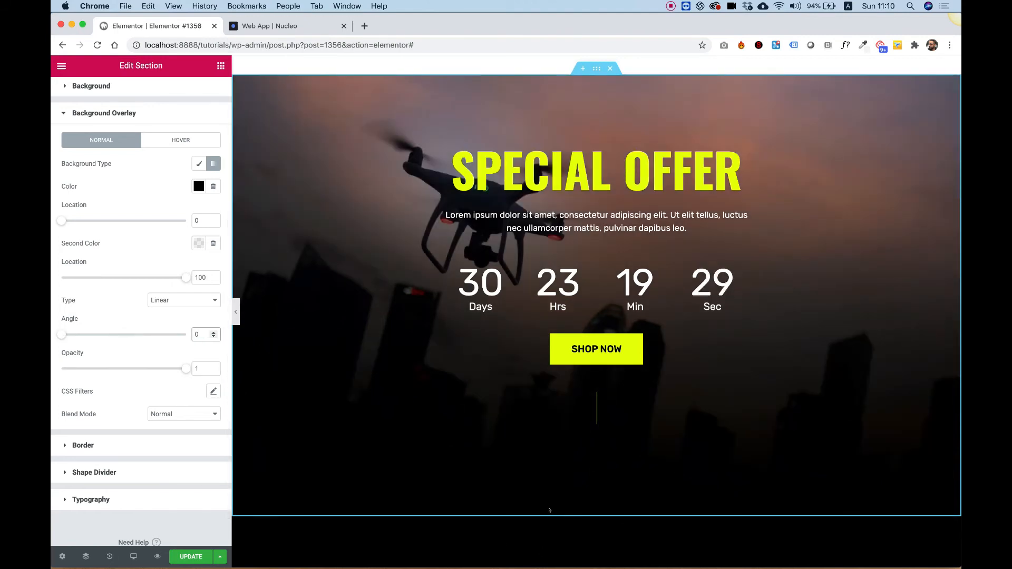
- Review the countdown banner's new gradient overlay and the deal section beneath it
scroll(479, 74, "up", 1)
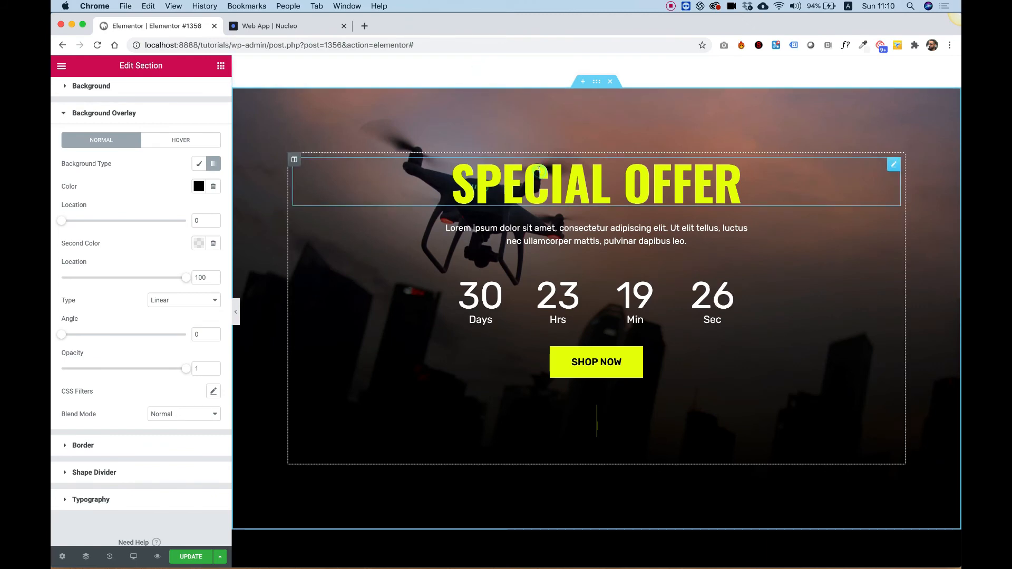
left_click(538, 169)
scroll(464, 141, "down", 5)
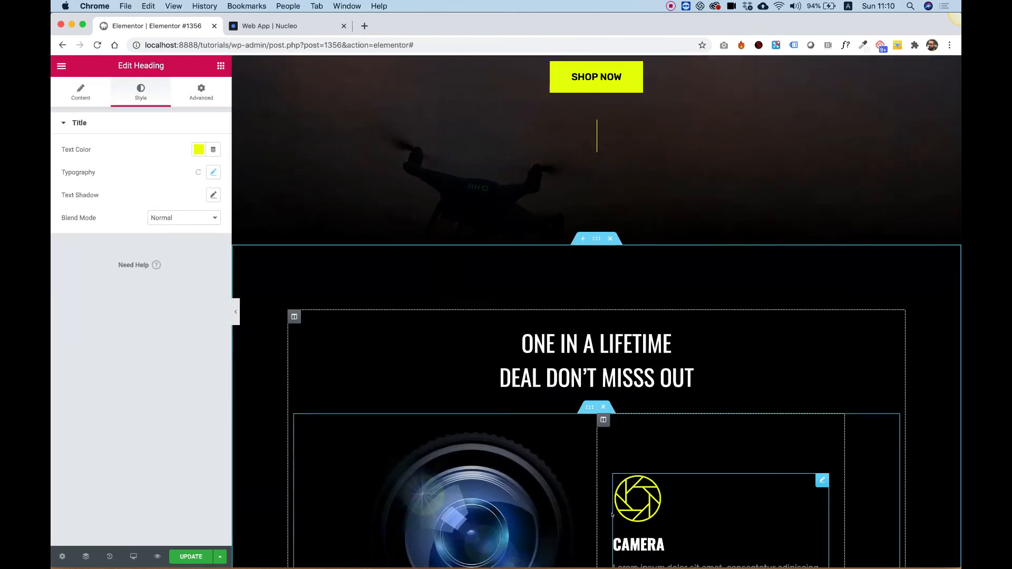
left_click(654, 491)
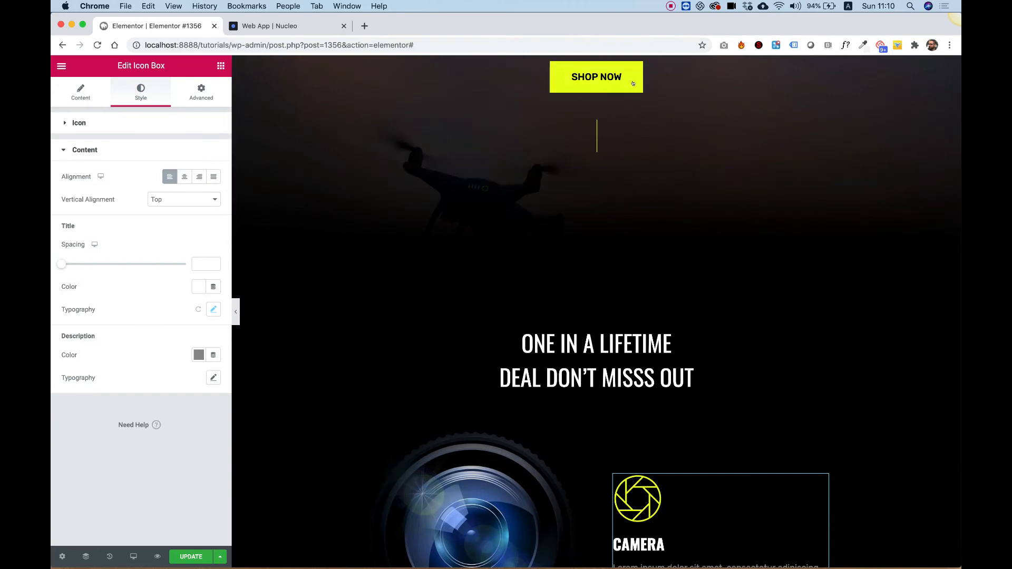
scroll(617, 87, "up", 4)
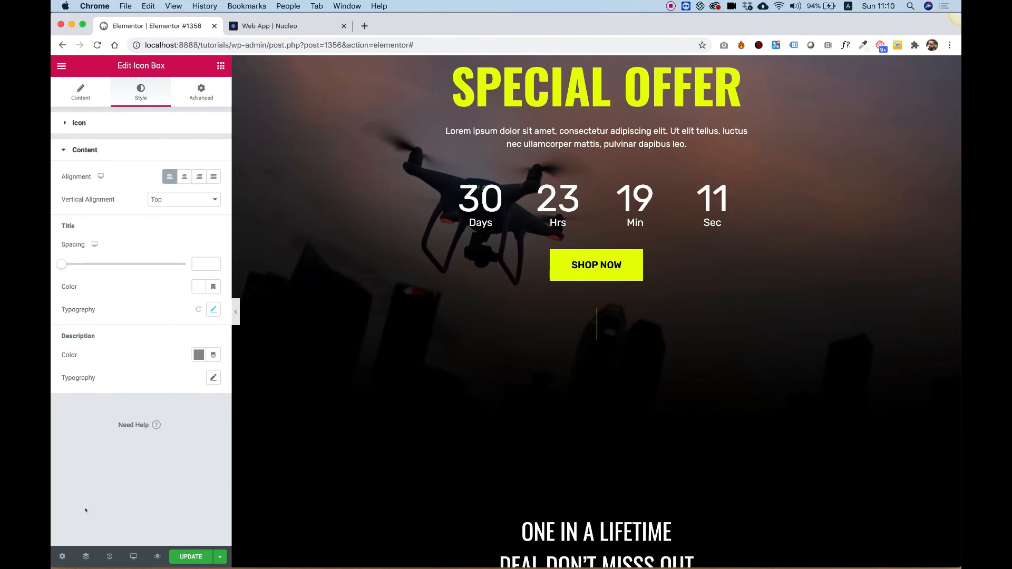
scroll(343, 432, "up", 3)
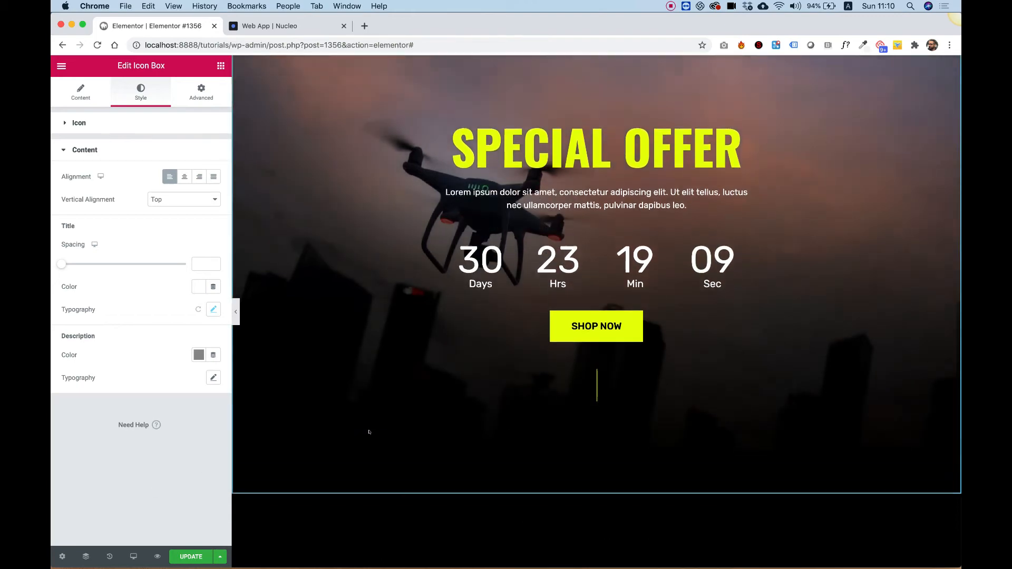
scroll(368, 431, "down", 4)
scroll(369, 431, "down", 2)
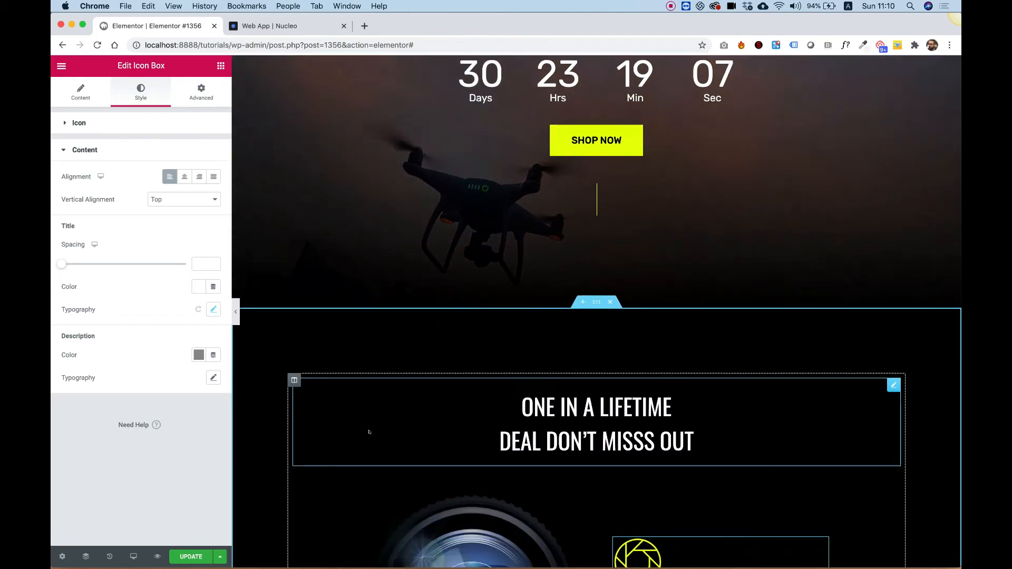
scroll(369, 432, "up", 5)
scroll(369, 431, "down", 4)
scroll(369, 432, "down", 5)
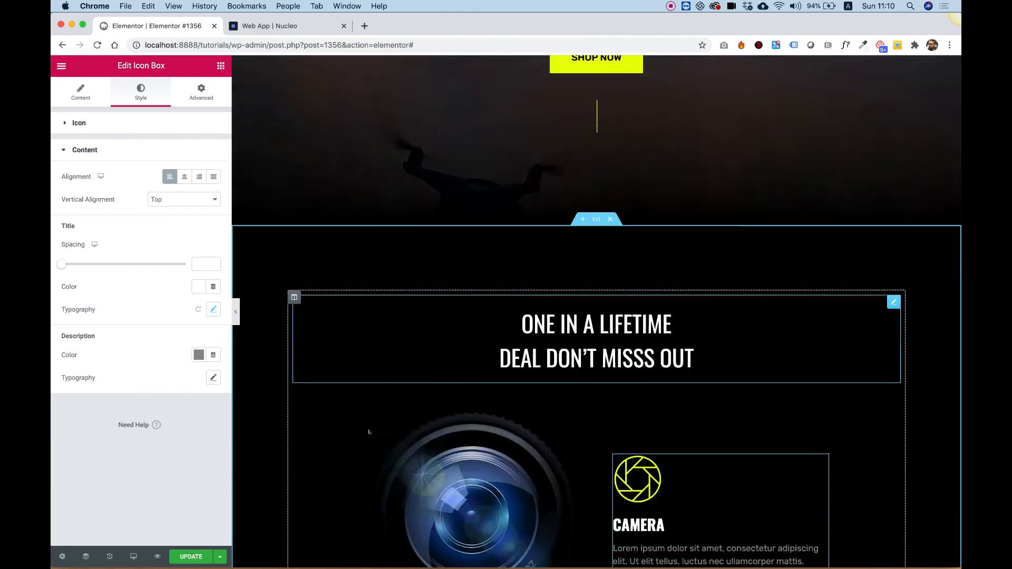
scroll(369, 432, "up", 12)
scroll(369, 432, "down", 4)
scroll(369, 432, "down", 9)
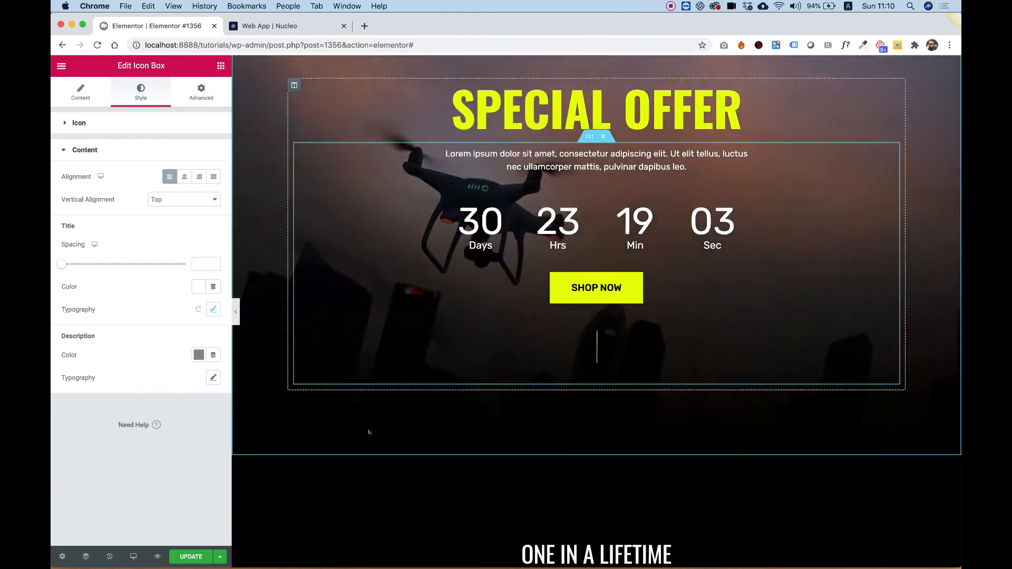
- Scroll through the countdown banner and the deal section below it to review the page layout
scroll(369, 432, "up", 9)
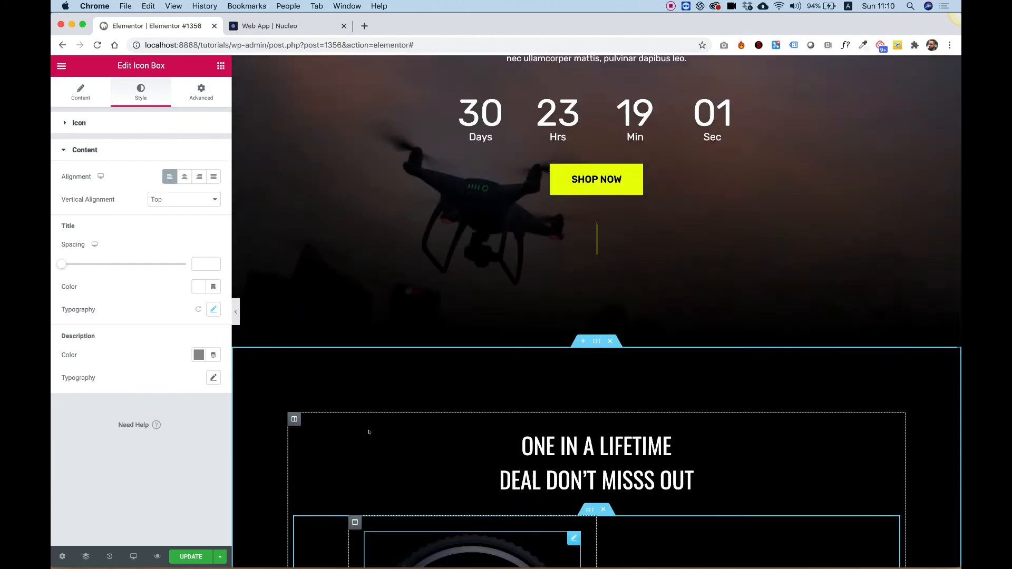
scroll(369, 432, "down", 4)
scroll(369, 432, "down", 3)
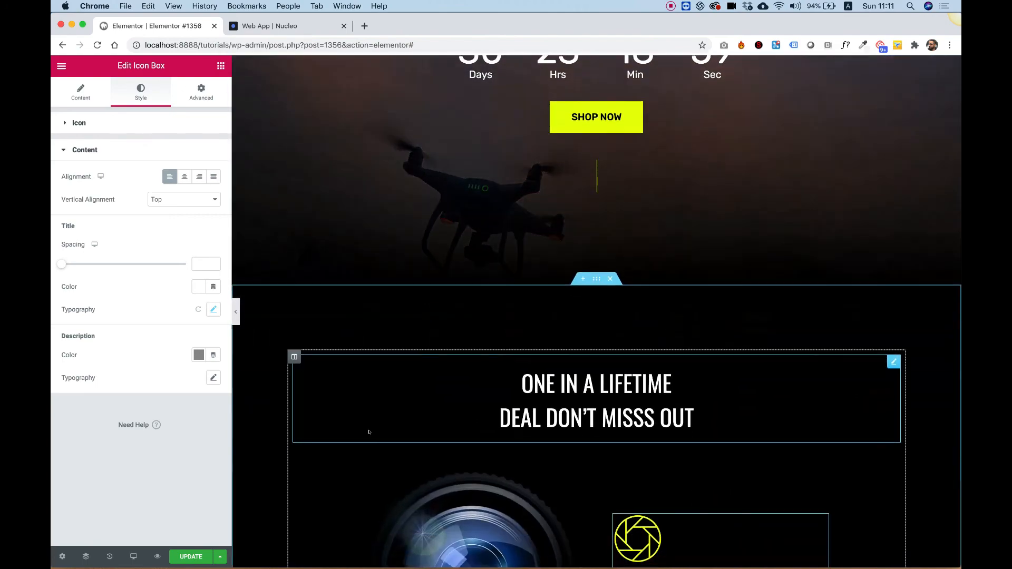
scroll(369, 432, "up", 8)
scroll(369, 432, "down", 8)
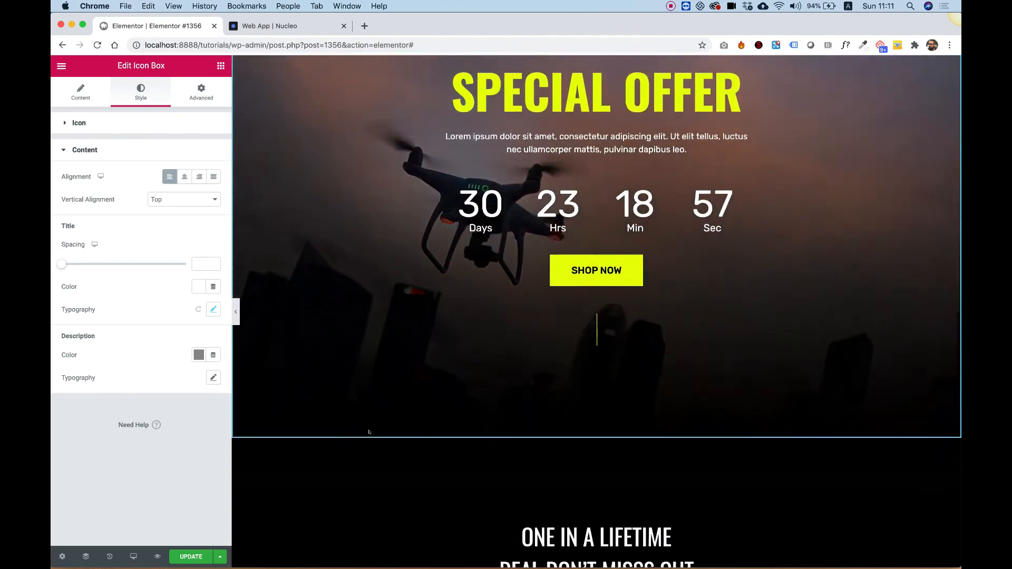
scroll(369, 431, "up", 4)
scroll(747, 358, "up", 3)
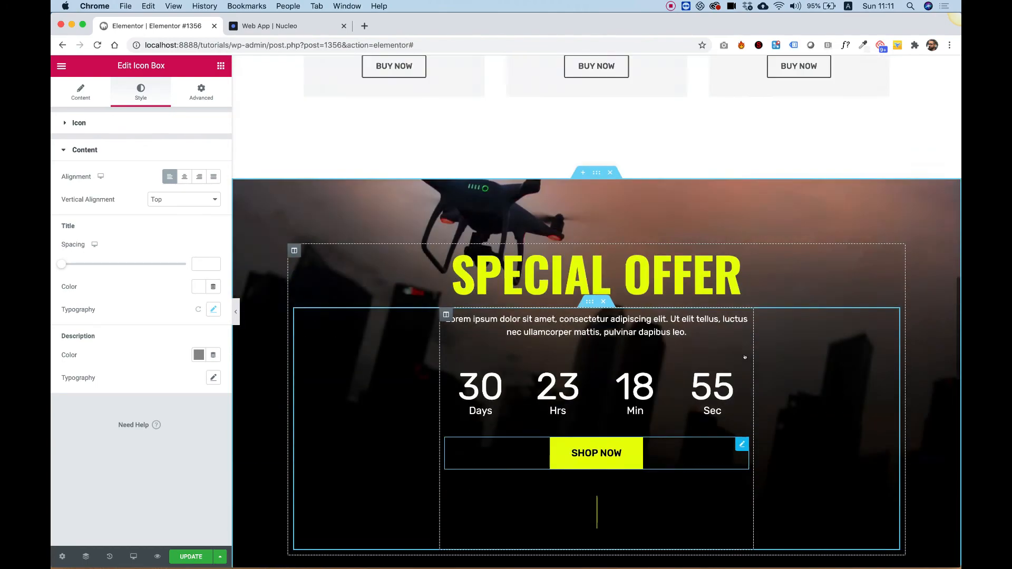
scroll(747, 358, "down", 12)
scroll(747, 358, "up", 4)
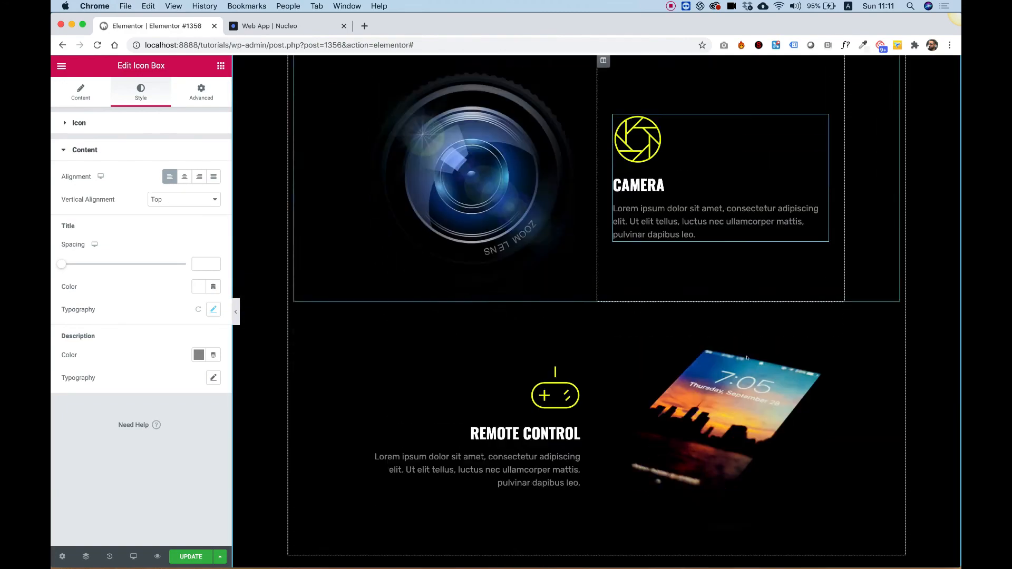
scroll(747, 358, "down", 1)
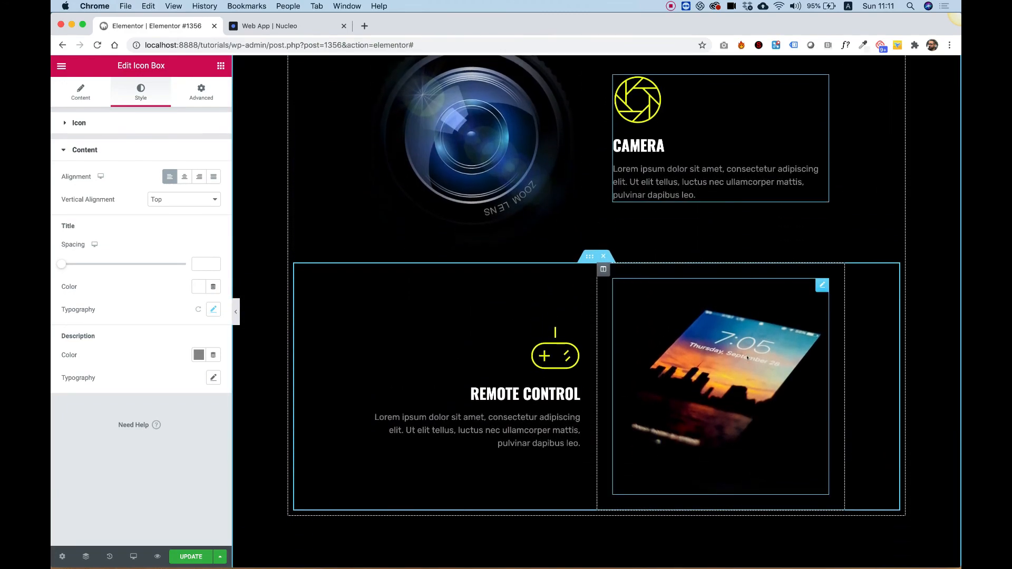
- Select the camera image and enable its scrolling motion effects with a Rotate effect
left_click(512, 183)
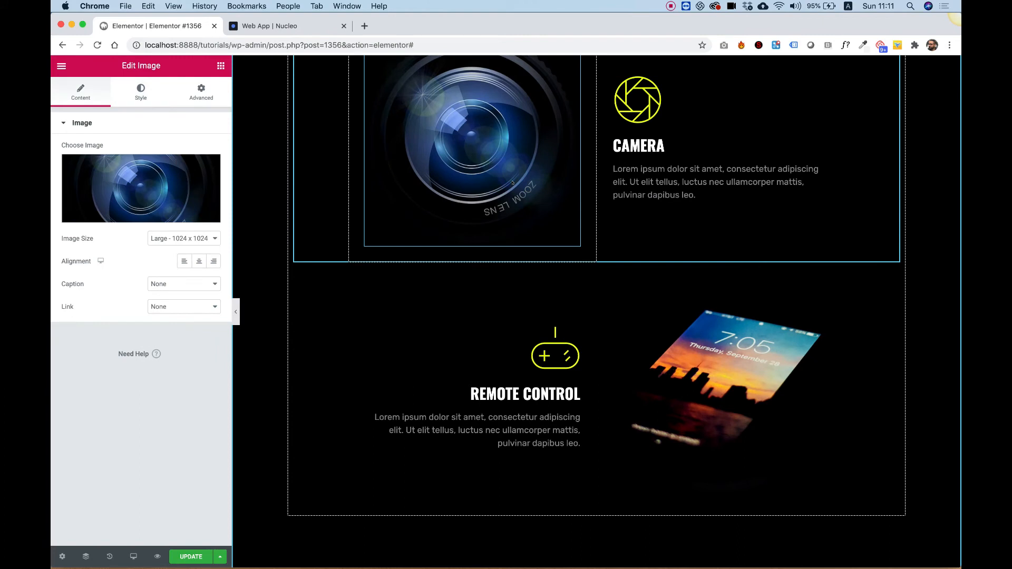
scroll(513, 185, "up", 1)
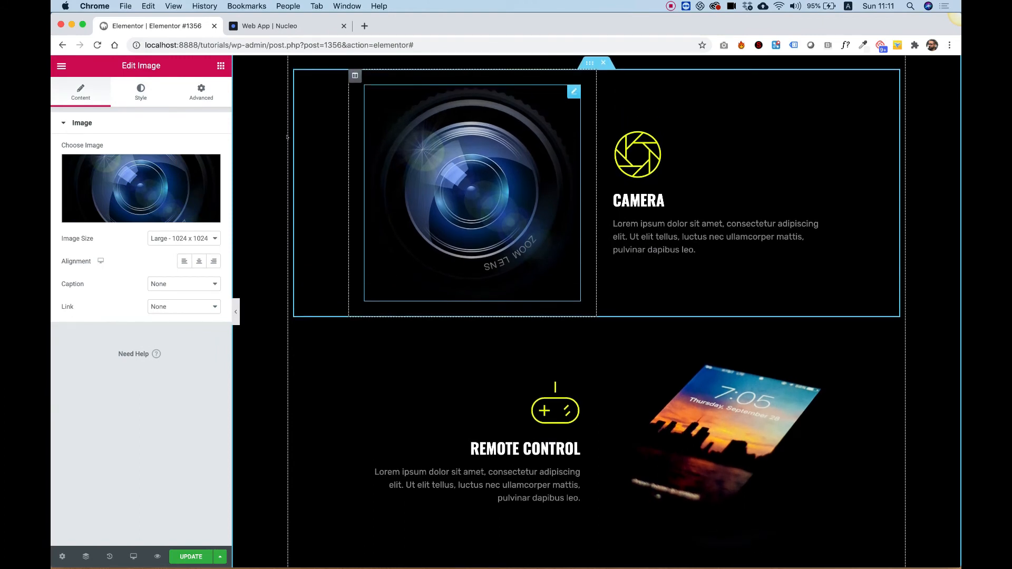
left_click(200, 92)
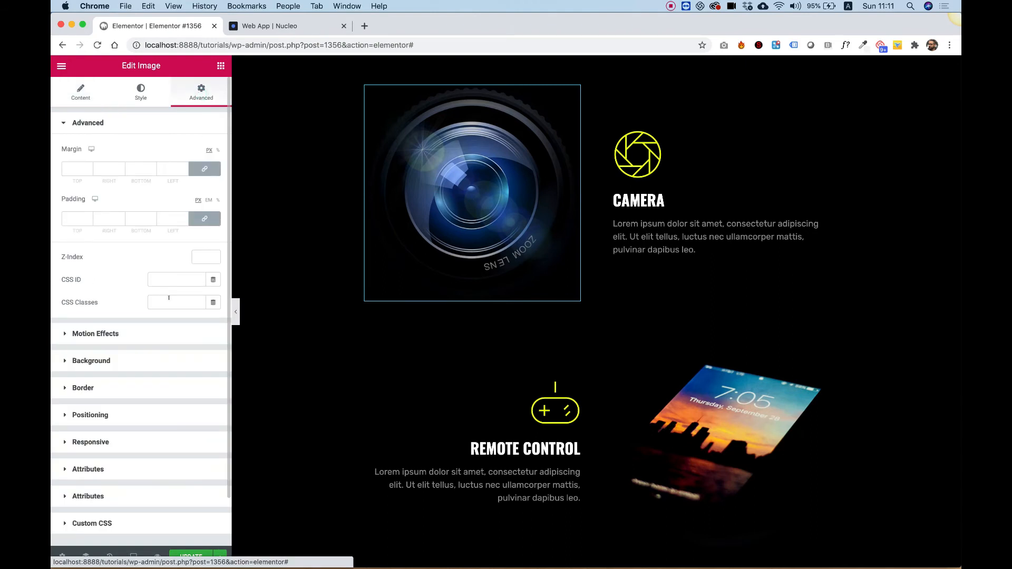
left_click(89, 336)
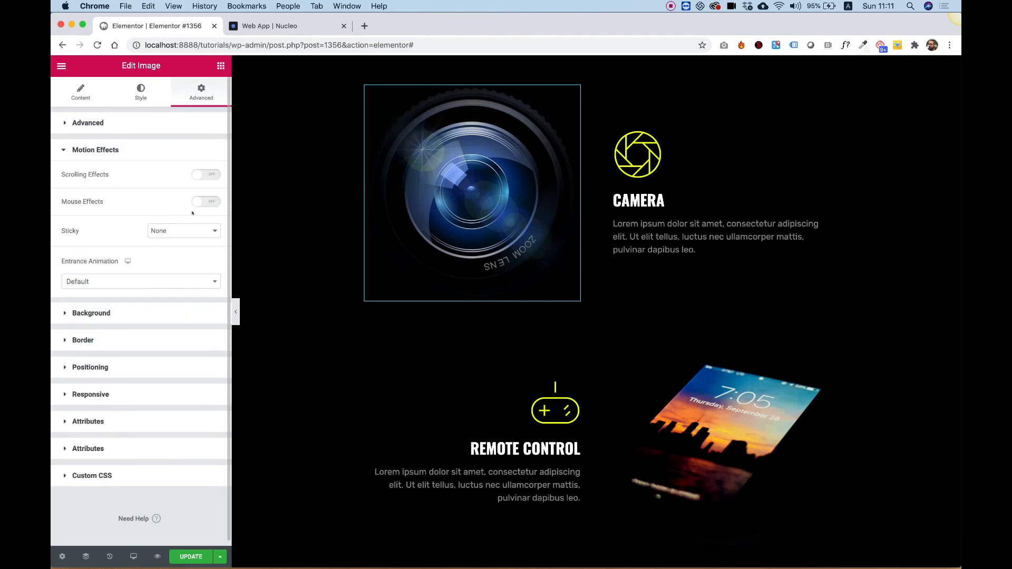
left_click(200, 176)
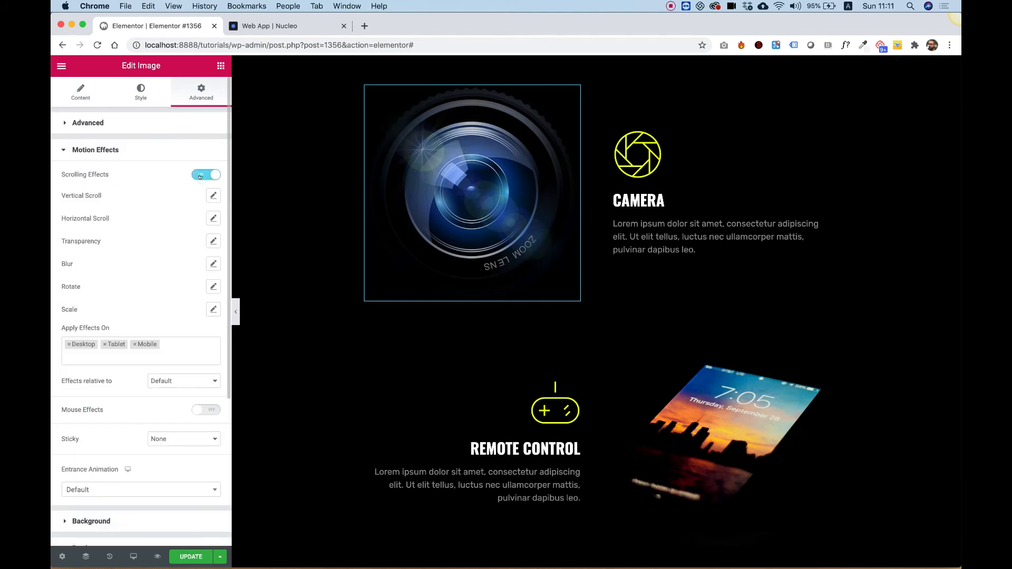
left_click(213, 286)
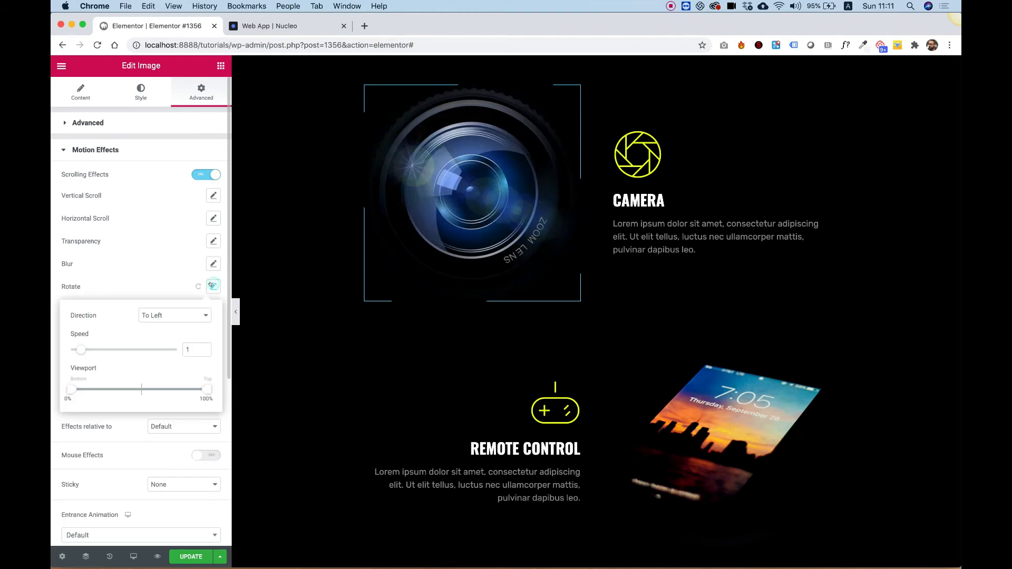
- Scroll the page up and down to preview the camera image's rotate effect
scroll(506, 173, "down", 3)
scroll(506, 173, "up", 6)
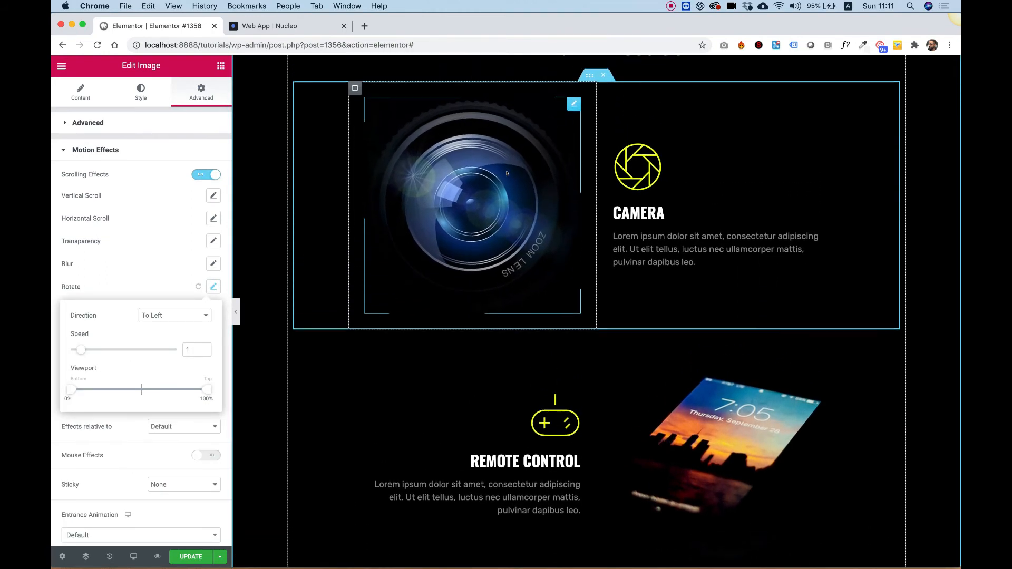
scroll(506, 170, "down", 4)
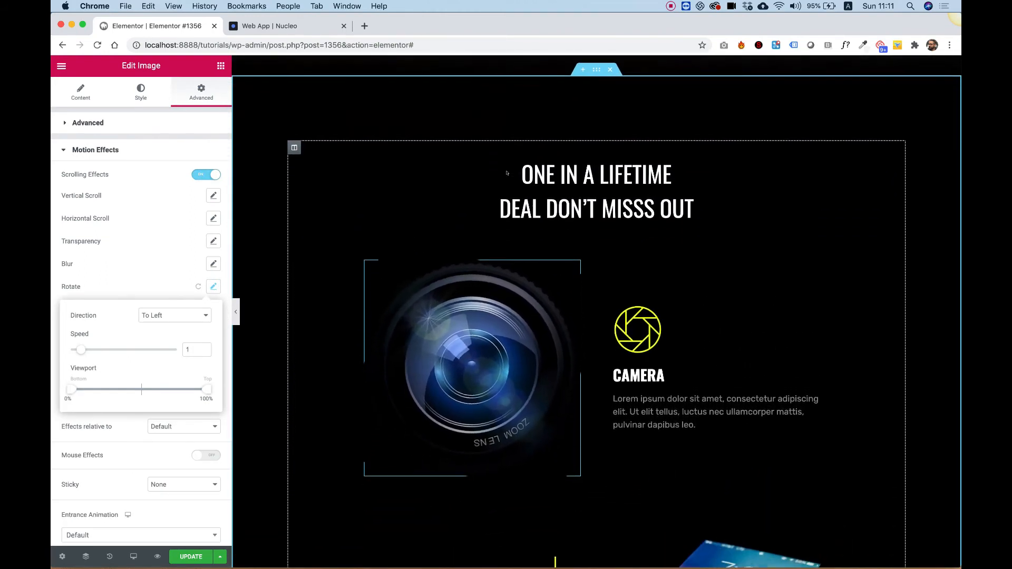
scroll(506, 173, "up", 2)
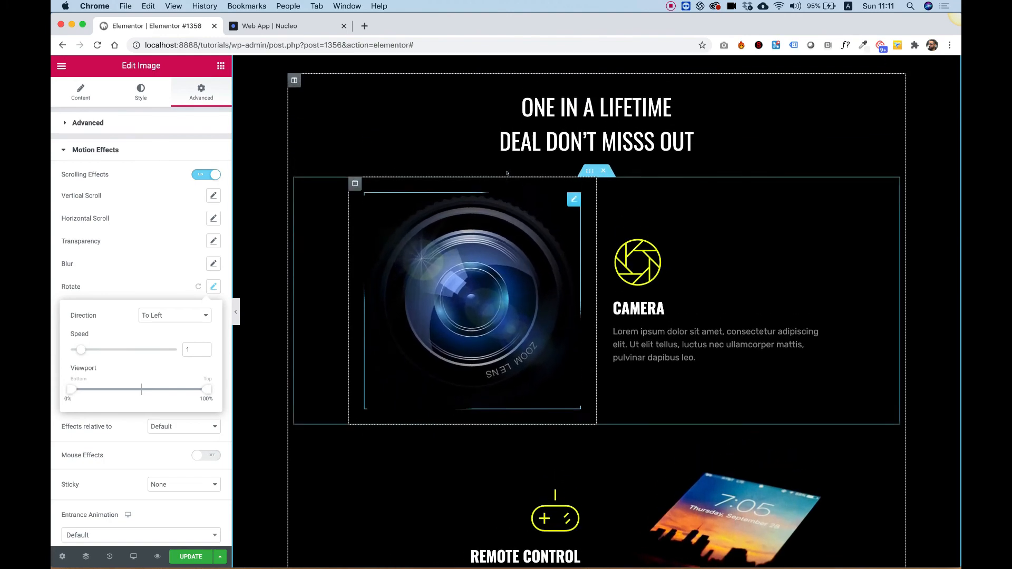
scroll(507, 173, "down", 4)
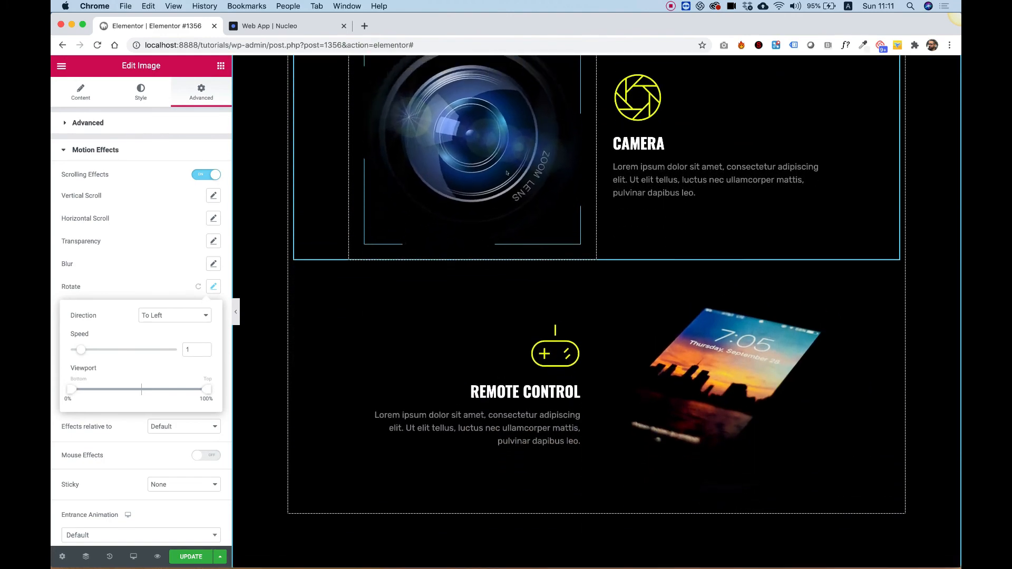
scroll(507, 172, "up", 7)
scroll(507, 173, "down", 8)
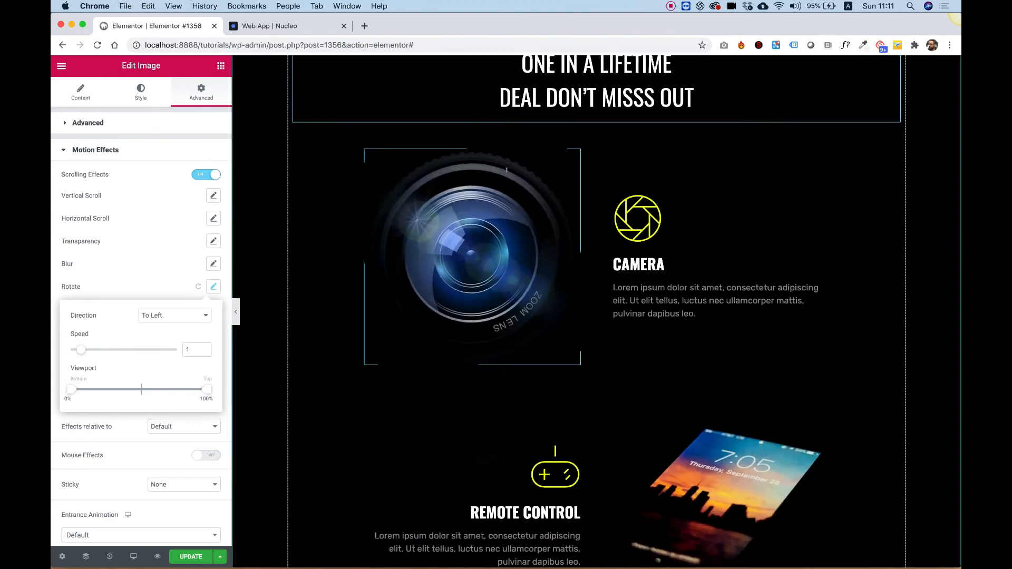
- Select the remote-control phone image and enable its scrolling motion effects with a Vertical Scroll effect
left_click(724, 291)
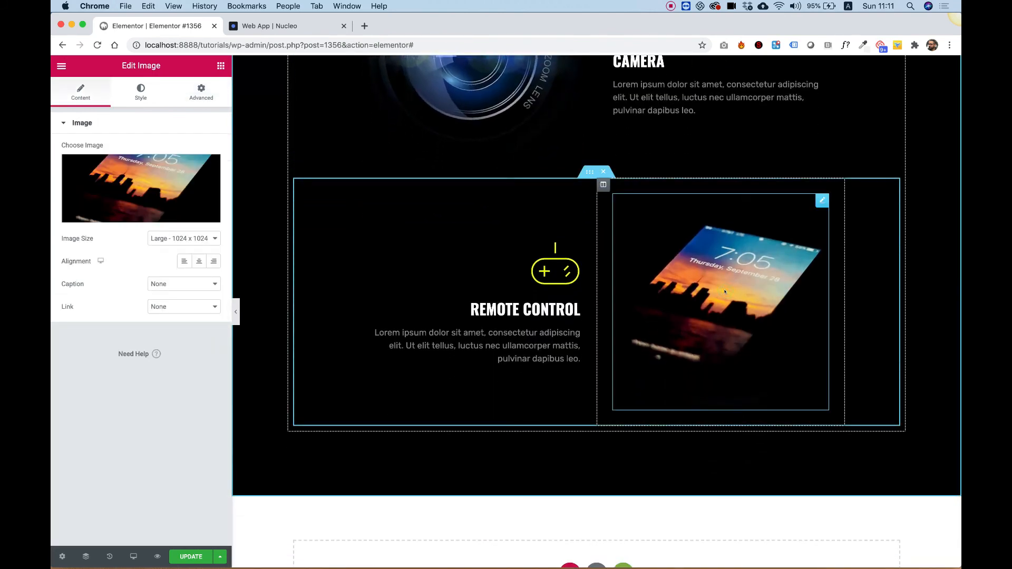
left_click(208, 98)
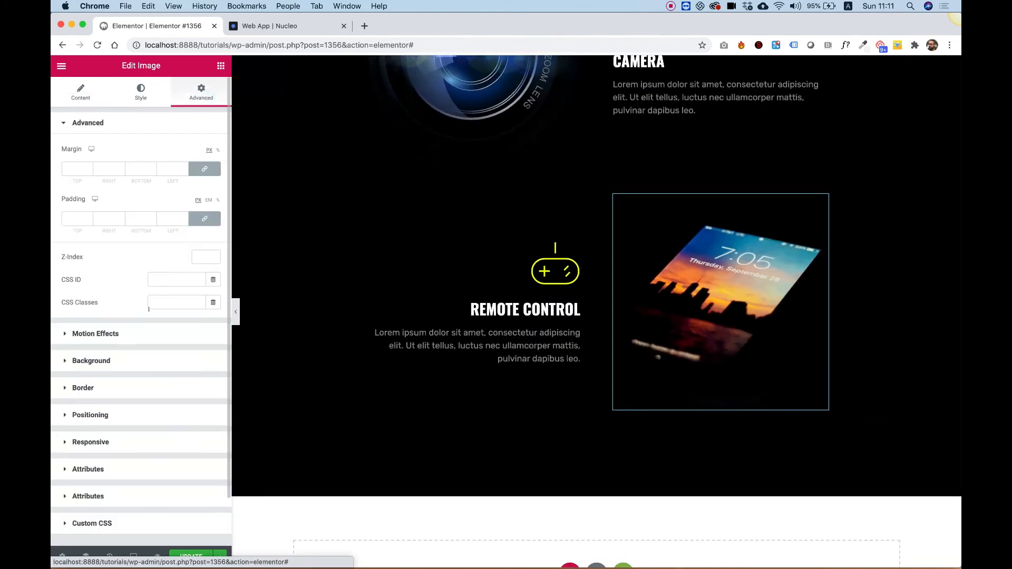
left_click(117, 332)
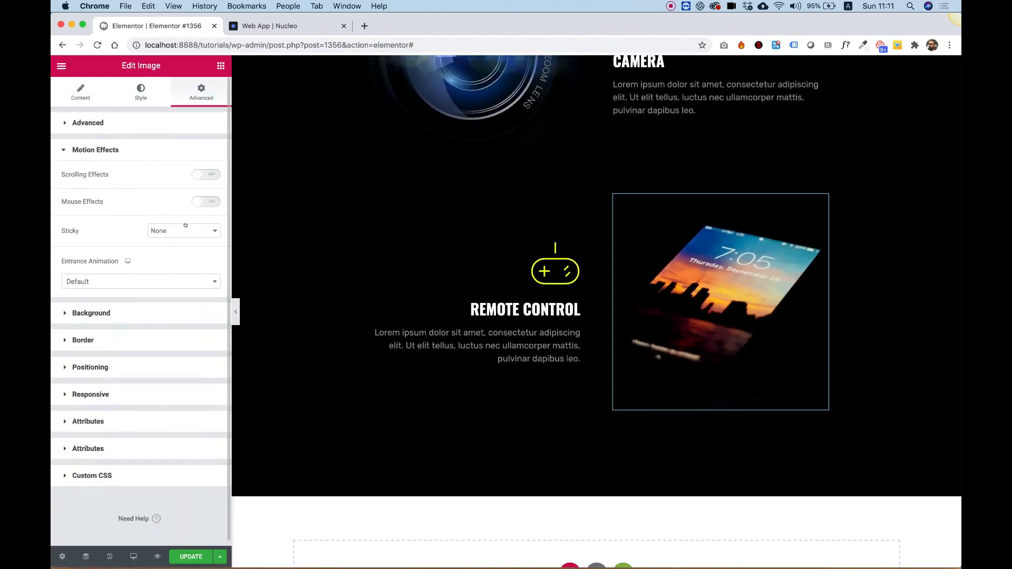
left_click(194, 175)
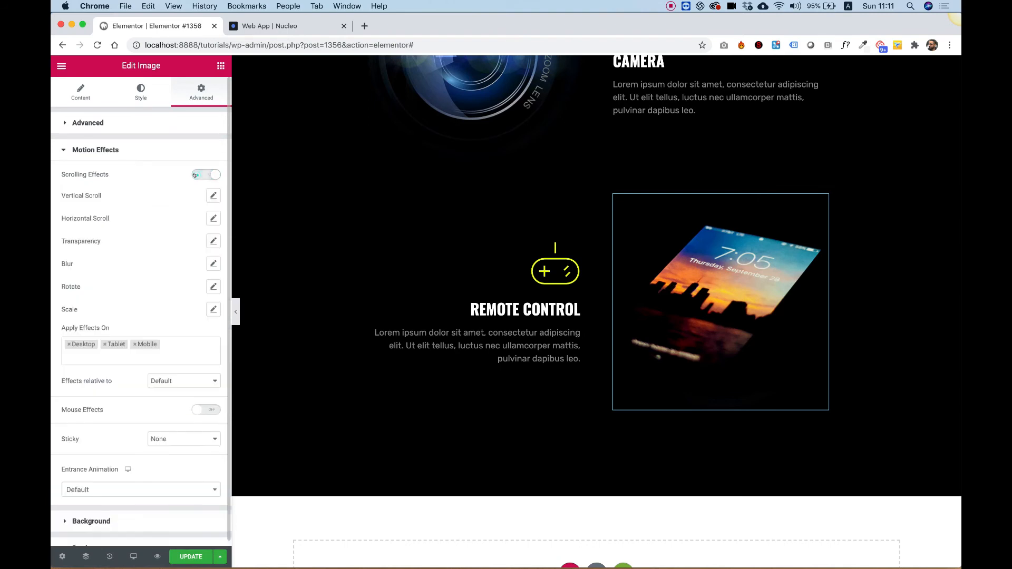
left_click(213, 196)
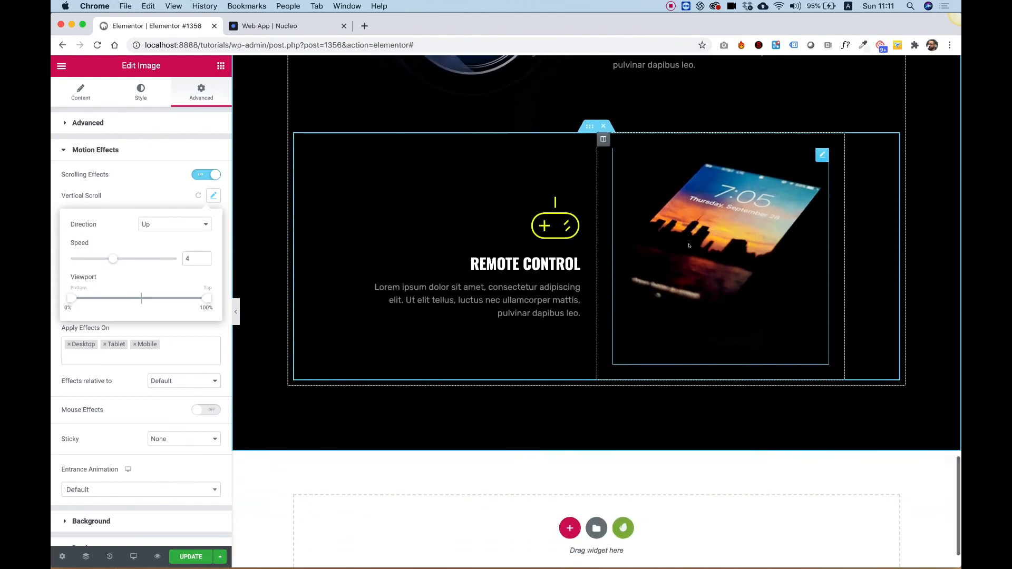
- Scroll the deal section up and down to preview the phone image's vertical scroll effect
scroll(689, 245, "up", 1)
scroll(689, 246, "down", 3)
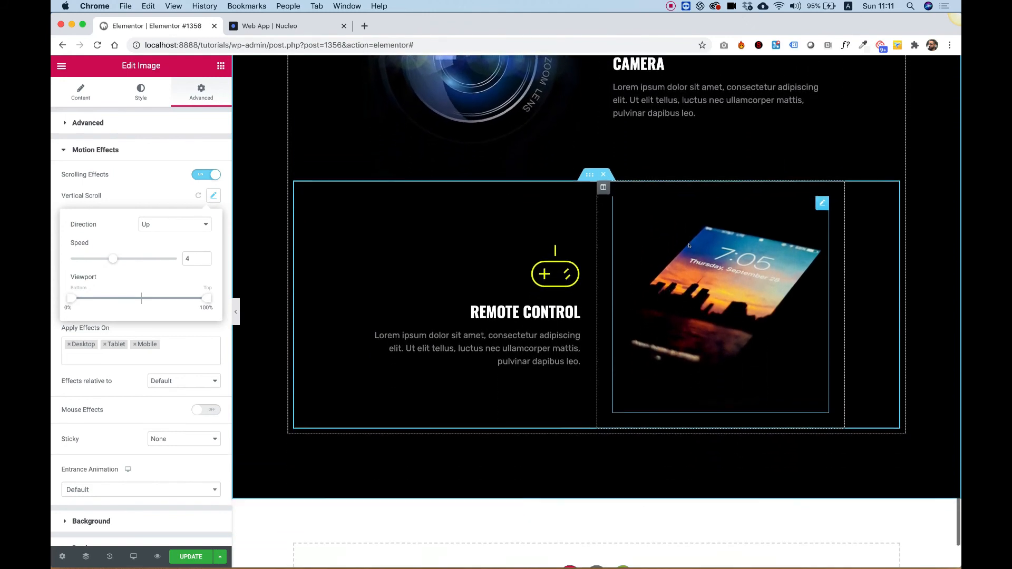
scroll(689, 245, "up", 2)
scroll(689, 246, "down", 3)
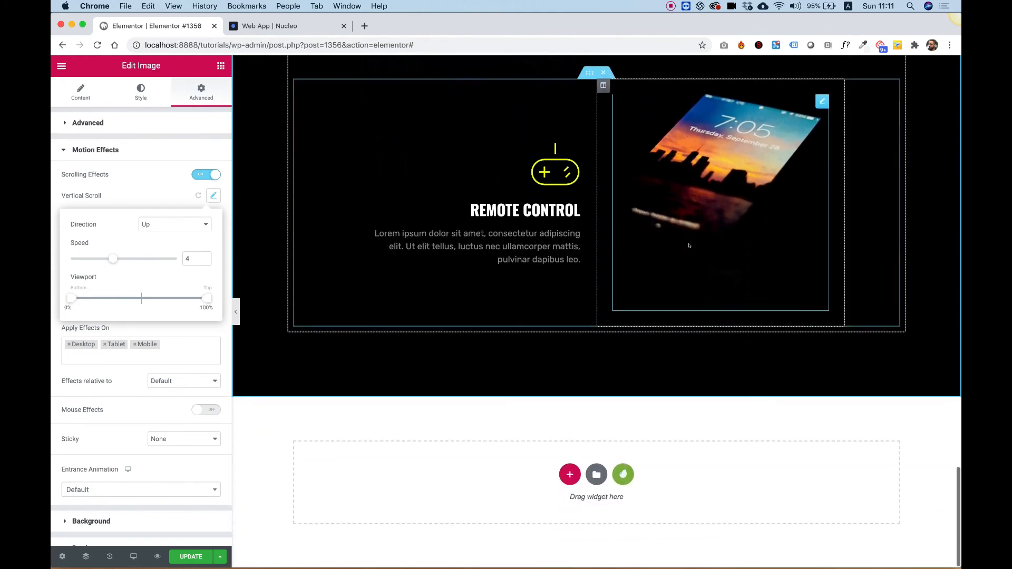
scroll(689, 246, "up", 5)
scroll(689, 246, "down", 3)
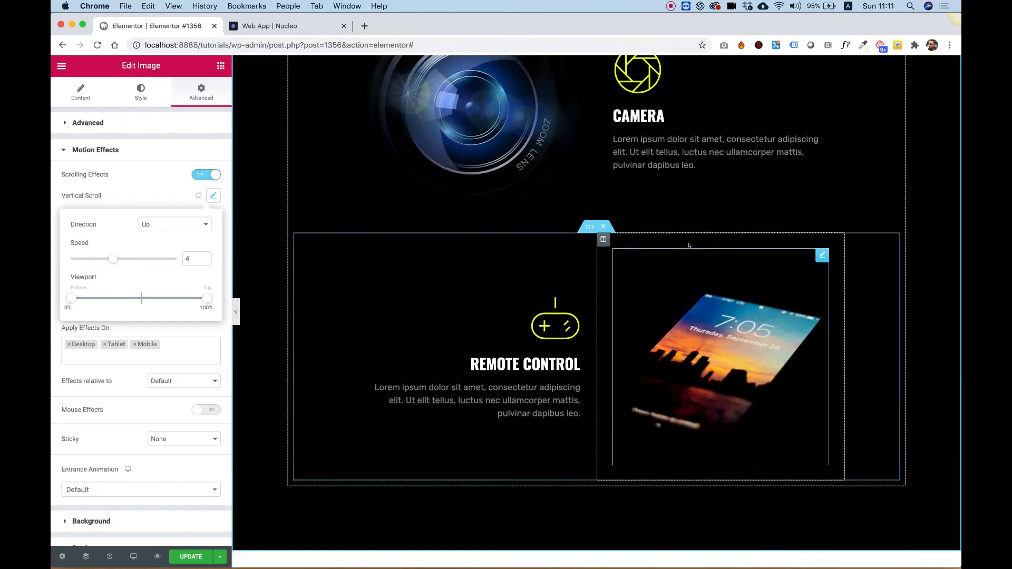
scroll(689, 245, "up", 4)
scroll(689, 246, "down", 3)
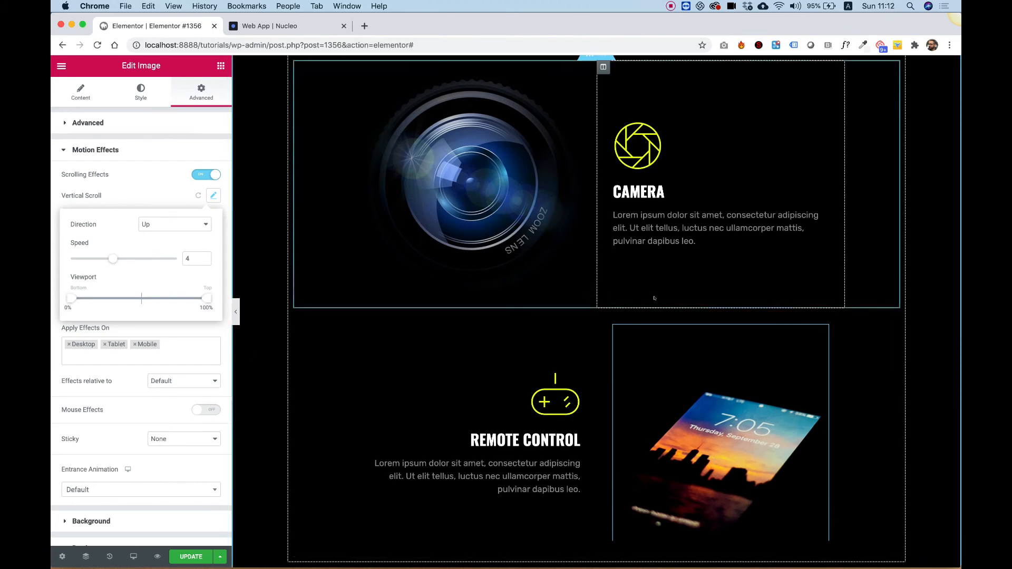
scroll(653, 298, "down", 1)
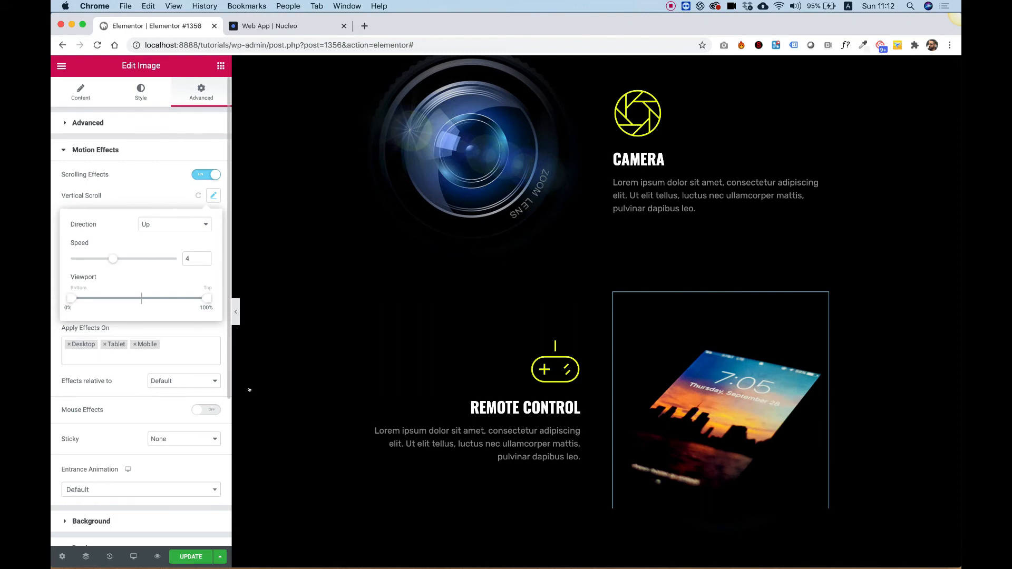
scroll(249, 389, "down", 1)
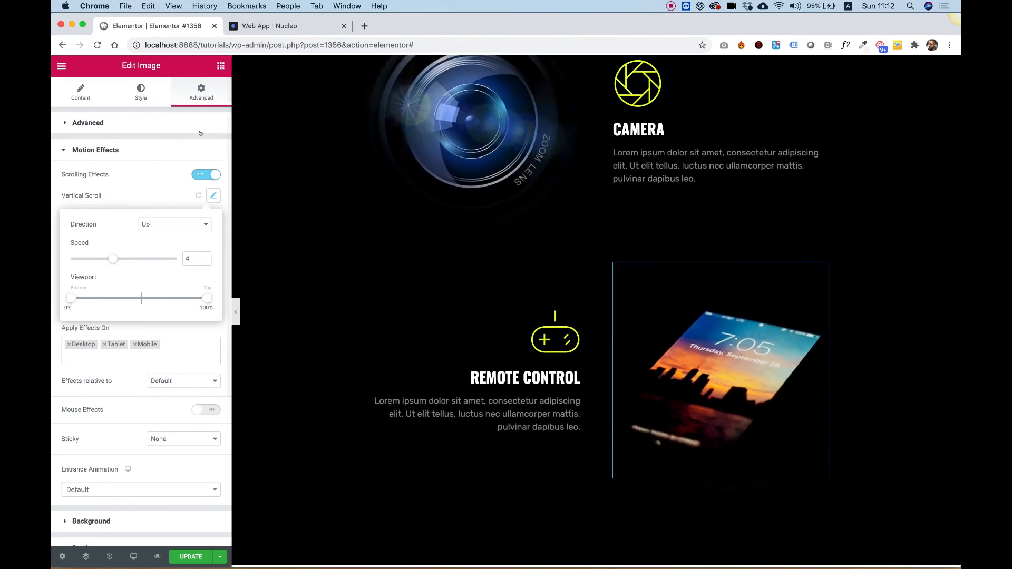
left_click(199, 135)
scroll(731, 302, "down", 3)
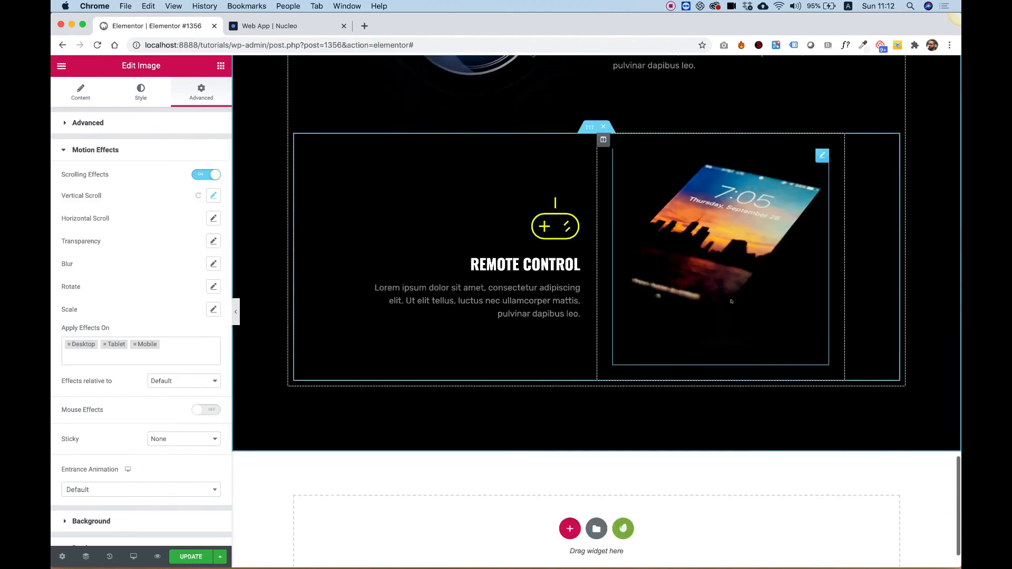
scroll(731, 301, "up", 4)
scroll(731, 301, "down", 4)
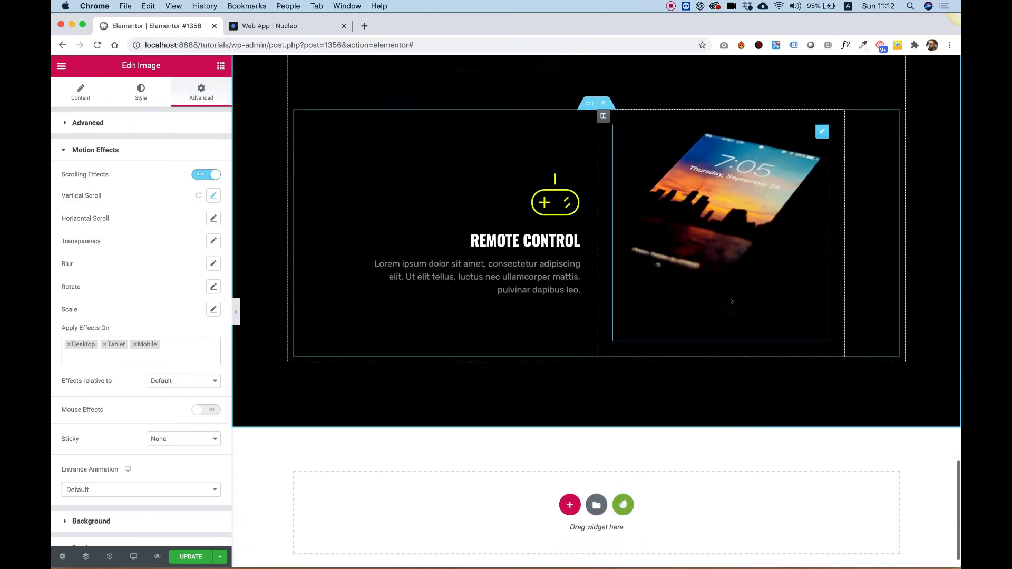
scroll(731, 301, "up", 2)
scroll(731, 302, "up", 2)
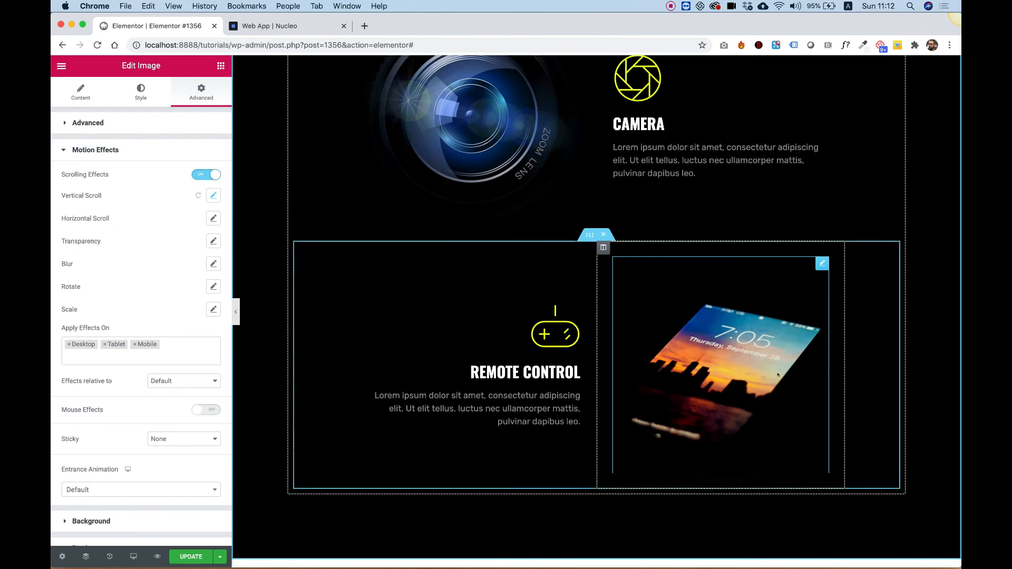
scroll(685, 316, "up", 8)
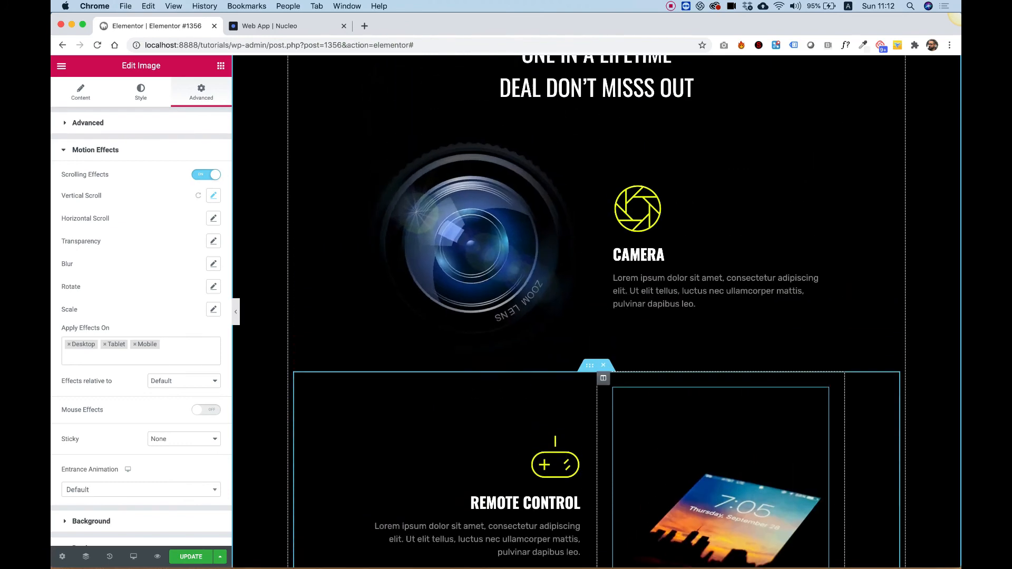
scroll(645, 257, "down", 10)
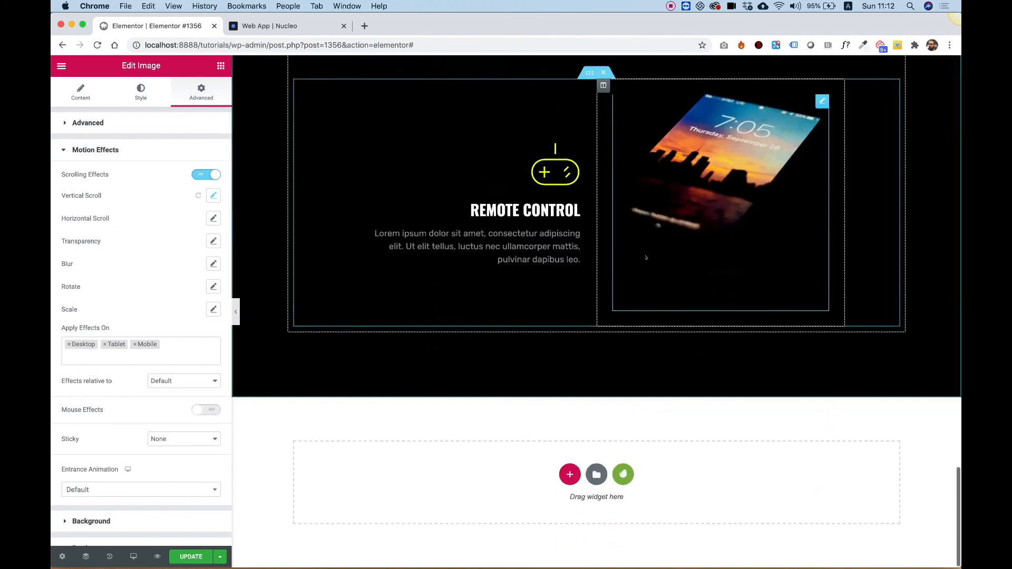
scroll(646, 257, "up", 9)
scroll(645, 258, "down", 6)
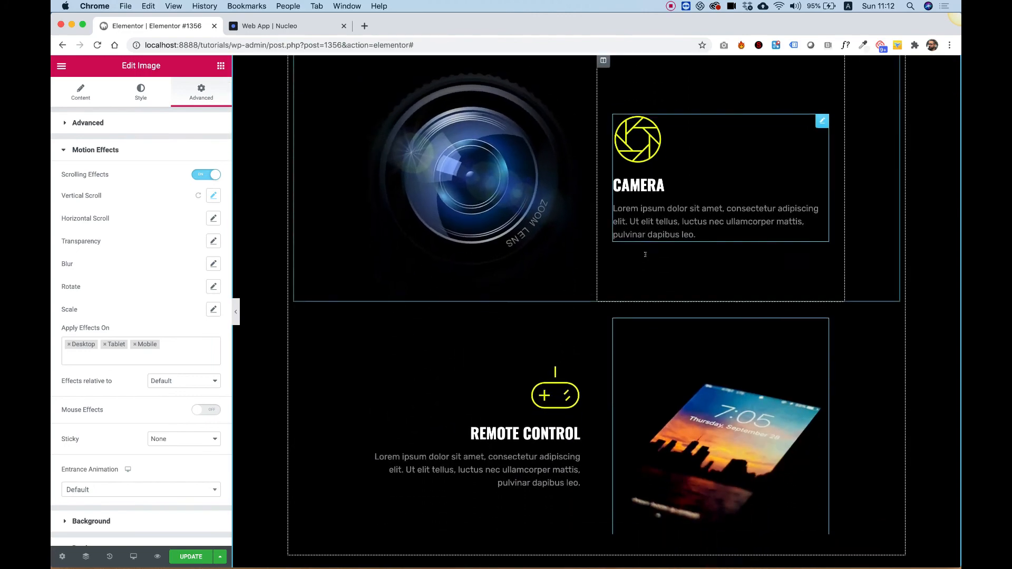
scroll(645, 254, "up", 5)
scroll(645, 254, "down", 9)
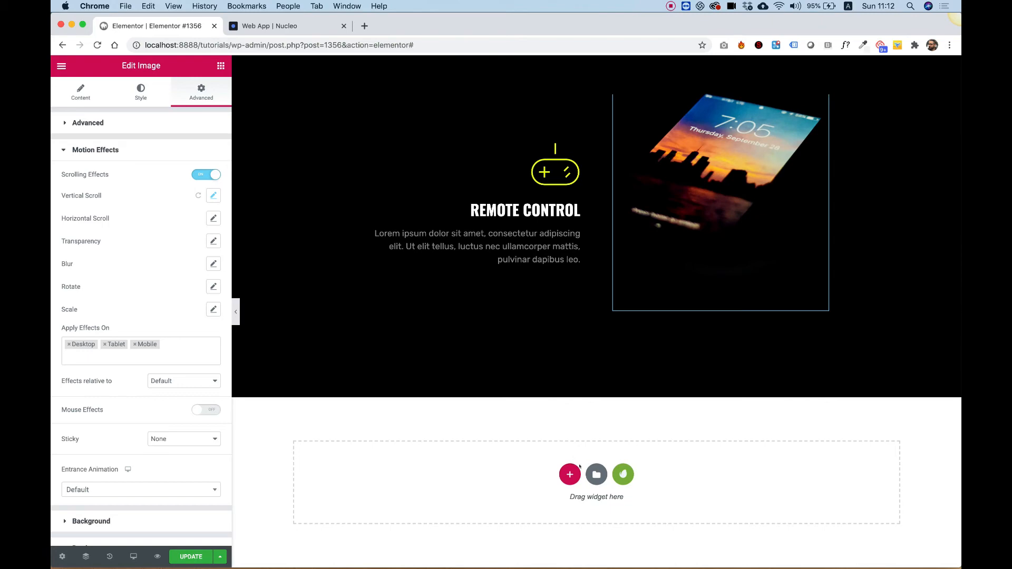
- Copy the "ONE IN A LIFETIME DEAL DON'T MISSS OUT" text block into the empty section below and change it to "ONE IN A LIFETIME OFFER"
scroll(580, 264, "up", 10)
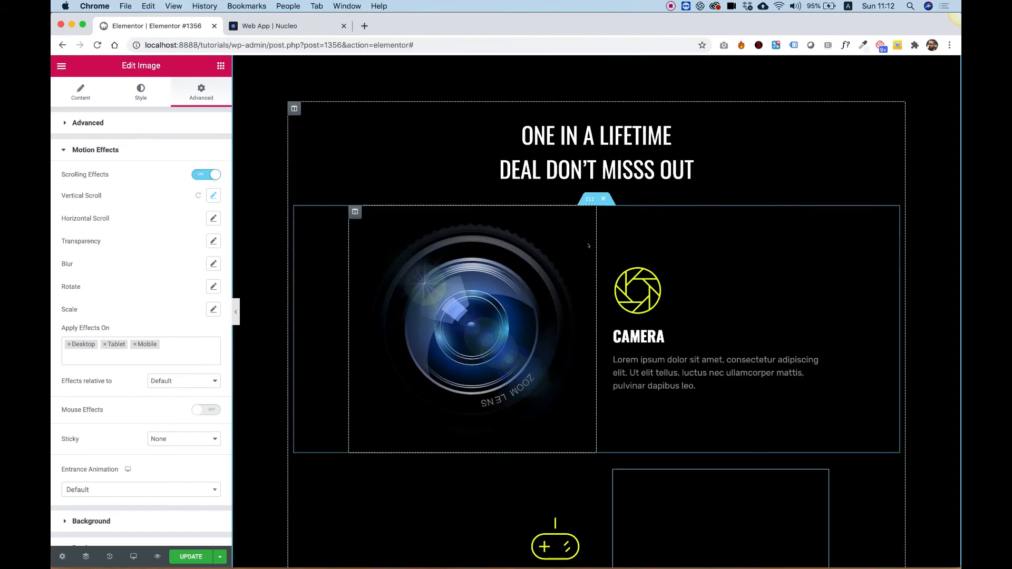
right_click(618, 233)
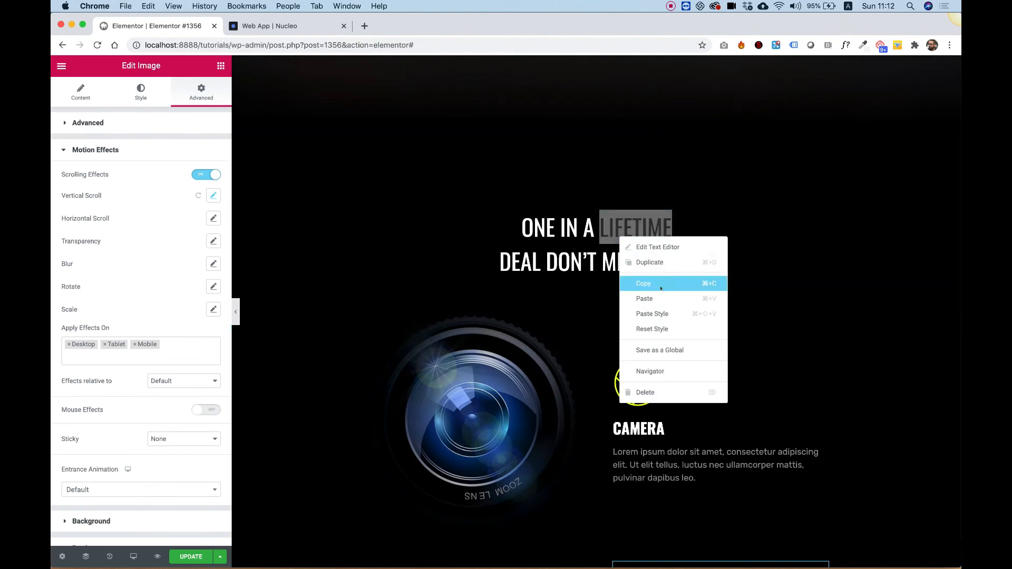
left_click(644, 283)
scroll(571, 422, "down", 10)
right_click(574, 478)
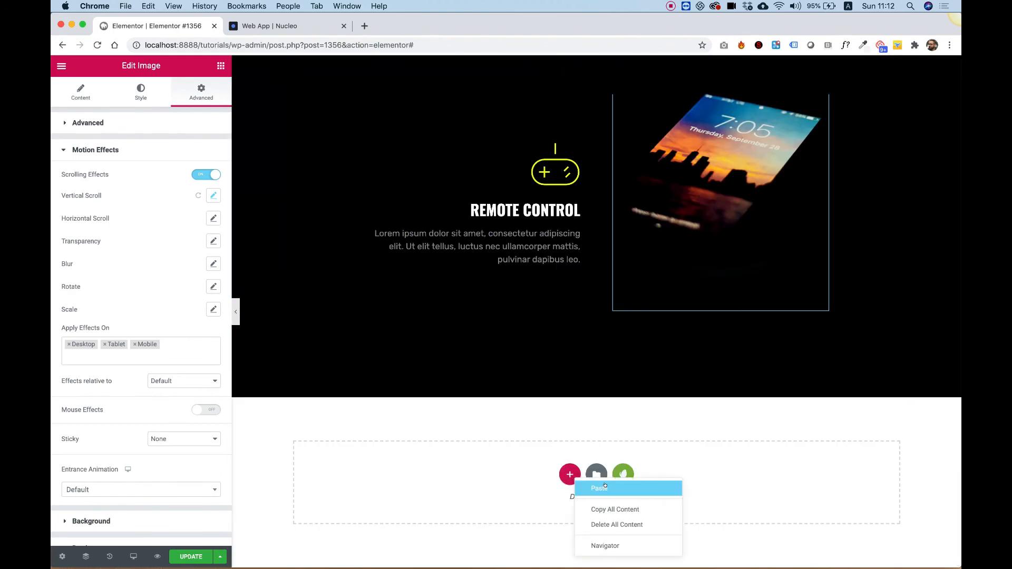
left_click(605, 487)
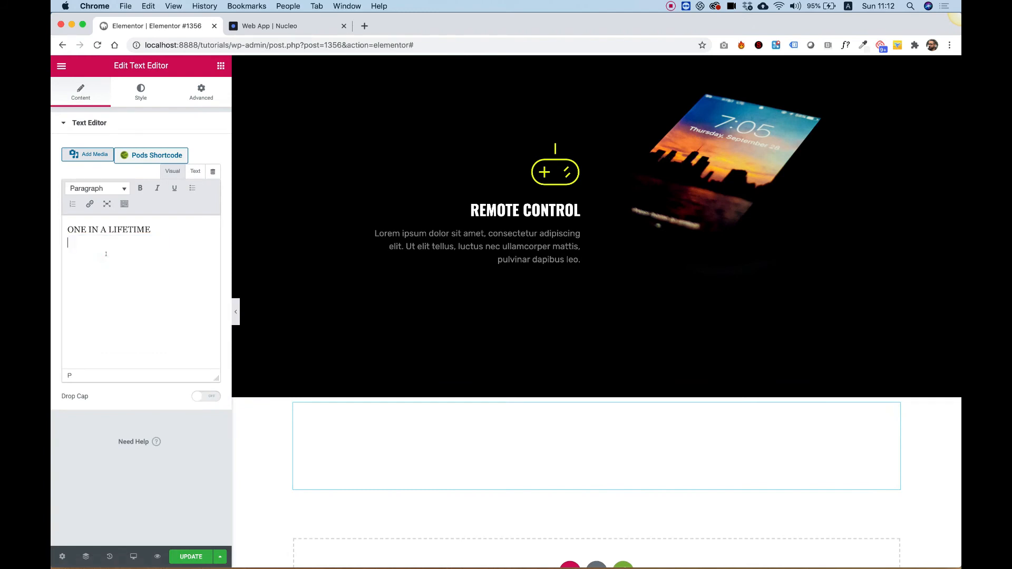
key("BackSpace")
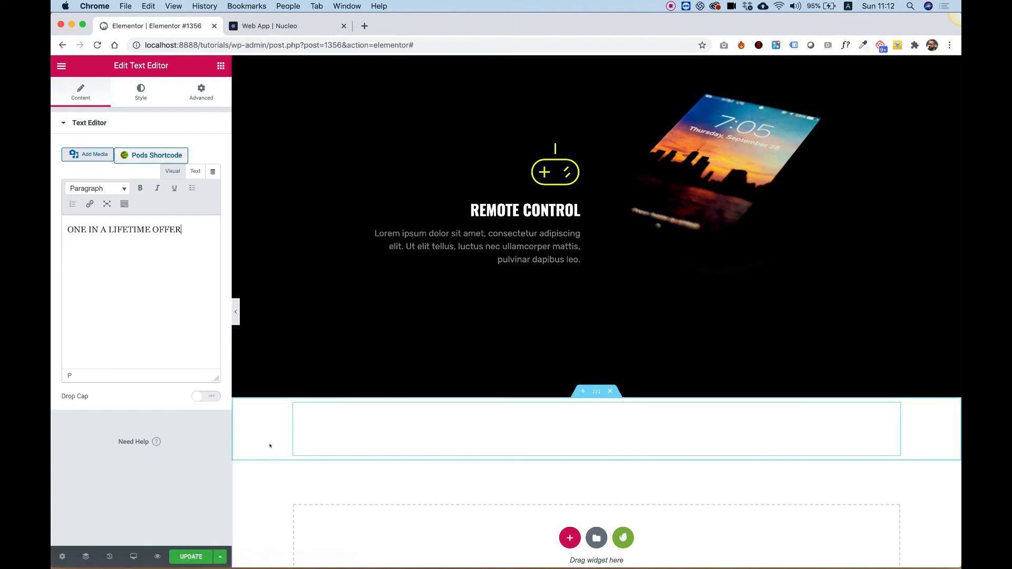
- Give the new section a classic yellow #E7FF04 background color
right_click(270, 406)
left_click(314, 411)
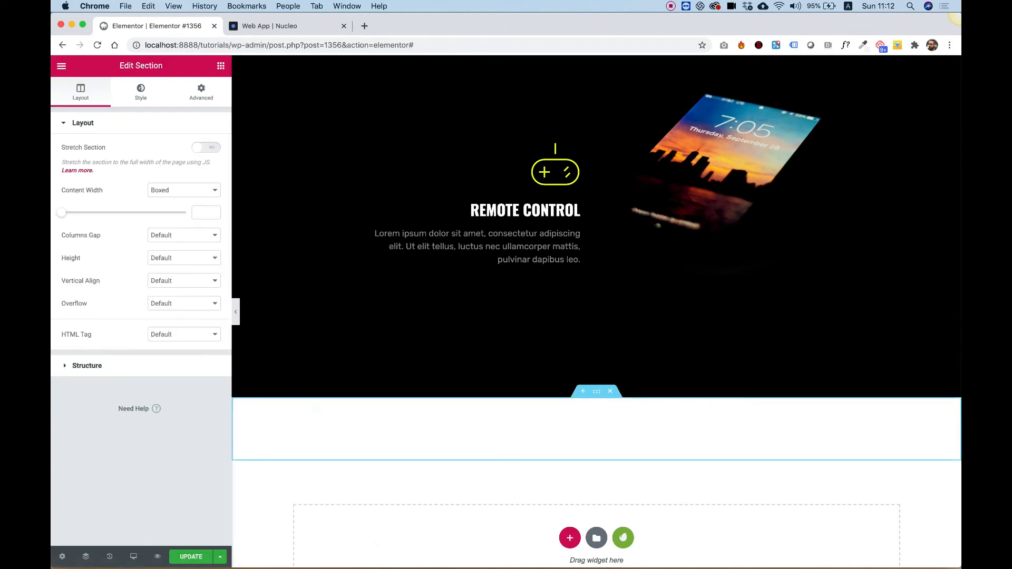
left_click(141, 90)
left_click(170, 174)
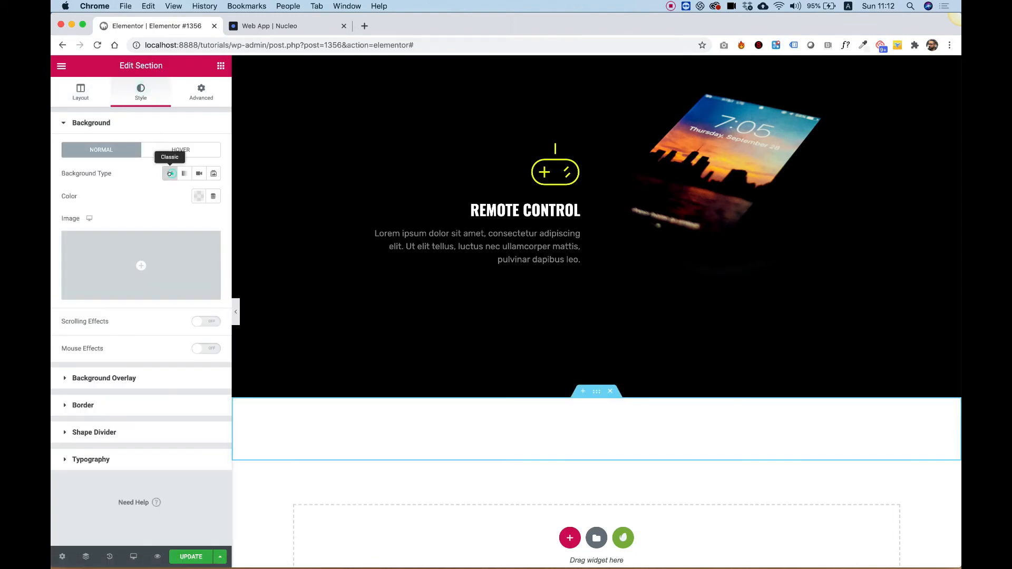
left_click(199, 196)
left_click(121, 235)
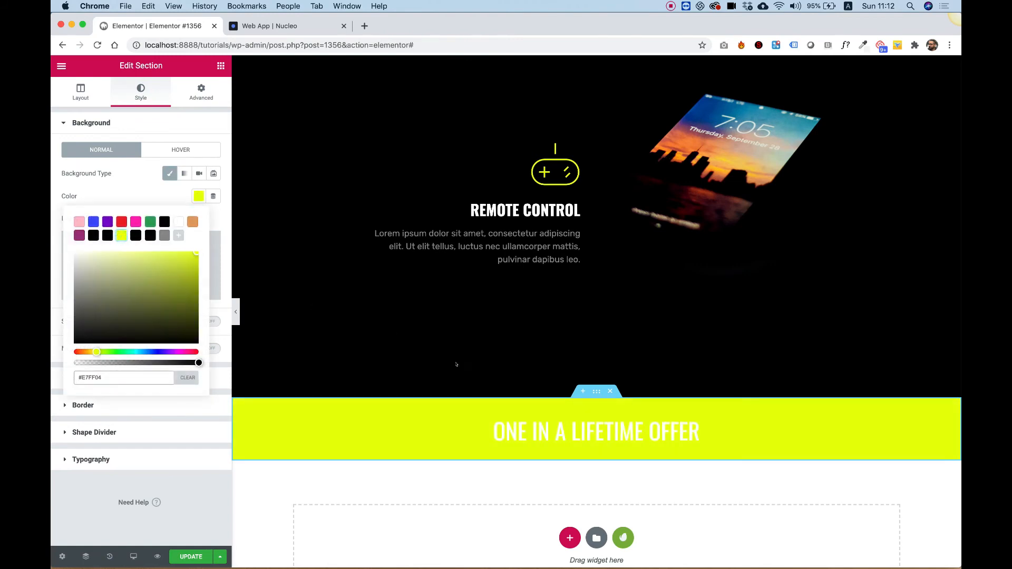
- Set the "ONE IN A LIFETIME OFFER" text color to black
left_click(541, 432)
left_click(141, 91)
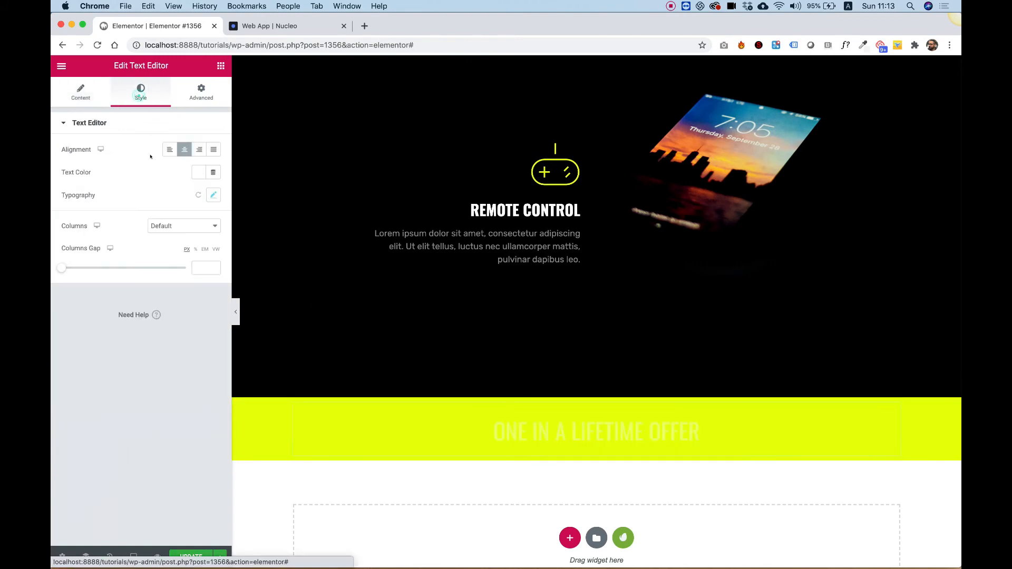
left_click(198, 172)
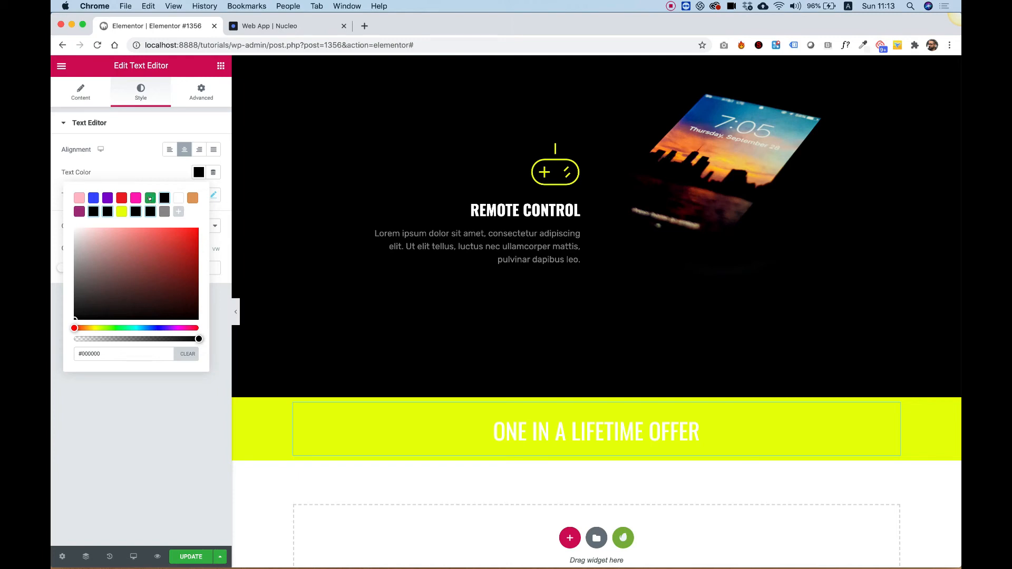
left_click(150, 198)
left_click(164, 198)
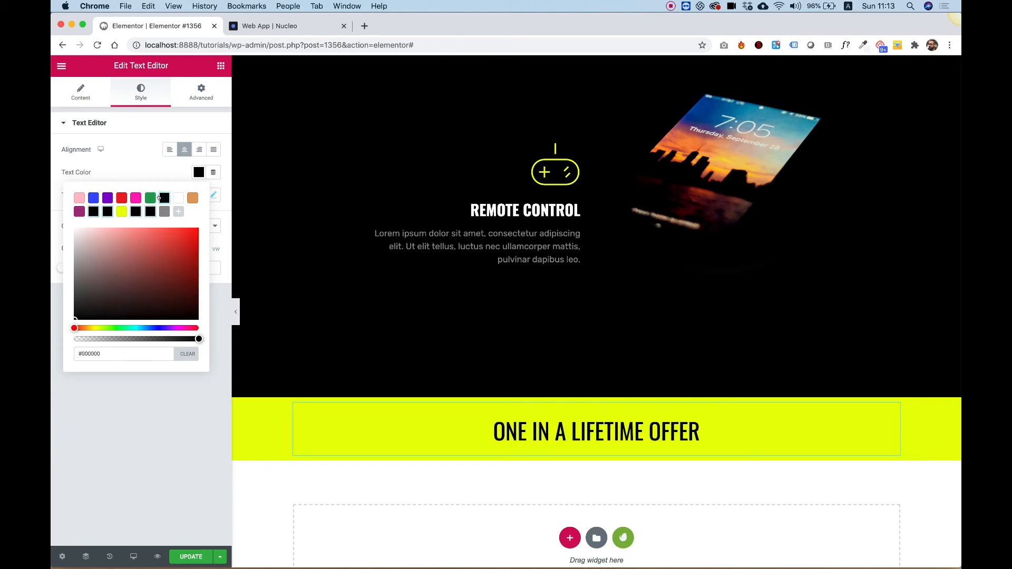
- Unlink the yellow section's padding and set its top and bottom padding to 120 px
right_click(275, 415)
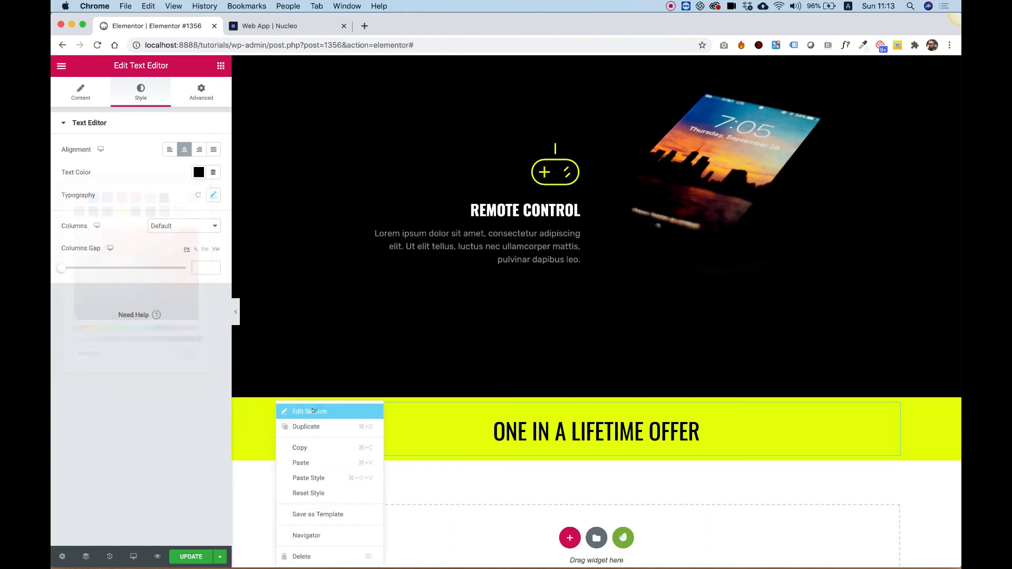
left_click(298, 411)
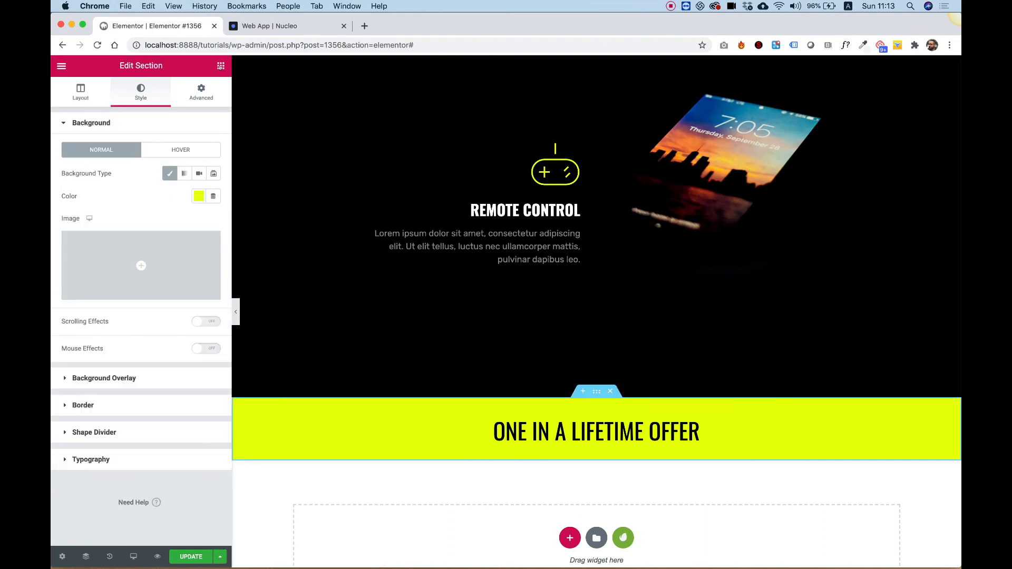
left_click(220, 67)
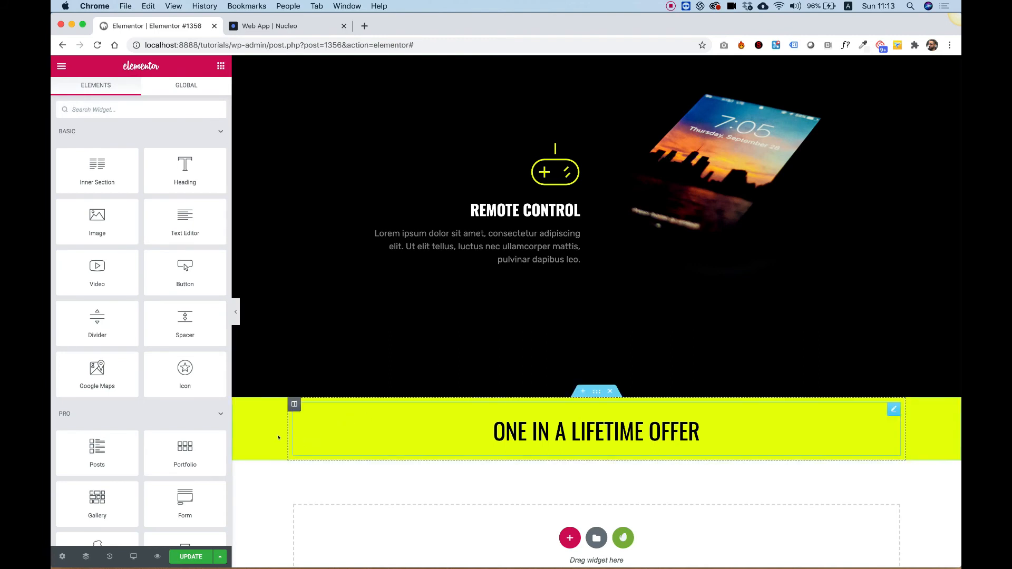
right_click(271, 404)
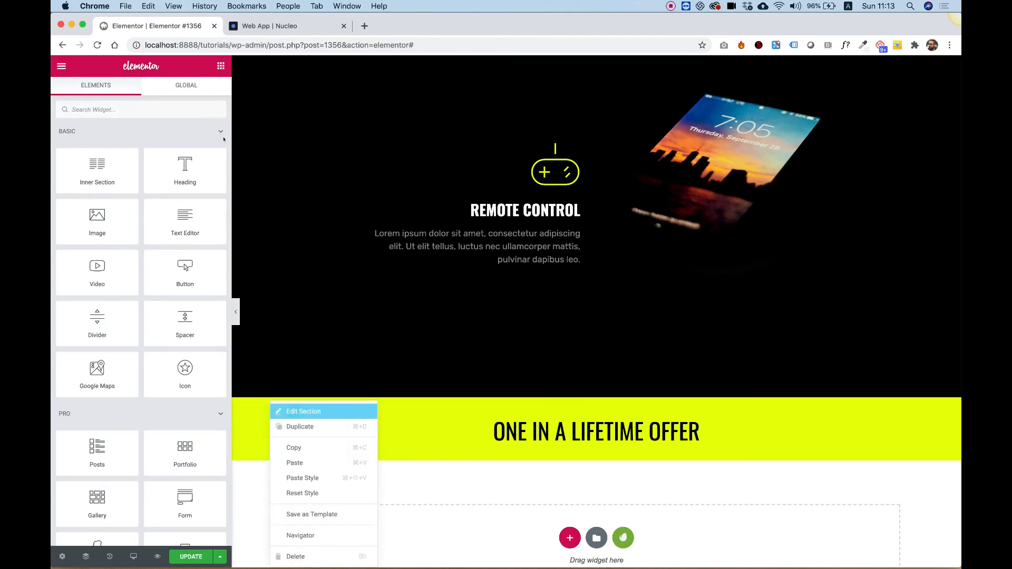
left_click(201, 90)
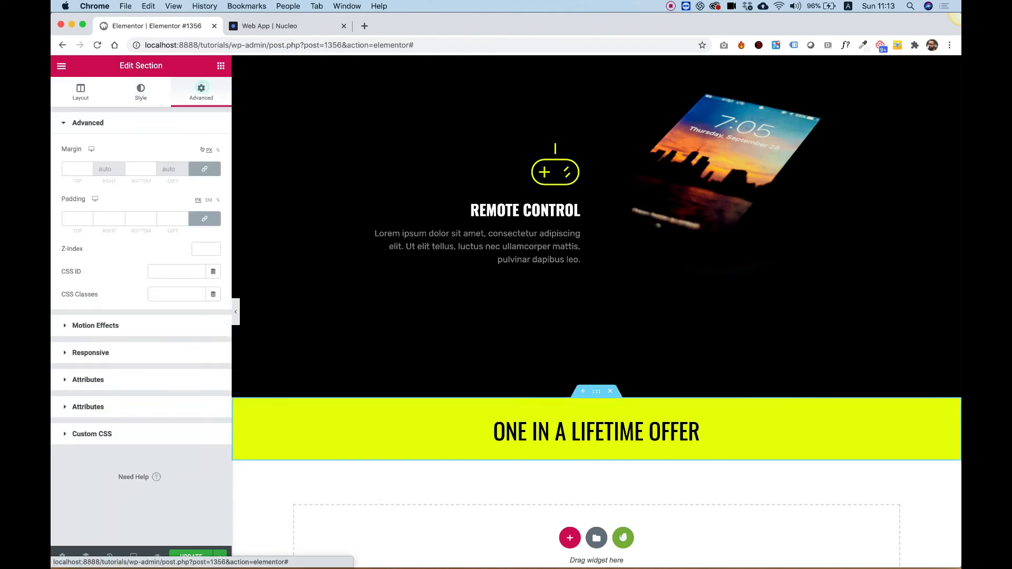
left_click(203, 220)
left_click(65, 218)
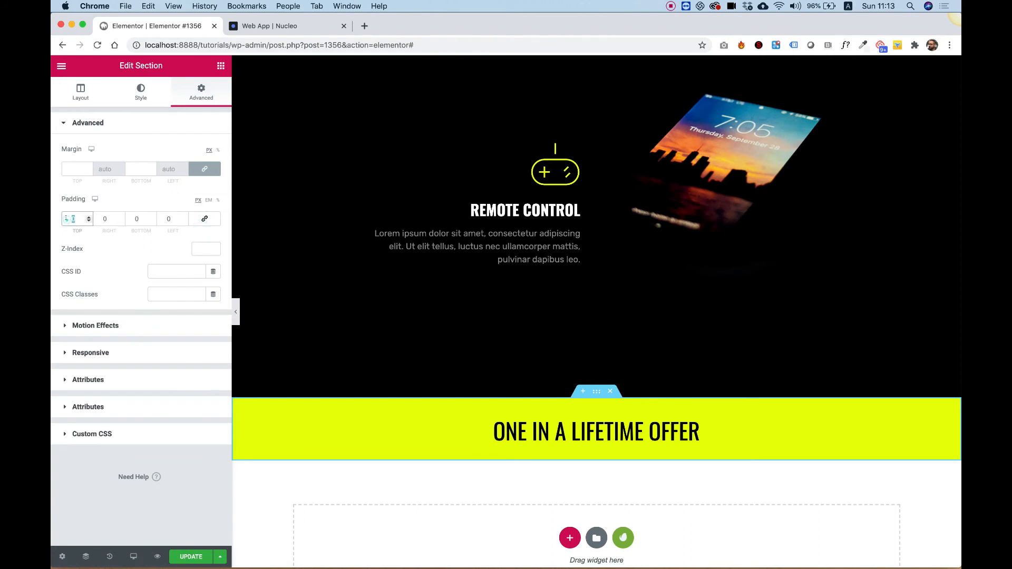
type("120")
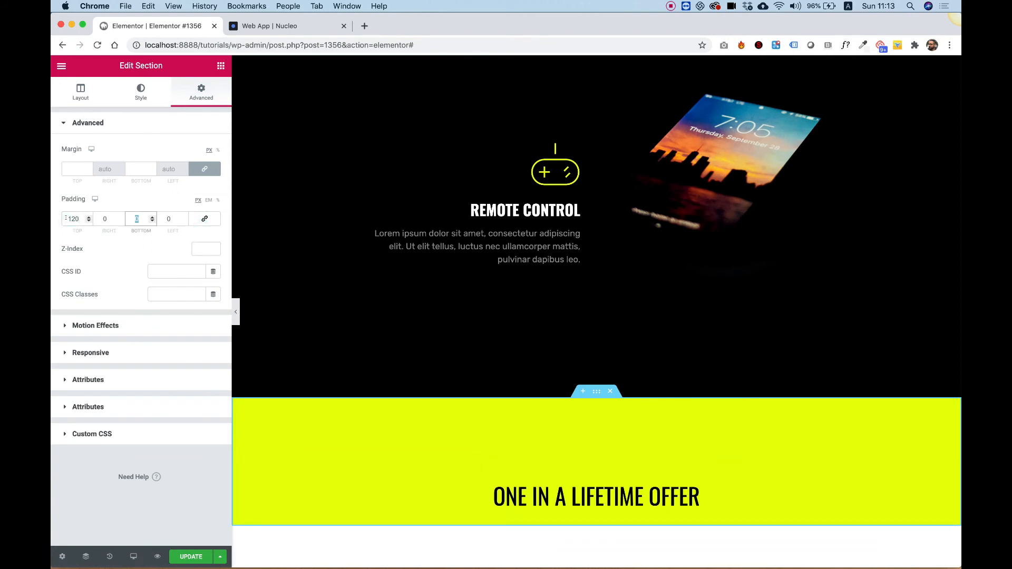
type("120")
- Copy the Special Offer description paragraph and paste it below the yellow section's heading
scroll(634, 322, "down", 5)
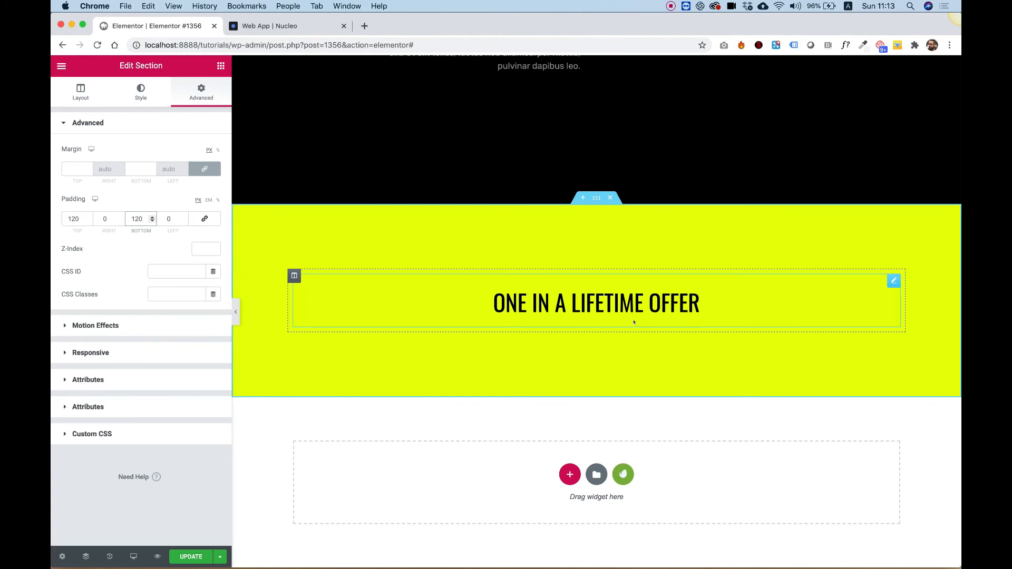
scroll(640, 237, "up", 15)
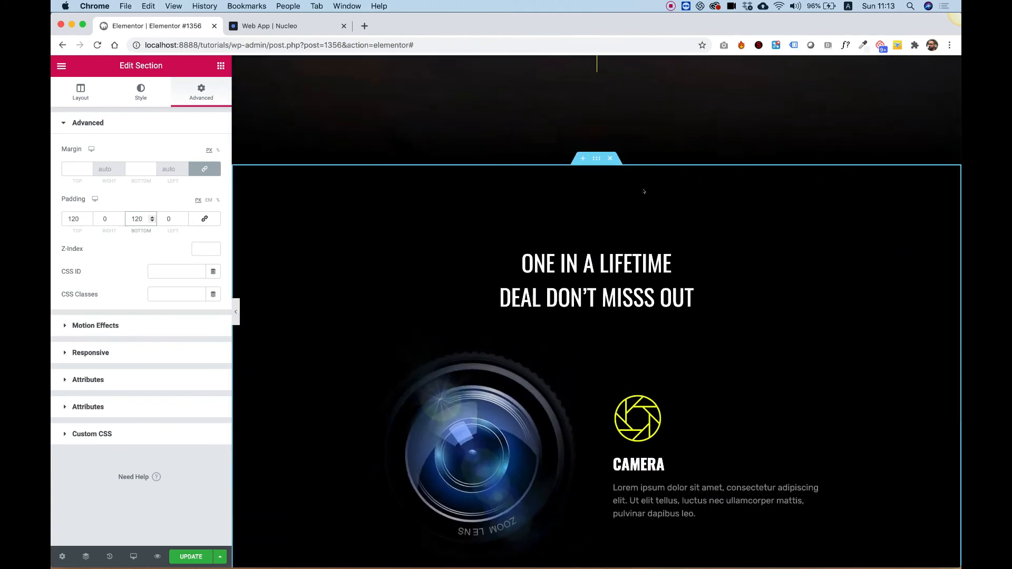
scroll(644, 191, "up", 10)
scroll(644, 192, "down", 3)
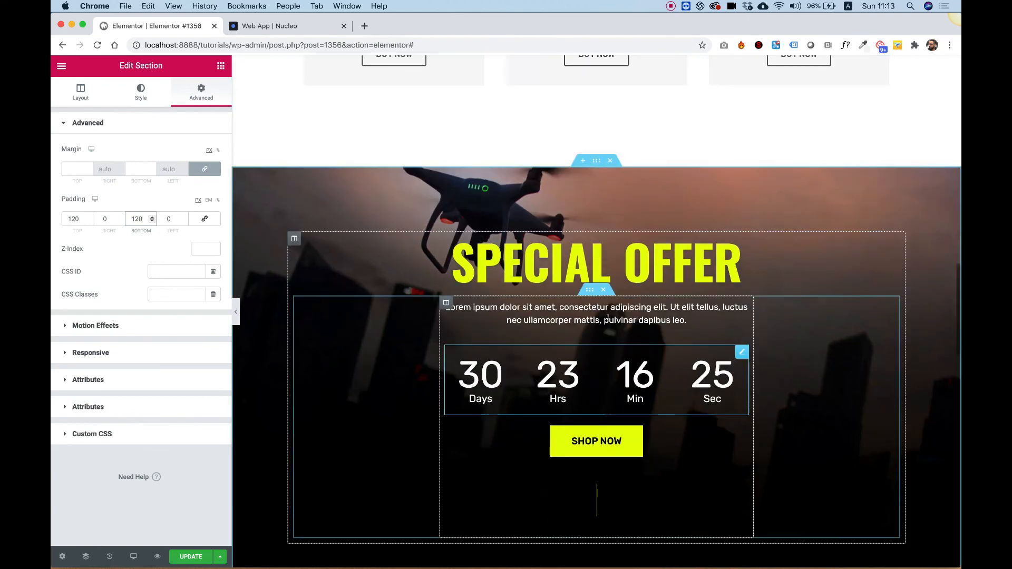
right_click(608, 316)
left_click(652, 369)
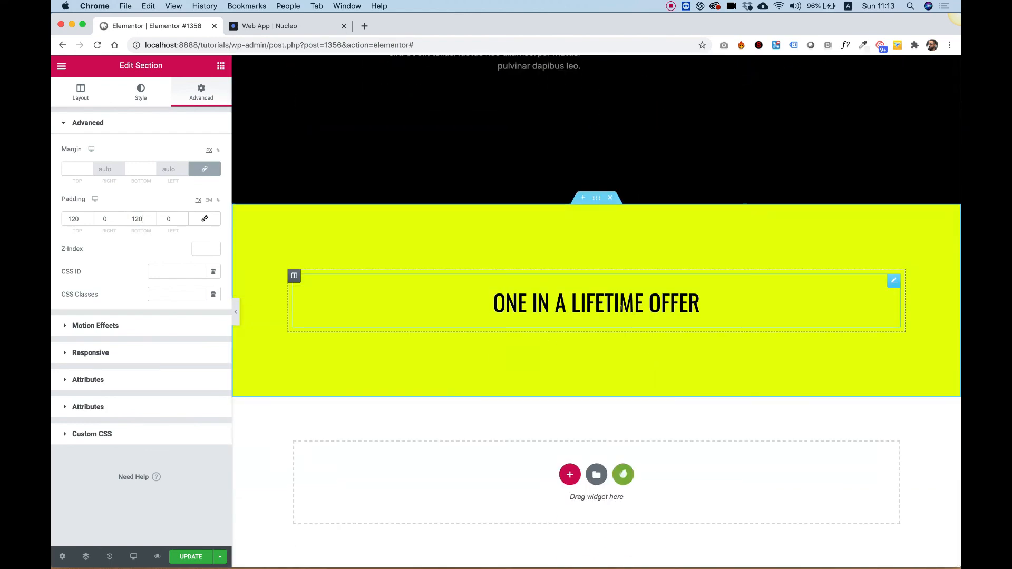
right_click(625, 312)
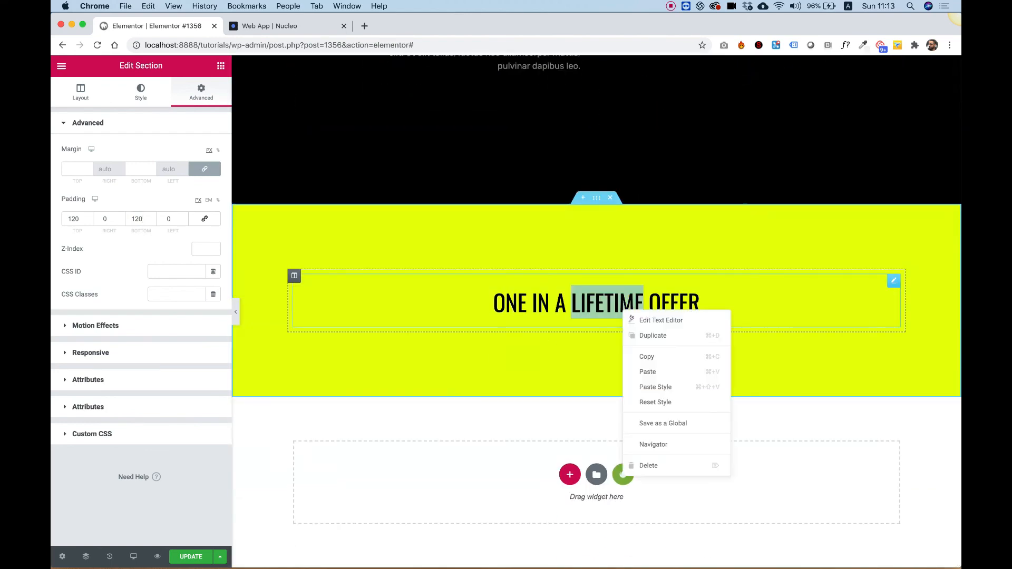
left_click(652, 372)
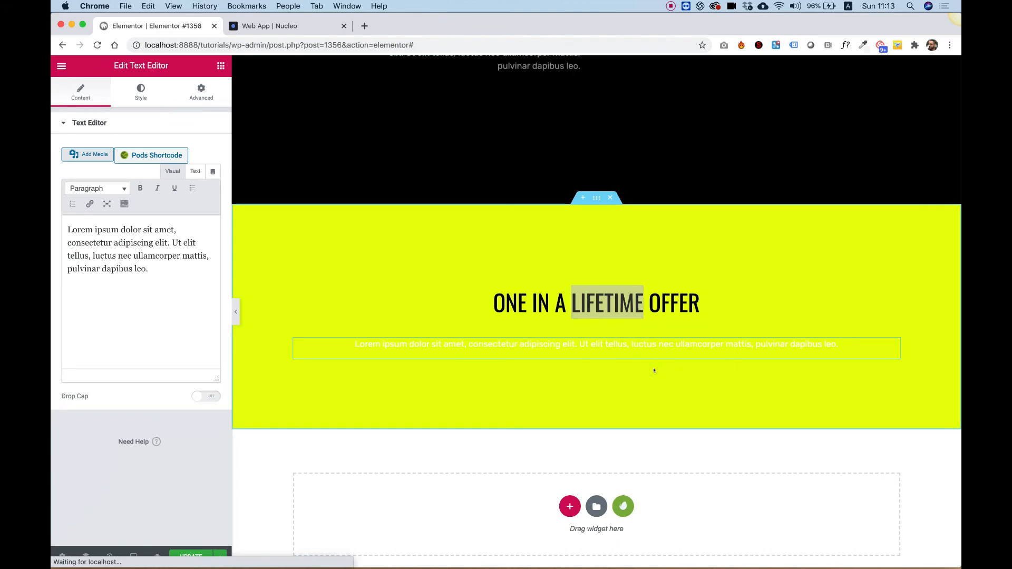
- Set the pasted paragraph's text color to black
left_click(144, 87)
left_click(196, 174)
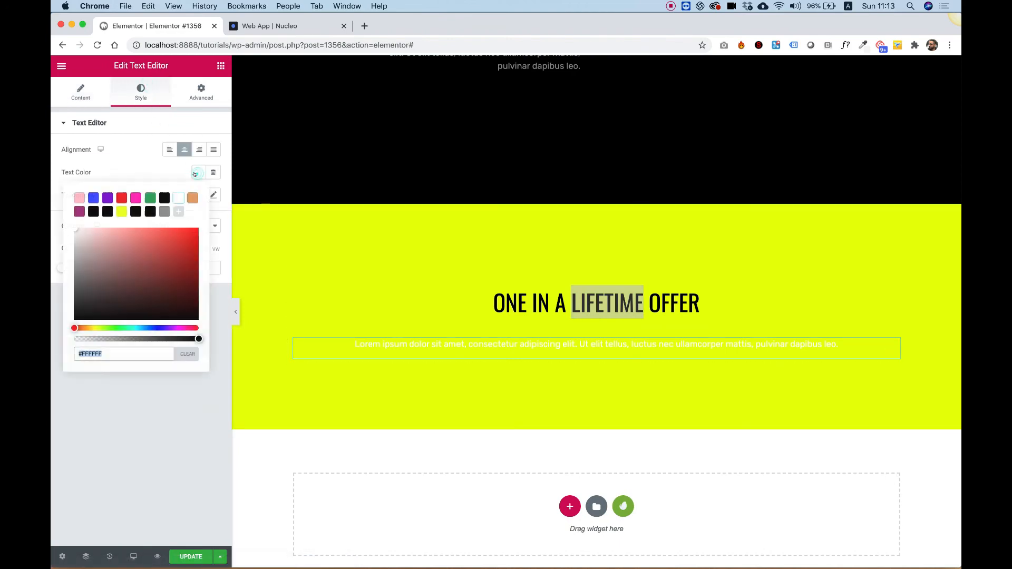
left_click(150, 199)
left_click(161, 198)
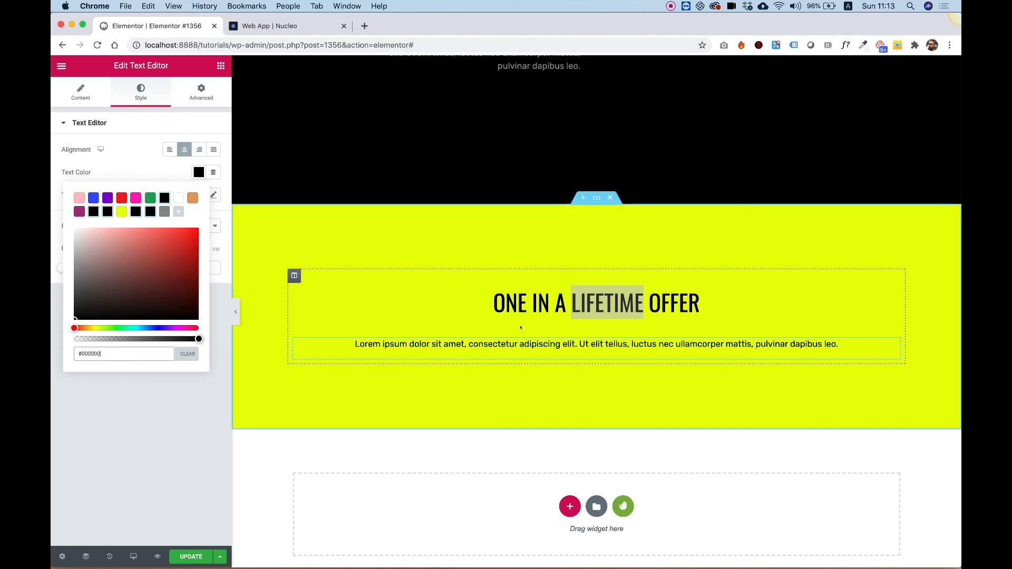
- Narrow the yellow section's boxed content width to about 519 px
right_click(264, 290)
left_click(288, 296)
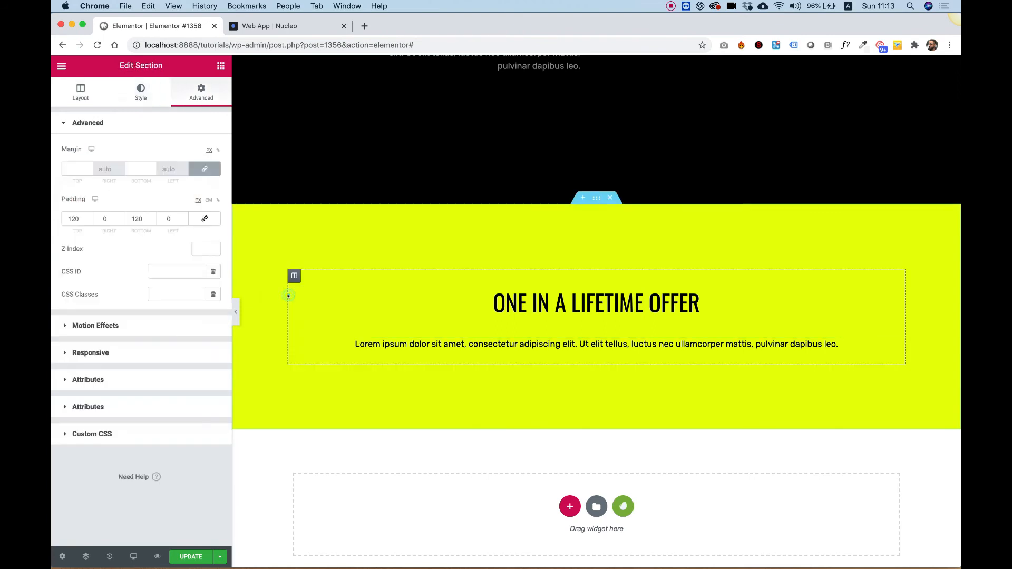
left_click(75, 94)
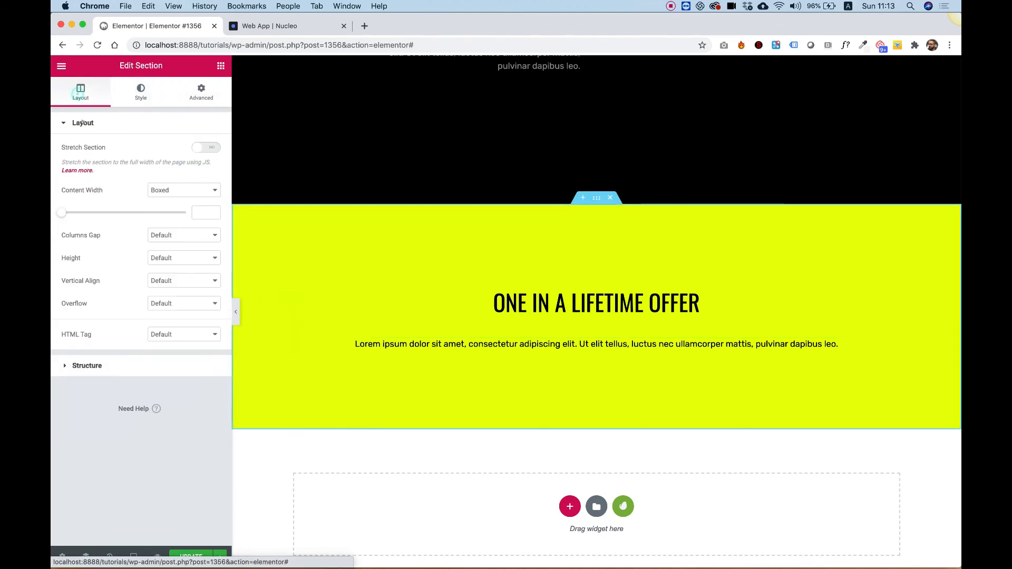
left_click(67, 211)
left_click_drag(67, 211, 61, 213)
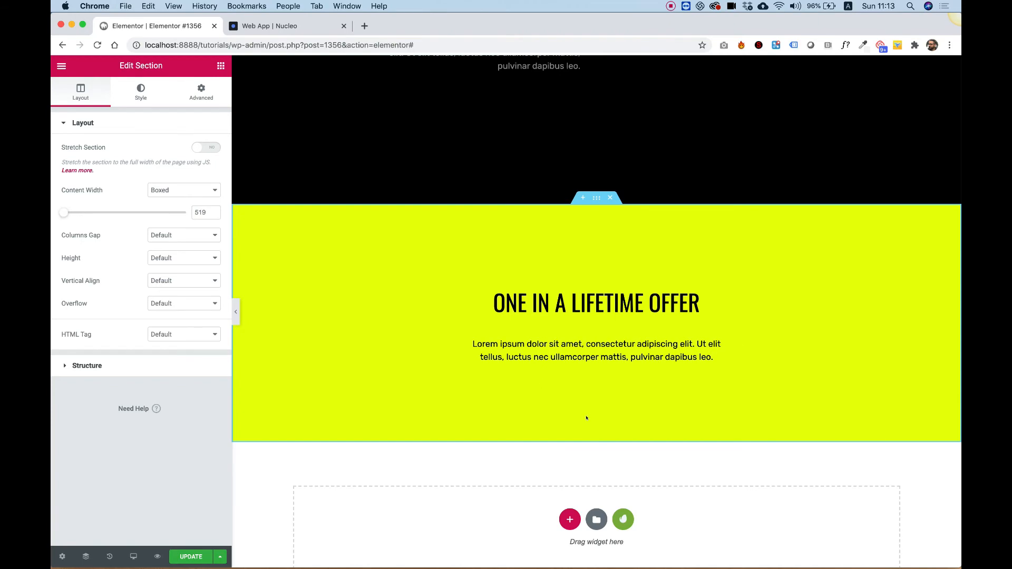
- Copy the SHOP NOW button from the Special Offer banner and paste it below the yellow section's paragraph
scroll(586, 417, "up", 15)
right_click(670, 445)
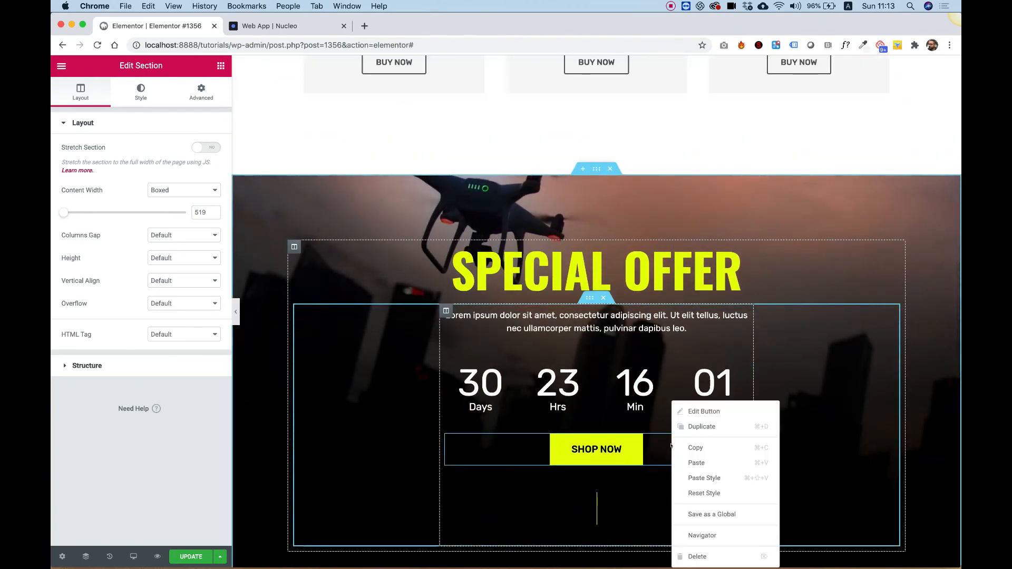
left_click(711, 447)
scroll(715, 447, "down", 15)
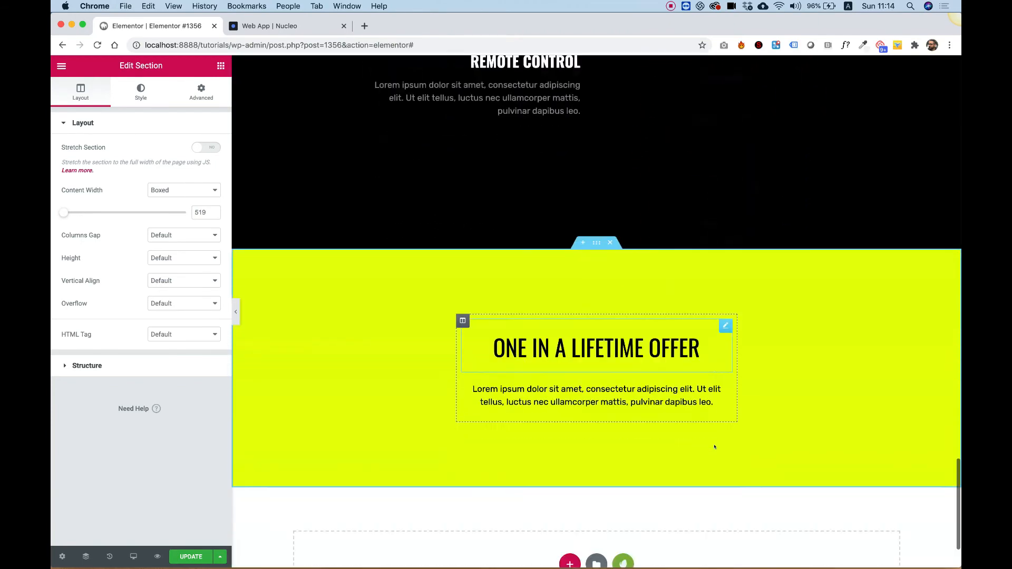
right_click(631, 310)
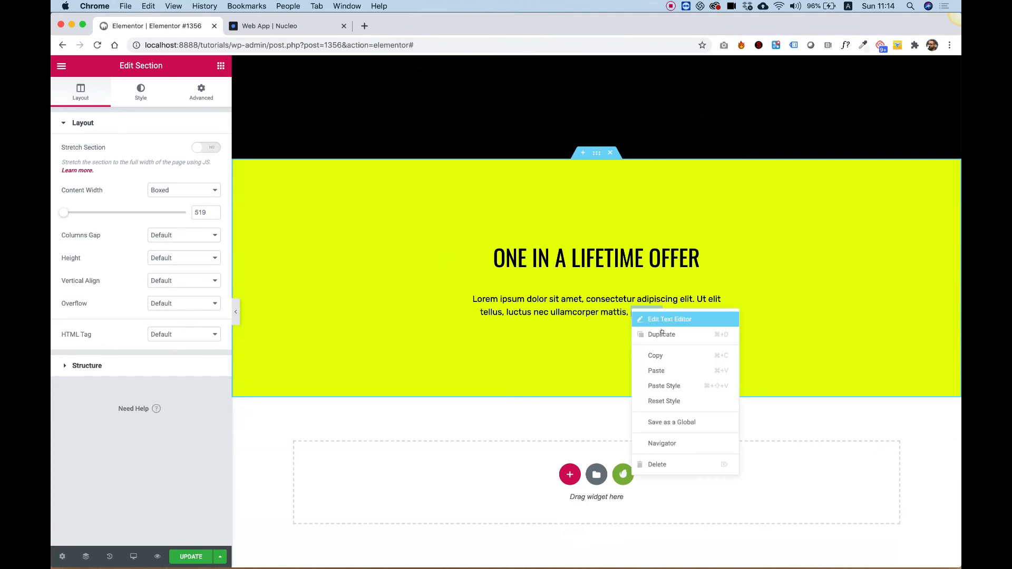
left_click(659, 371)
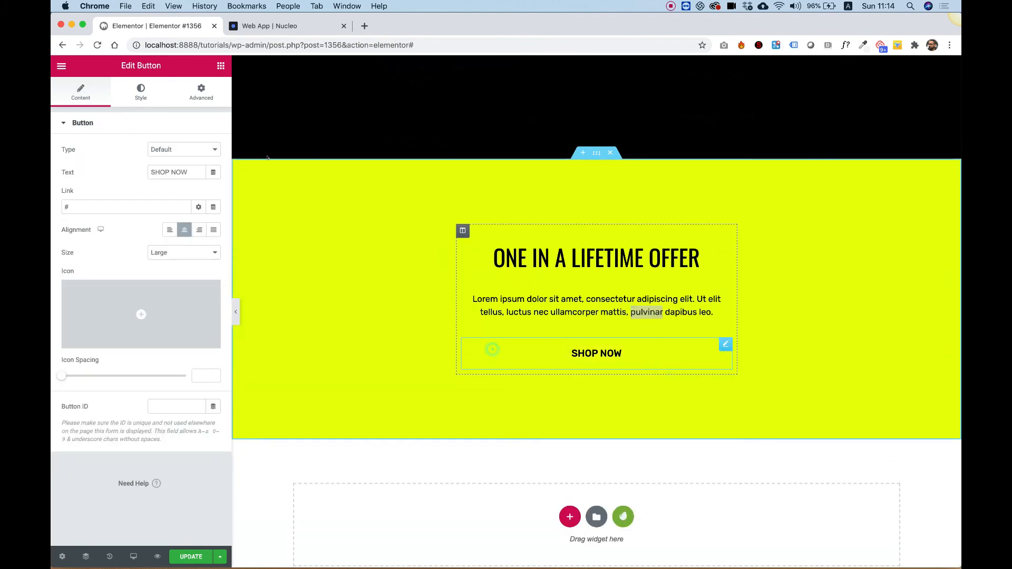
- Style the SHOP NOW button in the yellow section with white text on a black background
left_click(141, 93)
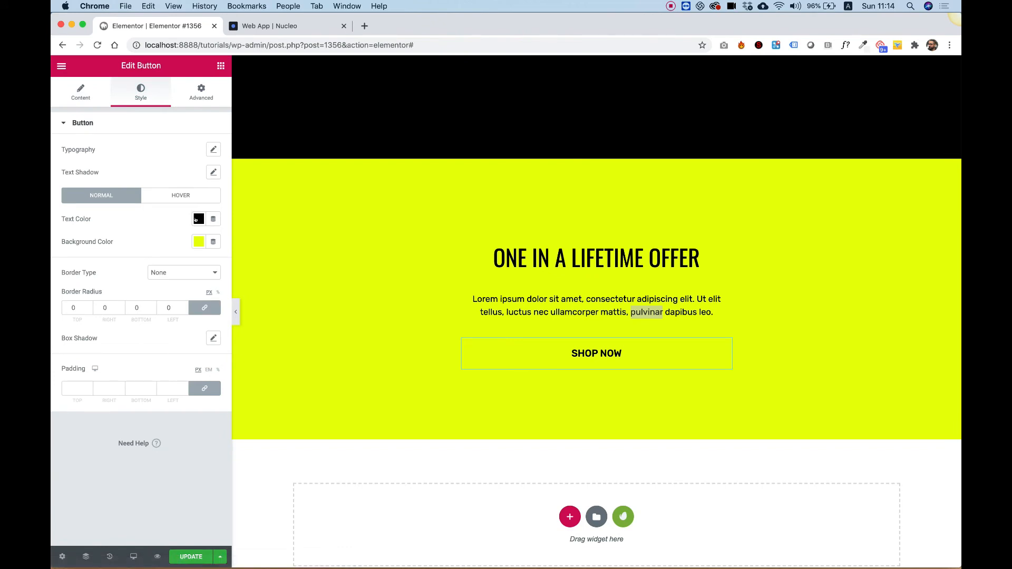
left_click(197, 242)
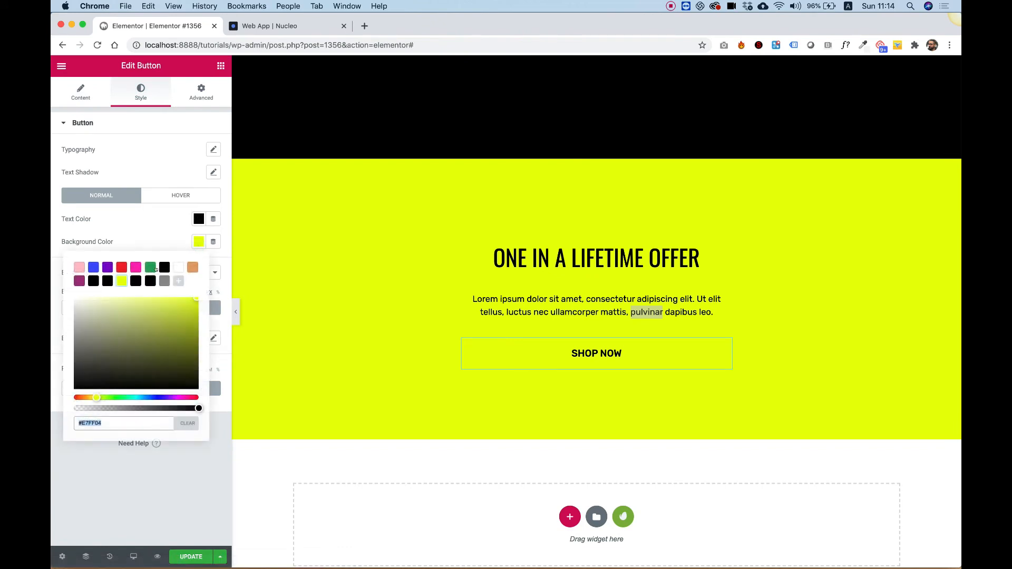
left_click(198, 218)
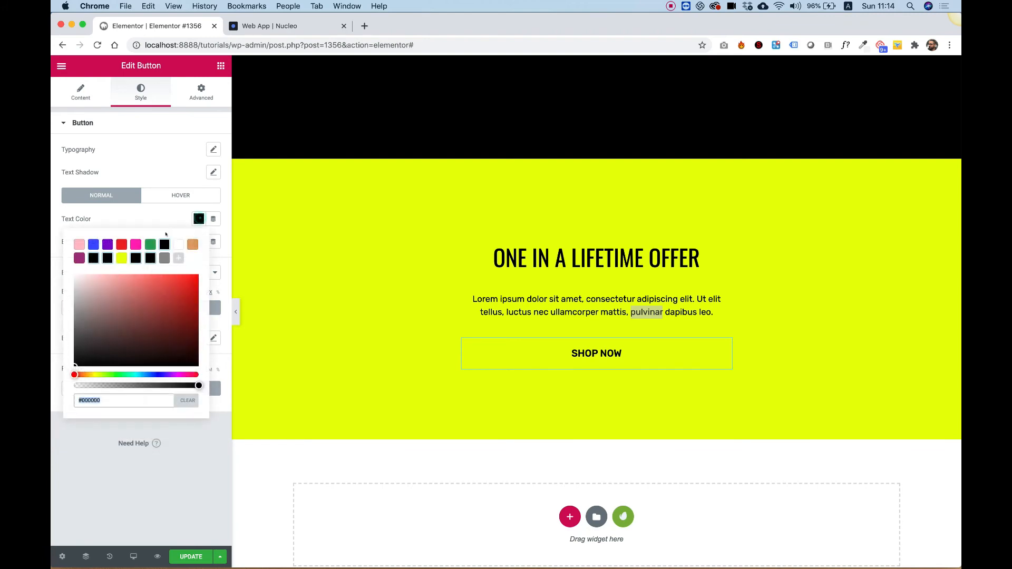
left_click(175, 244)
left_click(152, 208)
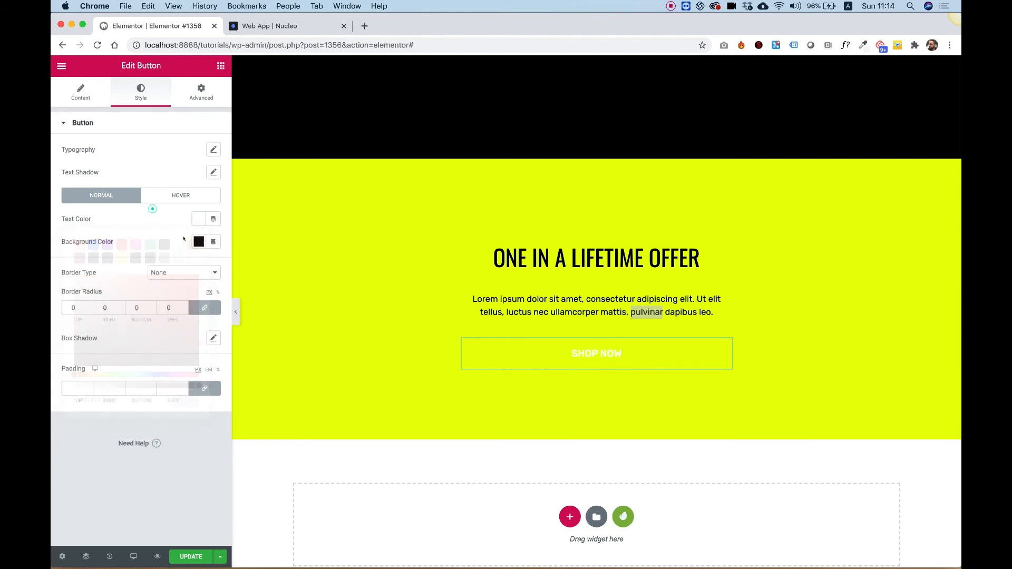
left_click(196, 243)
left_click(151, 267)
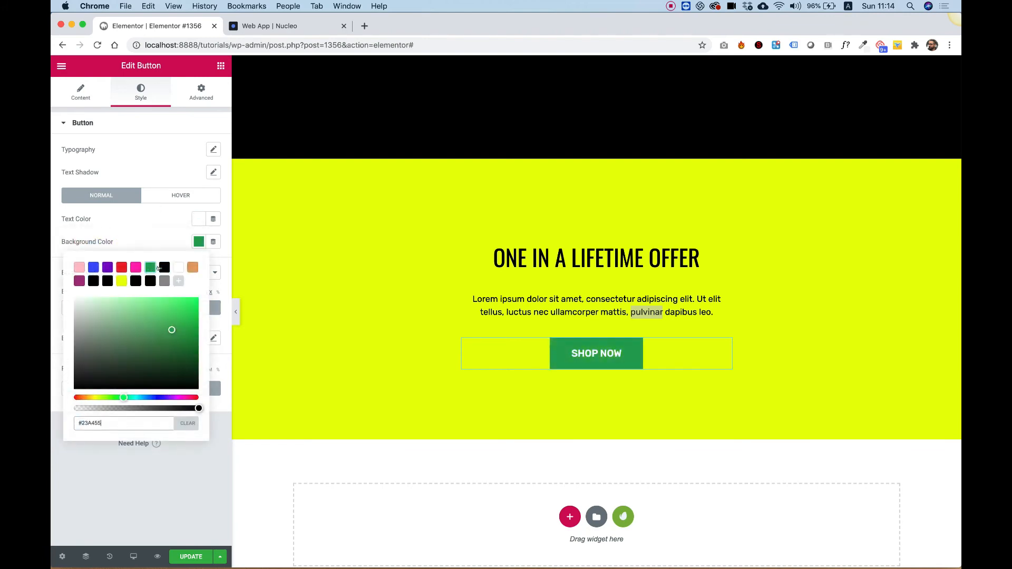
left_click(164, 267)
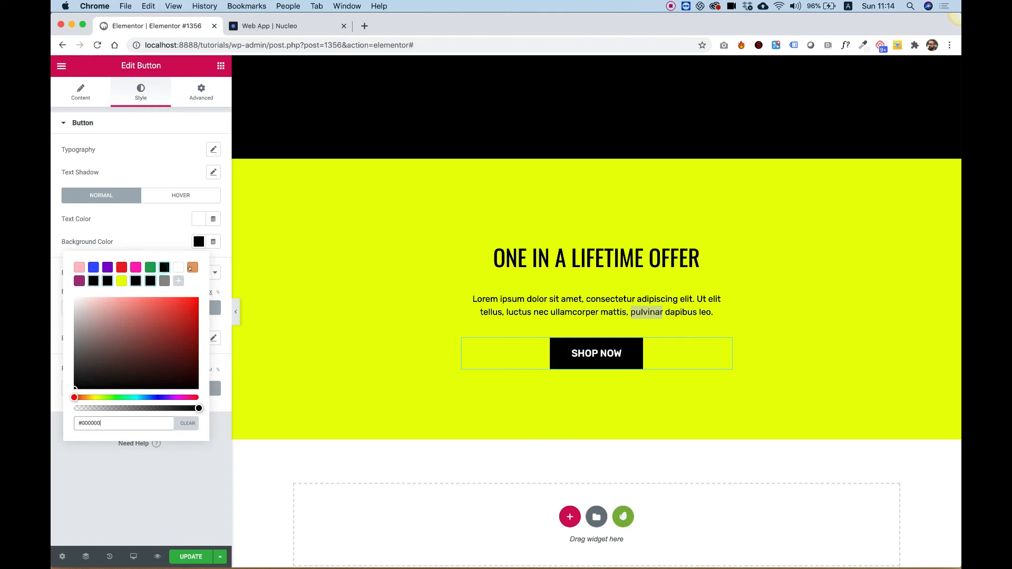
left_click(154, 232)
- Set the button's hover text color to black
left_click(176, 198)
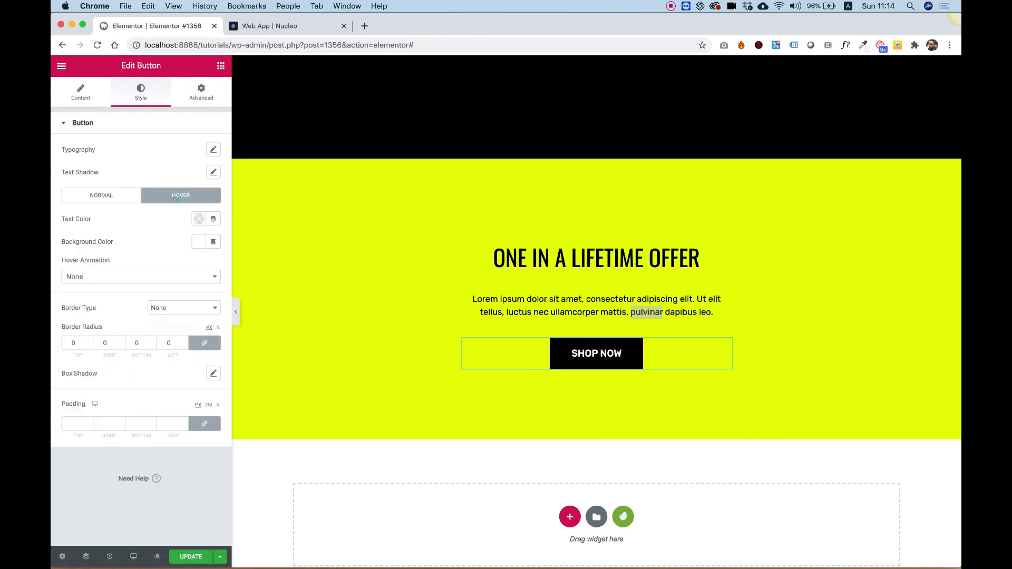
left_click(199, 220)
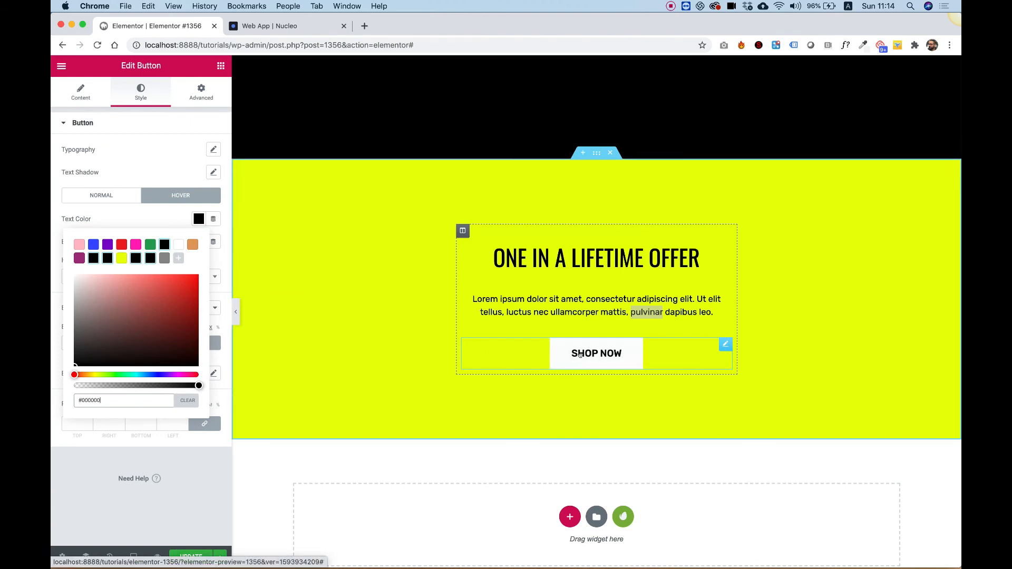
scroll(641, 387, "up", 2)
scroll(641, 387, "down", 4)
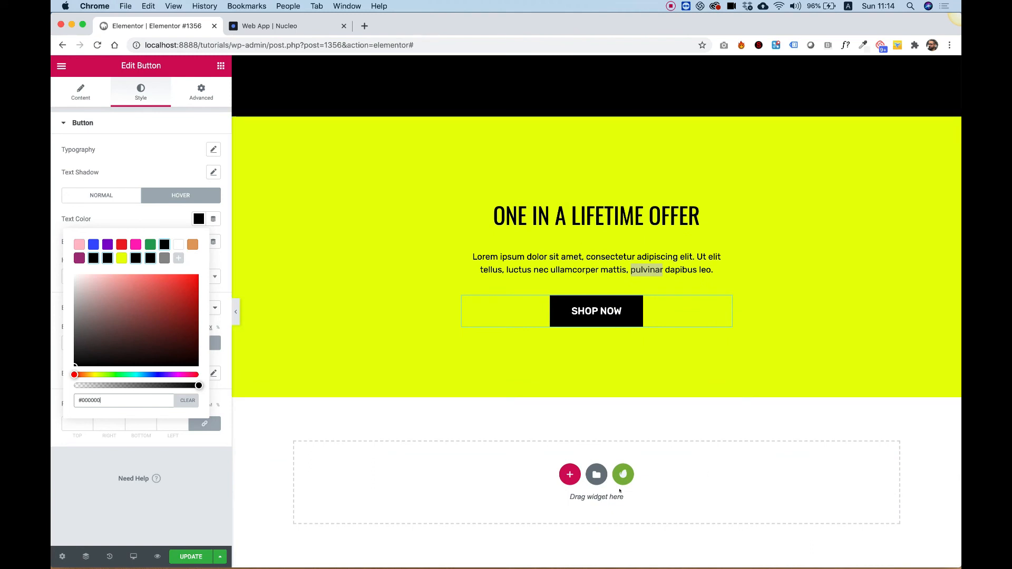
- Copy the ONE IN A LIFETIME OFFER heading and paste it into a new section below the yellow section
right_click(623, 226)
left_click(671, 282)
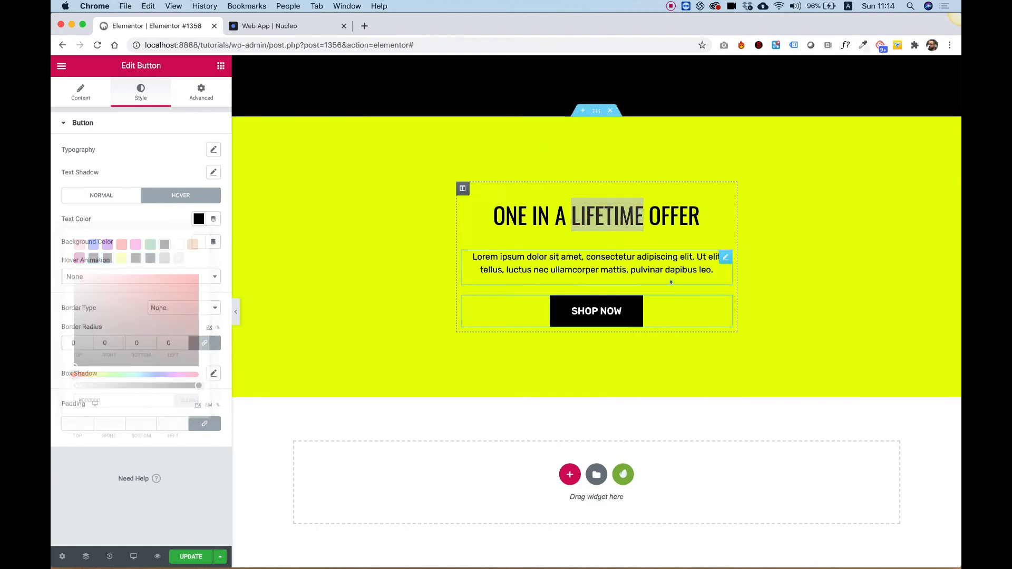
right_click(652, 491)
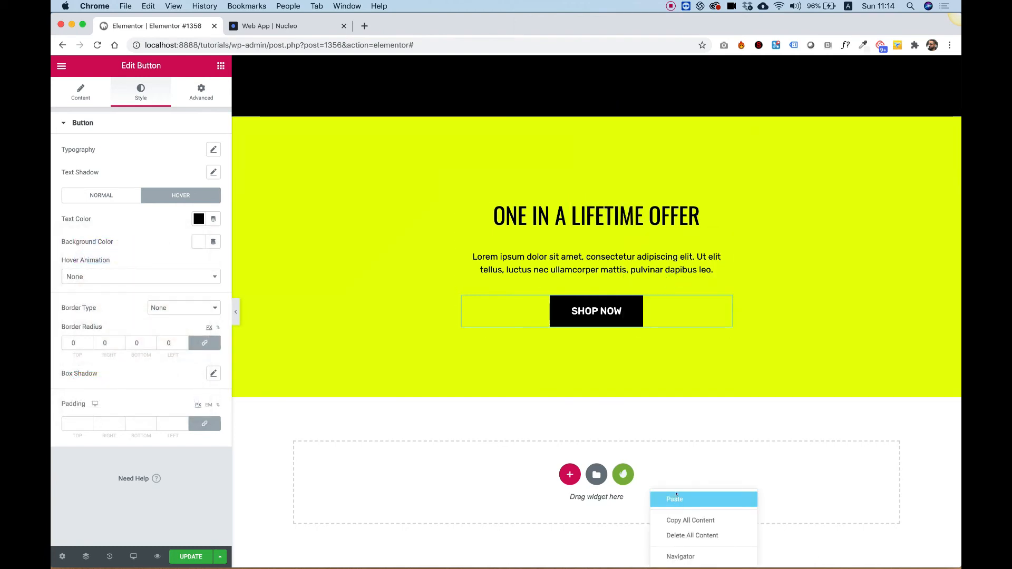
left_click(674, 498)
- Change the pasted heading's text to STAY IN TOUCH
triple_click(134, 242)
type("ST")
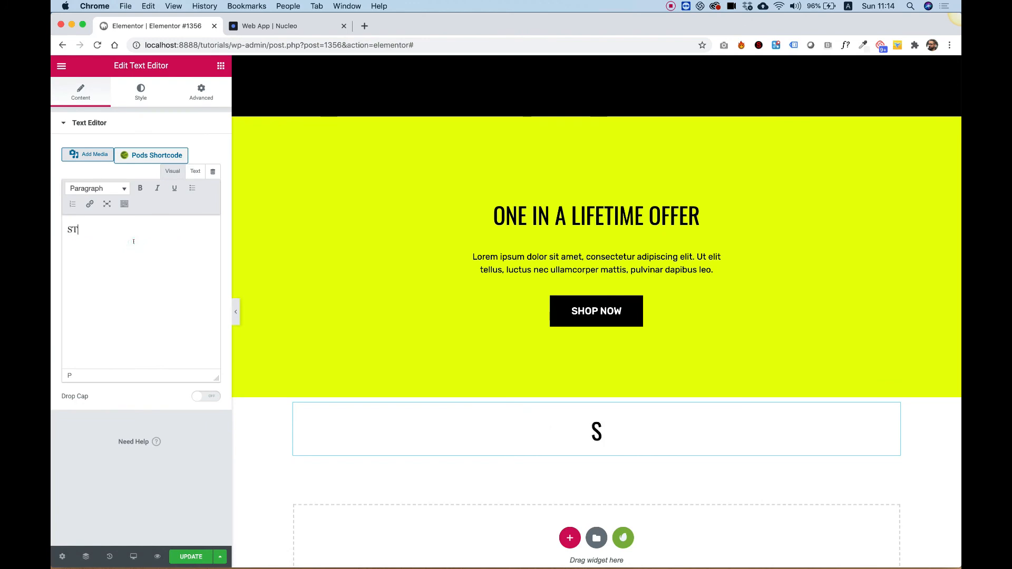
type("AY IN TO")
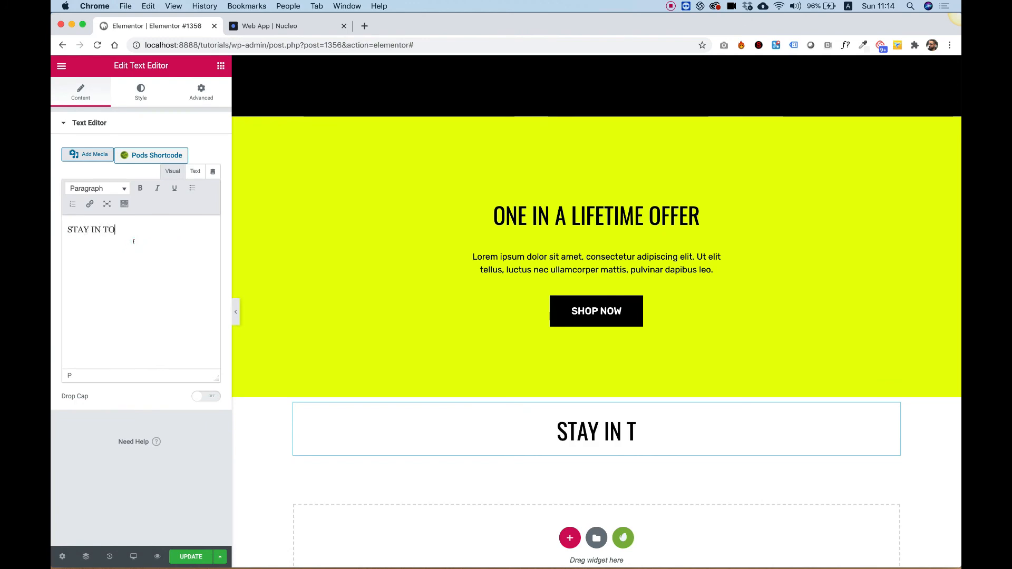
type("UCH")
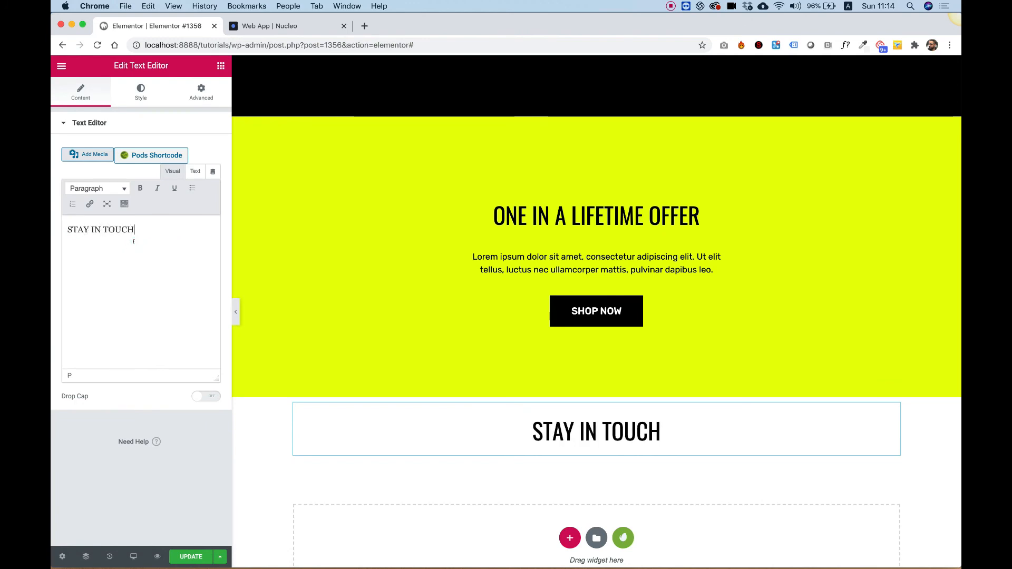
- Set the STAY IN TOUCH section's top and bottom padding to 120 px
right_click(254, 427)
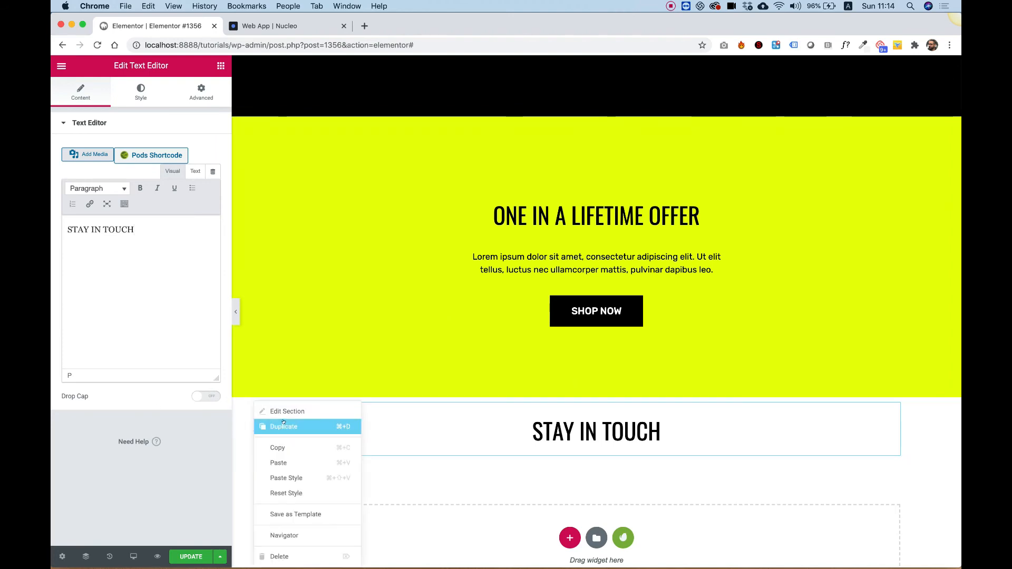
left_click(289, 411)
left_click(203, 100)
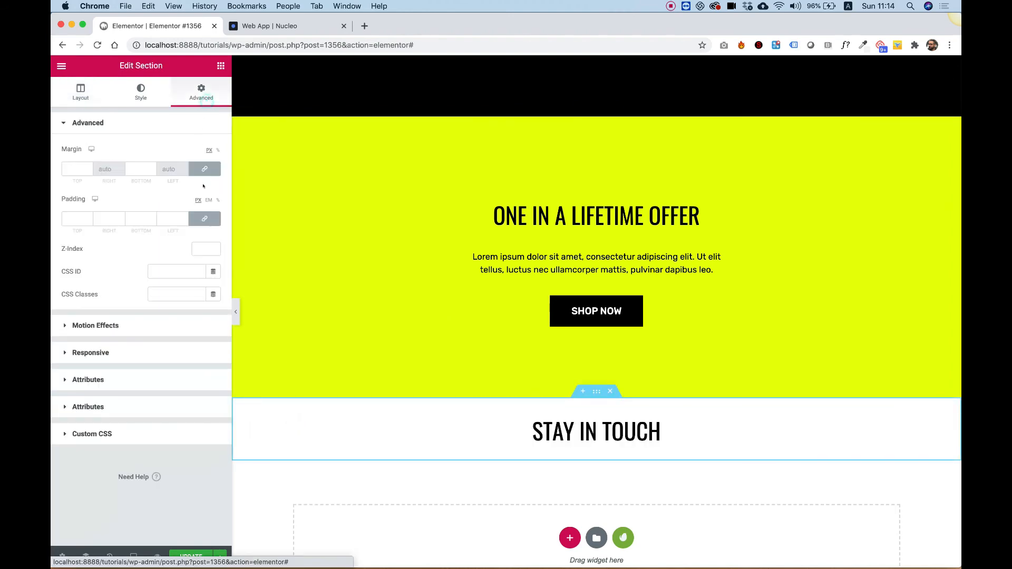
left_click(211, 215)
type("120")
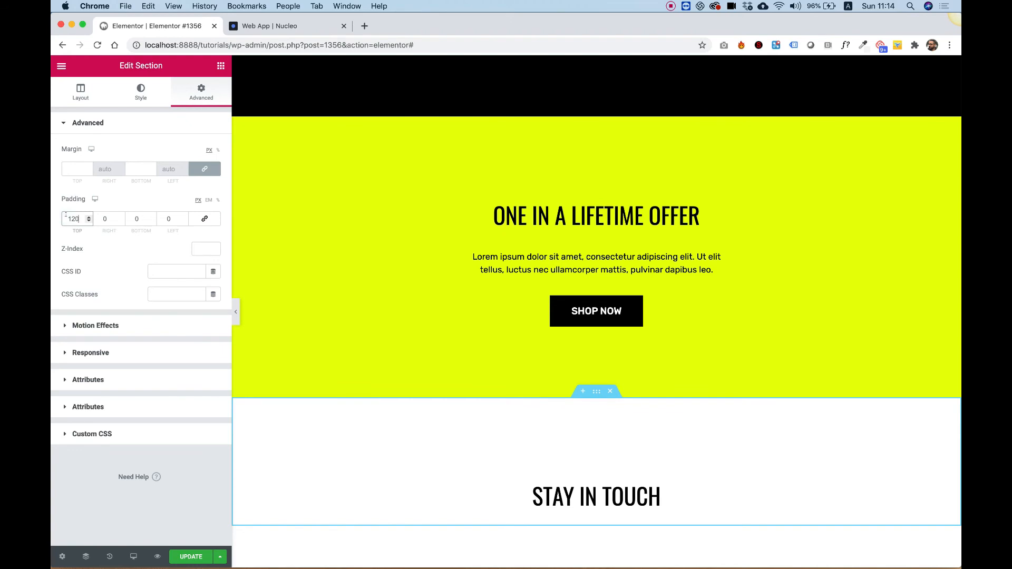
key("Tab")
type("120")
key("super+z")
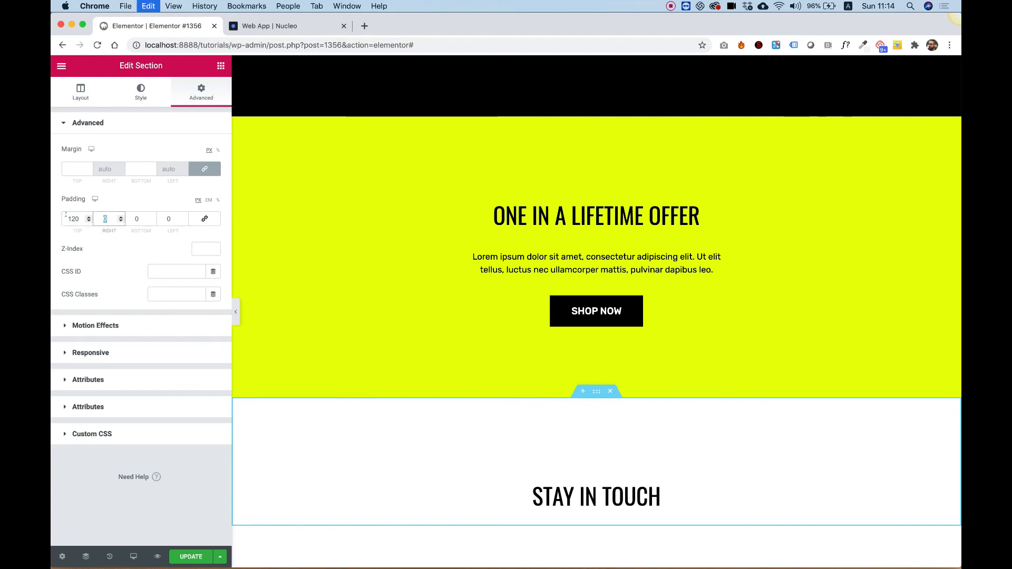
type("120")
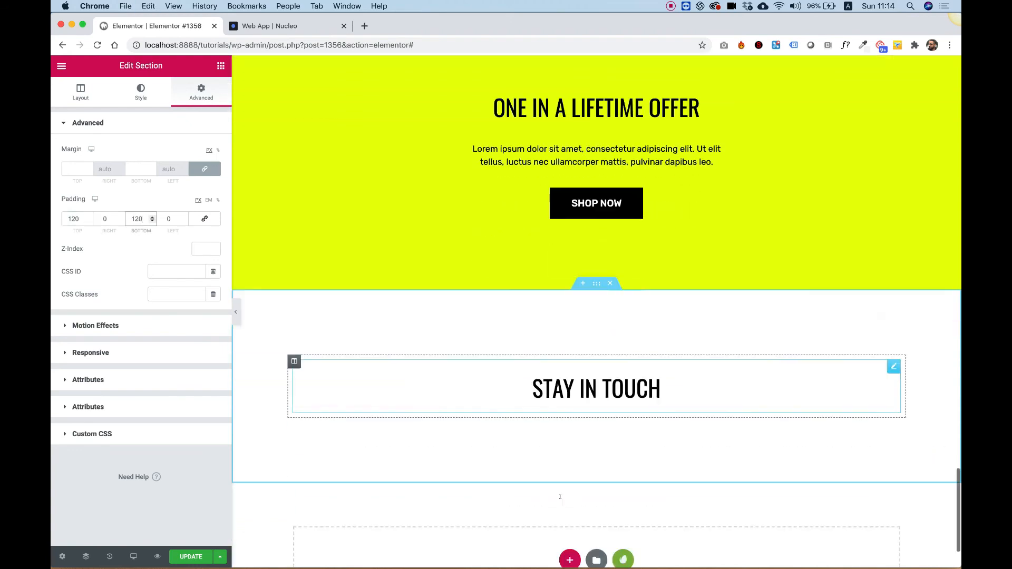
- Add a Social Icons widget below the STAY IN TOUCH heading
scroll(372, 110, "up", 2)
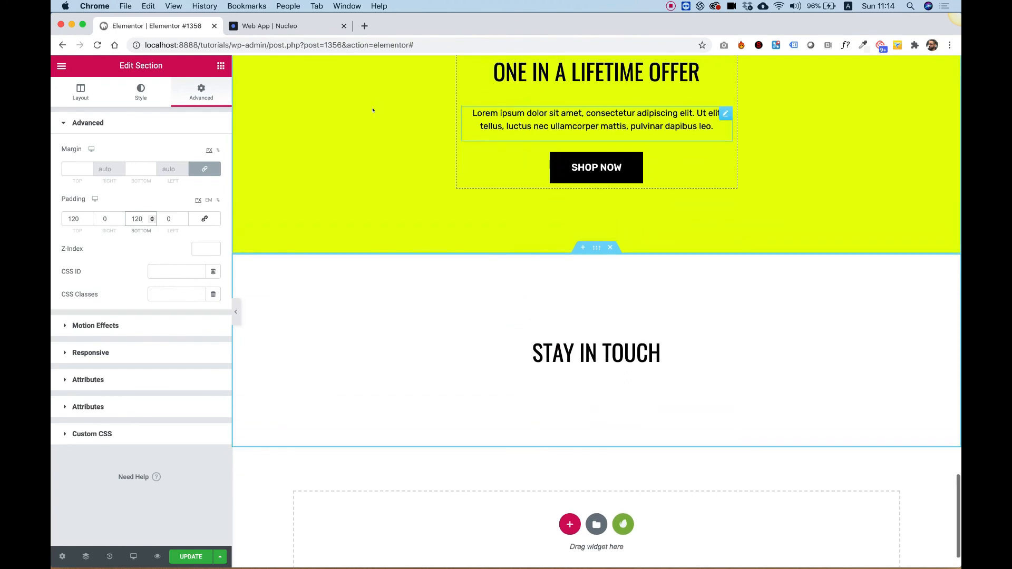
scroll(470, 248, "down", 2)
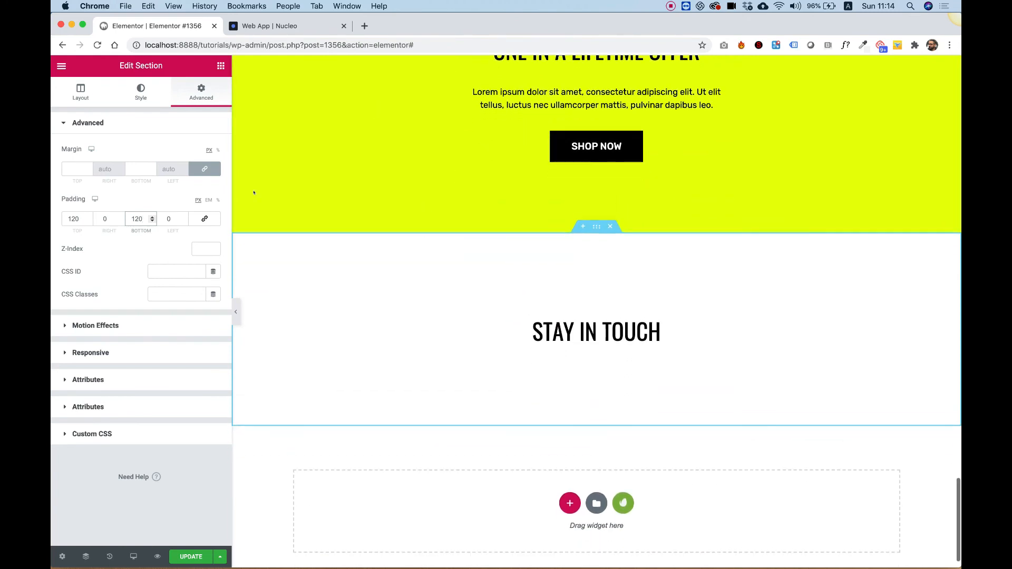
left_click(219, 64)
type("social")
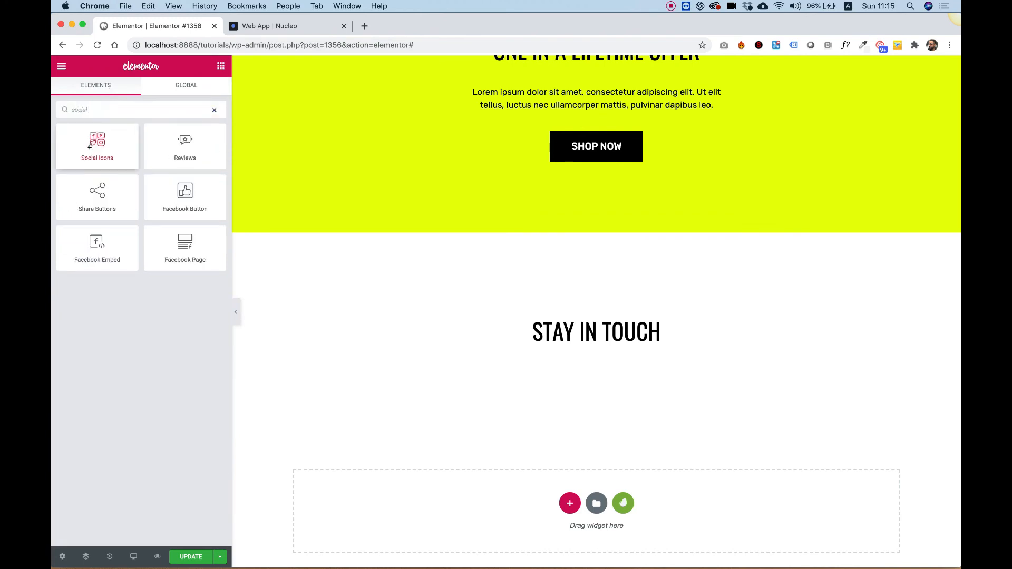
left_click_drag(90, 147, 596, 339)
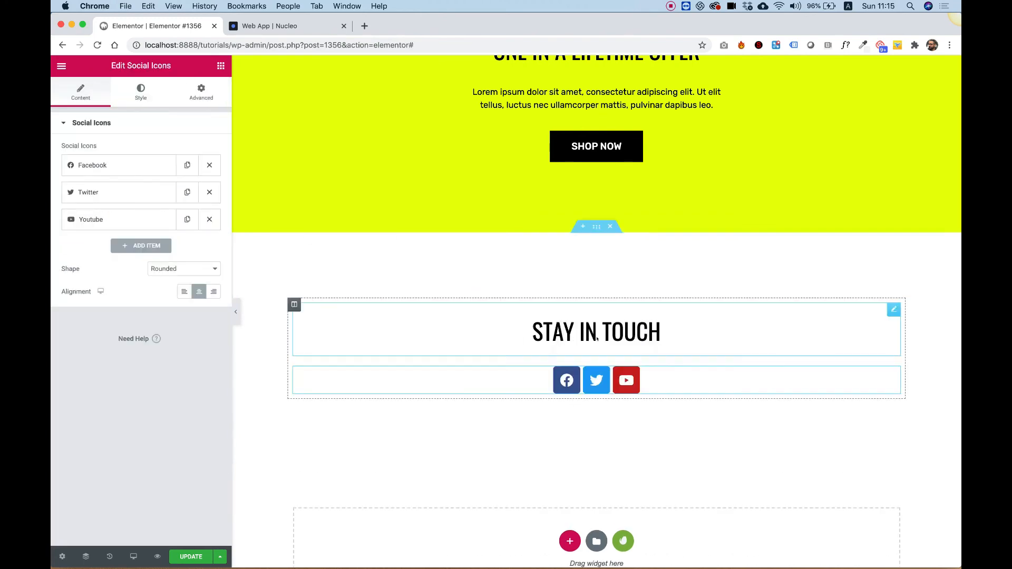
- Set the social icons' shape to Circle and their spacing to 22
left_click(179, 268)
left_click(159, 286)
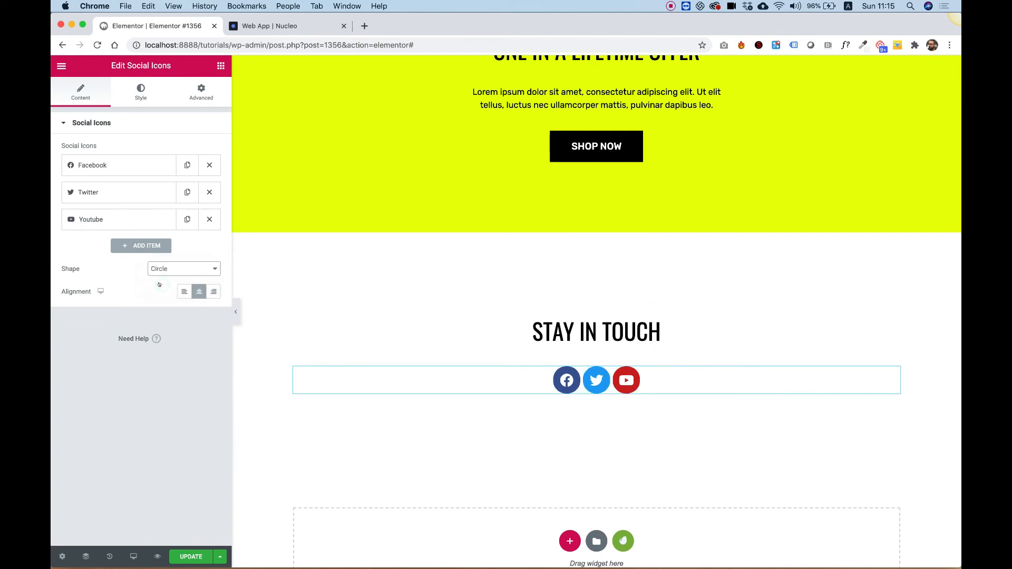
left_click(140, 93)
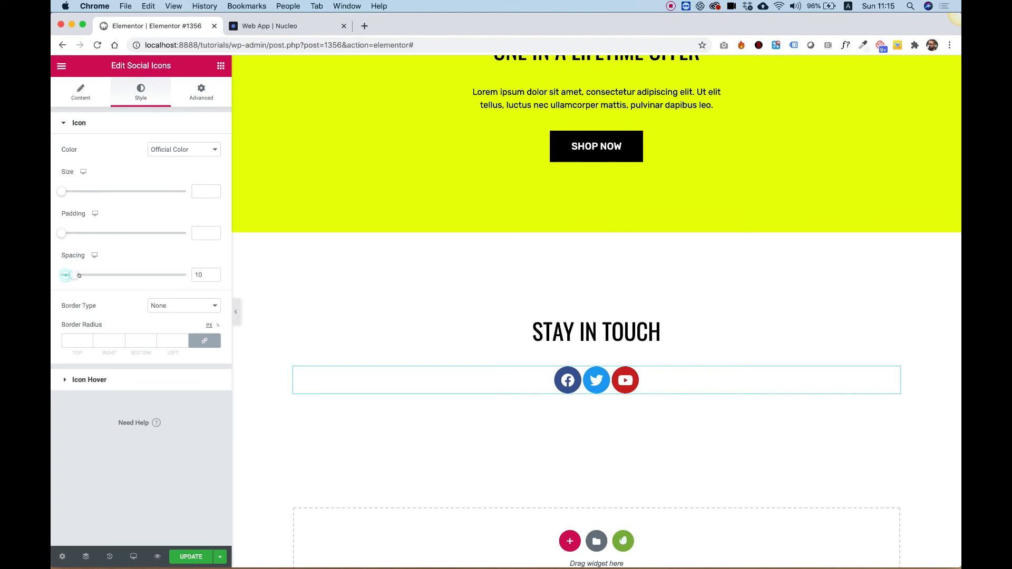
left_click_drag(78, 275, 85, 275)
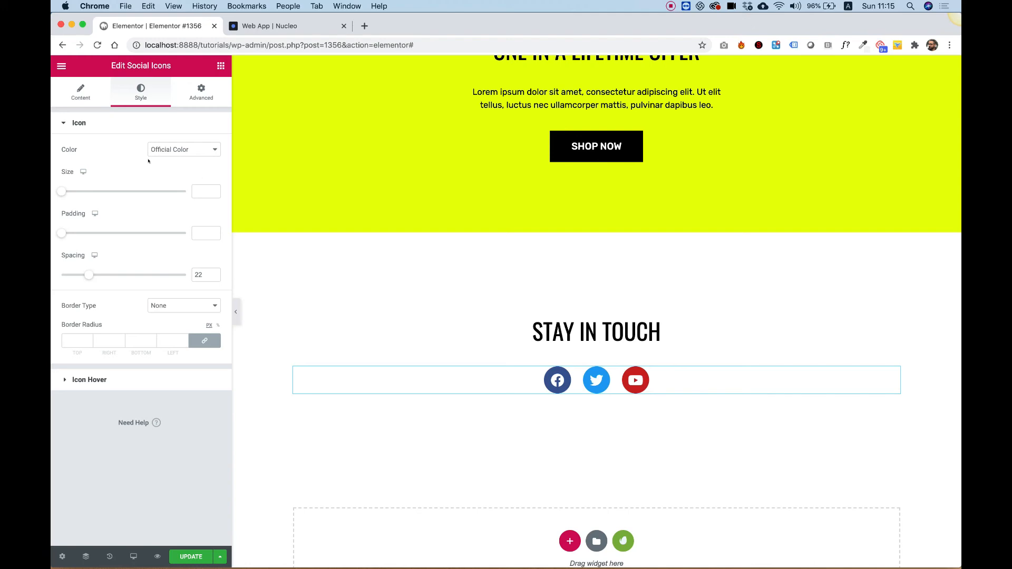
- Set the social icons' color to Custom with a black primary color and yellow secondary color
left_click(166, 149)
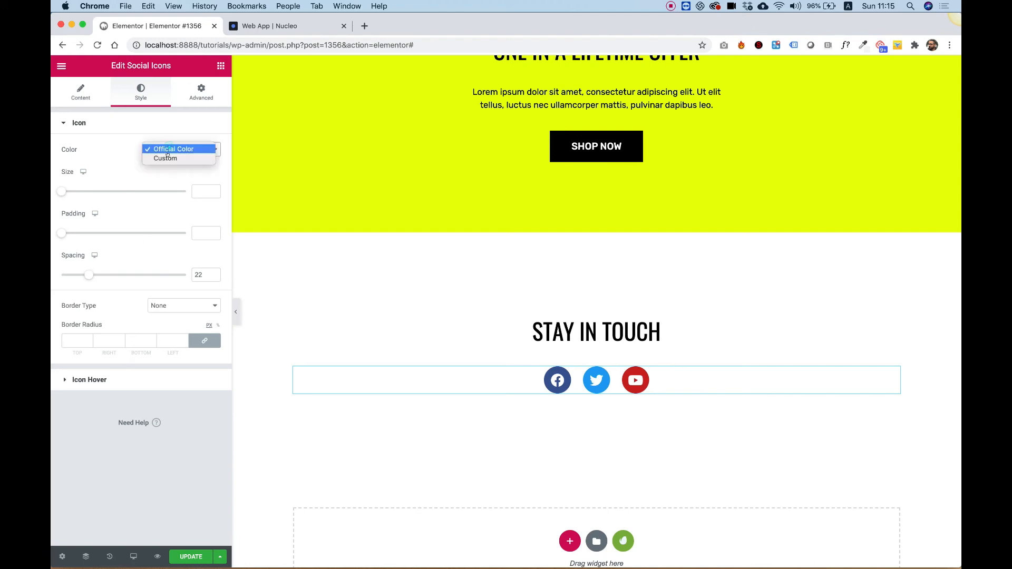
left_click(169, 157)
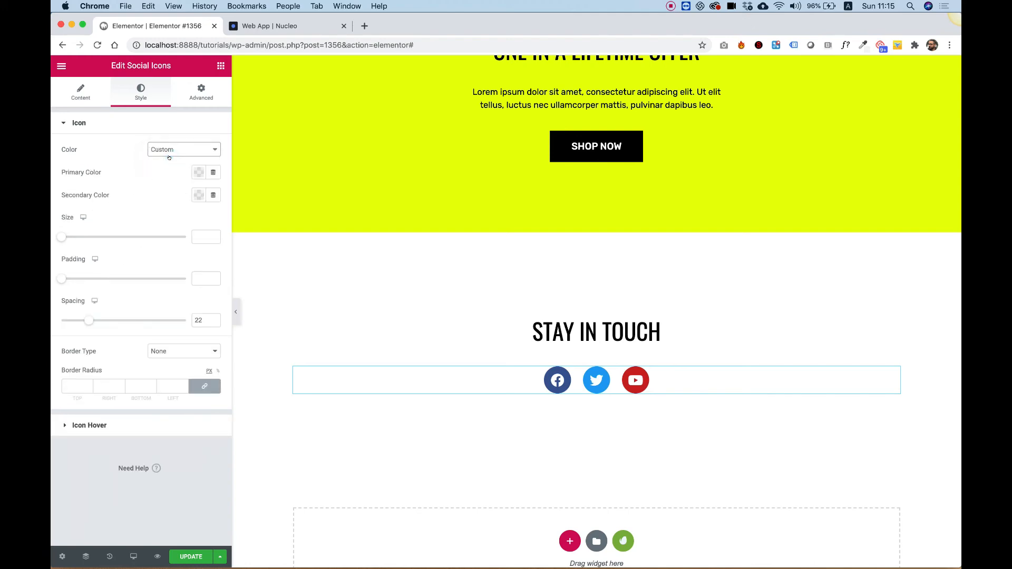
left_click(196, 173)
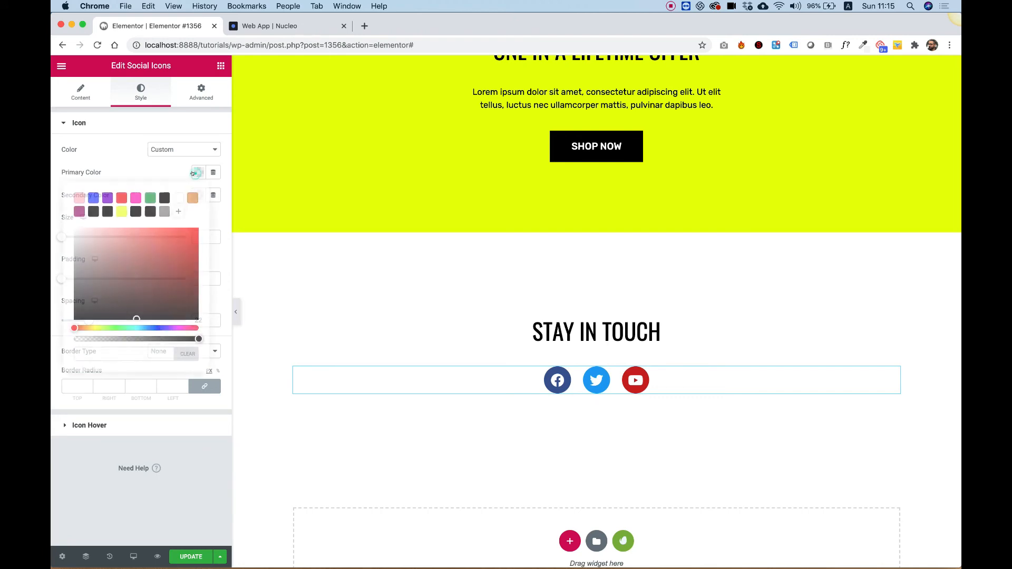
left_click(135, 211)
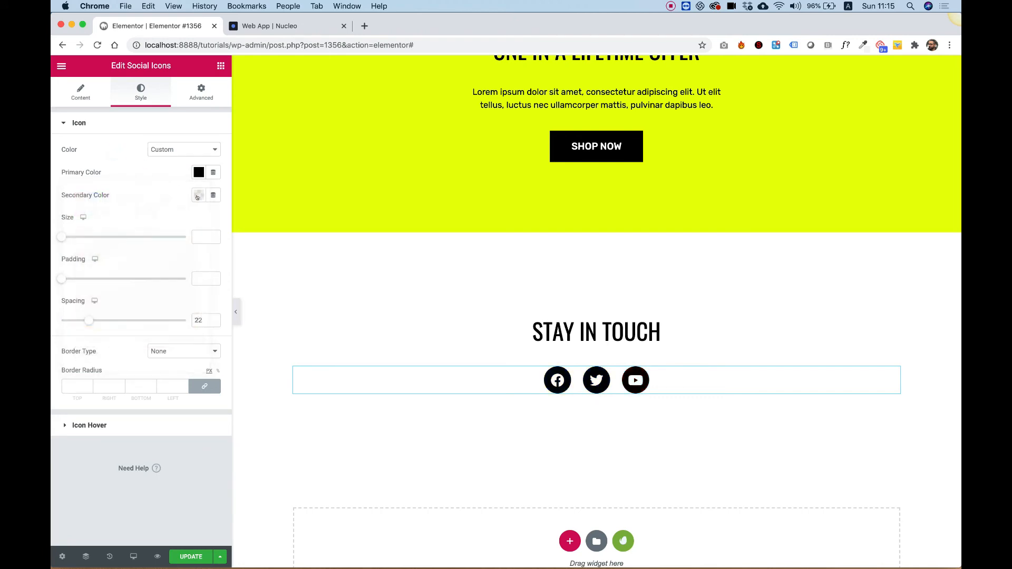
left_click(197, 196)
left_click(121, 234)
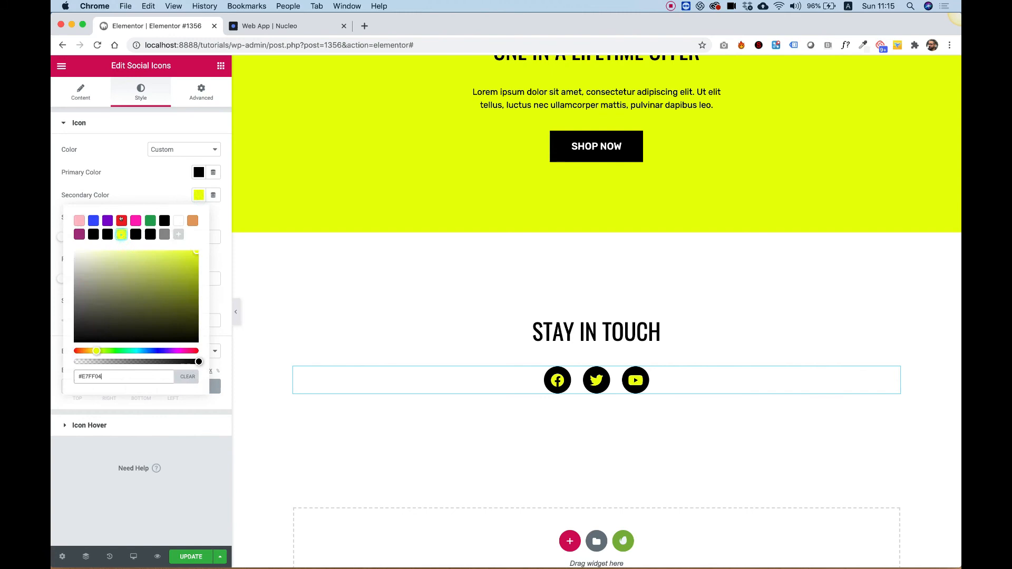
left_click(126, 174)
scroll(581, 232, "up", 2)
scroll(582, 232, "down", 3)
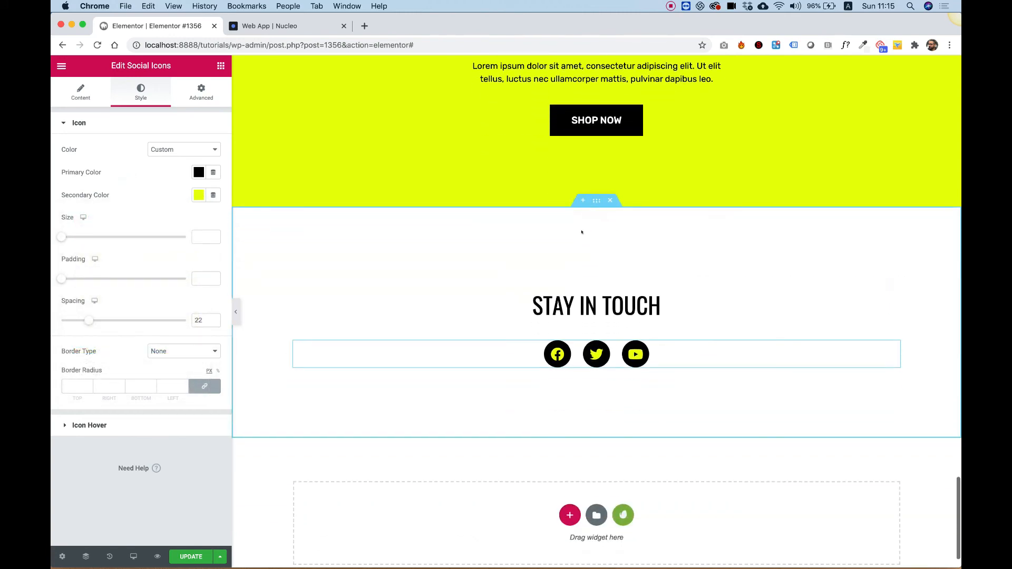
left_click(220, 65)
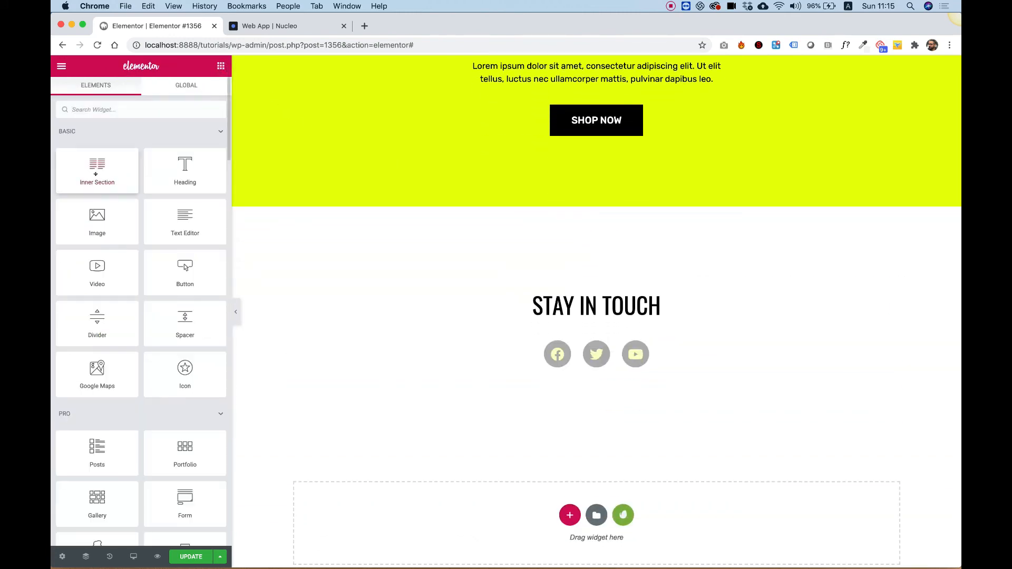
scroll(613, 108, "up", 7)
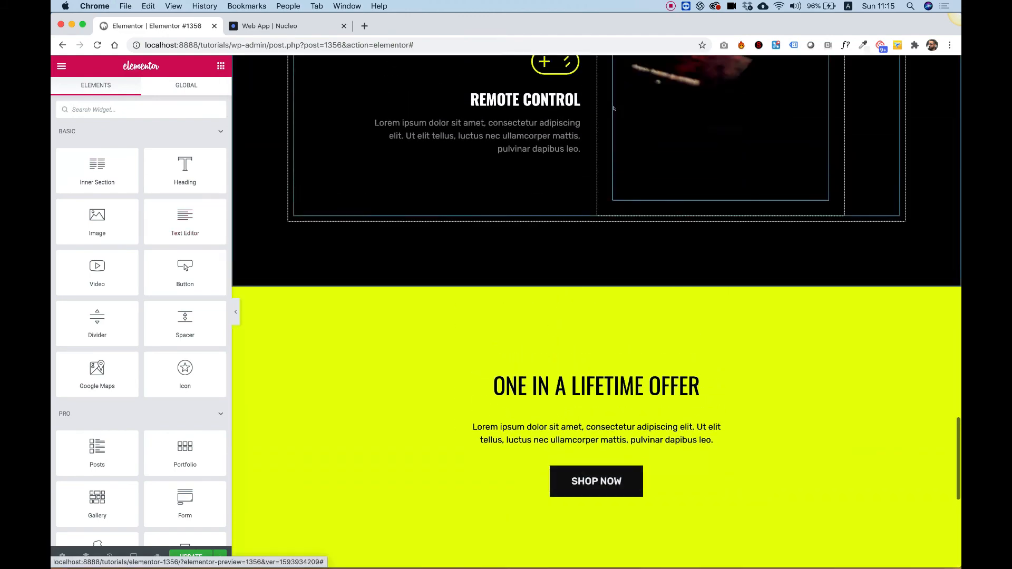
scroll(613, 108, "up", 20)
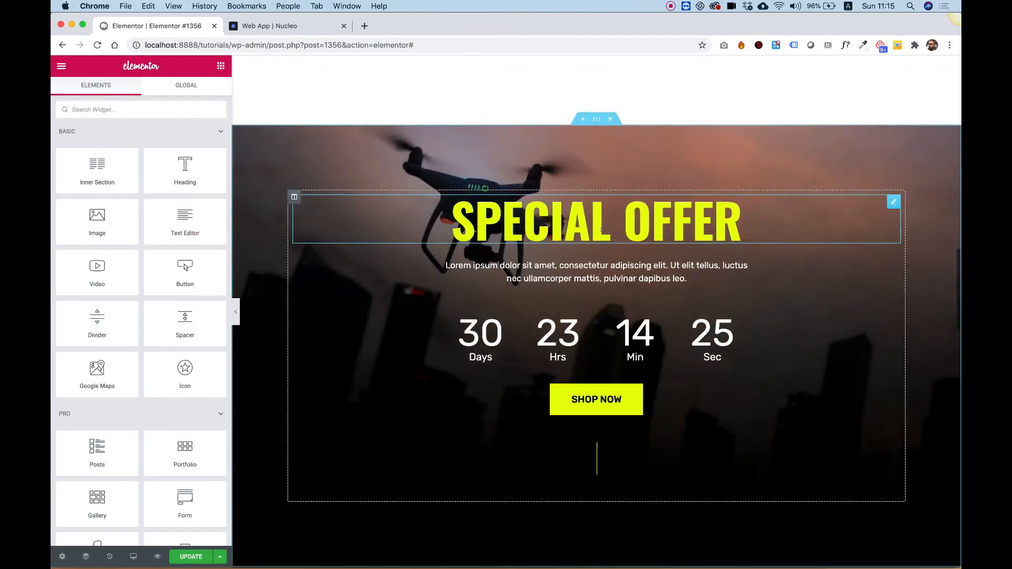
- Copy the paragraph text widget from the SHOP NOW section and paste it below the social icons in STAY IN TOUCH
scroll(601, 229, "up", 10)
right_click(590, 320)
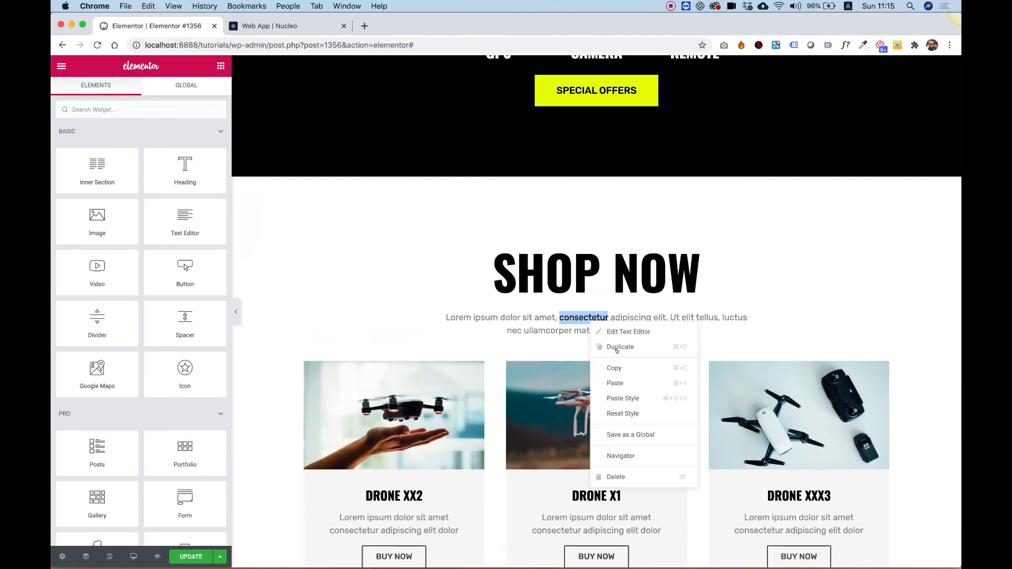
left_click(625, 369)
scroll(626, 369, "down", 20)
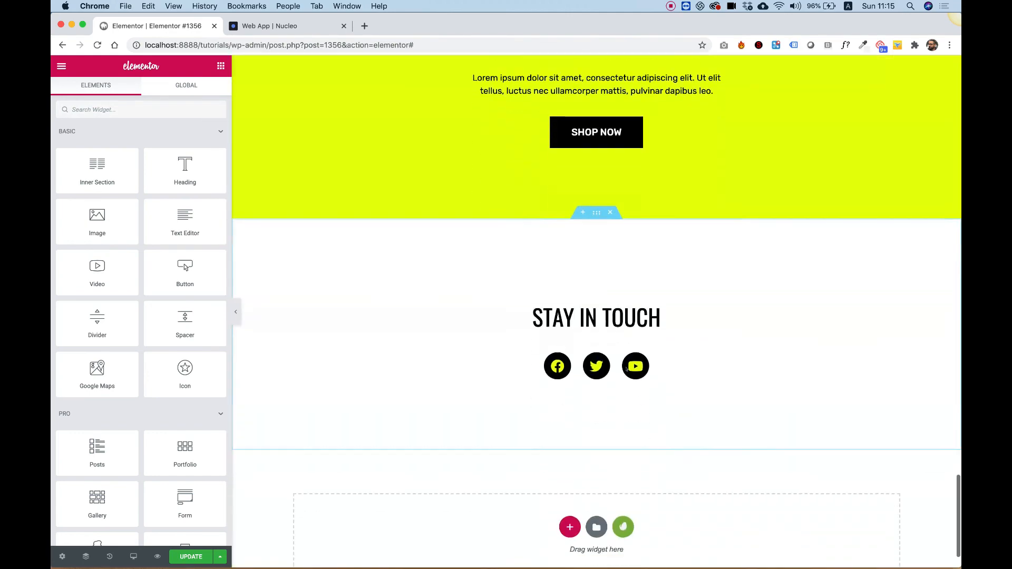
scroll(626, 369, "down", 2)
right_click(622, 334)
left_click(648, 392)
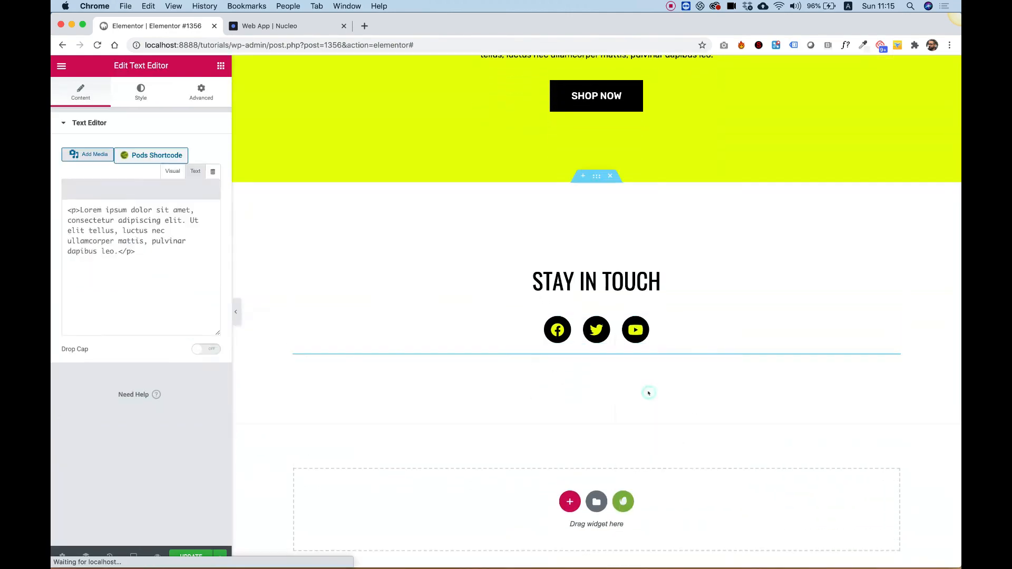
- Shorten the pasted paragraph to "Lorem ipsum dolor sit amet, consectetur adipiscing elit."
left_click(579, 361)
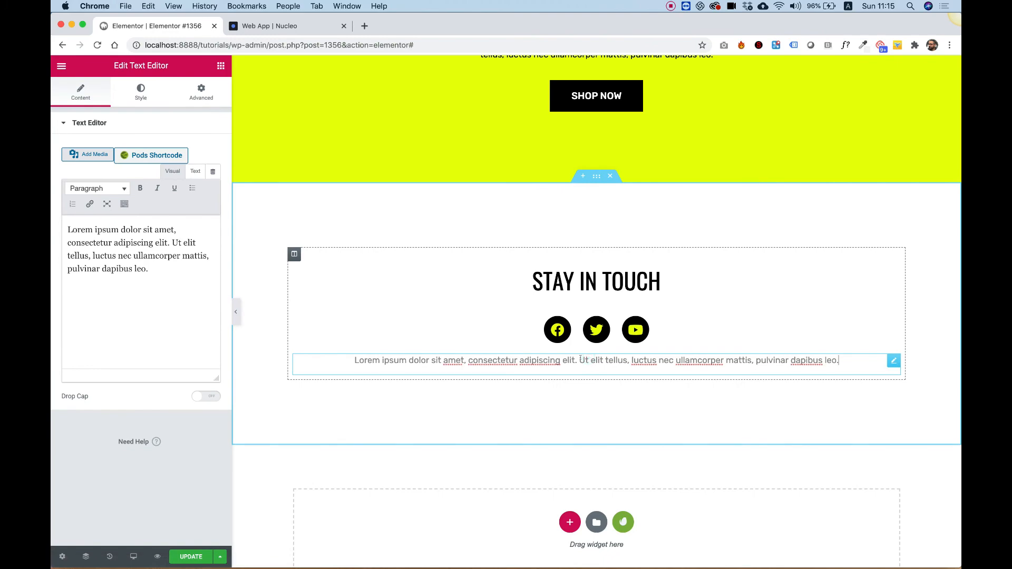
left_click_drag(579, 360, 657, 410)
key("BackSpace")
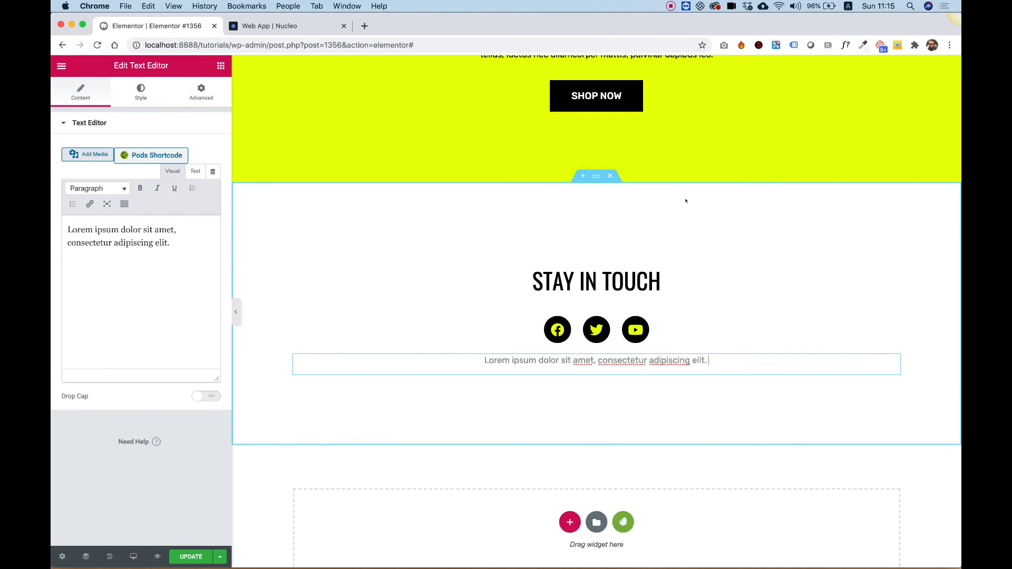
- Scroll through the whole page on desktop to review all sections
scroll(686, 201, "down", 1)
scroll(685, 201, "up", 3)
scroll(686, 201, "down", 3)
scroll(686, 200, "up", 2)
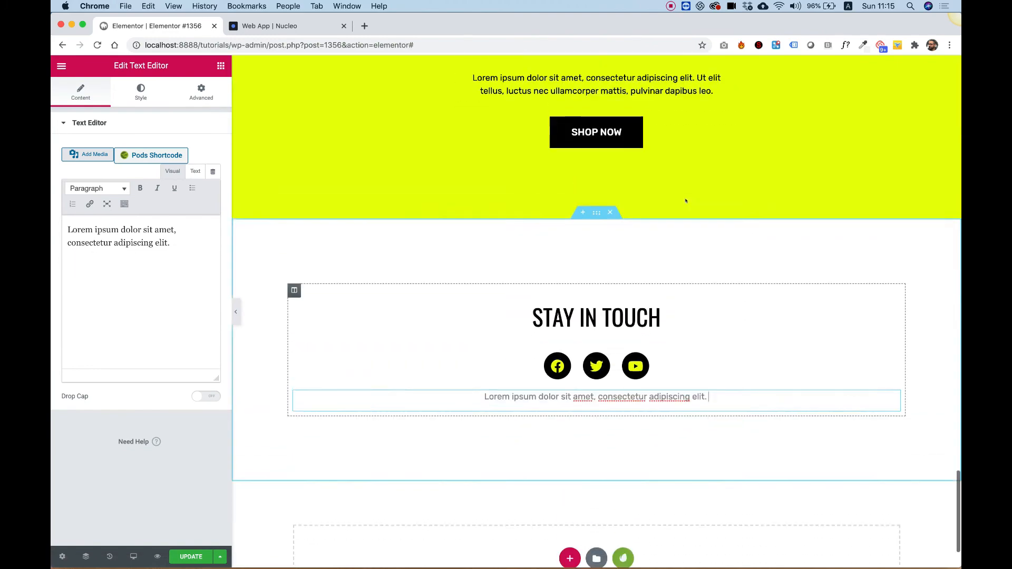
scroll(686, 201, "up", 20)
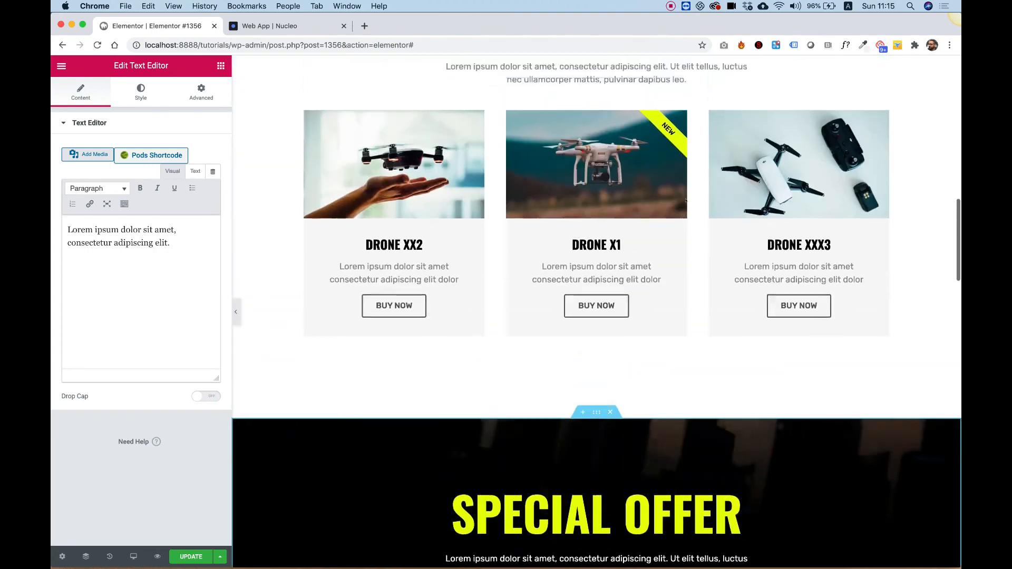
scroll(686, 200, "up", 15)
scroll(686, 201, "down", 7)
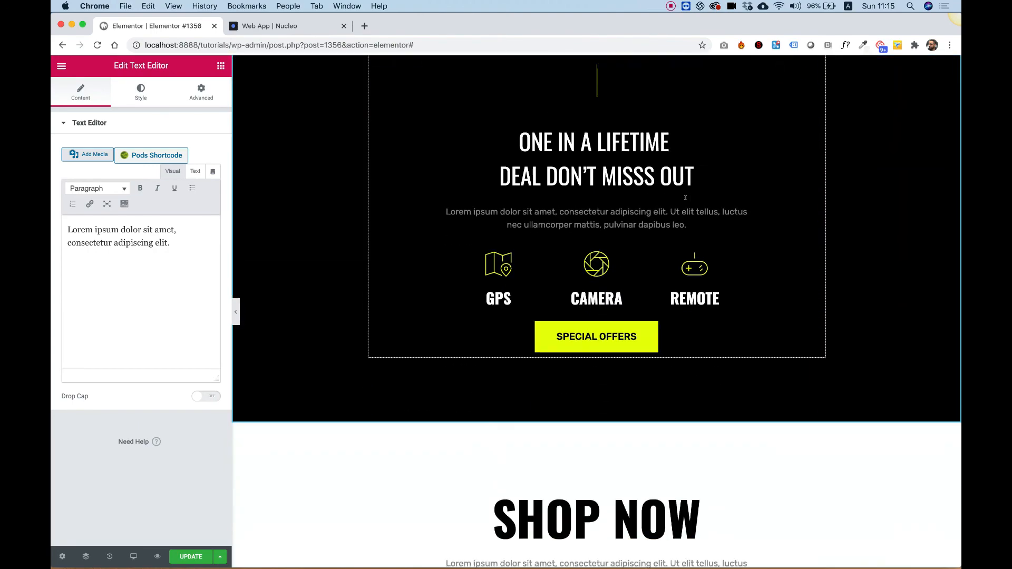
scroll(686, 198, "up", 7)
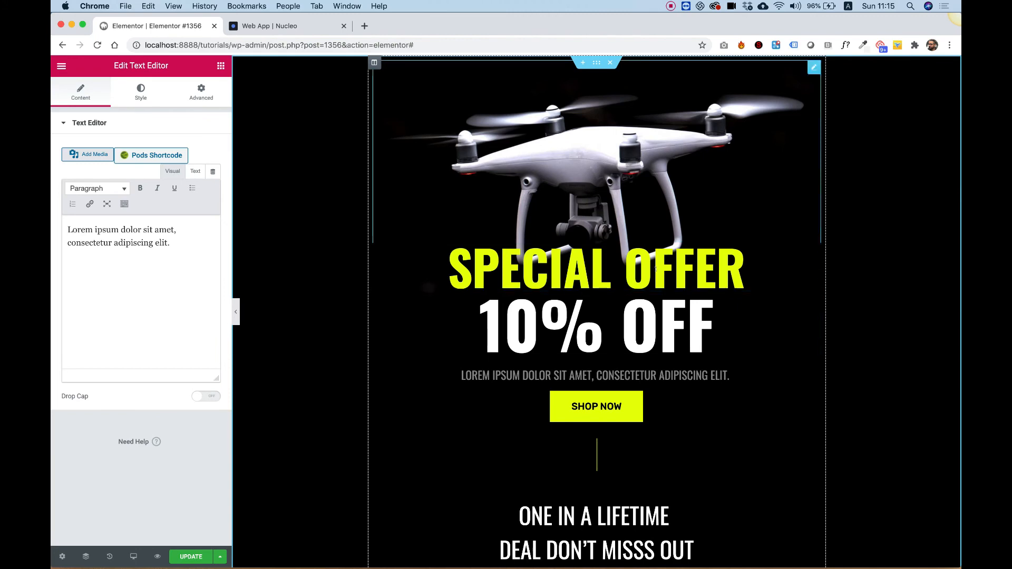
scroll(657, 302, "down", 3)
scroll(657, 302, "down", 15)
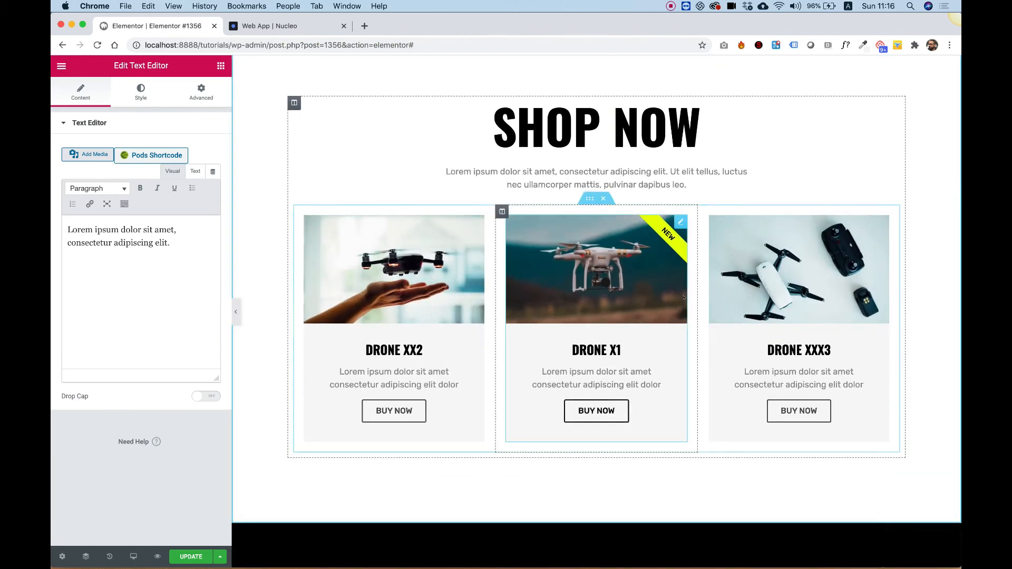
scroll(721, 281, "down", 10)
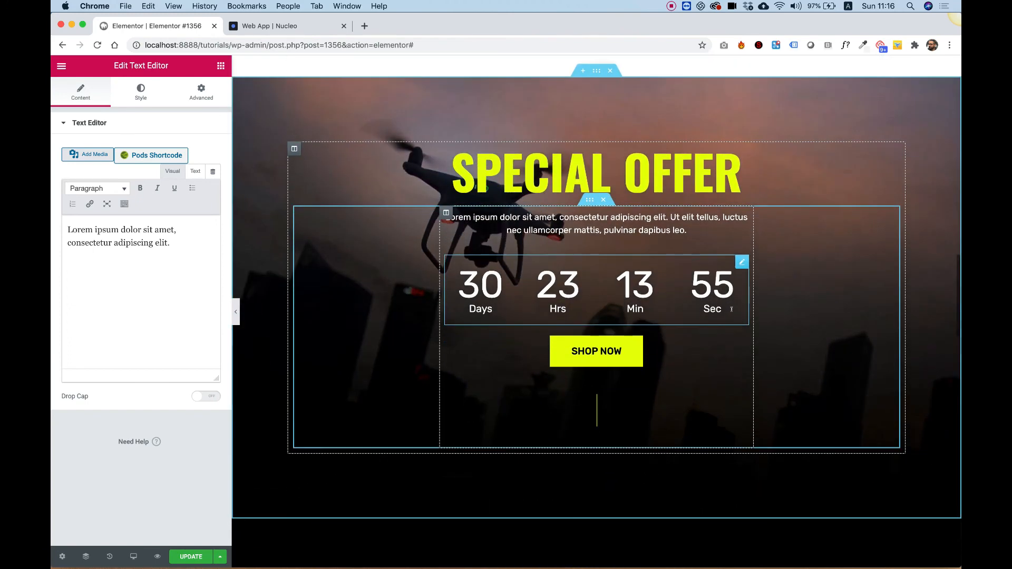
scroll(274, 429, "down", 3)
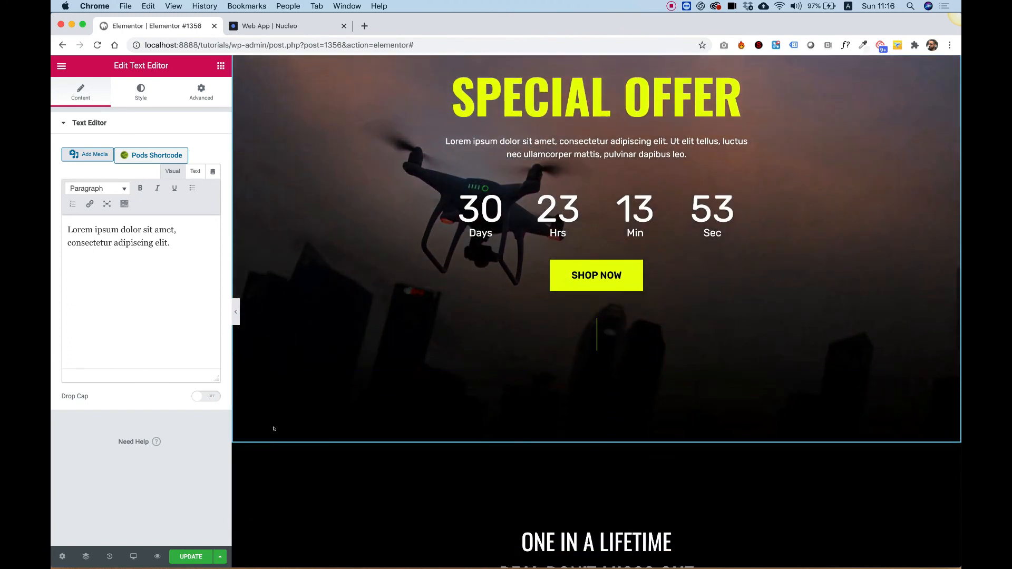
scroll(336, 382, "down", 15)
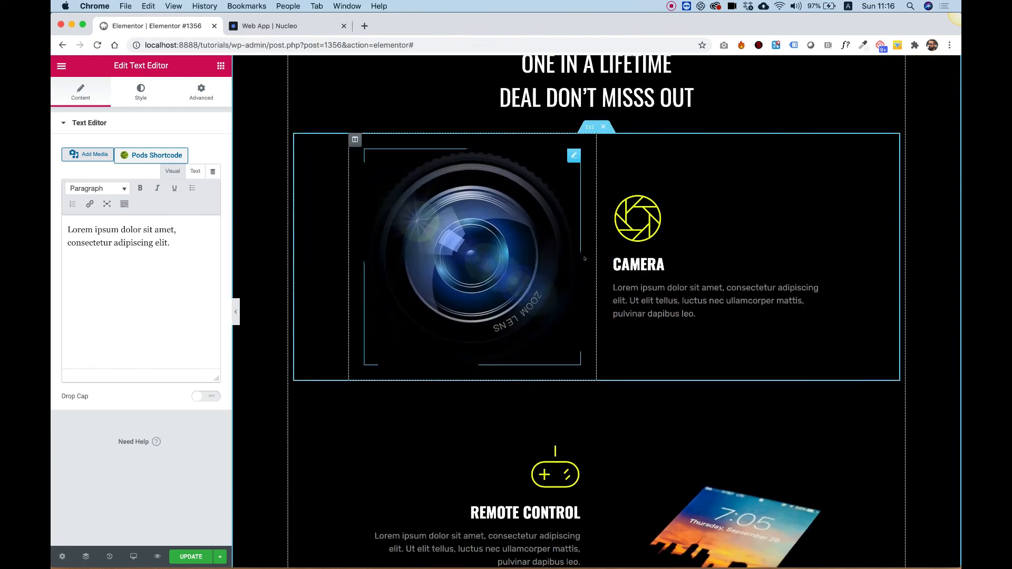
scroll(509, 204, "down", 7)
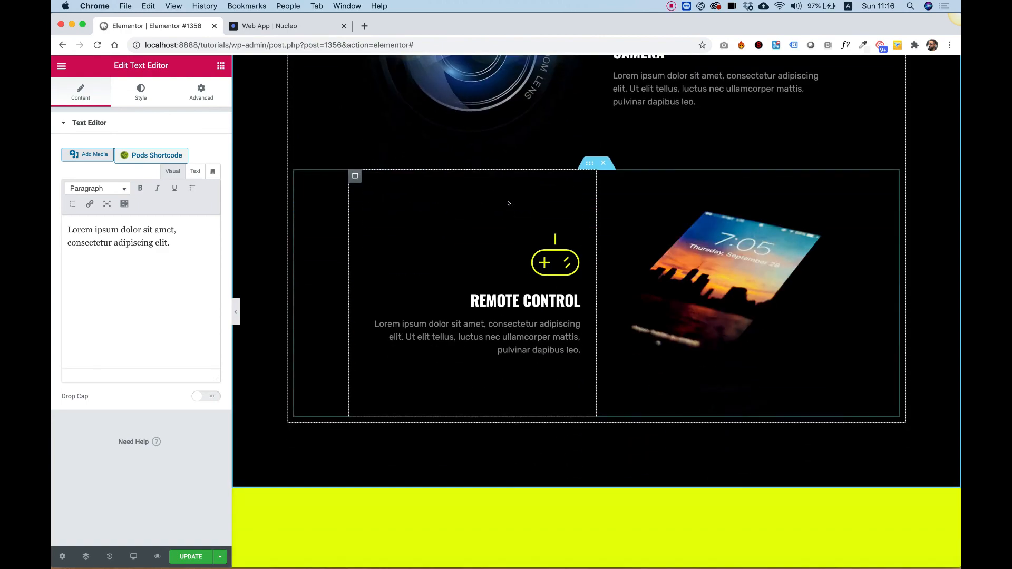
scroll(508, 203, "up", 8)
scroll(509, 203, "down", 19)
scroll(509, 203, "up", 20)
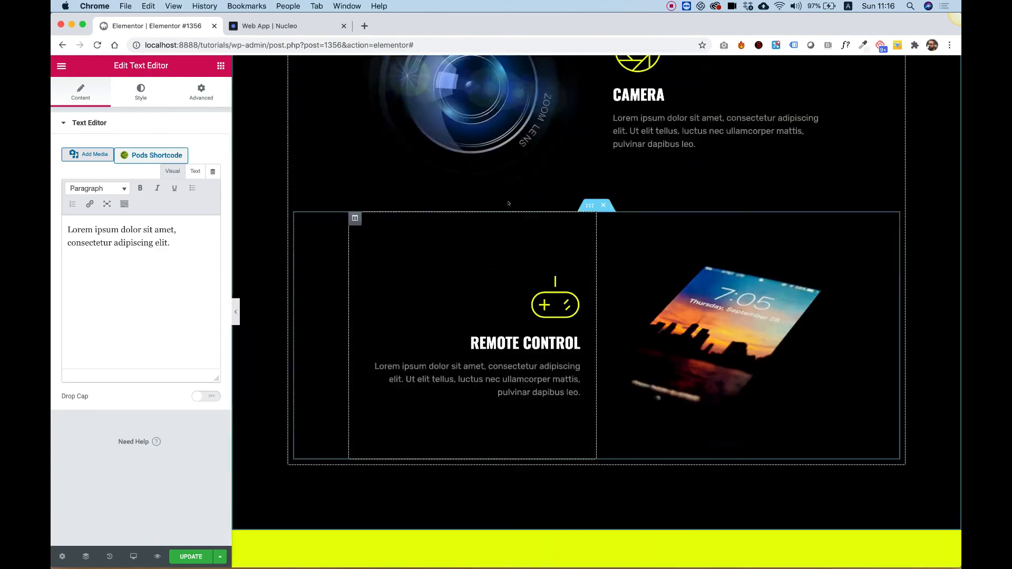
scroll(509, 203, "up", 10)
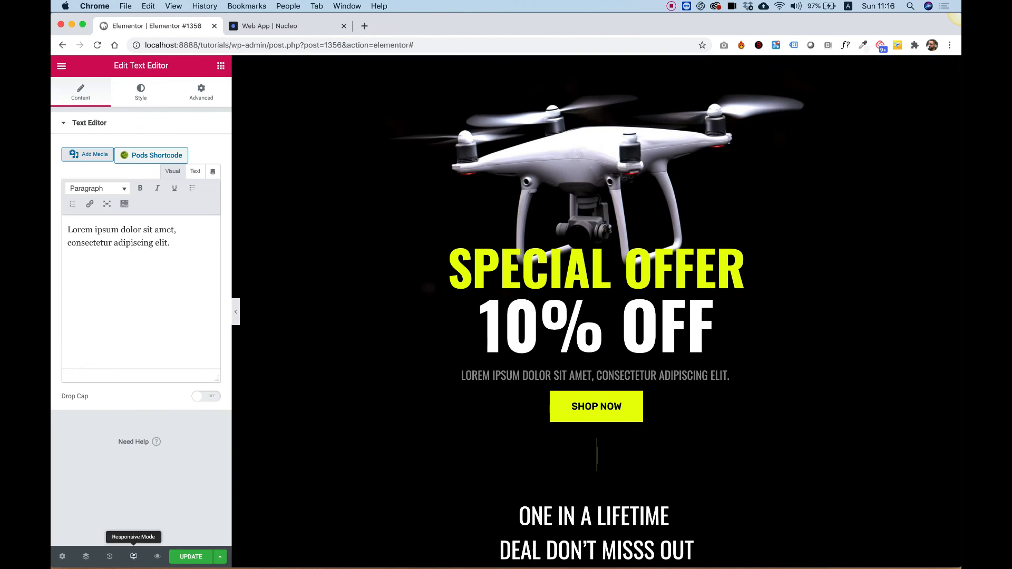
- Switch to Tablet responsive preview and review each section of the page
left_click(133, 556)
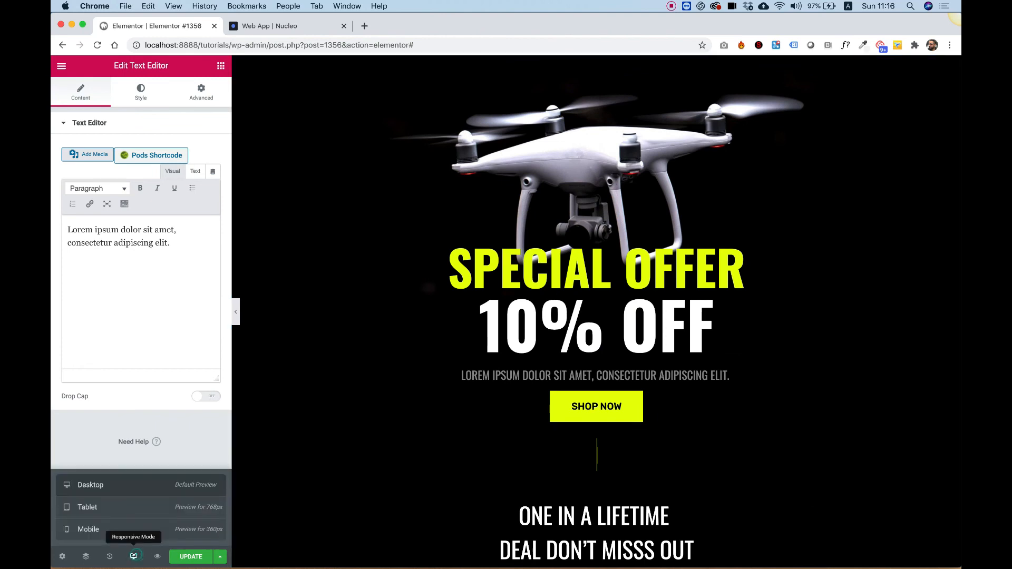
left_click(127, 507)
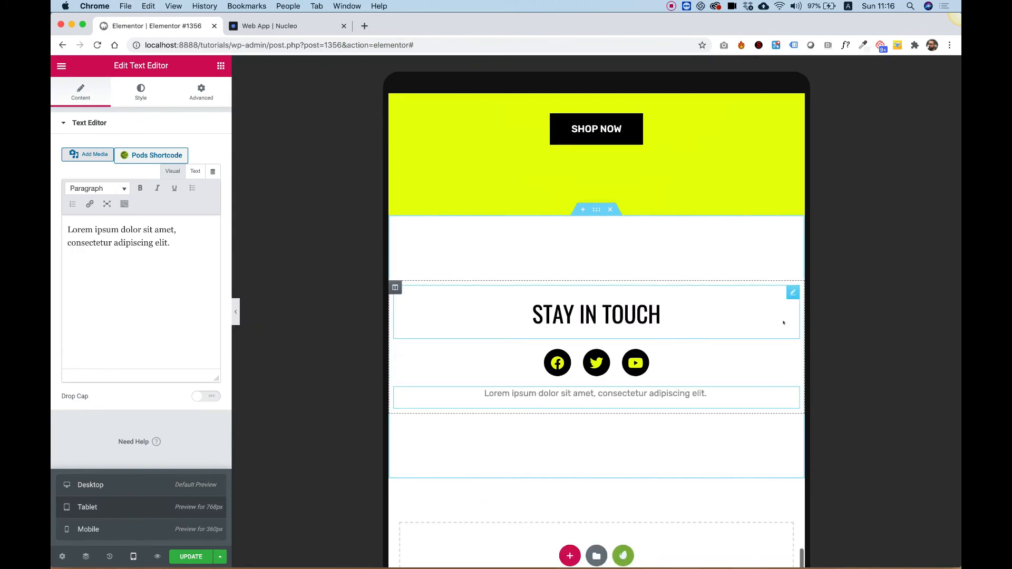
scroll(783, 323, "up", 20)
scroll(783, 323, "up", 10)
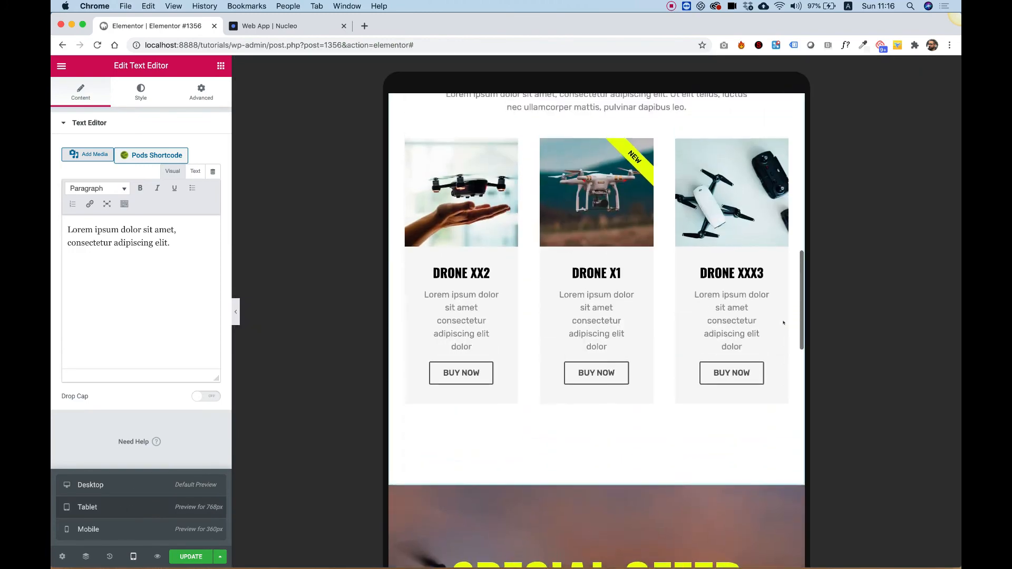
scroll(783, 323, "down", 15)
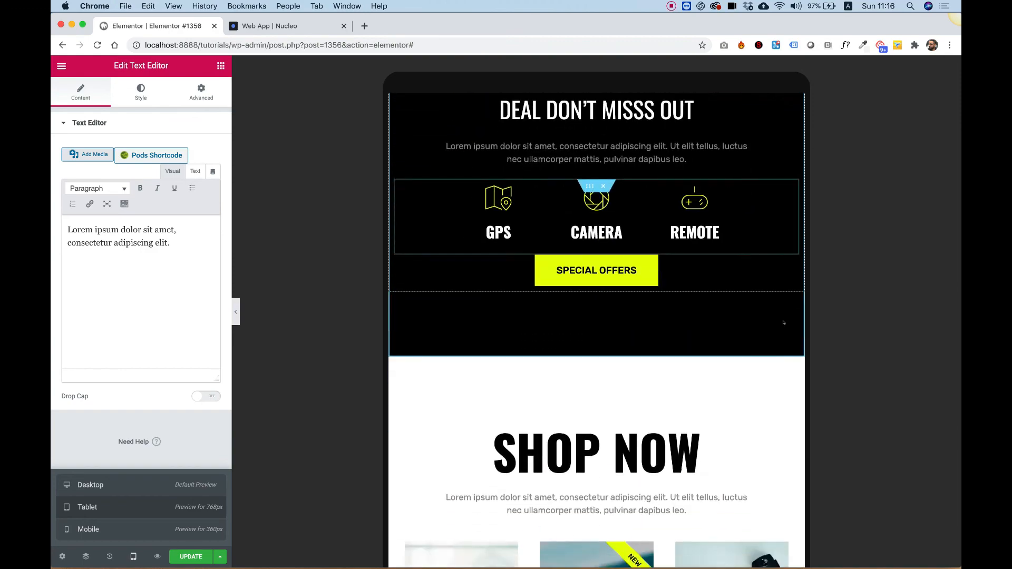
scroll(783, 323, "down", 10)
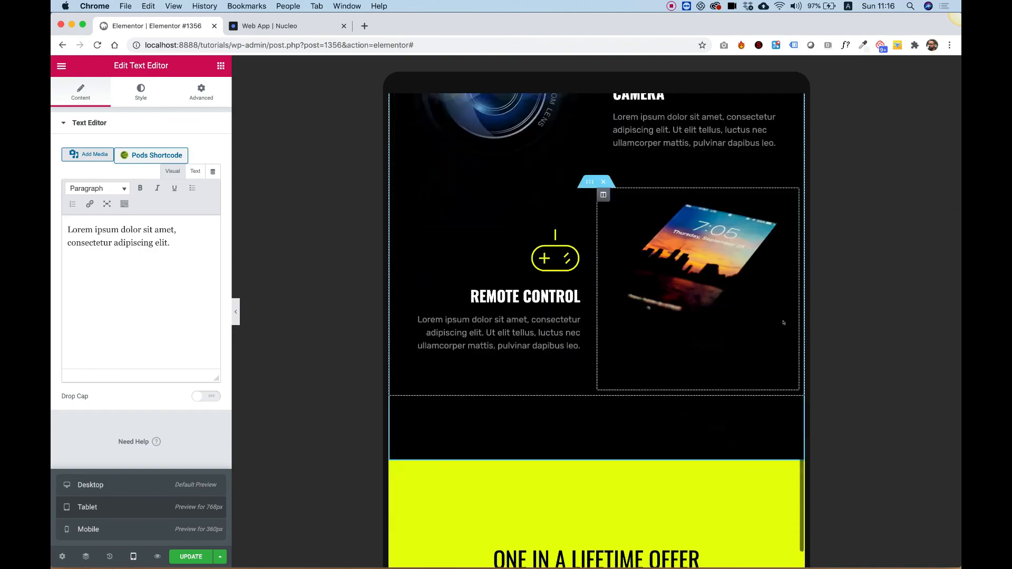
scroll(783, 323, "up", 5)
scroll(784, 322, "up", 10)
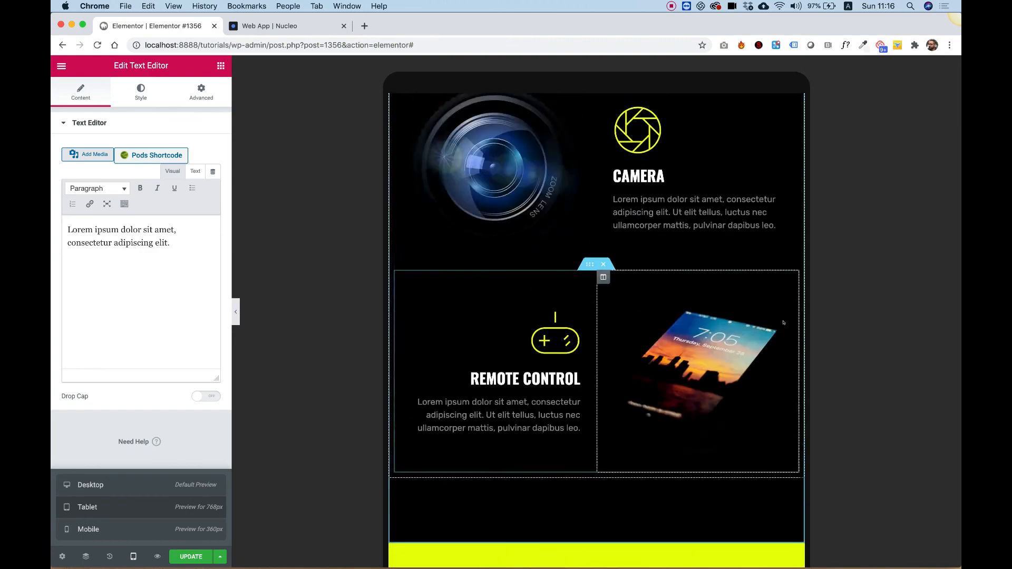
scroll(784, 322, "down", 5)
scroll(783, 323, "up", 5)
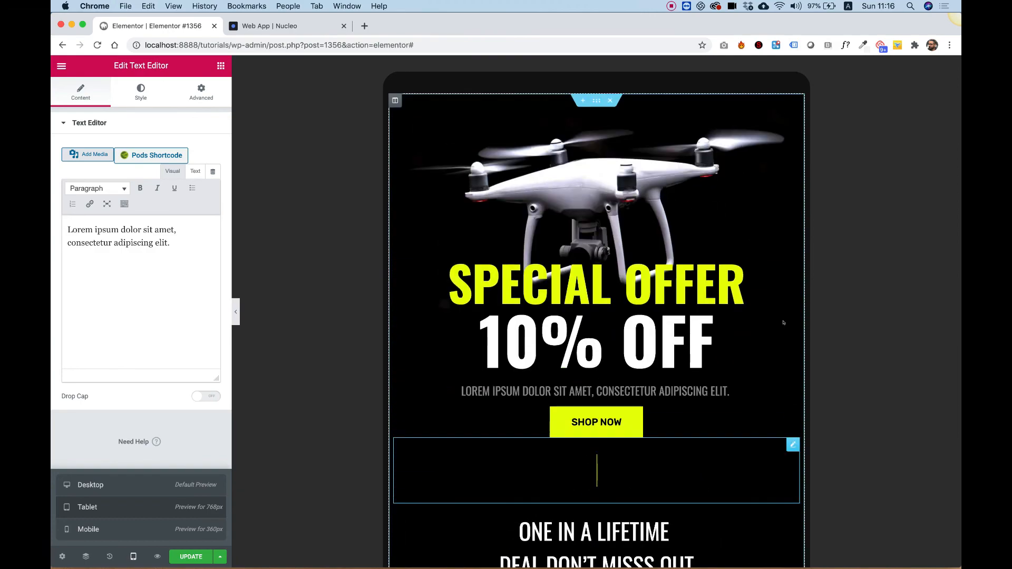
scroll(783, 322, "down", 8)
scroll(783, 322, "down", 10)
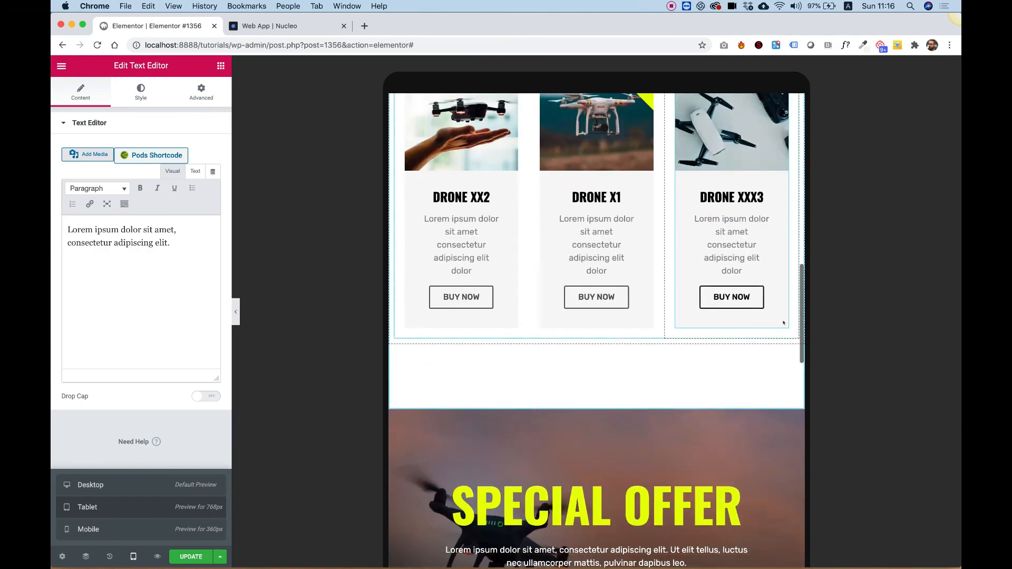
scroll(783, 322, "down", 5)
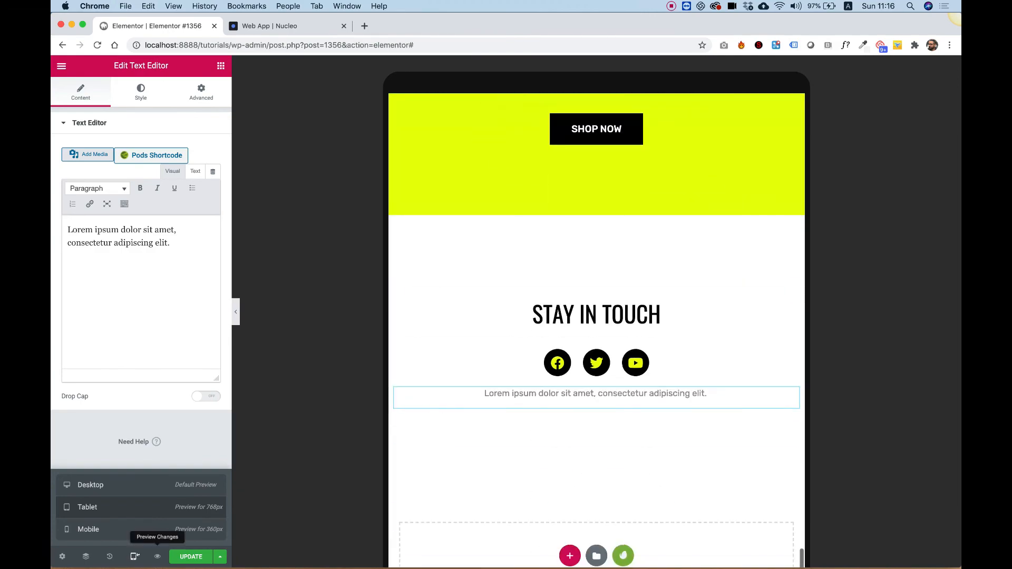
- Switch the editor to Mobile responsive preview
left_click(89, 528)
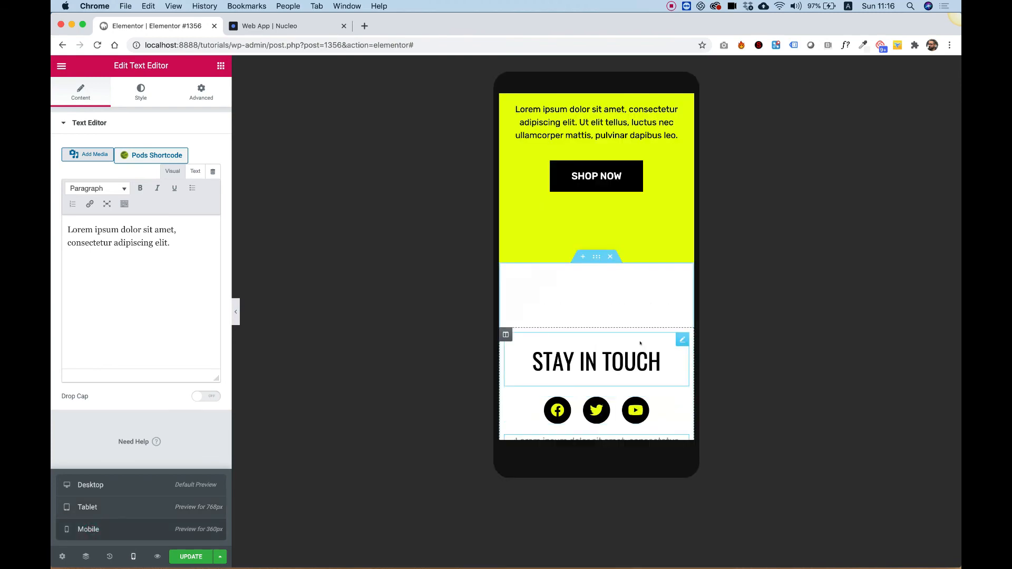
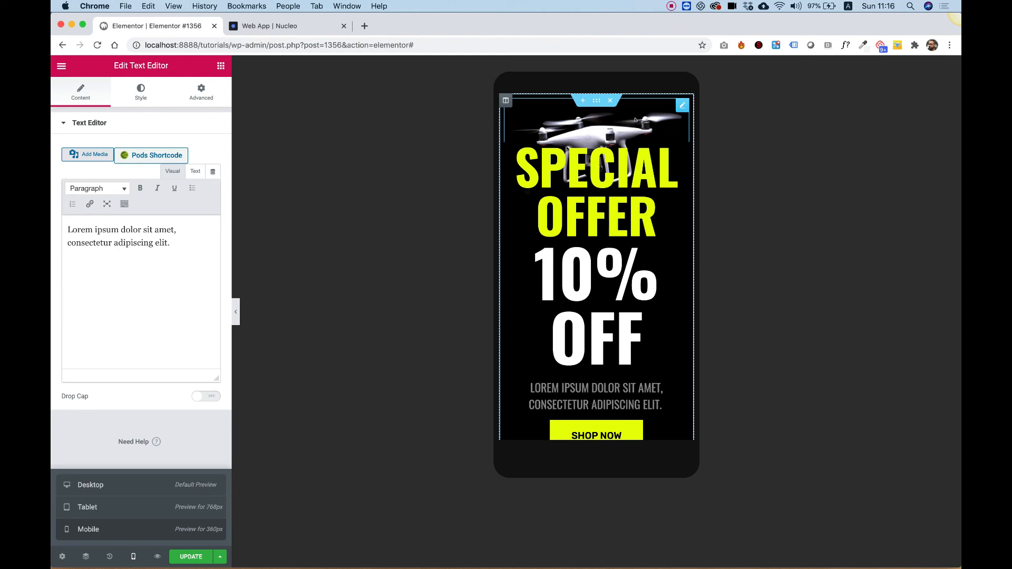
- Reset the hero drone image's mobile margin to 0 on all sides
left_click(635, 120)
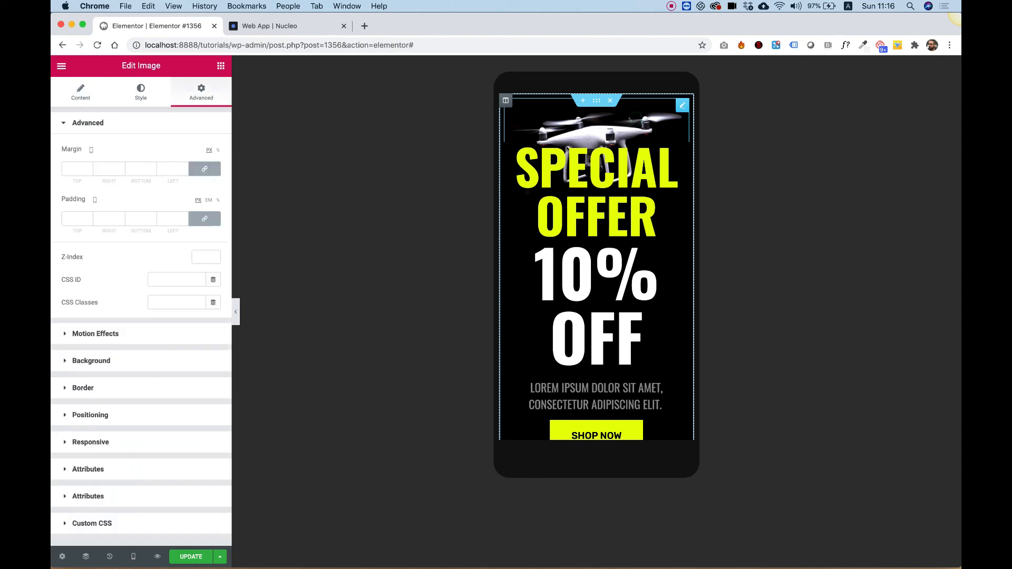
left_click(205, 168)
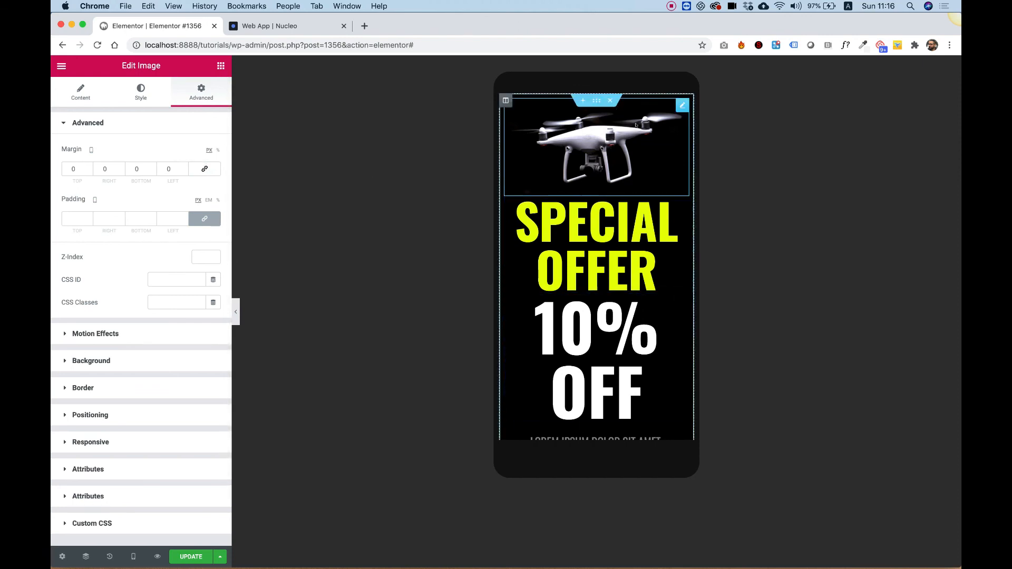
- Set the "SPECIAL OFFER" heading's mobile font size to 34 px
left_click(646, 230)
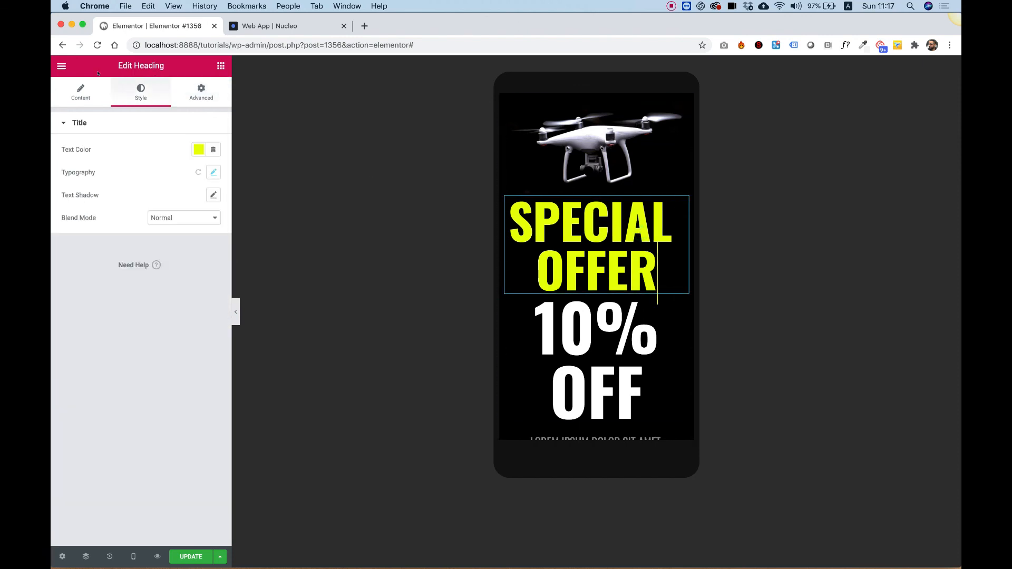
left_click(213, 174)
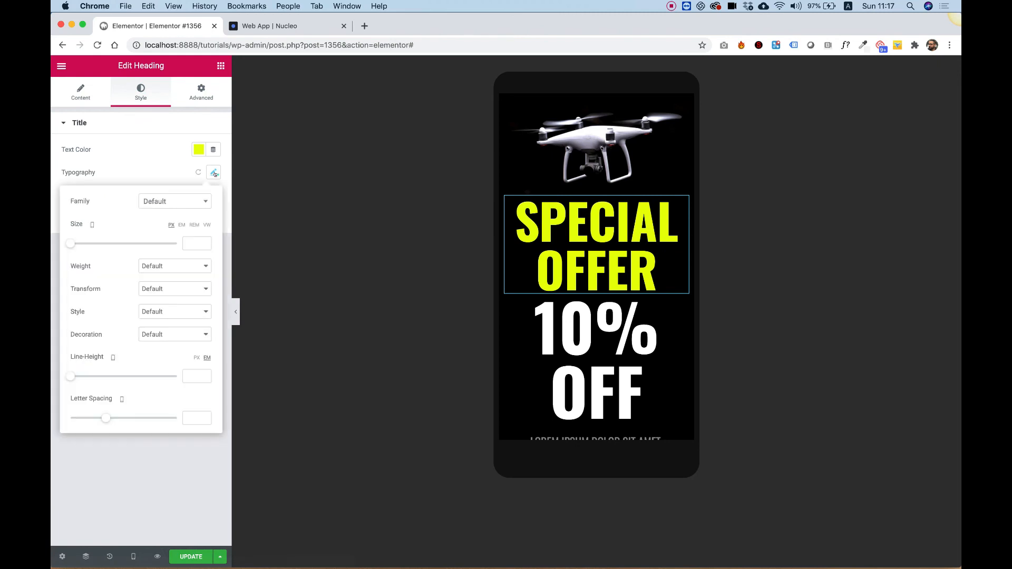
left_click_drag(68, 244, 85, 244)
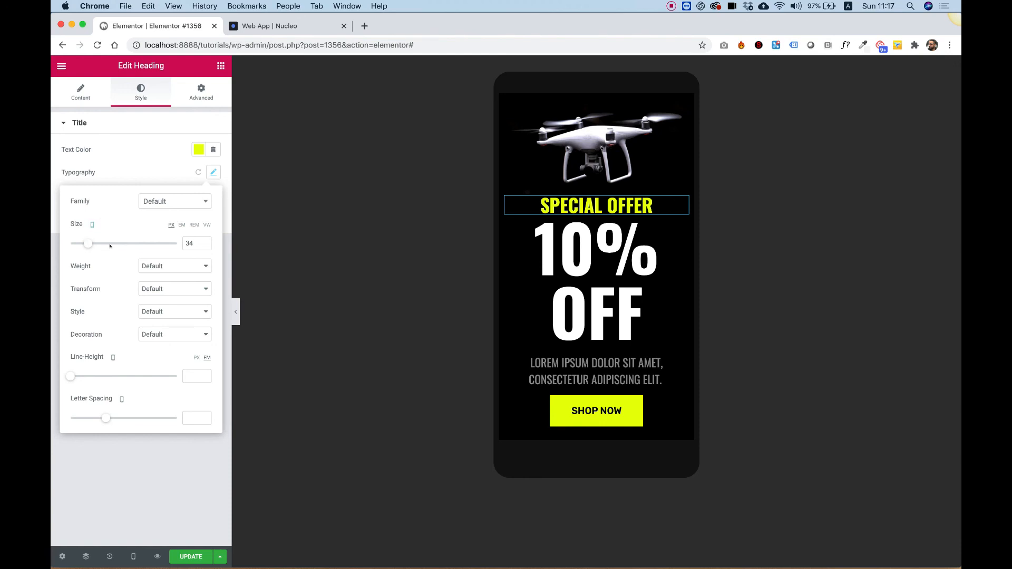
- Set the "10% OFF" heading's mobile font size to 56 px
left_click(550, 272)
left_click(213, 172)
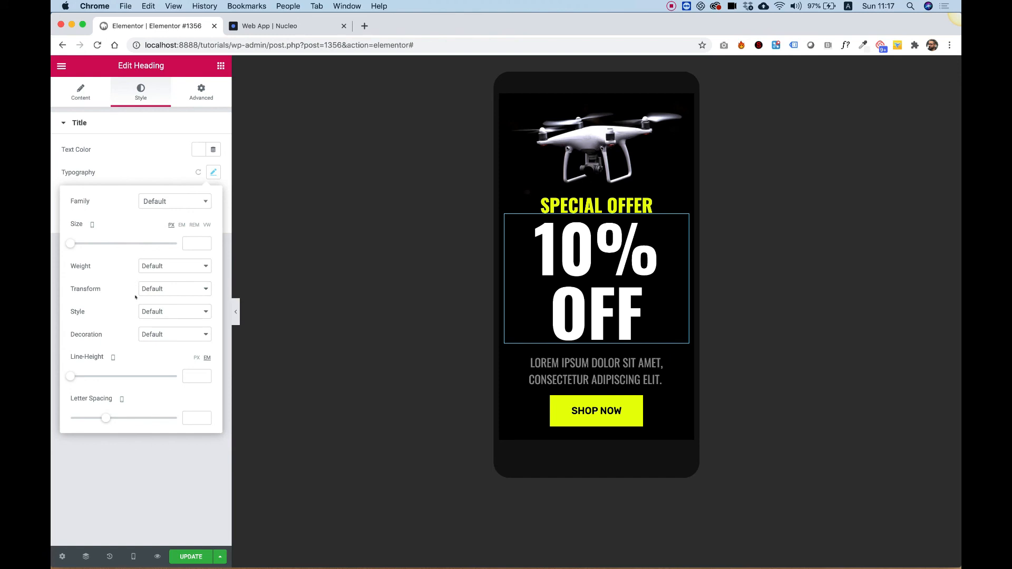
left_click_drag(70, 243, 99, 245)
- Set the "ONE IN A LIFETIME DEAL DON'T MISSS OUT" text's mobile font size to 32 px
scroll(514, 324, "down", 4)
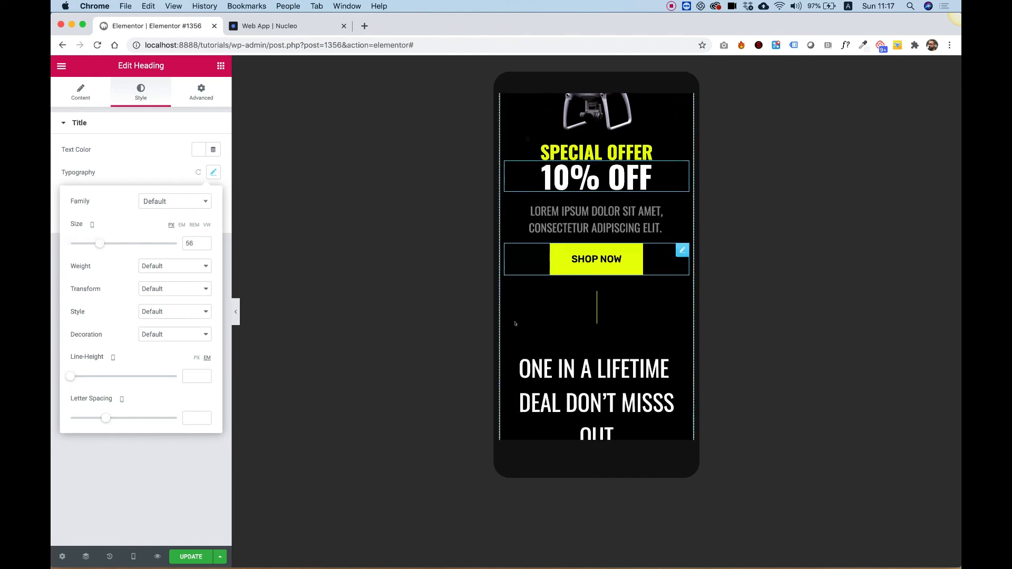
left_click(515, 323)
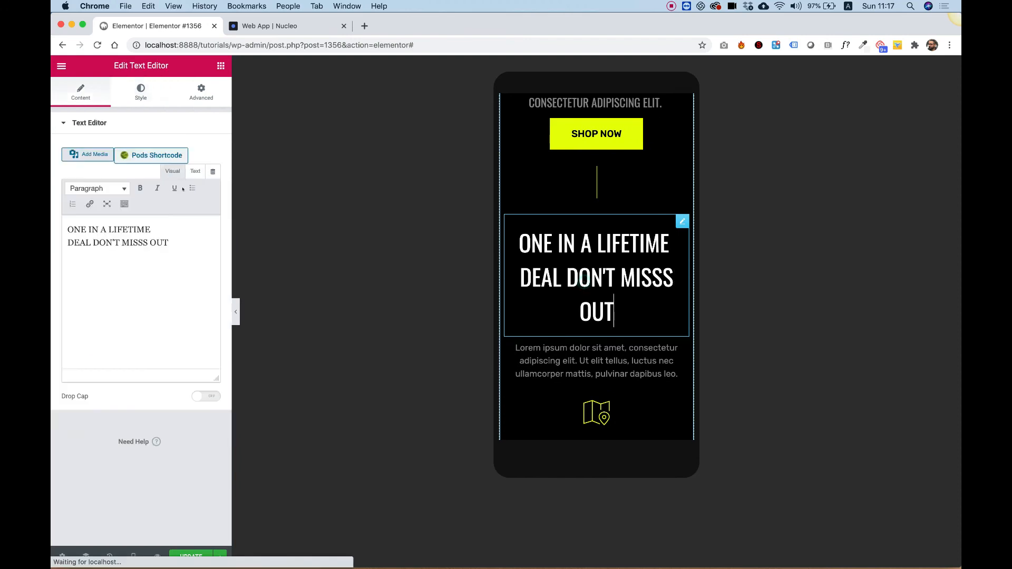
left_click(141, 90)
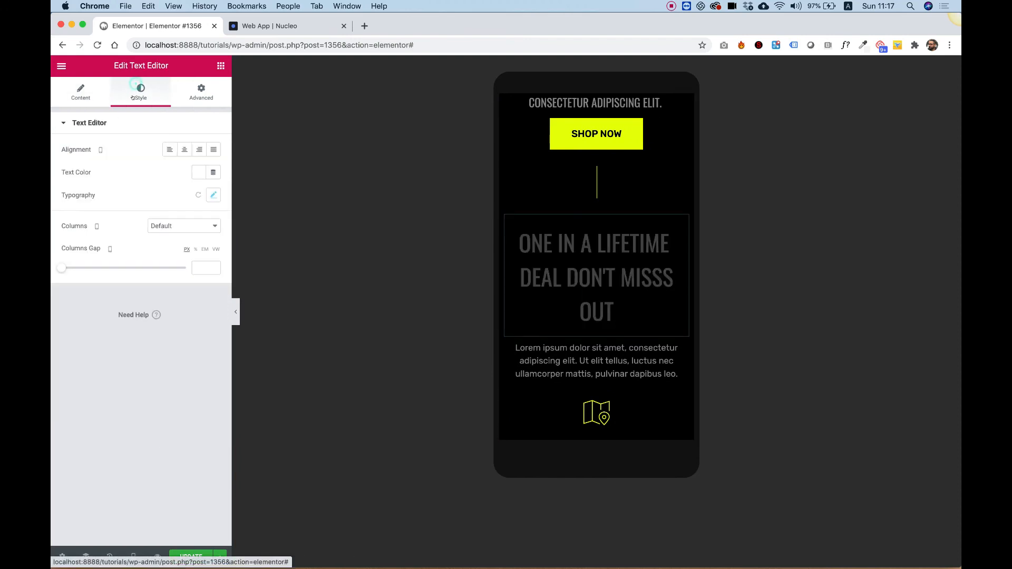
left_click(213, 195)
left_click_drag(67, 267, 83, 268)
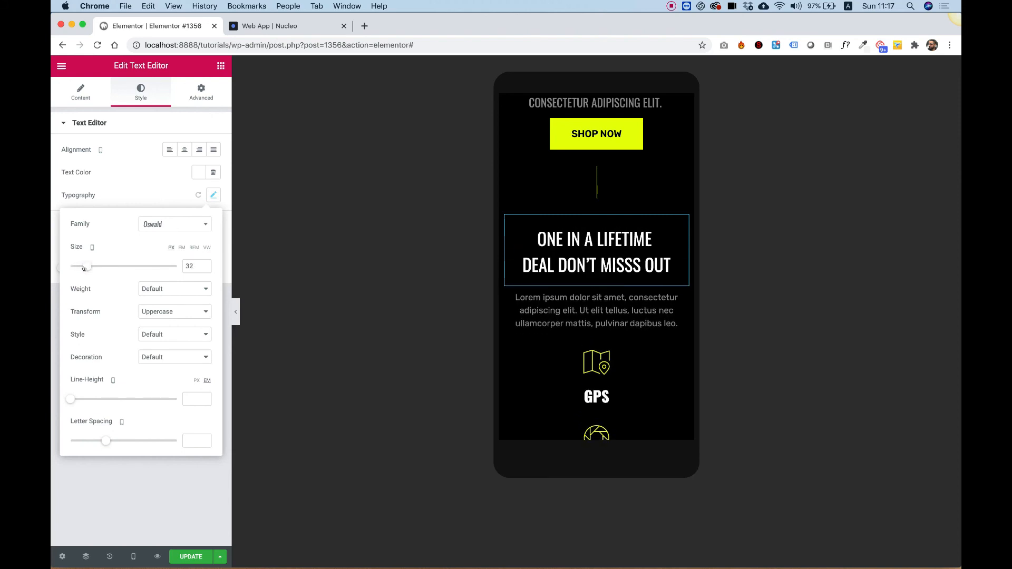
- Set the GPS, Camera and Remote columns each to 33.33% width on mobile so they sit side by side
scroll(626, 312, "down", 5)
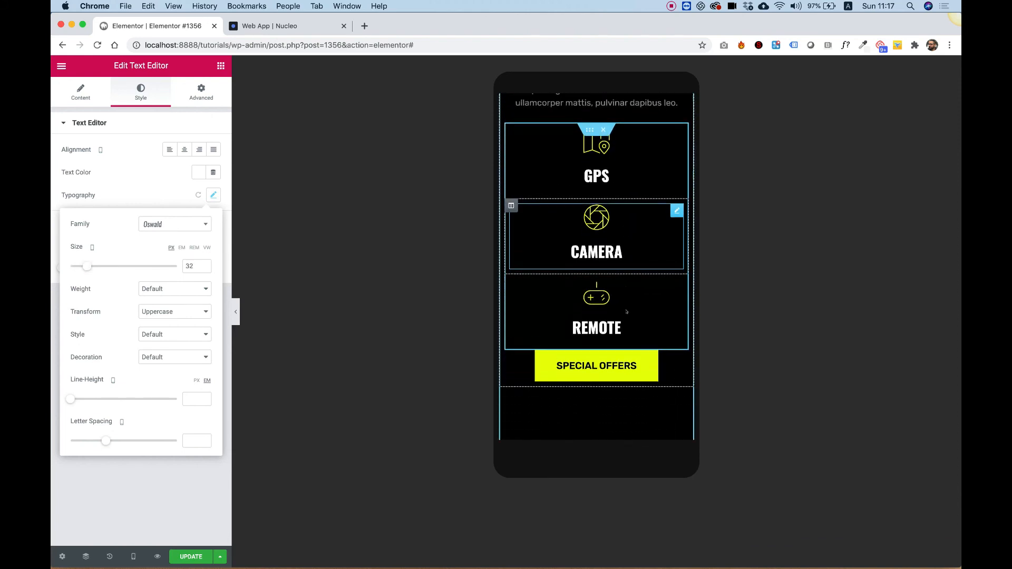
scroll(626, 311, "down", 1)
scroll(651, 196, "up", 1)
scroll(651, 196, "down", 1)
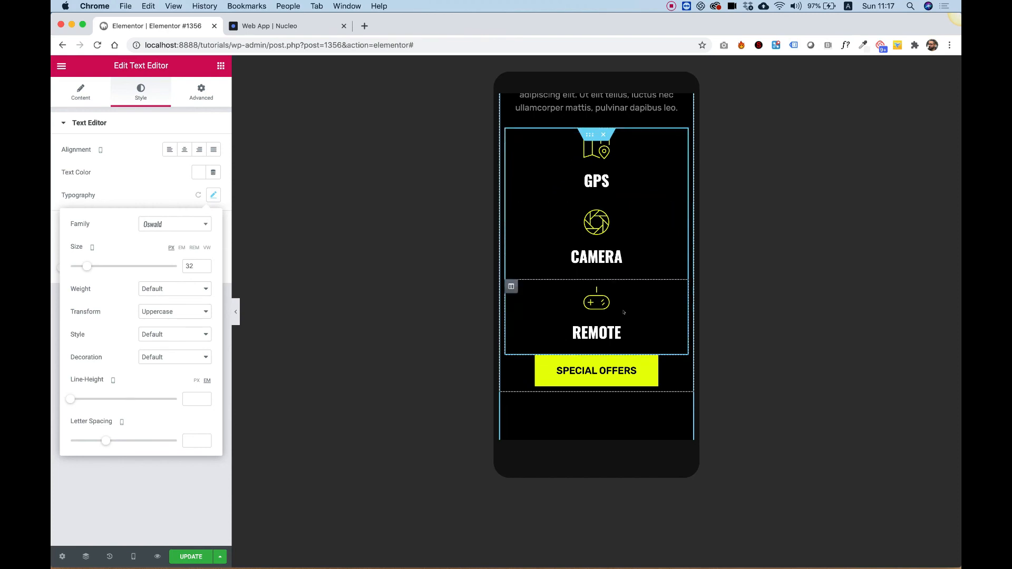
scroll(620, 193, "up", 1)
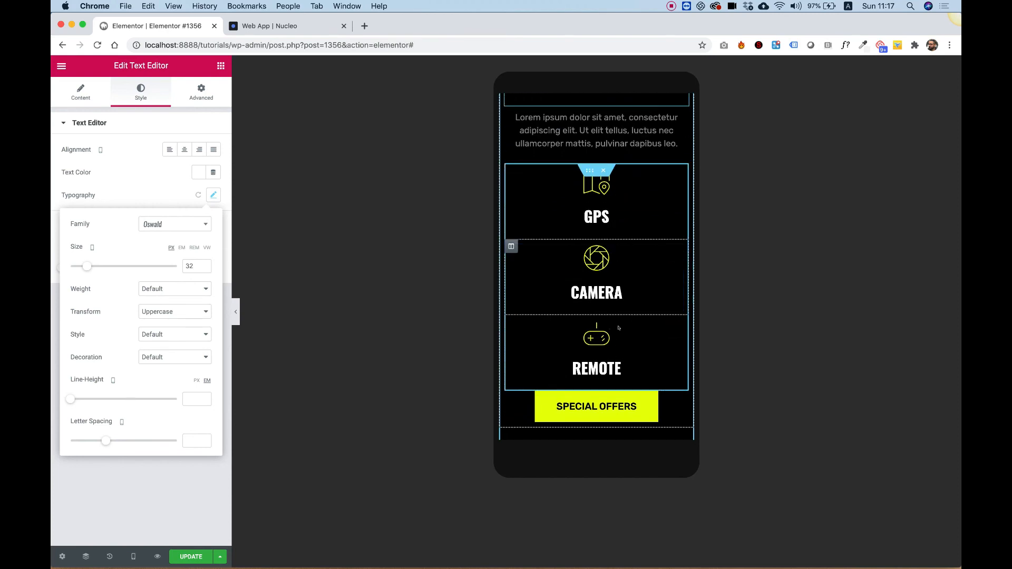
left_click(511, 171)
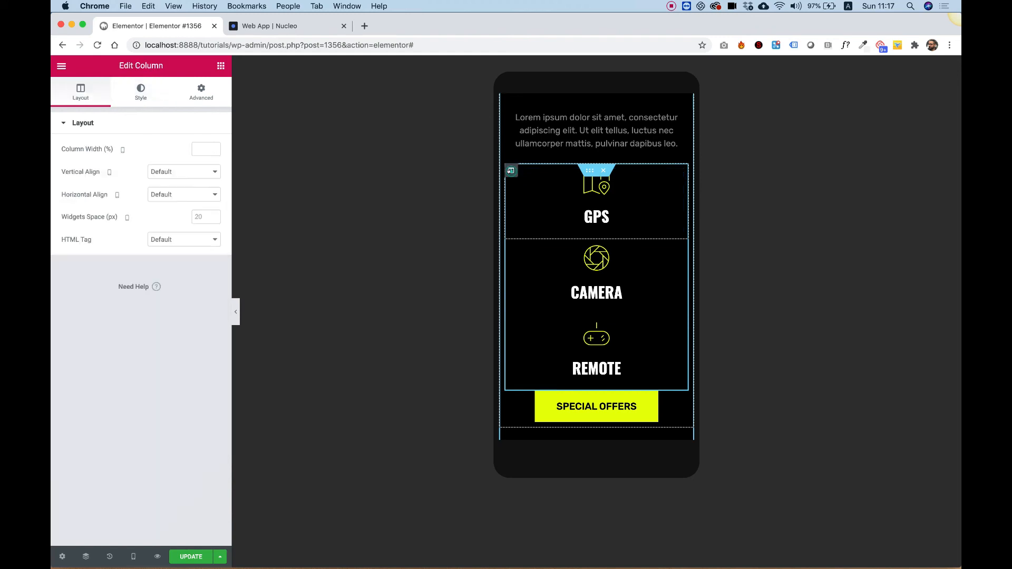
left_click(205, 151)
type("33.33")
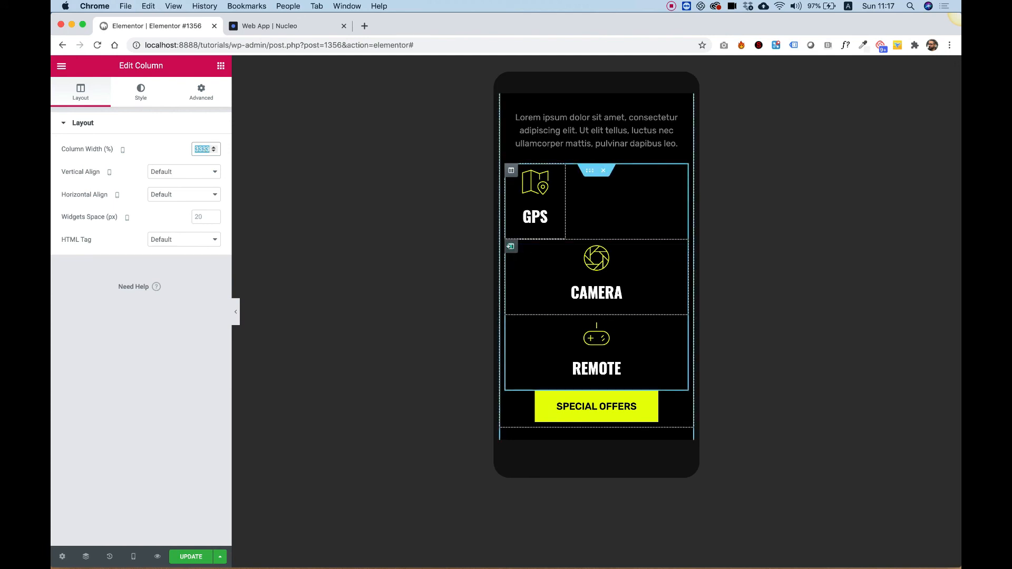
key("BackSpace")
type("33")
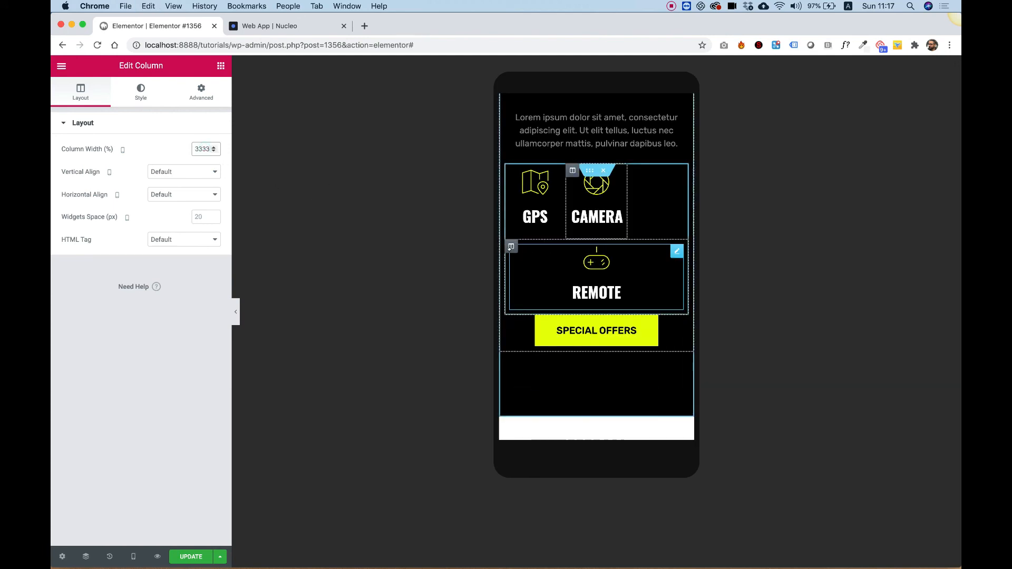
left_click(511, 246)
type("33.33")
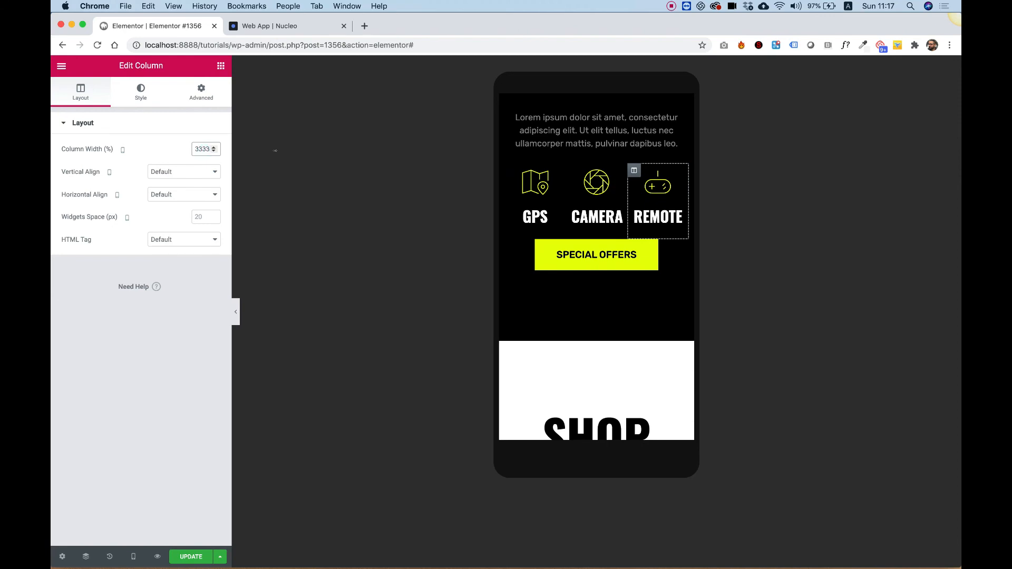
- Set the GPS icon box title's mobile font size to 18 px
left_click(527, 202)
left_click(141, 89)
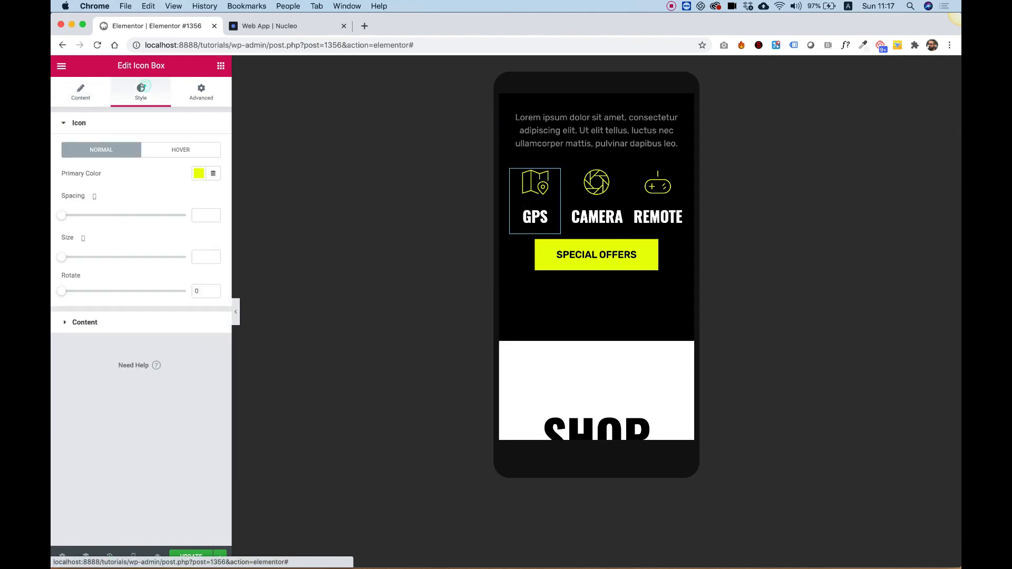
left_click(86, 320)
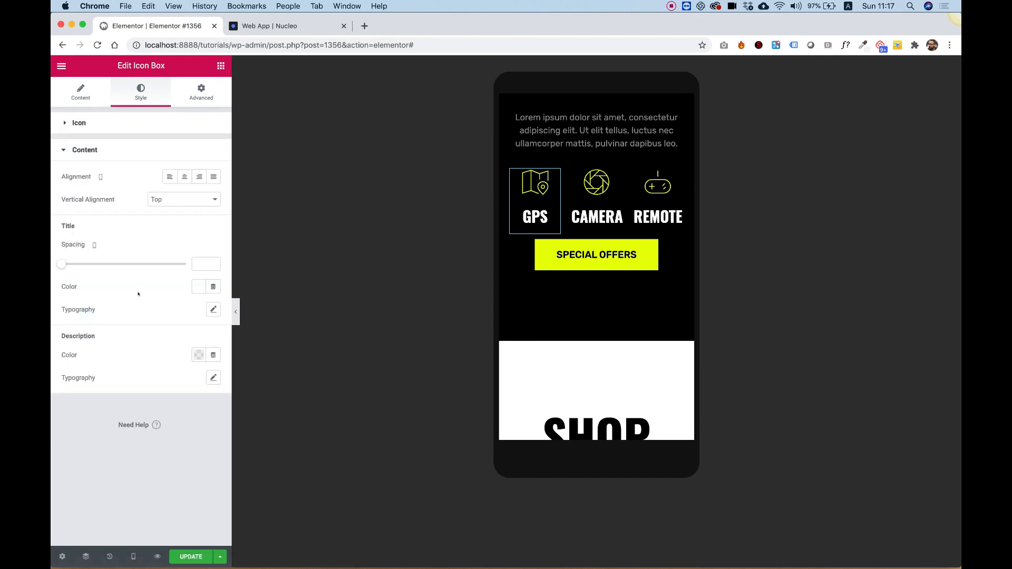
left_click(213, 310)
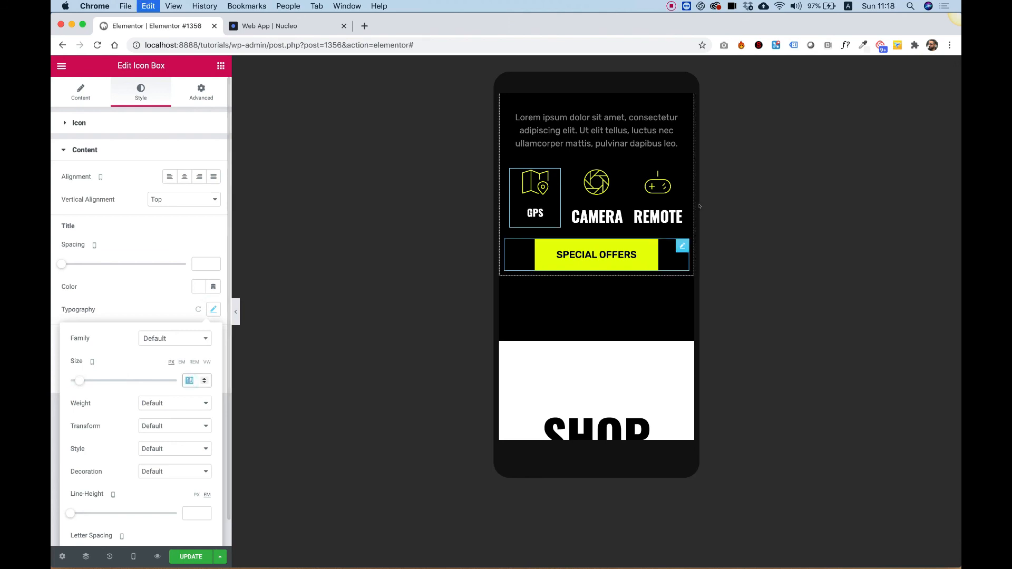
- Copy the GPS icon box and paste its style onto the Camera and Remote icon boxes
right_click(535, 204)
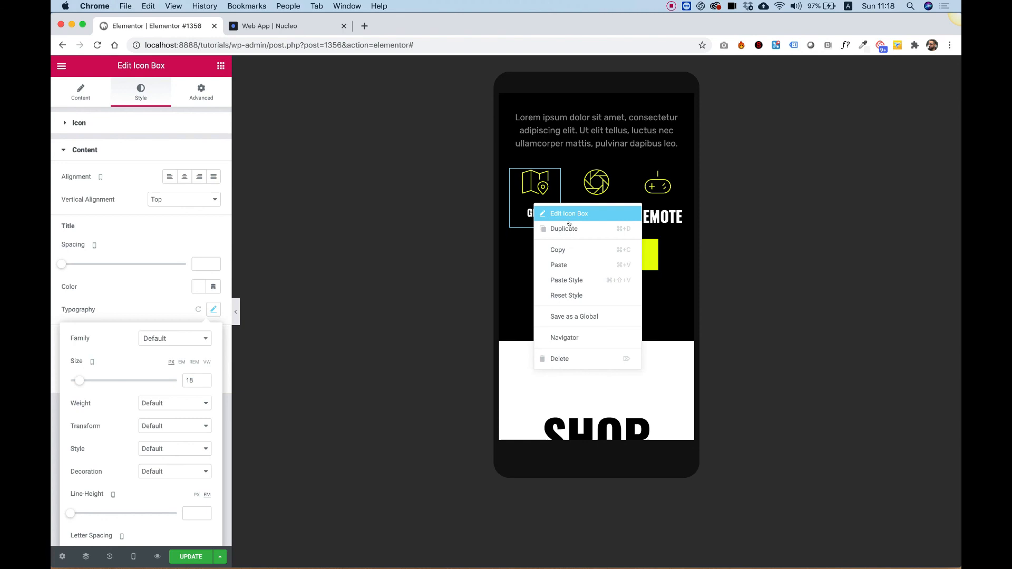
left_click(558, 250)
right_click(600, 186)
left_click(638, 261)
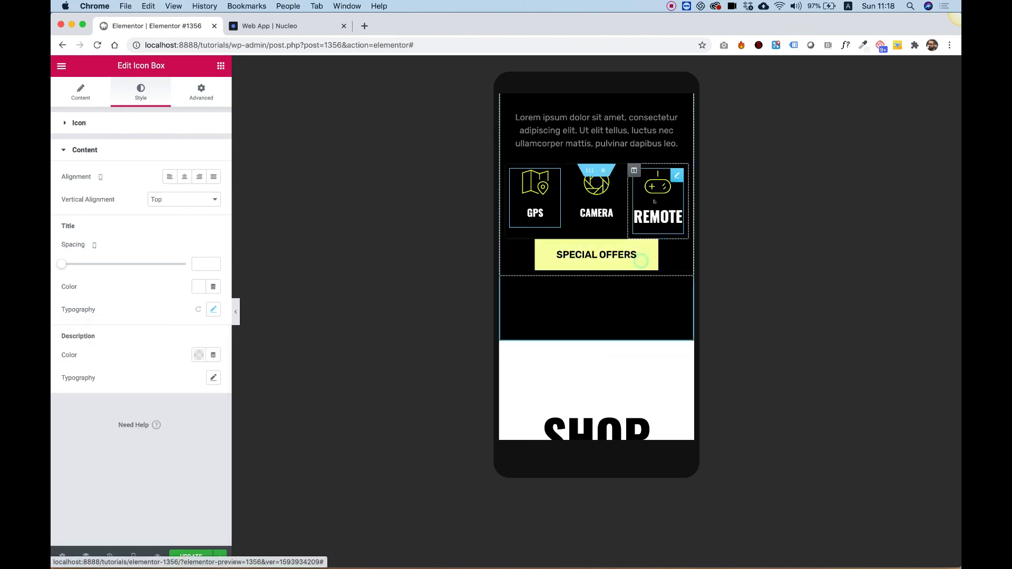
right_click(657, 200)
left_click(679, 275)
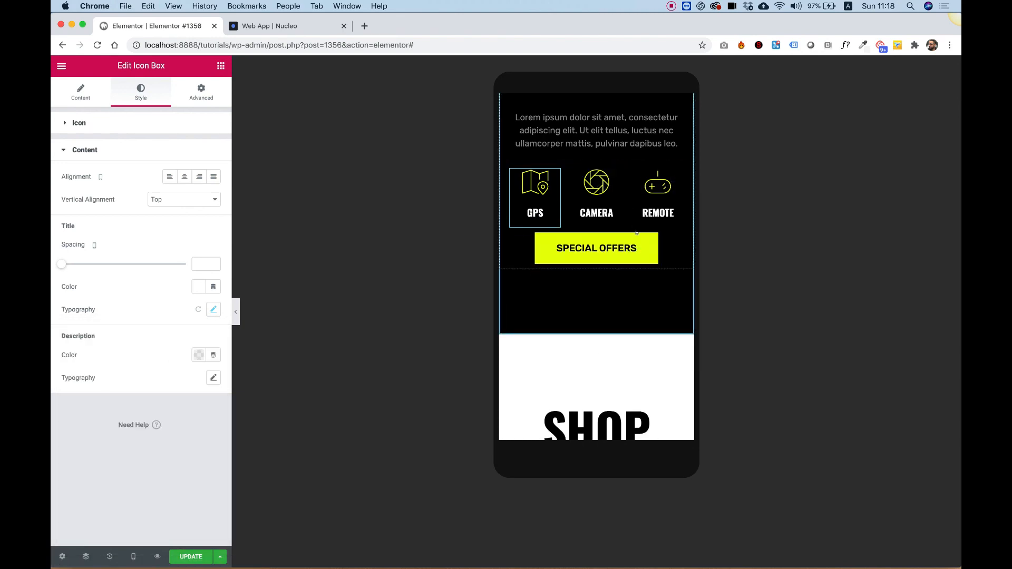
- Scroll through the Shop Now and drone card sections in the mobile preview
scroll(637, 231, "up", 2)
scroll(637, 230, "down", 2)
scroll(636, 231, "down", 6)
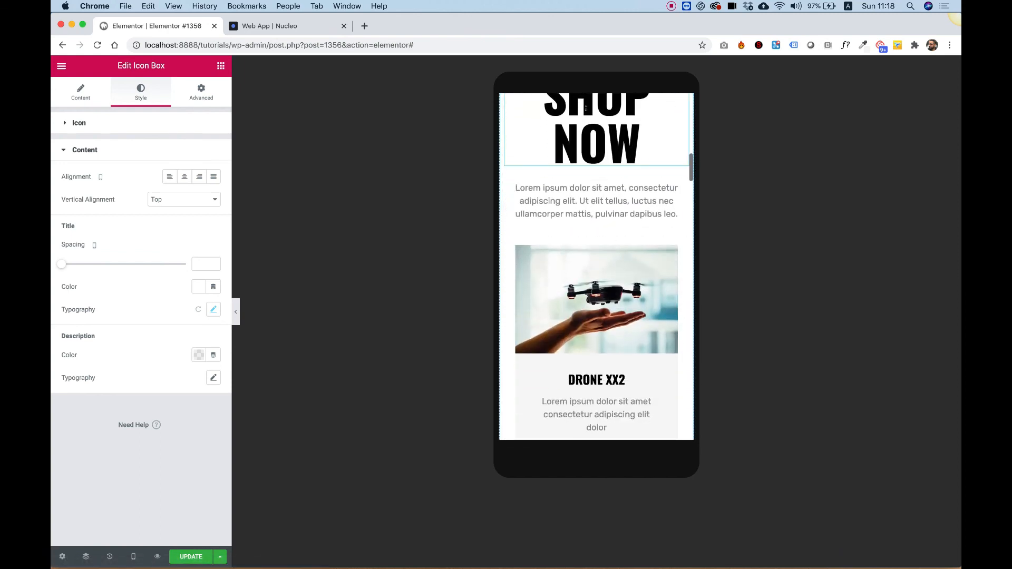
scroll(606, 120, "up", 2)
scroll(633, 185, "down", 8)
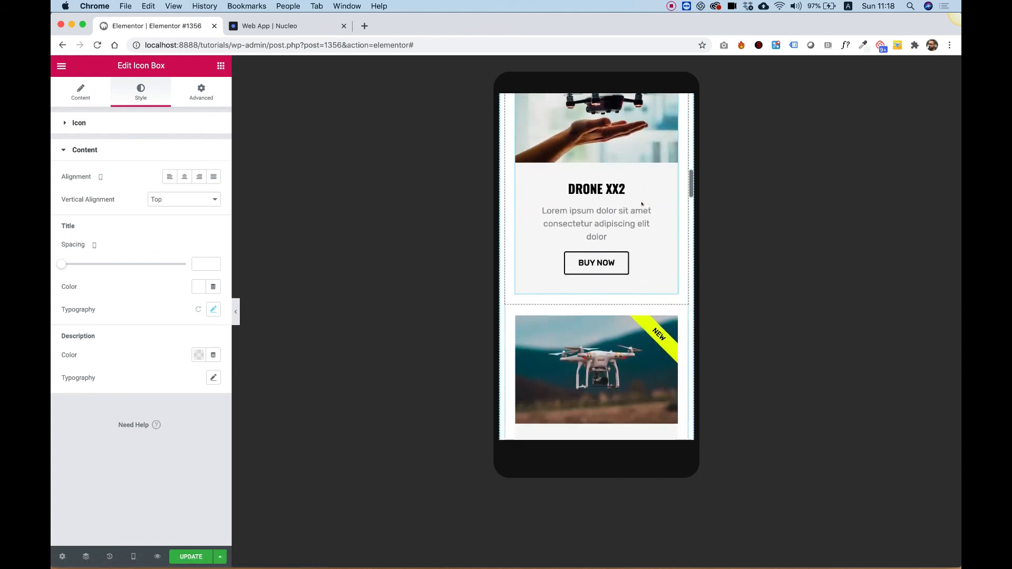
scroll(642, 204, "down", 5)
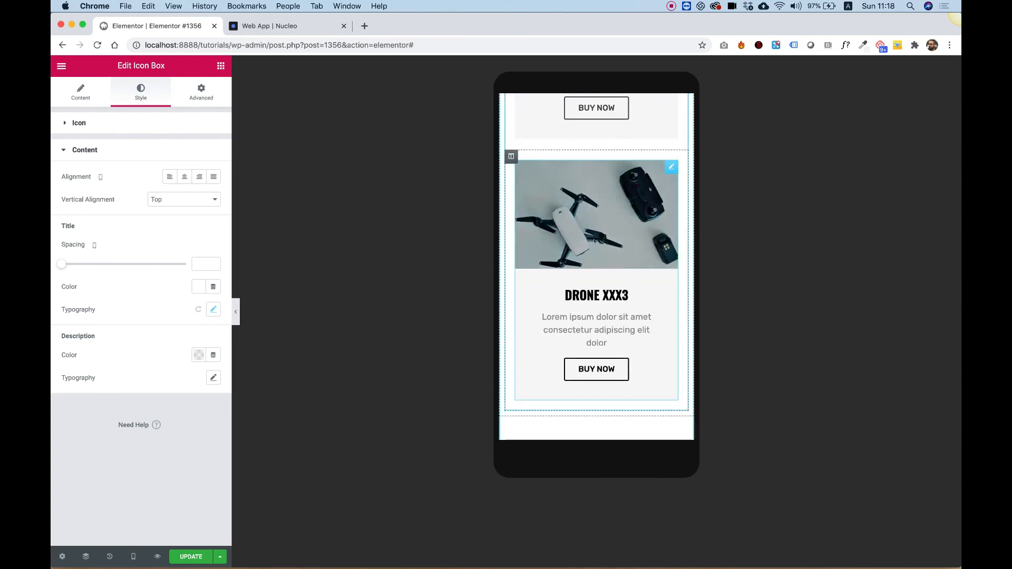
scroll(594, 241, "down", 2)
scroll(594, 241, "down", 8)
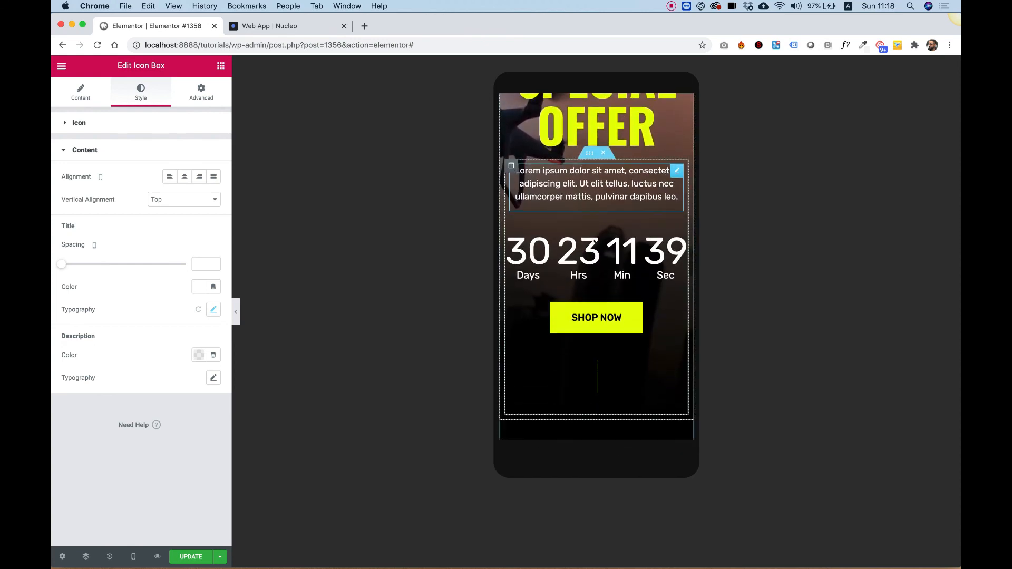
- Set the countdown timer's digit font size to 40 px on mobile
scroll(594, 240, "up", 1)
left_click(604, 291)
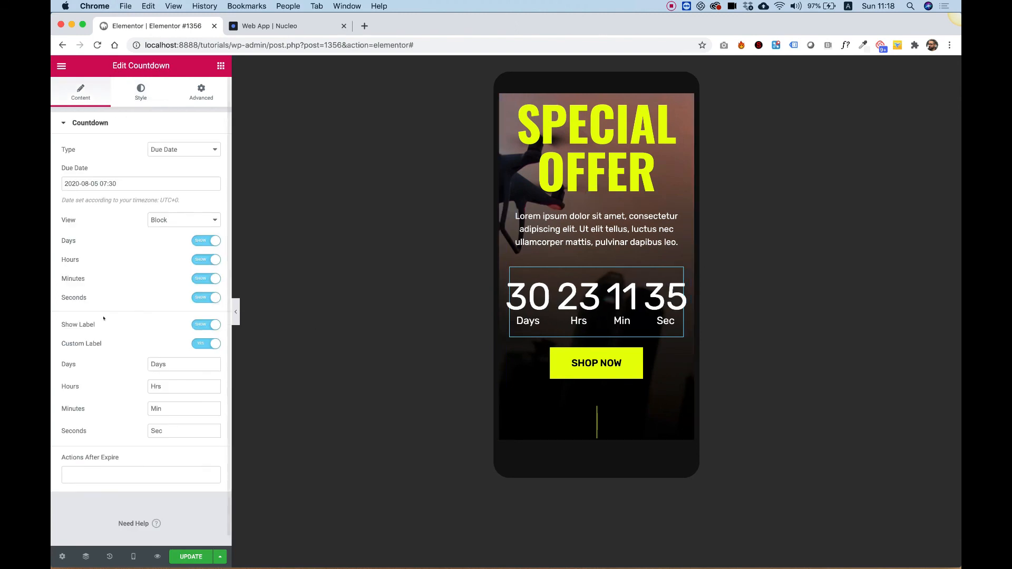
left_click(139, 98)
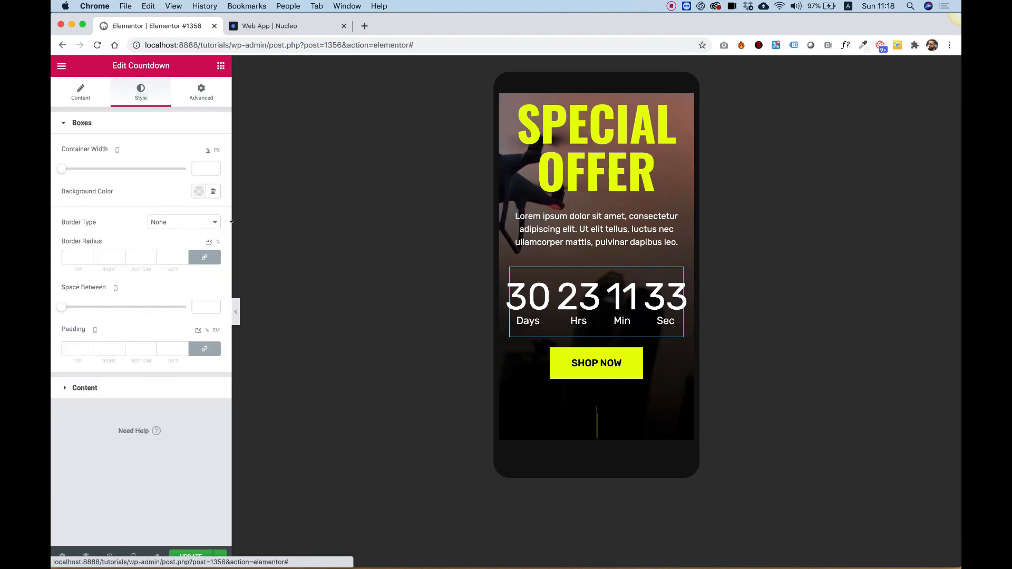
left_click(91, 388)
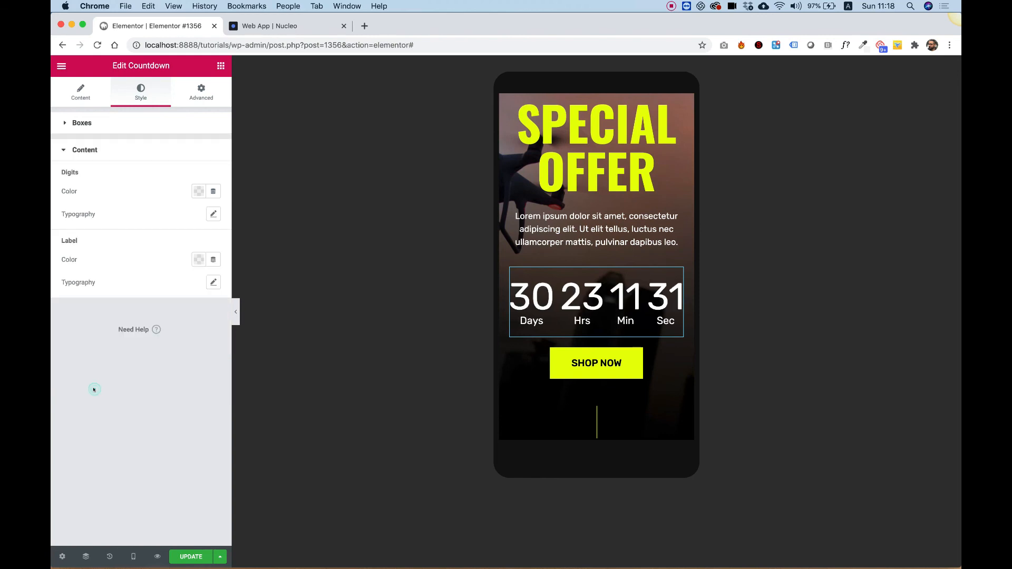
left_click(213, 213)
left_click_drag(72, 284, 90, 287)
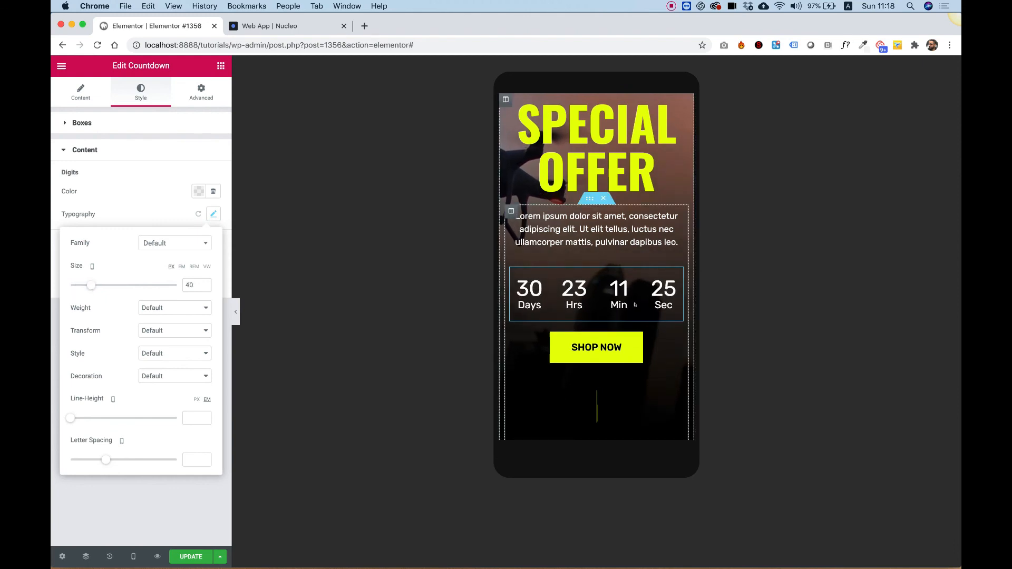
- Set the "One in a lifetime deal" text editor's mobile font size to 32 px
scroll(617, 265, "down", 3)
scroll(617, 265, "up", 5)
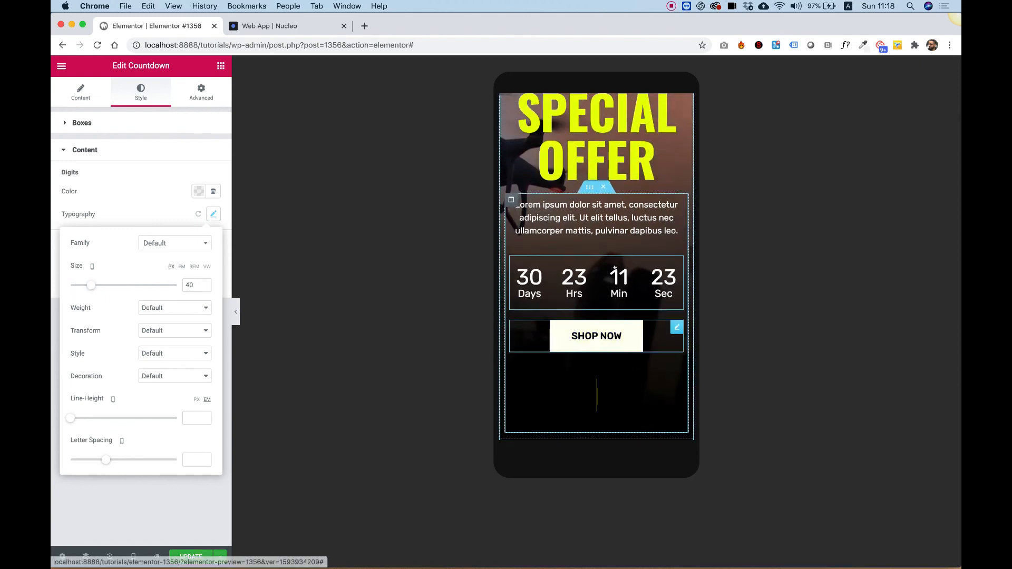
scroll(617, 265, "down", 8)
scroll(617, 265, "down", 5)
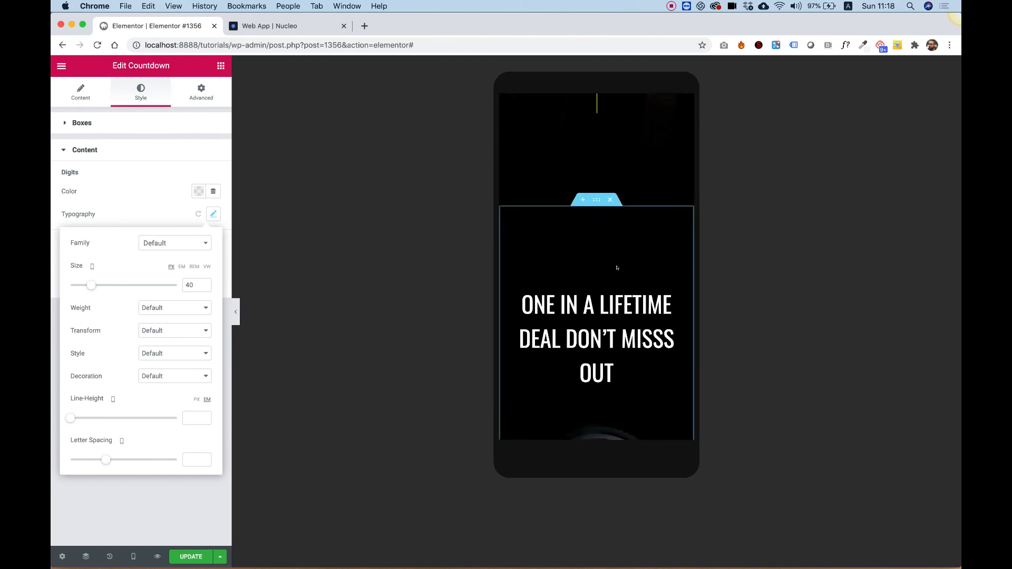
left_click(612, 316)
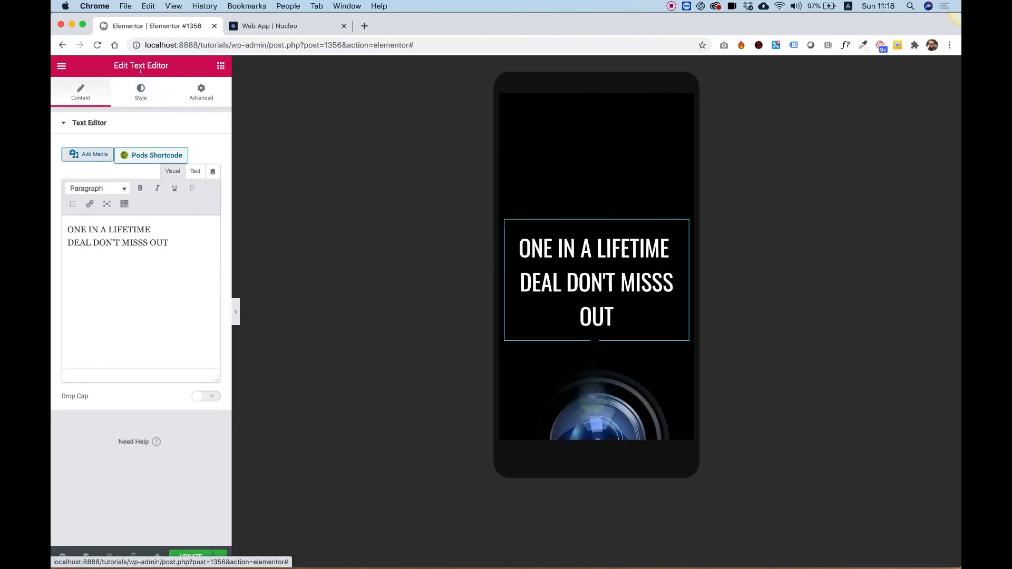
left_click(141, 90)
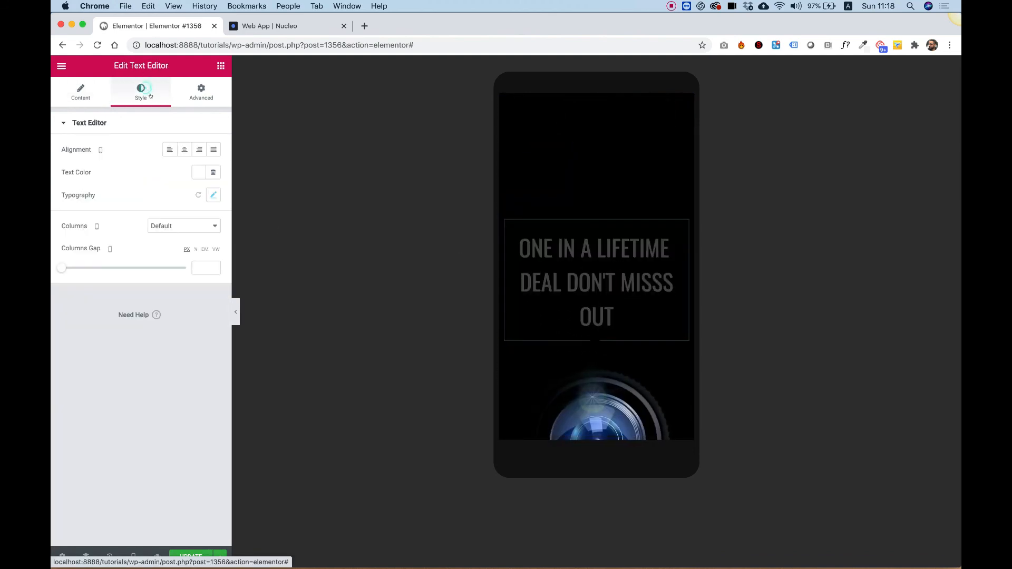
left_click(211, 195)
left_click(198, 265)
type("32")
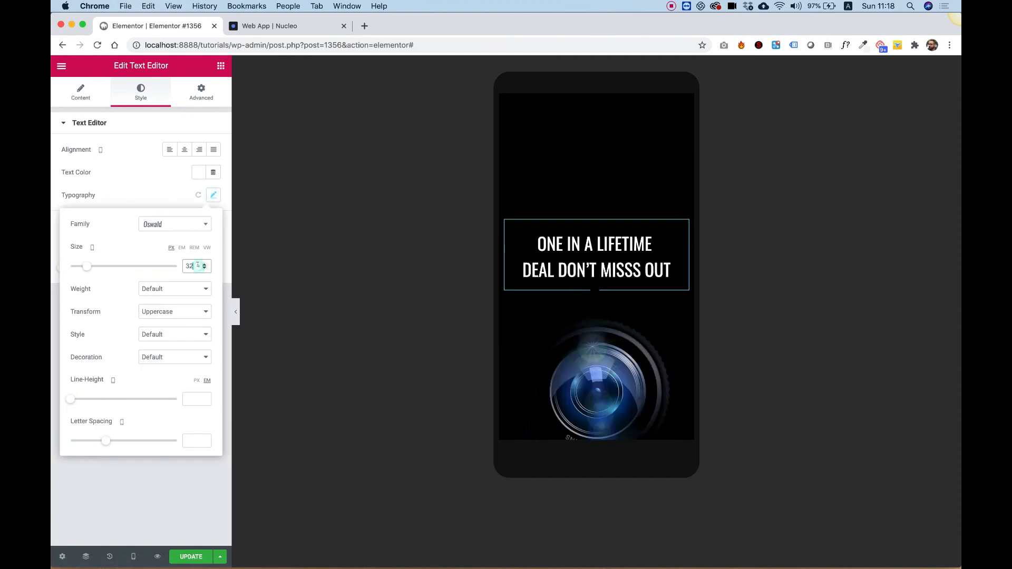
- Scroll through the Camera and Remote Control feature sections in the mobile preview
scroll(684, 262, "up", 3)
scroll(686, 264, "down", 6)
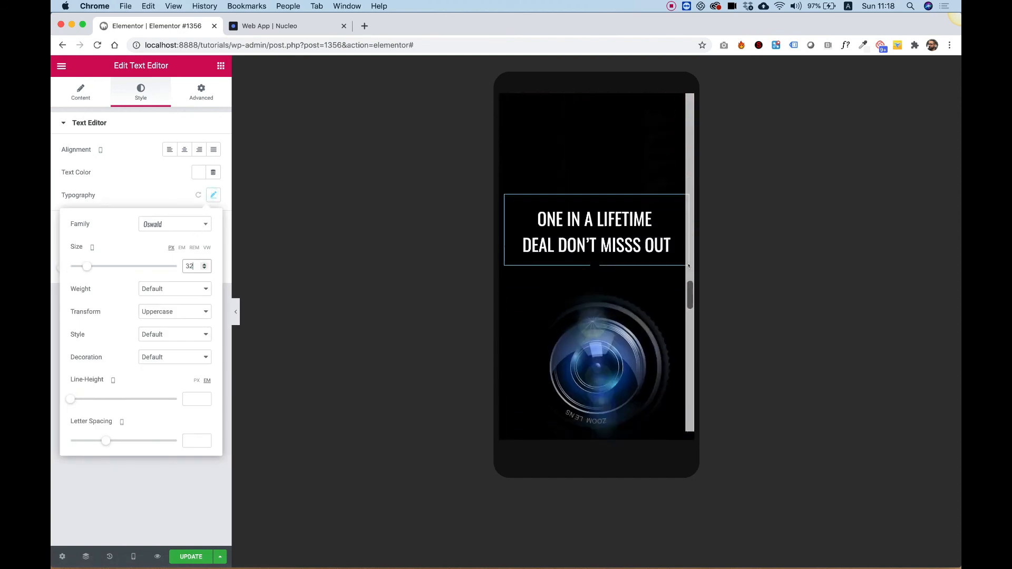
scroll(689, 266, "down", 3)
scroll(688, 265, "up", 2)
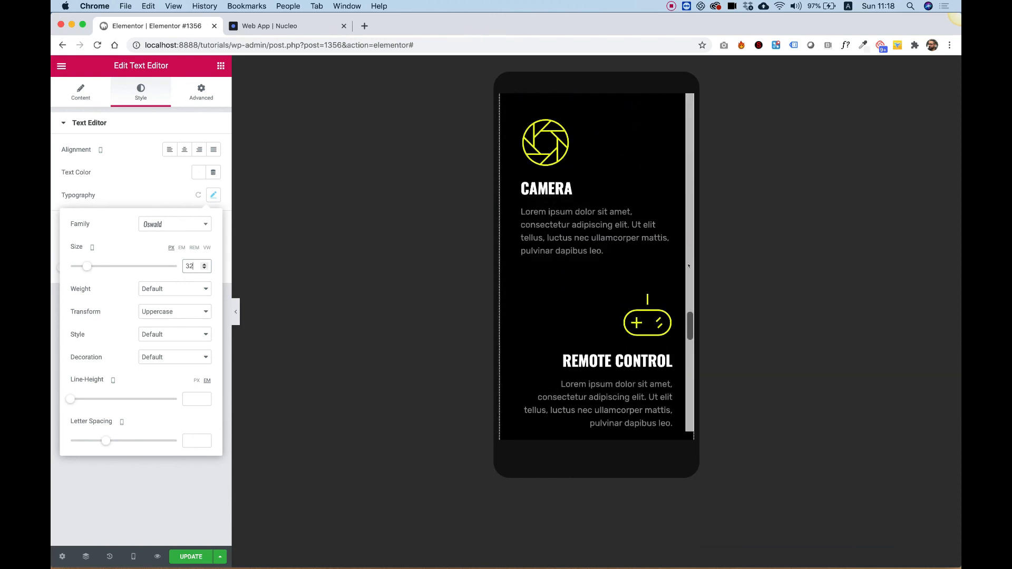
scroll(688, 266, "up", 3)
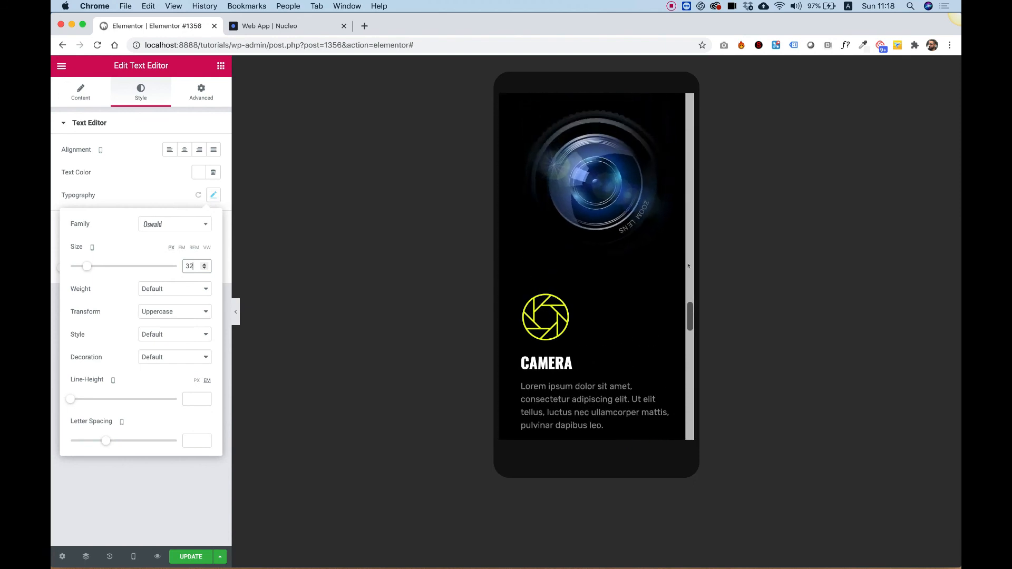
scroll(628, 197, "down", 5)
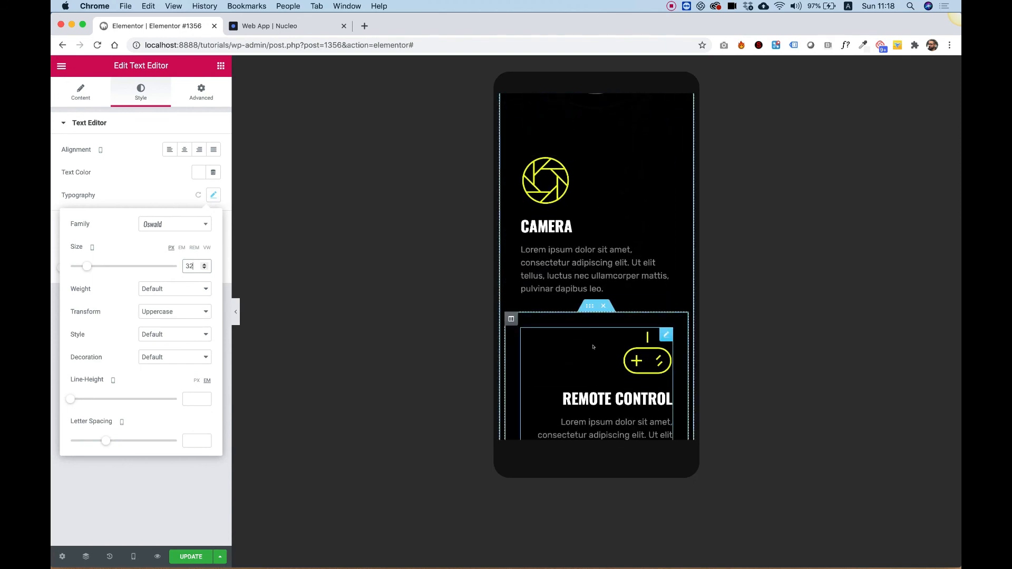
scroll(593, 347, "down", 6)
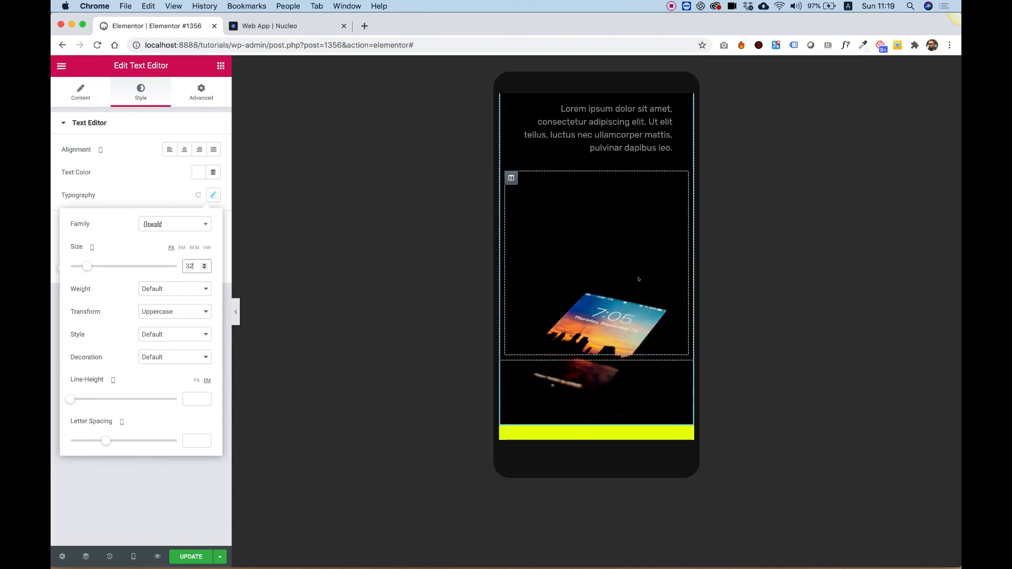
scroll(638, 279, "down", 3)
scroll(624, 285, "up", 5)
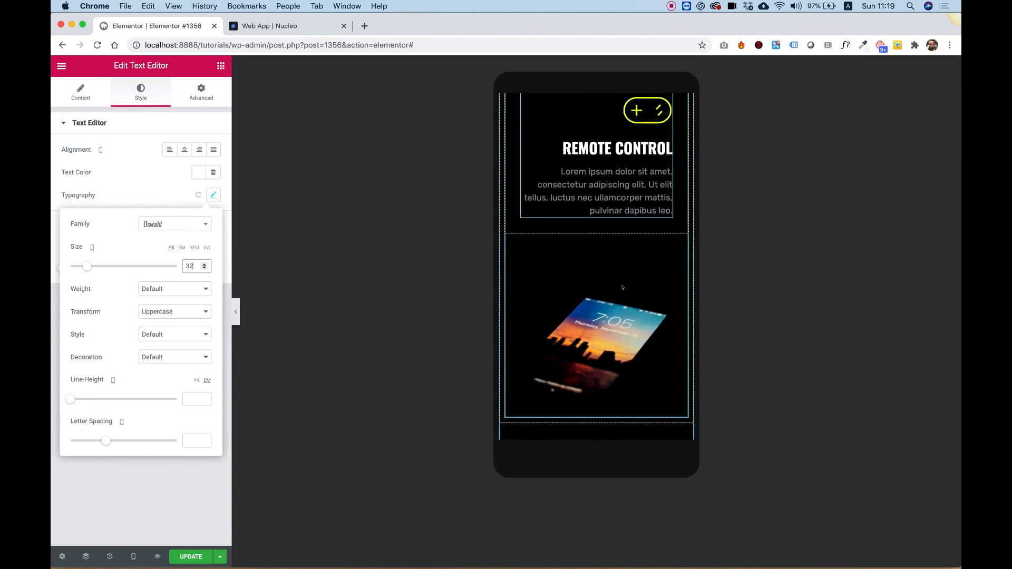
scroll(623, 288, "down", 2)
scroll(622, 287, "up", 3)
scroll(622, 288, "down", 2)
scroll(623, 288, "up", 3)
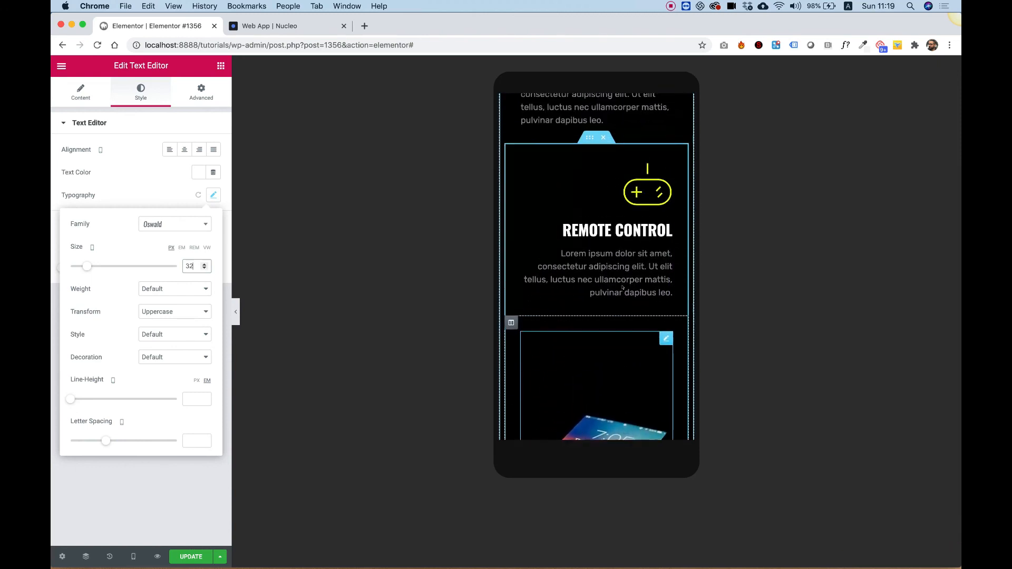
scroll(623, 288, "up", 1)
scroll(619, 282, "down", 3)
scroll(612, 269, "up", 2)
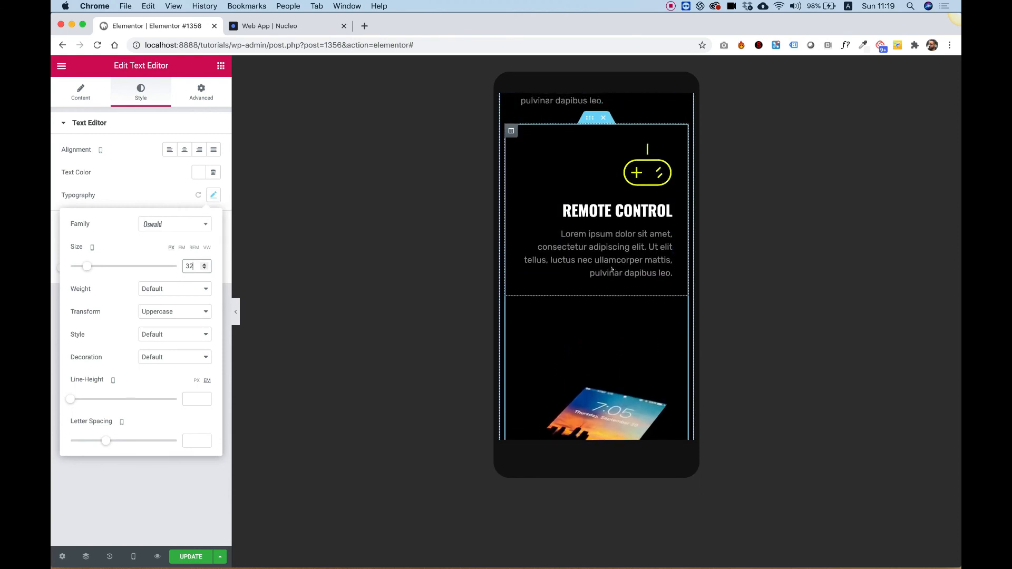
scroll(611, 270, "down", 2)
scroll(611, 269, "up", 1)
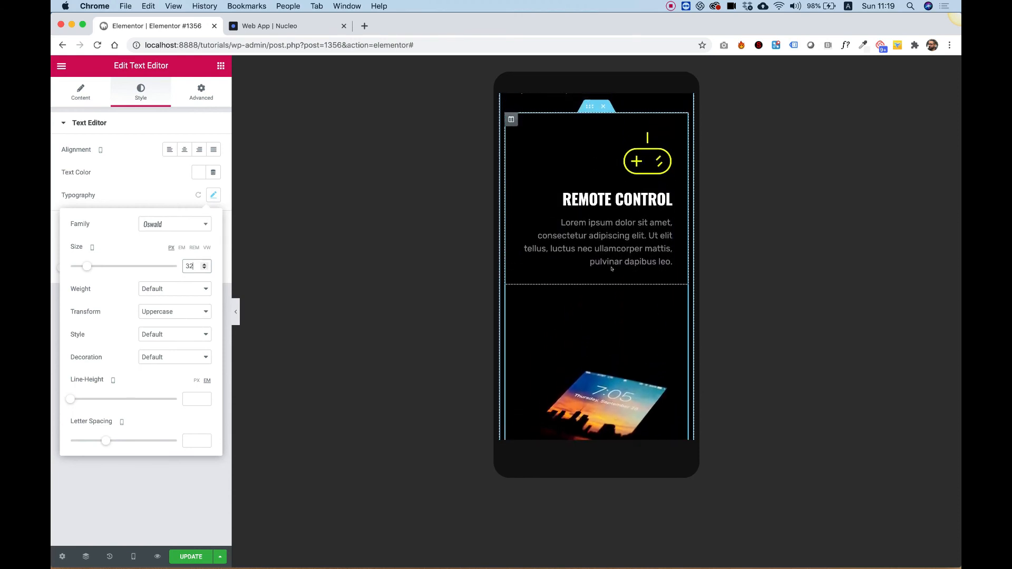
- Enable Reverse Columns on mobile for the Remote Control inner section
left_click(588, 103)
left_click(189, 92)
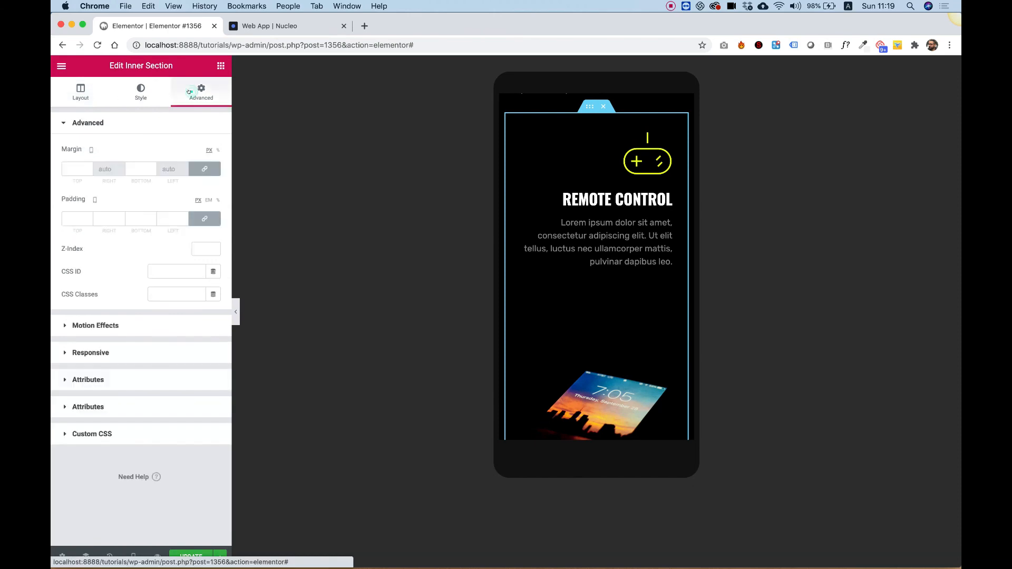
left_click(101, 360)
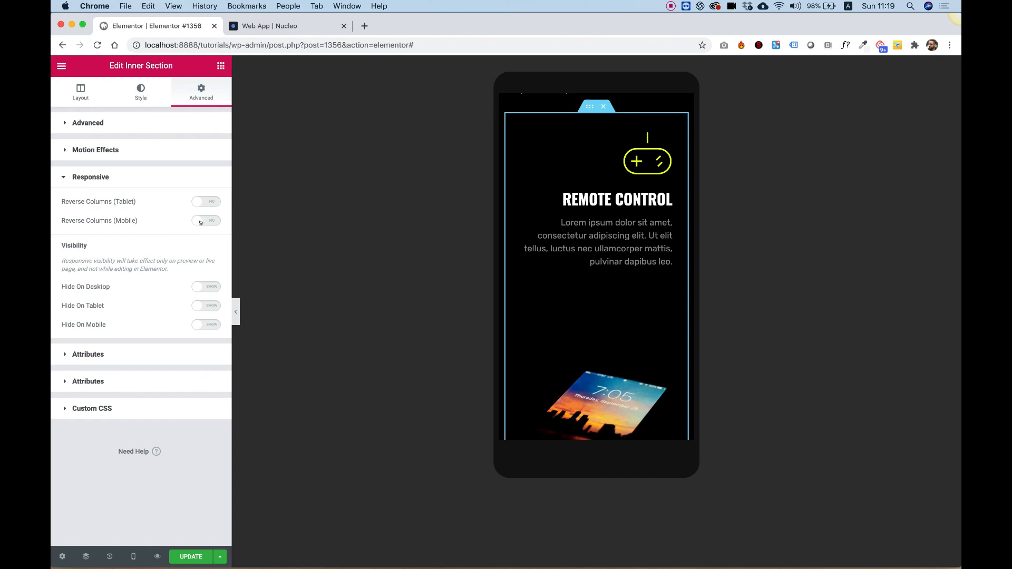
scroll(589, 164, "up", 5)
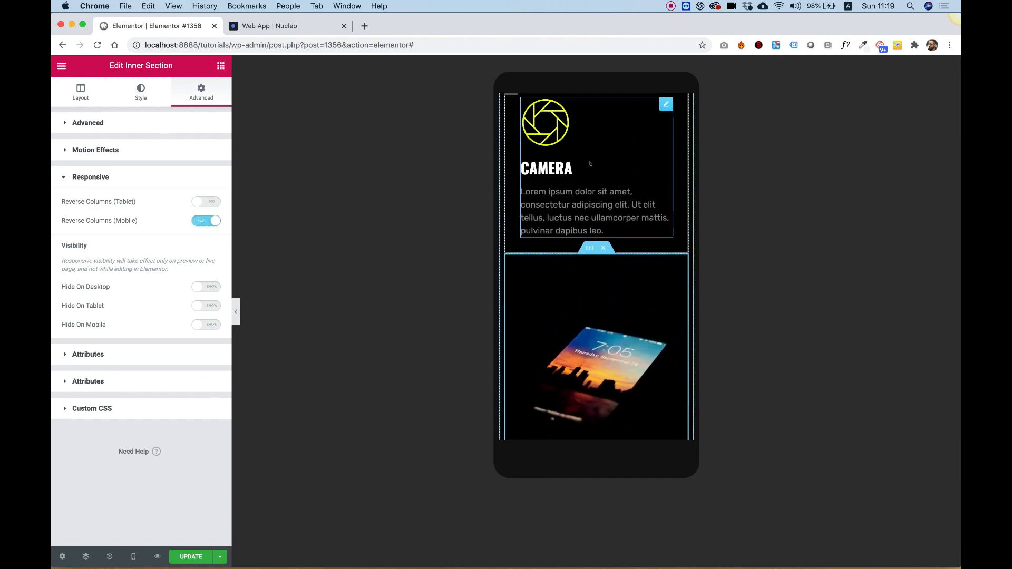
- Scroll through the reordered feature sections to check the column order on mobile
scroll(594, 277, "down", 5)
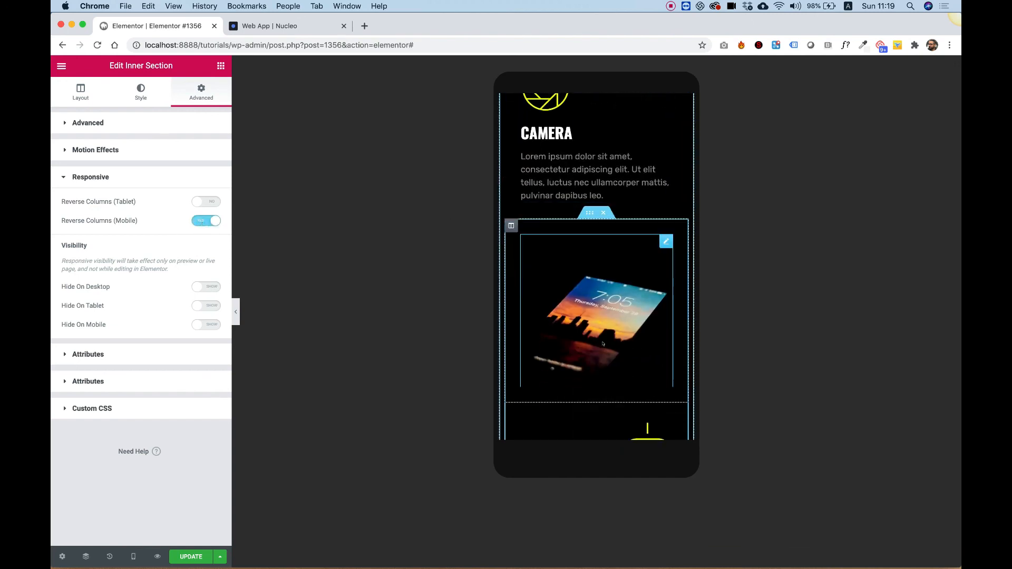
scroll(607, 355, "down", 2)
scroll(607, 356, "up", 5)
scroll(607, 358, "down", 3)
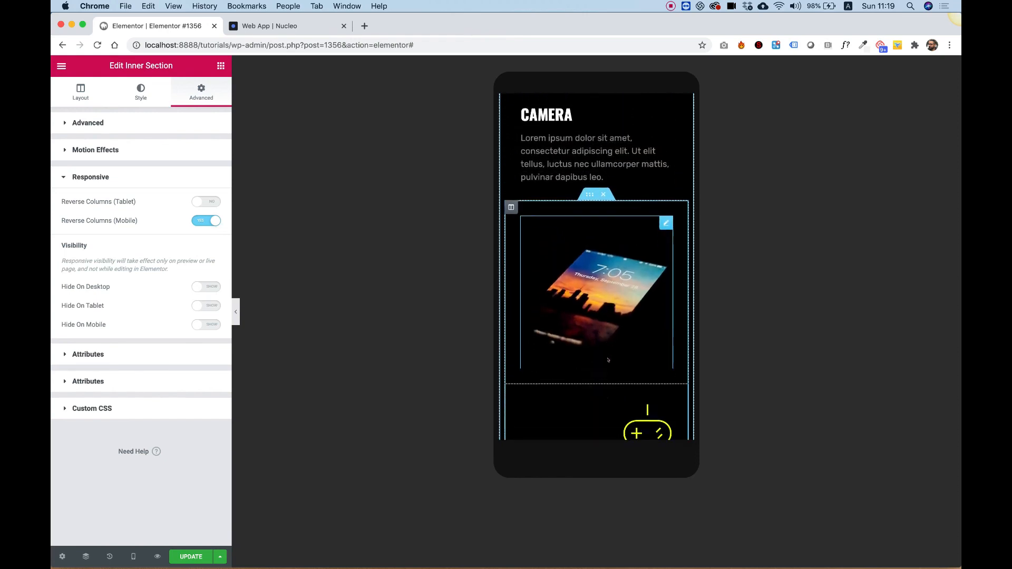
scroll(607, 360, "up", 2)
scroll(607, 360, "down", 6)
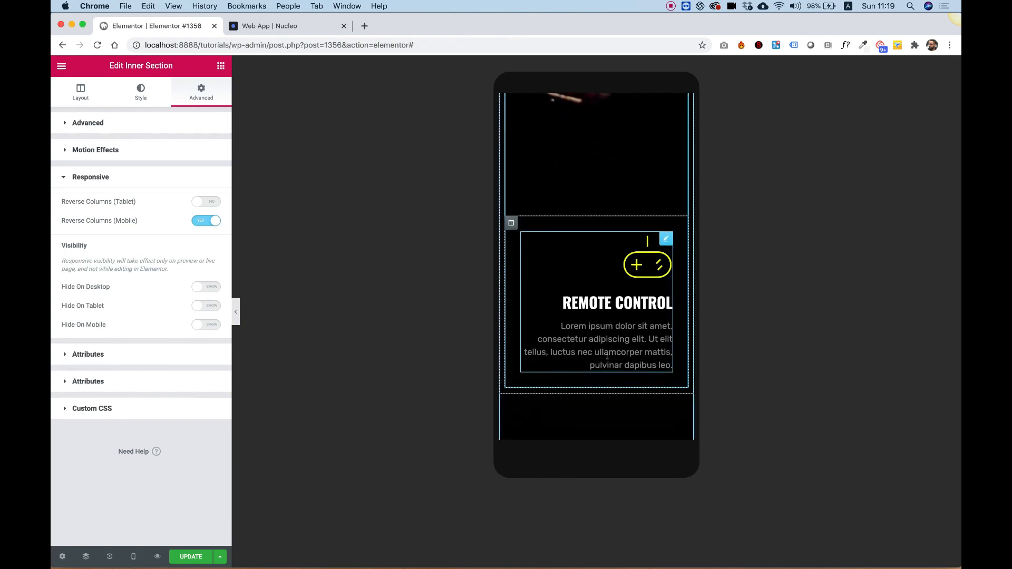
scroll(608, 360, "down", 2)
scroll(607, 357, "up", 13)
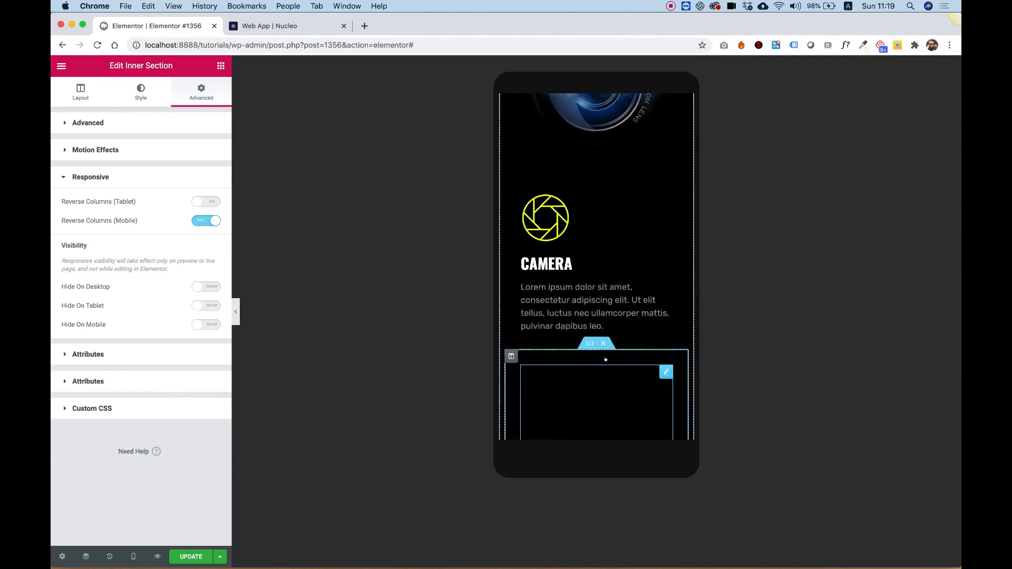
scroll(608, 361, "down", 4)
scroll(608, 359, "down", 10)
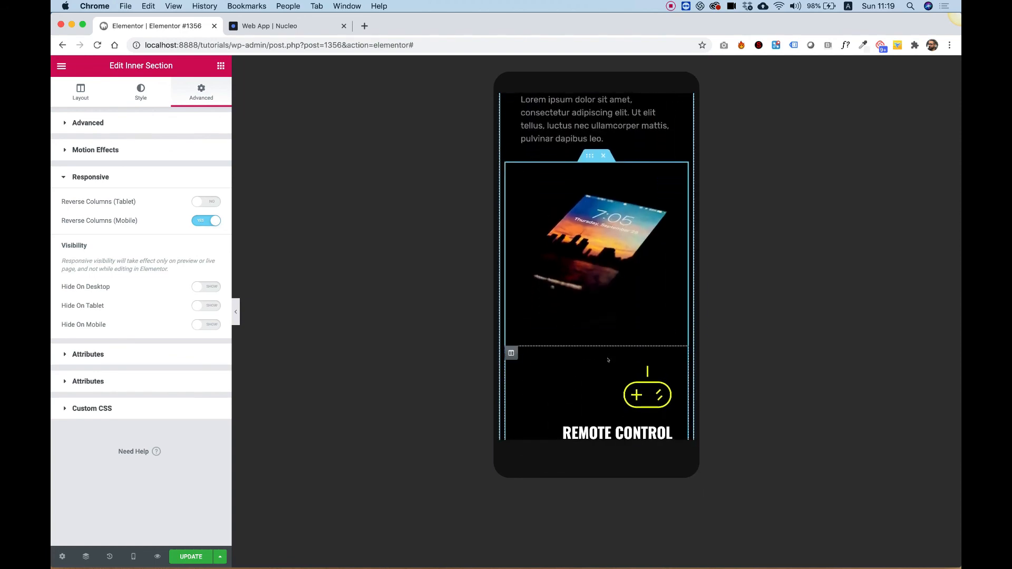
scroll(607, 358, "up", 8)
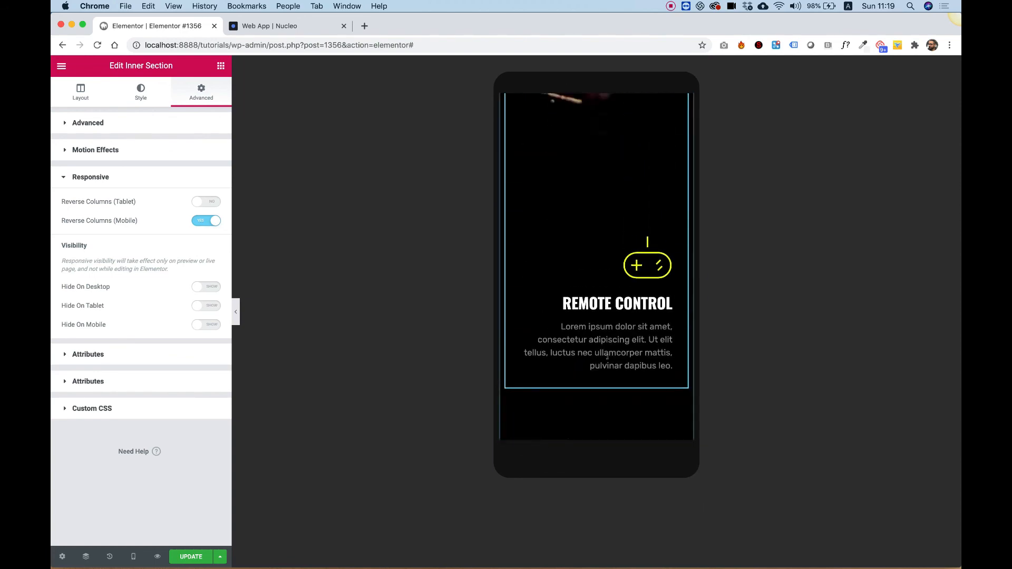
scroll(608, 357, "down", 3)
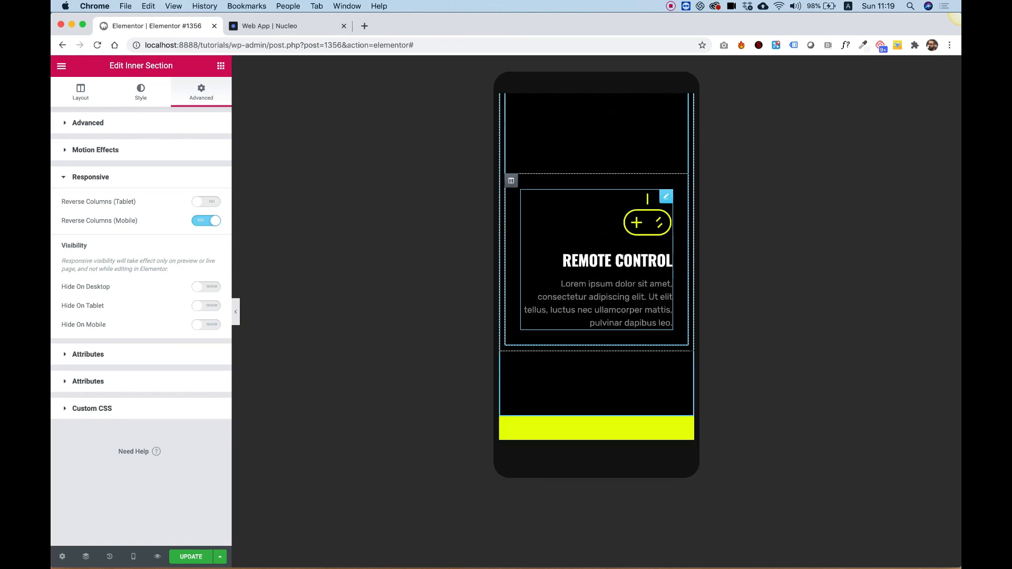
- Center-align the Remote Control icon box content on mobile
left_click(625, 259)
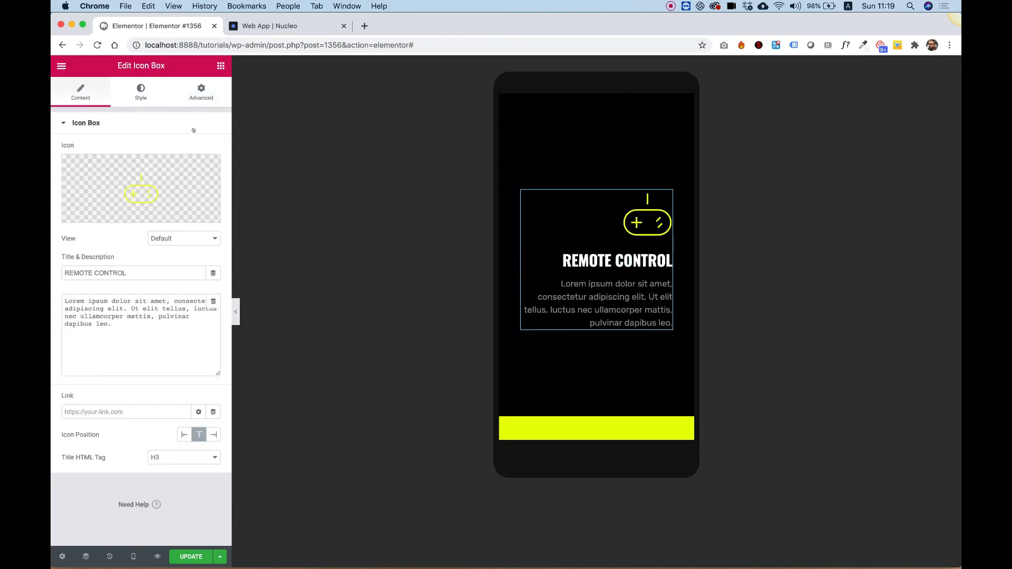
left_click(142, 97)
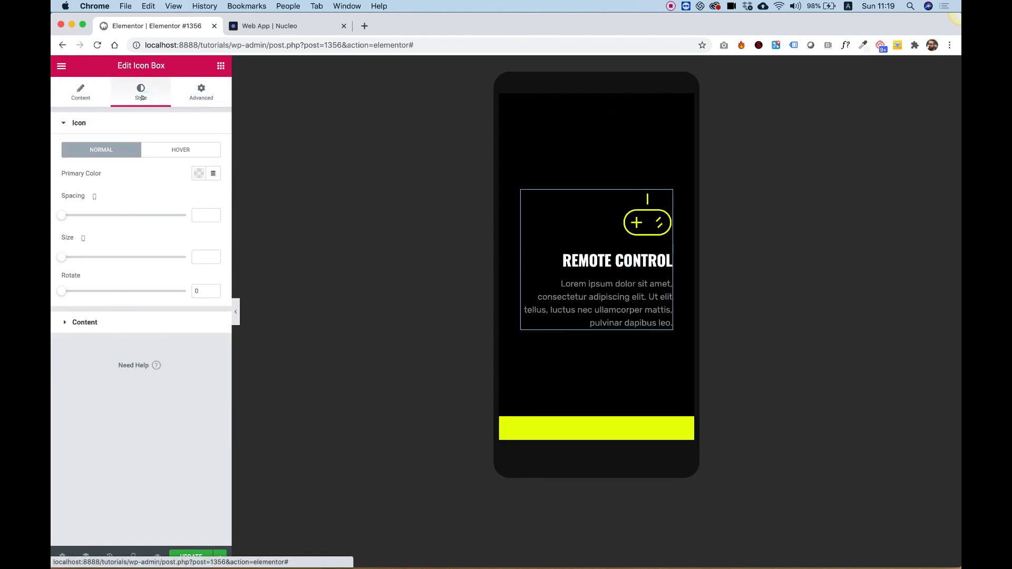
left_click(89, 318)
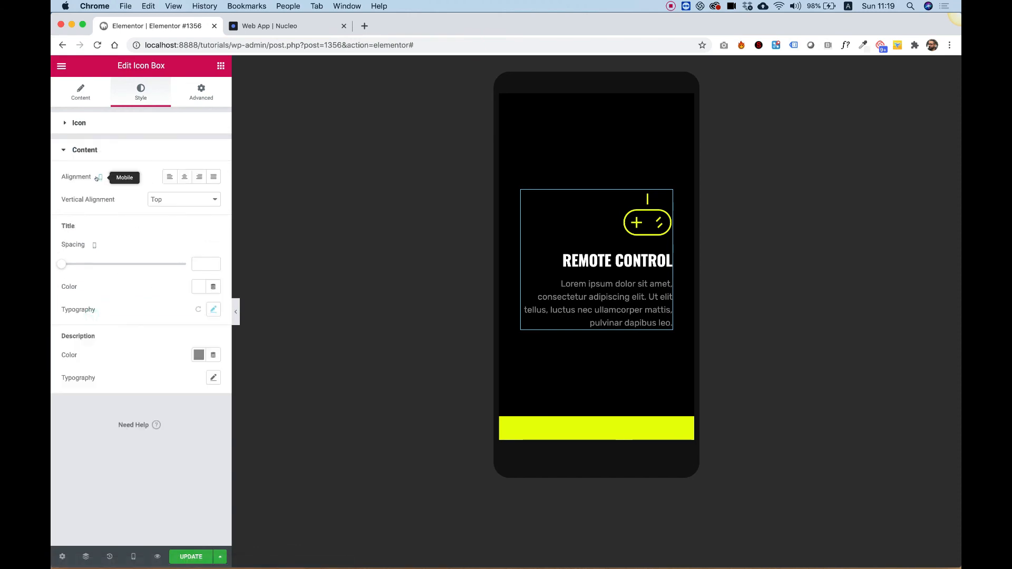
left_click(182, 178)
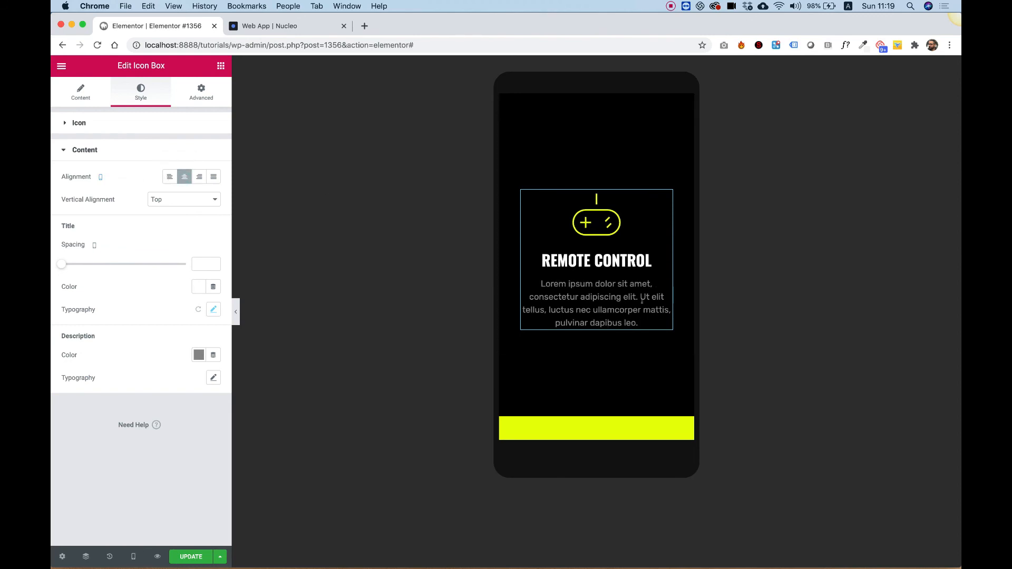
- Center-align the Camera icon box content on mobile
scroll(591, 242, "up", 5)
left_click(587, 240)
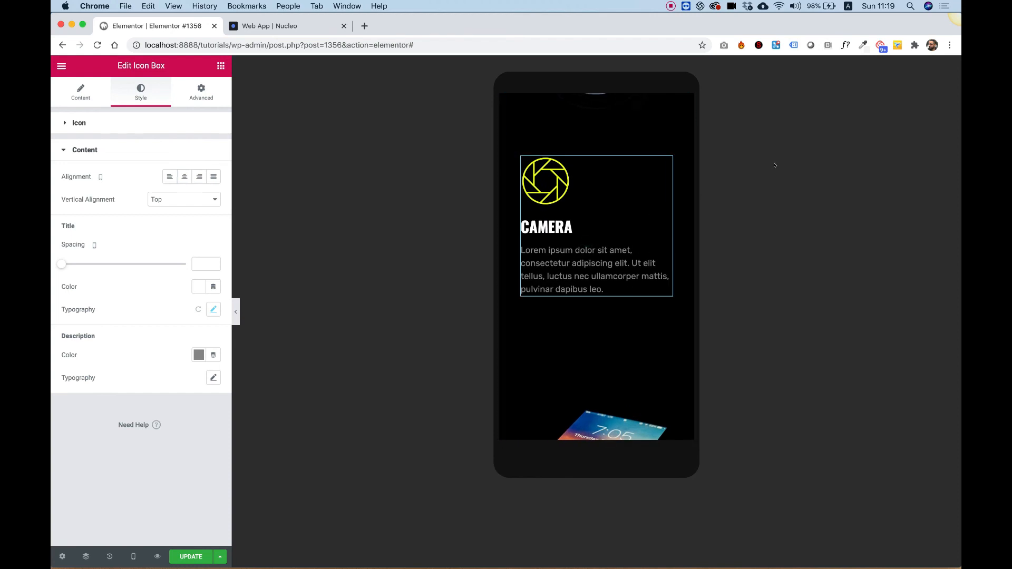
left_click(580, 214)
left_click(79, 120)
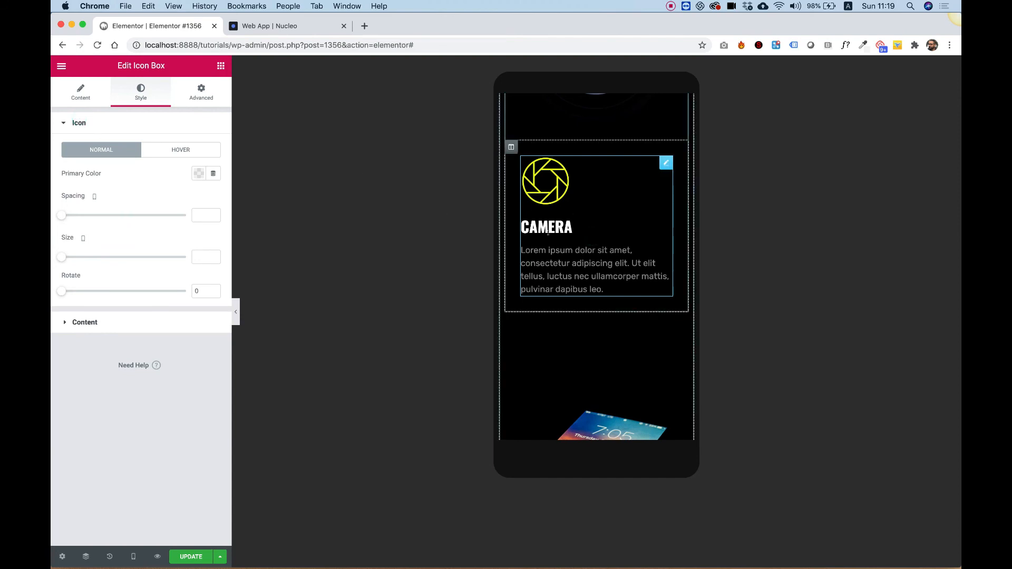
left_click(95, 321)
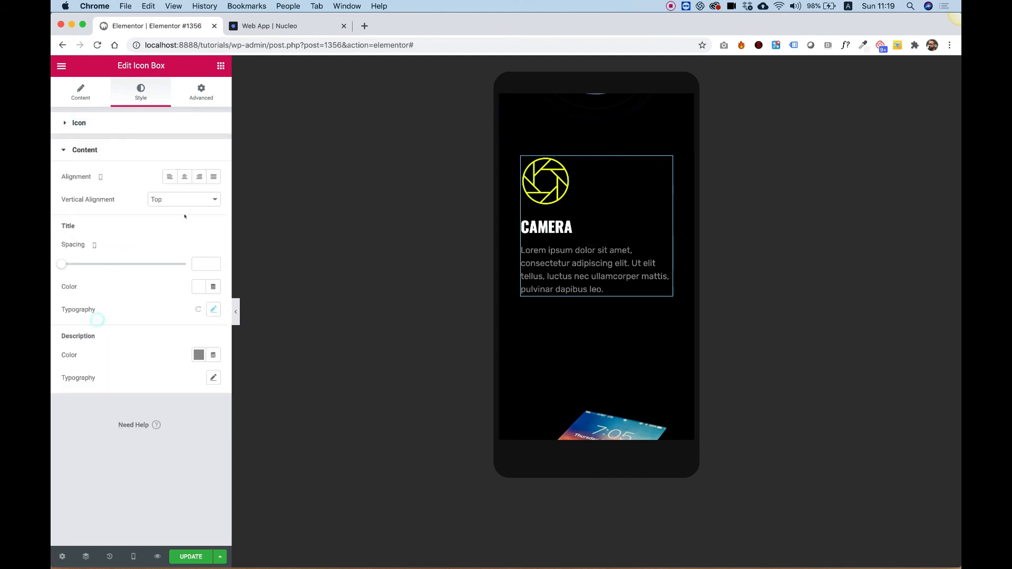
left_click(184, 177)
scroll(610, 205, "down", 8)
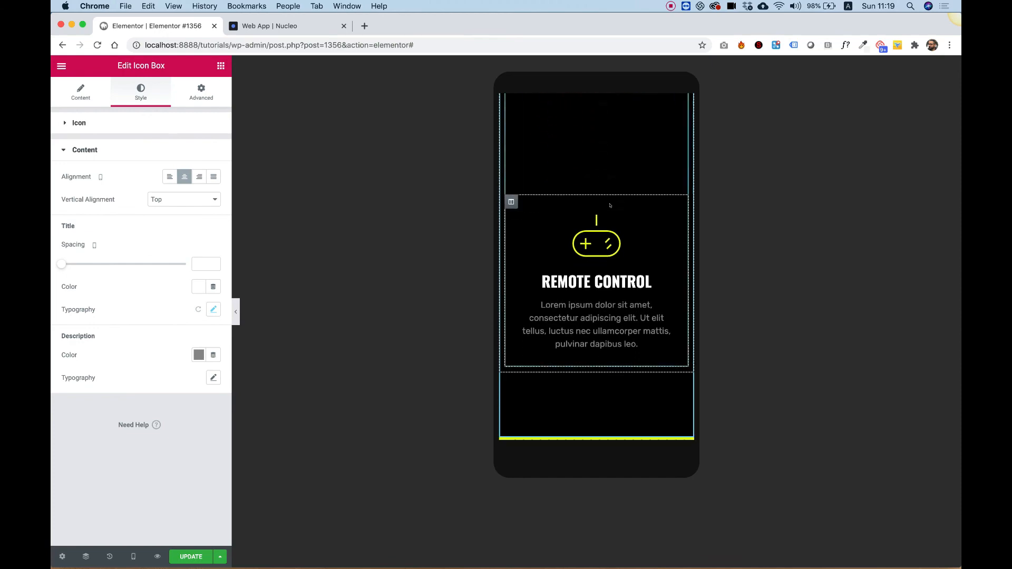
scroll(609, 206, "up", 10)
scroll(610, 205, "up", 6)
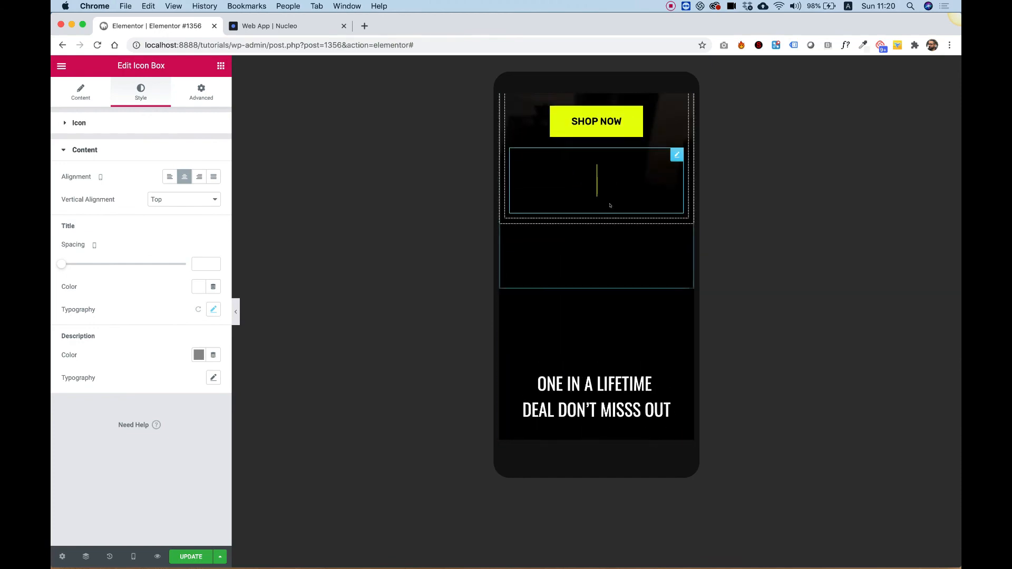
scroll(610, 206, "down", 8)
scroll(610, 205, "down", 15)
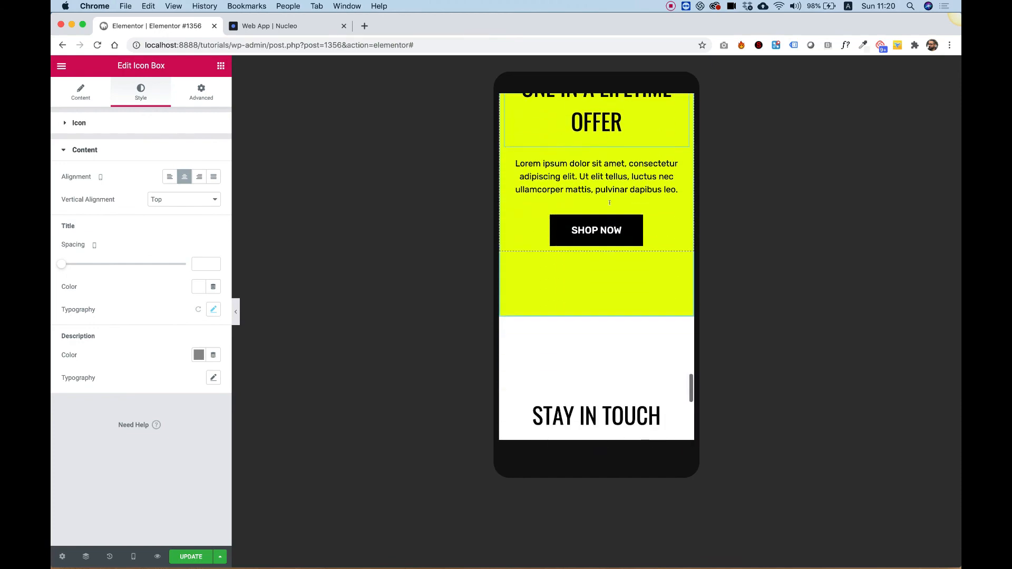
scroll(610, 205, "up", 18)
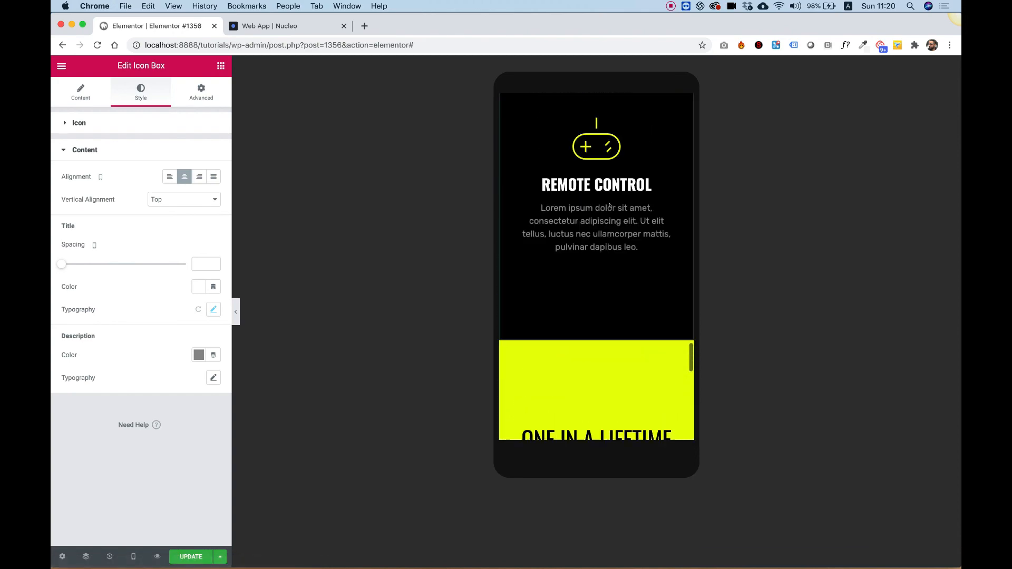
- Unlink the One in a Lifetime Offer section's mobile padding and set its top and bottom padding to 50 px
scroll(610, 206, "down", 4)
scroll(610, 205, "down", 8)
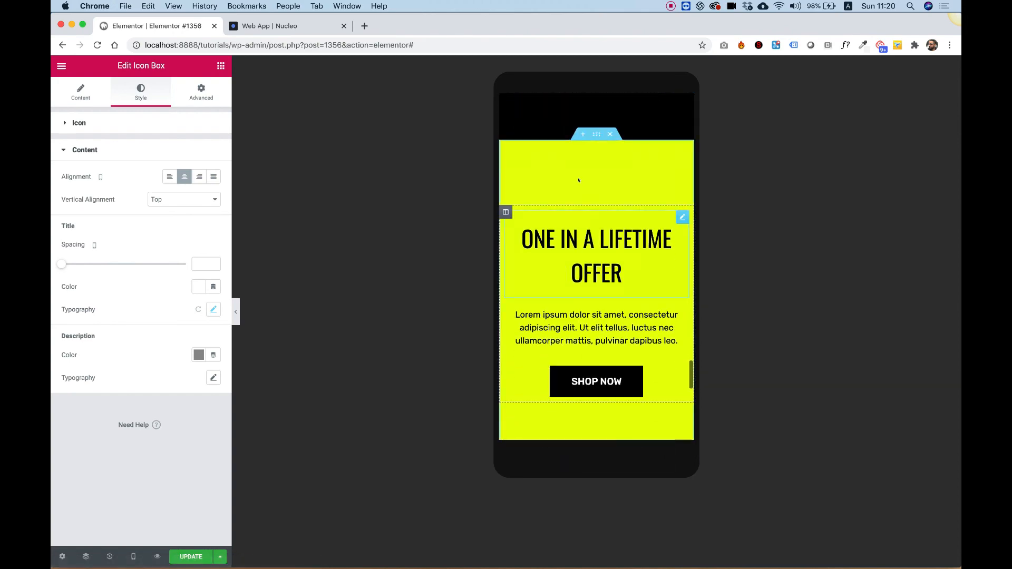
right_click(587, 174)
left_click(615, 182)
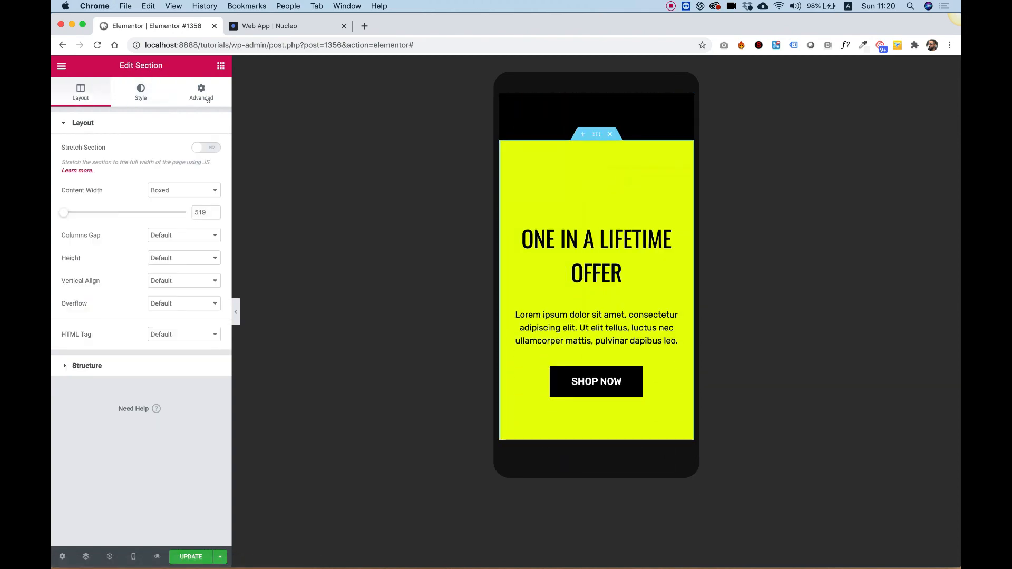
left_click(201, 92)
left_click(206, 217)
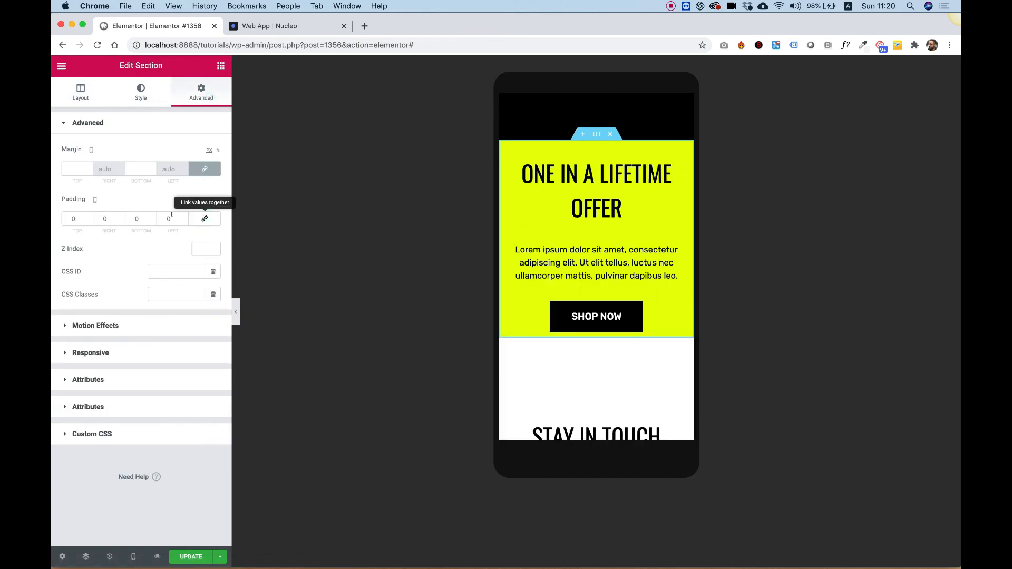
double_click(76, 218)
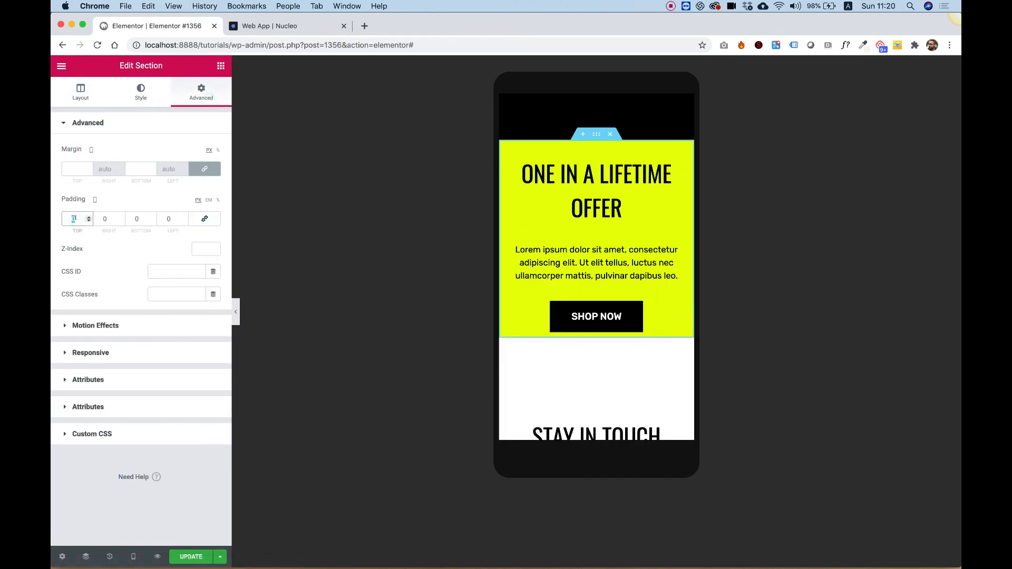
type("50")
key("Tab")
key("Tab")
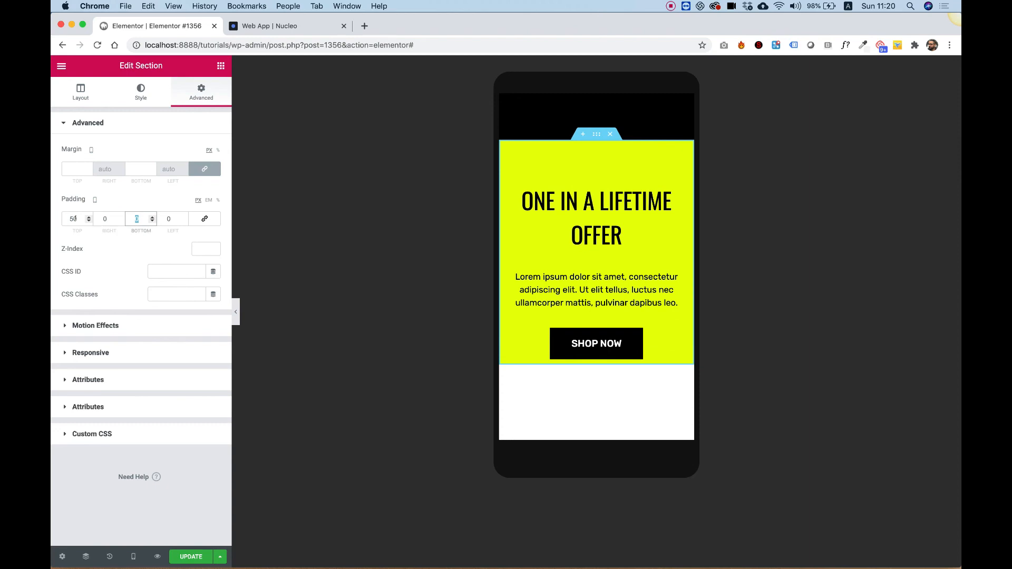
type("50")
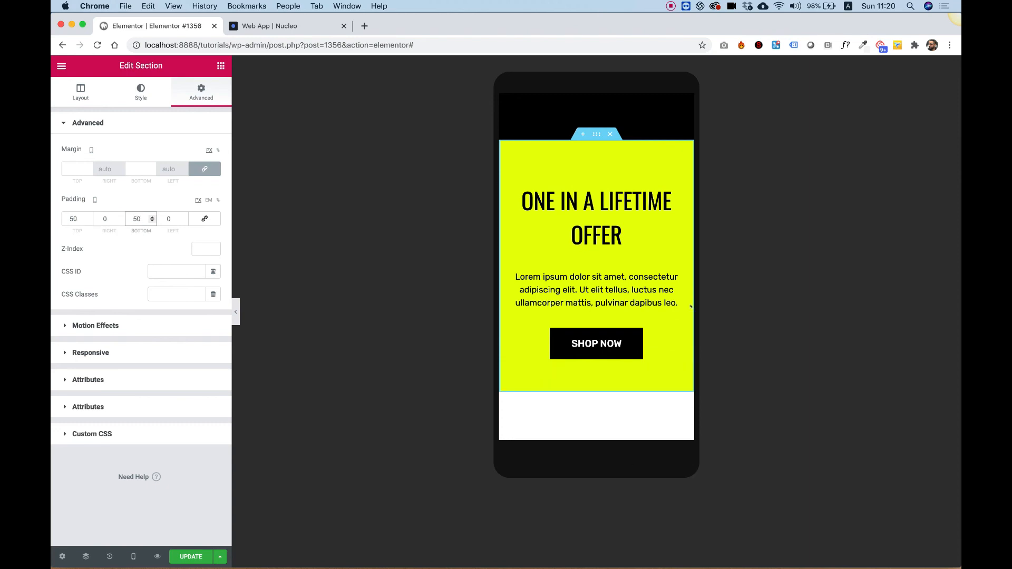
- Scroll back through the mobile layout to review the sections above the offer banner
scroll(624, 390, "up", 15)
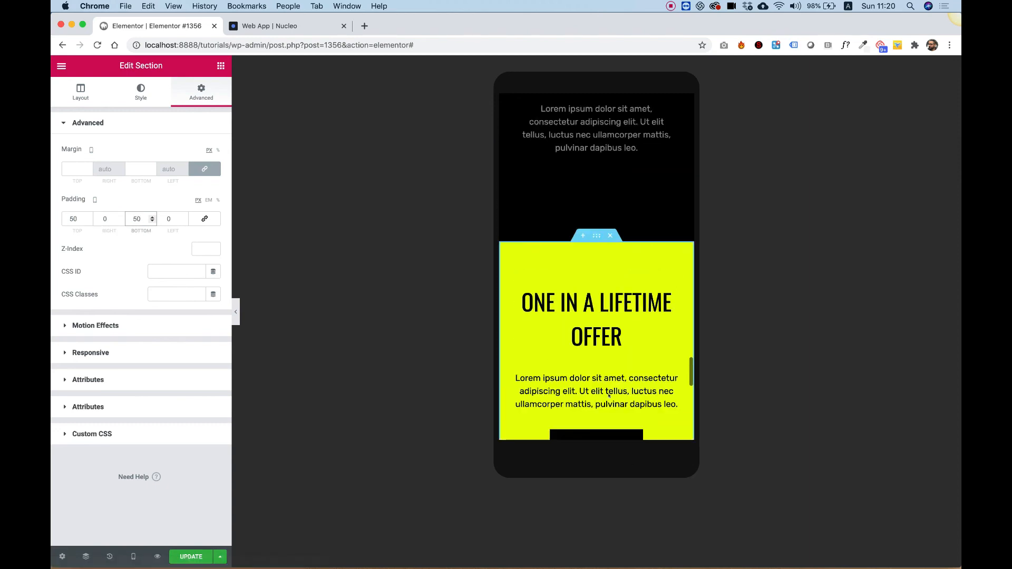
scroll(609, 395, "up", 15)
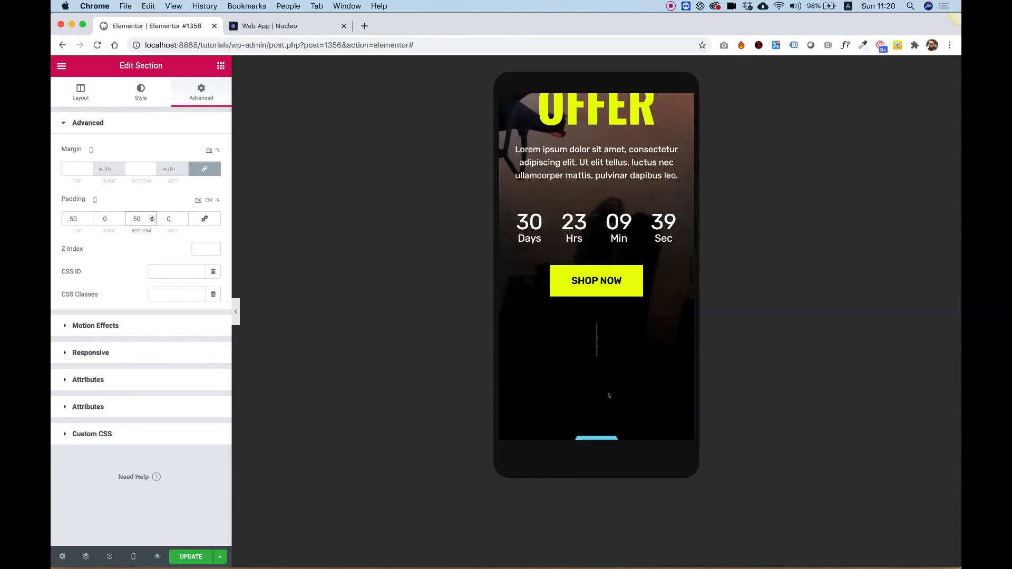
scroll(606, 394, "down", 10)
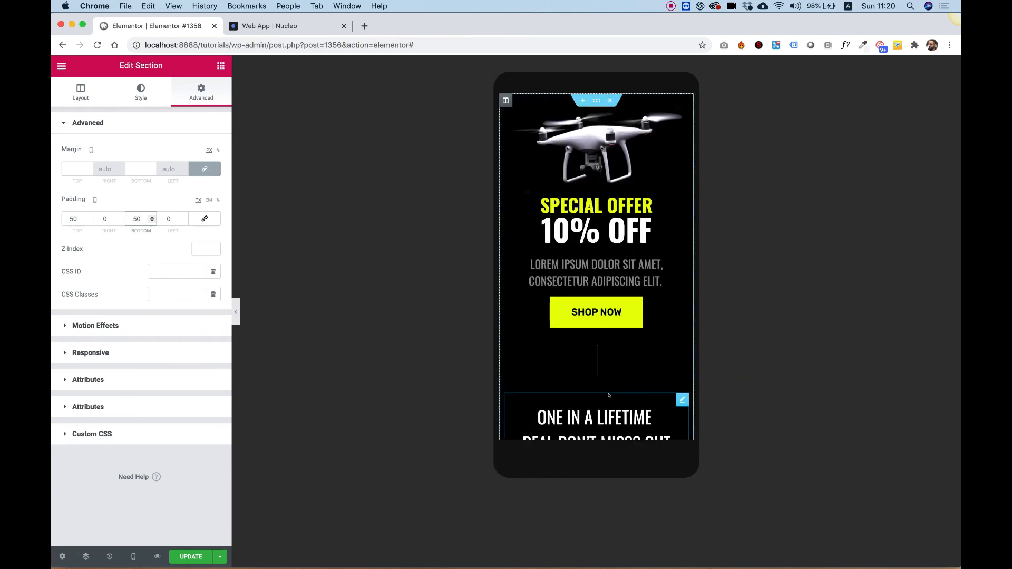